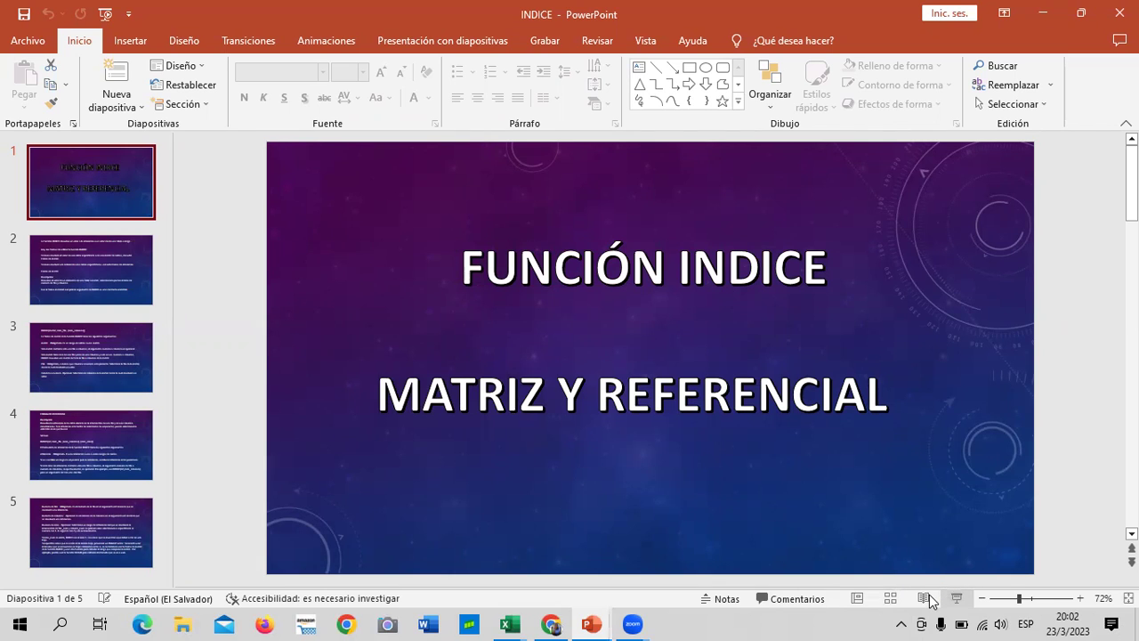
# - Start the INDICE slideshow from slide 1 and advance to the INDICE function description slide
pyautogui.press('F5')
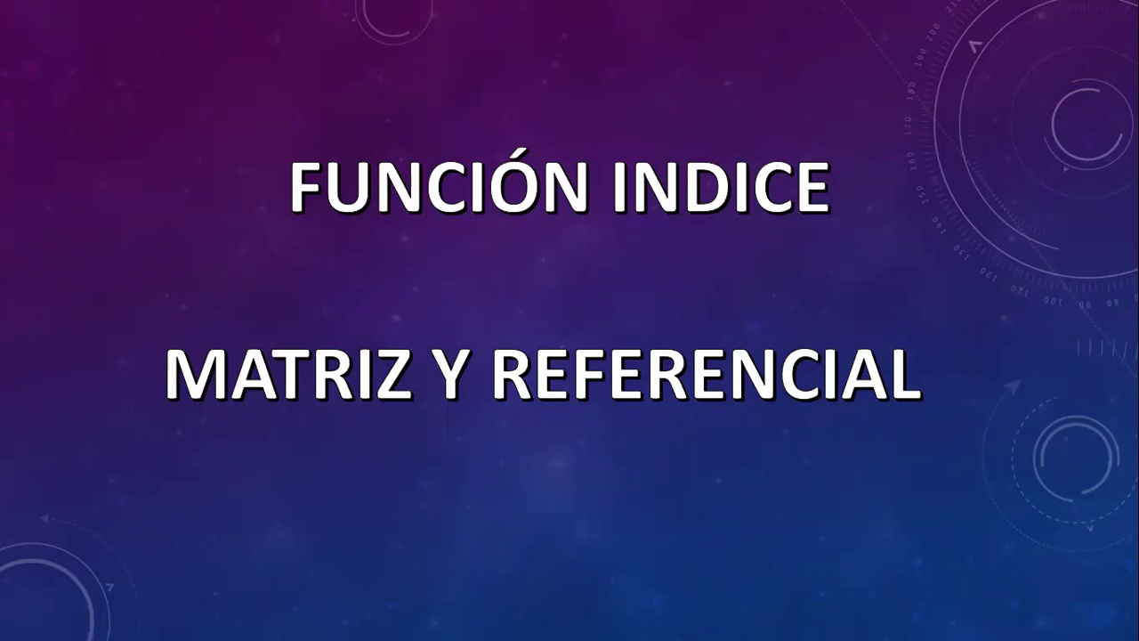
pyautogui.click(889, 561)
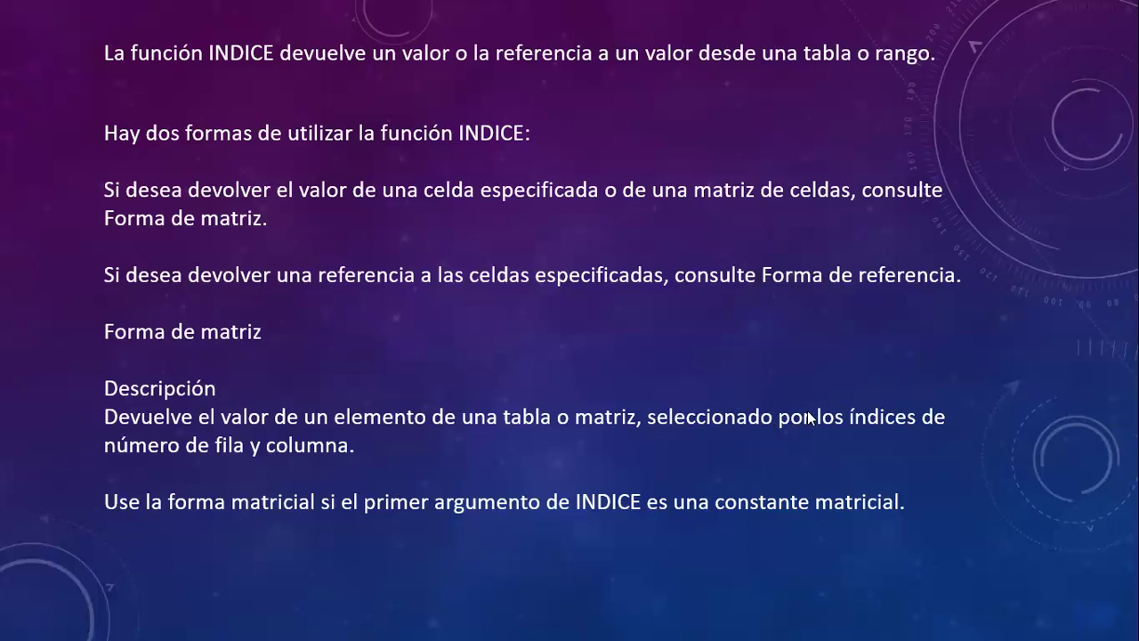
# - Advance to the slide explaining INDICE(matriz; núm_fila; [núm_columna]) and its arguments
pyautogui.click(1021, 568)
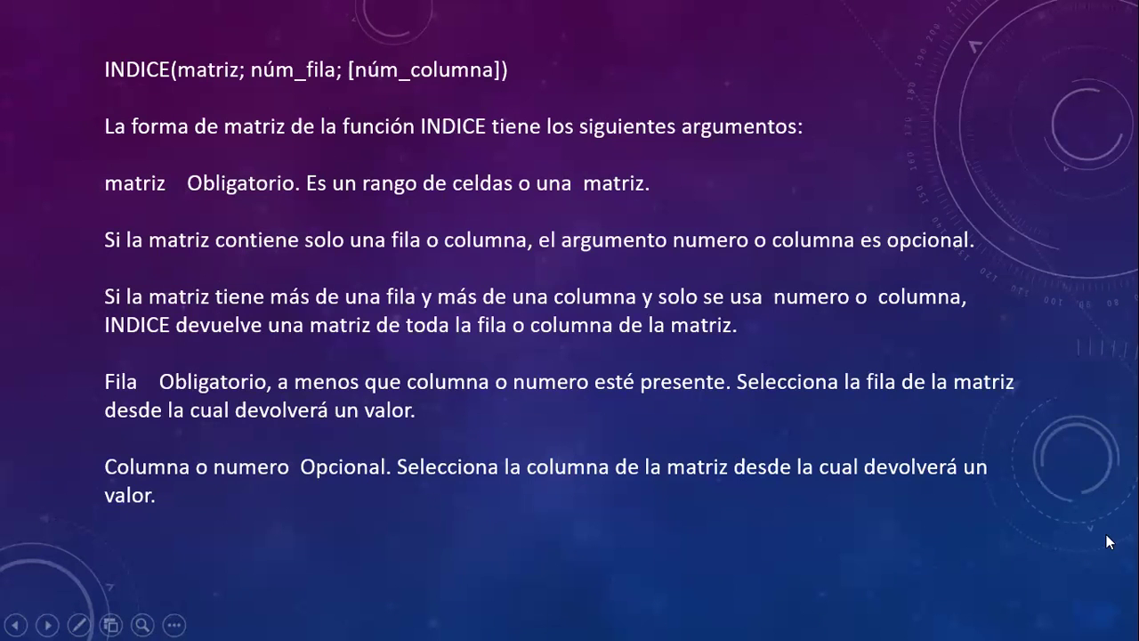
# - Advance to the FORMA DE REFERENCIA slide showing INDICE(ref, núm_fila, [núm_columna], [núm_área])
pyautogui.click(970, 604)
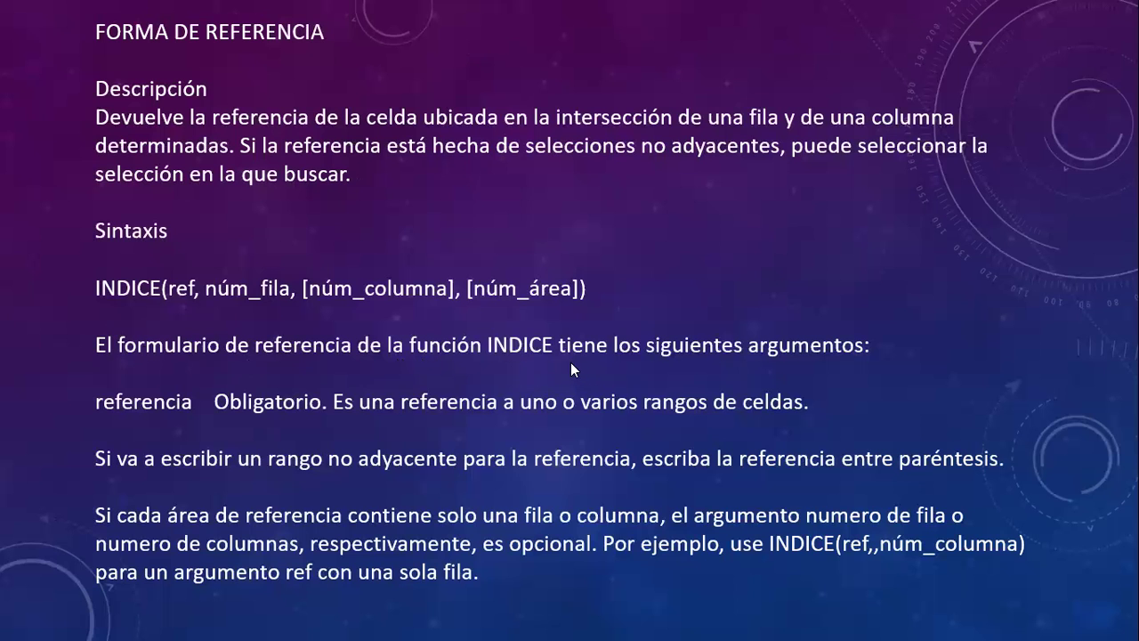
# - Review the row, column and area arguments slide, then exit the slideshow to Normal view
pyautogui.click(748, 374)
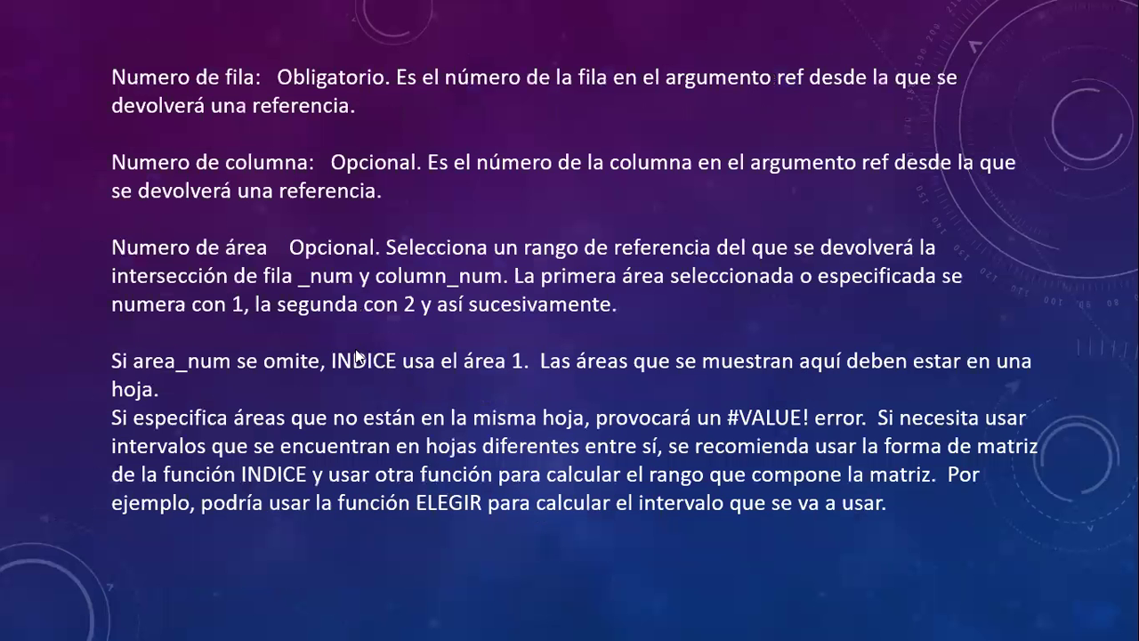
pyautogui.press('Left')
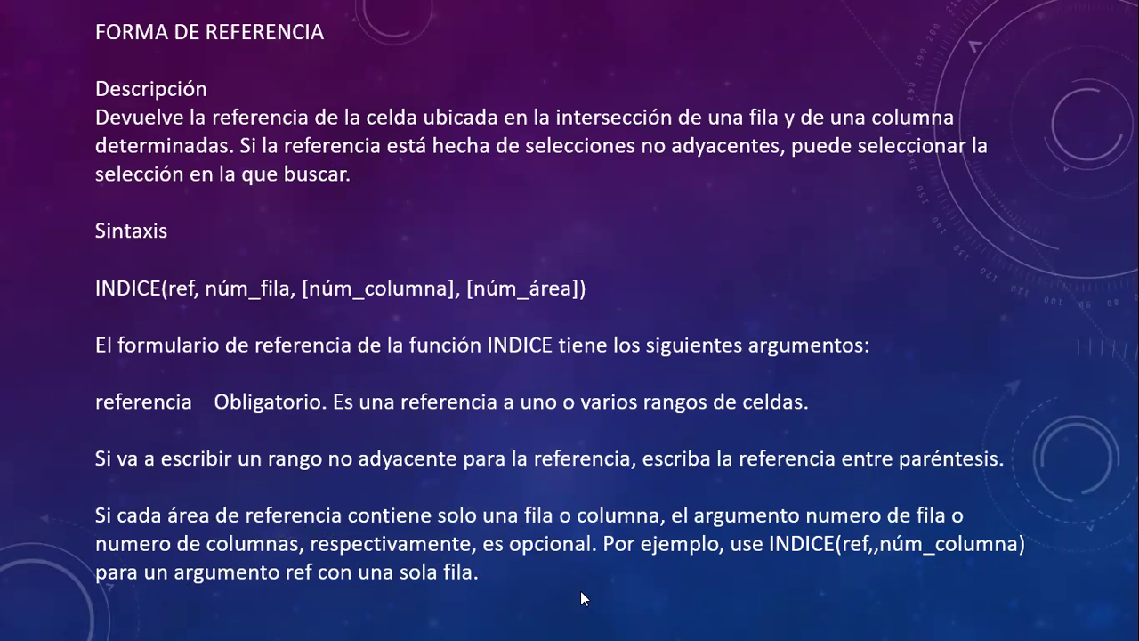
pyautogui.click(951, 603)
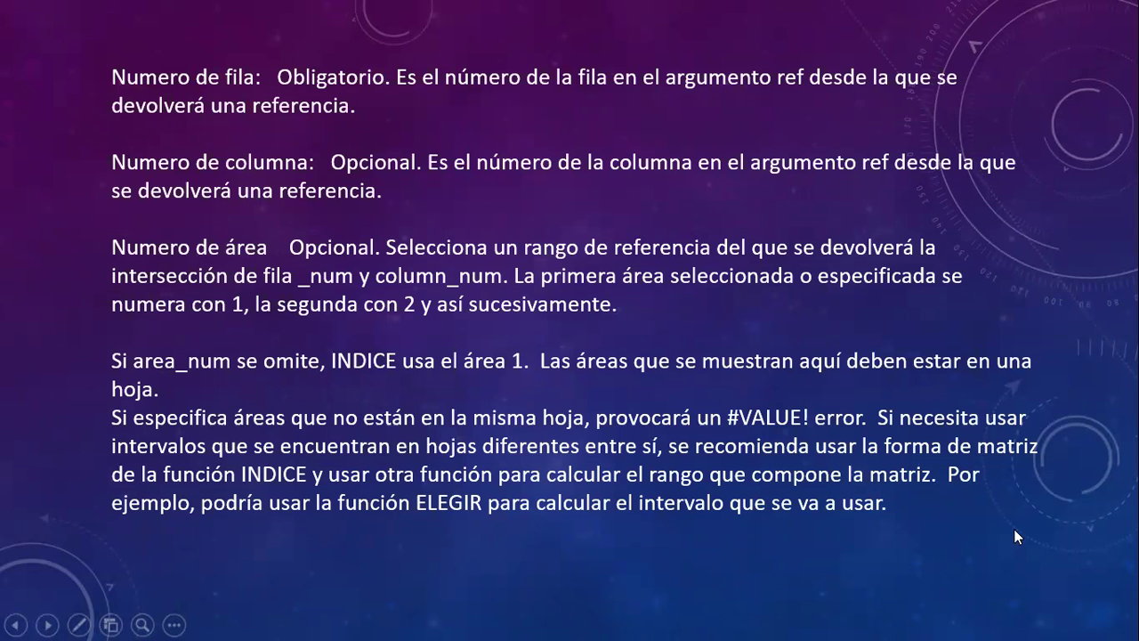
pyautogui.press('Escape')
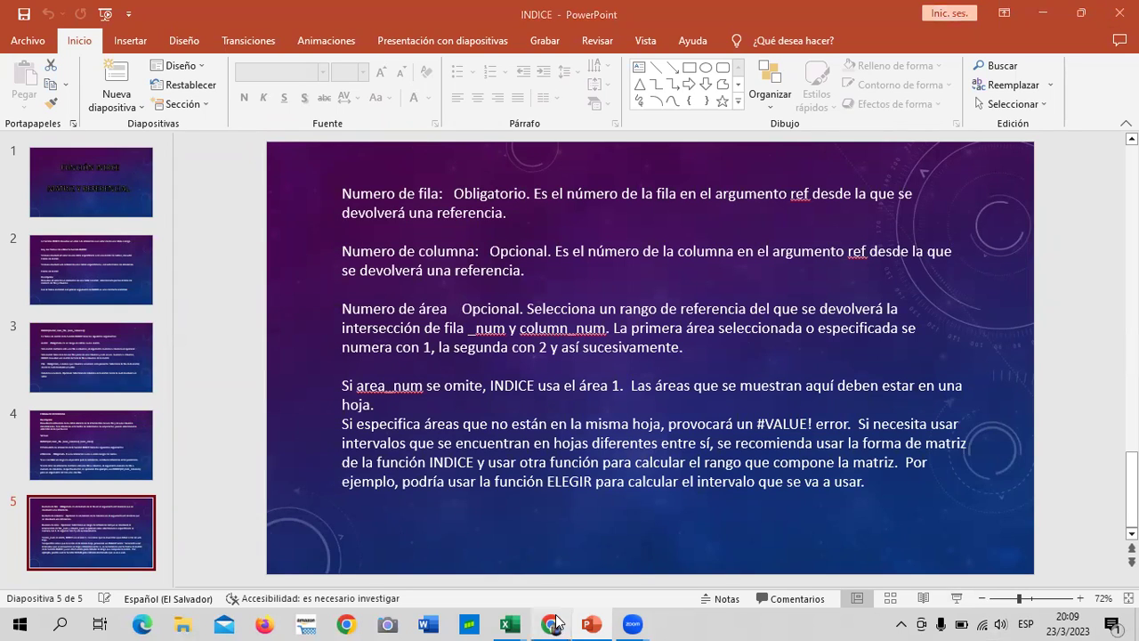
# - Scroll through lesson 2.9's matrix and reference INDICE syntax examples in the online course
pyautogui.moveTo(556, 623)
pyautogui.click(620, 562)
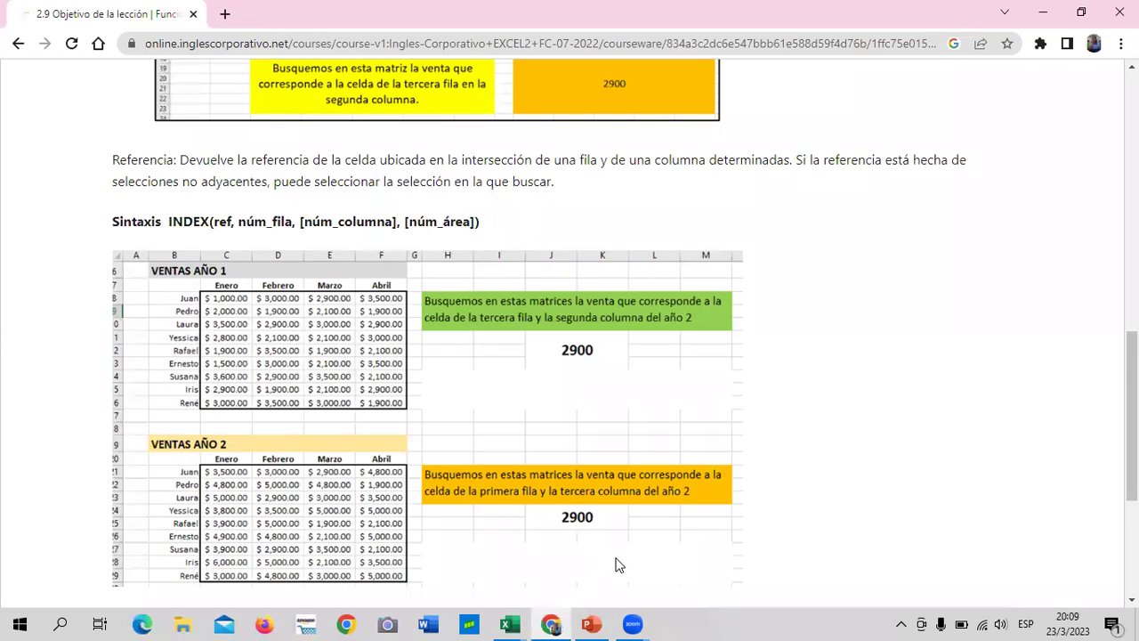
pyautogui.scroll(4, 437, 291)
pyautogui.scroll(4, 497, 344)
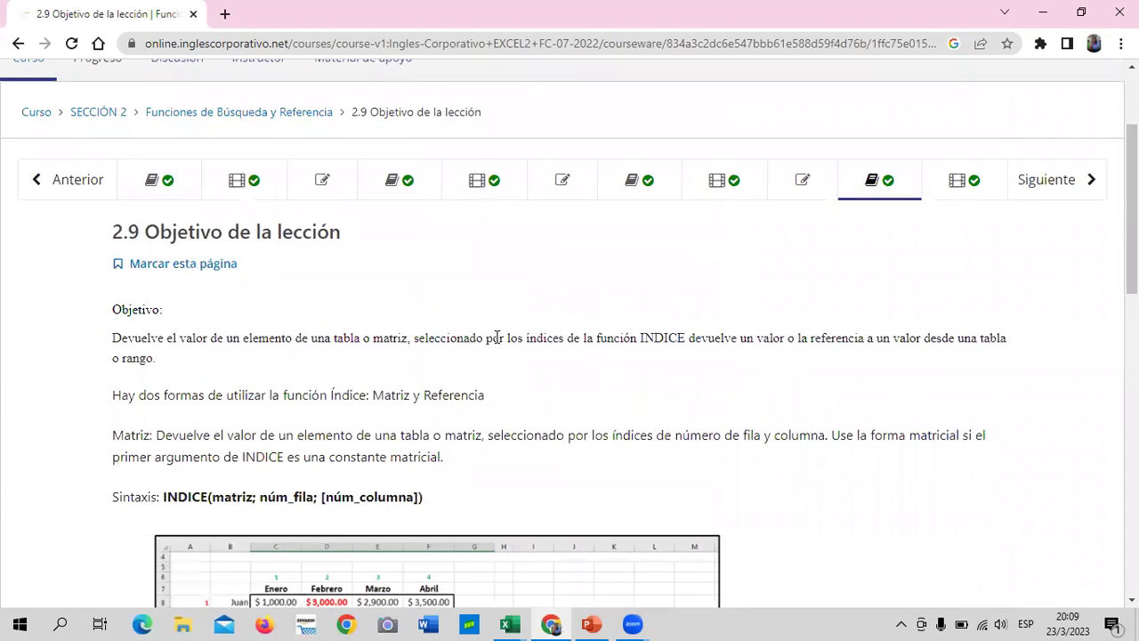
pyautogui.scroll(-1, 497, 338)
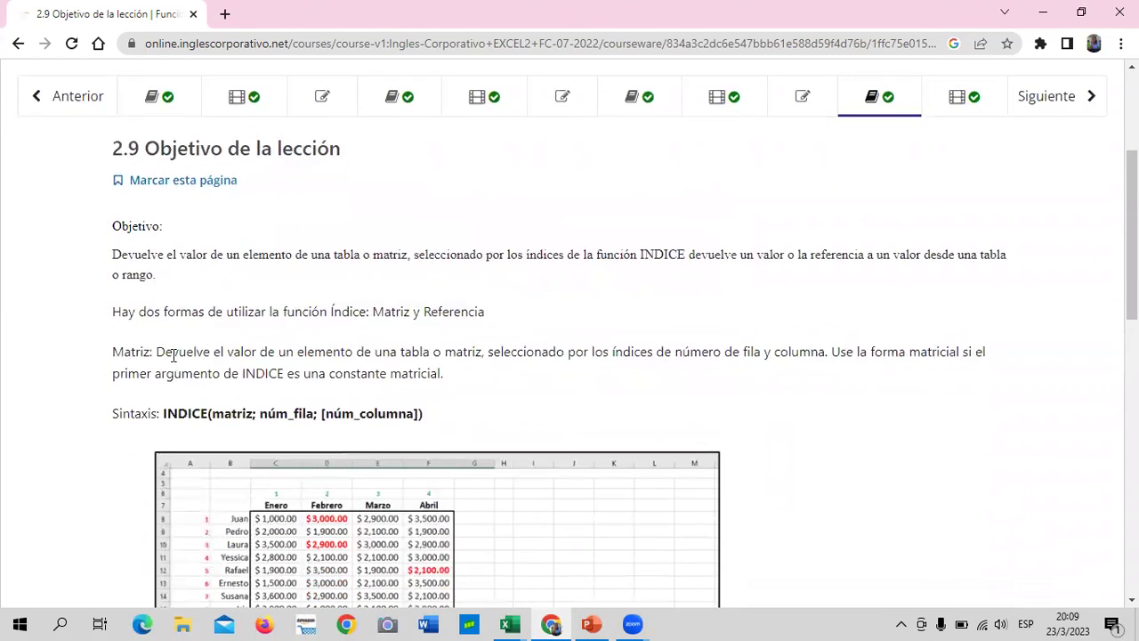
pyautogui.scroll(-1, 413, 413)
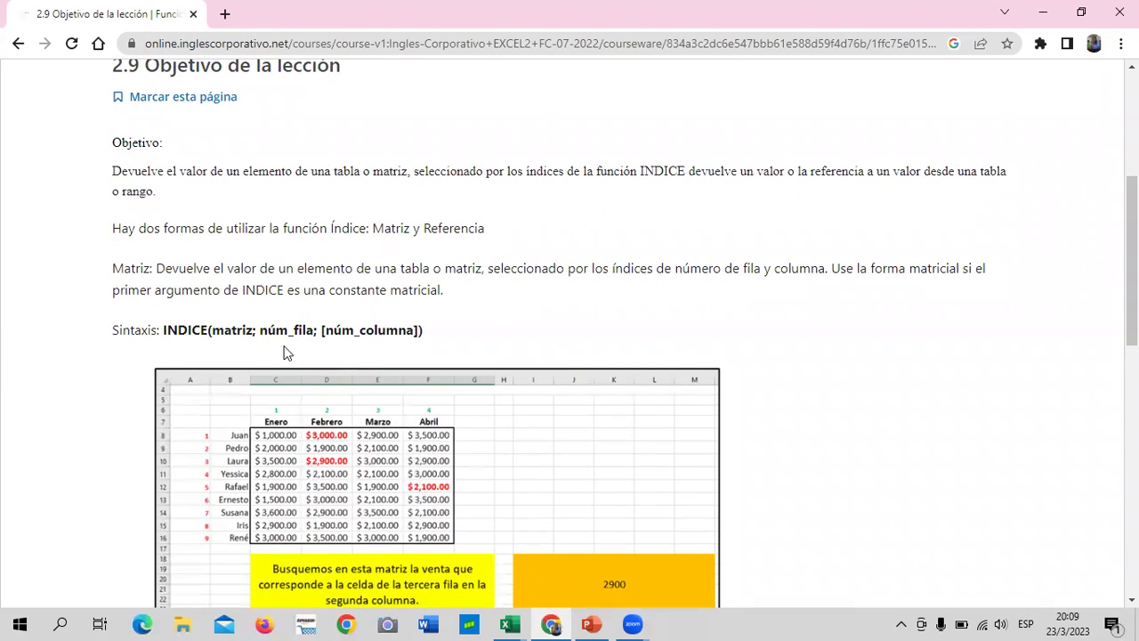
pyautogui.scroll(-2, 383, 339)
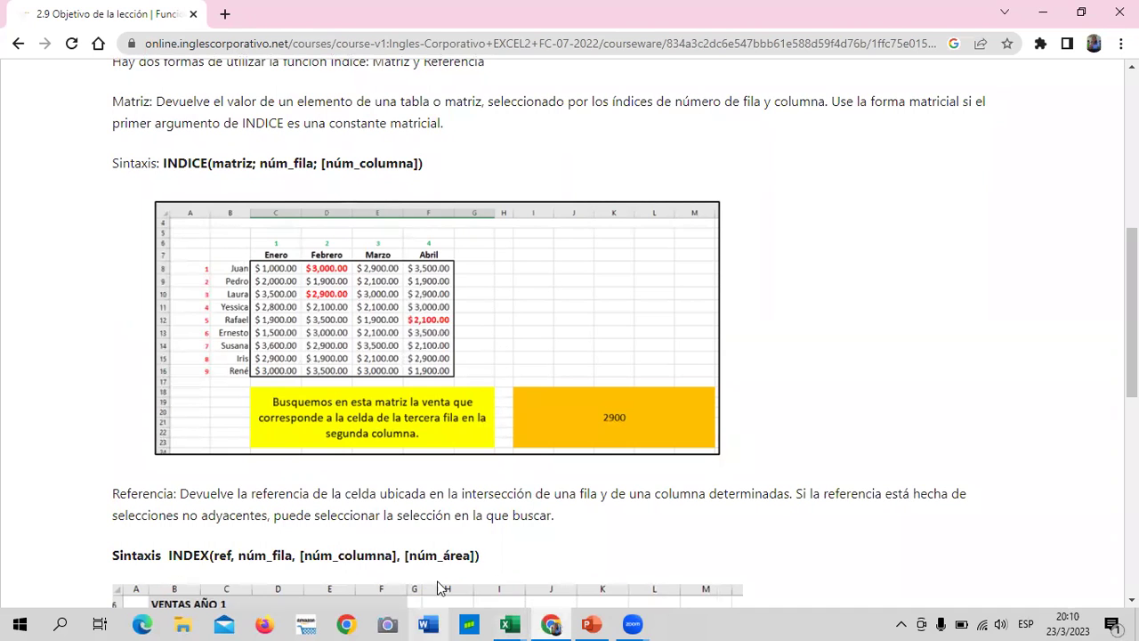
pyautogui.moveTo(517, 621)
pyautogui.click(435, 539)
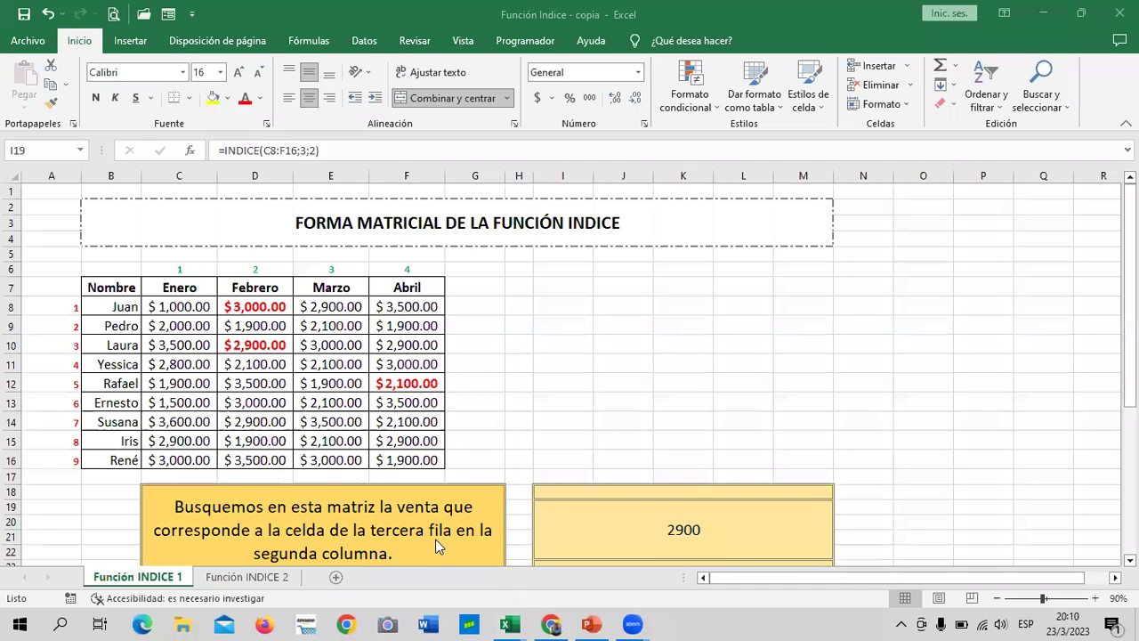
pyautogui.click(603, 309)
pyautogui.scroll(-1, 603, 309)
pyautogui.scroll(1, 595, 307)
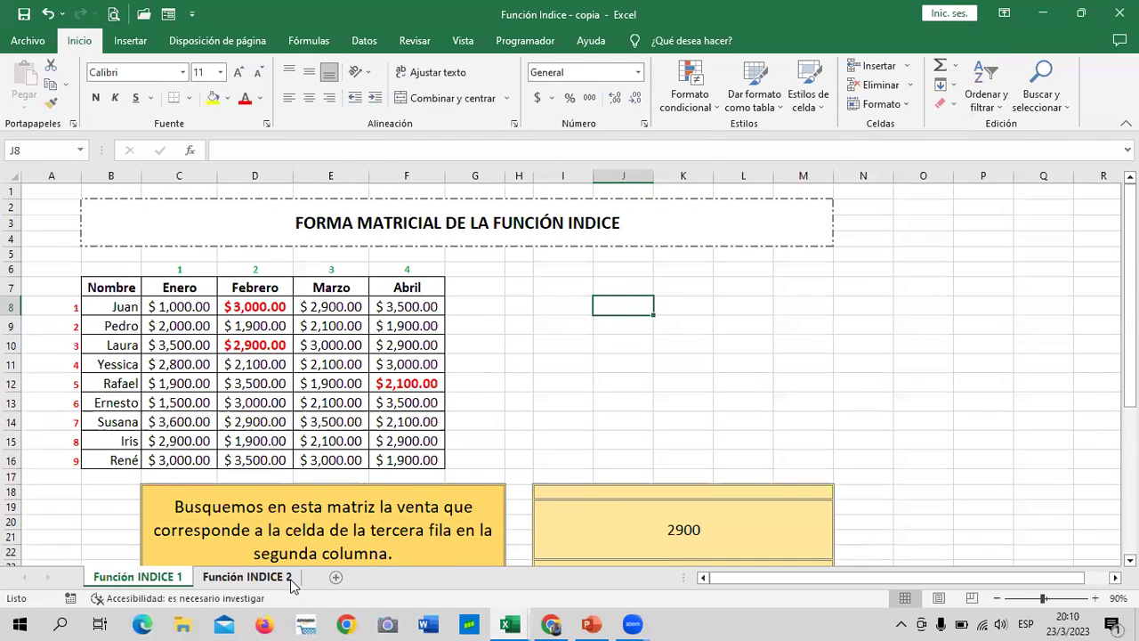
pyautogui.click(568, 225)
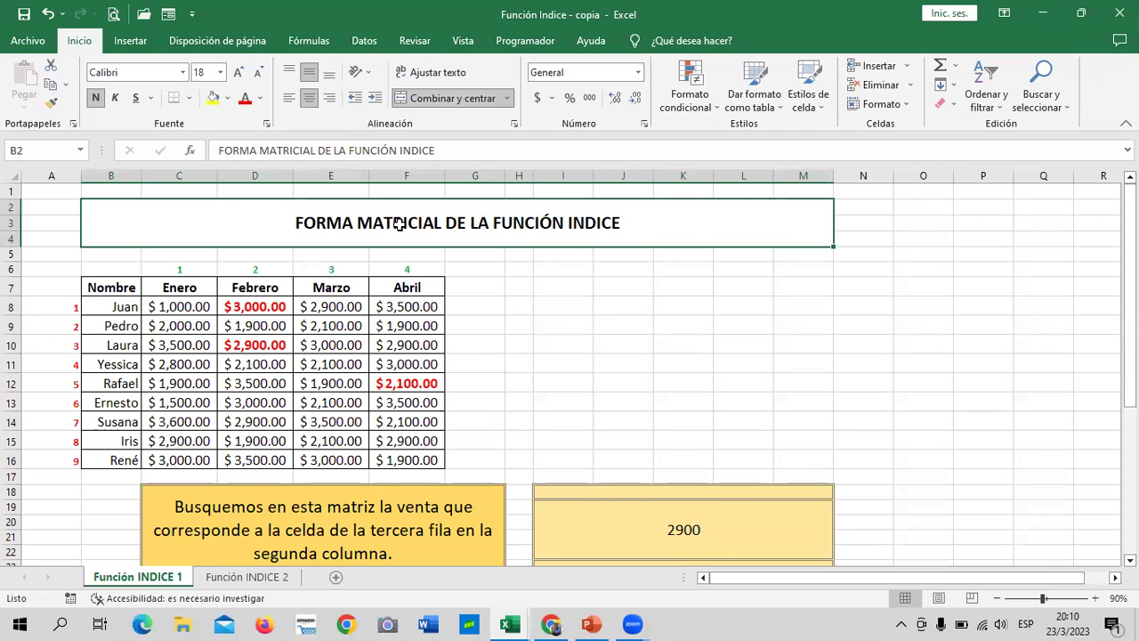
pyautogui.scroll(-3, 314, 398)
pyautogui.scroll(-4, 315, 398)
pyautogui.scroll(4, 315, 398)
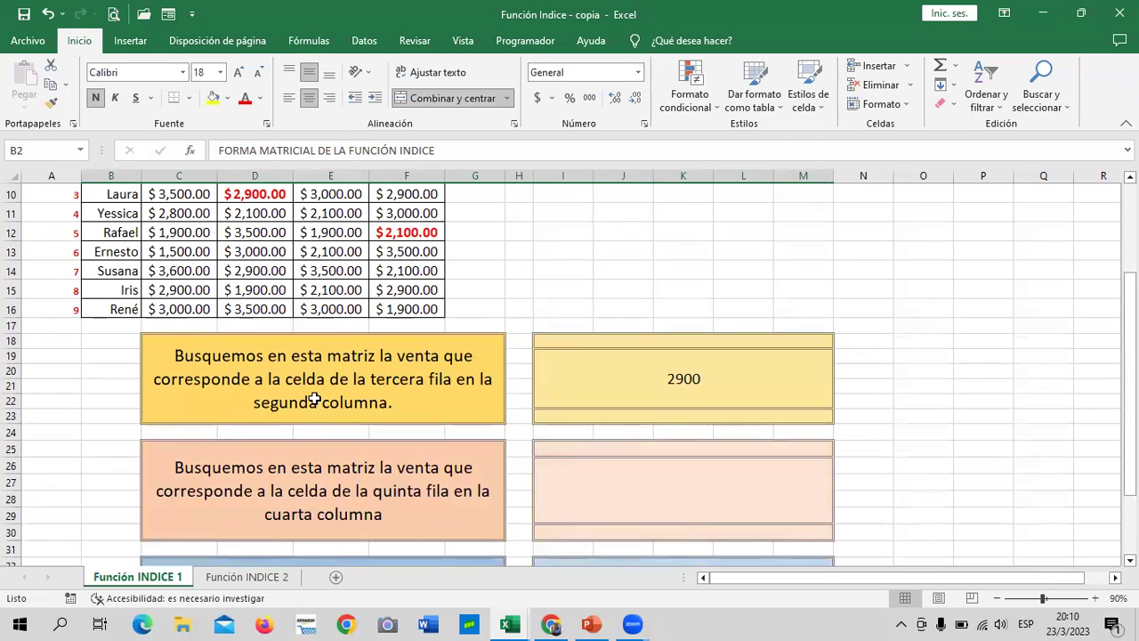
pyautogui.scroll(3, 267, 356)
pyautogui.click(242, 307)
pyautogui.moveTo(113, 289); pyautogui.dragTo(407, 461)
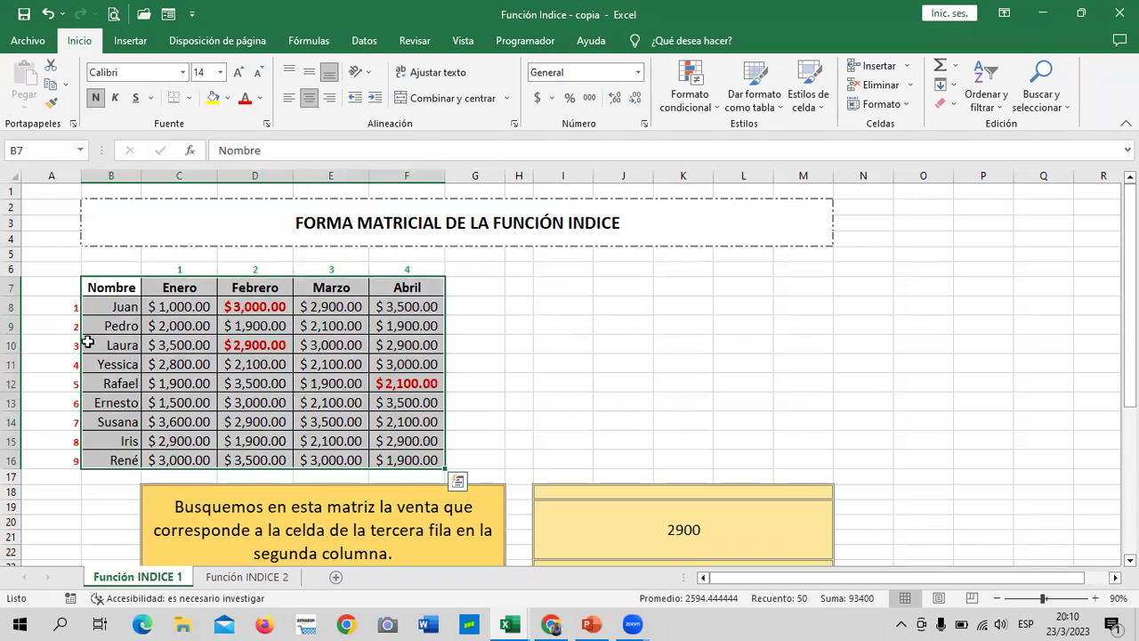
pyautogui.click(169, 287)
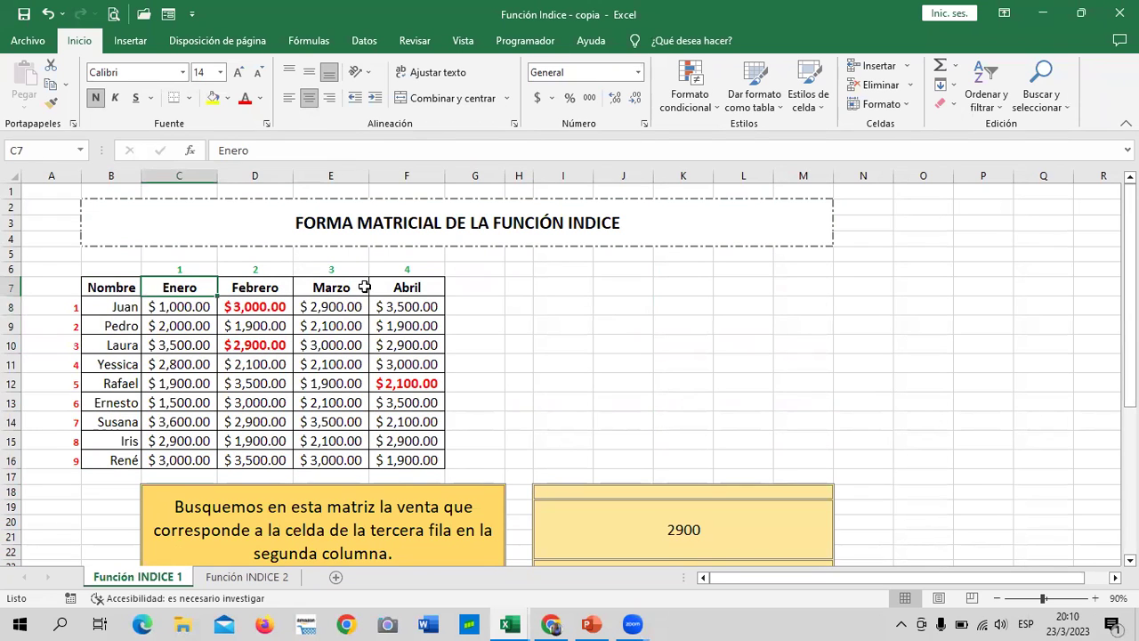
pyautogui.click(415, 287)
pyautogui.click(189, 270)
pyautogui.click(252, 271)
pyautogui.click(319, 269)
pyautogui.click(401, 267)
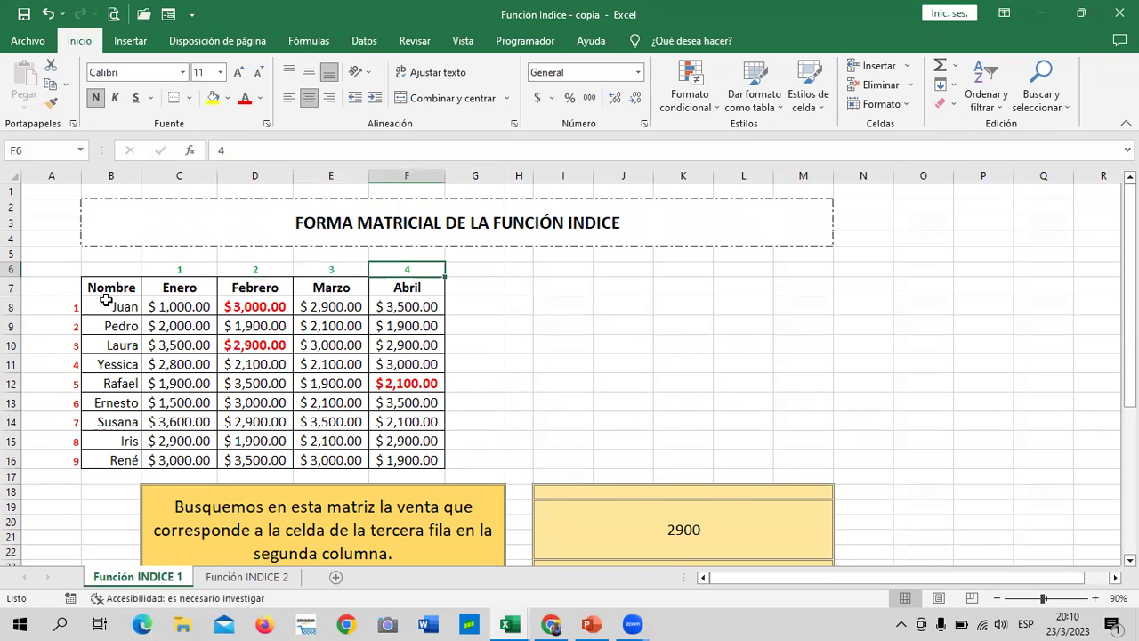
pyautogui.click(60, 308)
pyautogui.click(62, 329)
pyautogui.click(67, 359)
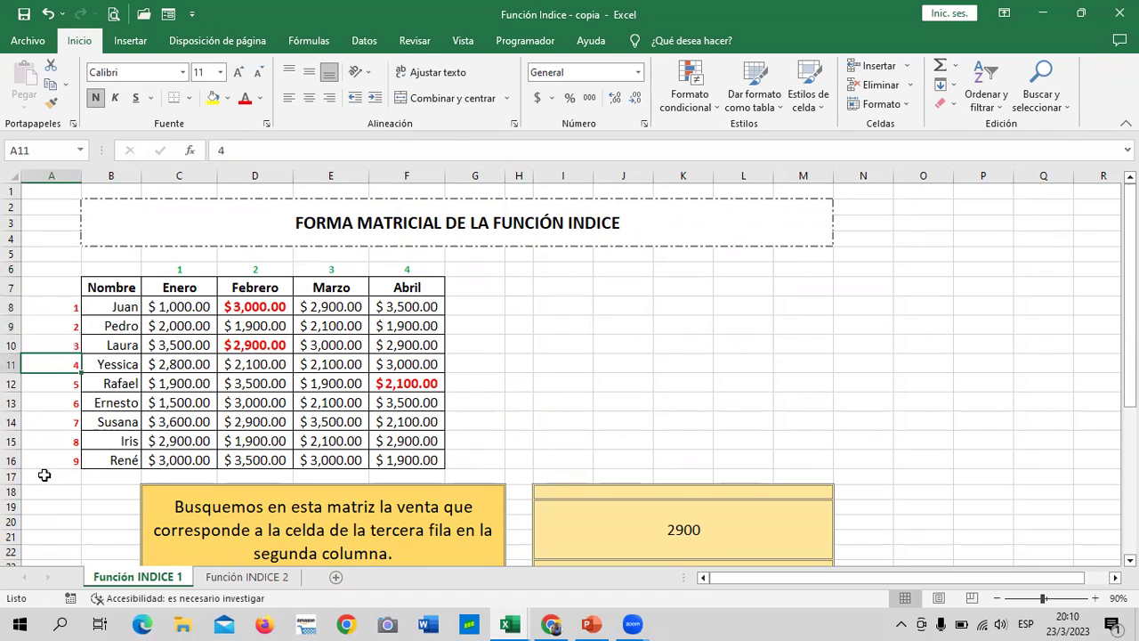
pyautogui.click(55, 461)
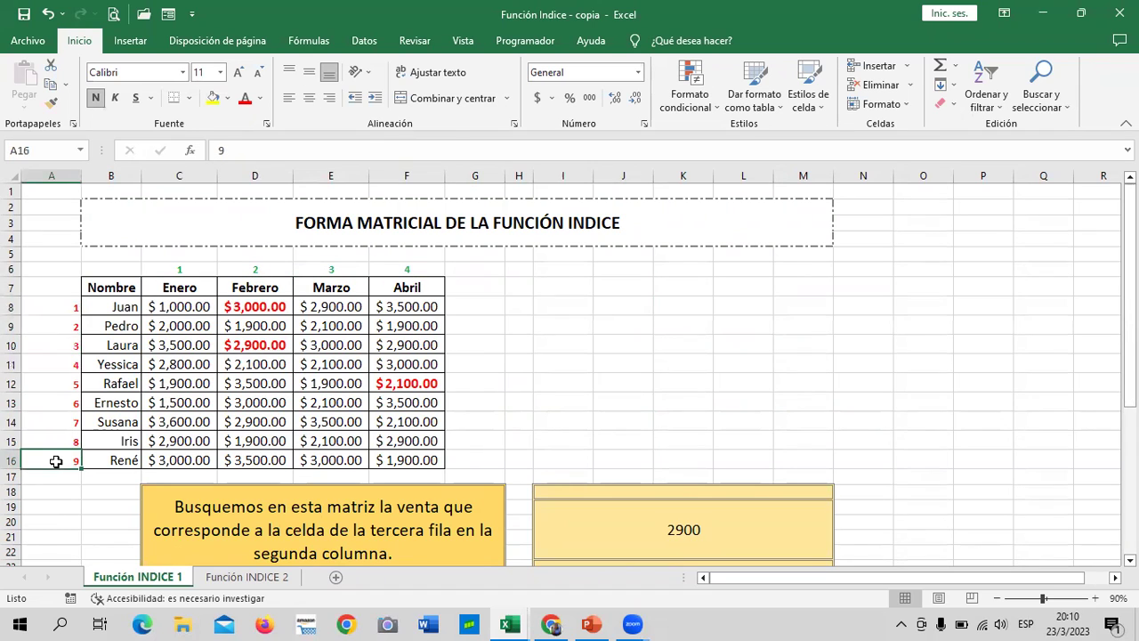
pyautogui.click(181, 268)
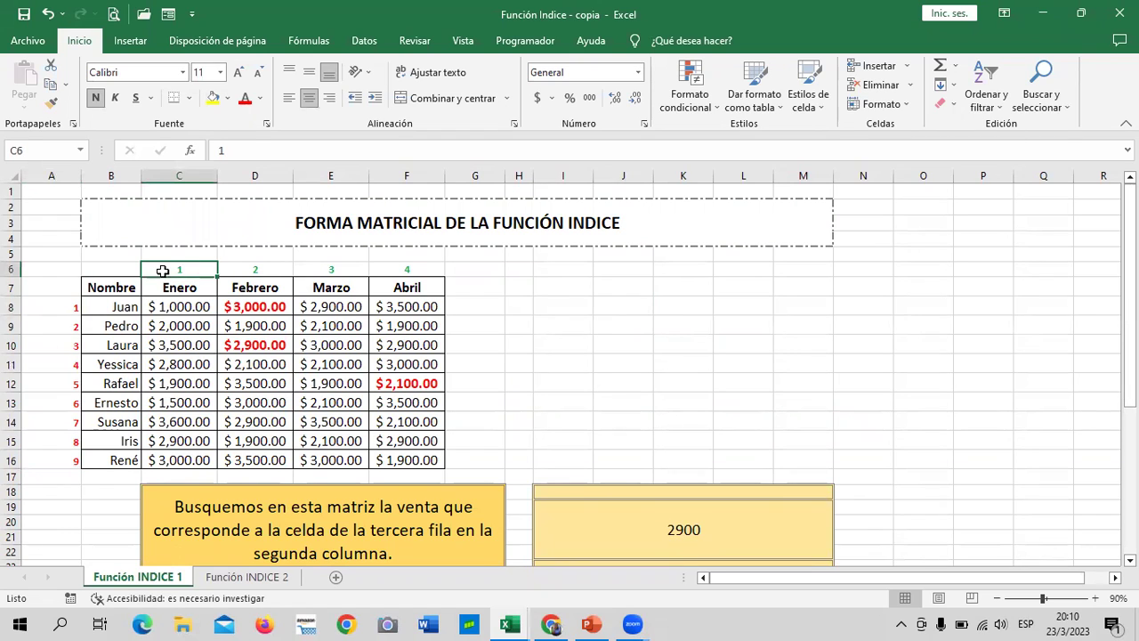
pyautogui.click(65, 308)
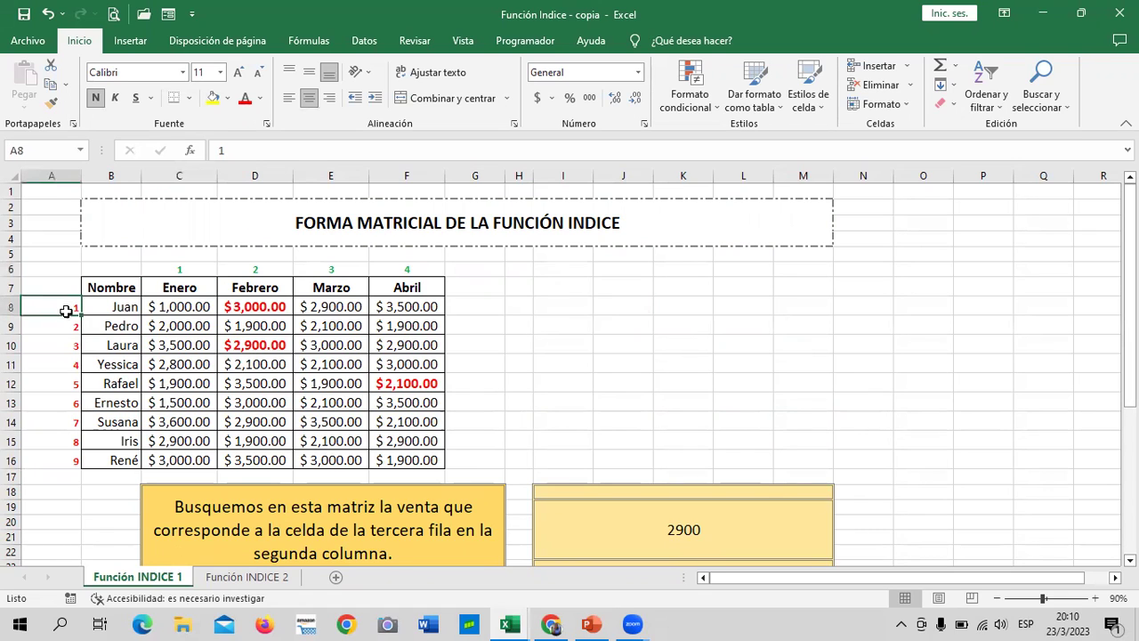
pyautogui.moveTo(189, 267); pyautogui.dragTo(394, 260)
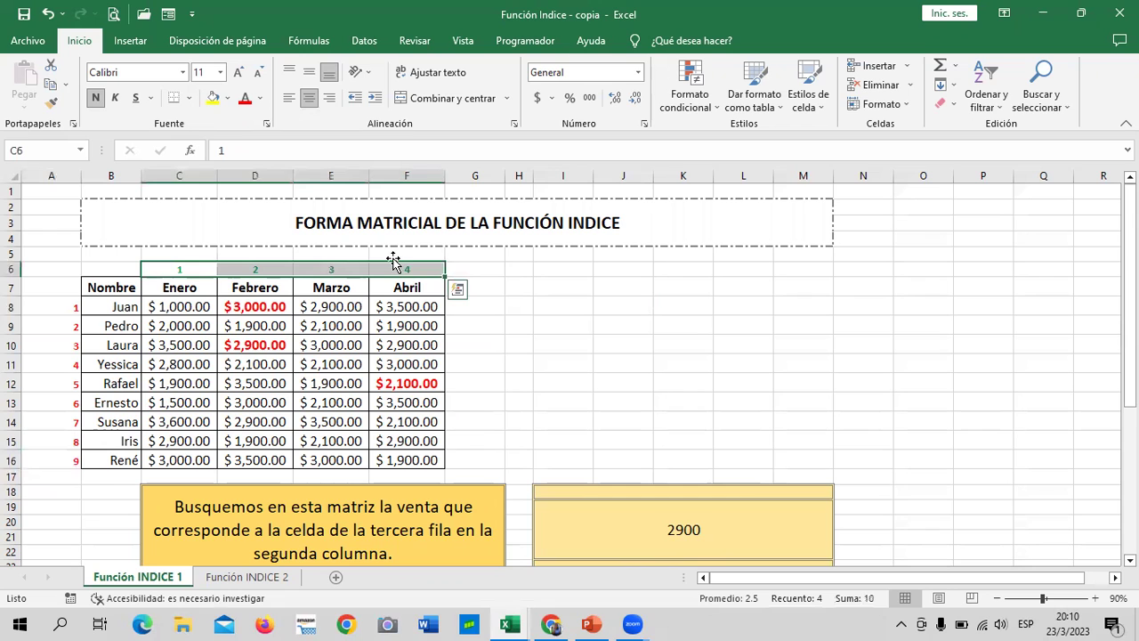
pyautogui.scroll(-4, 541, 439)
pyautogui.scroll(-3, 522, 426)
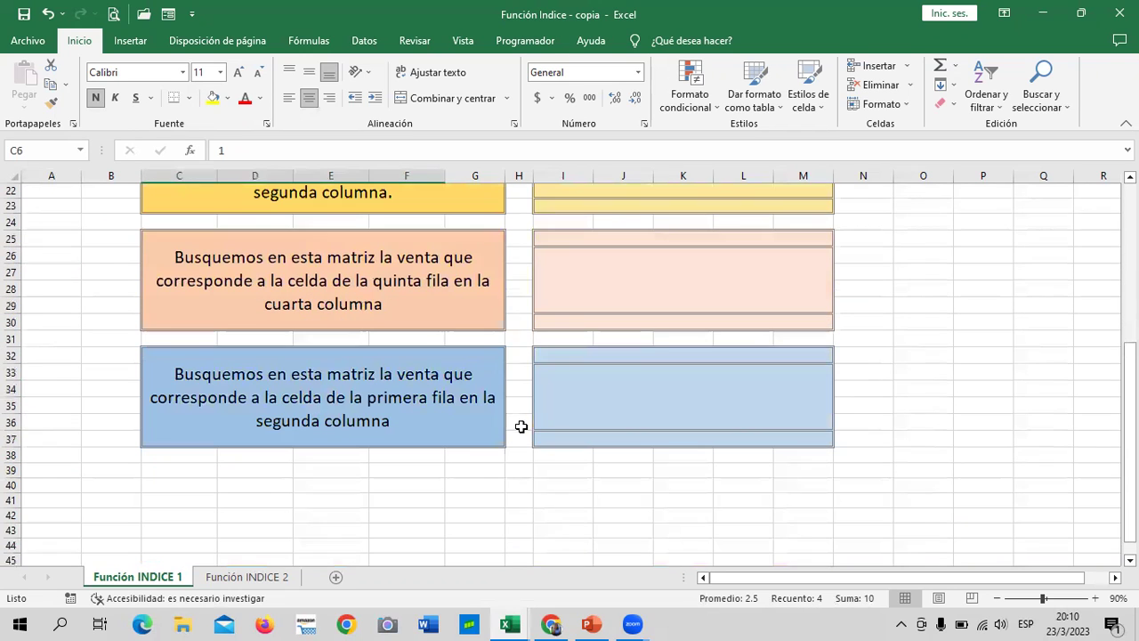
pyautogui.click(669, 401)
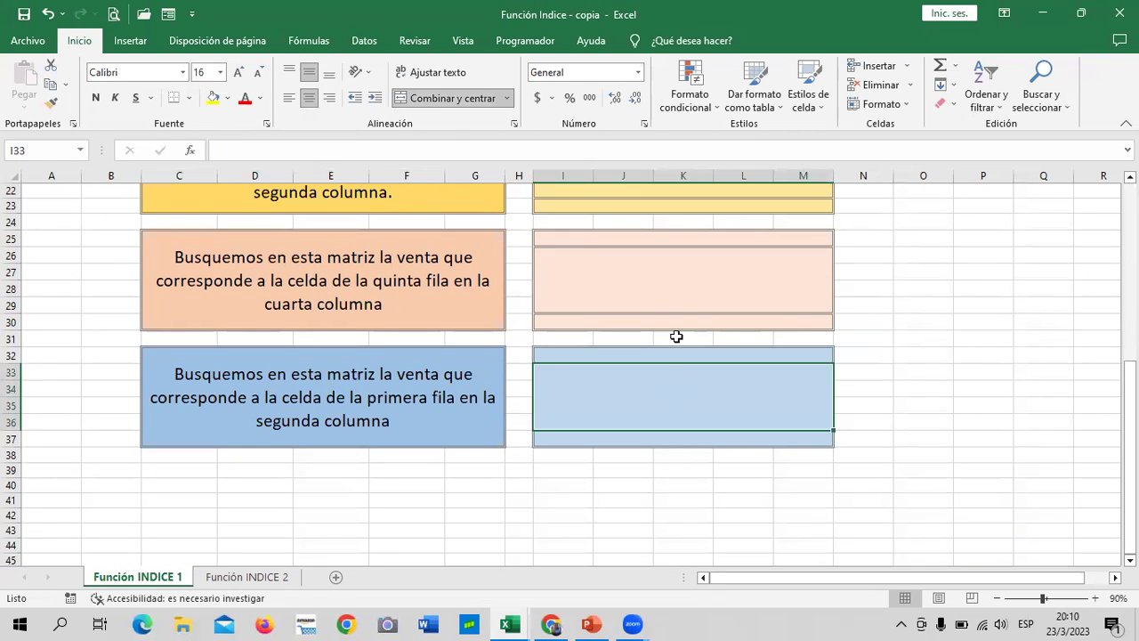
pyautogui.click(677, 306)
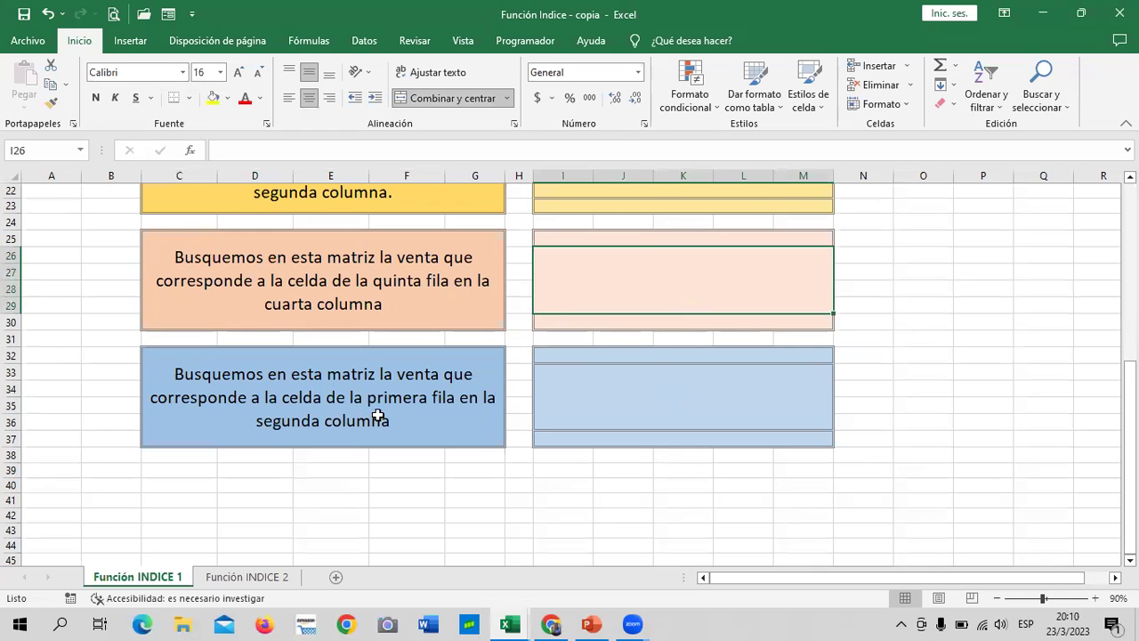
pyautogui.scroll(2, 377, 415)
pyautogui.scroll(1, 438, 394)
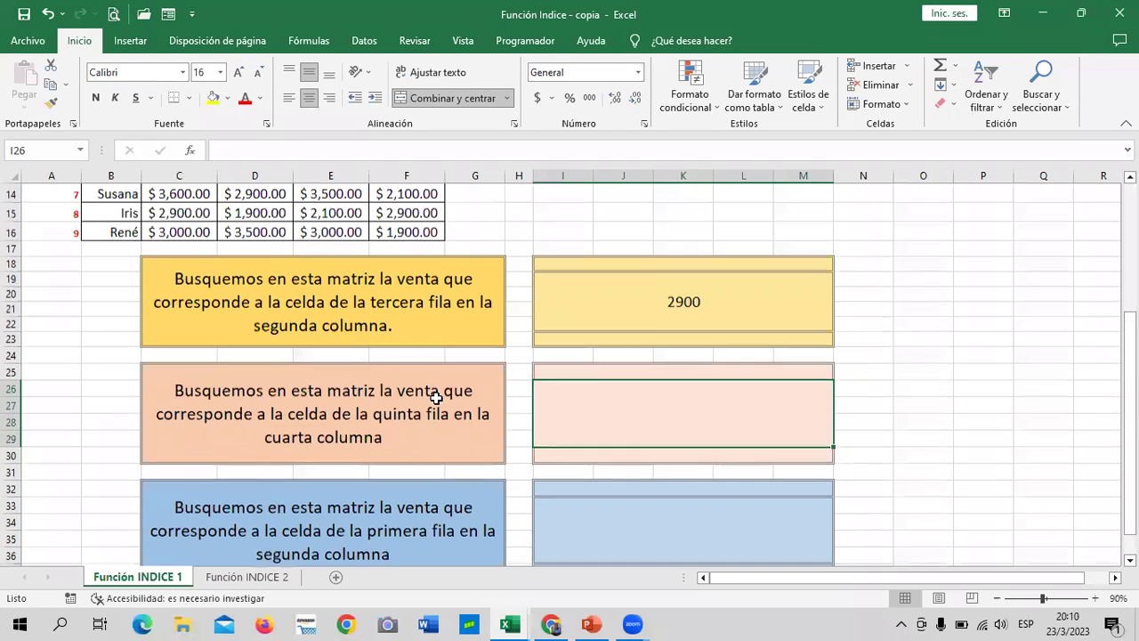
pyautogui.click(374, 436)
pyautogui.scroll(-2, 376, 437)
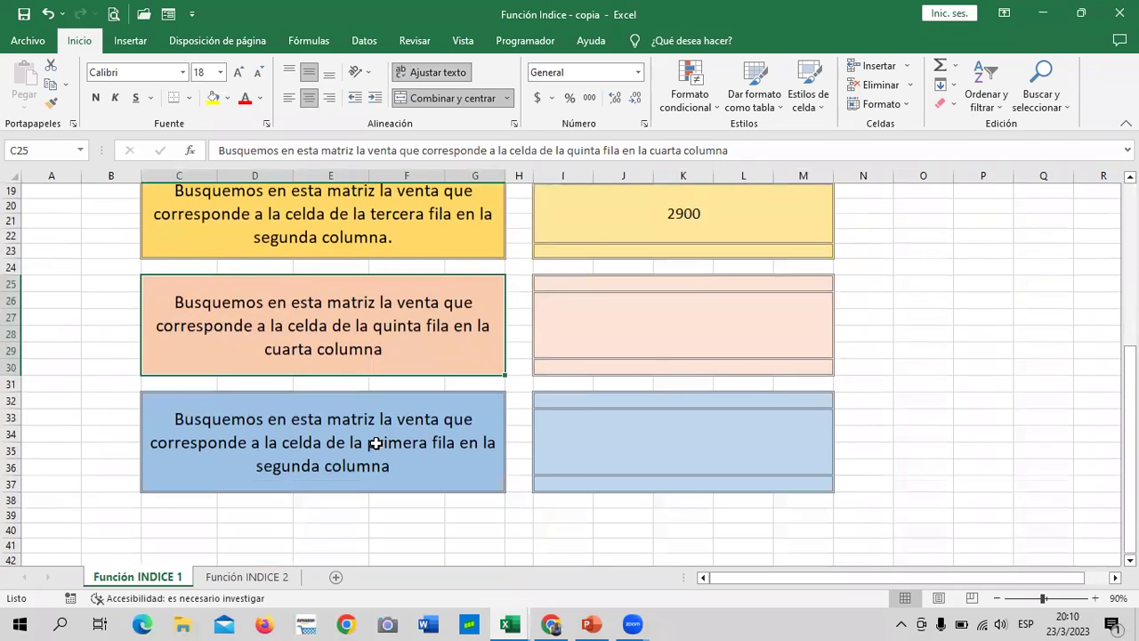
pyautogui.click(406, 430)
pyautogui.click(376, 319)
pyautogui.scroll(1, 372, 331)
pyautogui.click(376, 281)
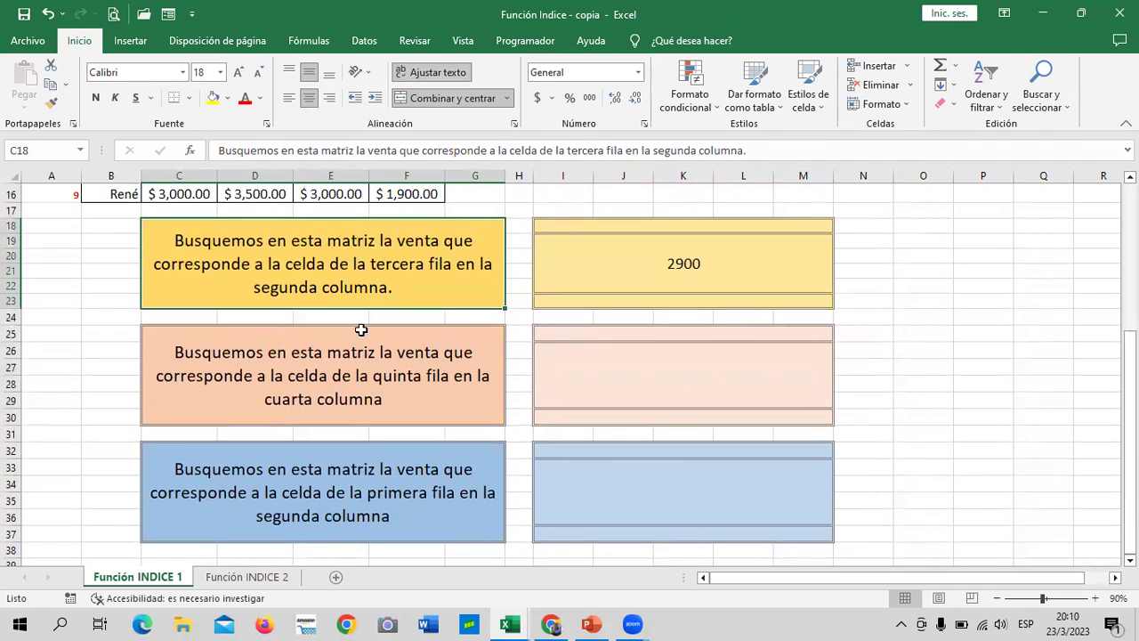
pyautogui.click(367, 378)
pyautogui.click(397, 503)
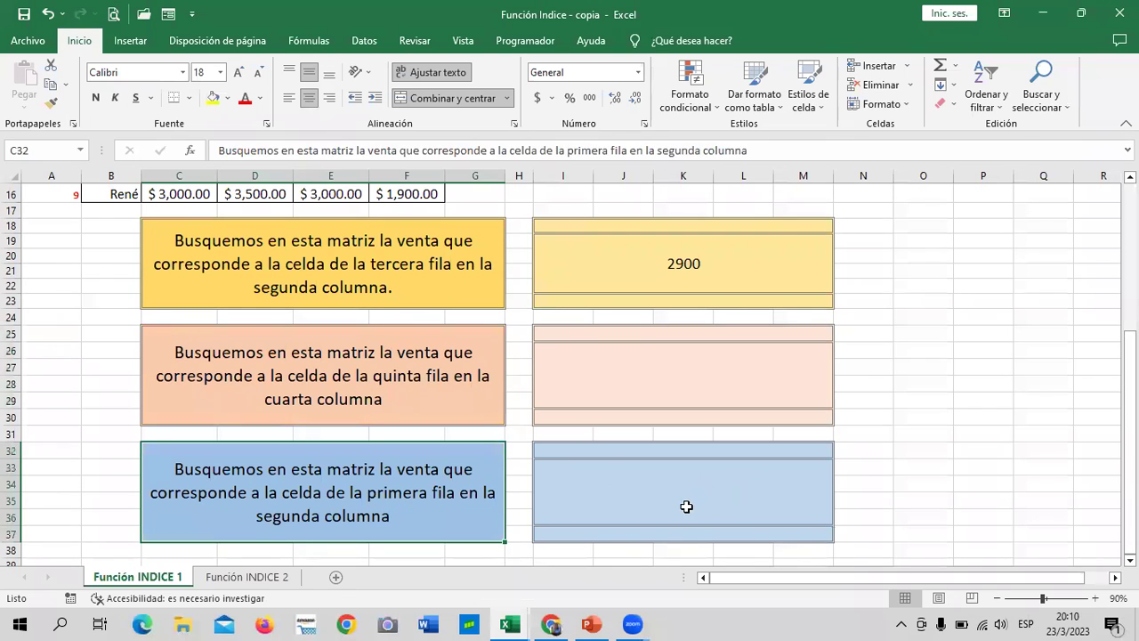
pyautogui.click(680, 503)
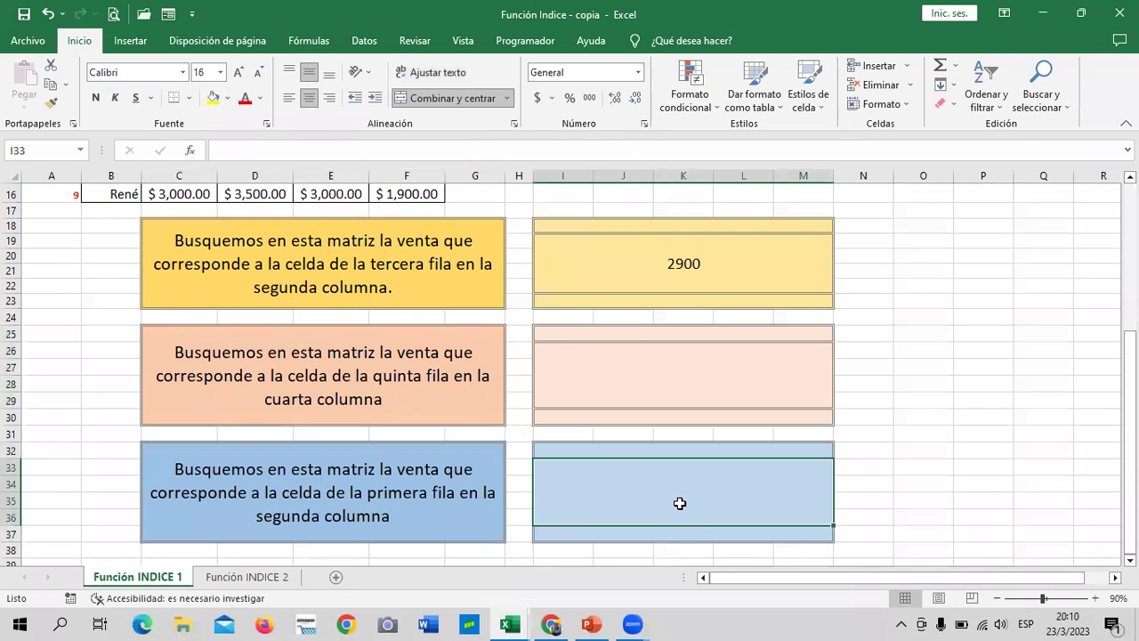
pyautogui.click(687, 264)
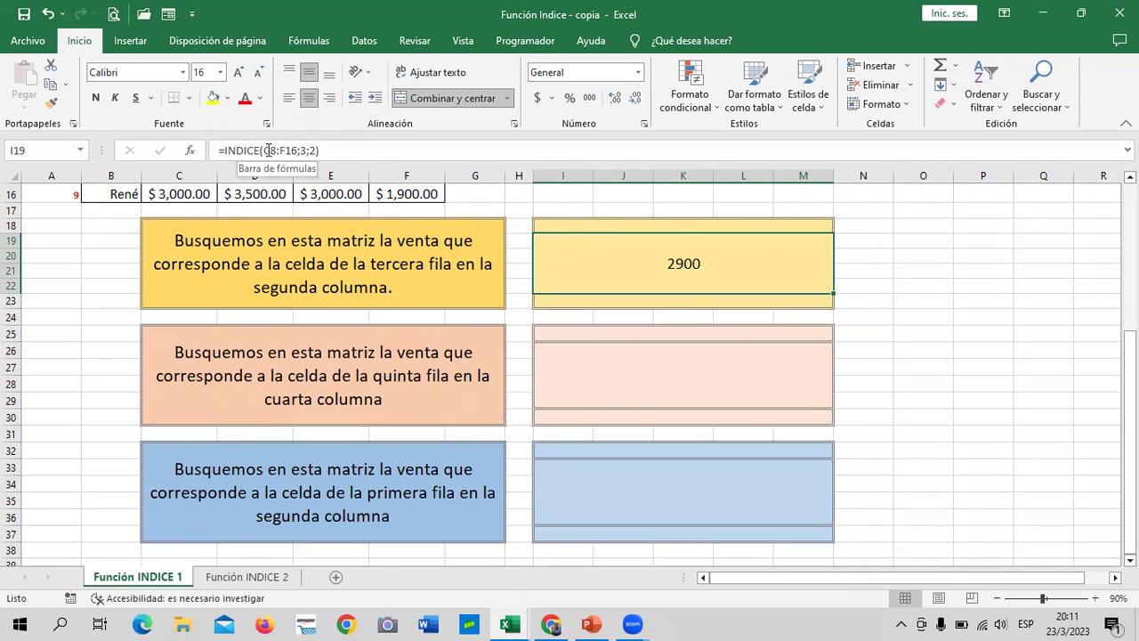
pyautogui.scroll(2, 339, 276)
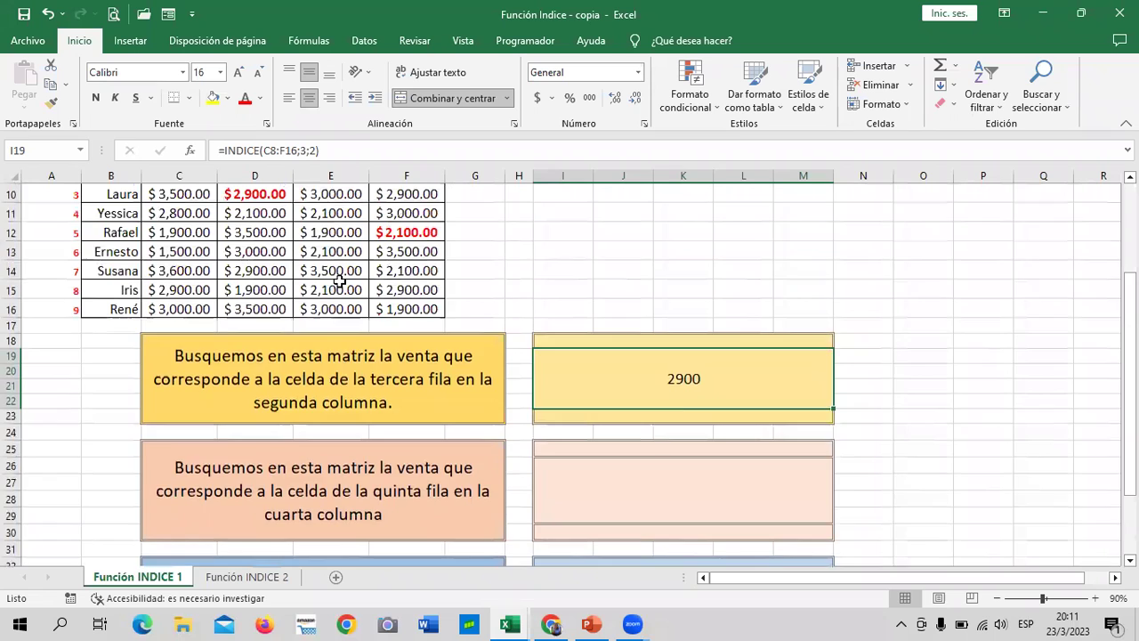
pyautogui.scroll(1, 339, 280)
pyautogui.click(365, 149)
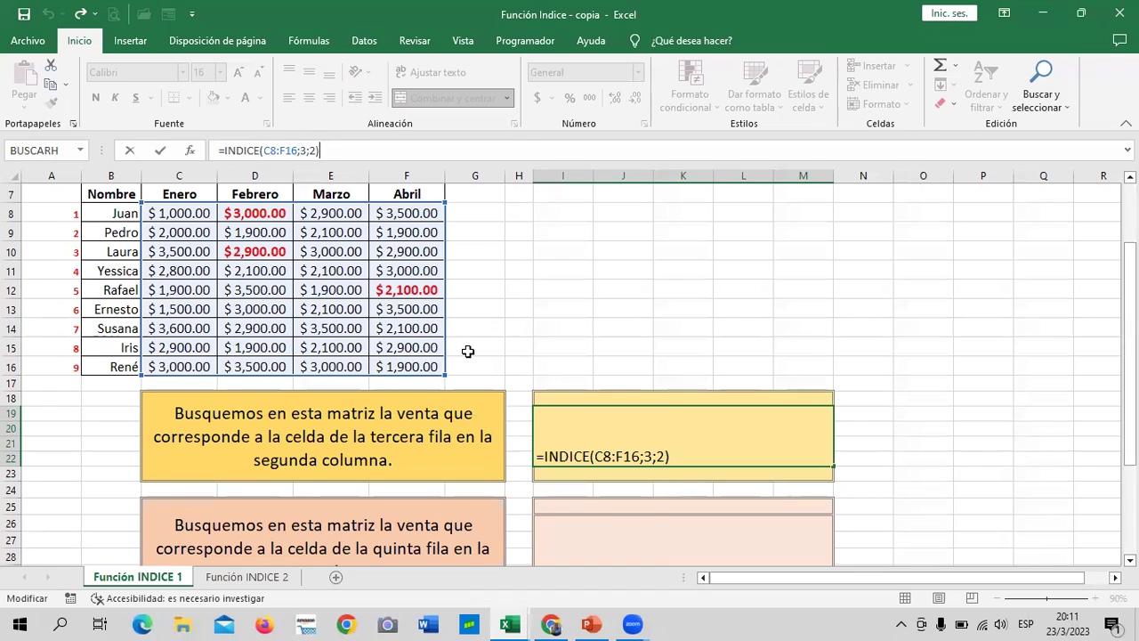
pyautogui.scroll(2, 359, 285)
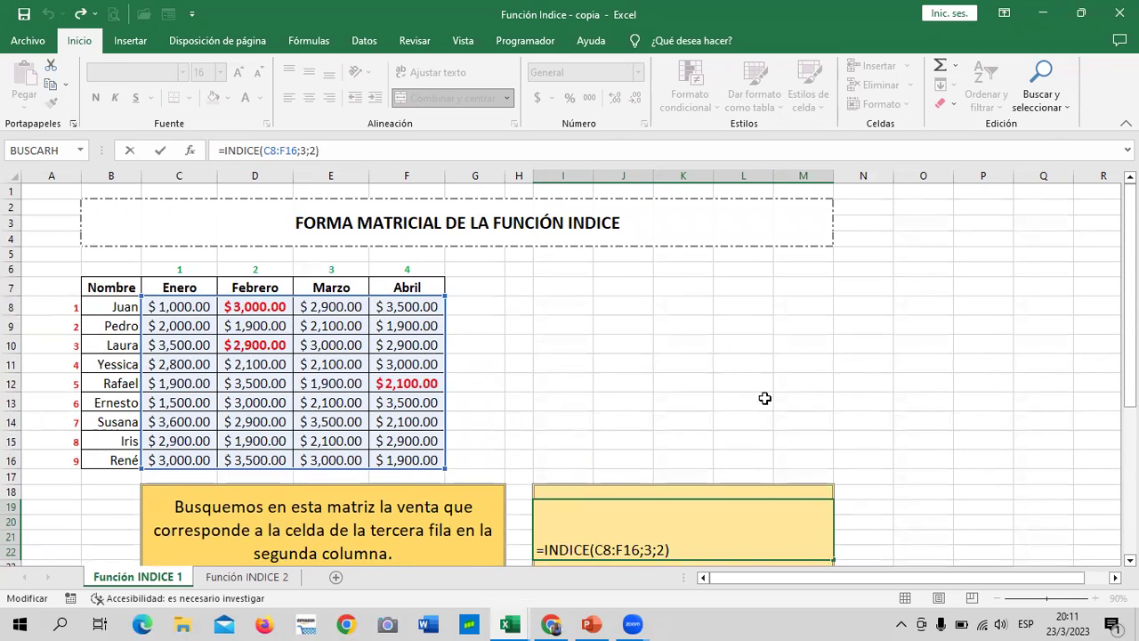
pyautogui.scroll(-1, 765, 397)
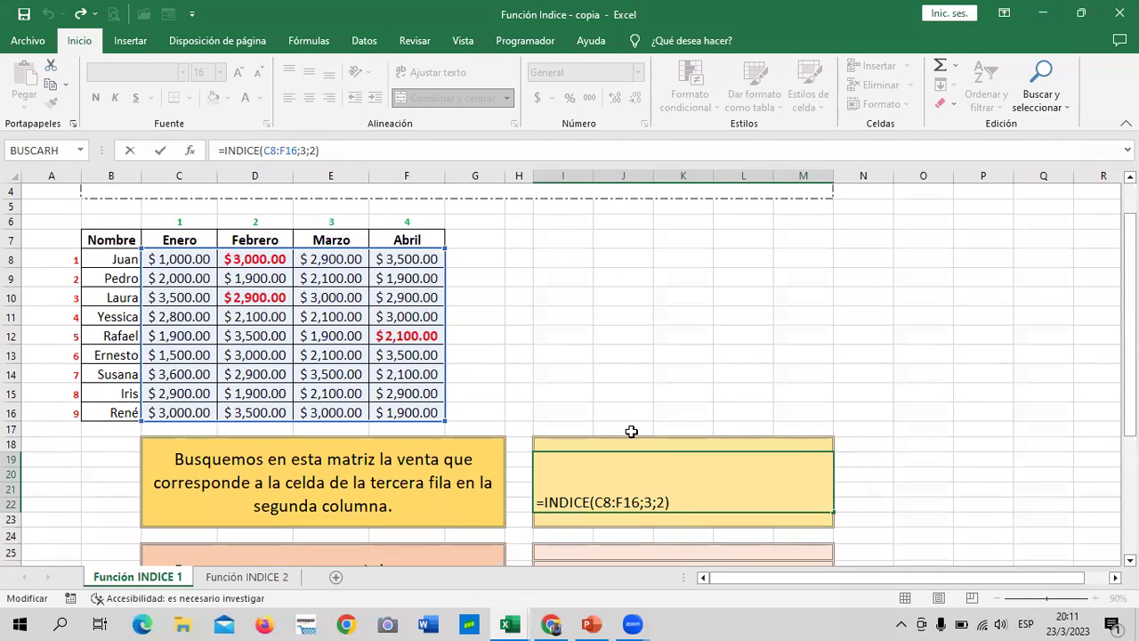
pyautogui.hotkey('ctrl', 'Return')
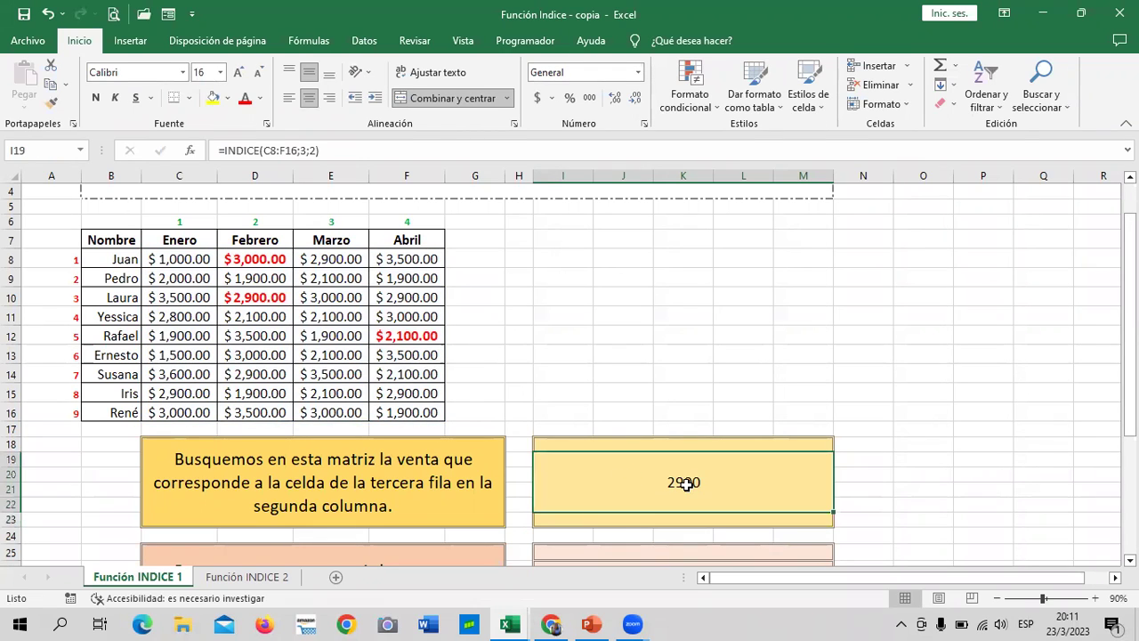
pyautogui.click(269, 297)
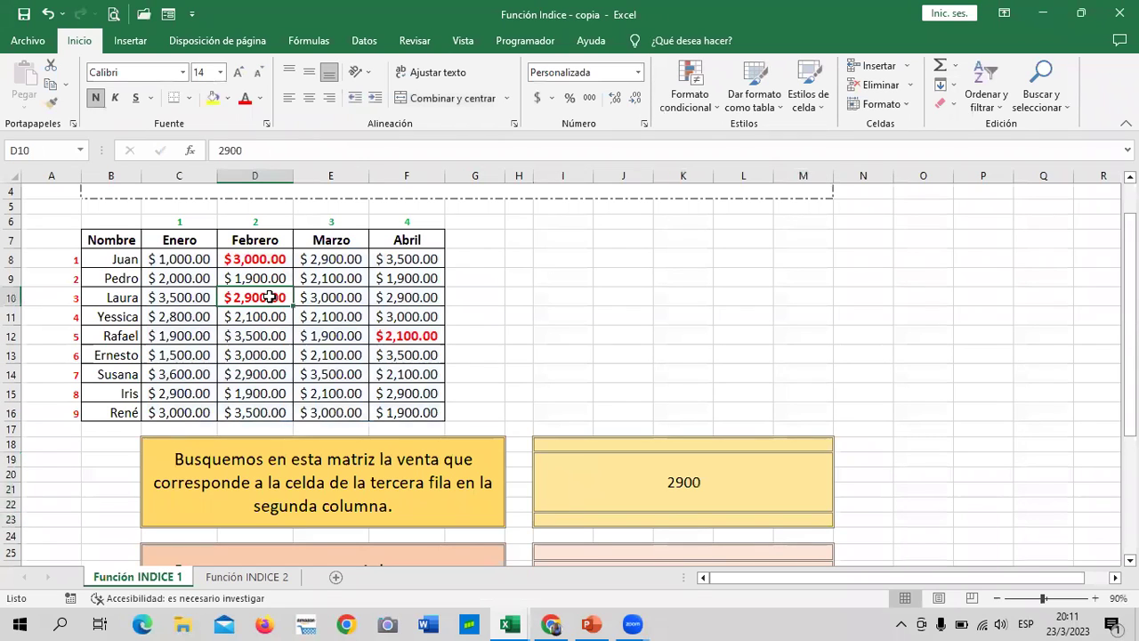
pyautogui.click(399, 403)
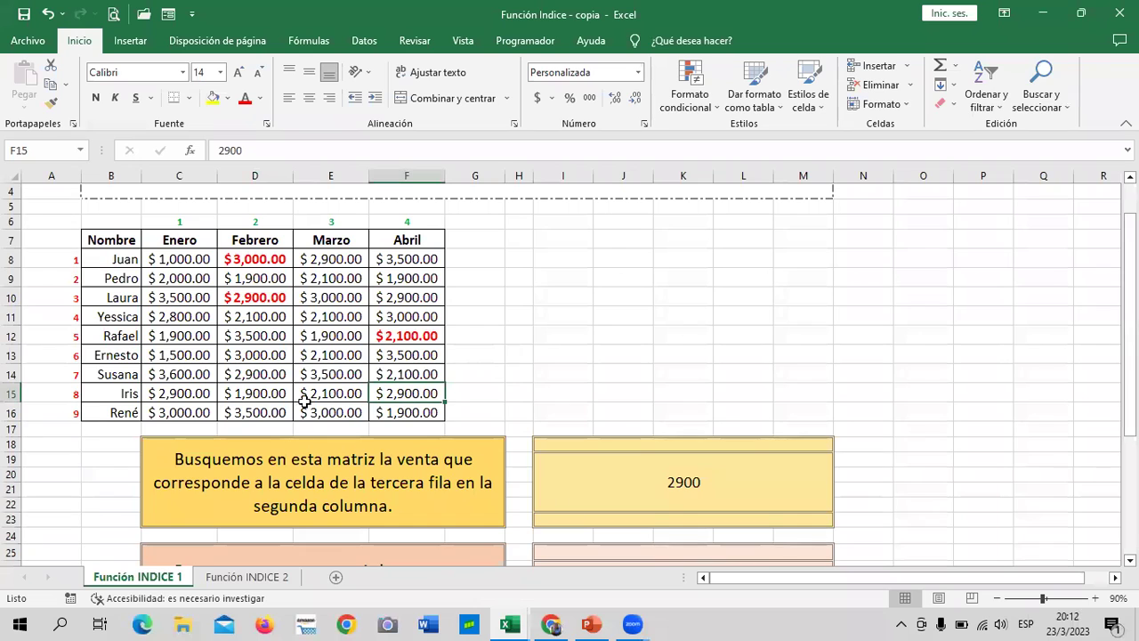
pyautogui.click(165, 392)
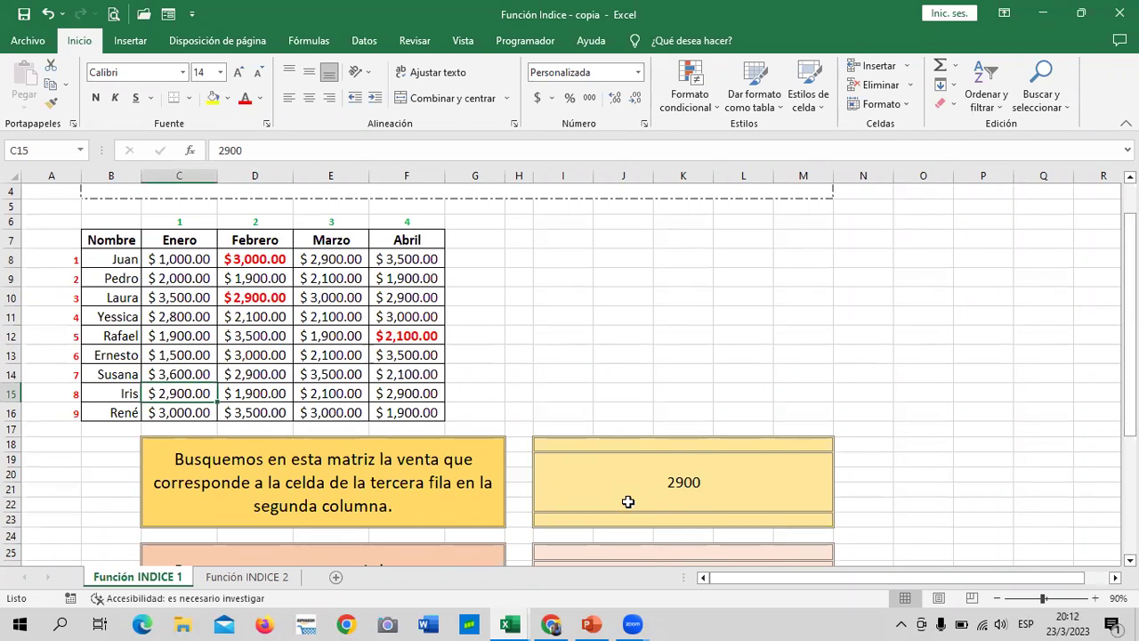
pyautogui.click(687, 486)
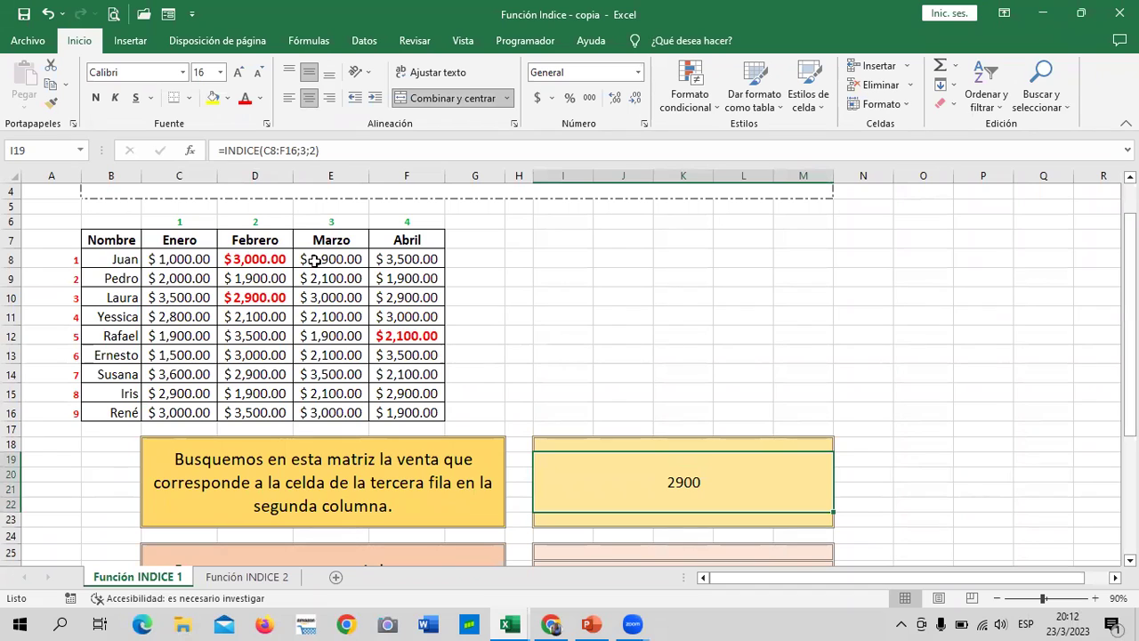
pyautogui.click(279, 258)
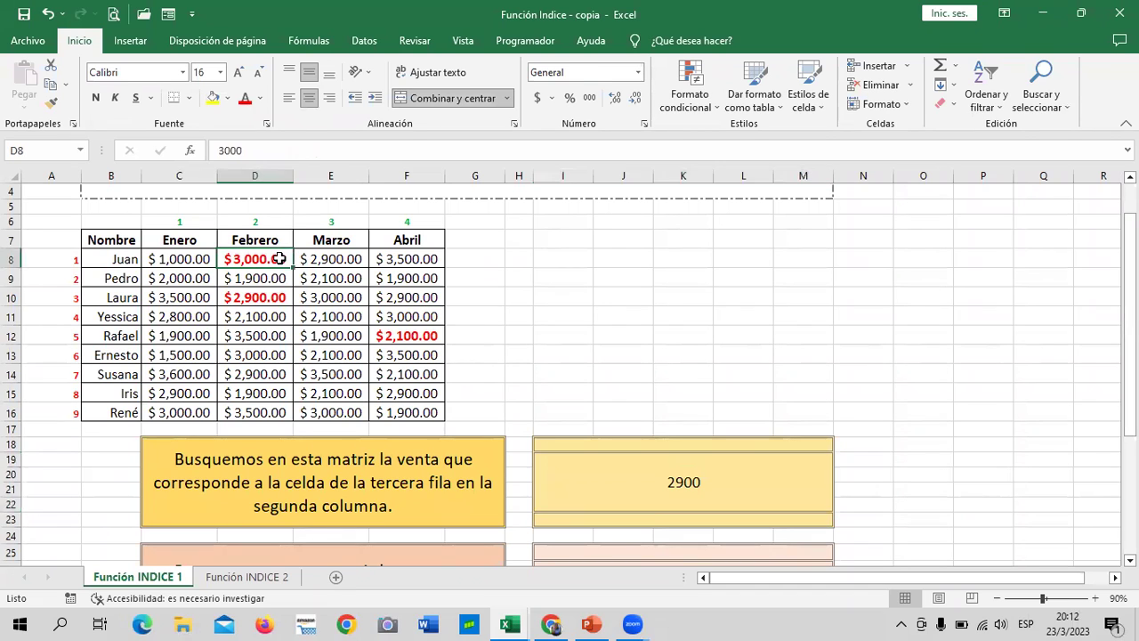
pyautogui.click(252, 298)
pyautogui.click(254, 258)
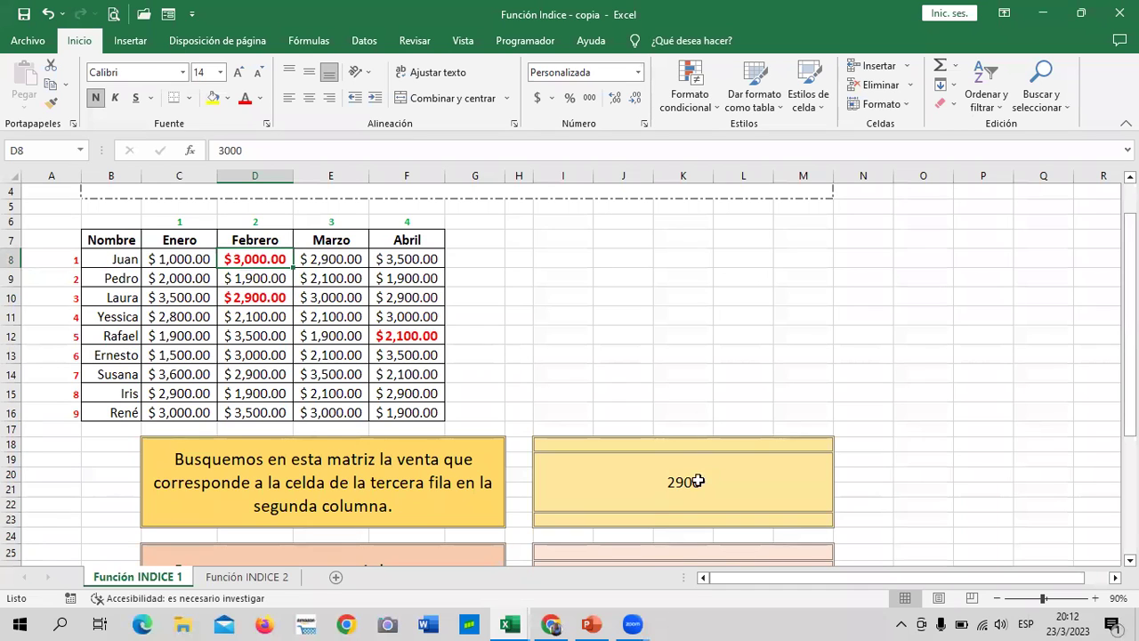
pyautogui.click(276, 577)
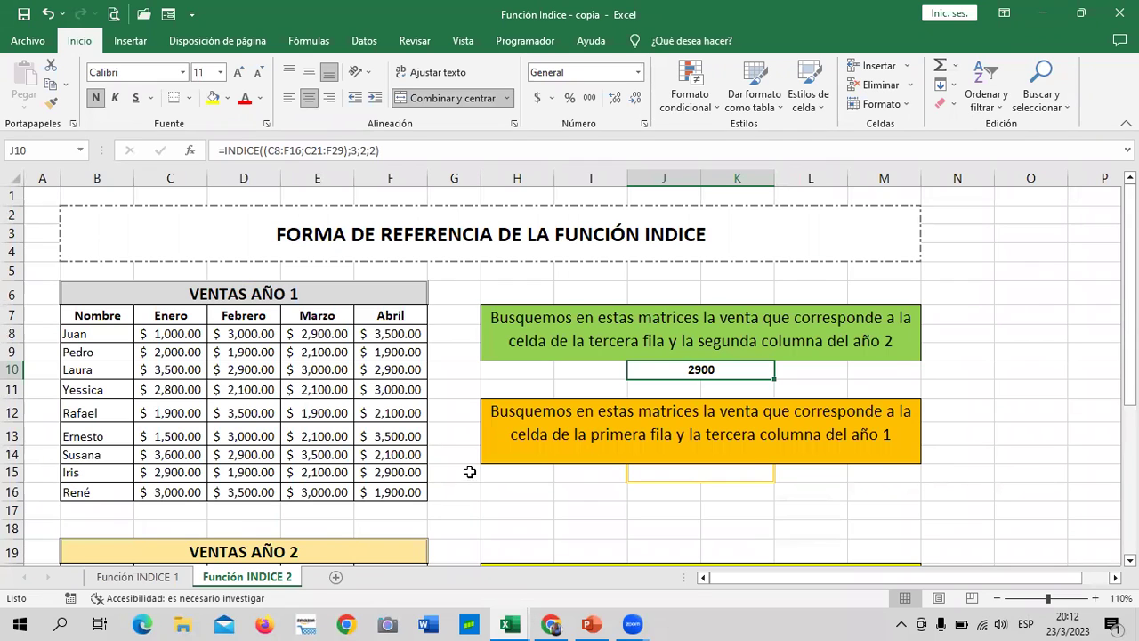
pyautogui.scroll(-5, 467, 476)
pyautogui.scroll(-2, 467, 476)
pyautogui.scroll(5, 469, 468)
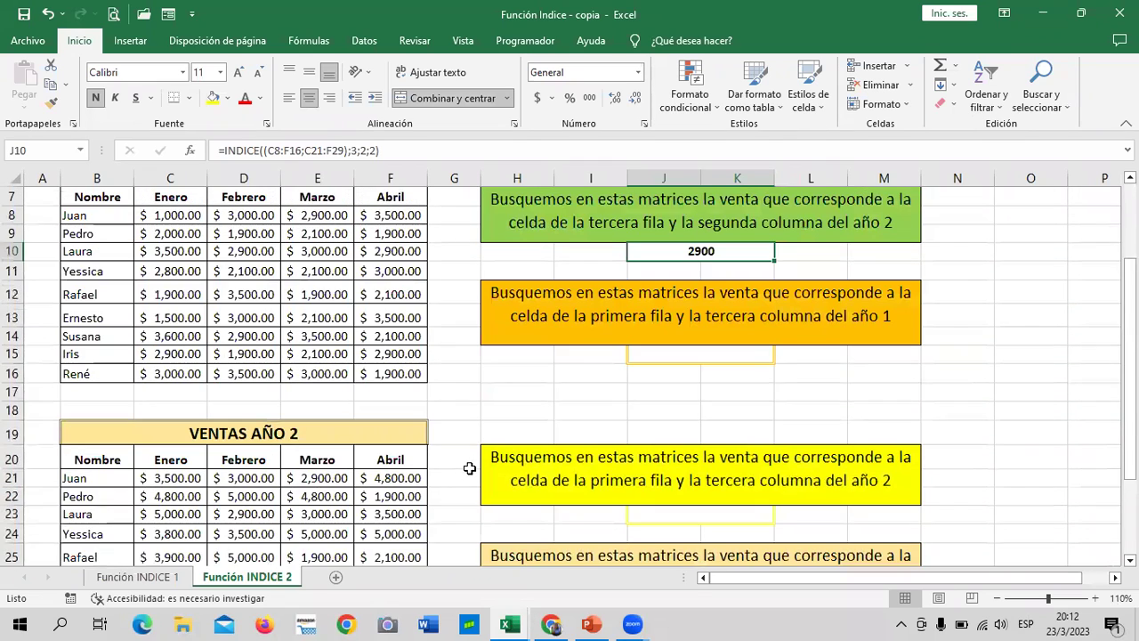
pyautogui.scroll(2, 465, 462)
pyautogui.click(333, 287)
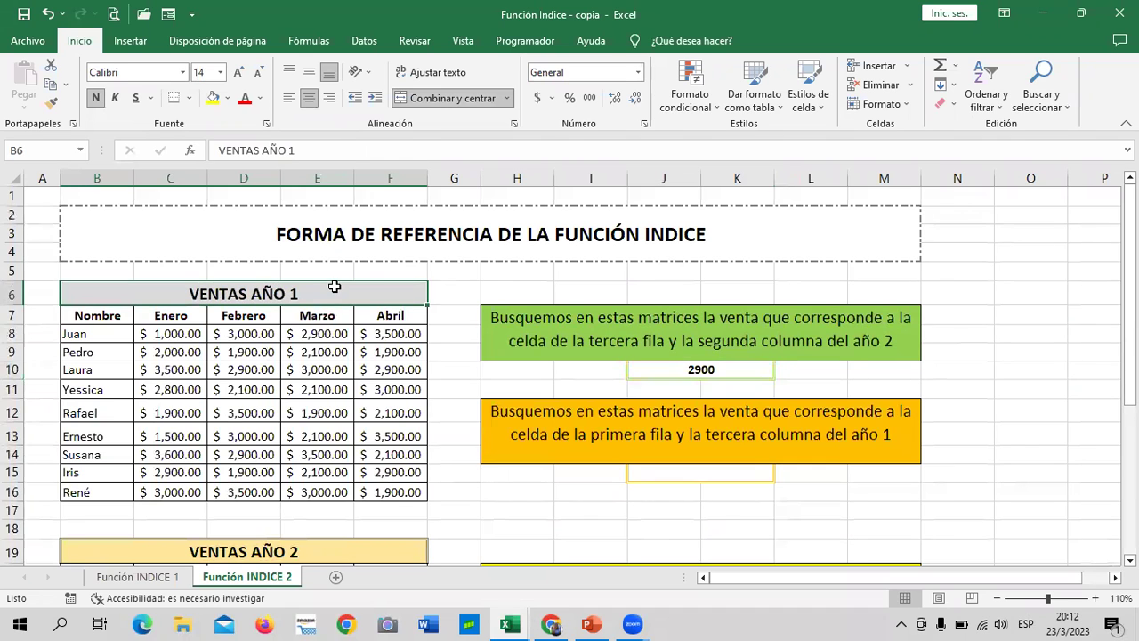
pyautogui.scroll(-2, 334, 287)
pyautogui.click(345, 436)
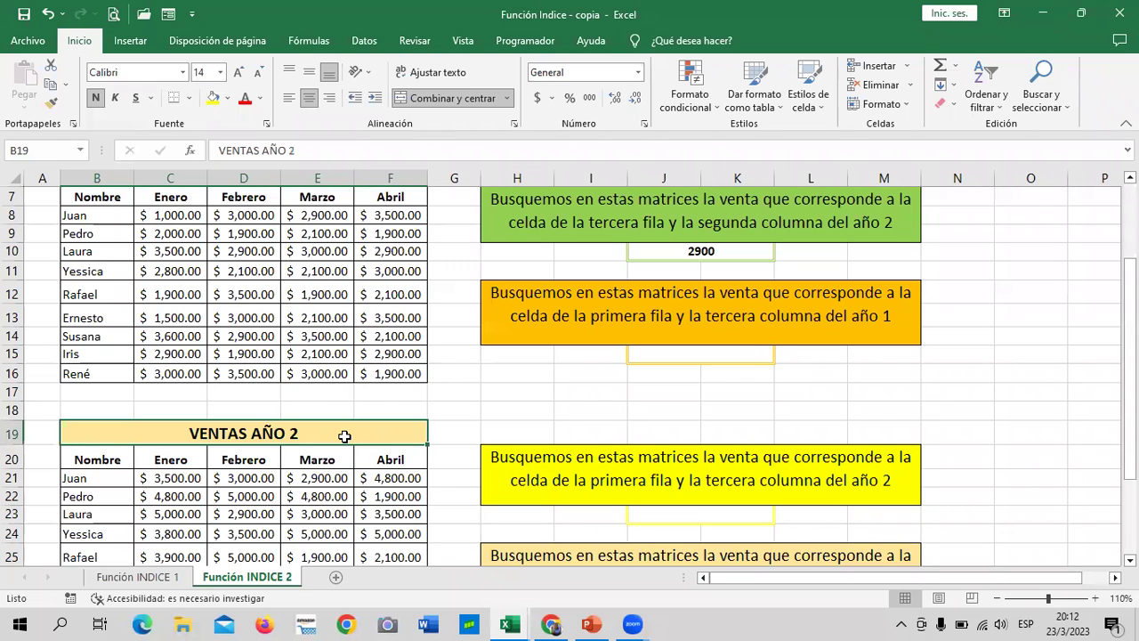
pyautogui.scroll(2, 345, 436)
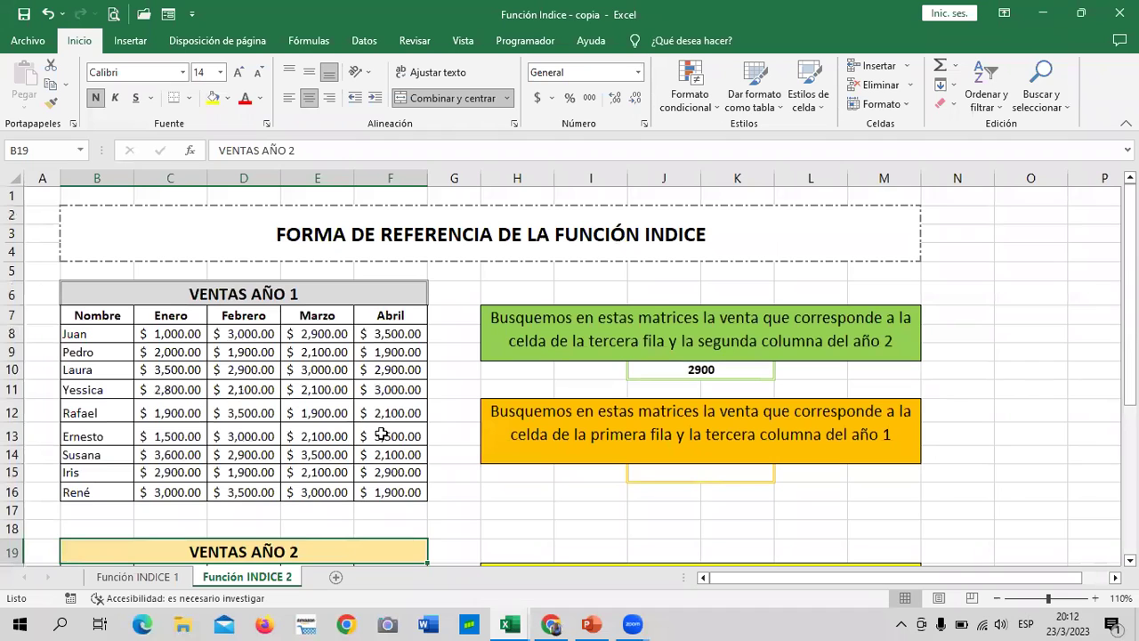
pyautogui.click(299, 293)
pyautogui.scroll(-3, 309, 459)
pyautogui.click(356, 377)
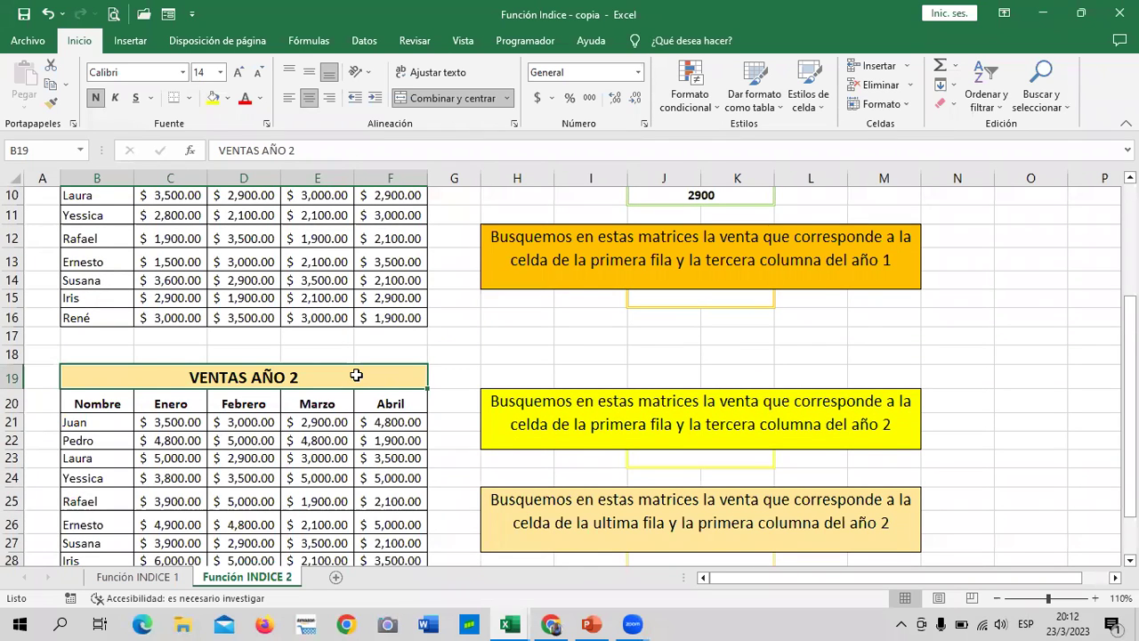
pyautogui.scroll(-1, 356, 376)
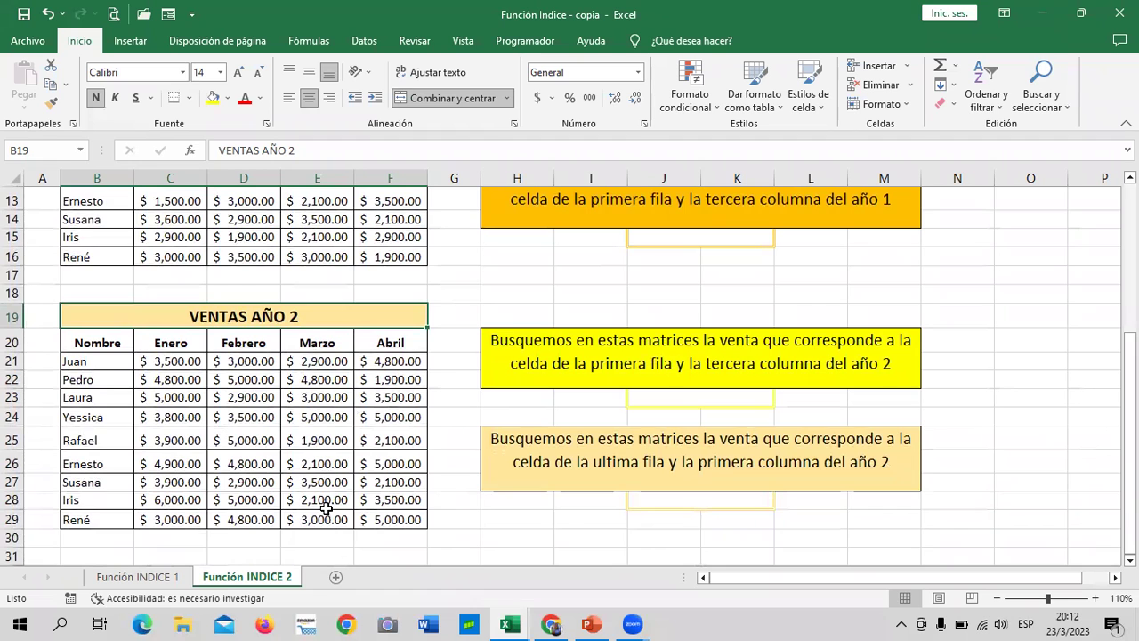
pyautogui.scroll(-1, 328, 506)
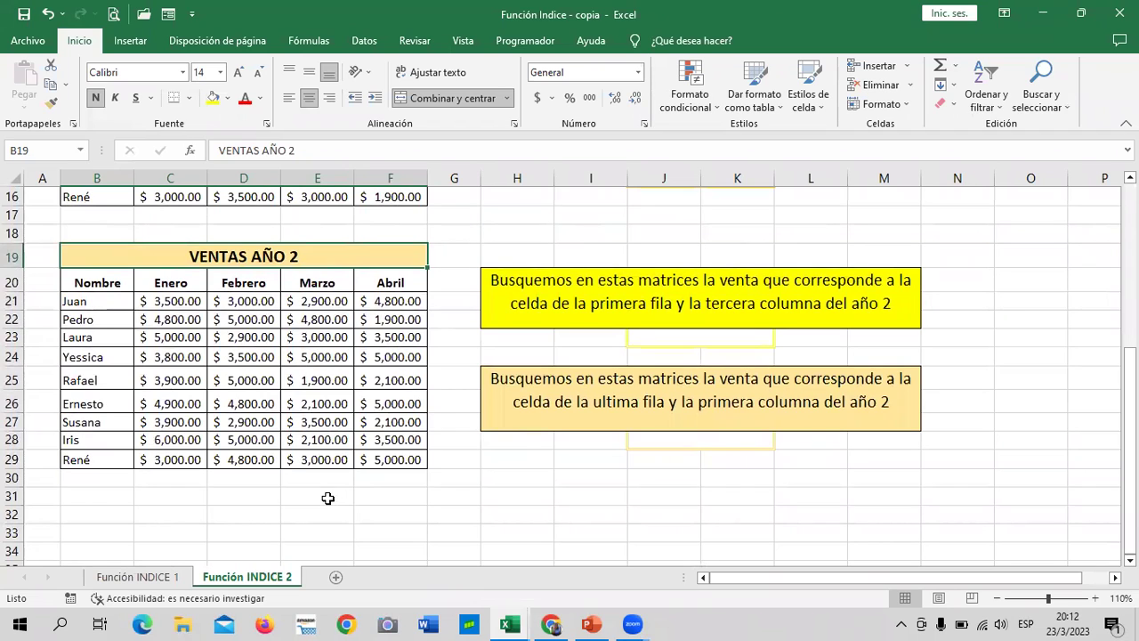
pyautogui.scroll(1, 327, 501)
pyautogui.scroll(2, 329, 498)
pyautogui.scroll(2, 328, 498)
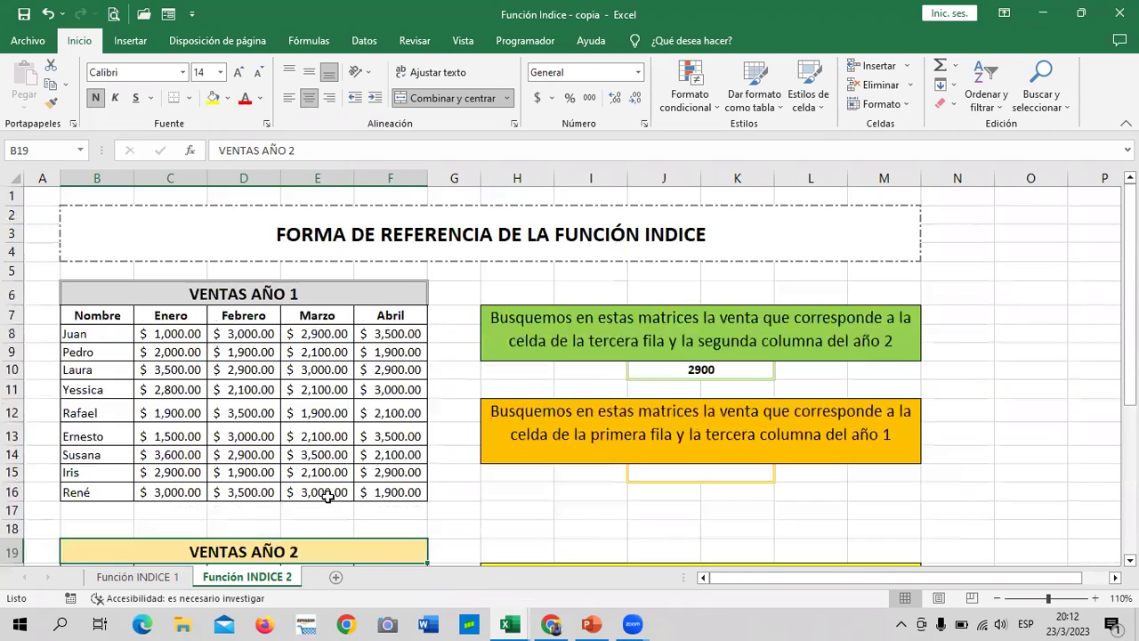
pyautogui.scroll(-3, 753, 471)
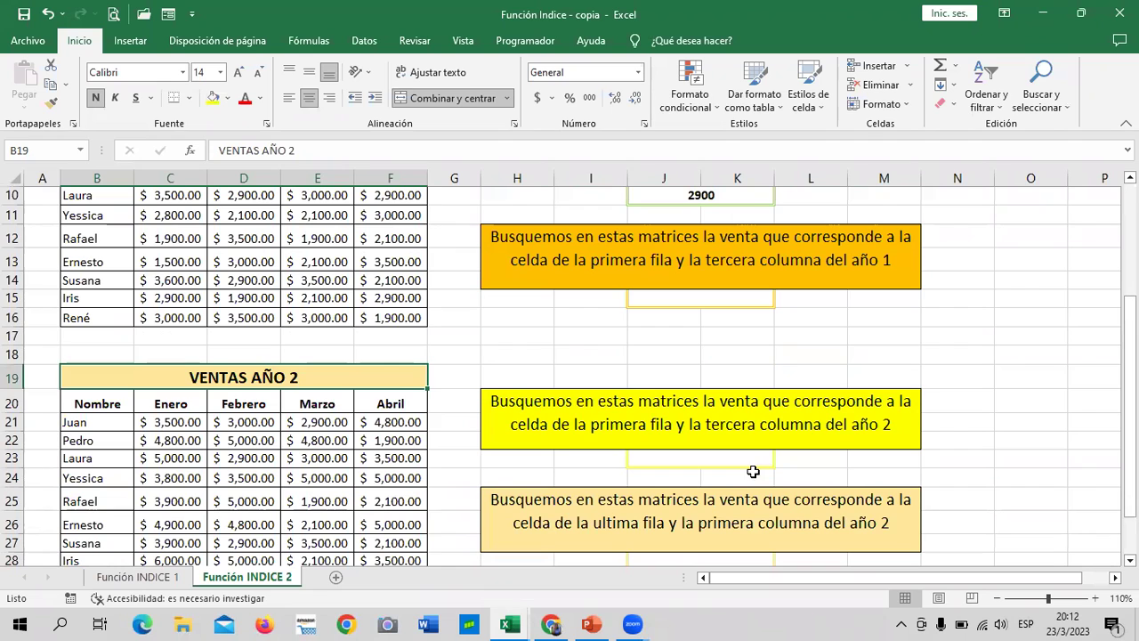
pyautogui.scroll(-2, 732, 492)
pyautogui.click(654, 293)
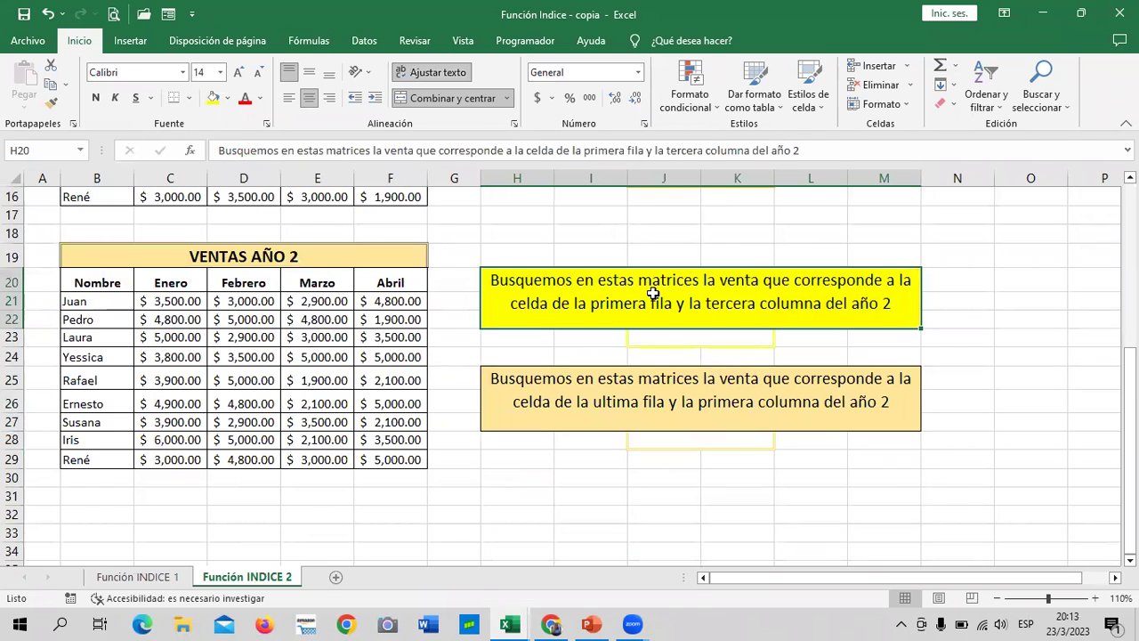
pyautogui.scroll(2, 653, 293)
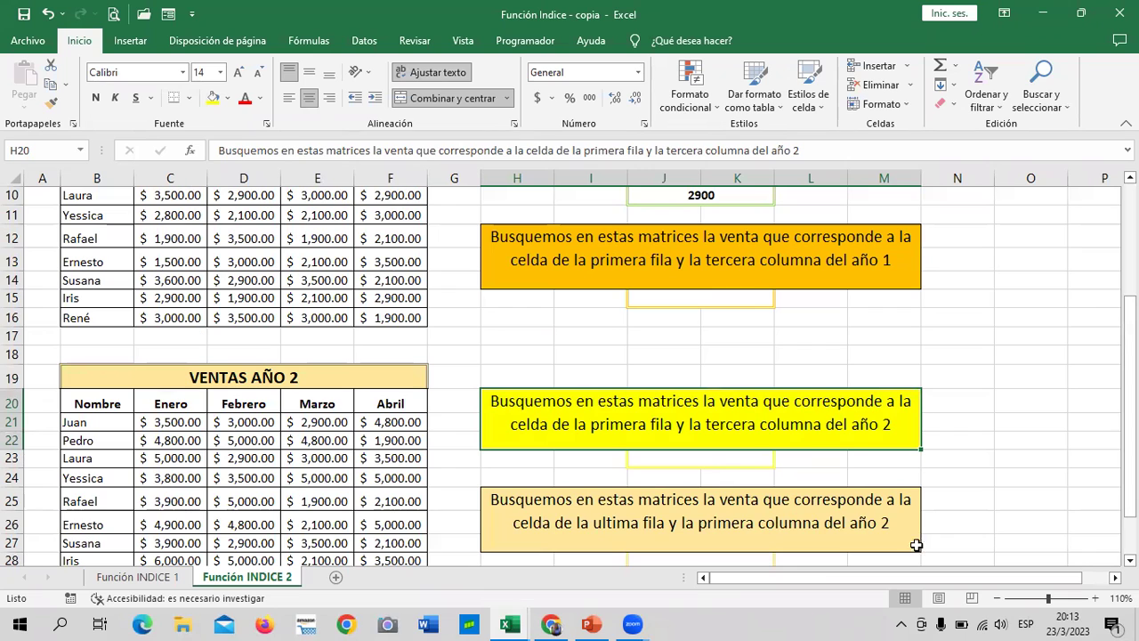
pyautogui.scroll(3, 758, 518)
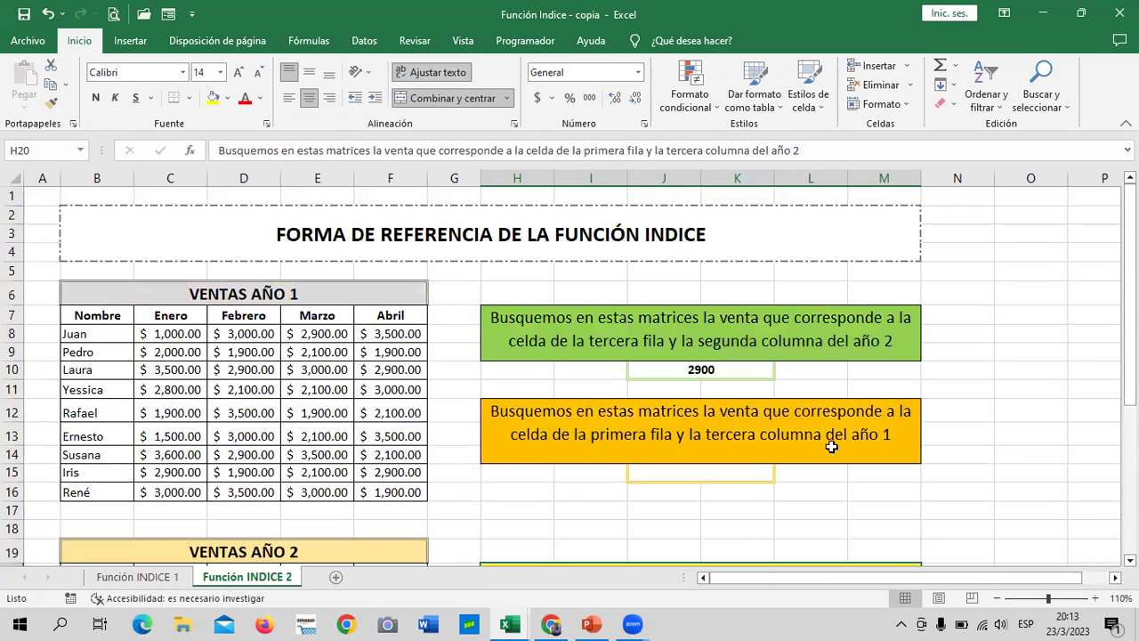
pyautogui.click(723, 368)
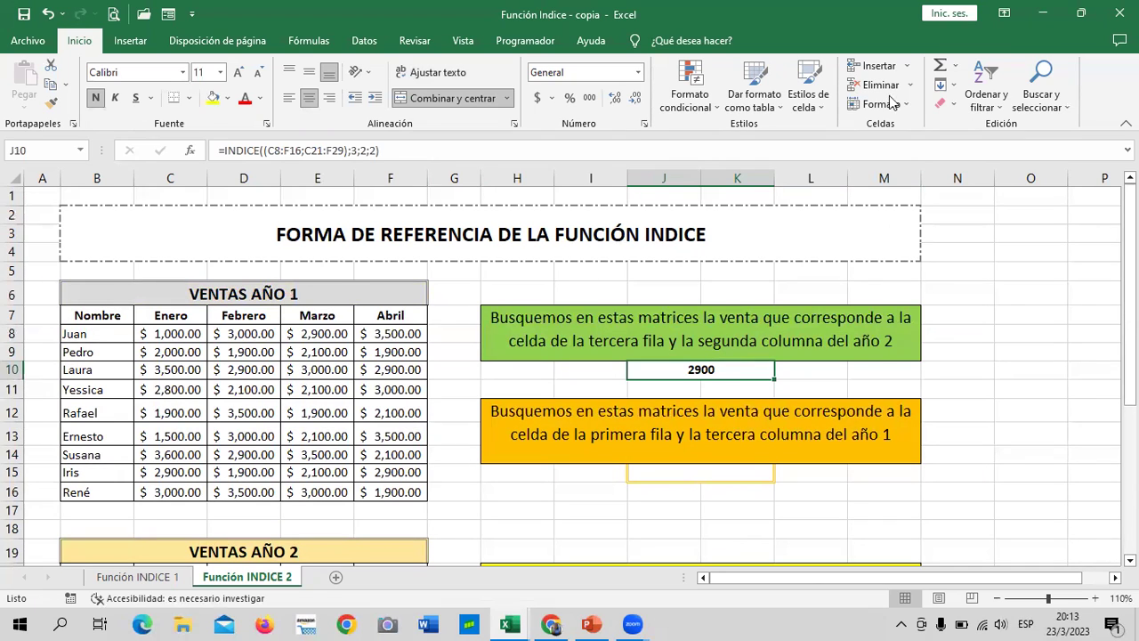
pyautogui.click(571, 152)
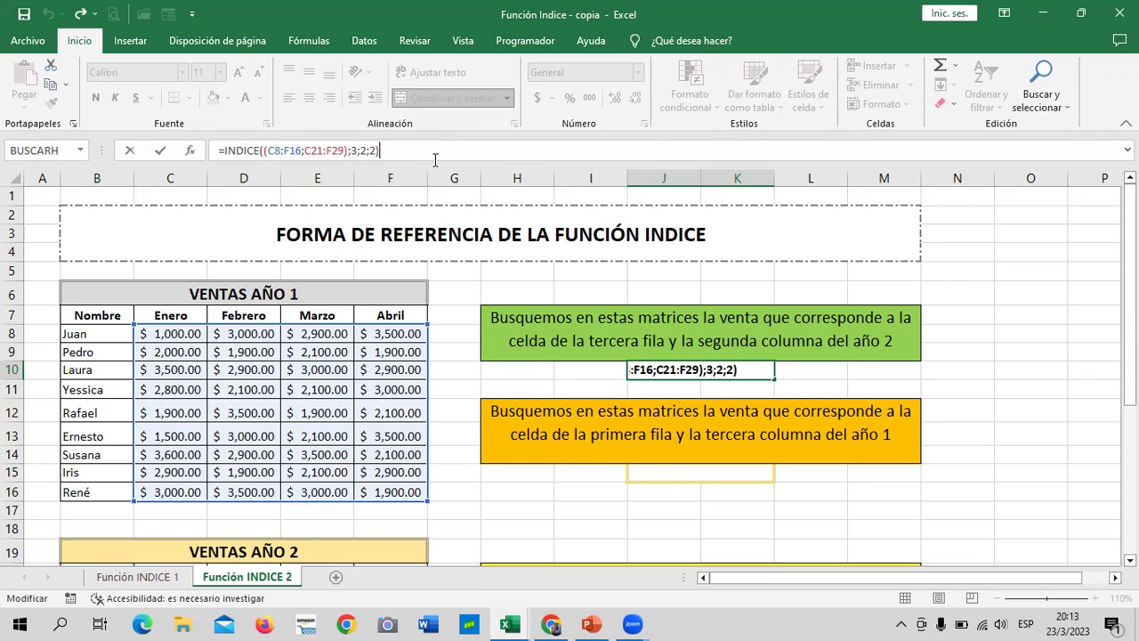
pyautogui.click(270, 153)
pyautogui.click(972, 298)
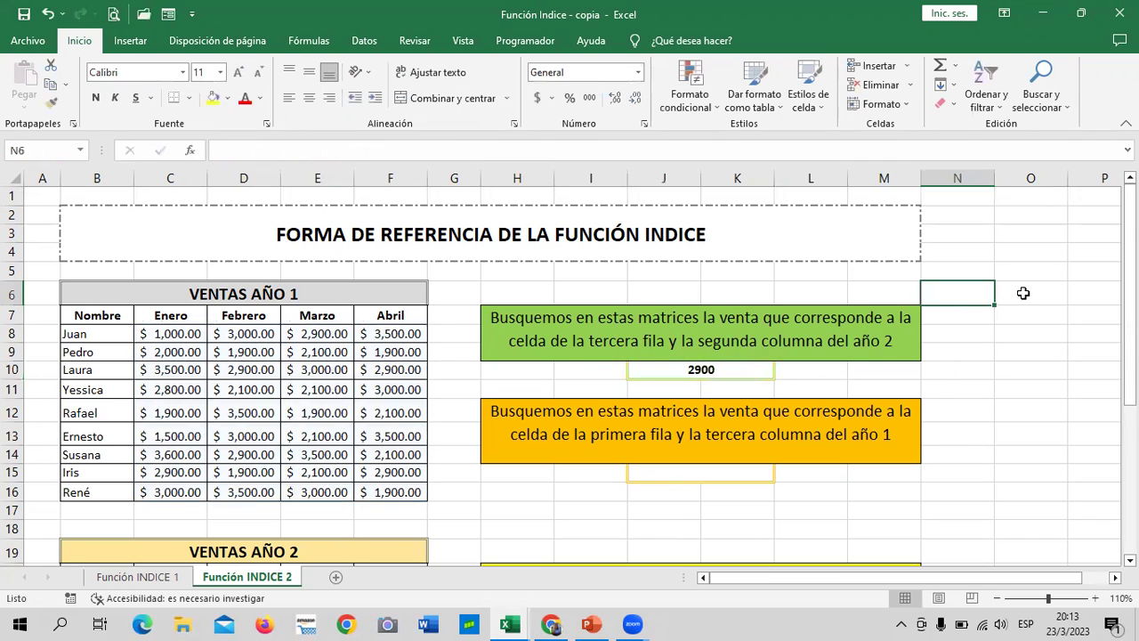
pyautogui.click(1003, 291)
pyautogui.write('=INDI')
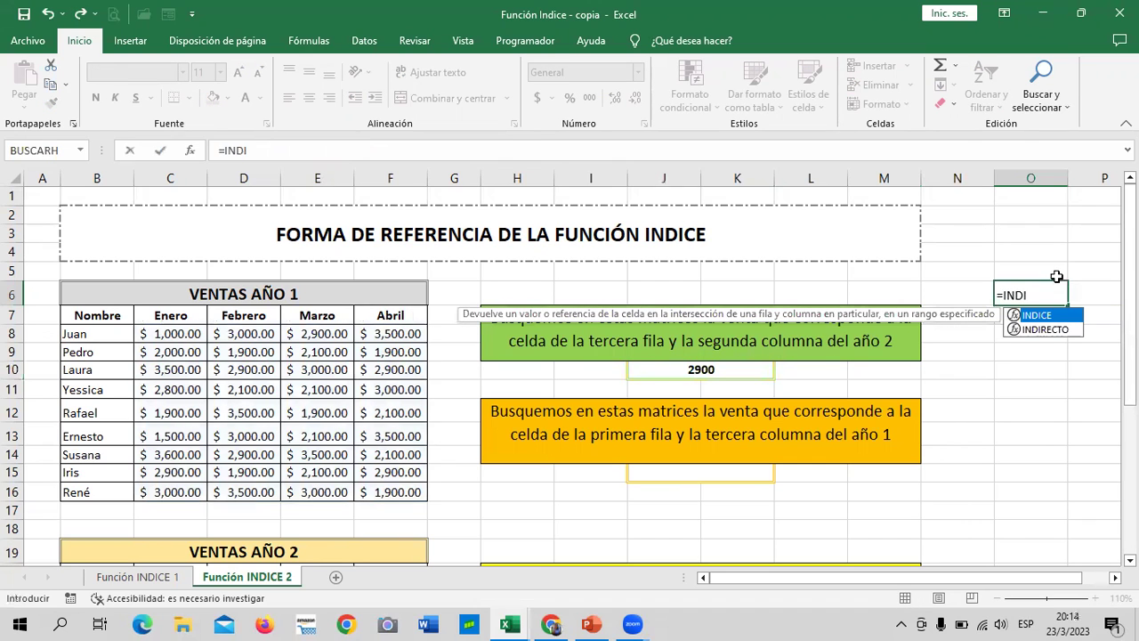
pyautogui.doubleClick(1052, 315)
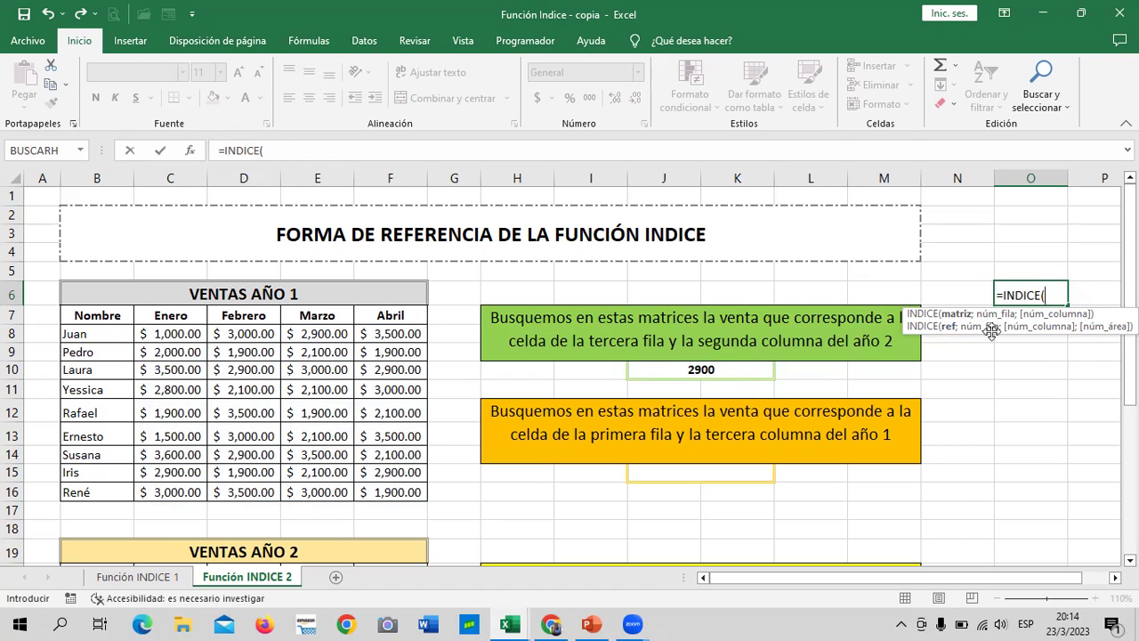
pyautogui.press('BackSpace')
pyautogui.press('Escape')
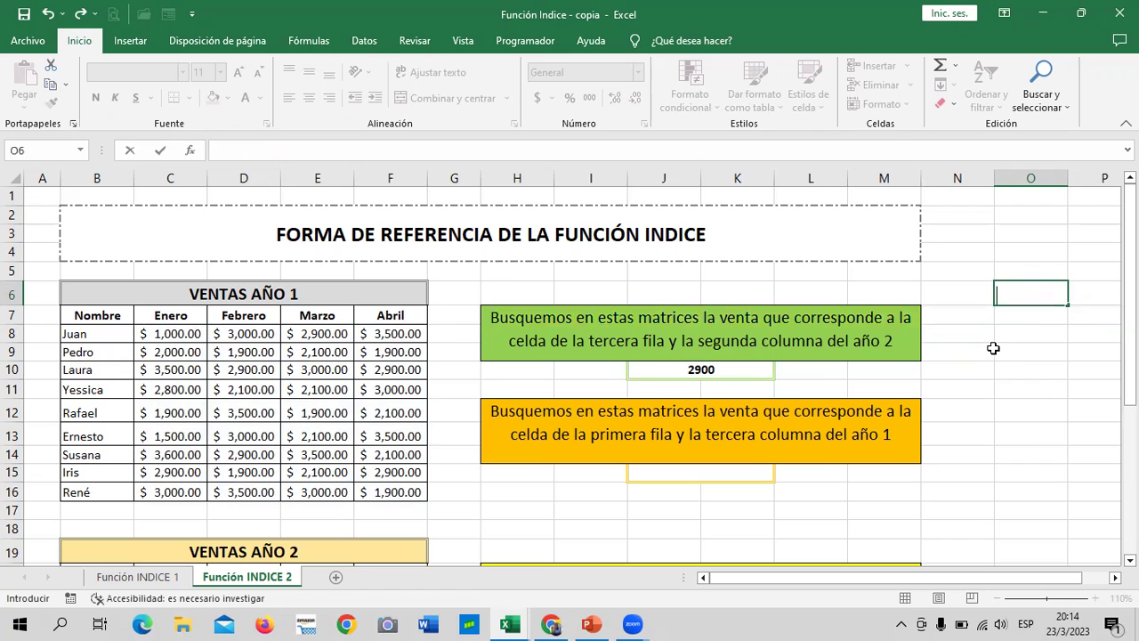
pyautogui.click(687, 370)
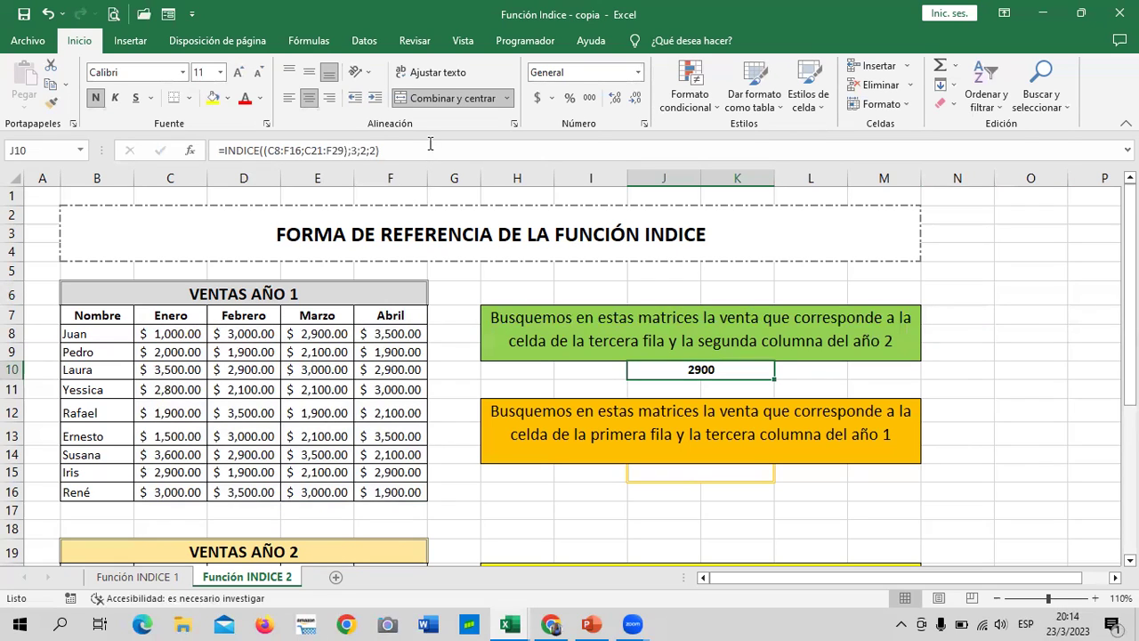
pyautogui.press('F2')
pyautogui.press('Return')
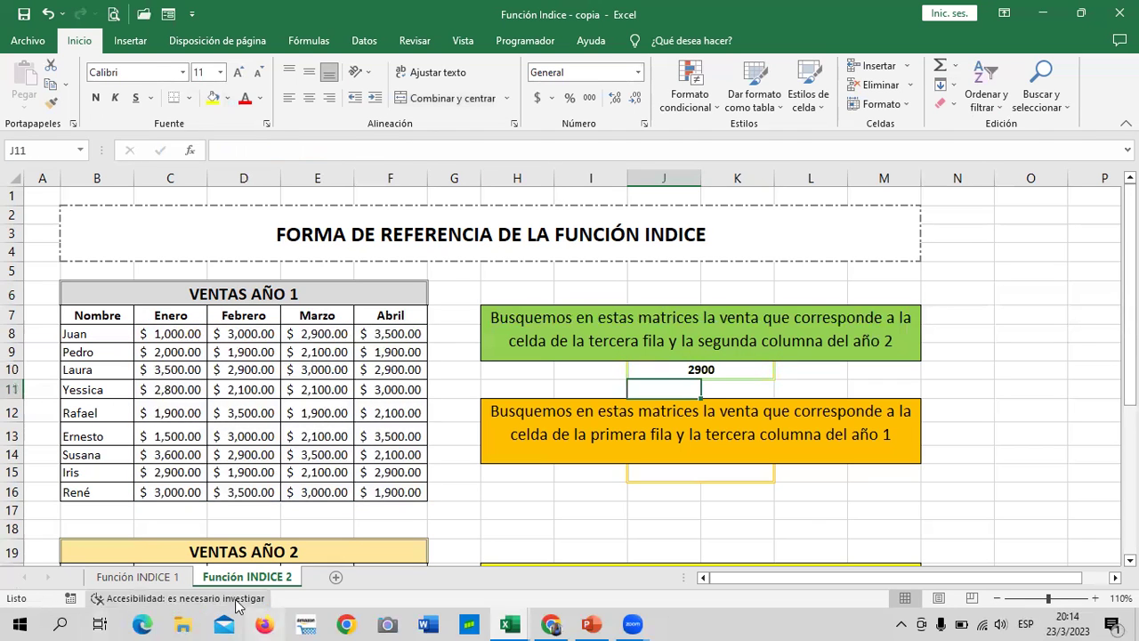
pyautogui.click(140, 576)
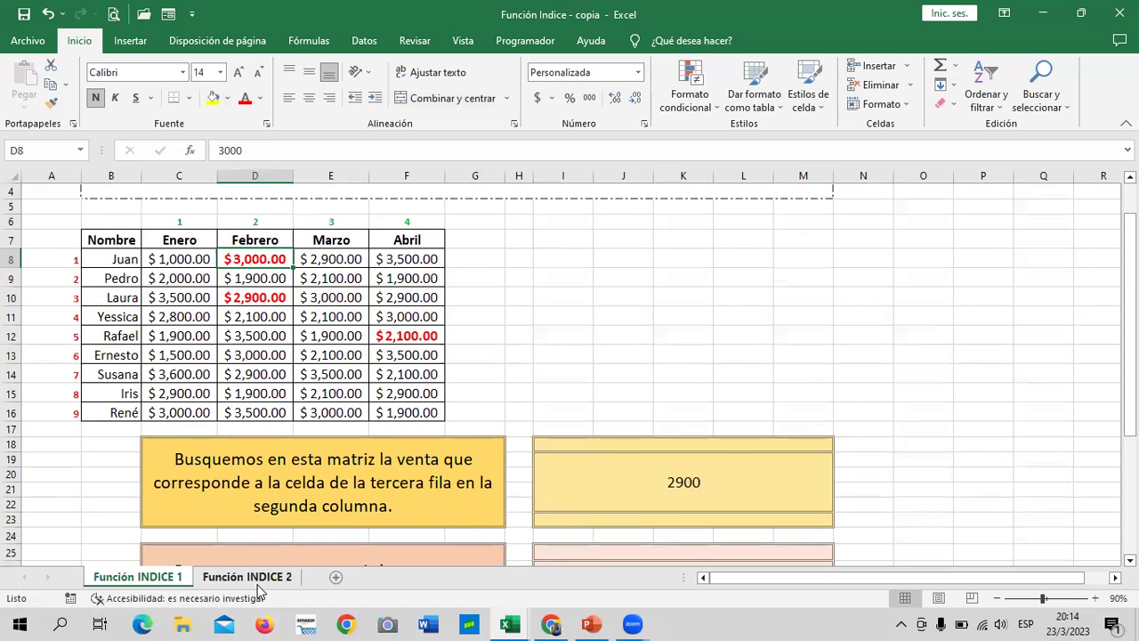
pyautogui.click(255, 577)
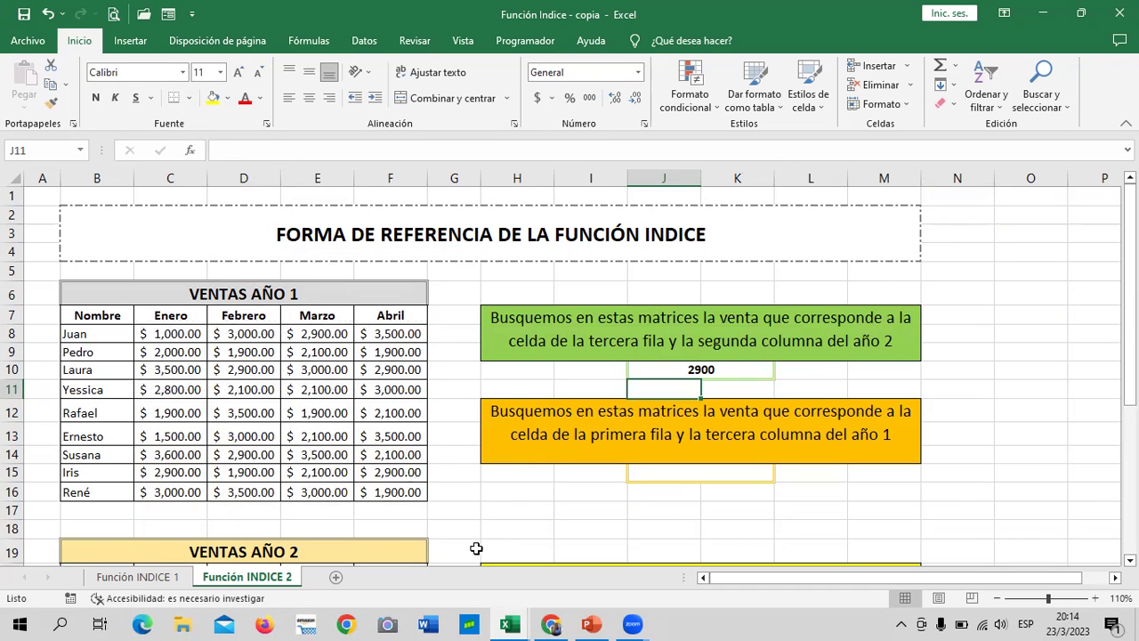
pyautogui.scroll(-1, 436, 545)
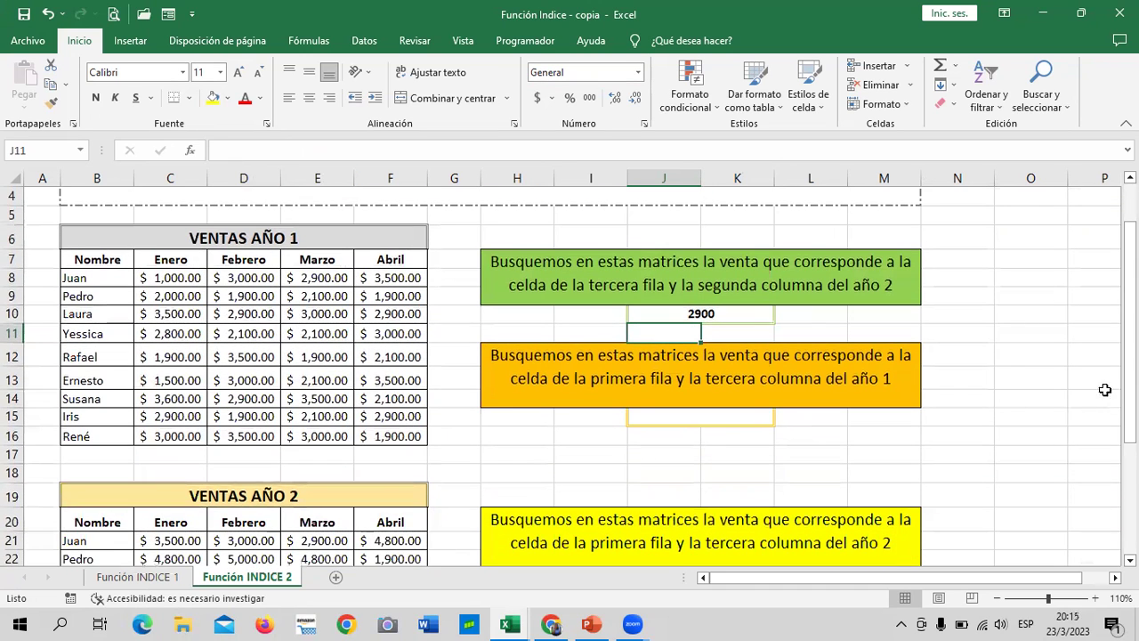
pyautogui.click(1037, 258)
pyautogui.click(1014, 383)
pyautogui.click(1017, 260)
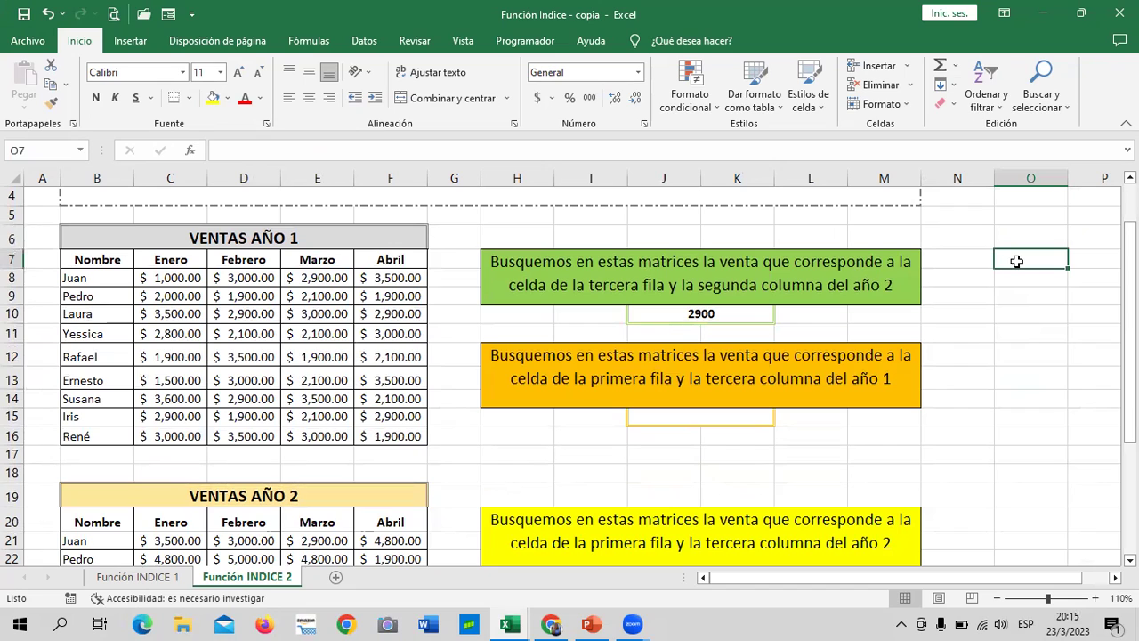
pyautogui.write('5')
pyautogui.click(1021, 371)
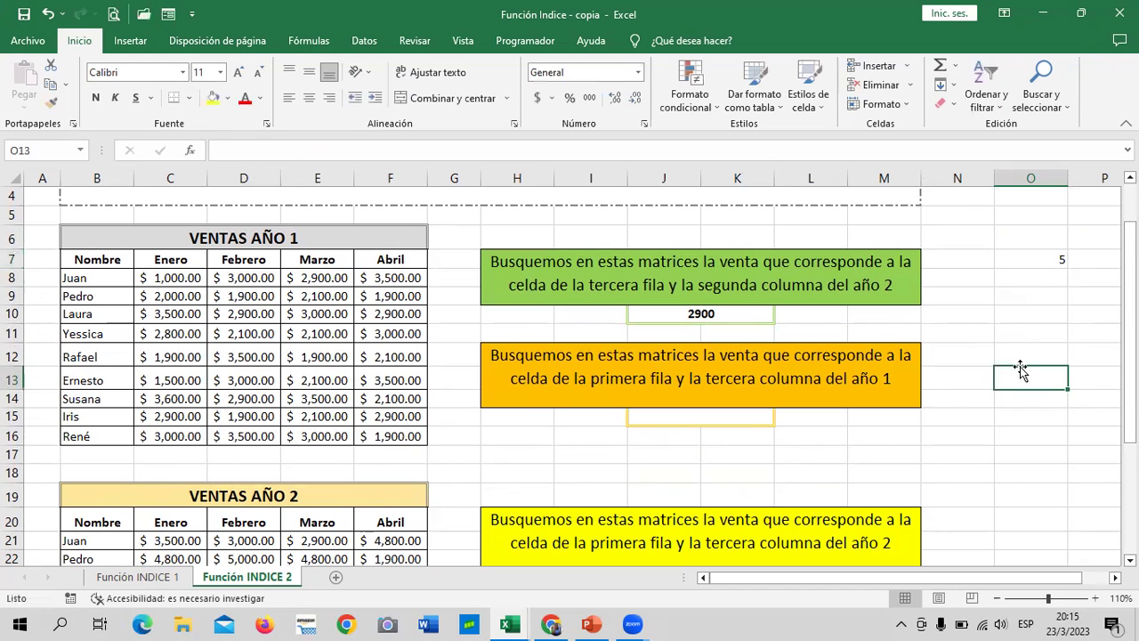
pyautogui.click(1024, 258)
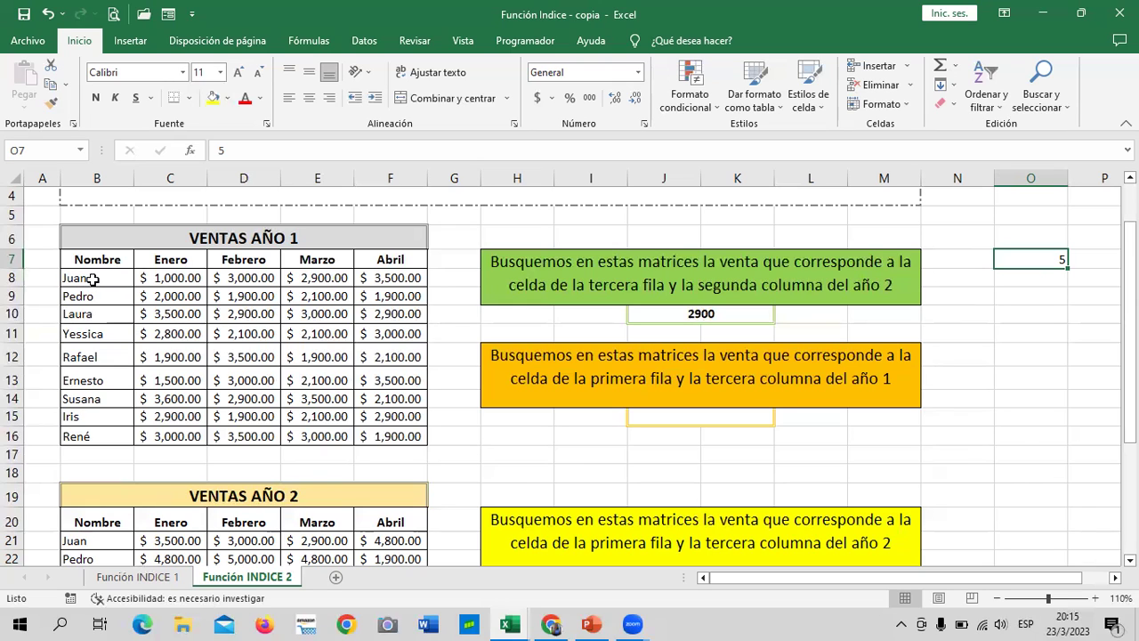
pyautogui.click(80, 278)
pyautogui.click(80, 300)
pyautogui.click(77, 317)
pyautogui.click(77, 339)
pyautogui.click(74, 359)
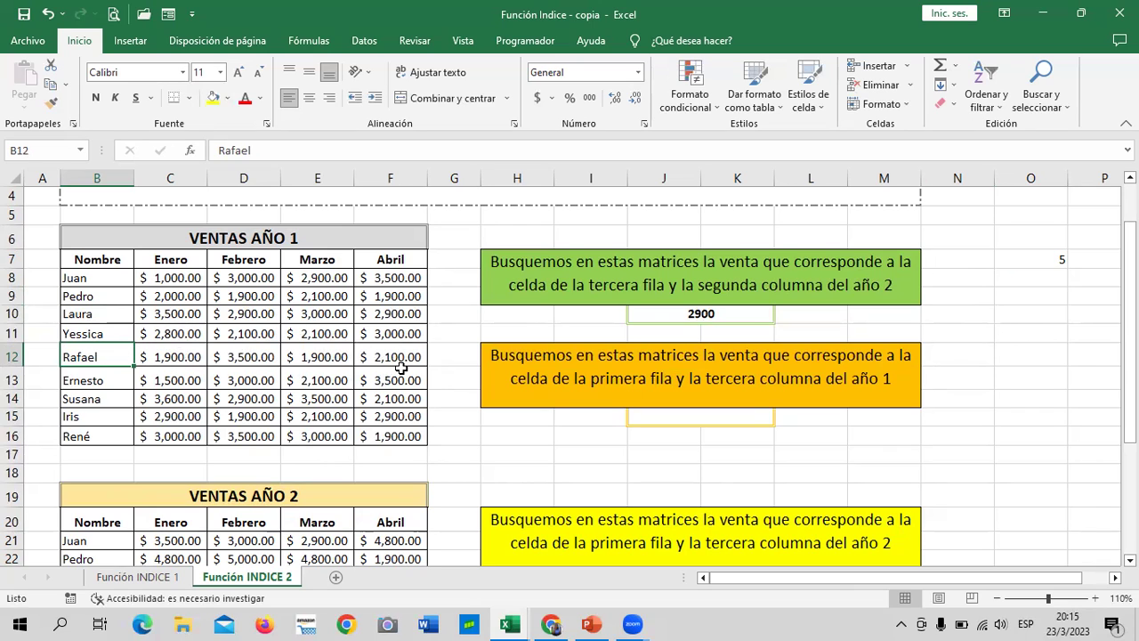
pyautogui.click(1037, 259)
pyautogui.press('Delete')
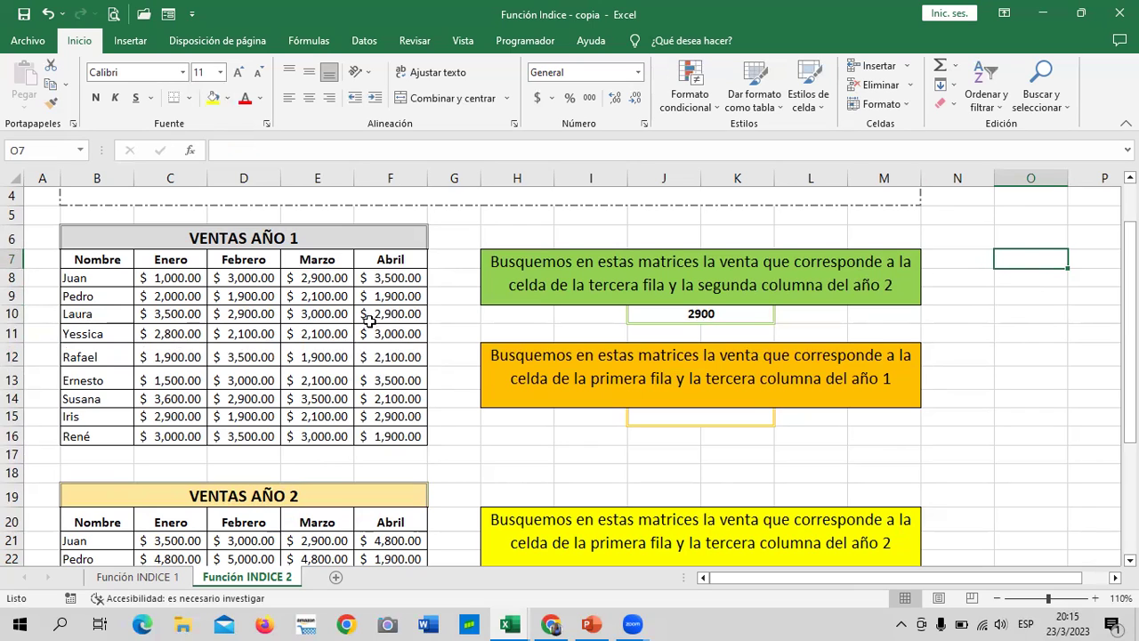
pyautogui.click(1053, 356)
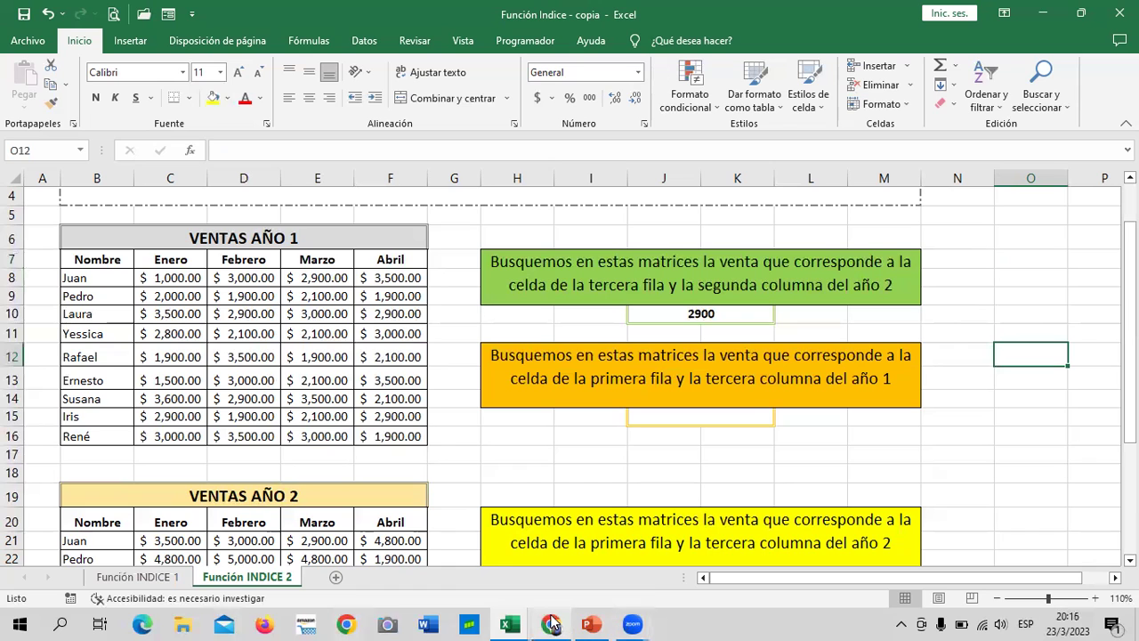
pyautogui.moveTo(552, 623)
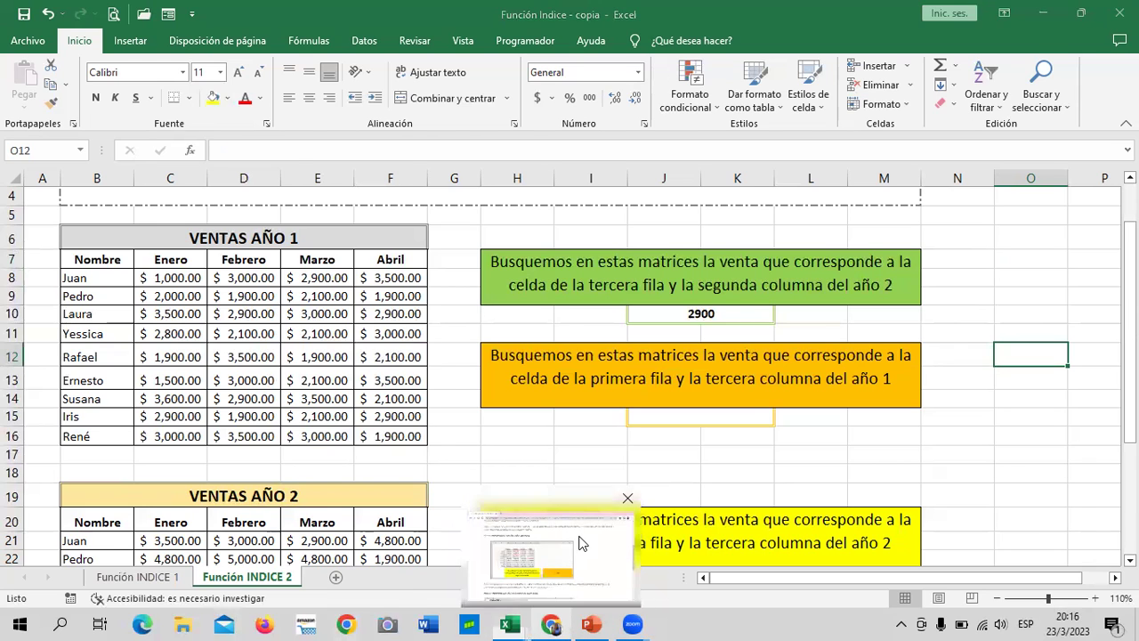
pyautogui.click(532, 538)
# - Go to lesson 2.10 Función Indice and scroll until its embedded video fills the view
pyautogui.scroll(-6, 479, 439)
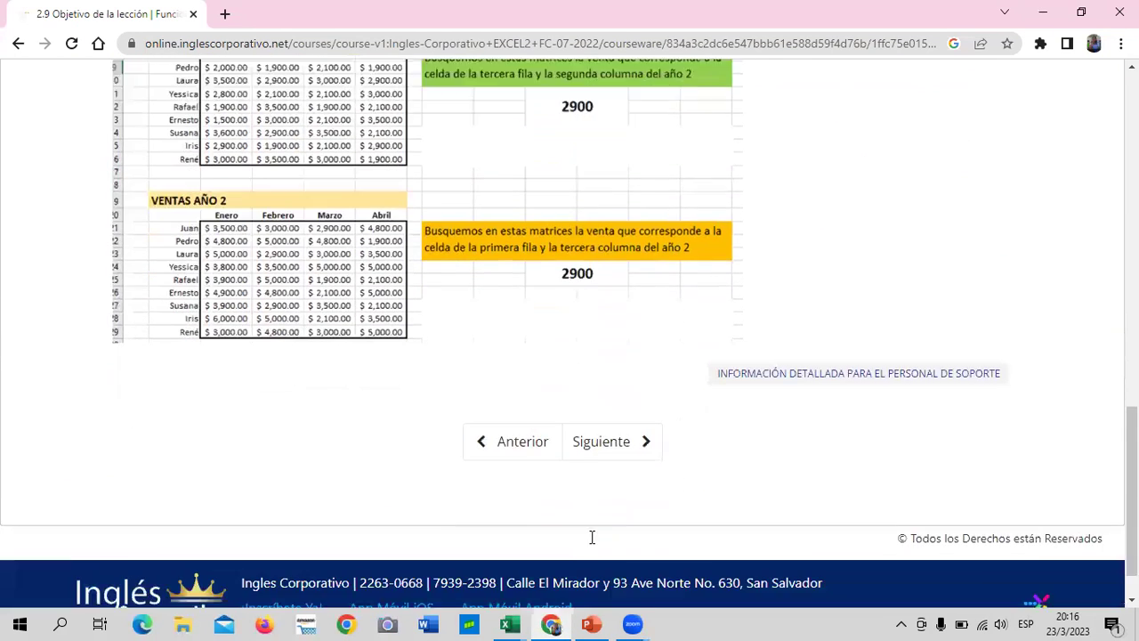
pyautogui.click(625, 386)
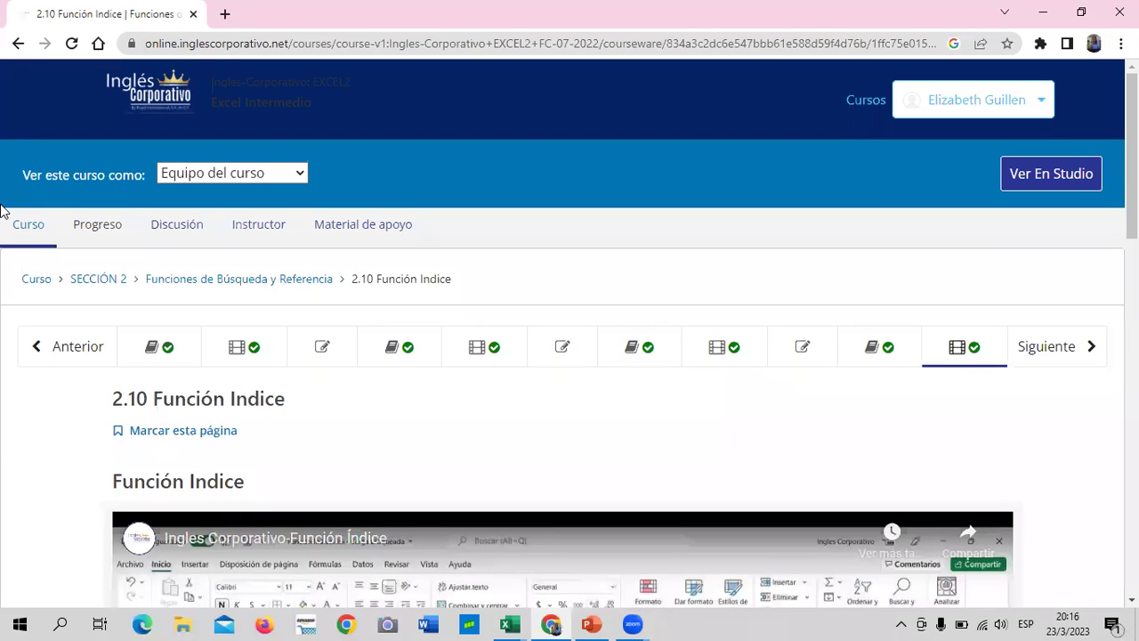
pyautogui.scroll(-1, 570, 374)
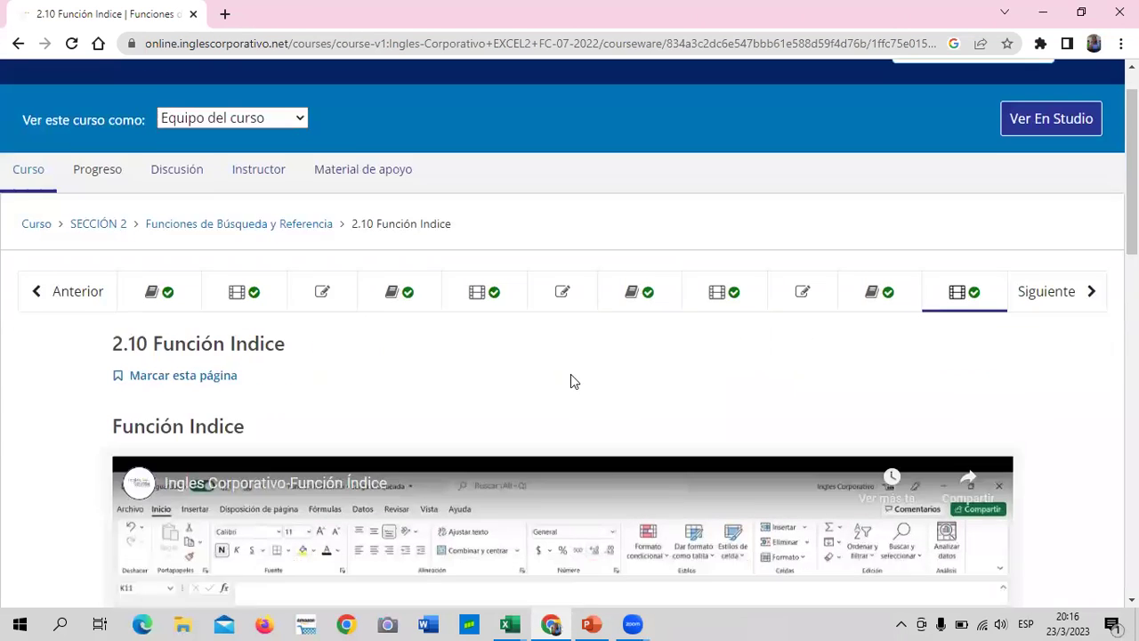
pyautogui.scroll(-1, 575, 381)
pyautogui.scroll(-4, 592, 485)
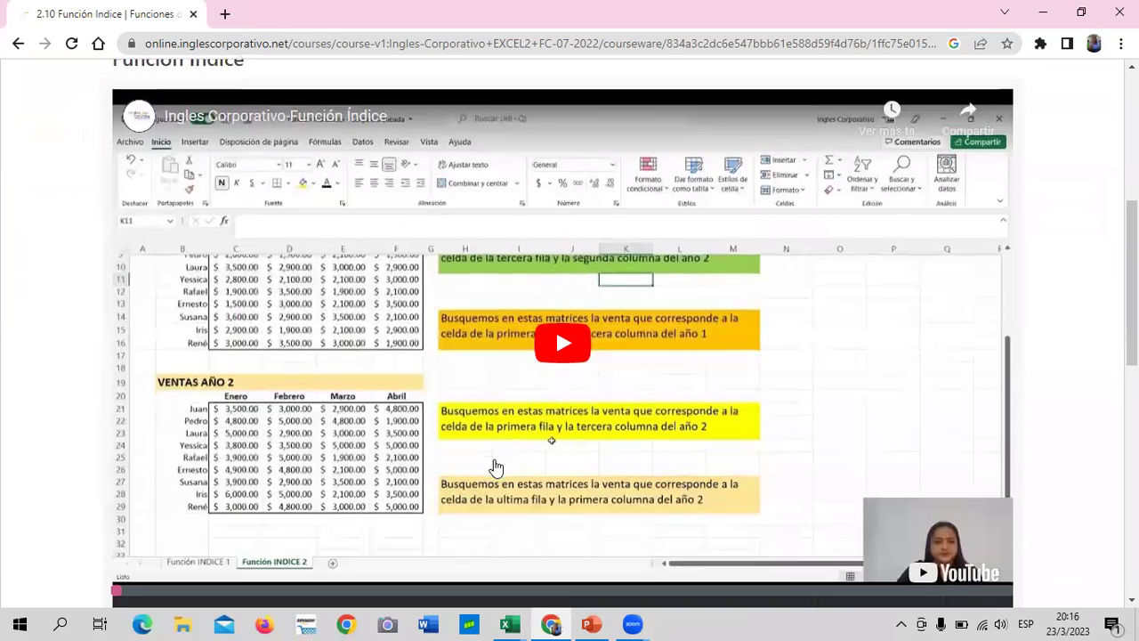
pyautogui.scroll(-3, 496, 467)
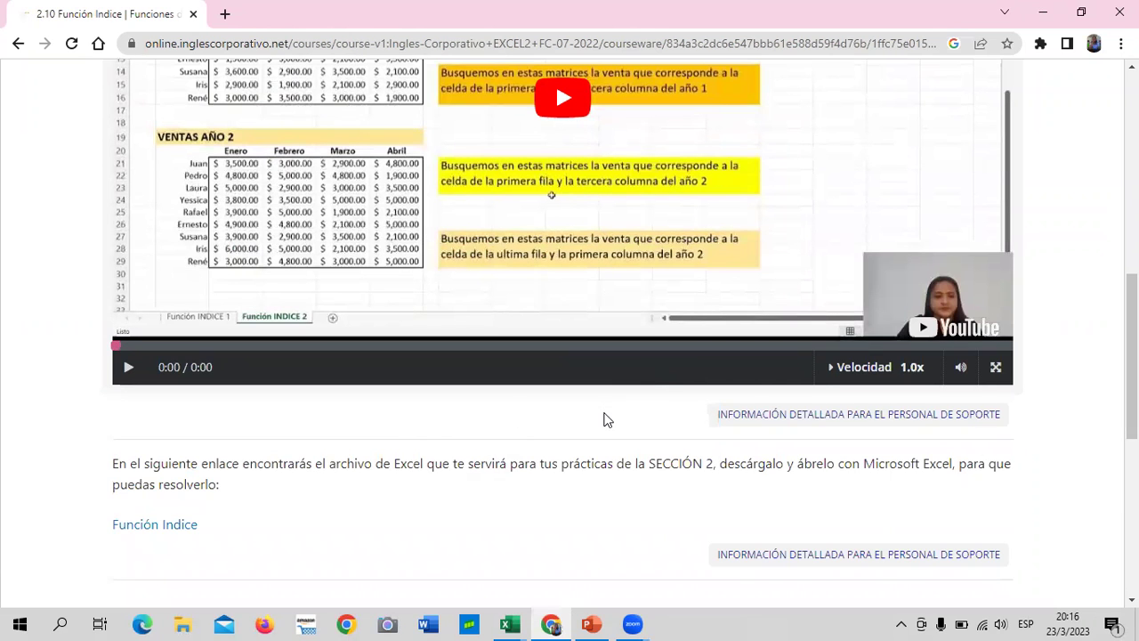
pyautogui.scroll(2, 712, 389)
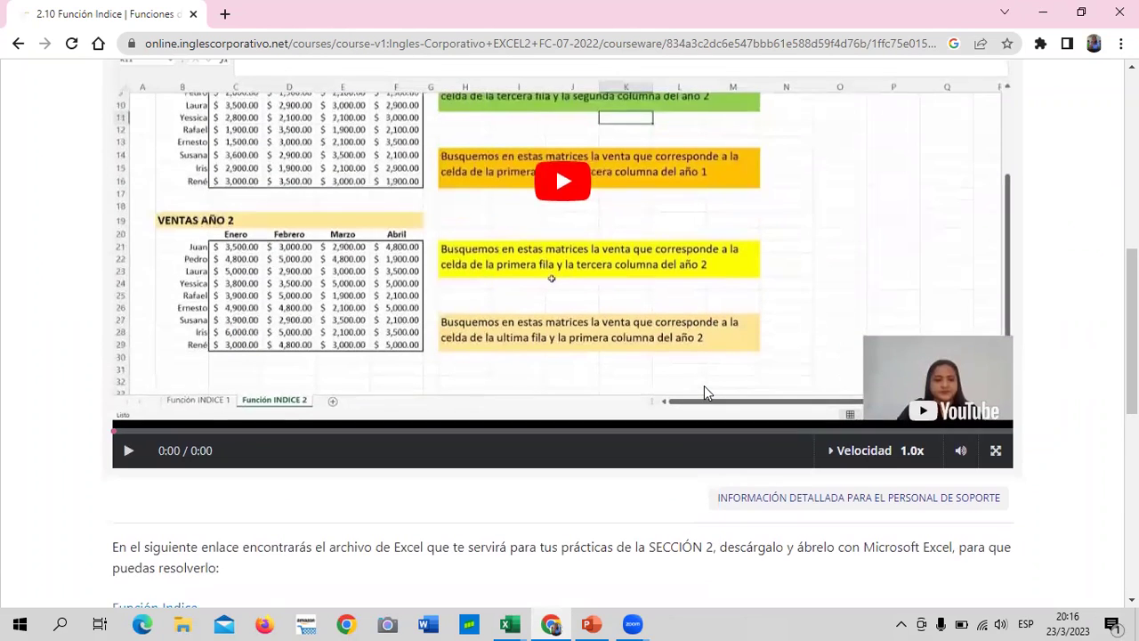
pyautogui.scroll(1, 704, 385)
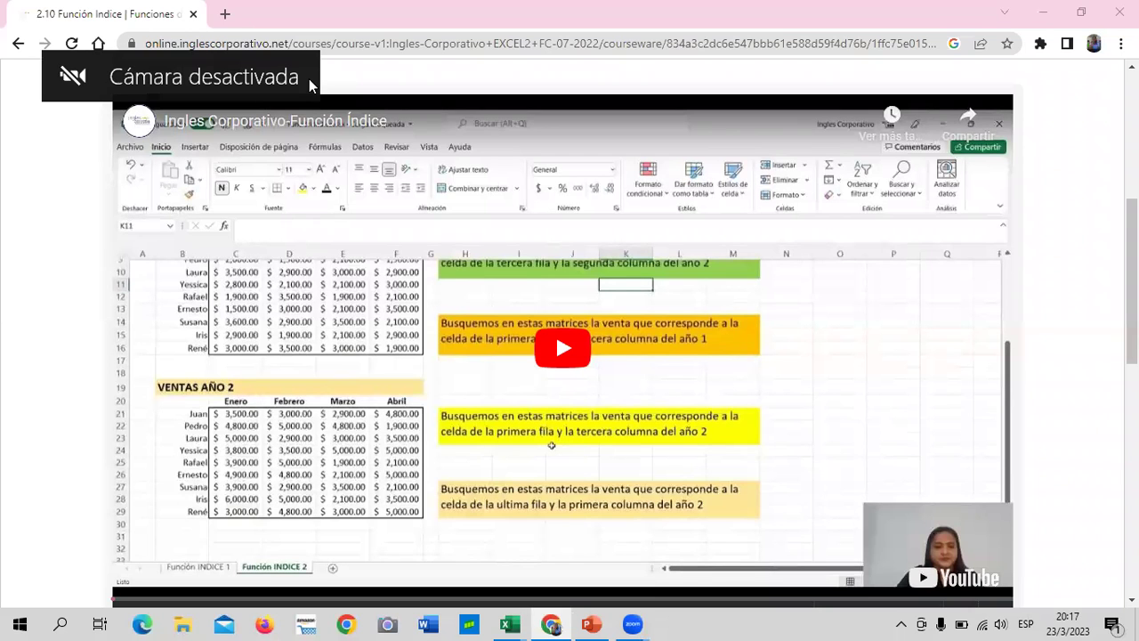
# - Start playing the embedded Función Indice lesson video
pyautogui.click(545, 352)
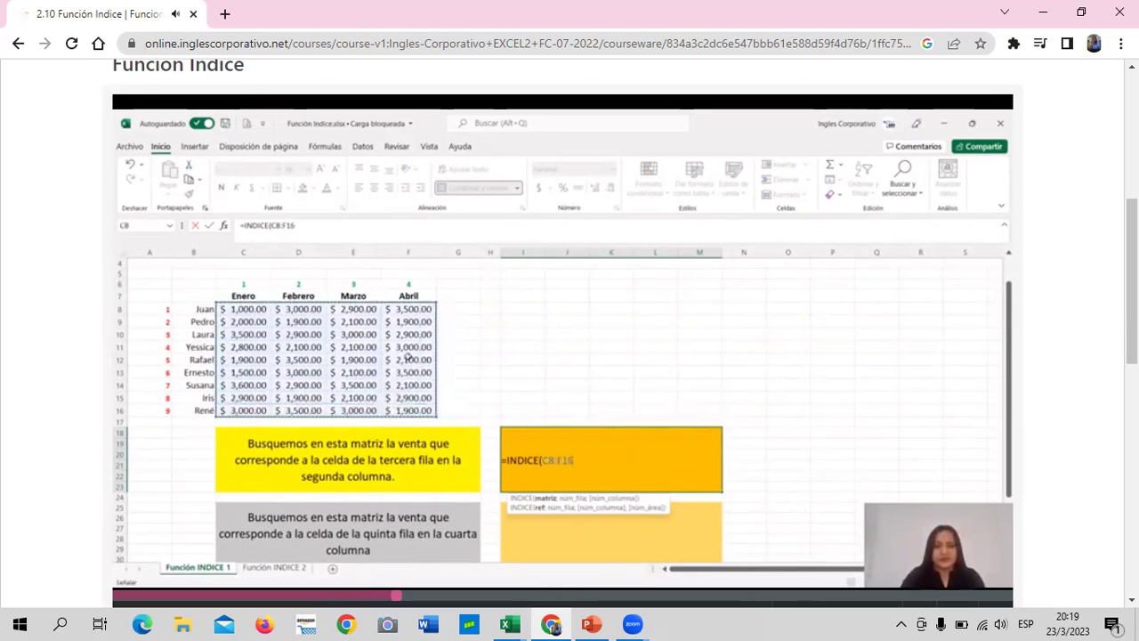
# - Raise the volume slightly and let the video play through the INDICE 2 reference-form example
pyautogui.press('XF86AudioRaiseVolume')
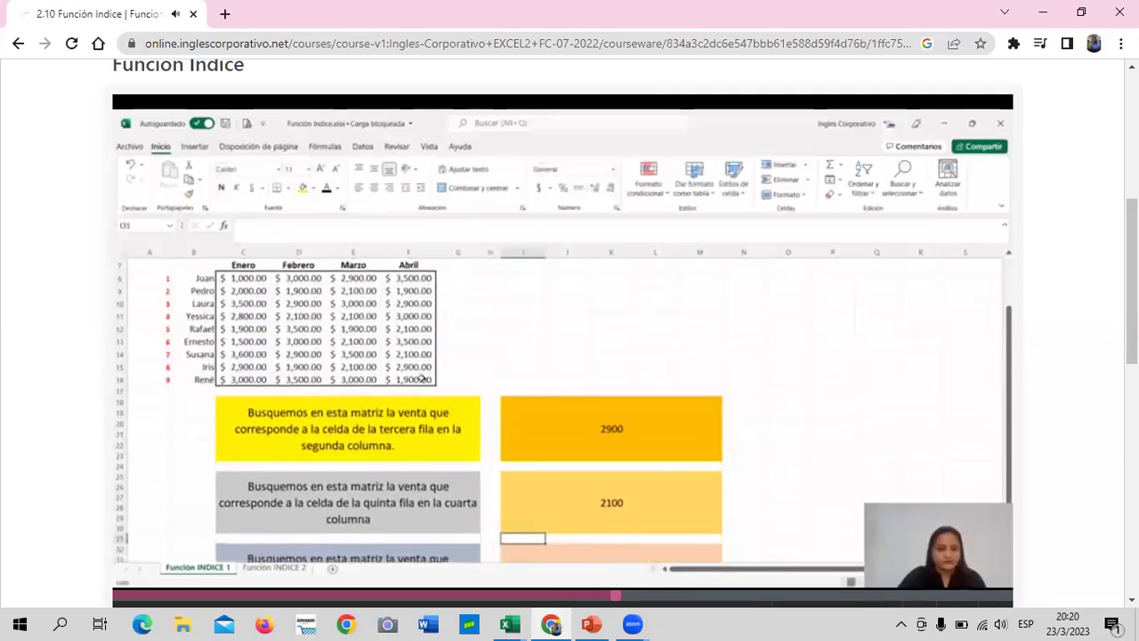
pyautogui.moveTo(382, 315)
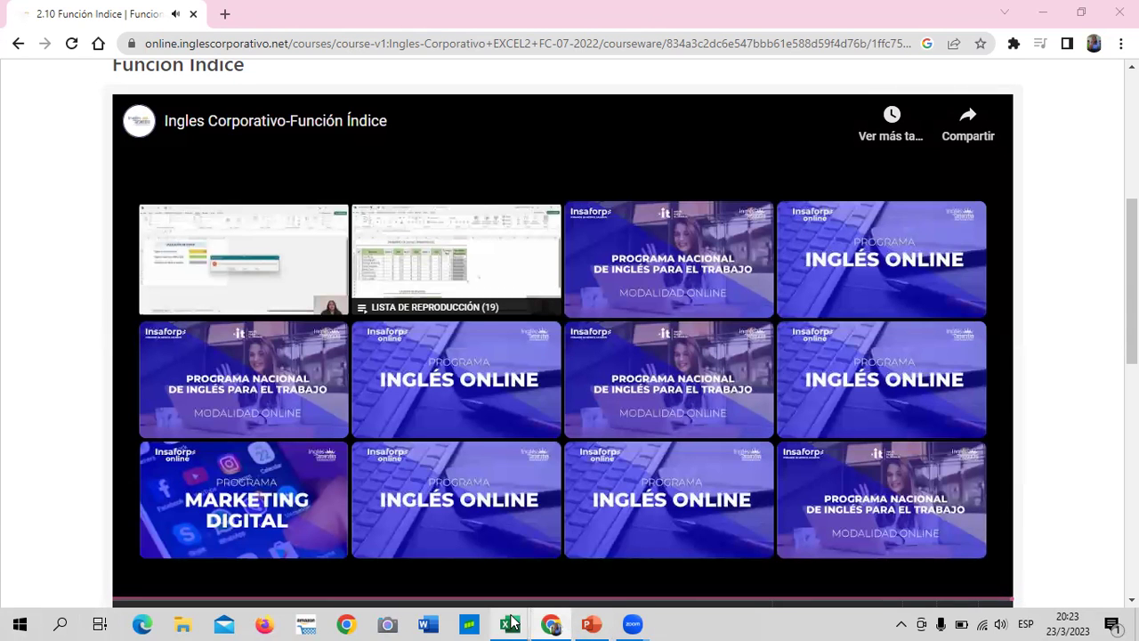
# - Return to the Función Indice - copia workbook and confirm J10's INDICE formula still returns 2900
pyautogui.moveTo(511, 624)
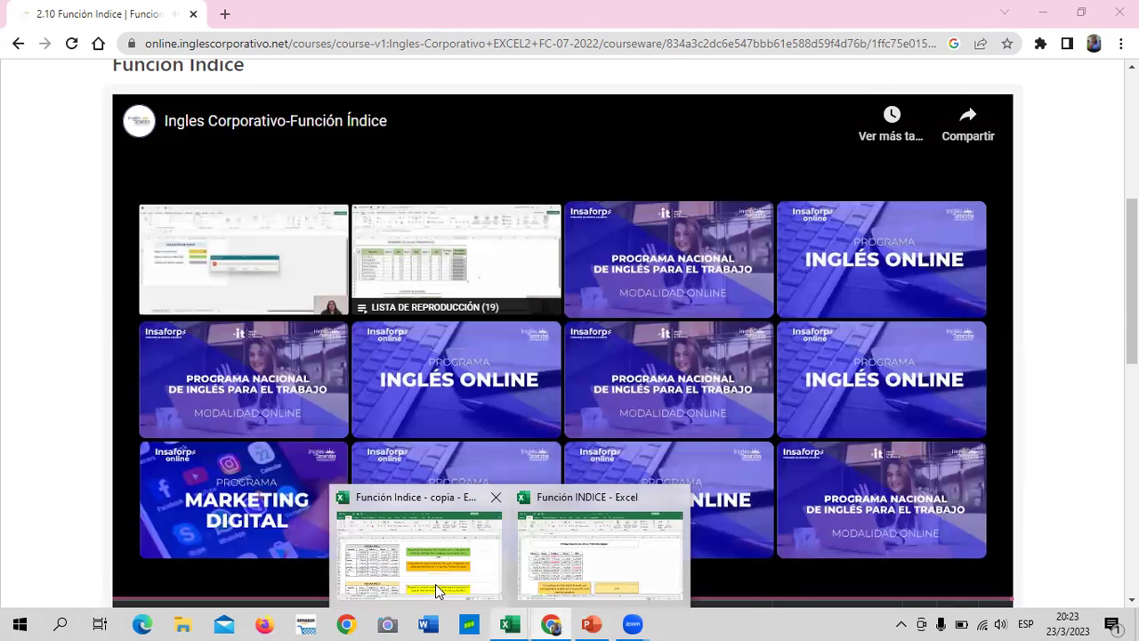
pyautogui.click(431, 556)
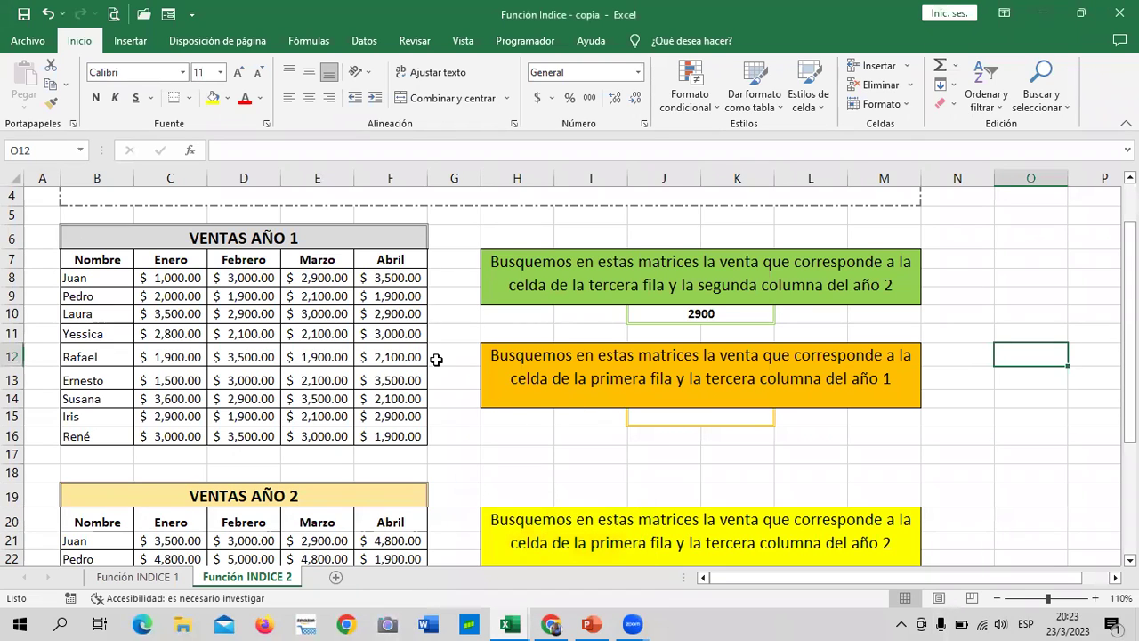
pyautogui.click(702, 313)
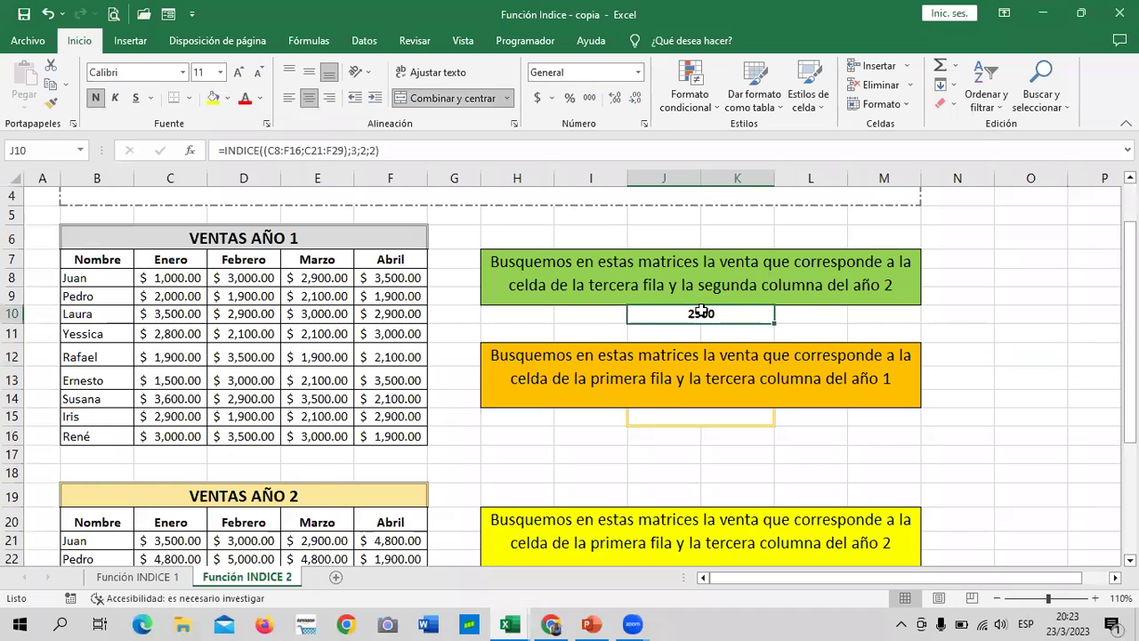
pyautogui.press('Delete')
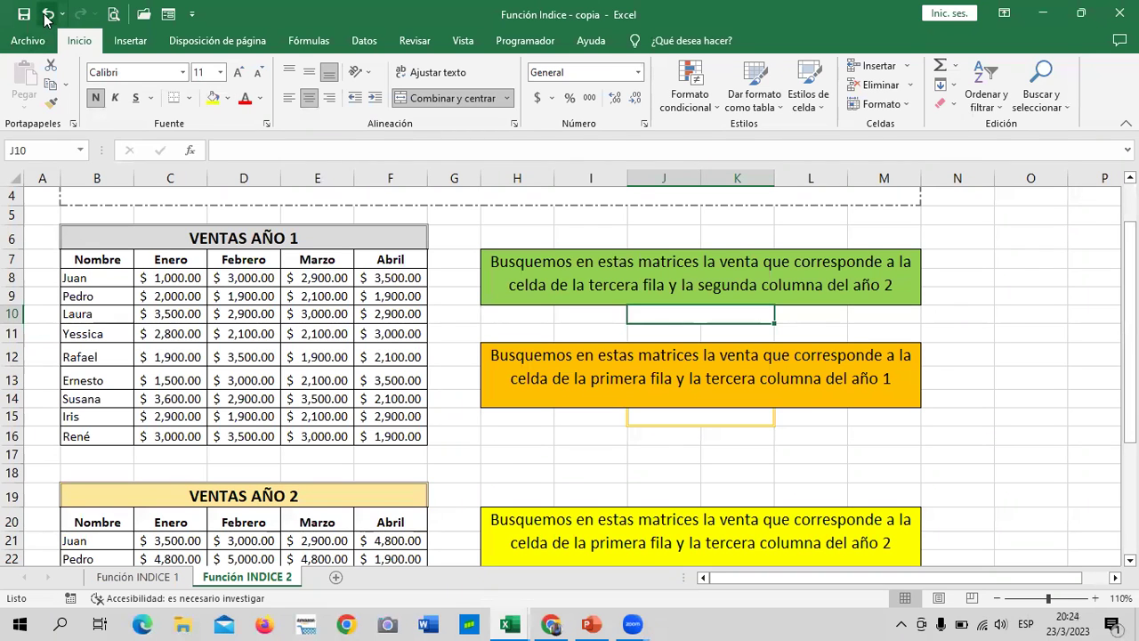
pyautogui.hotkey('ctrl', 'z')
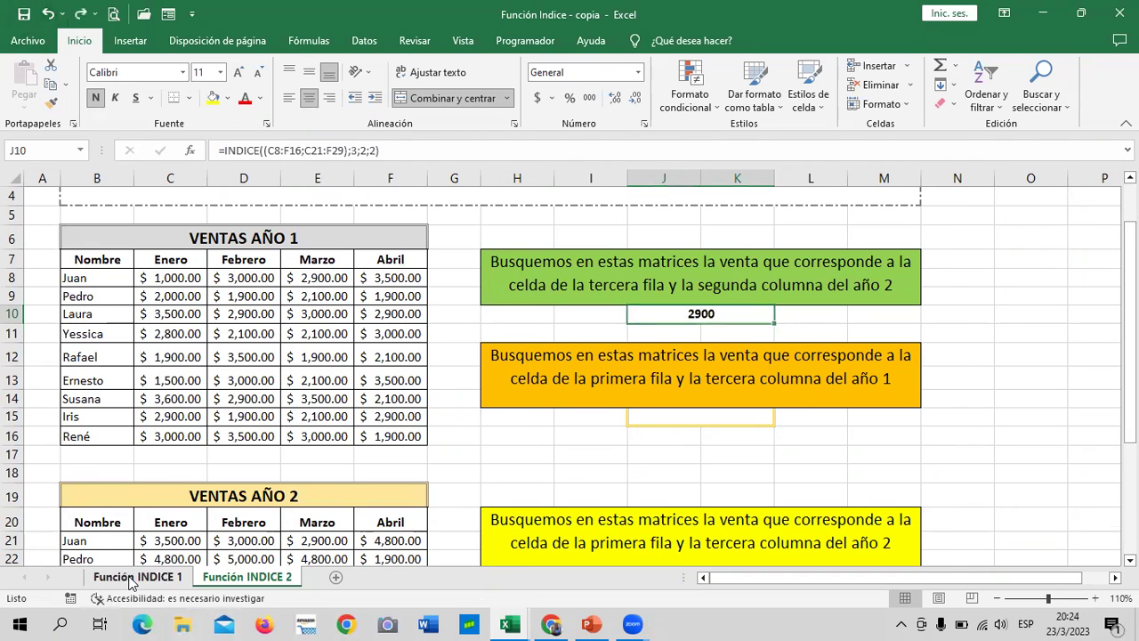
pyautogui.click(131, 578)
# - Make the 2,100.00 sale in F12 automatic black and not bold
pyautogui.scroll(-5, 588, 369)
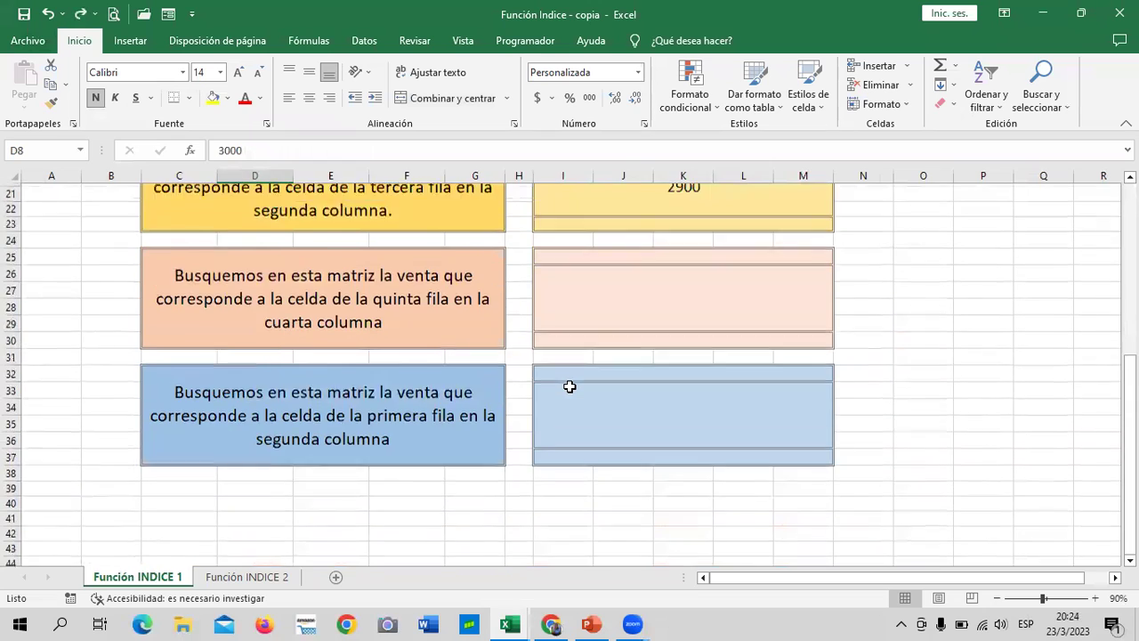
pyautogui.scroll(5, 570, 387)
pyautogui.scroll(2, 570, 386)
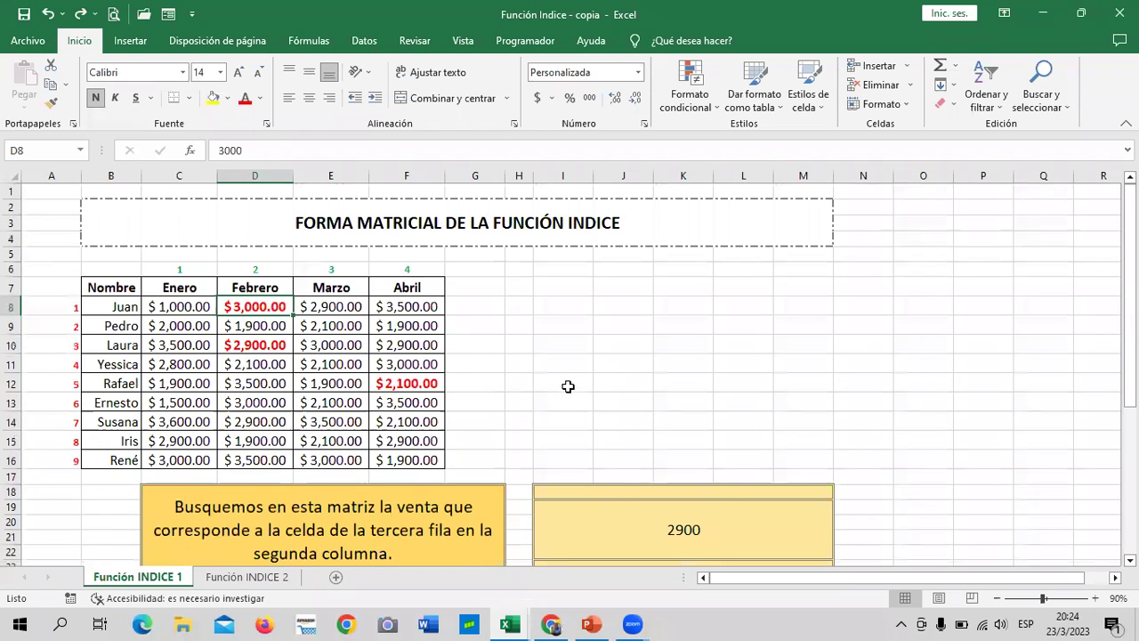
pyautogui.click(262, 349)
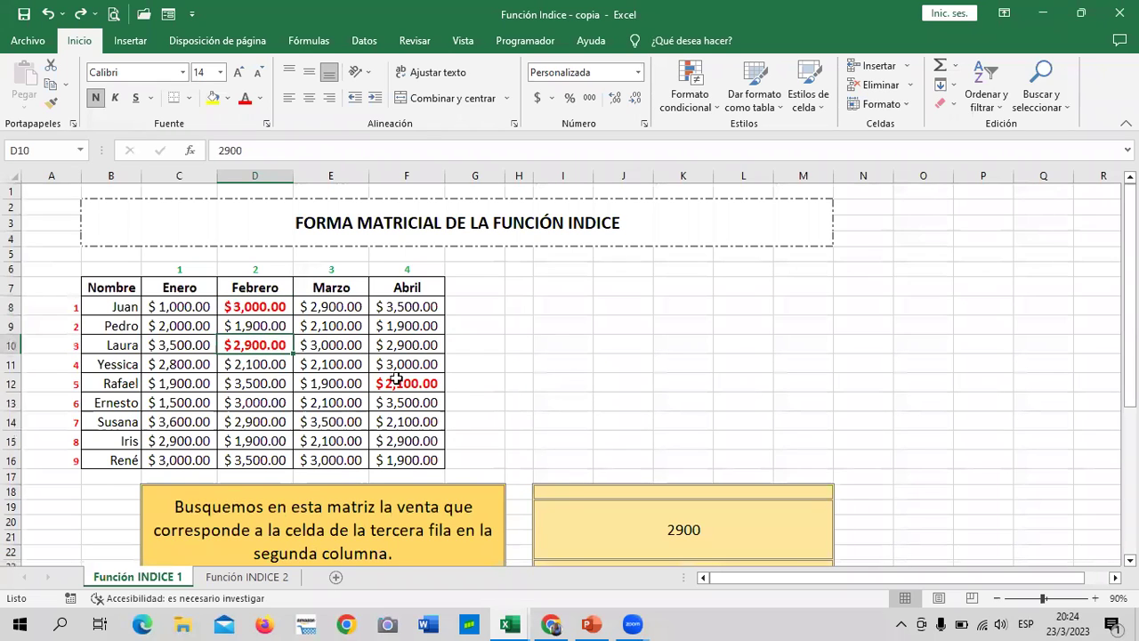
pyautogui.click(397, 379)
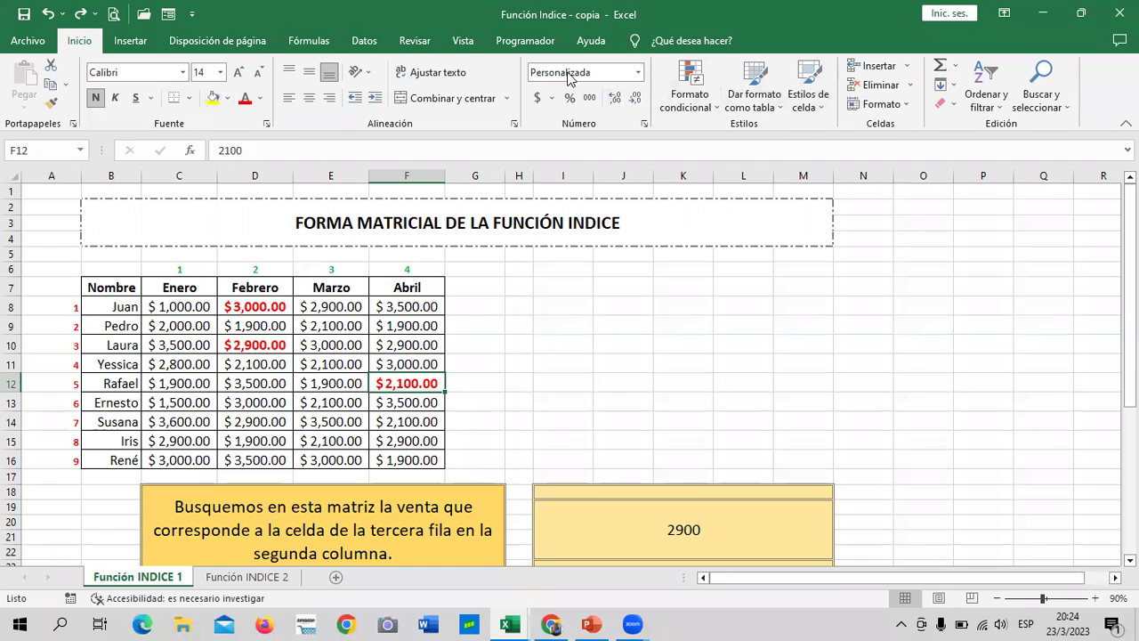
pyautogui.click(247, 100)
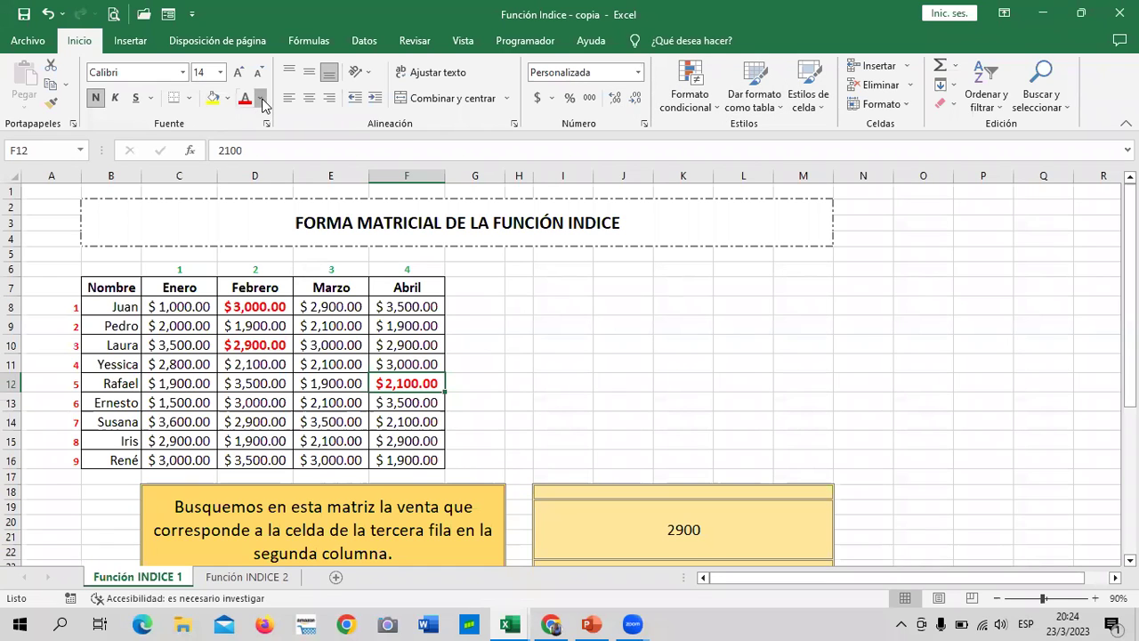
pyautogui.click(261, 100)
pyautogui.click(262, 121)
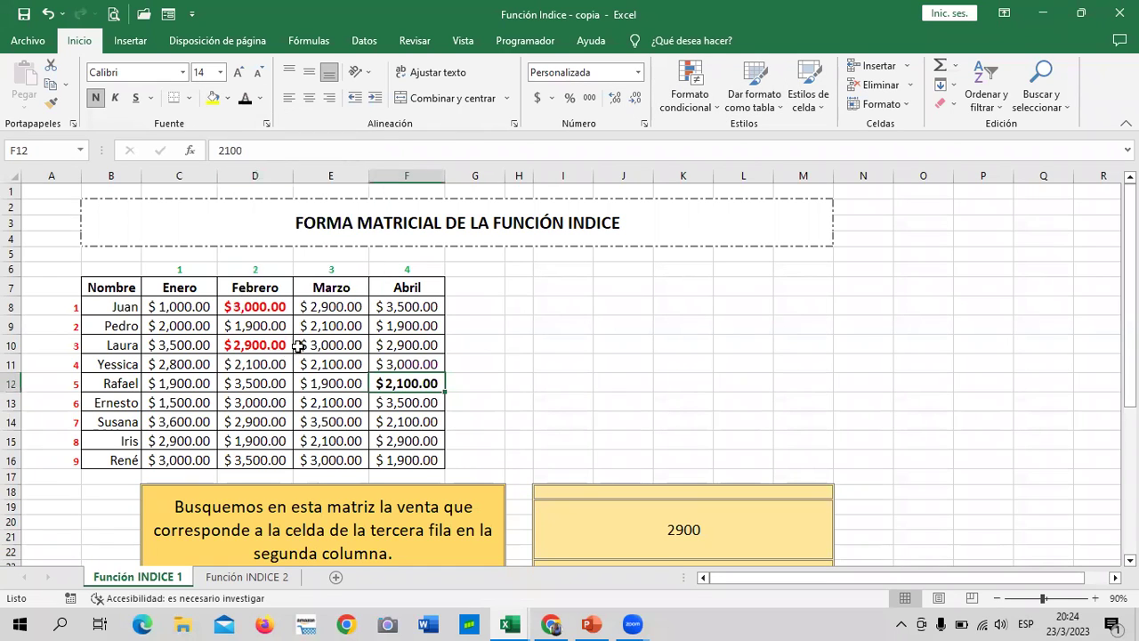
pyautogui.click(98, 101)
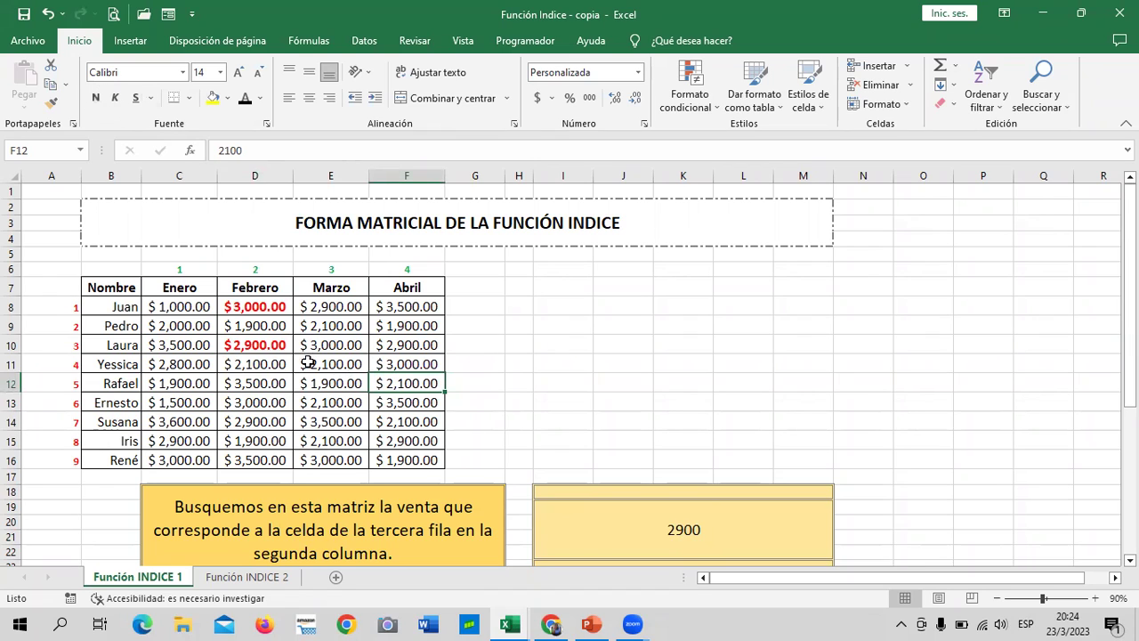
# - Turn the D8 and D10 sales back to black text without bold
pyautogui.click(257, 313)
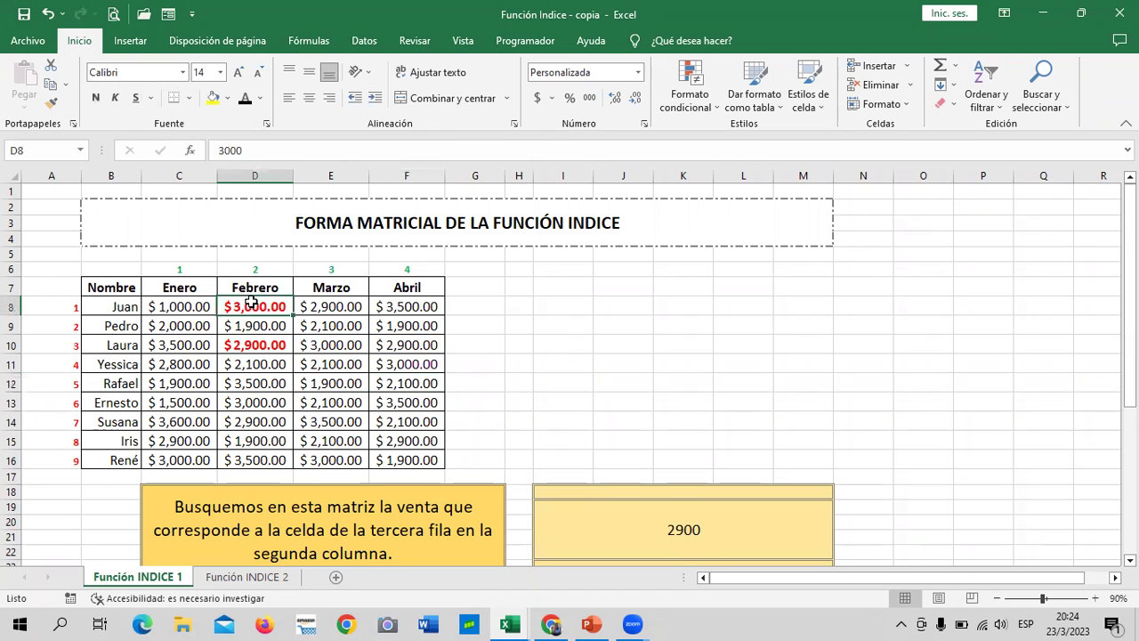
pyautogui.keyDown('ctrl'); pyautogui.click(276, 347); pyautogui.keyUp('ctrl')
pyautogui.click(244, 98)
pyautogui.click(95, 98)
pyautogui.click(545, 344)
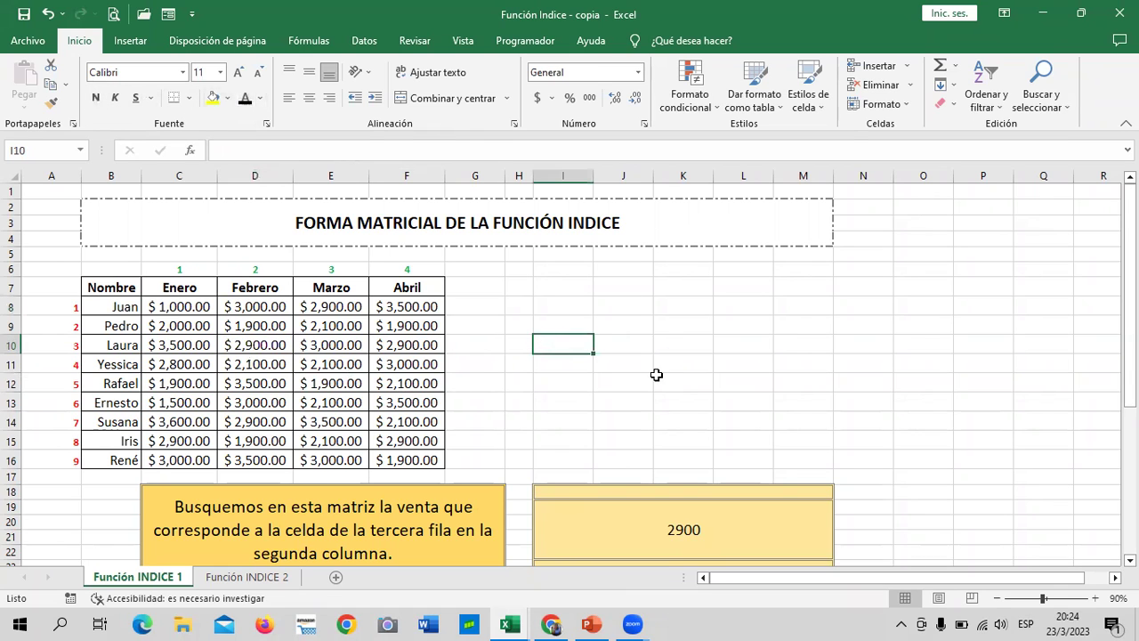
pyautogui.scroll(-4, 656, 377)
pyautogui.click(671, 314)
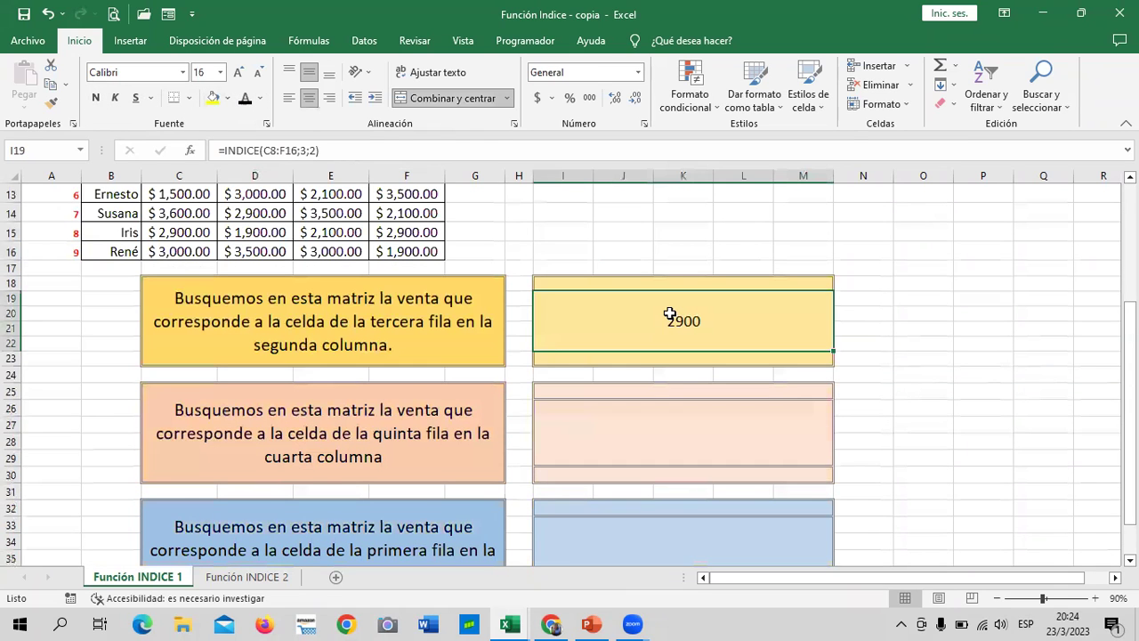
pyautogui.press('Delete')
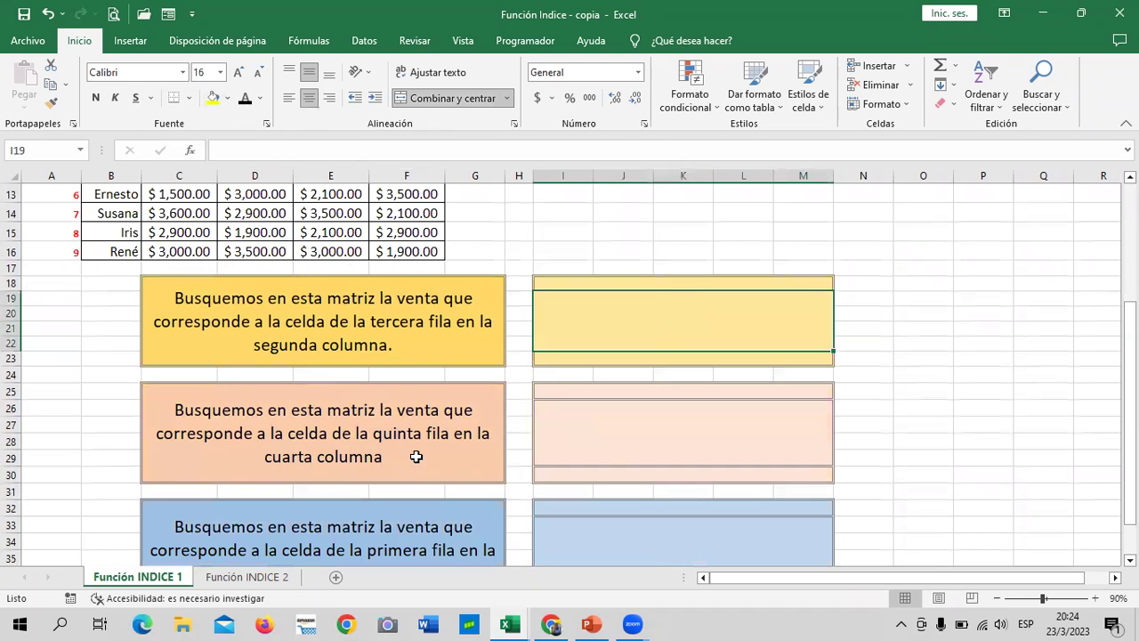
pyautogui.scroll(3, 412, 455)
pyautogui.scroll(-2, 354, 410)
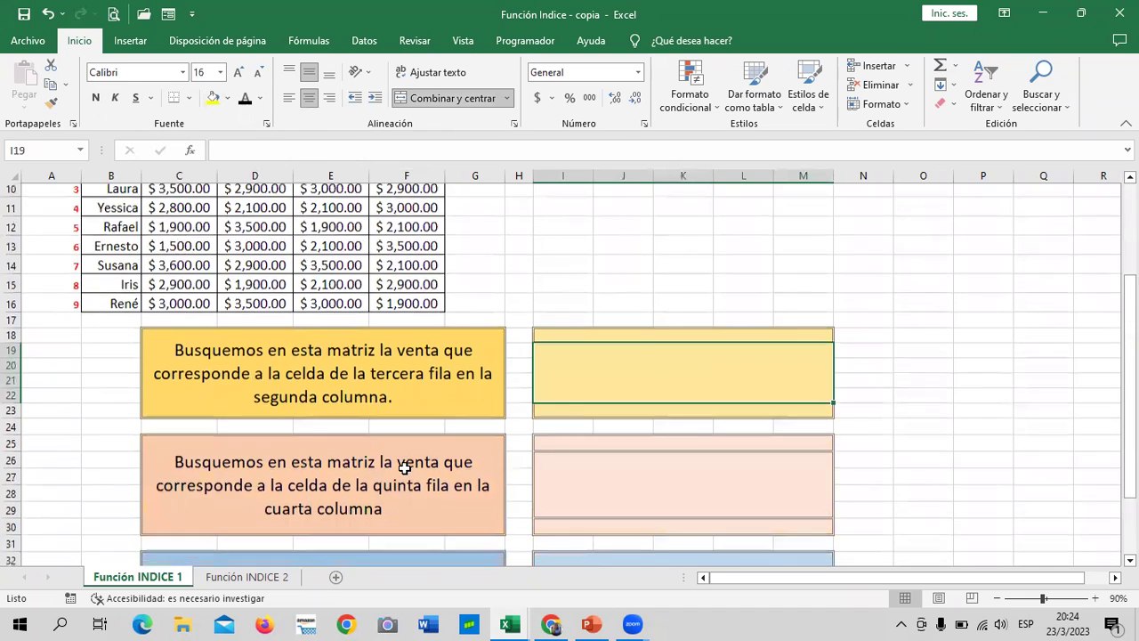
pyautogui.scroll(-3, 402, 466)
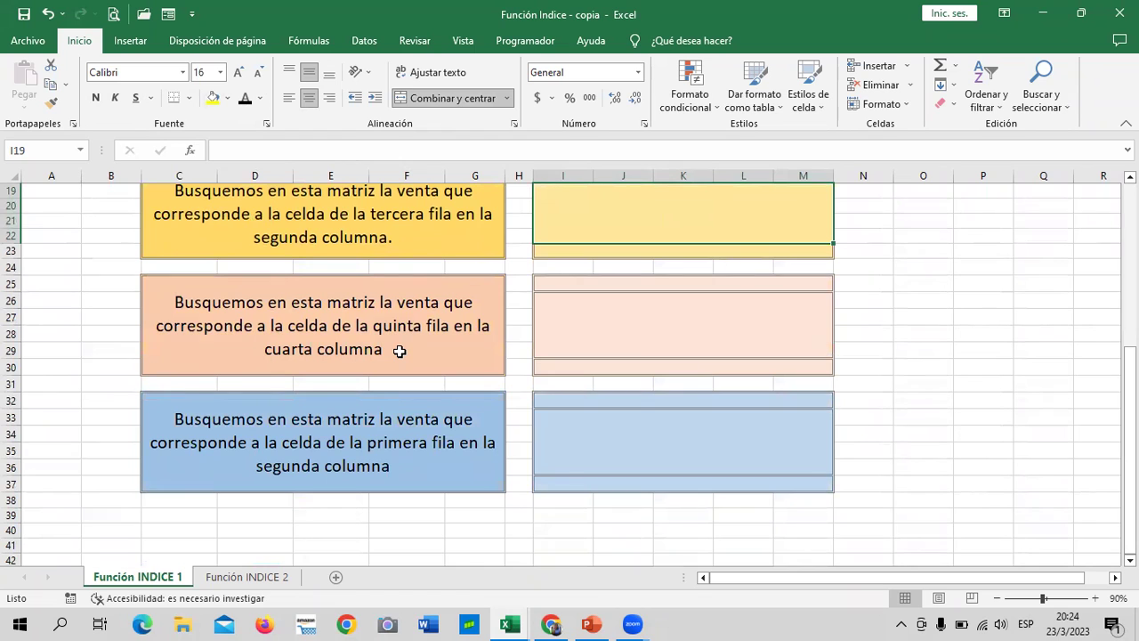
pyautogui.click(390, 430)
pyautogui.scroll(1, 391, 429)
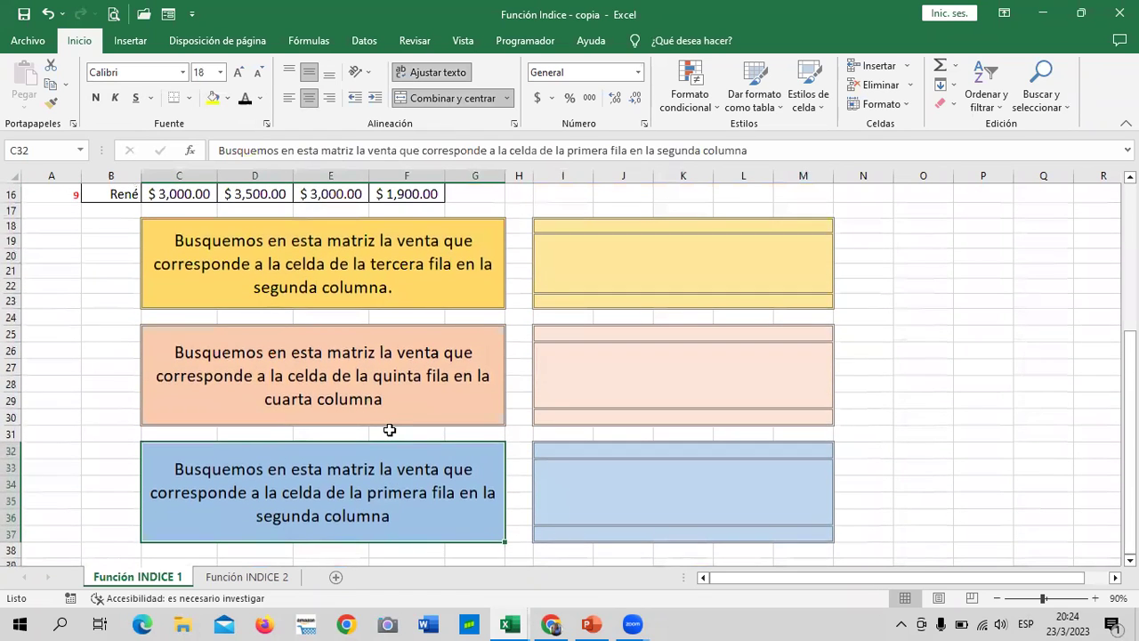
pyautogui.scroll(1, 389, 430)
pyautogui.click(719, 318)
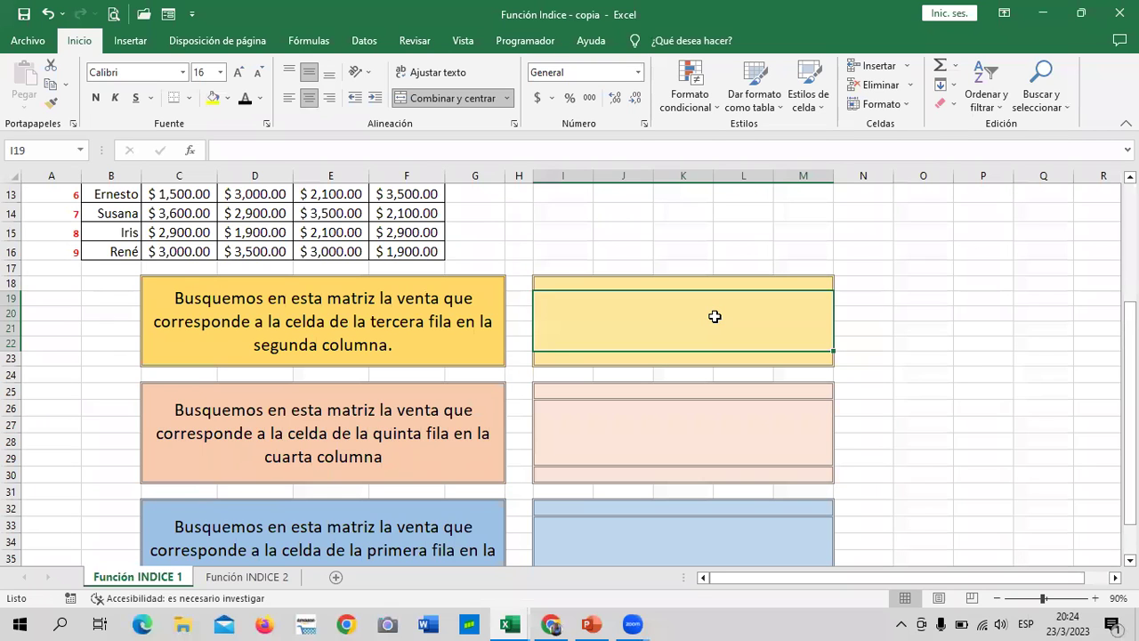
# - Enter =INDICE(C8:F16;3;2) in answer box I19 so it returns 2900
pyautogui.write('=')
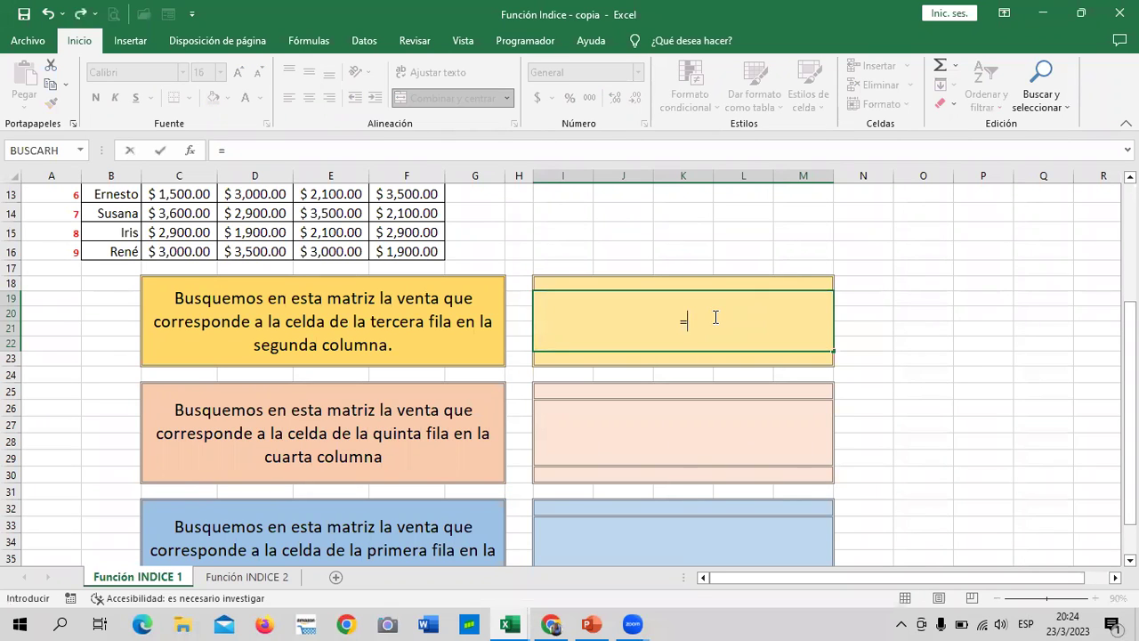
pyautogui.write('INDICE')
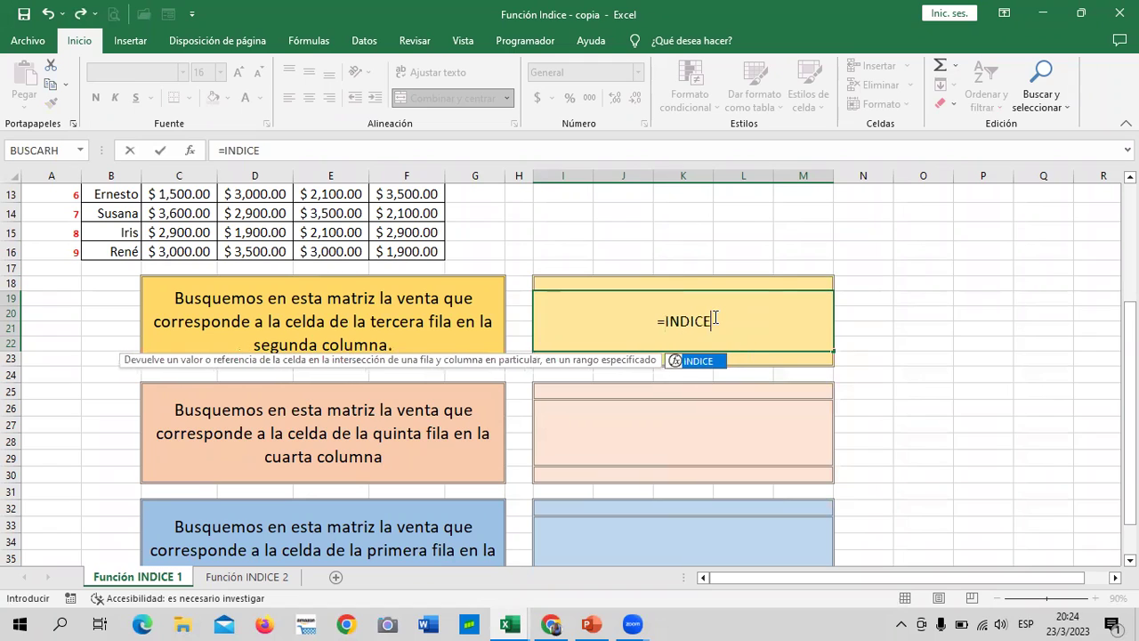
pyautogui.doubleClick(698, 361)
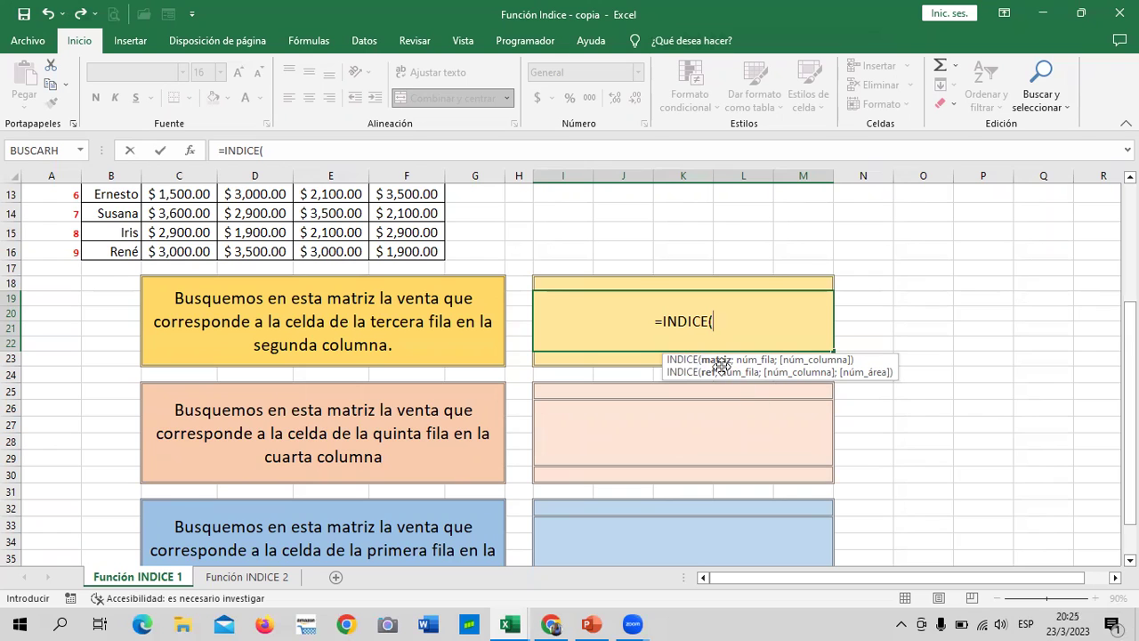
pyautogui.scroll(2, 324, 369)
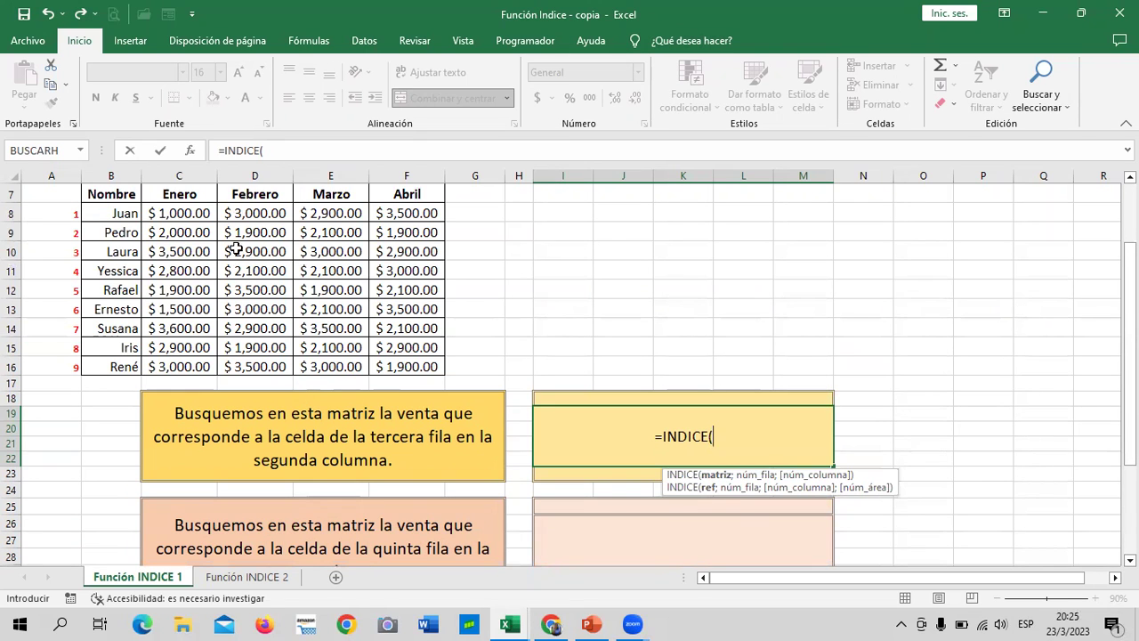
pyautogui.moveTo(174, 213)
pyautogui.mouseDown()
pyautogui.moveTo(362, 327)
pyautogui.moveTo(371, 366)
pyautogui.mouseUp()
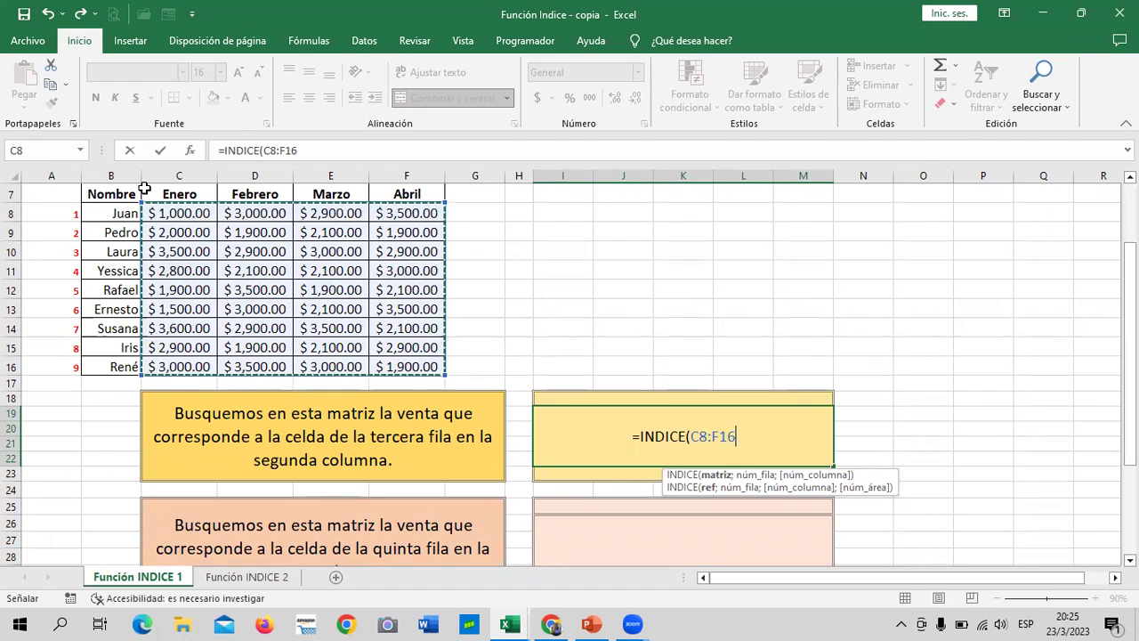
pyautogui.write(';')
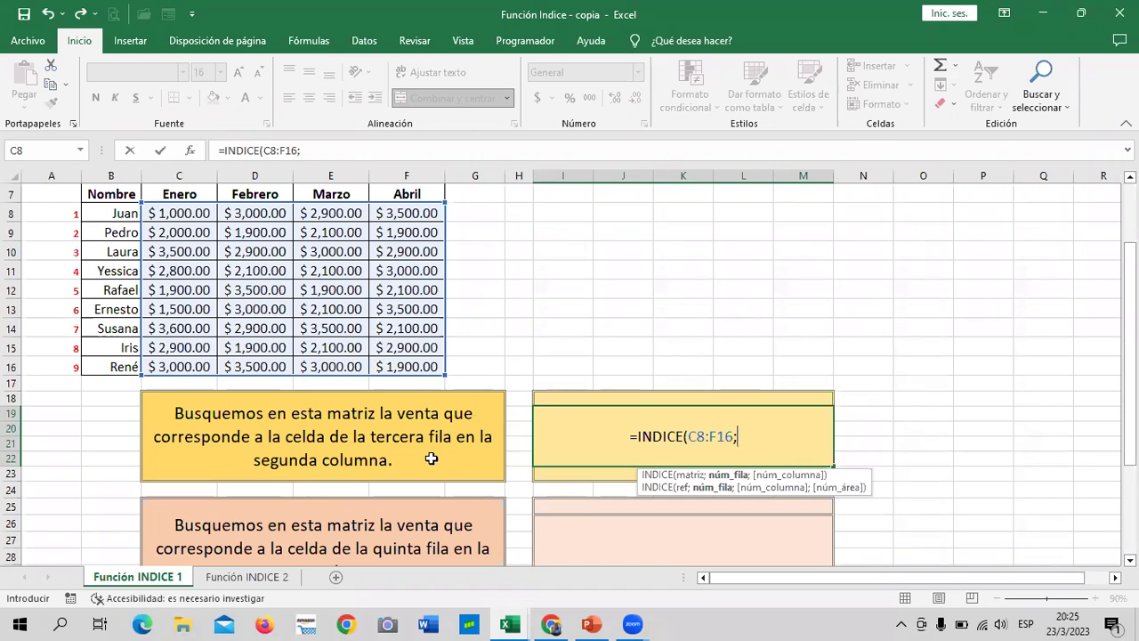
pyautogui.write('3;')
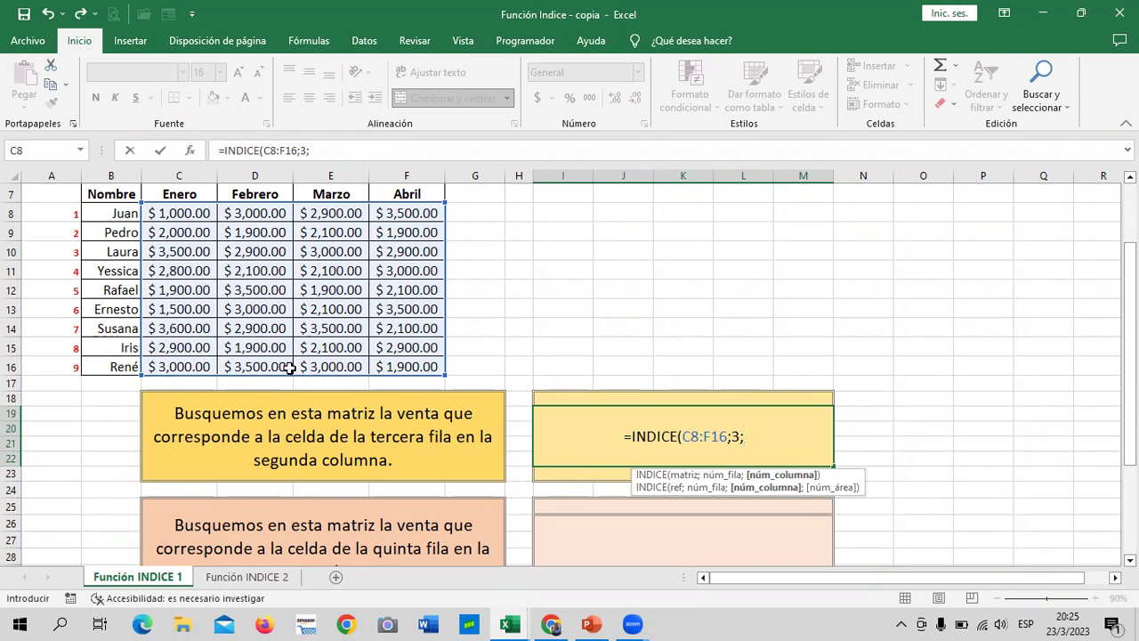
pyautogui.write('2')
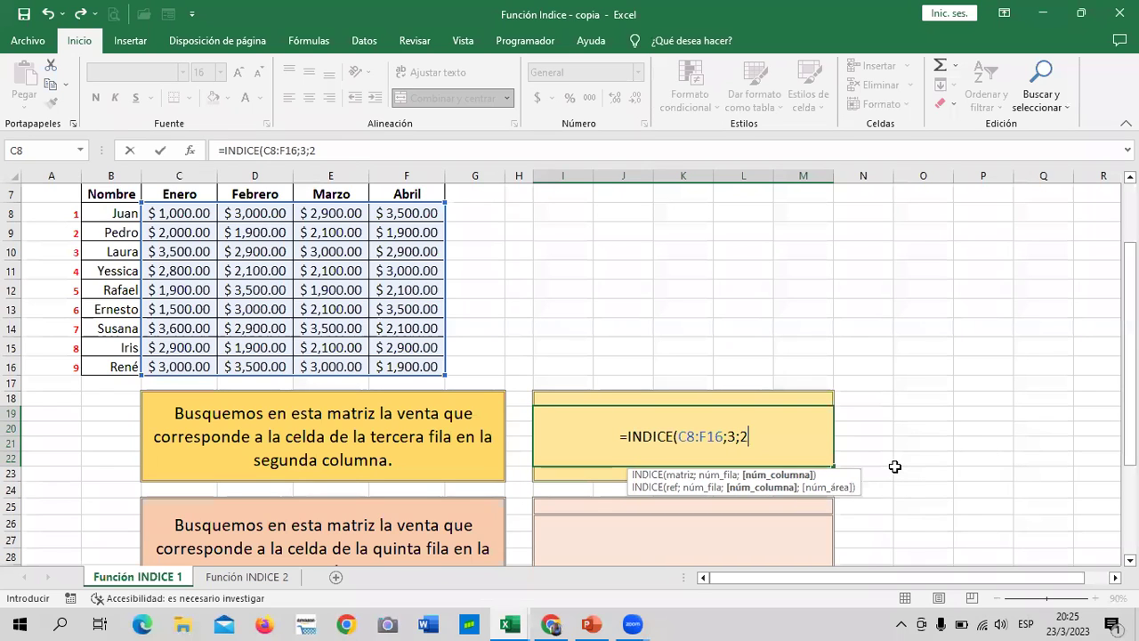
pyautogui.write(')')
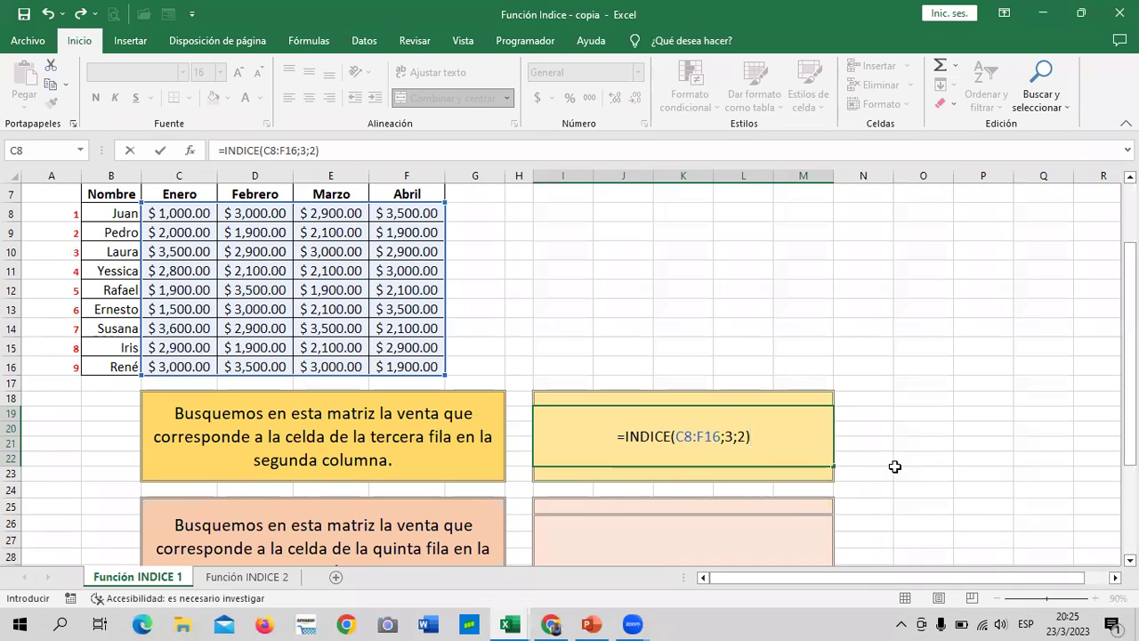
pyautogui.press('Return')
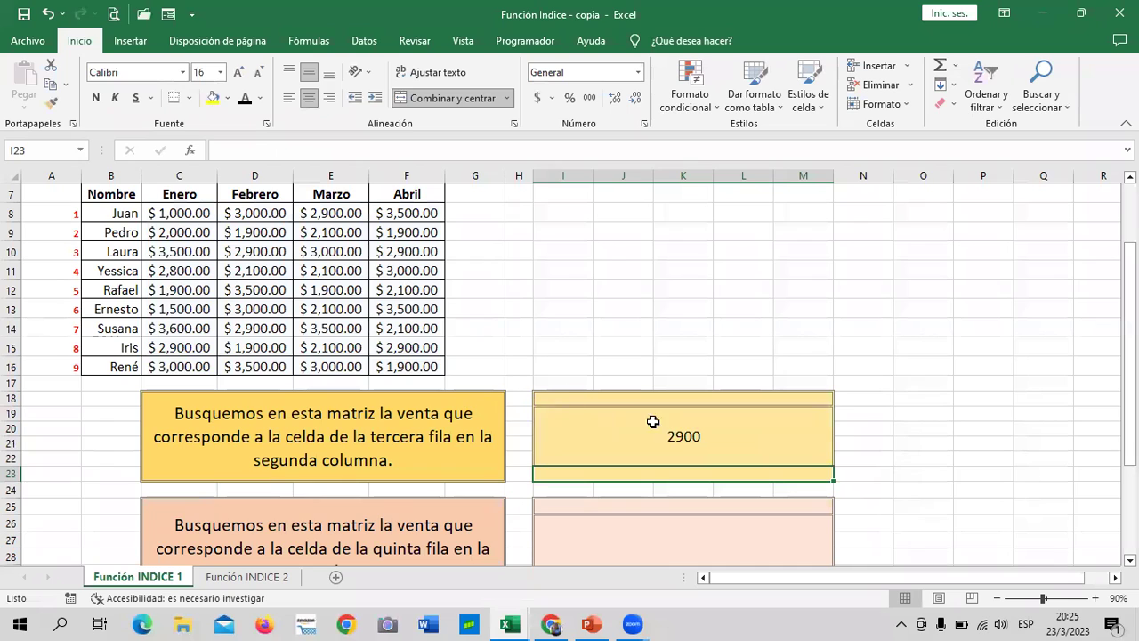
# - Check the I19 formula, then make the $2,900.00 source value in D10 bold
pyautogui.click(677, 445)
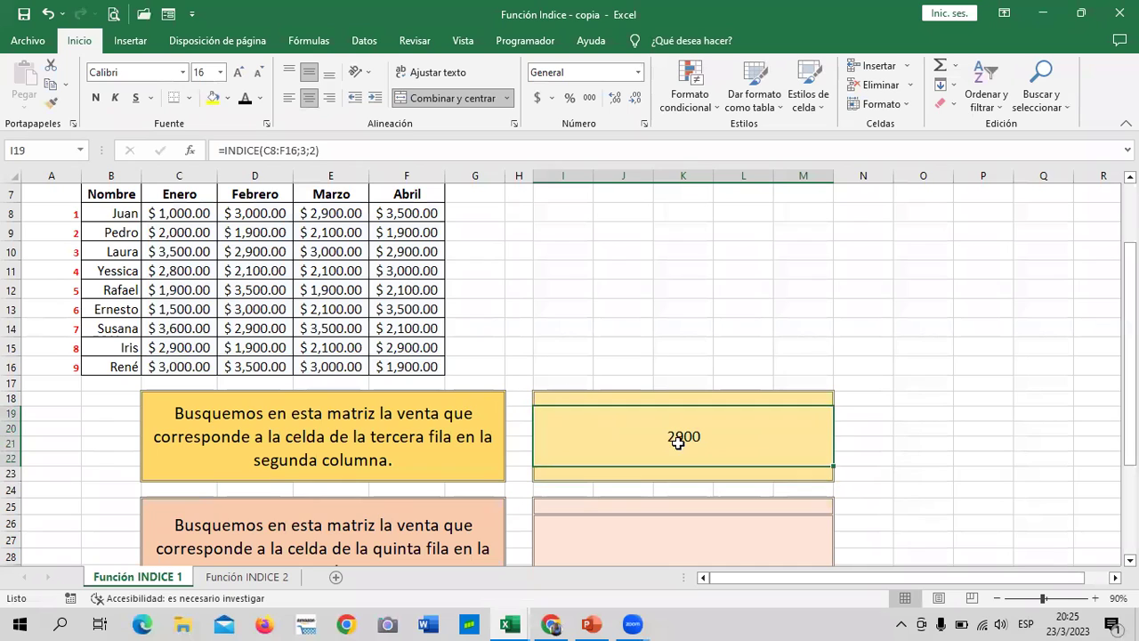
pyautogui.click(267, 253)
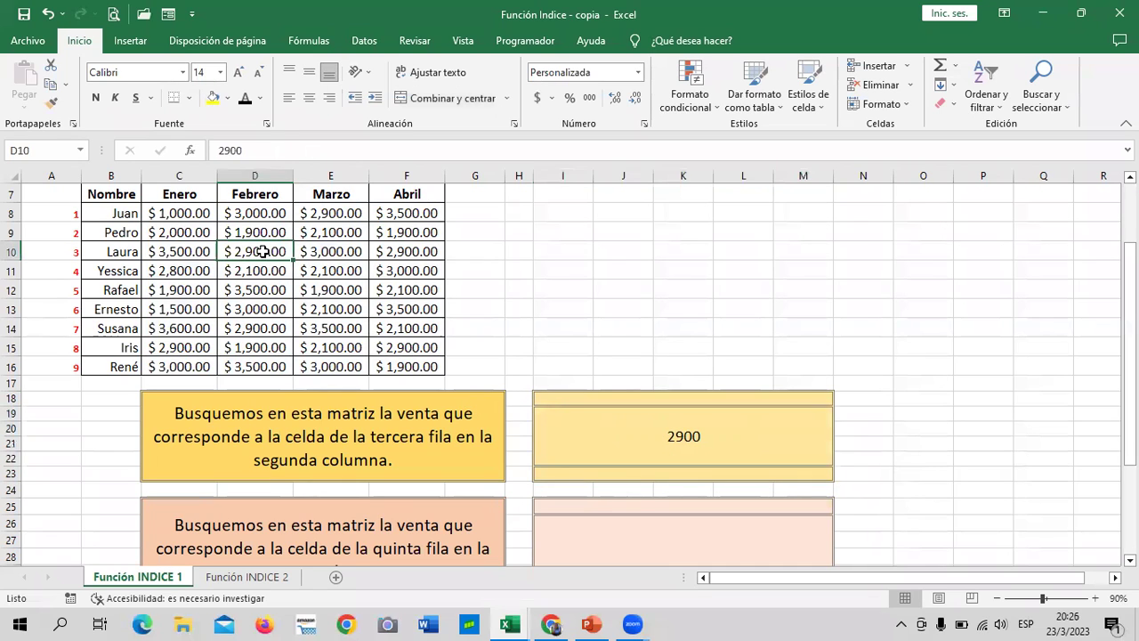
pyautogui.scroll(2, 294, 338)
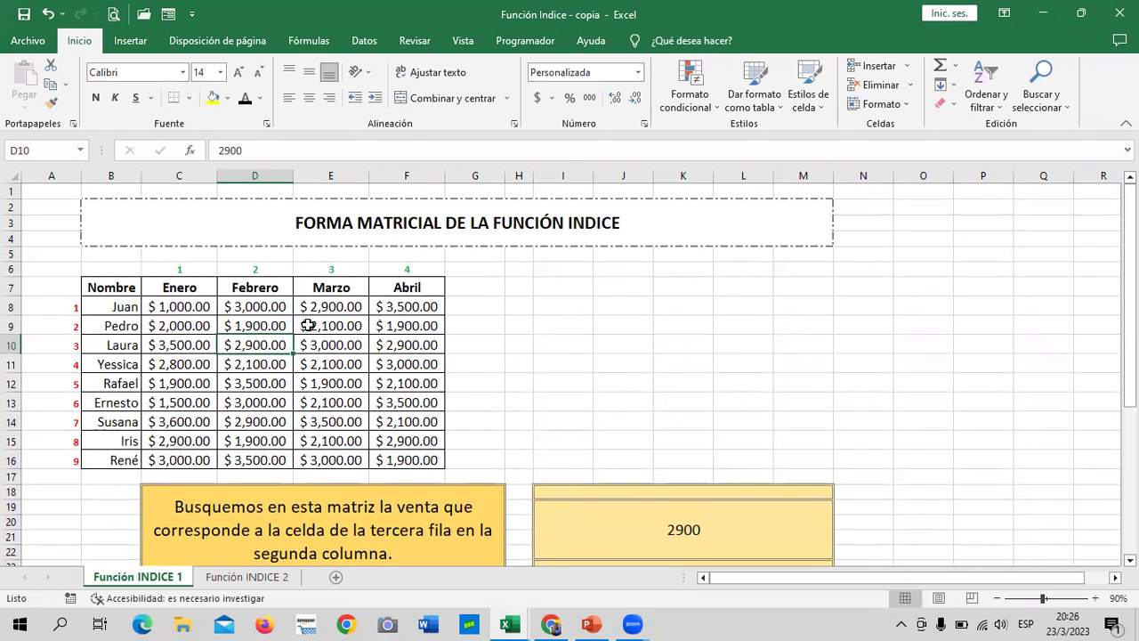
pyautogui.click(96, 98)
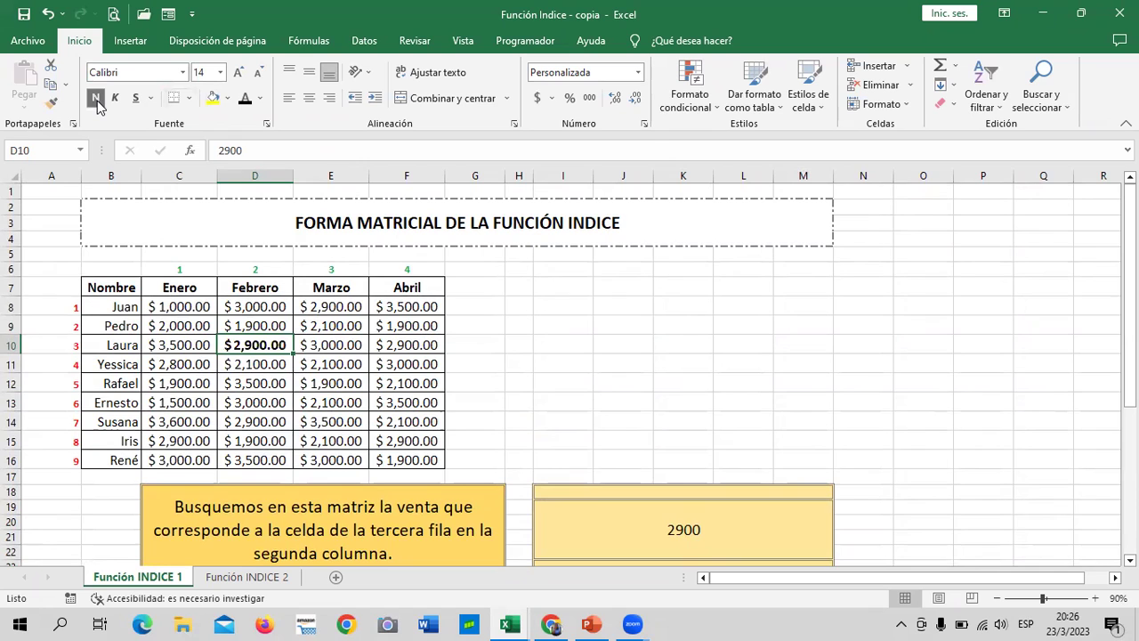
# - Enter =INDICE(C8:F16;5;4) in the second answer box I26 for row 5, column 4
pyautogui.click(648, 361)
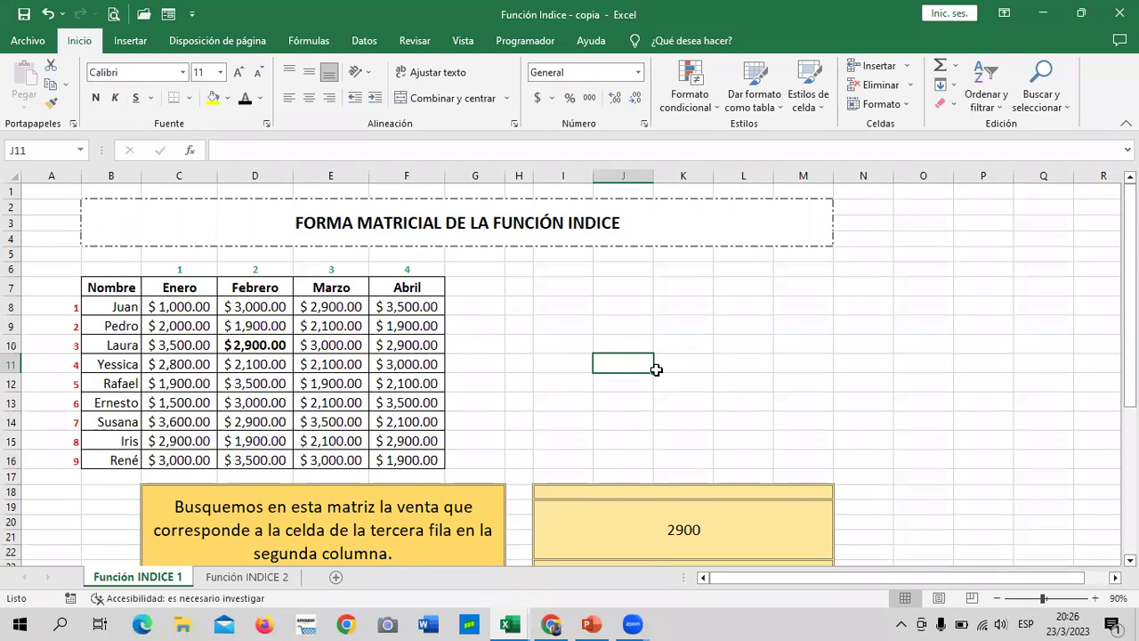
pyautogui.scroll(-2, 656, 370)
pyautogui.scroll(-2, 656, 369)
pyautogui.click(663, 425)
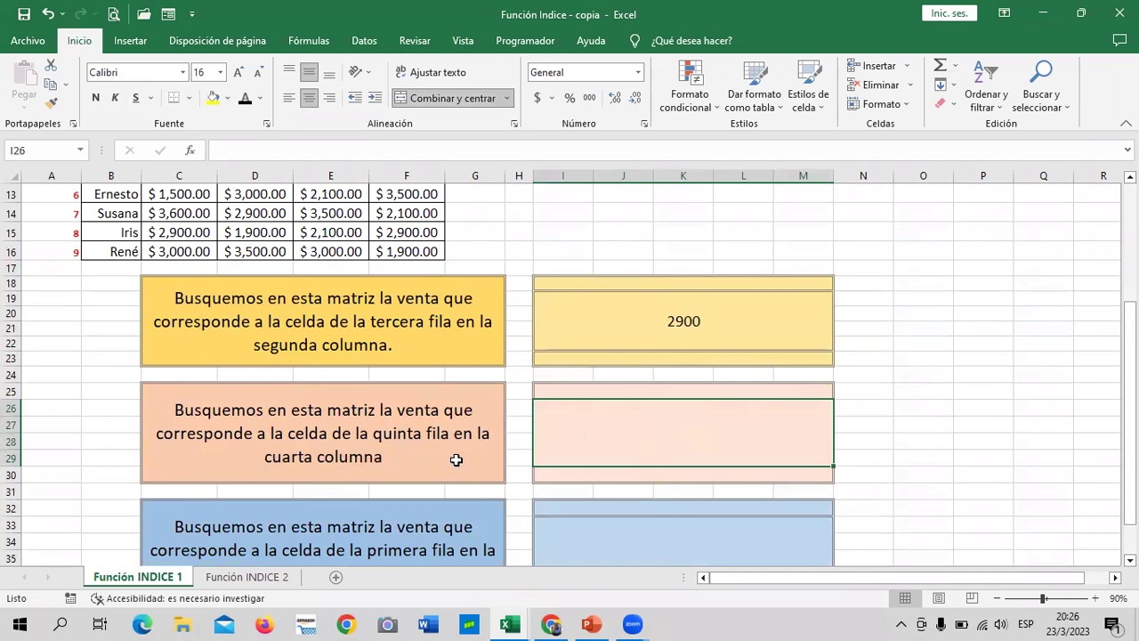
pyautogui.write('=IN')
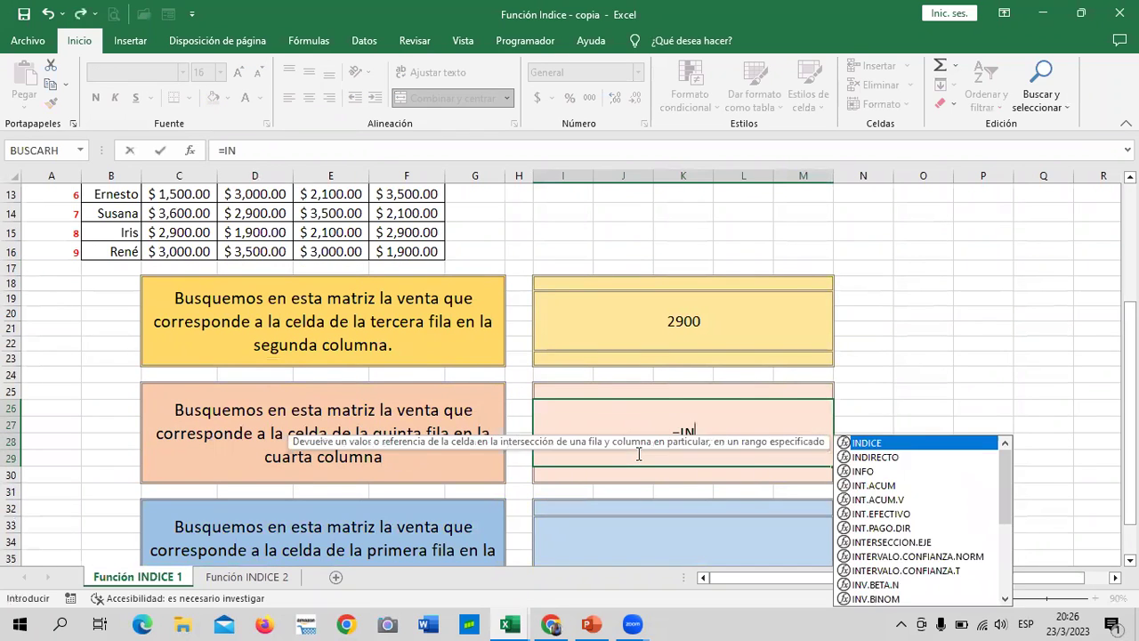
pyautogui.write('DI')
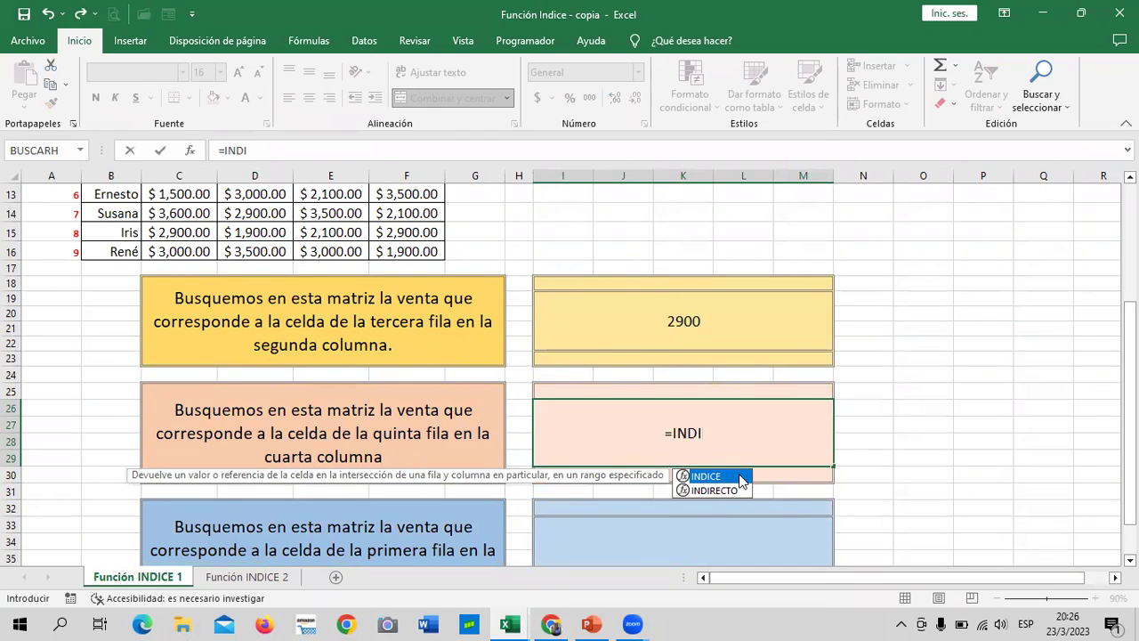
pyautogui.doubleClick(743, 478)
pyautogui.scroll(2, 374, 389)
pyautogui.moveTo(191, 214); pyautogui.dragTo(405, 365)
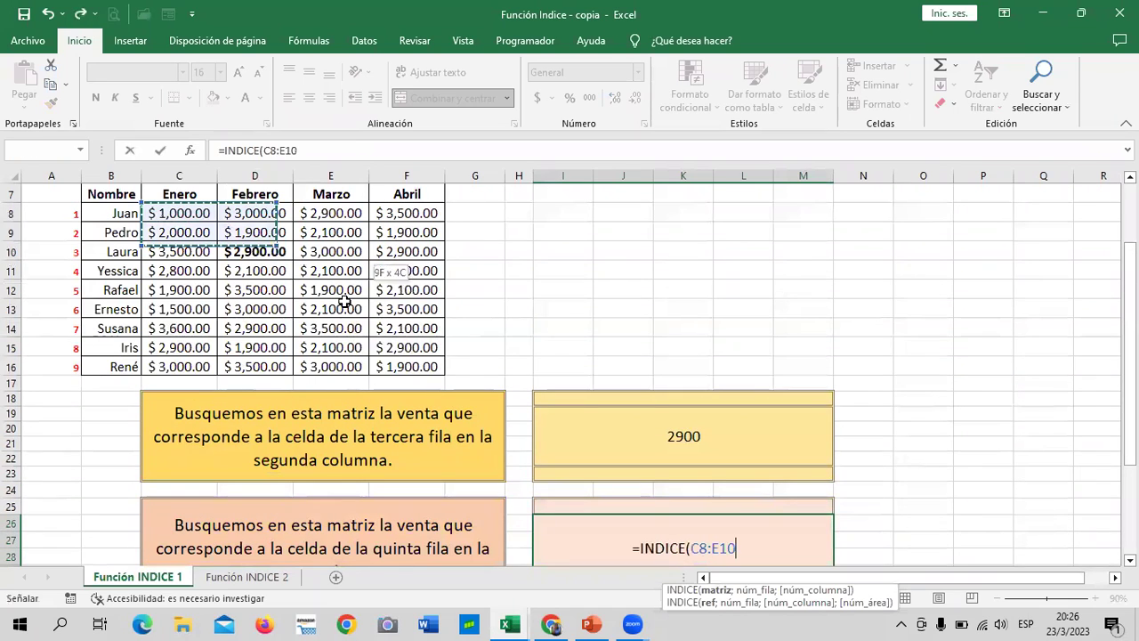
pyautogui.click(357, 151)
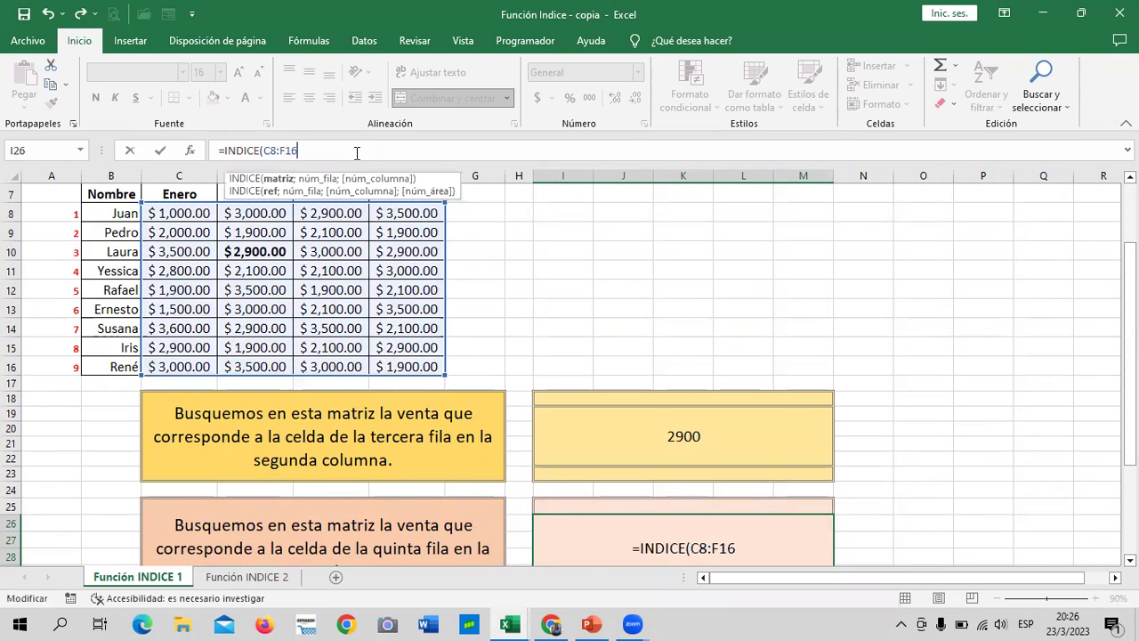
pyautogui.write(';')
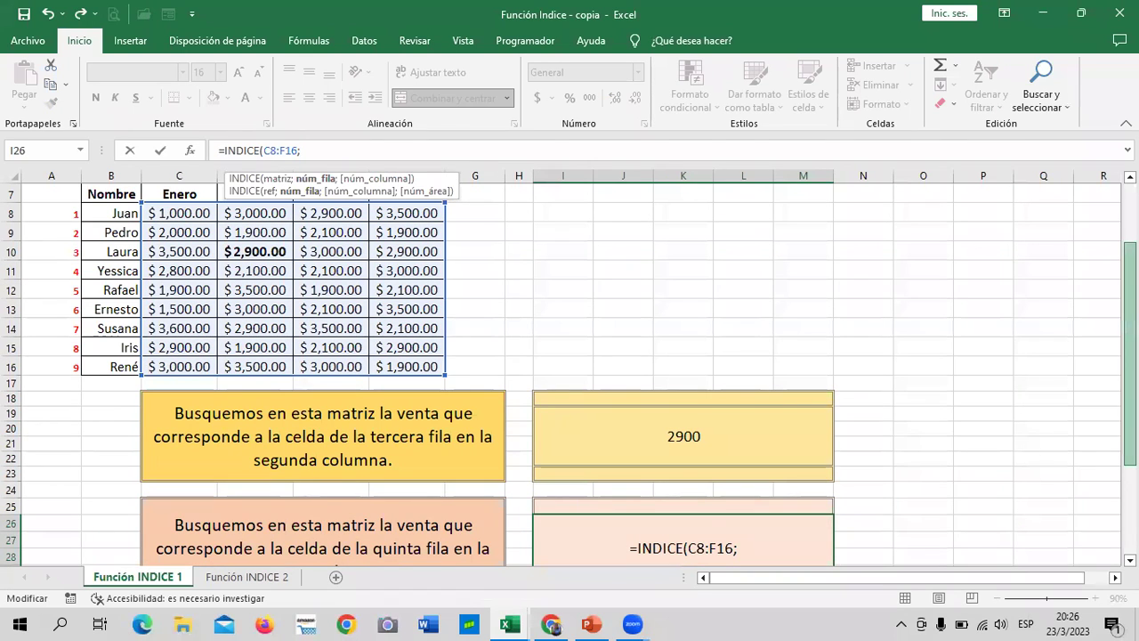
pyautogui.moveTo(1130, 356); pyautogui.dragTo(1130, 427)
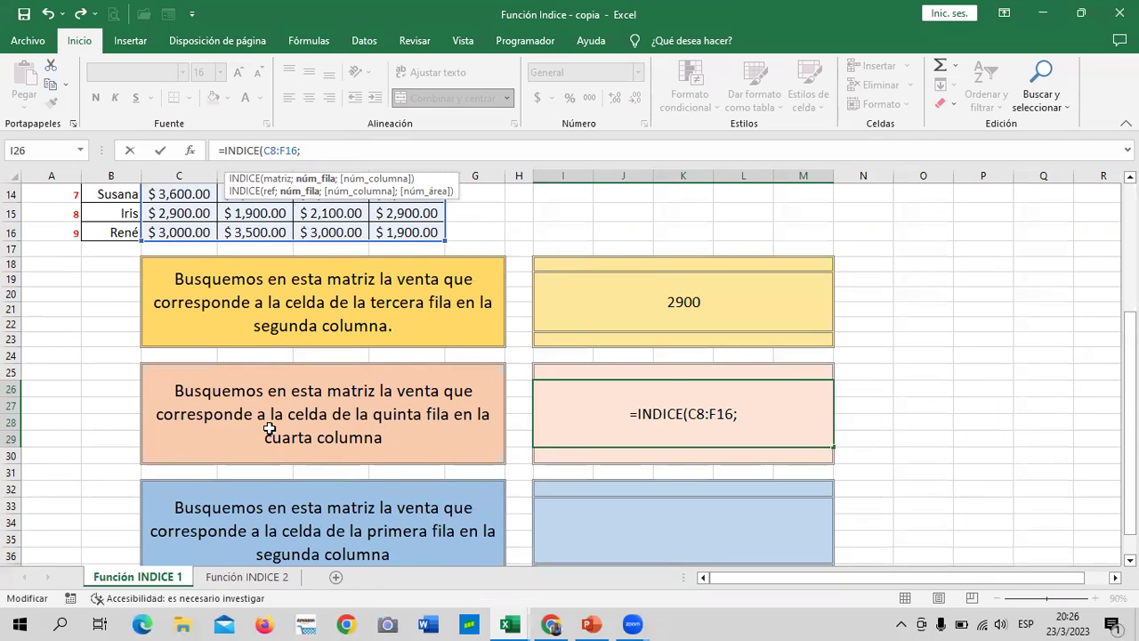
pyautogui.write('5')
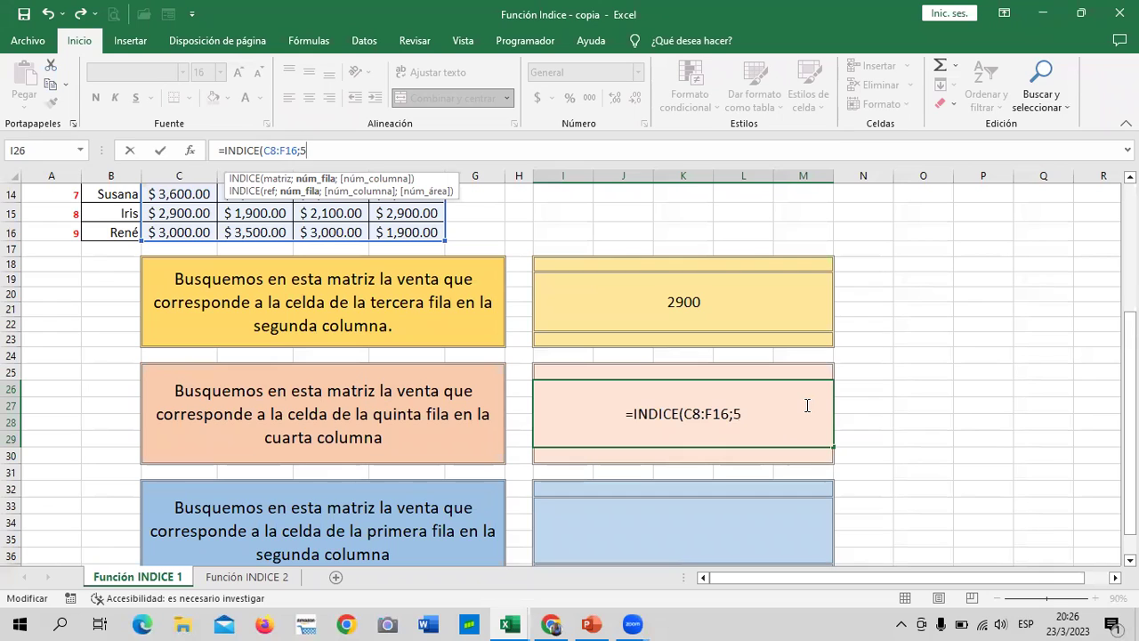
pyautogui.write(';')
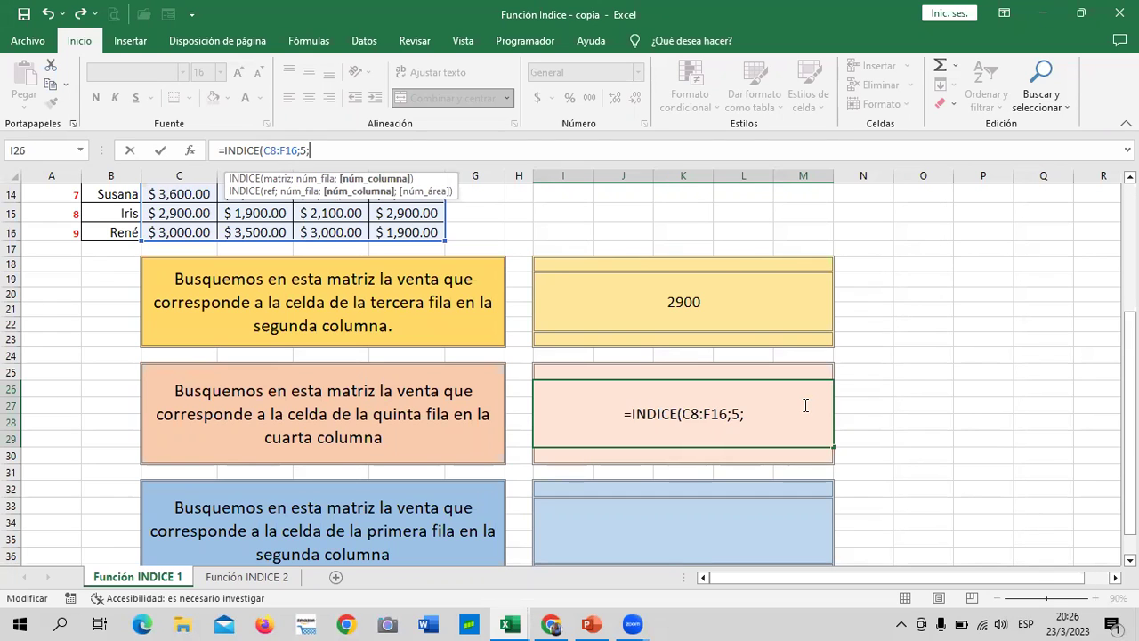
pyautogui.write('4)')
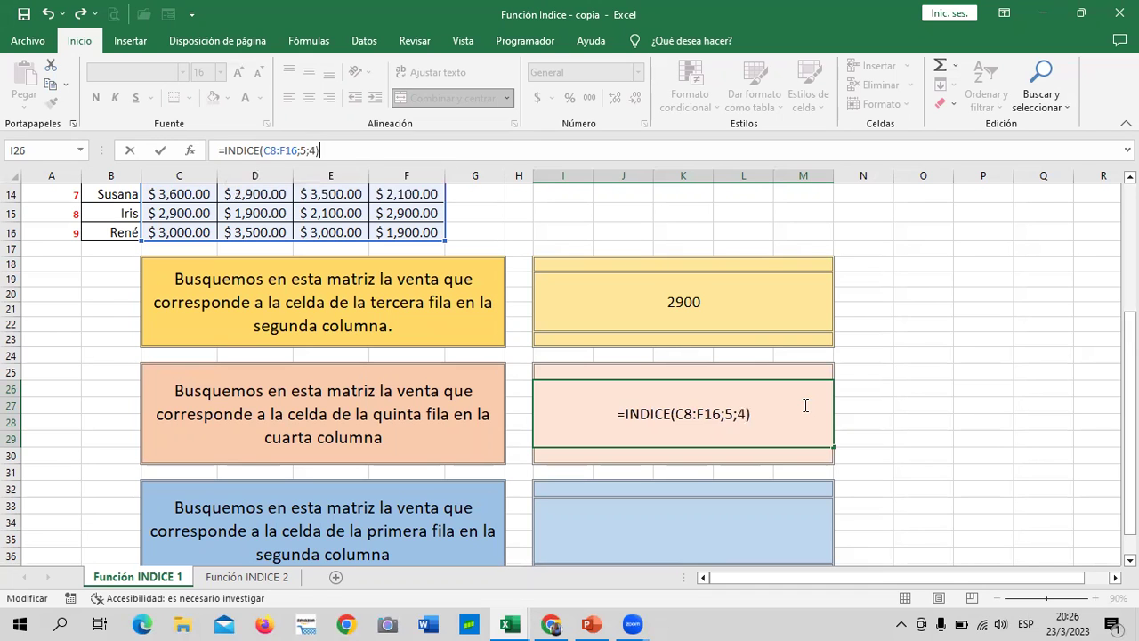
pyautogui.press('Return')
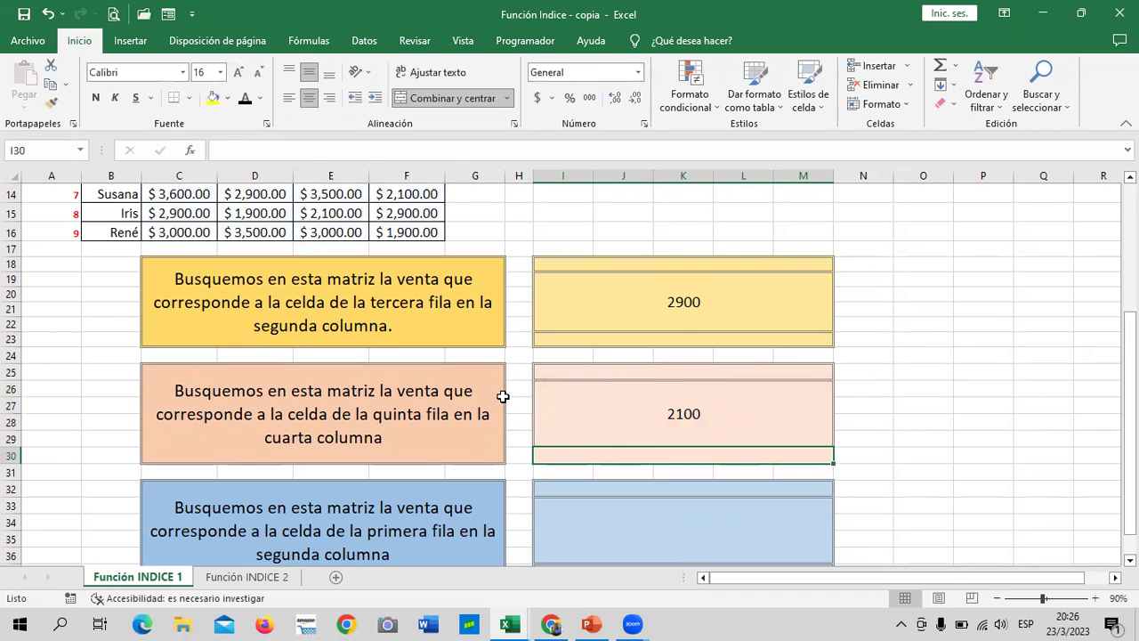
# - Make Rafael's $2,100.00 April sale in F12 bold
pyautogui.scroll(1, 484, 432)
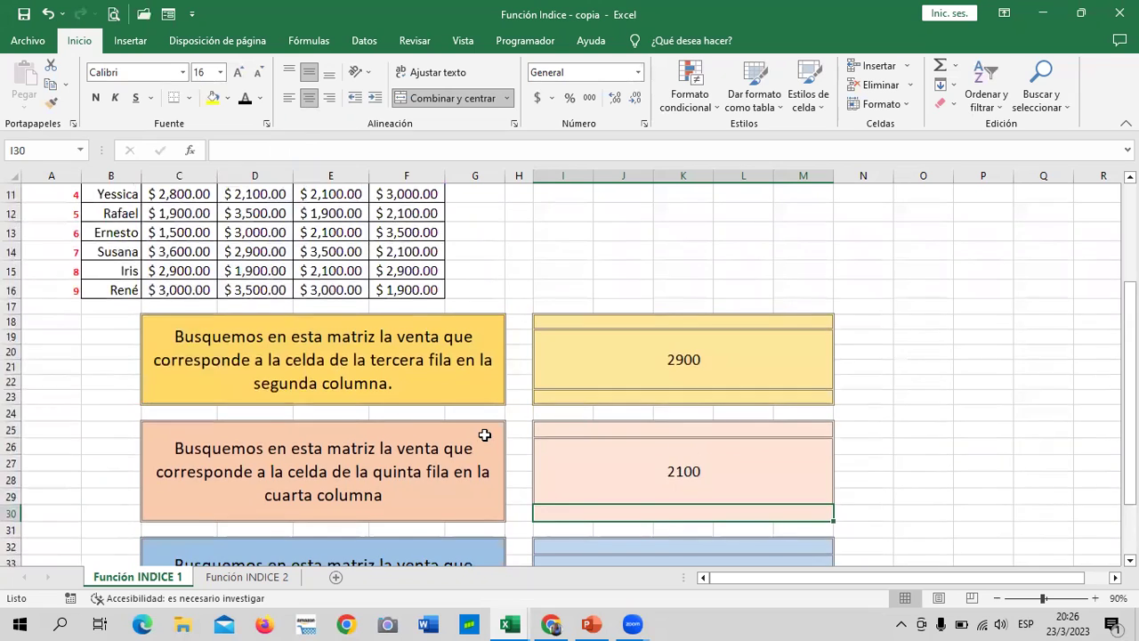
pyautogui.scroll(-1, 484, 435)
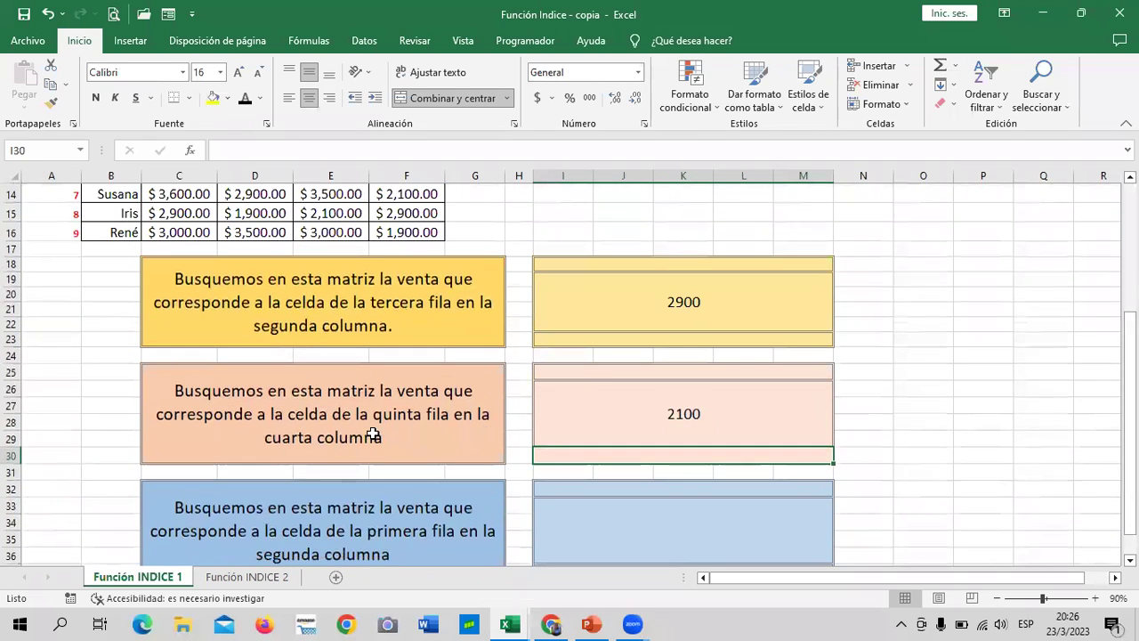
pyautogui.scroll(2, 374, 433)
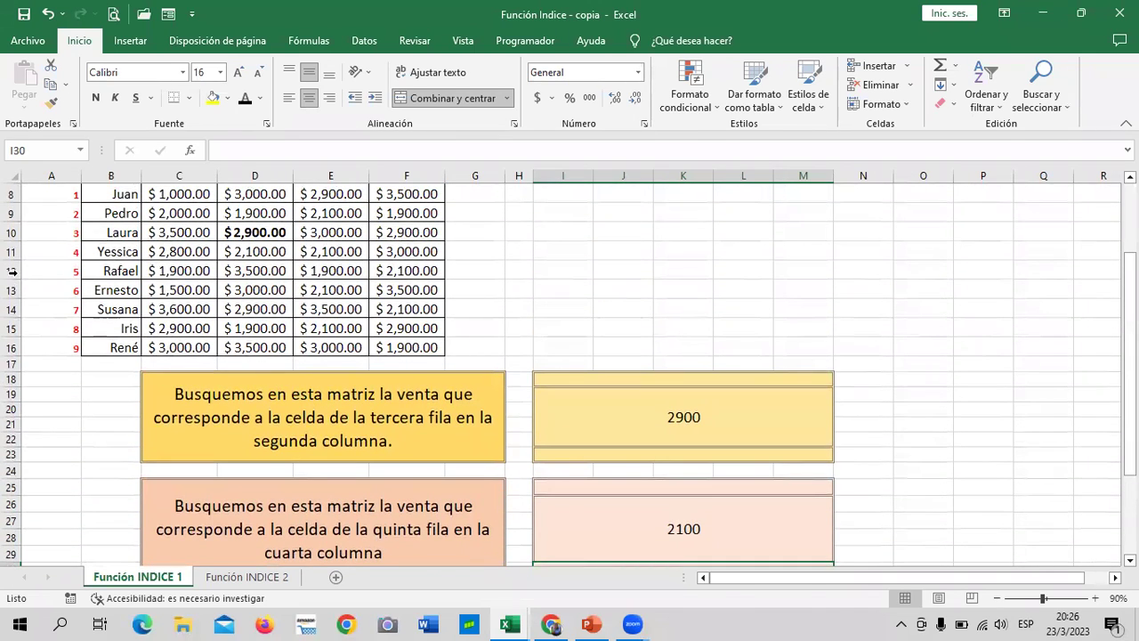
pyautogui.click(13, 271)
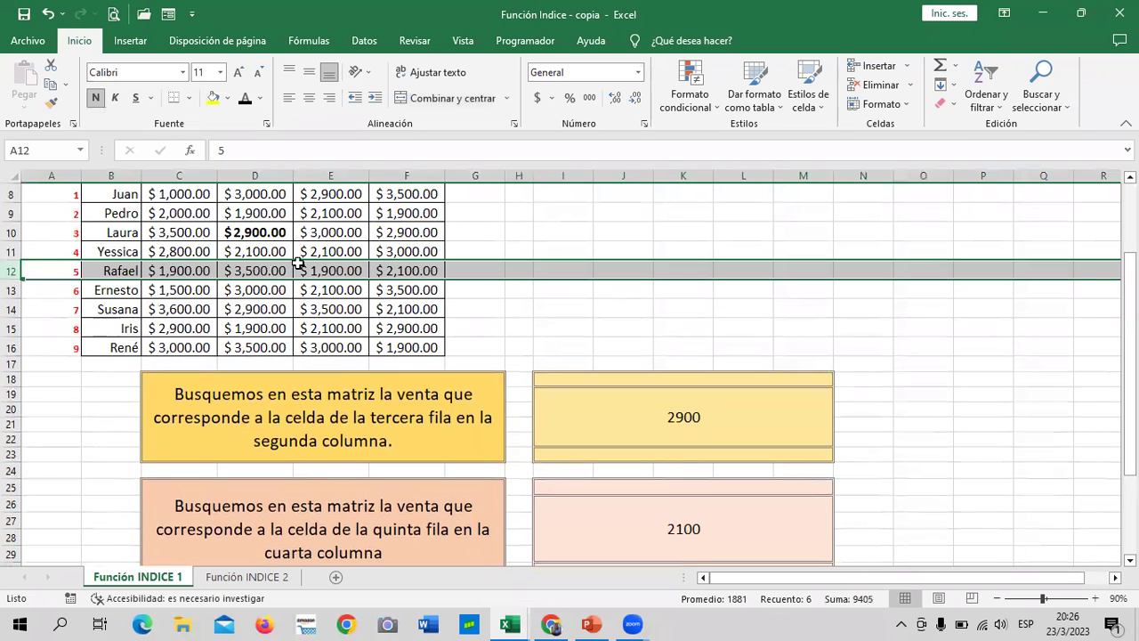
pyautogui.scroll(1, 415, 314)
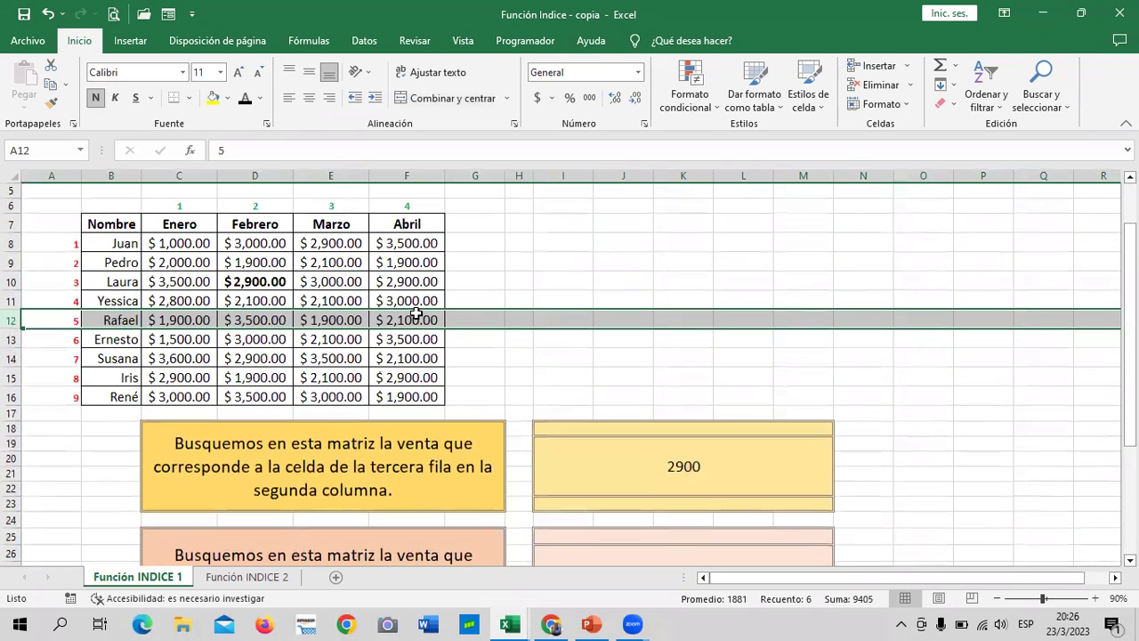
pyautogui.click(416, 319)
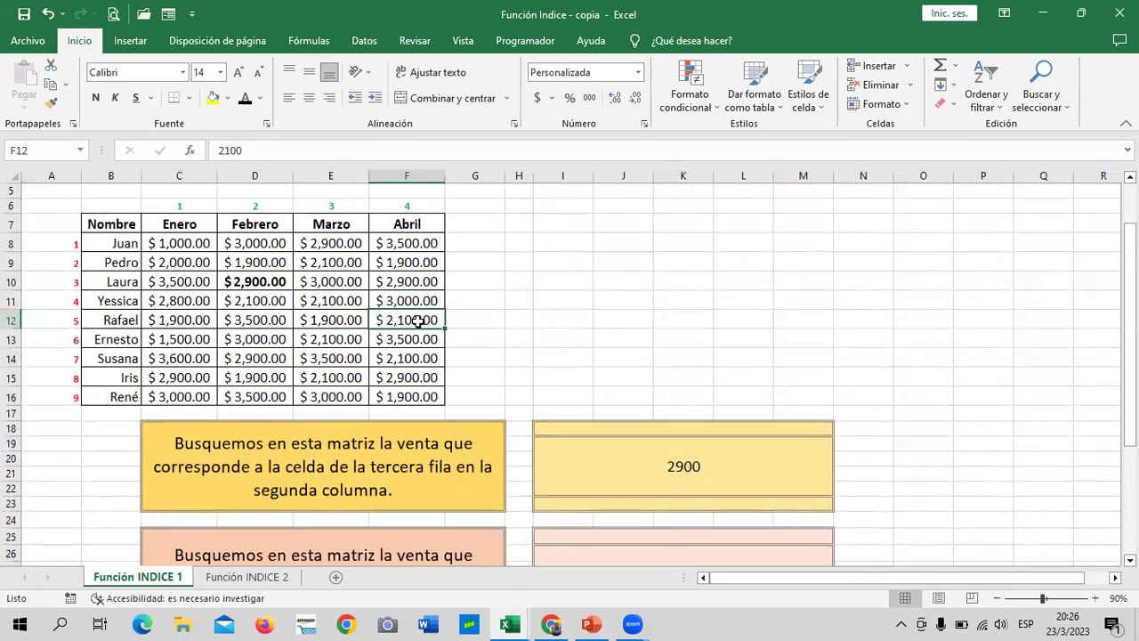
pyautogui.click(96, 98)
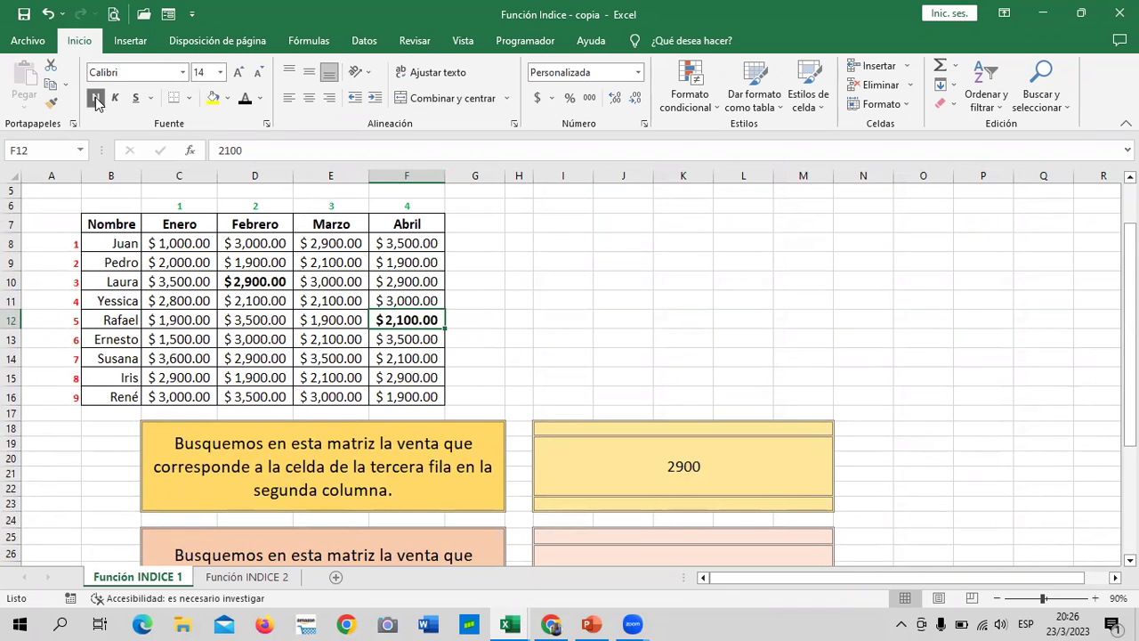
pyautogui.click(709, 341)
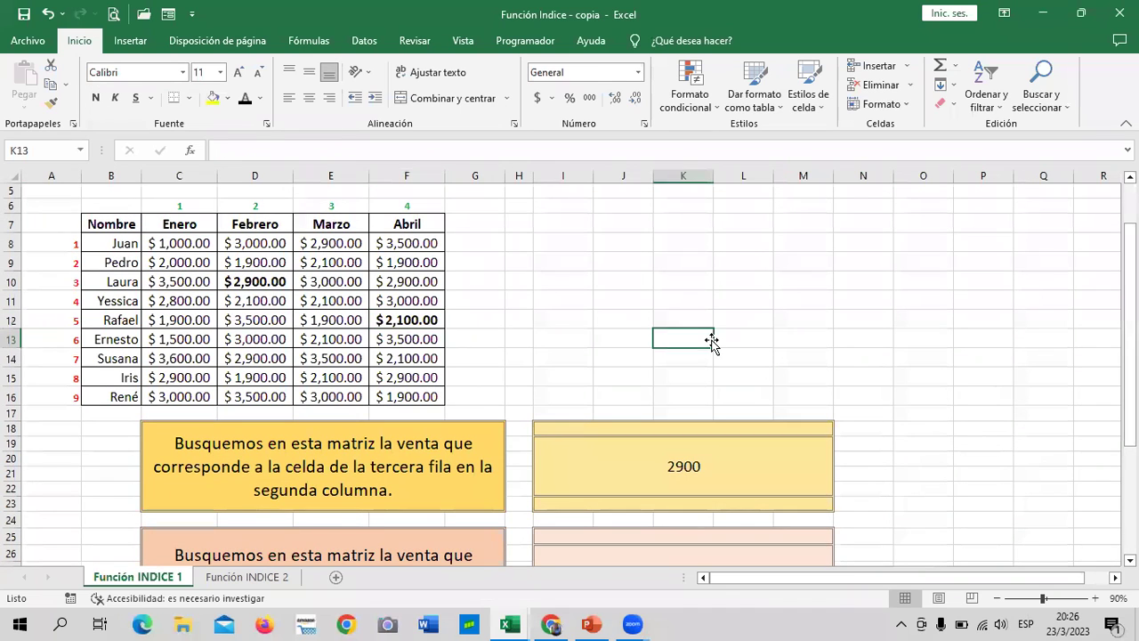
# - Enter =INDICE(C8:F16;1;2) in the third answer box I33, returning 3000
pyautogui.scroll(-3, 712, 338)
pyautogui.scroll(-2, 709, 334)
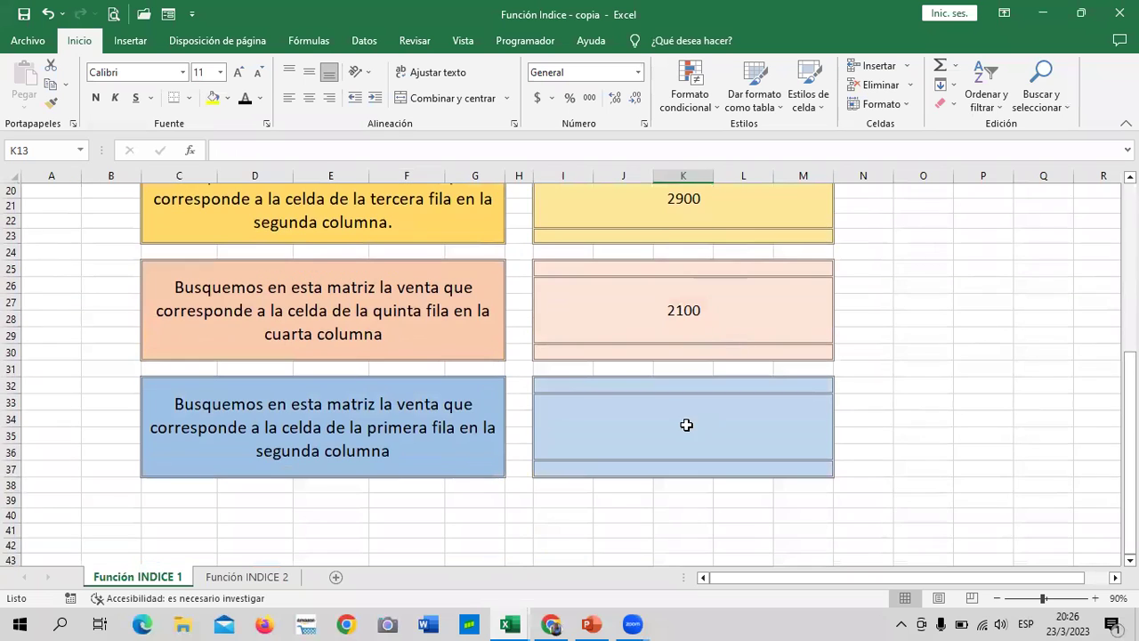
pyautogui.click(670, 409)
pyautogui.write('=I')
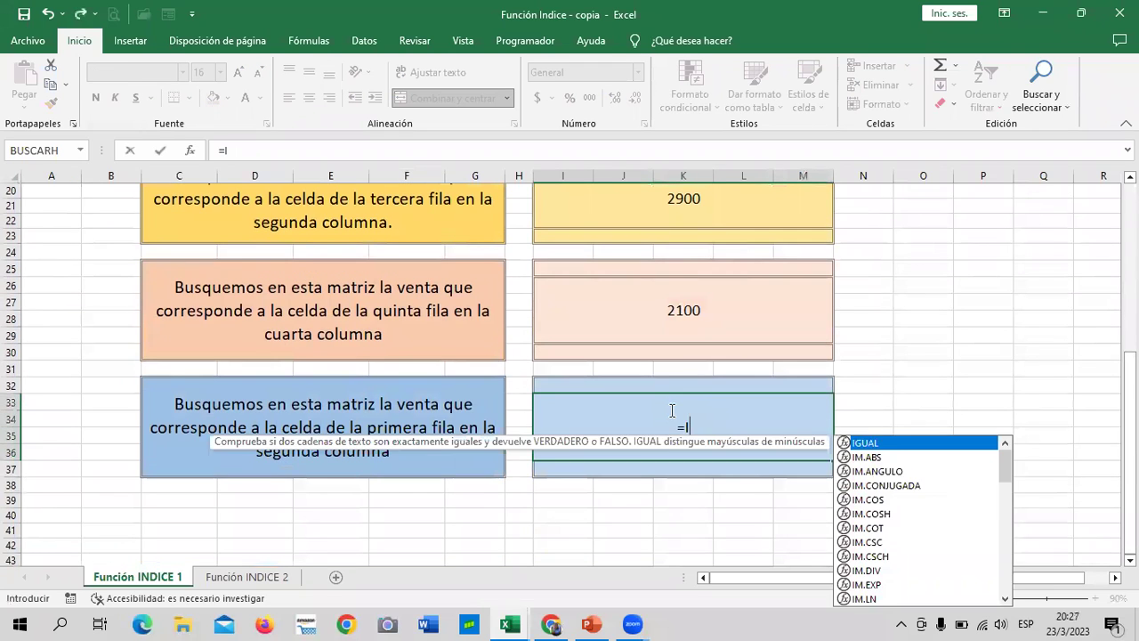
pyautogui.write('N')
pyautogui.doubleClick(934, 443)
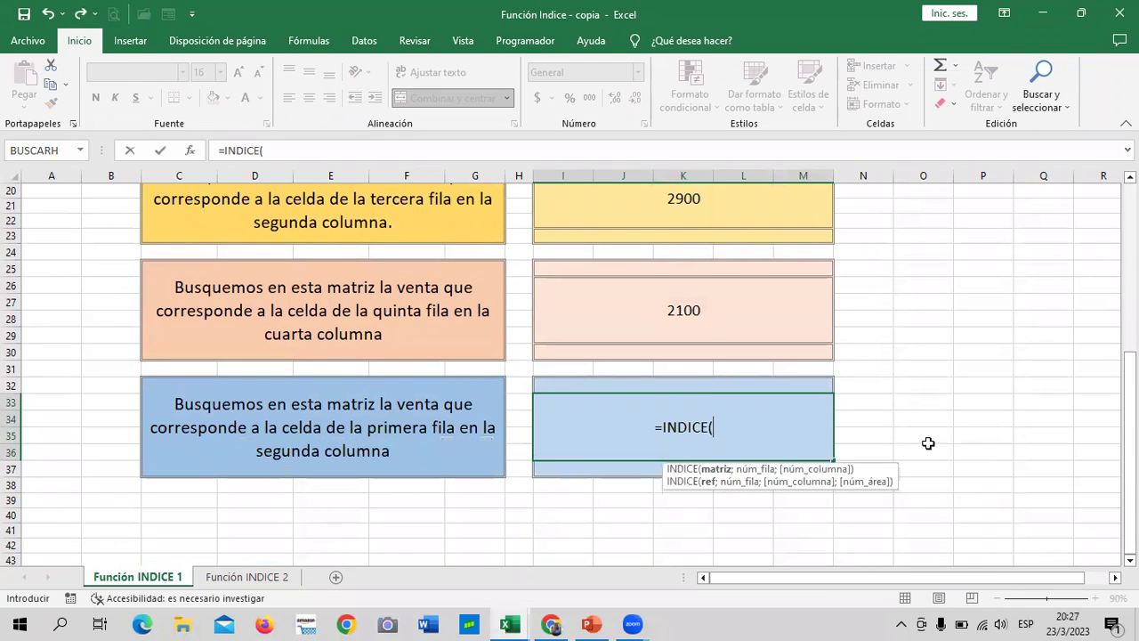
pyautogui.scroll(3, 289, 329)
pyautogui.scroll(3, 290, 329)
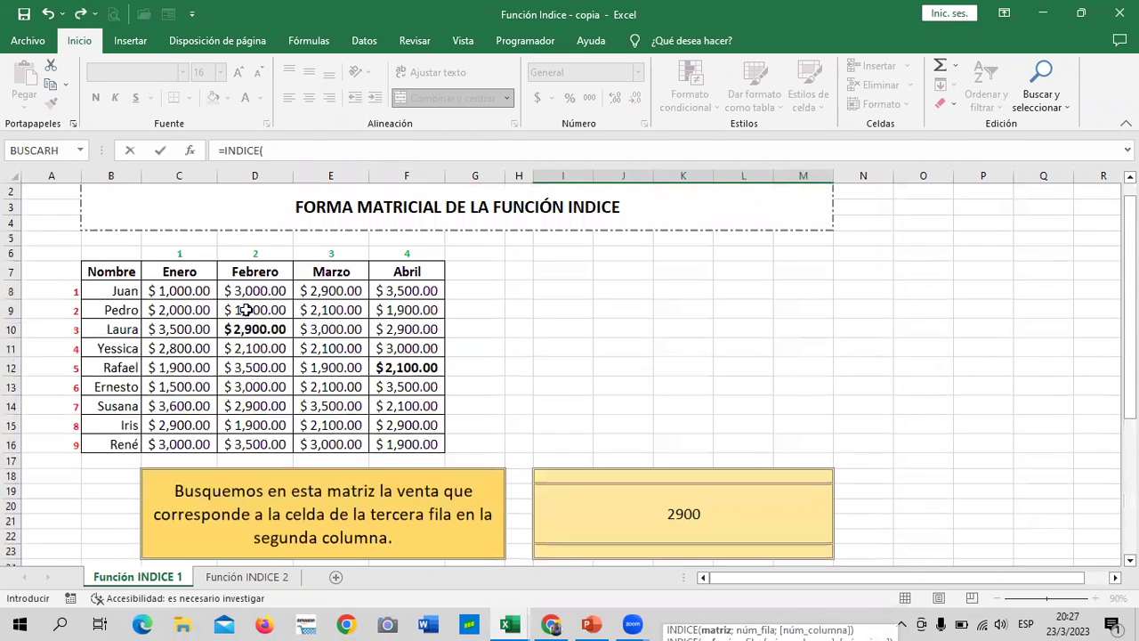
pyautogui.moveTo(187, 292); pyautogui.dragTo(405, 443)
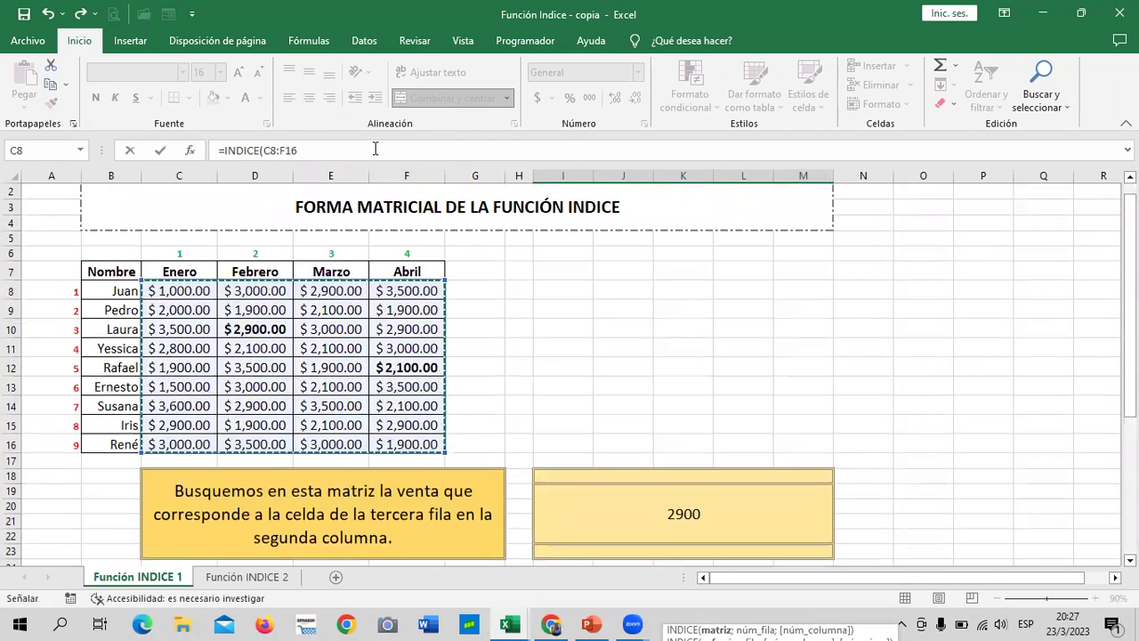
pyautogui.write(';')
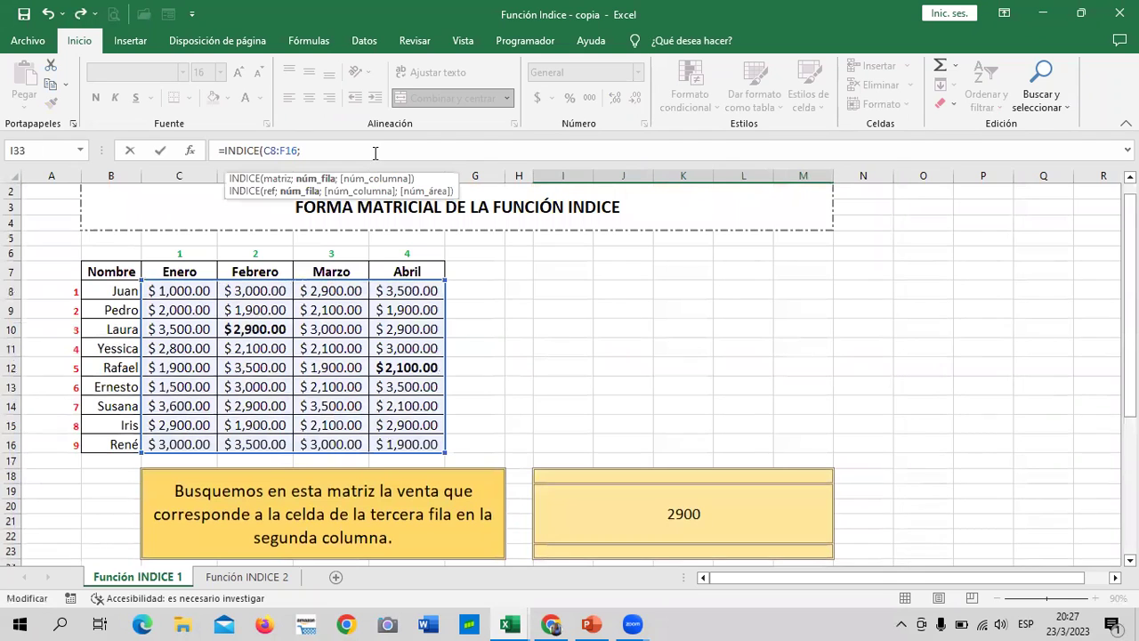
pyautogui.scroll(-4, 569, 374)
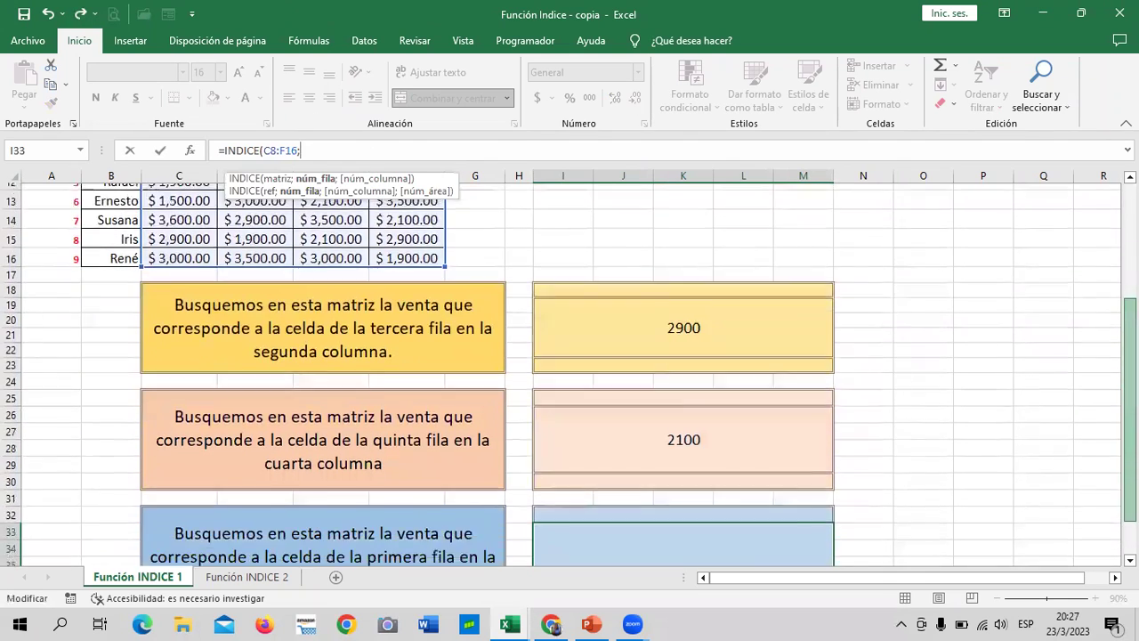
pyautogui.scroll(-1, 570, 374)
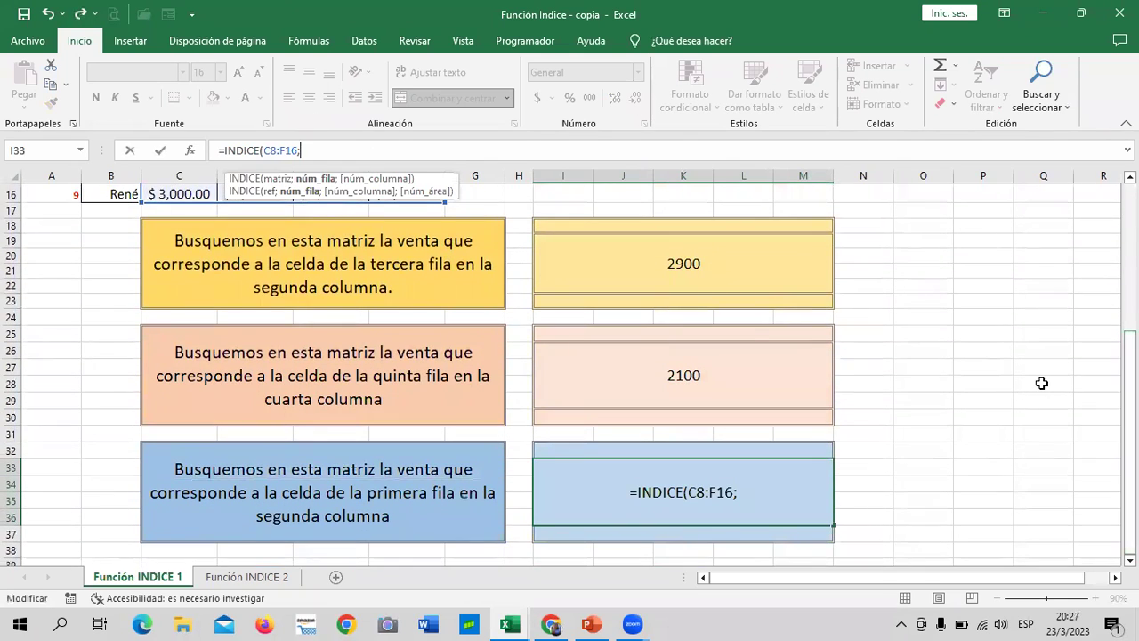
pyautogui.write('1')
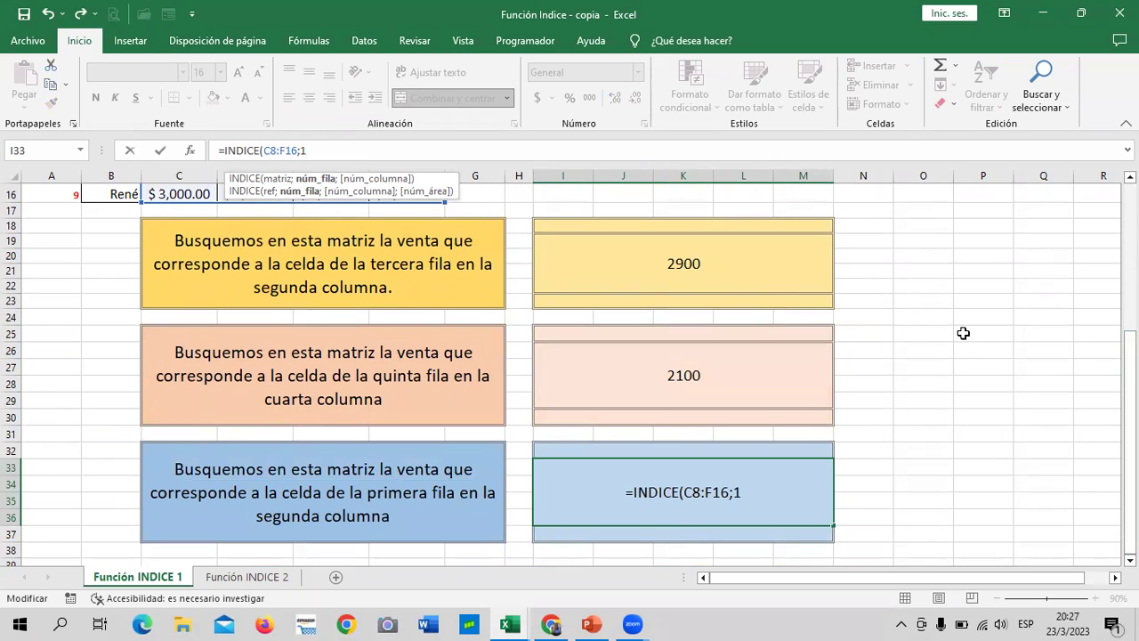
pyautogui.write(';')
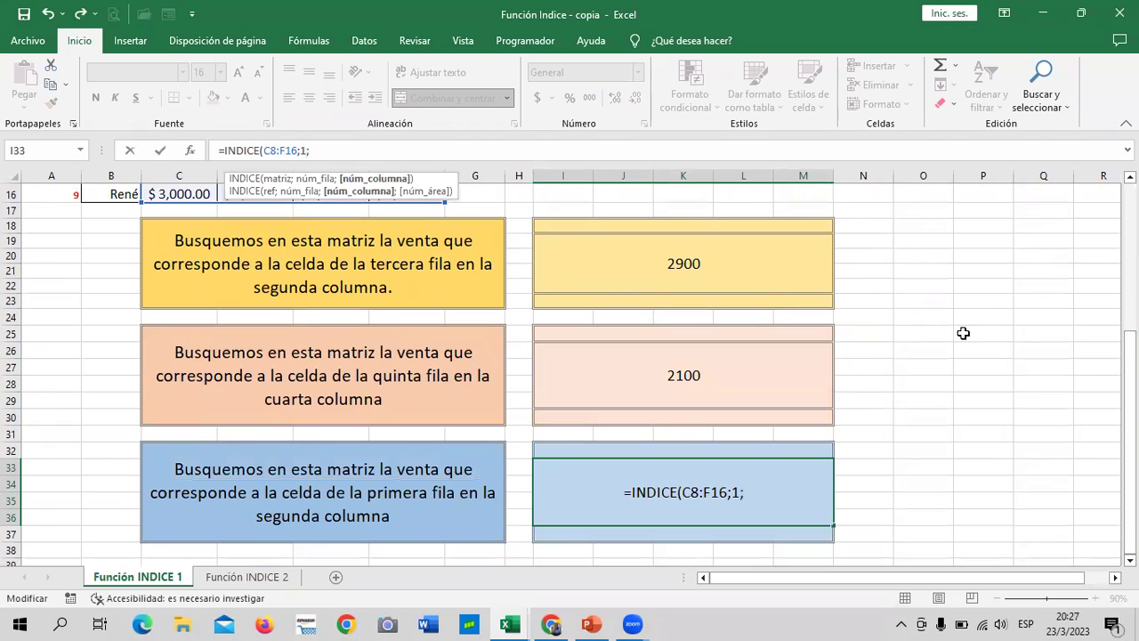
pyautogui.write('2')
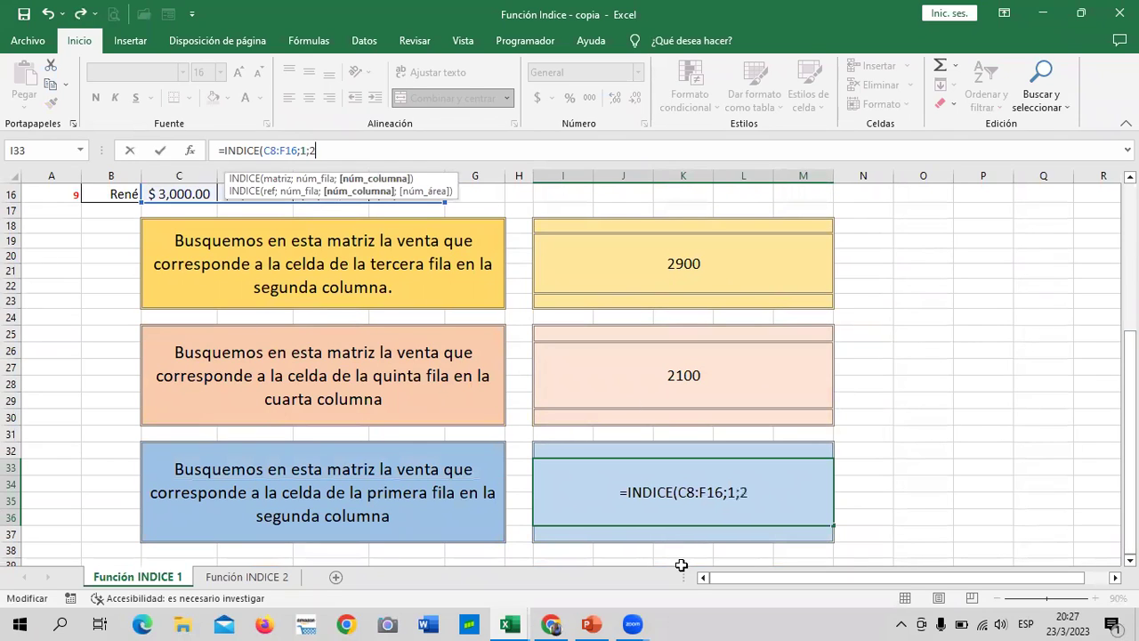
pyautogui.press('Return')
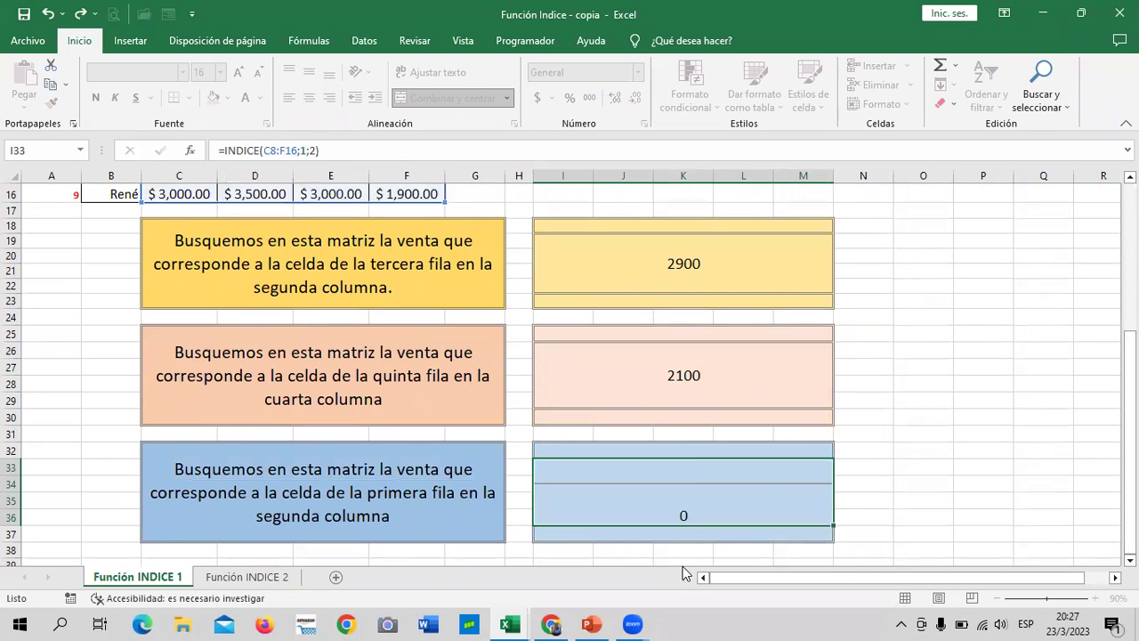
pyautogui.scroll(4, 639, 505)
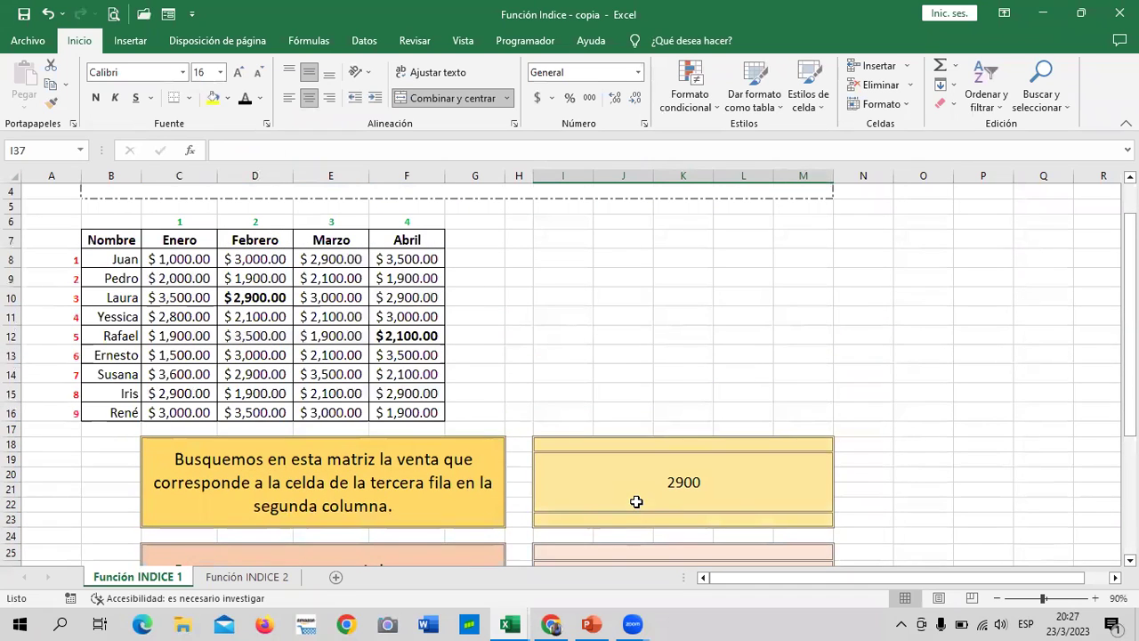
# - Make the $3,000.00 source sale in D8 bold
pyautogui.click(254, 260)
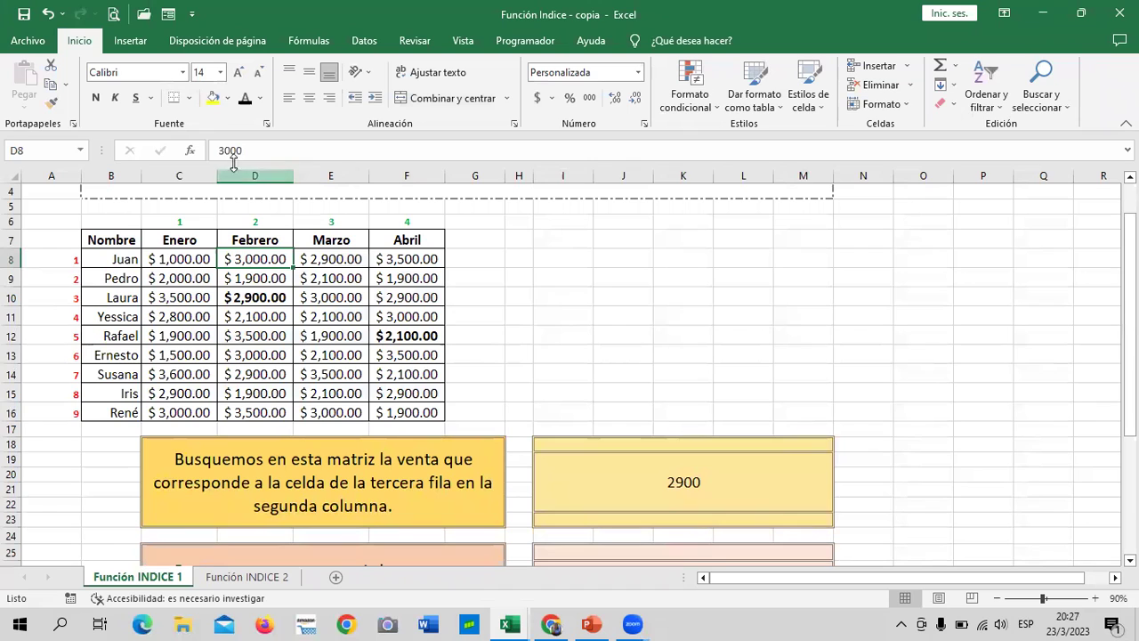
pyautogui.click(95, 100)
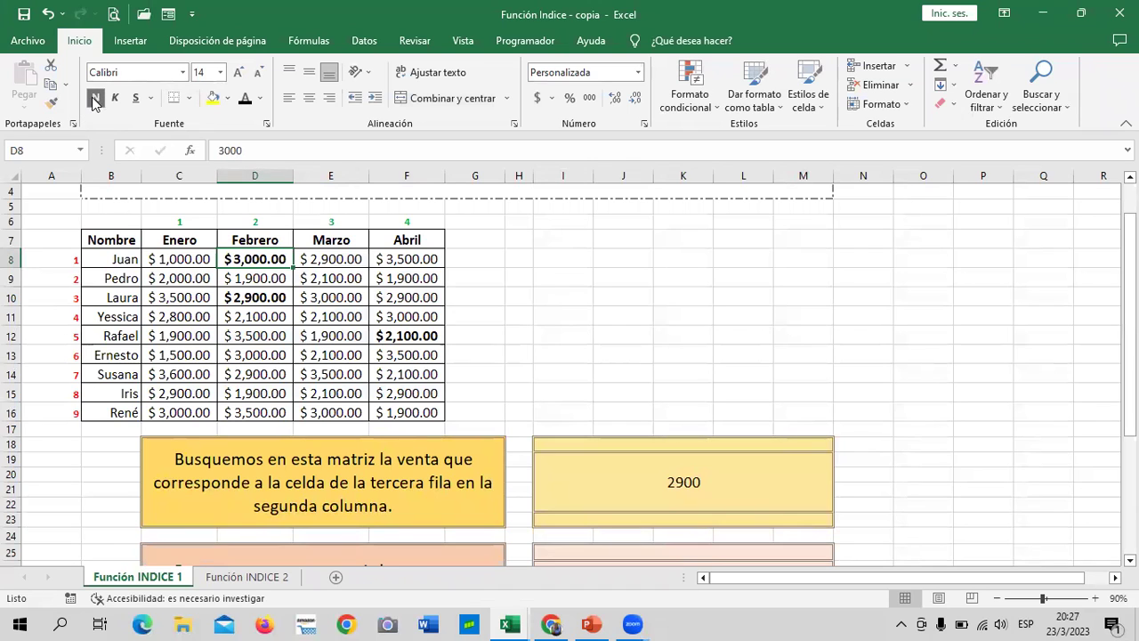
pyautogui.click(616, 338)
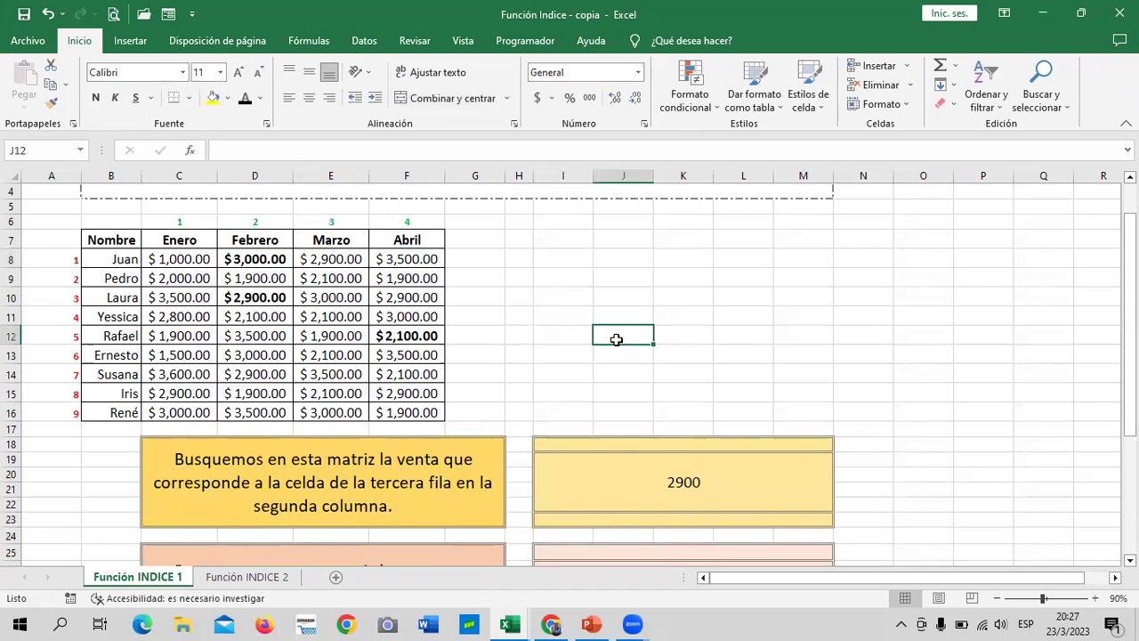
# - Review the bold cells F12, D10, D8 and the I19 formula, then go to Función INDICE 2
pyautogui.click(426, 336)
pyautogui.click(259, 295)
pyautogui.click(258, 258)
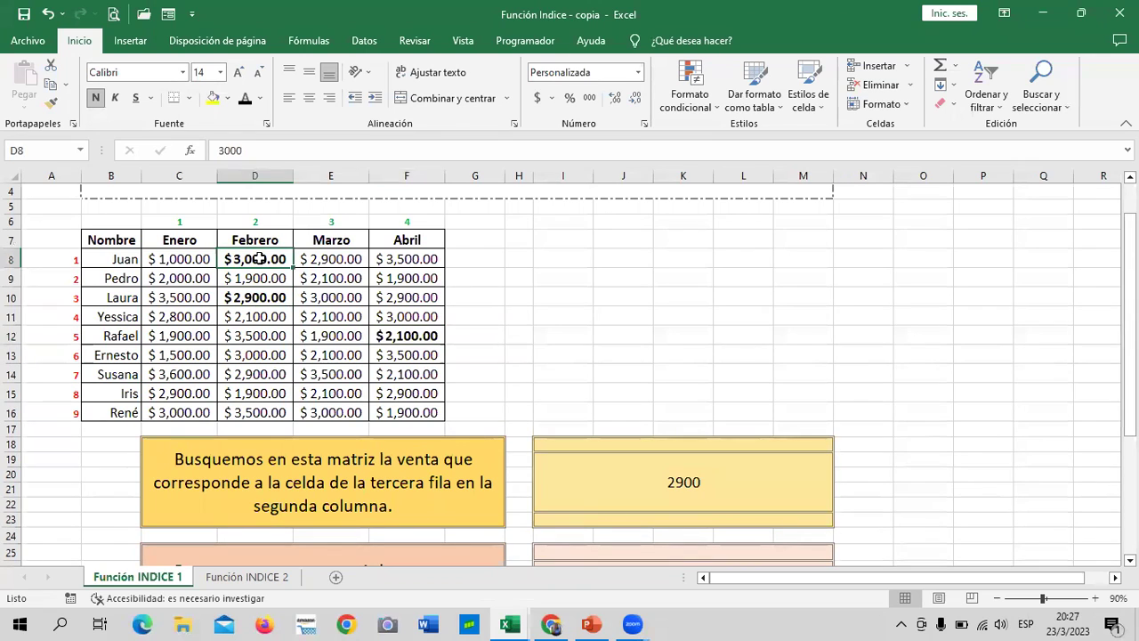
pyautogui.click(673, 497)
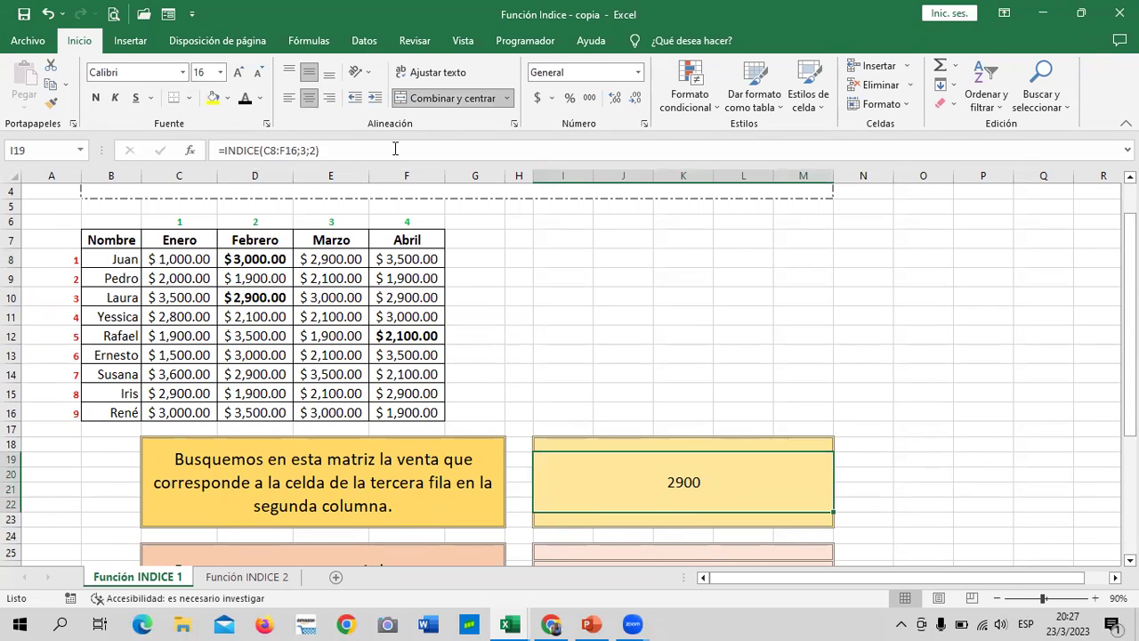
pyautogui.click(395, 149)
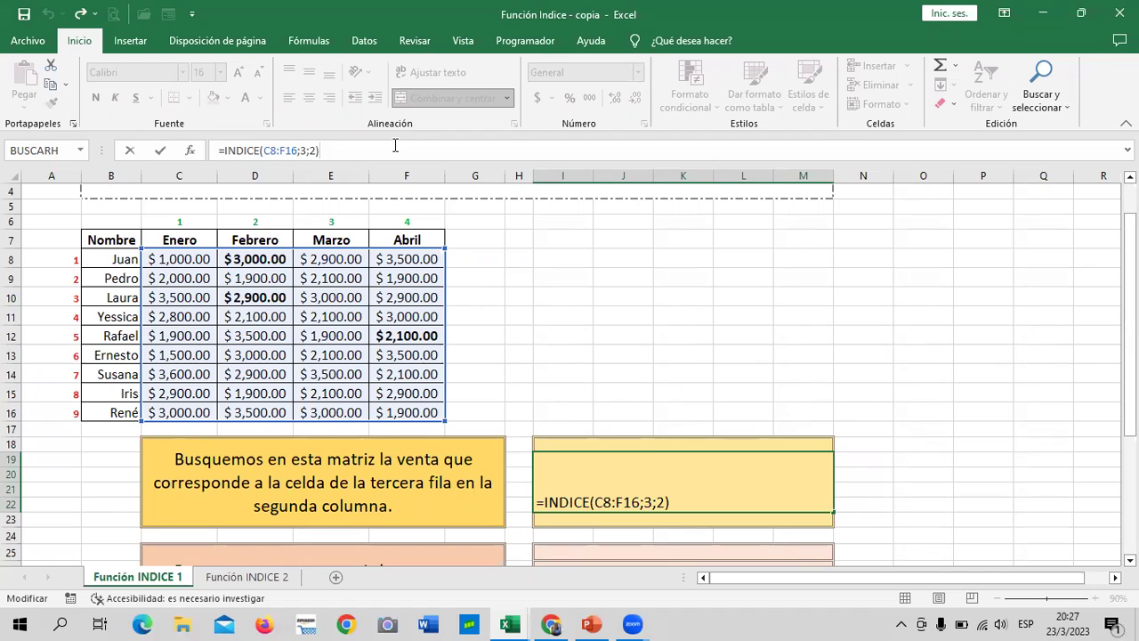
pyautogui.press('Return')
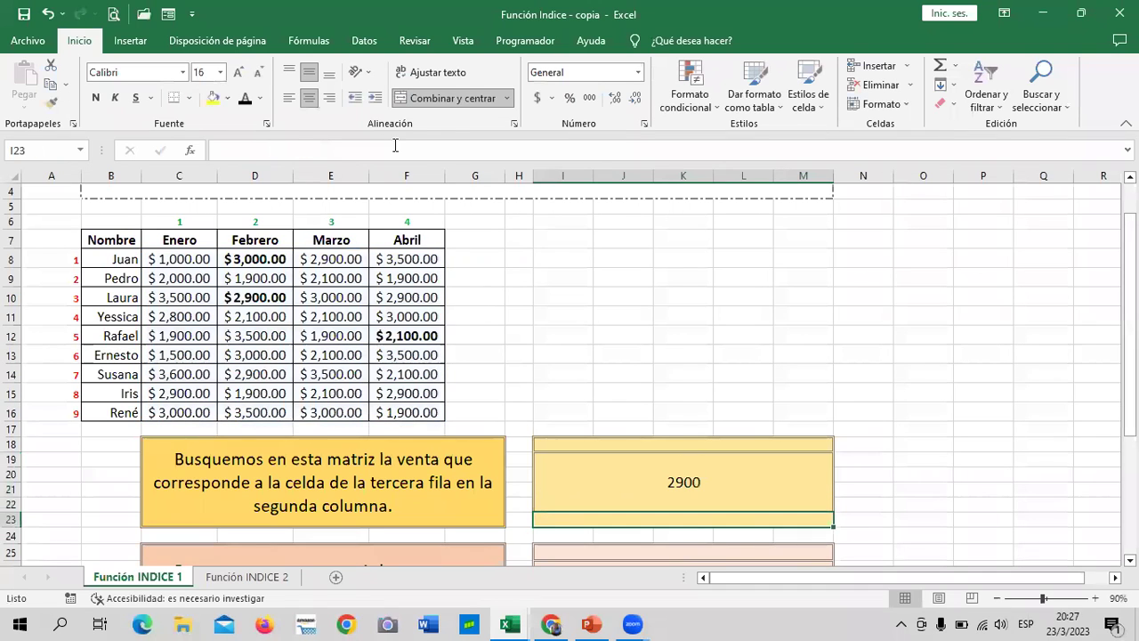
pyautogui.click(247, 576)
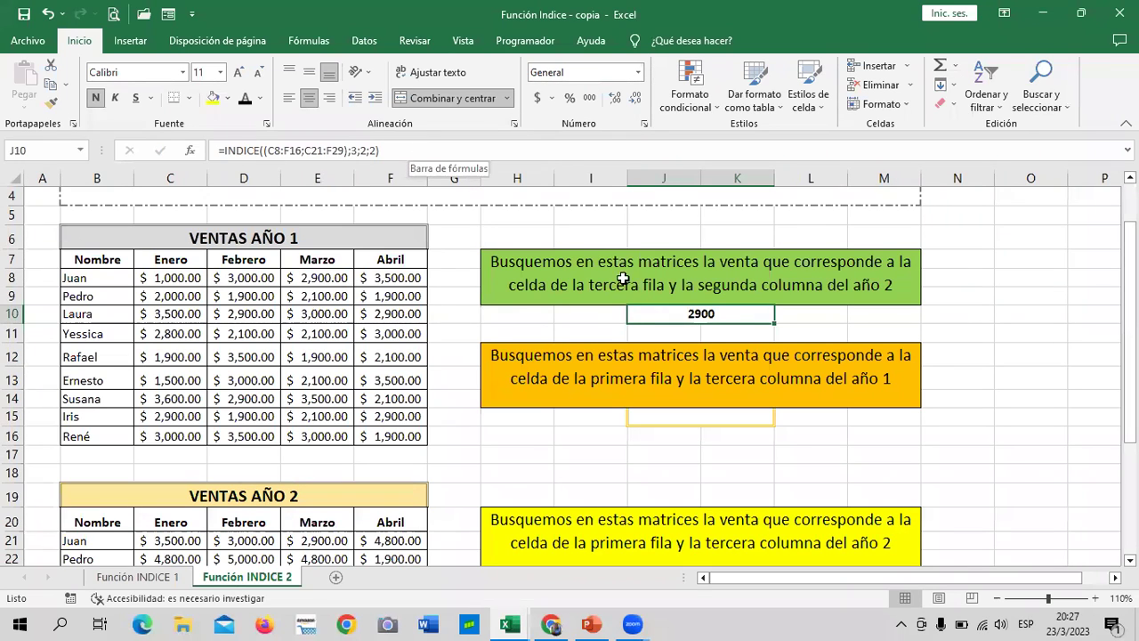
# - Delete the 2900 answer from J10 on the Función INDICE 2 sheet
pyautogui.press('Delete')
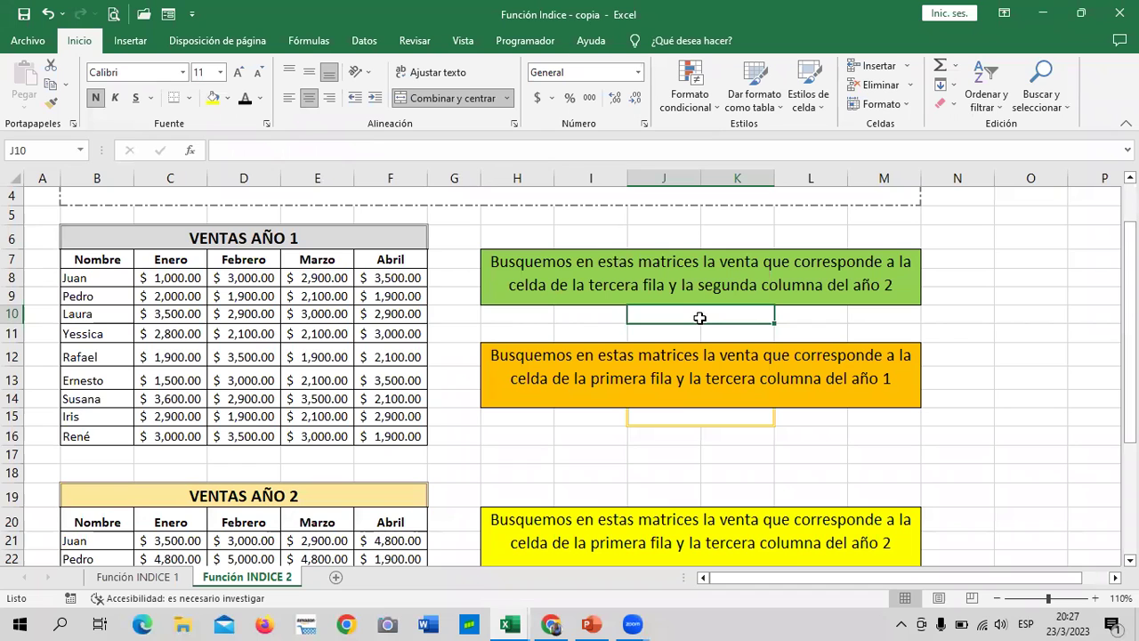
pyautogui.click(880, 458)
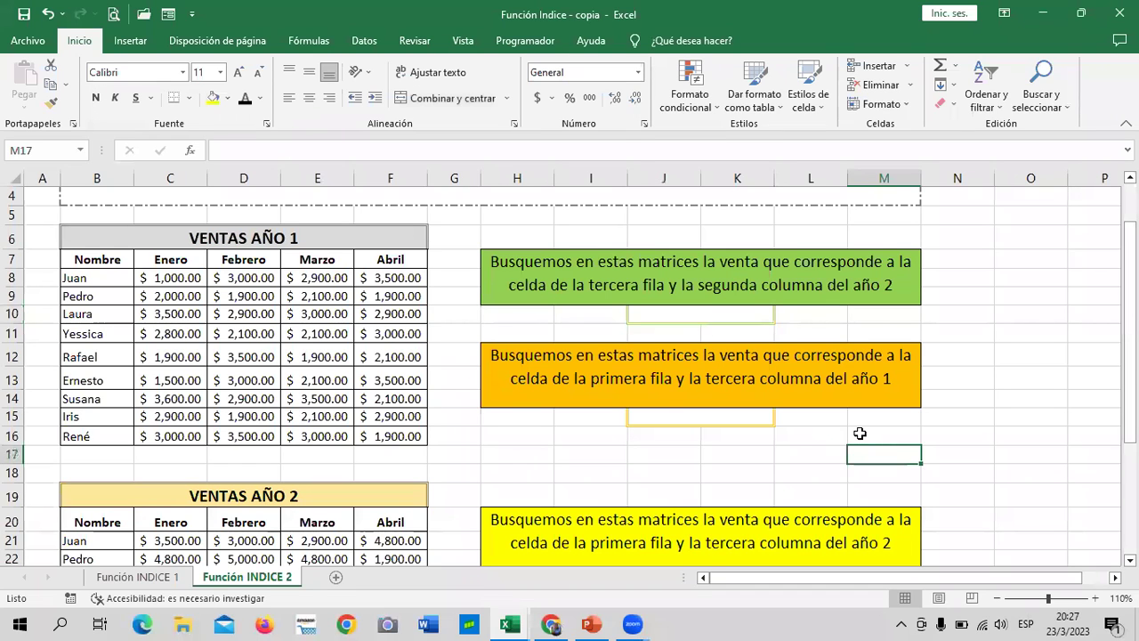
pyautogui.scroll(-3, 827, 431)
pyautogui.scroll(-3, 801, 427)
pyautogui.scroll(3, 783, 436)
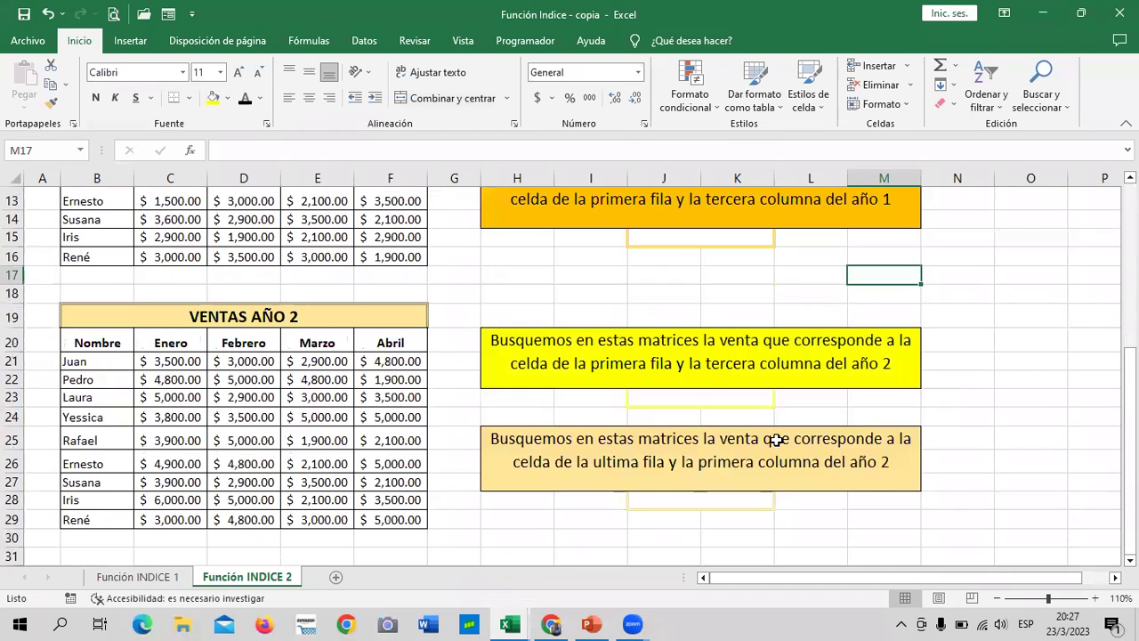
pyautogui.scroll(1, 776, 440)
pyautogui.scroll(3, 776, 437)
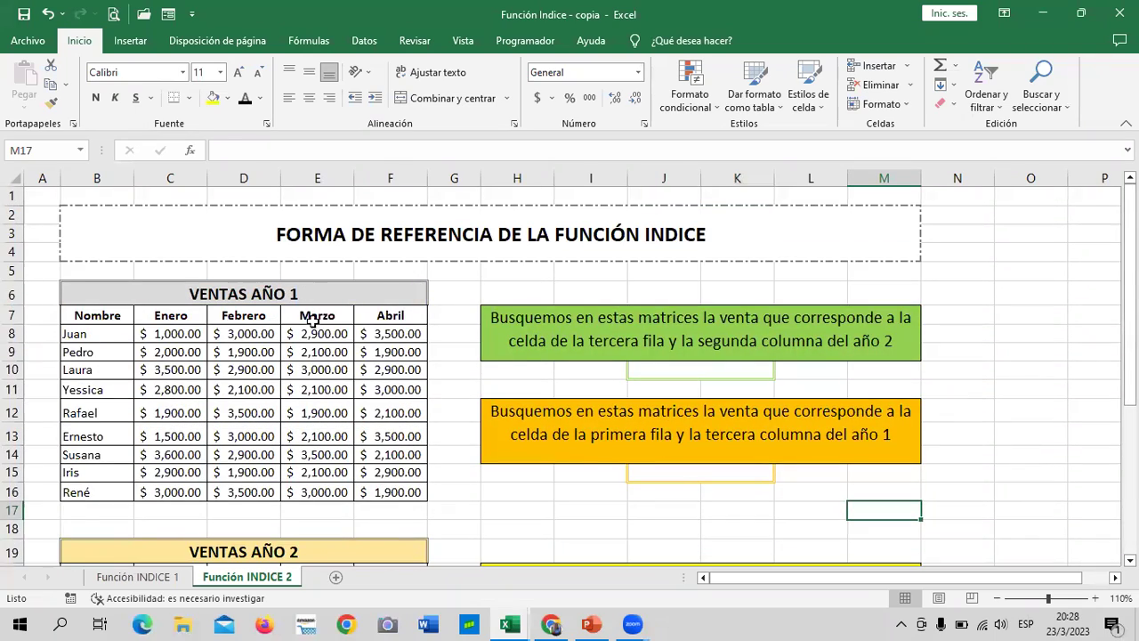
pyautogui.scroll(-4, 372, 369)
pyautogui.scroll(3, 372, 368)
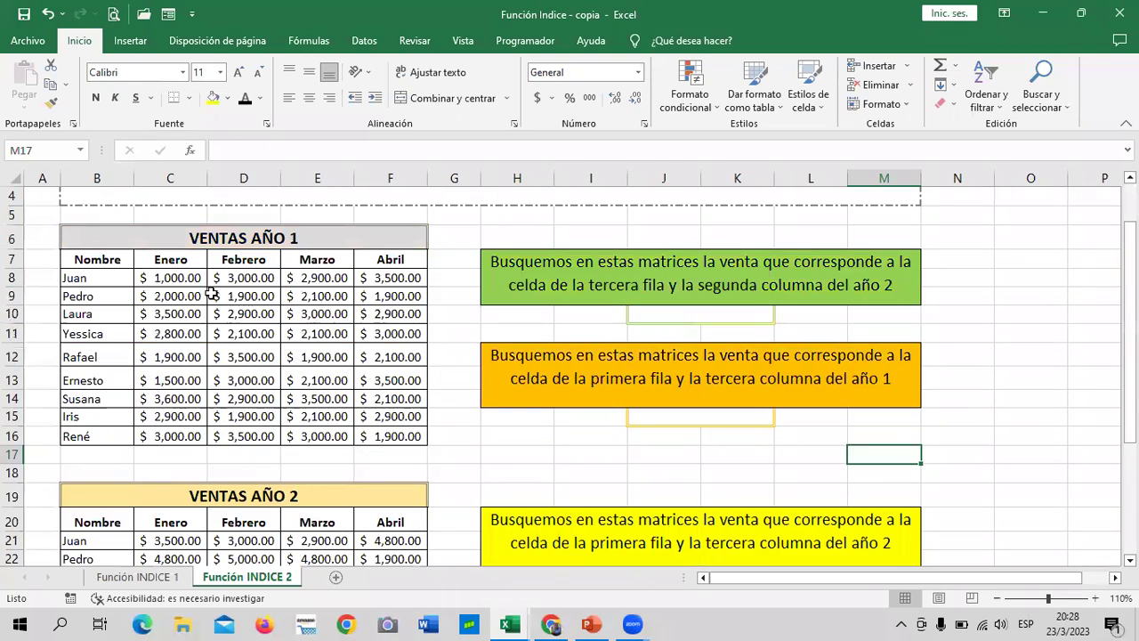
# - Select both yearly sales tables to view them, then reselect answer cell J10
pyautogui.click(121, 263)
pyautogui.moveTo(166, 260)
pyautogui.mouseDown()
pyautogui.moveTo(363, 526)
pyautogui.moveTo(339, 498)
pyautogui.mouseUp()
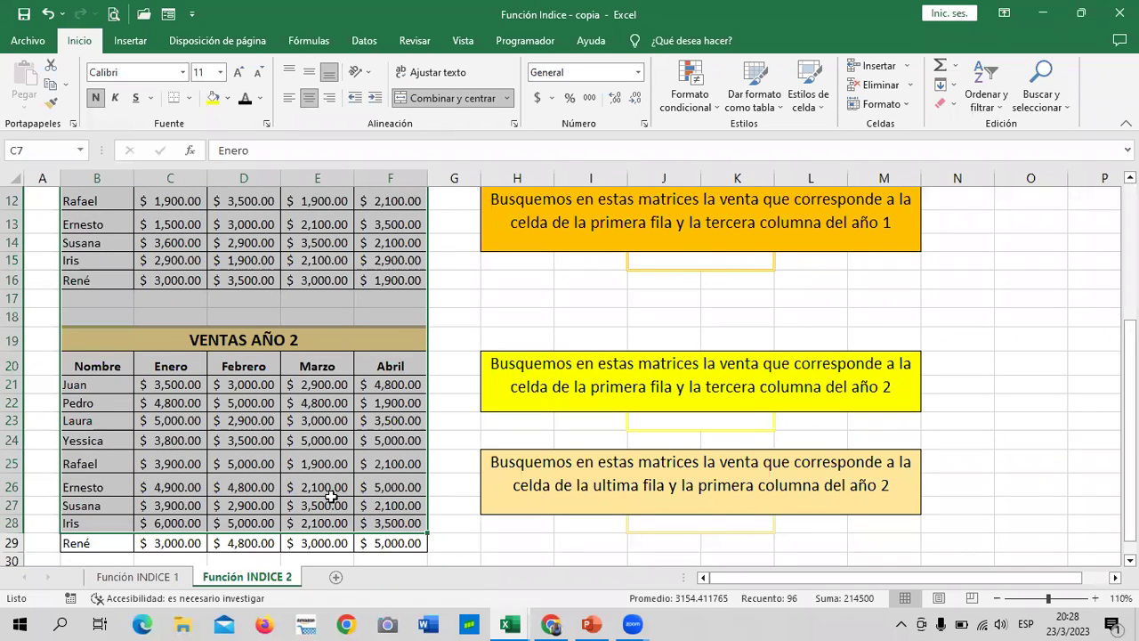
pyautogui.click(499, 293)
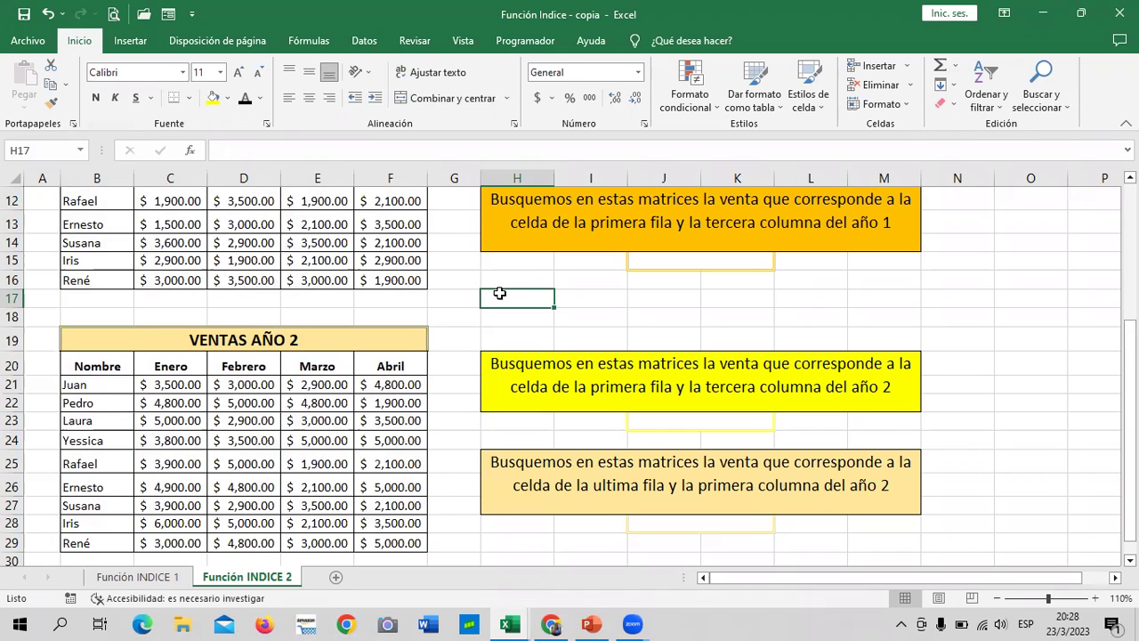
pyautogui.scroll(4, 586, 388)
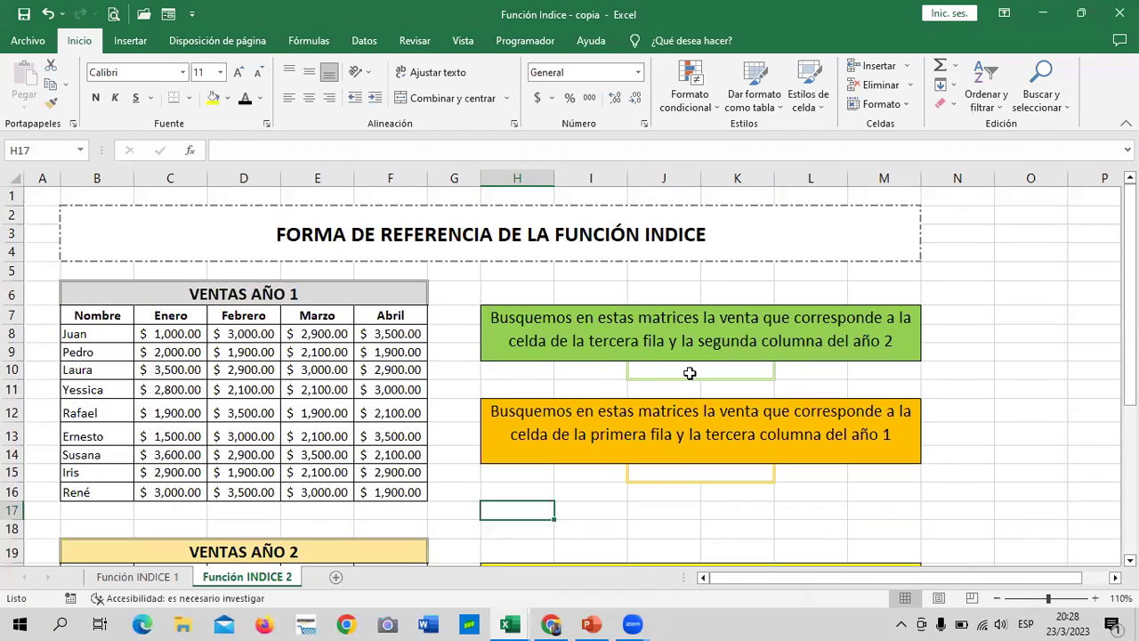
pyautogui.click(689, 372)
# - Build an INDICE formula in J10 over C8:F16 and C21:F29 with arguments 3;2;2
pyautogui.write('=')
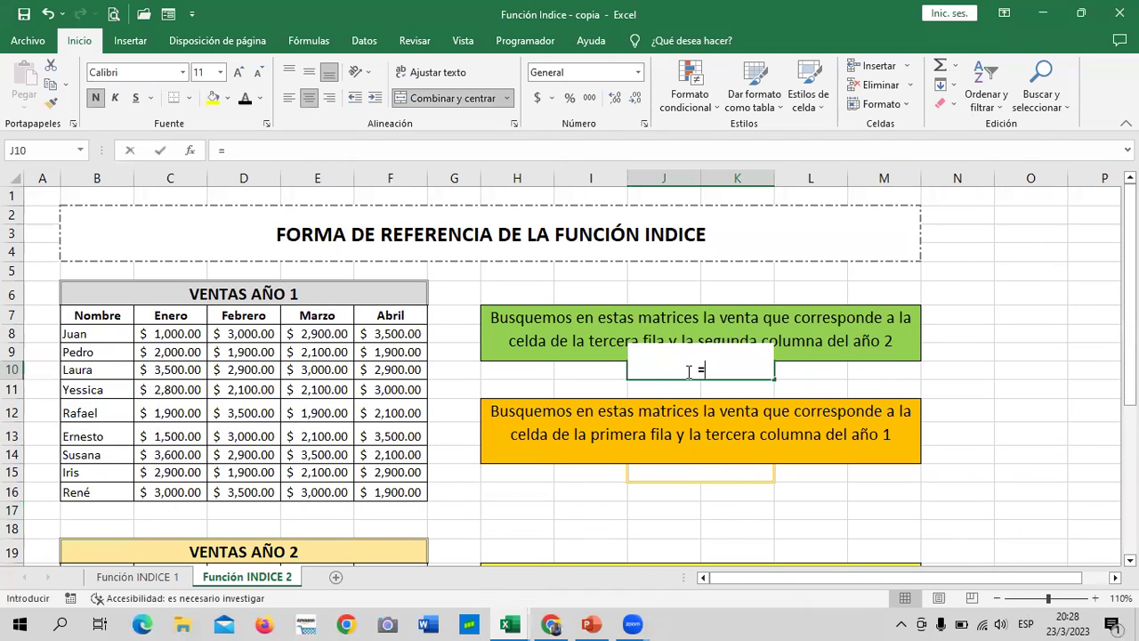
pyautogui.write('IN')
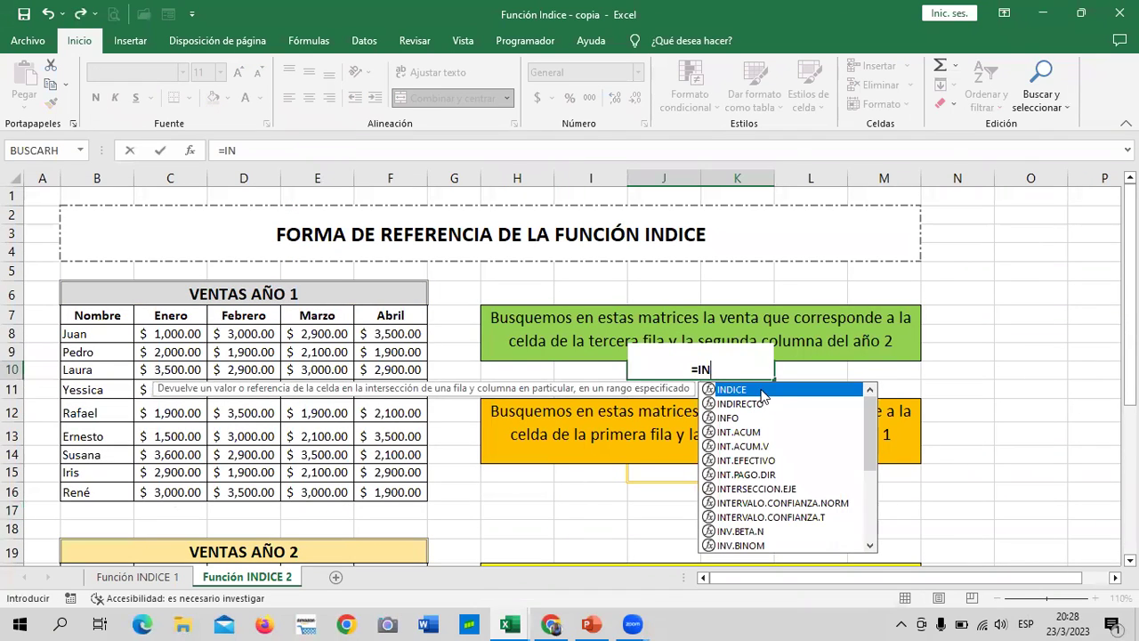
pyautogui.doubleClick(762, 389)
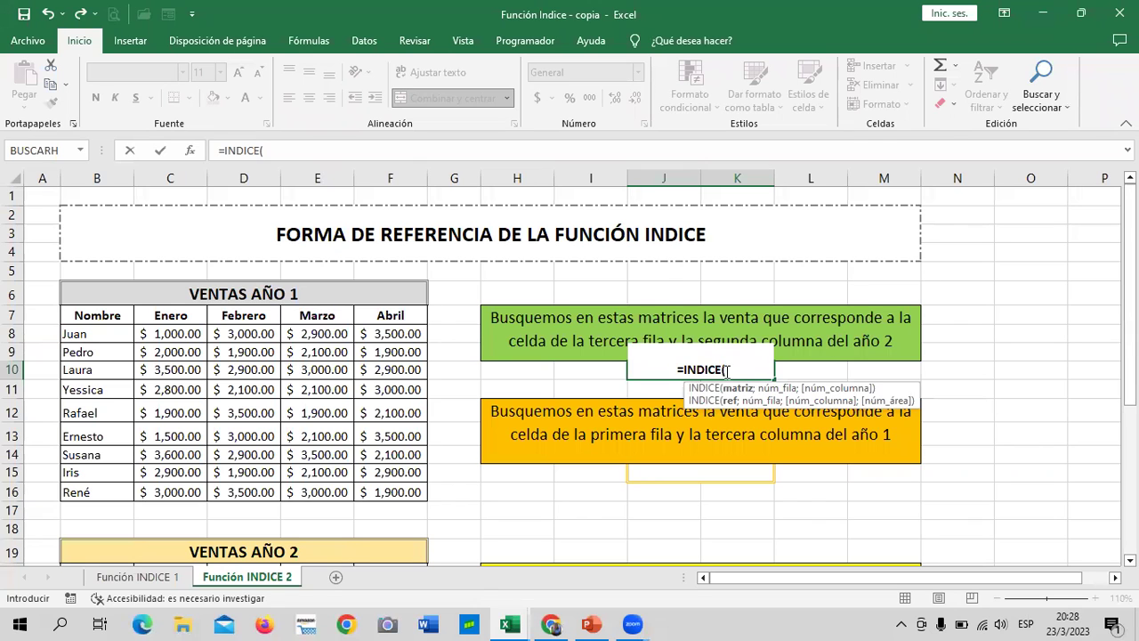
pyautogui.click(149, 334)
pyautogui.moveTo(152, 332); pyautogui.dragTo(381, 489)
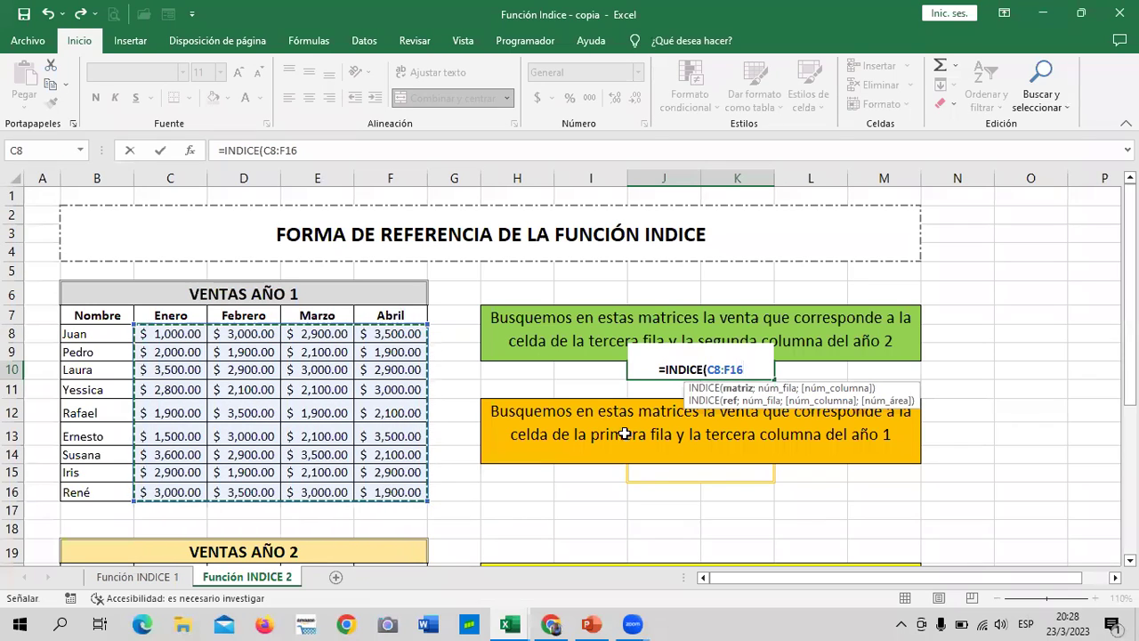
pyautogui.write(';')
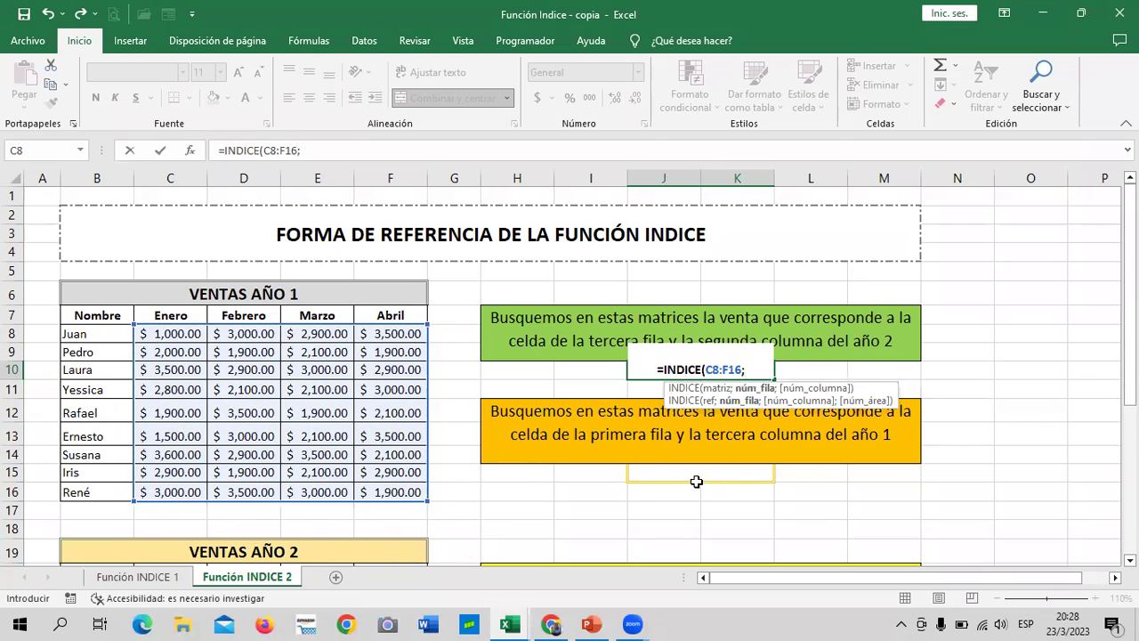
pyautogui.scroll(-2, 499, 449)
pyautogui.scroll(-2, 501, 445)
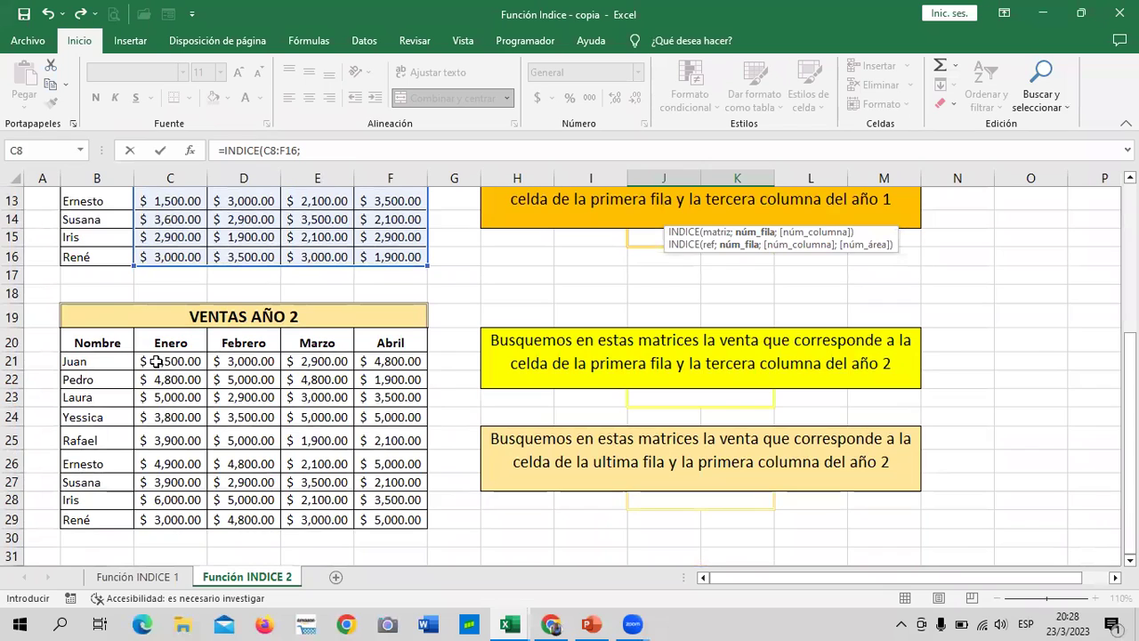
pyautogui.moveTo(158, 361); pyautogui.dragTo(392, 519)
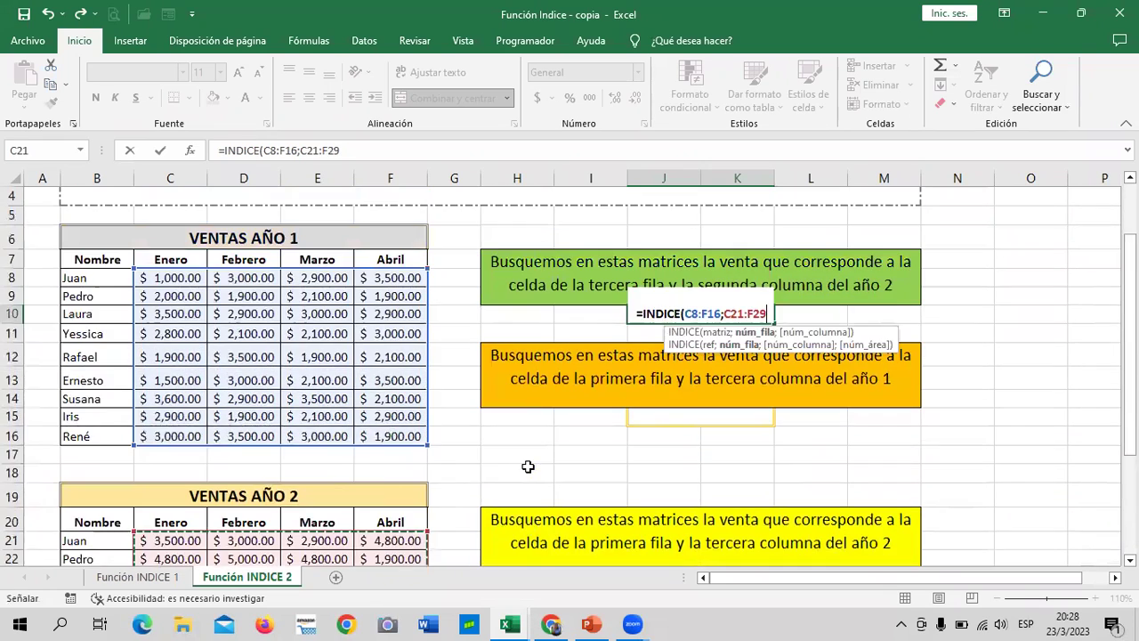
pyautogui.scroll(4, 530, 463)
pyautogui.click(397, 151)
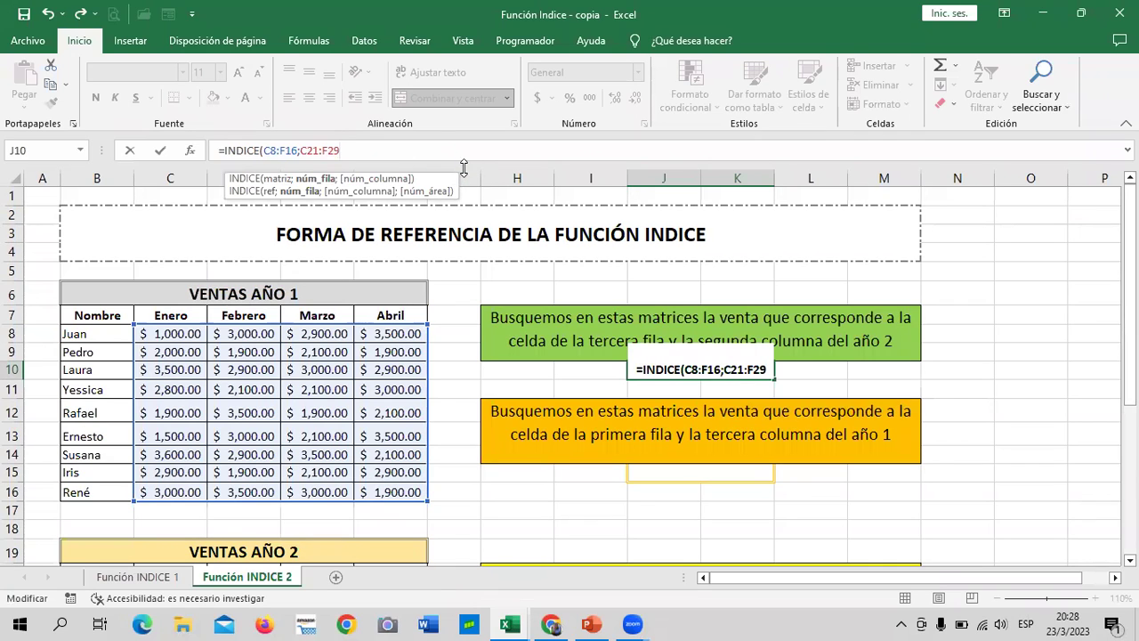
pyautogui.write(');')
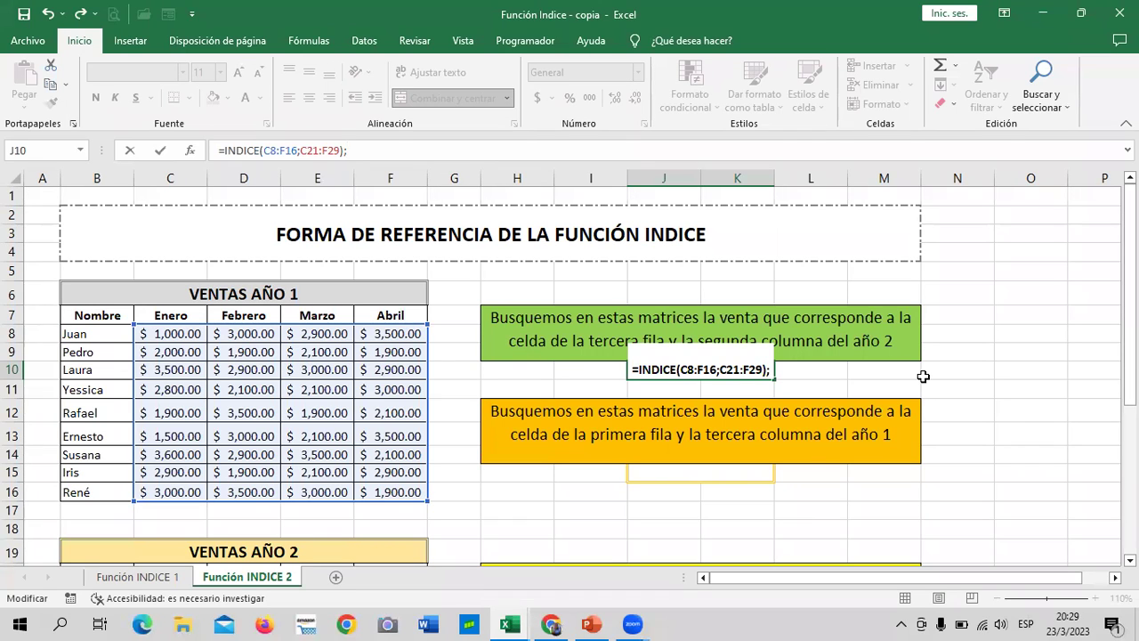
pyautogui.write('3;')
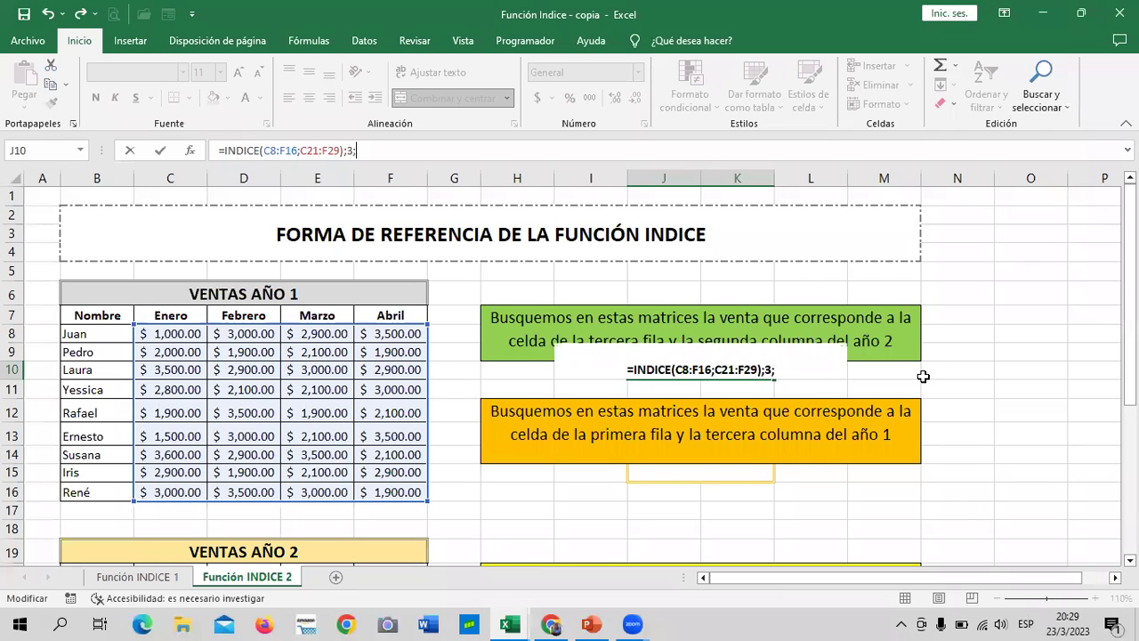
pyautogui.write('2')
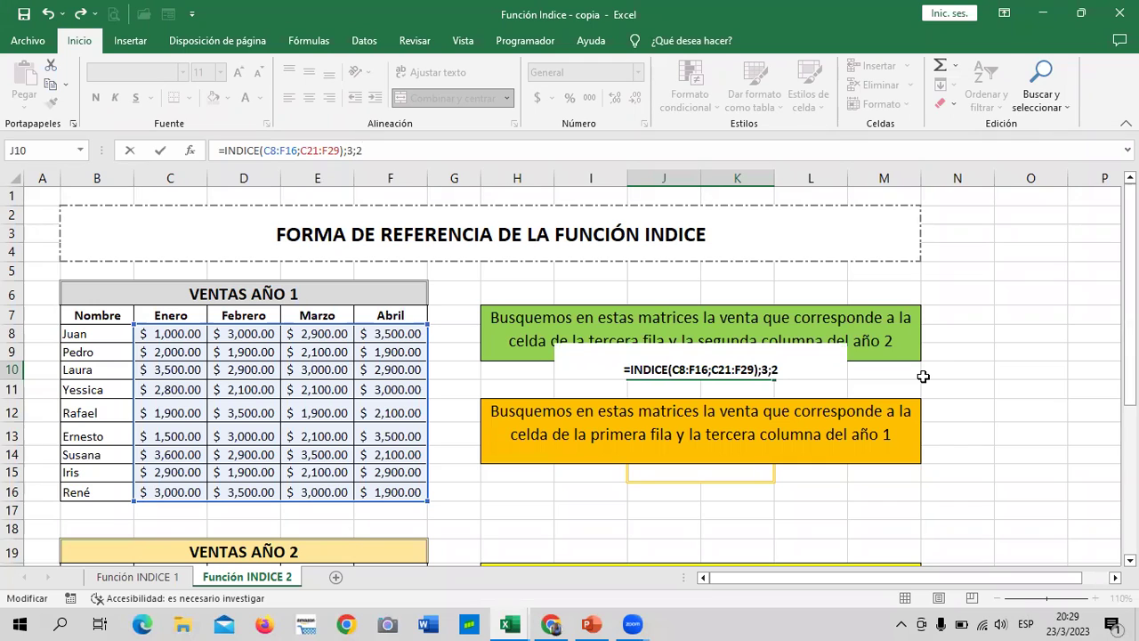
pyautogui.write(';')
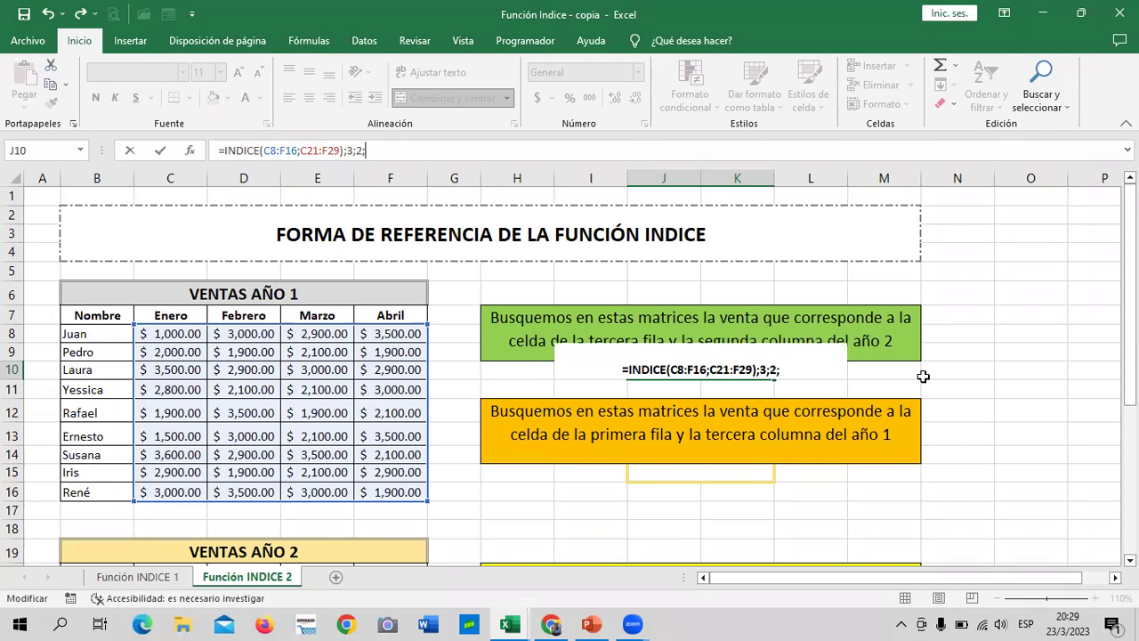
pyautogui.write('2')
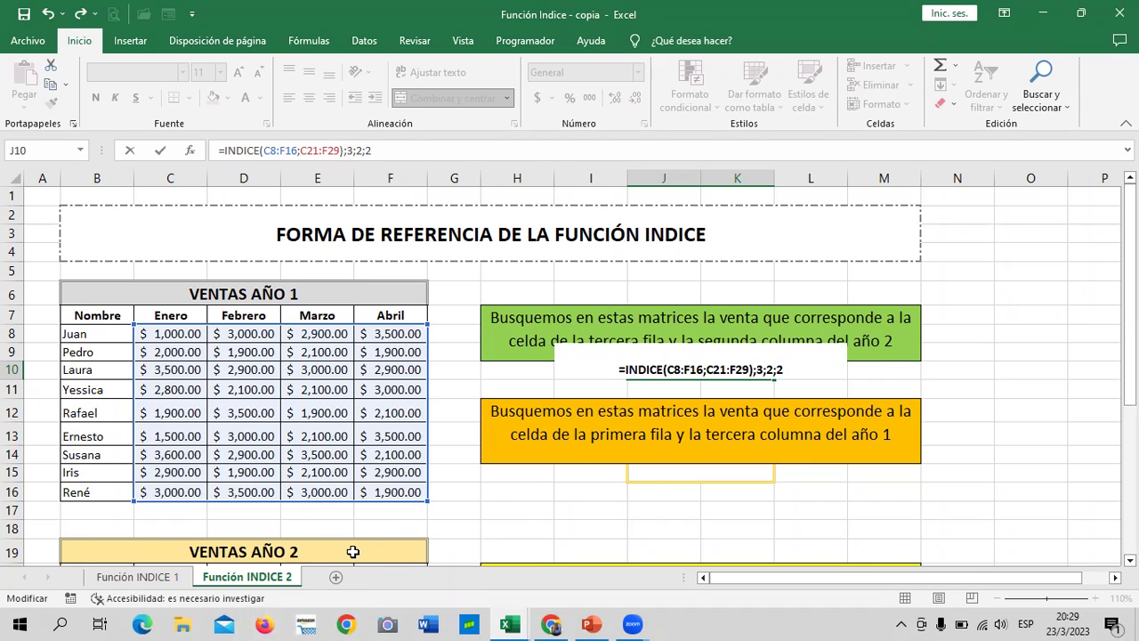
pyautogui.write(')')
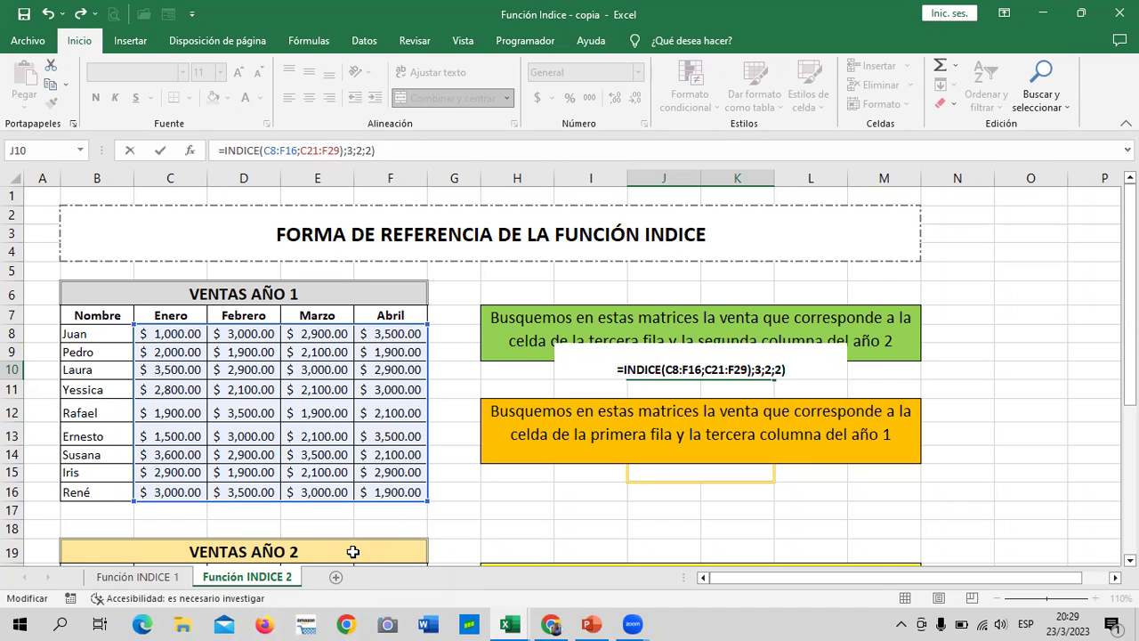
# - Fix the error by adding the missing '(' so =INDICE((C8:F16;C21:F29);3;2;2) returns 2900
pyautogui.press('Return')
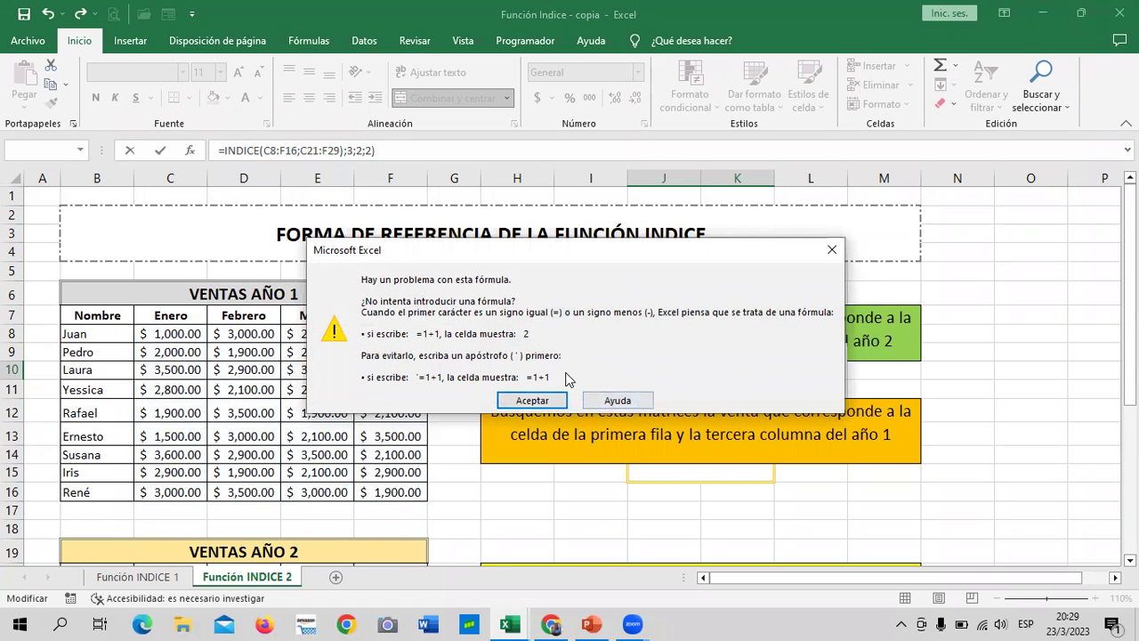
pyautogui.click(534, 402)
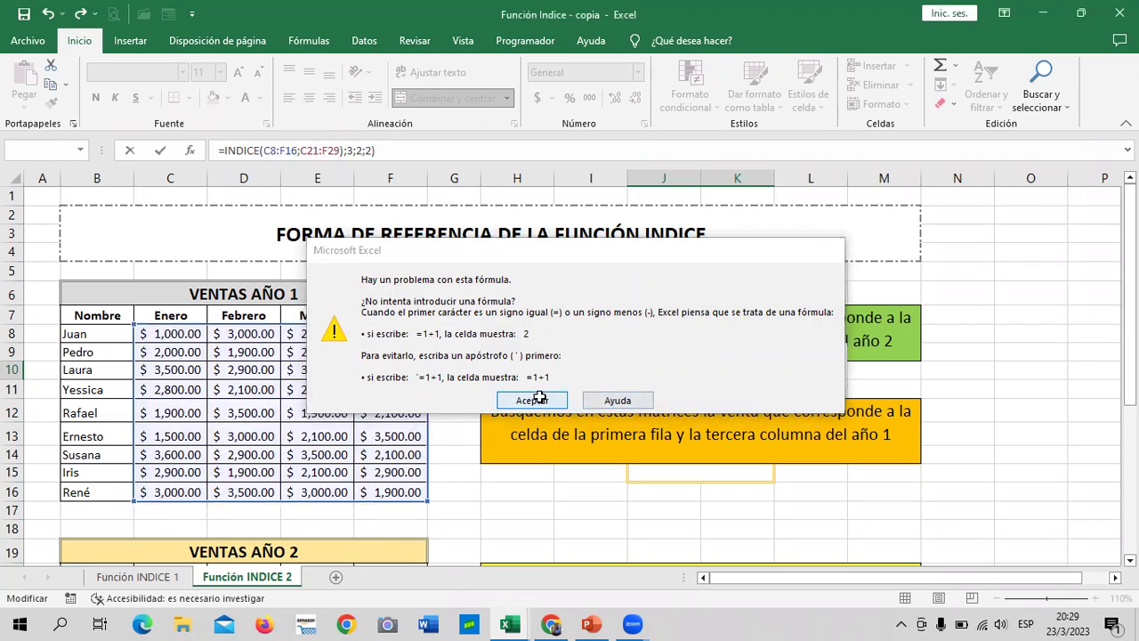
pyautogui.click(376, 151)
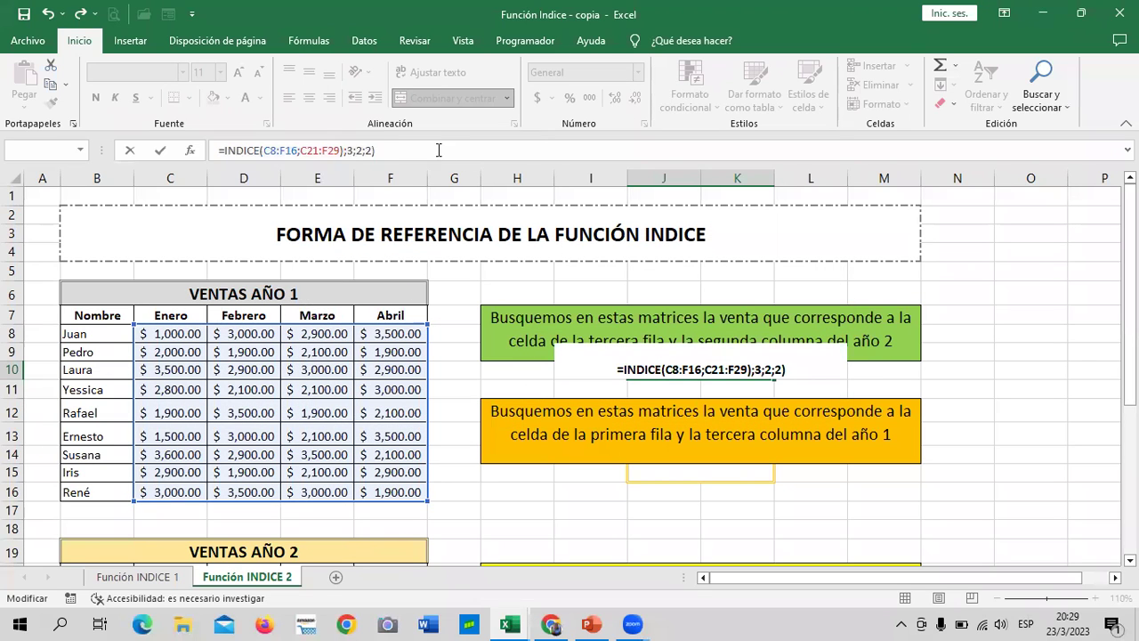
pyautogui.click(264, 151)
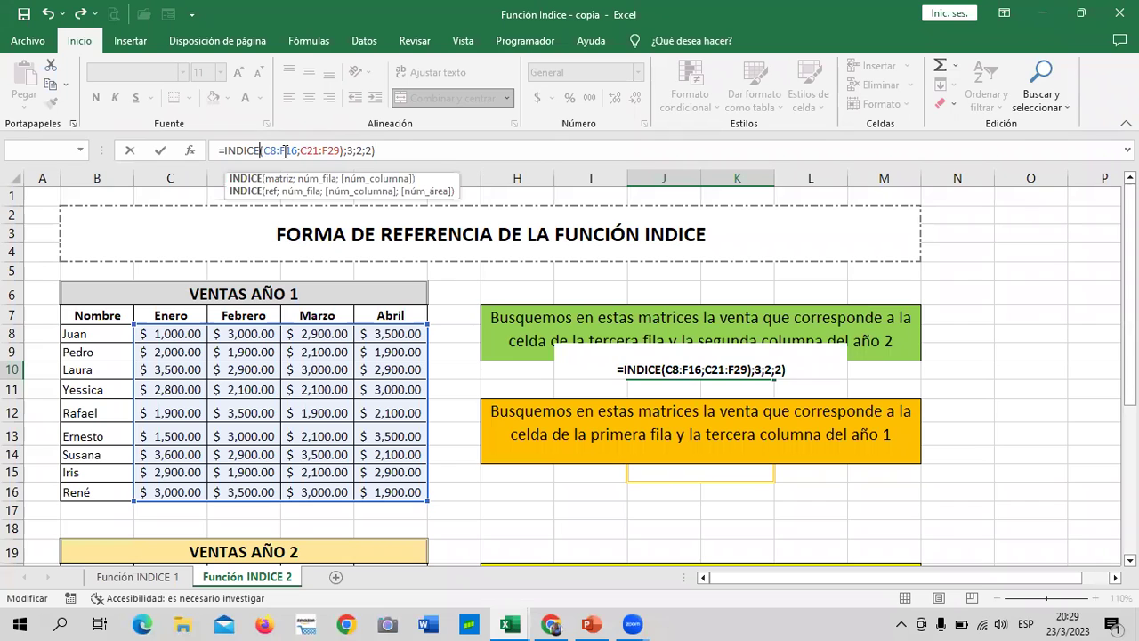
pyautogui.write('(')
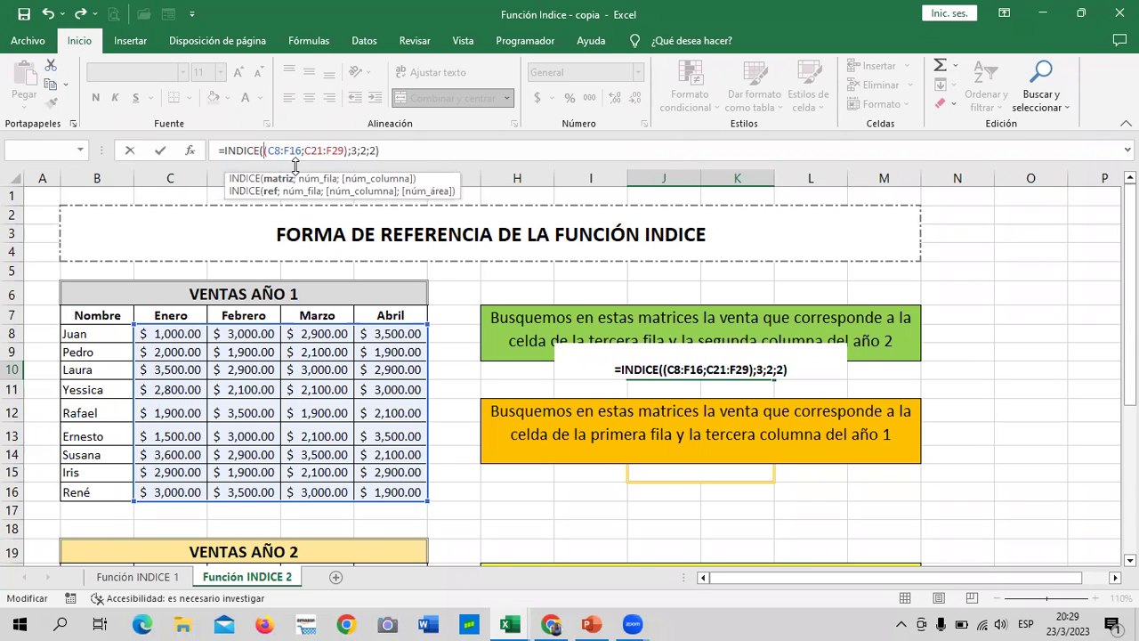
pyautogui.press('Return')
pyautogui.click(1025, 371)
pyautogui.click(675, 370)
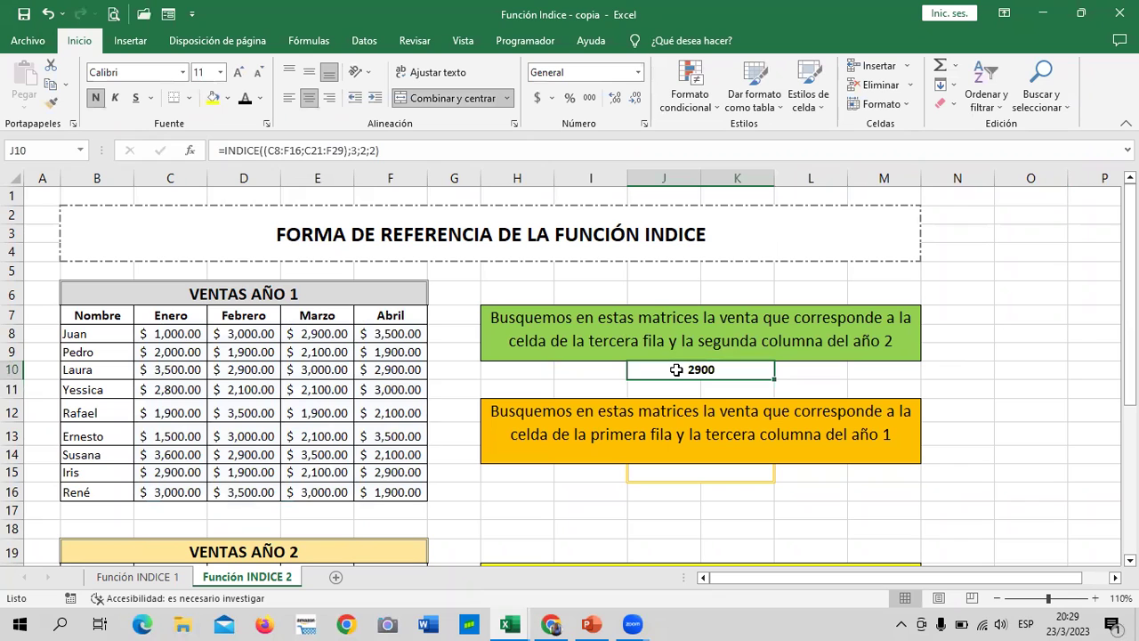
# - Fill Laura's year-2 Febrero sale of $2,900.00 in D23 with green
pyautogui.scroll(-2, 383, 430)
pyautogui.scroll(-1, 383, 427)
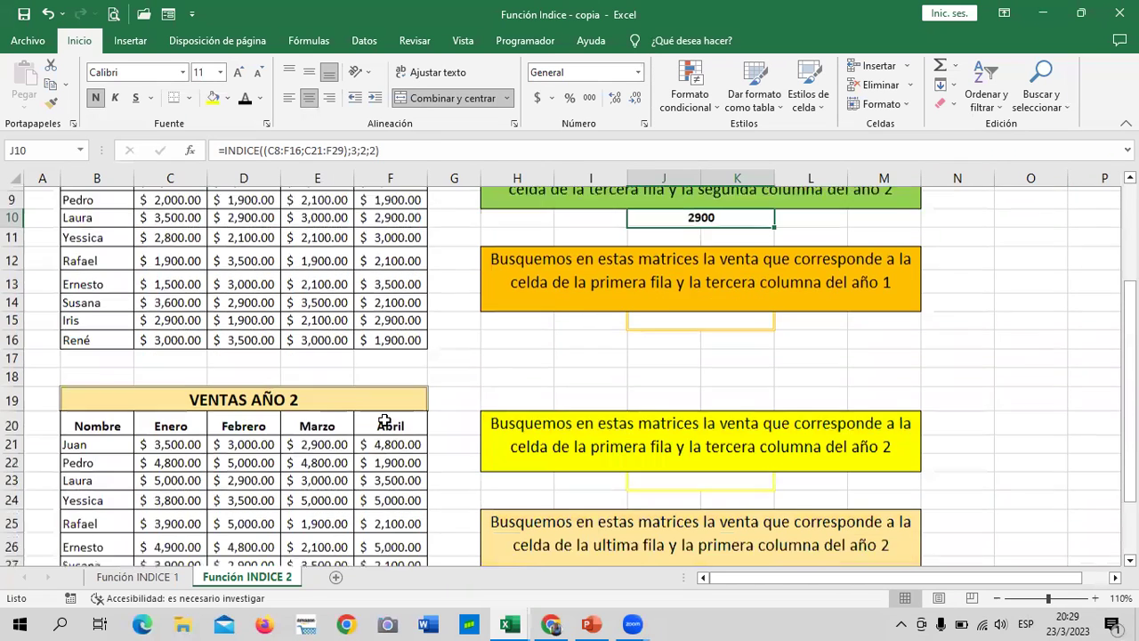
pyautogui.scroll(-2, 384, 418)
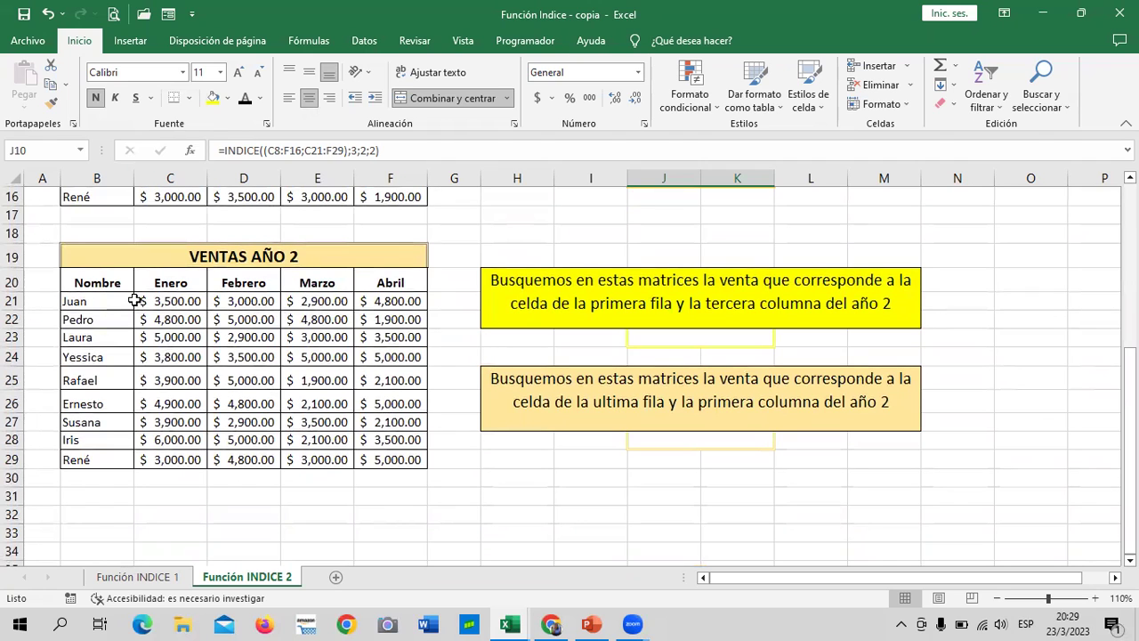
pyautogui.click(29, 319)
pyautogui.click(36, 337)
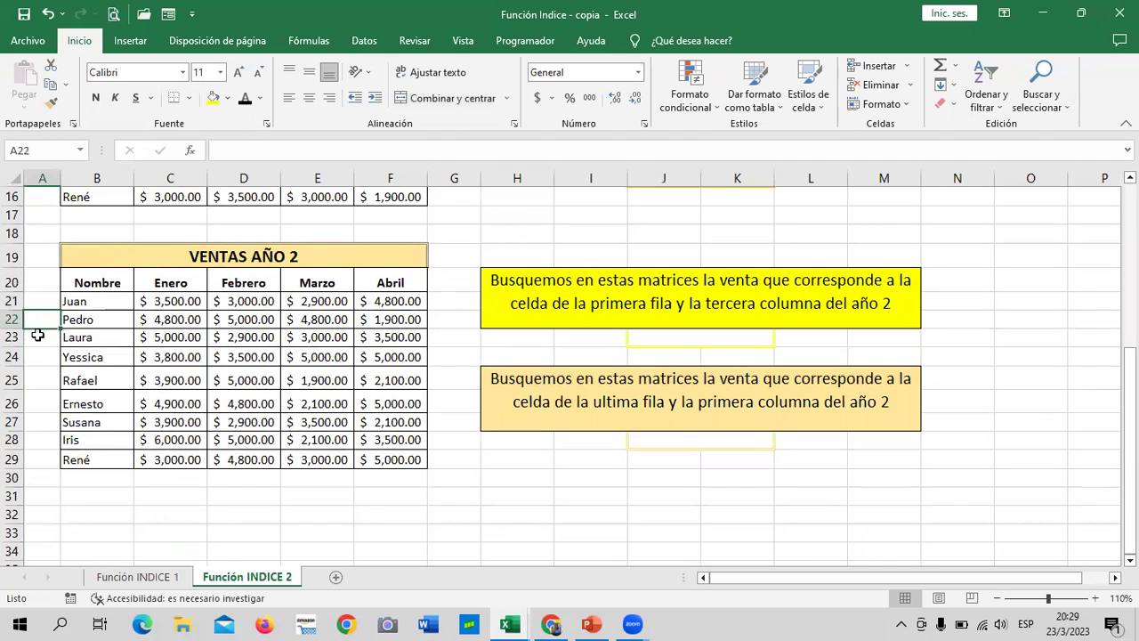
pyautogui.click(246, 338)
pyautogui.scroll(1, 581, 408)
pyautogui.scroll(2, 583, 408)
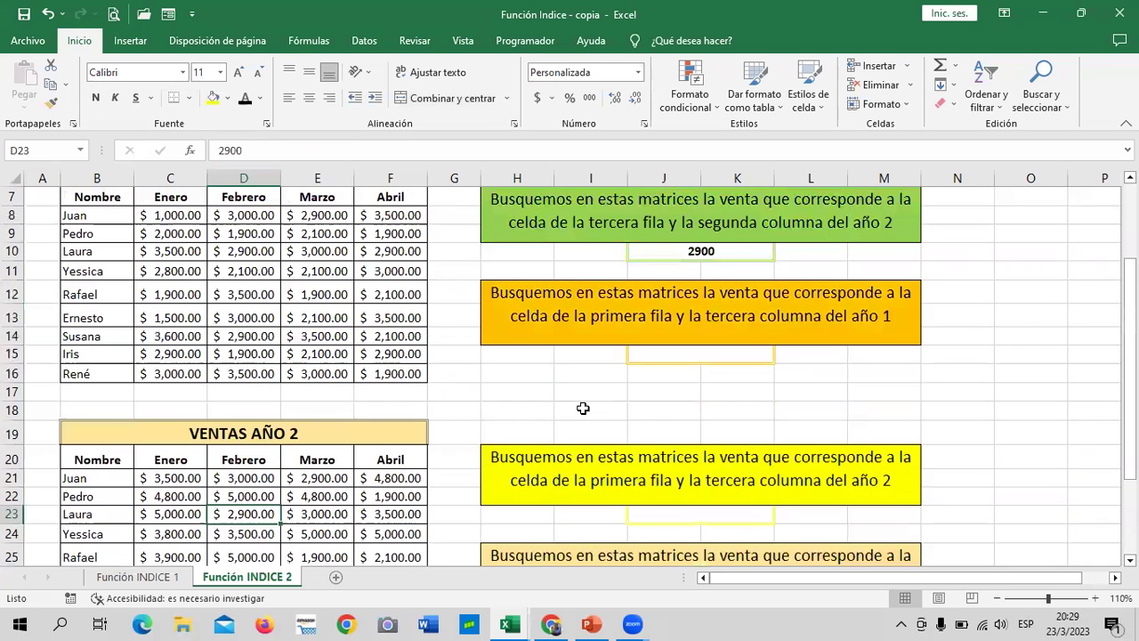
pyautogui.scroll(-1, 583, 408)
pyautogui.scroll(-1, 583, 402)
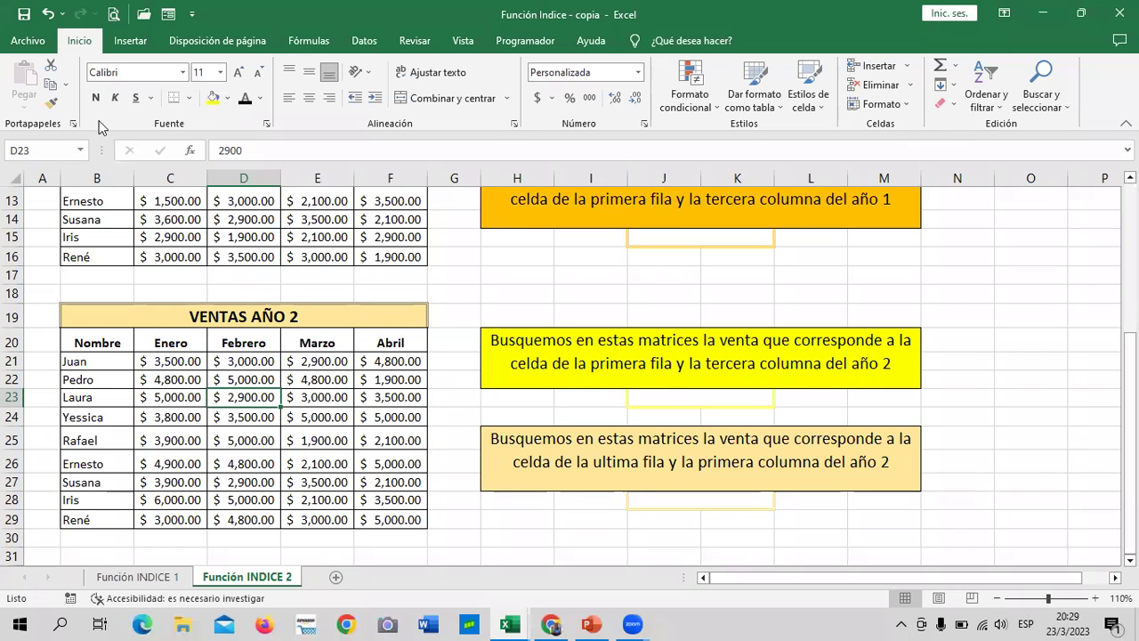
pyautogui.click(229, 98)
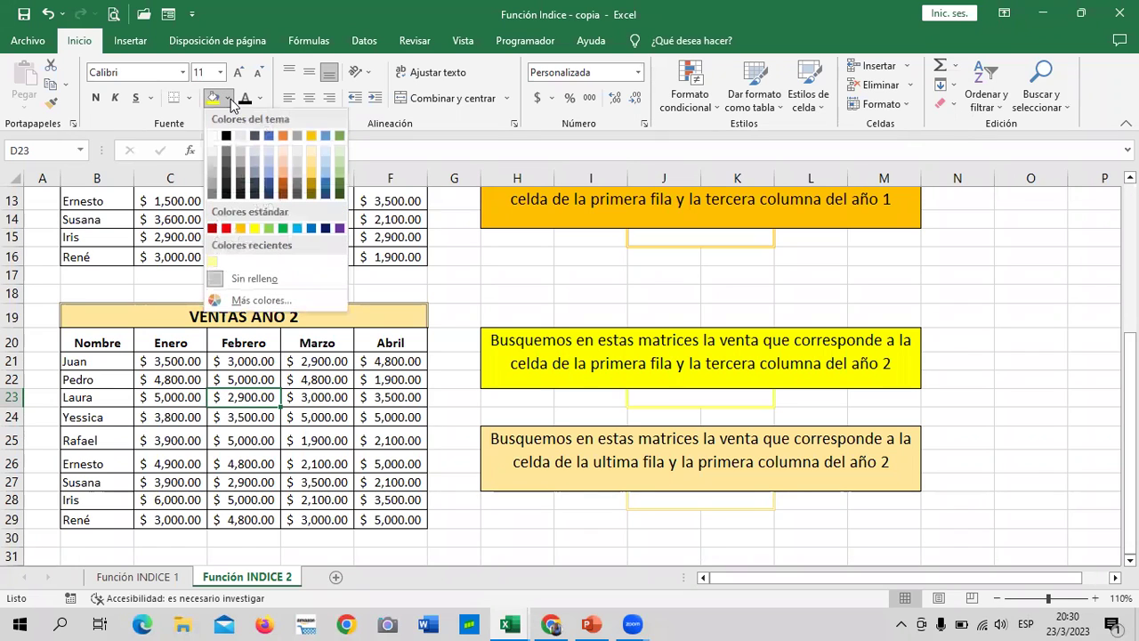
pyautogui.click(342, 137)
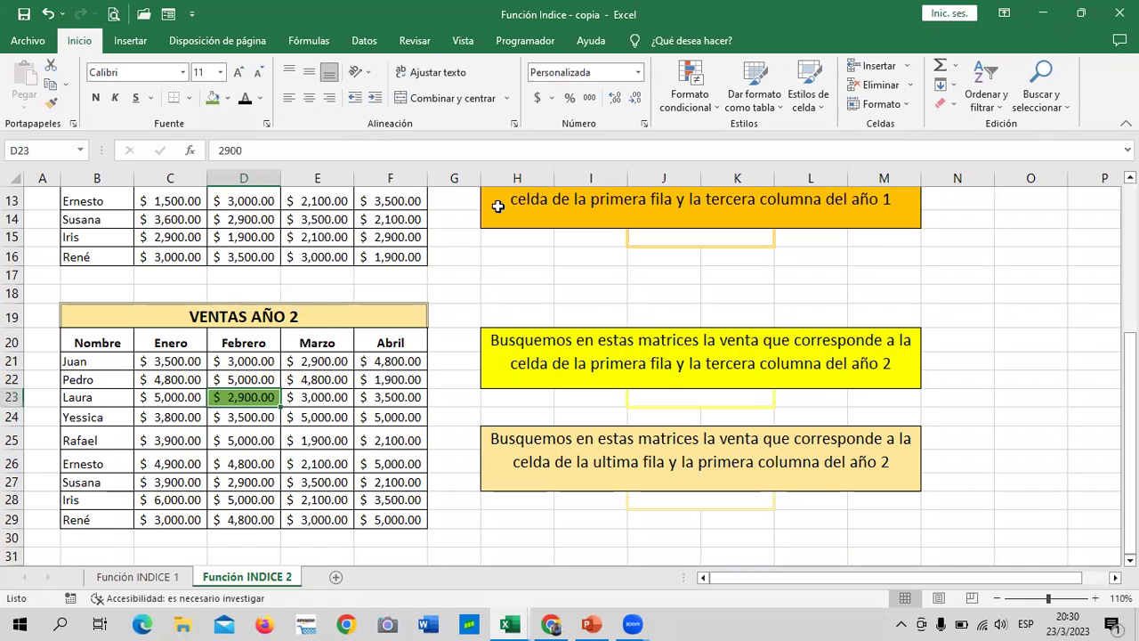
pyautogui.scroll(3, 971, 412)
pyautogui.click(970, 405)
pyautogui.click(807, 292)
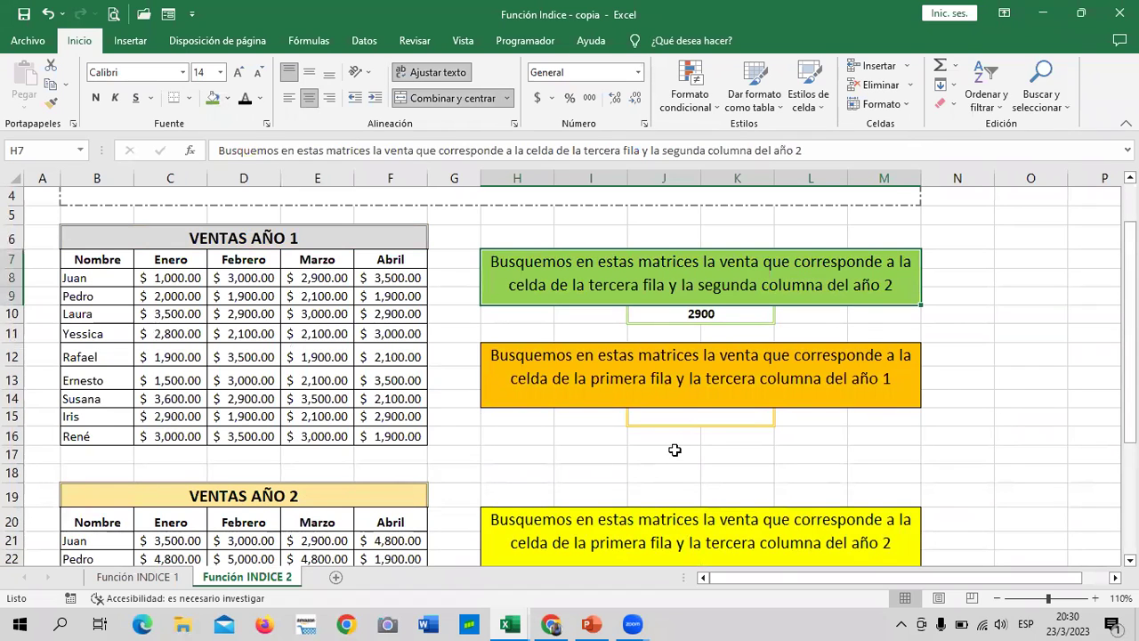
# - In J15, type =INDICE((C8:F16;C21:F29); referencing both yearly sales ranges
pyautogui.click(1020, 445)
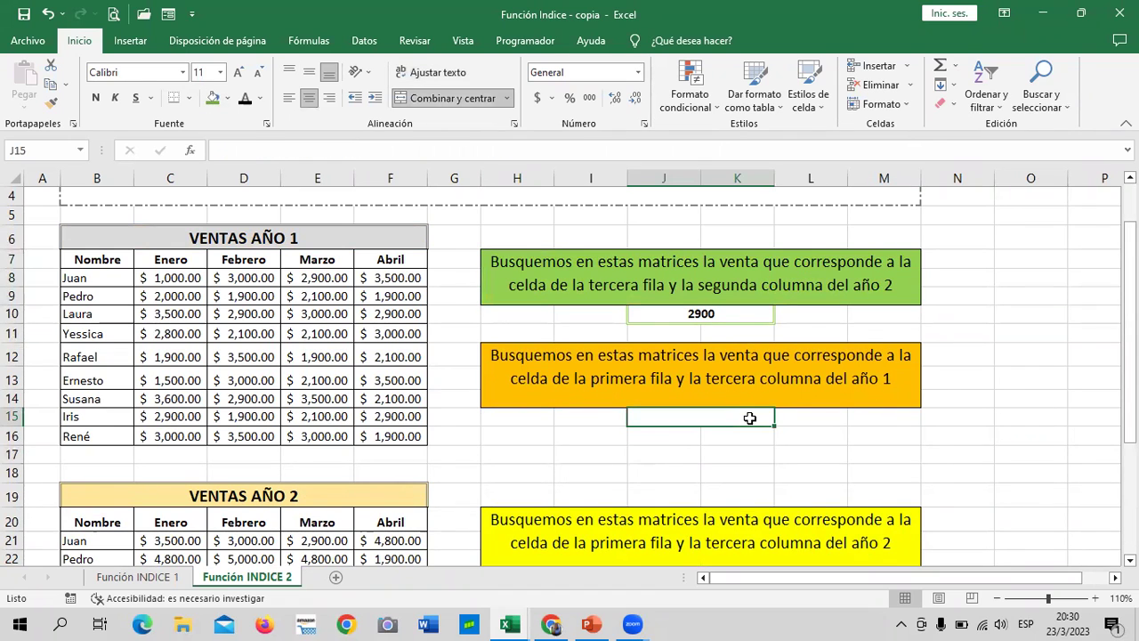
pyautogui.write('=INDI')
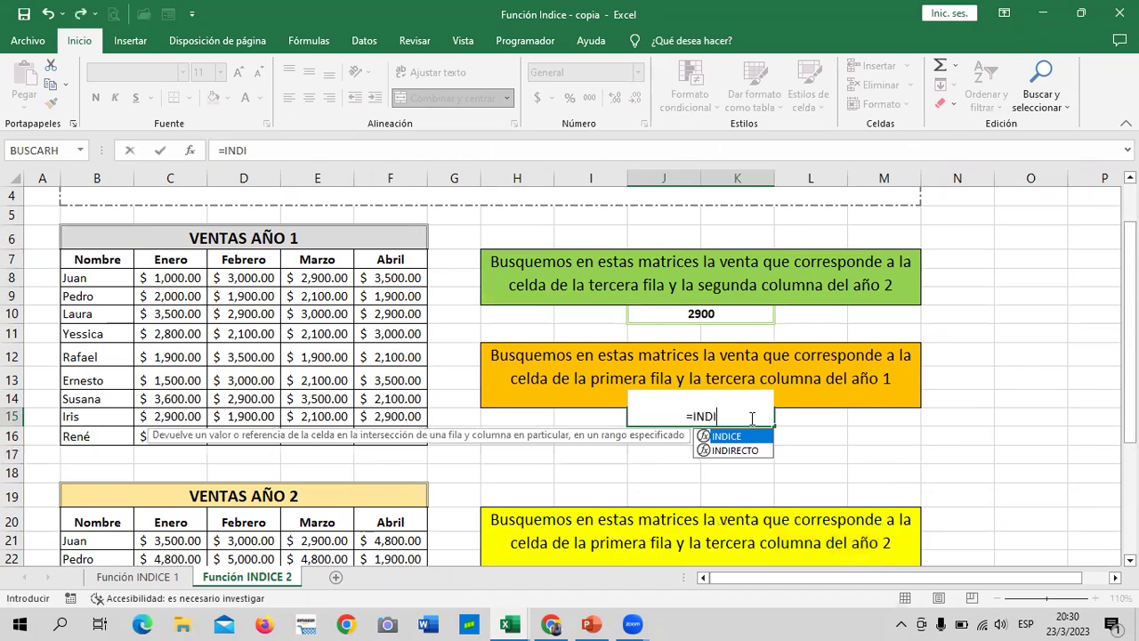
pyautogui.doubleClick(764, 435)
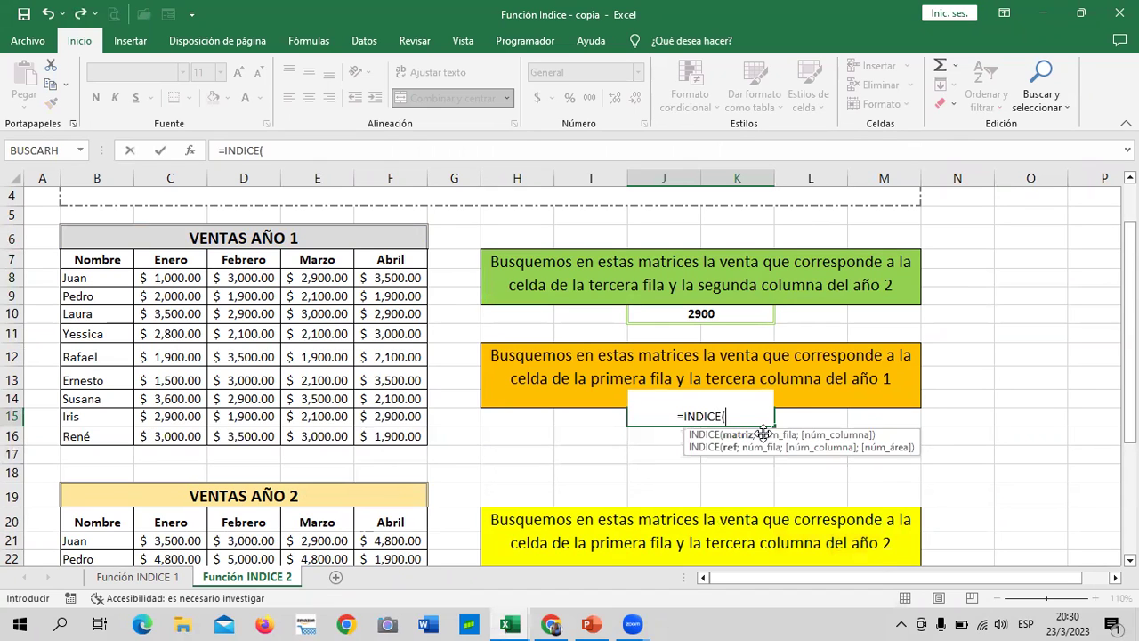
pyautogui.write('(')
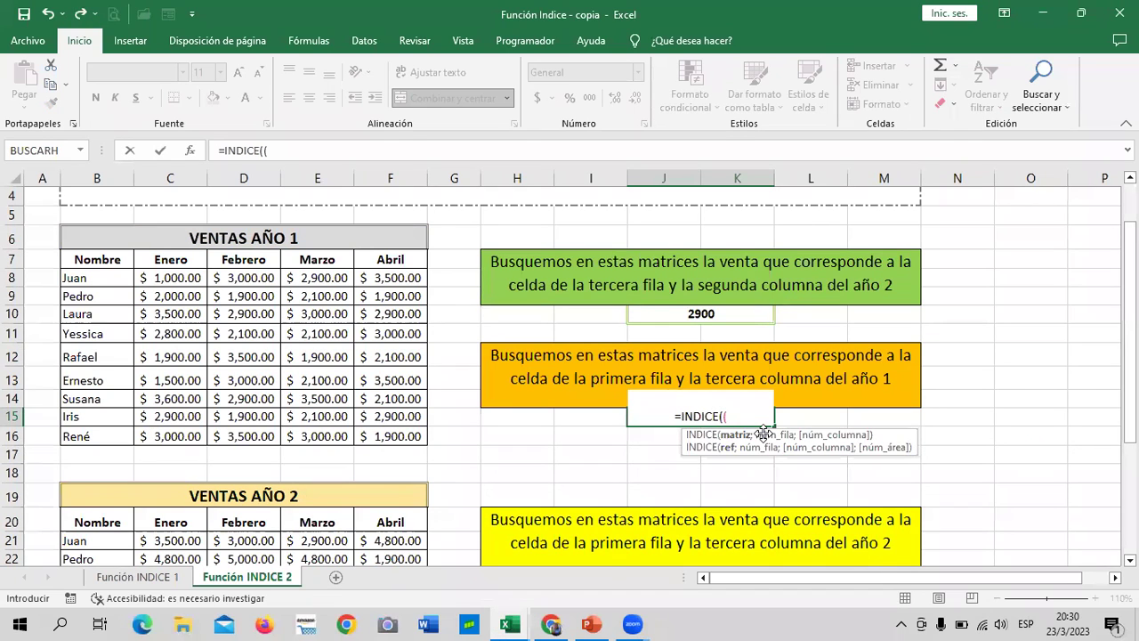
pyautogui.moveTo(183, 277); pyautogui.dragTo(368, 430)
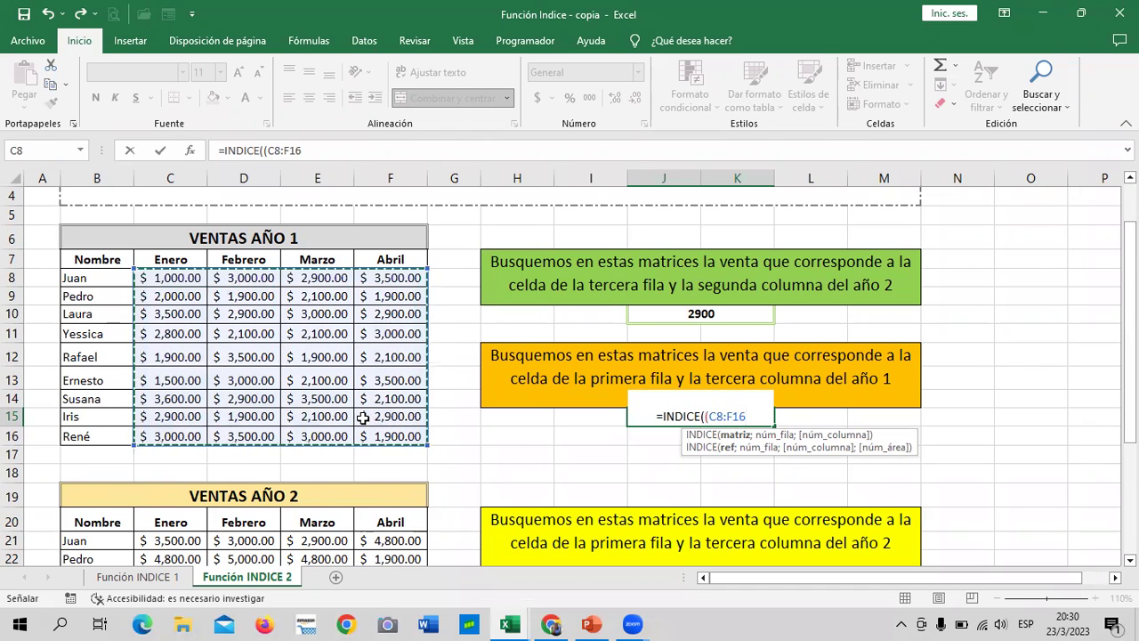
pyautogui.write(';')
pyautogui.scroll(-3, 214, 407)
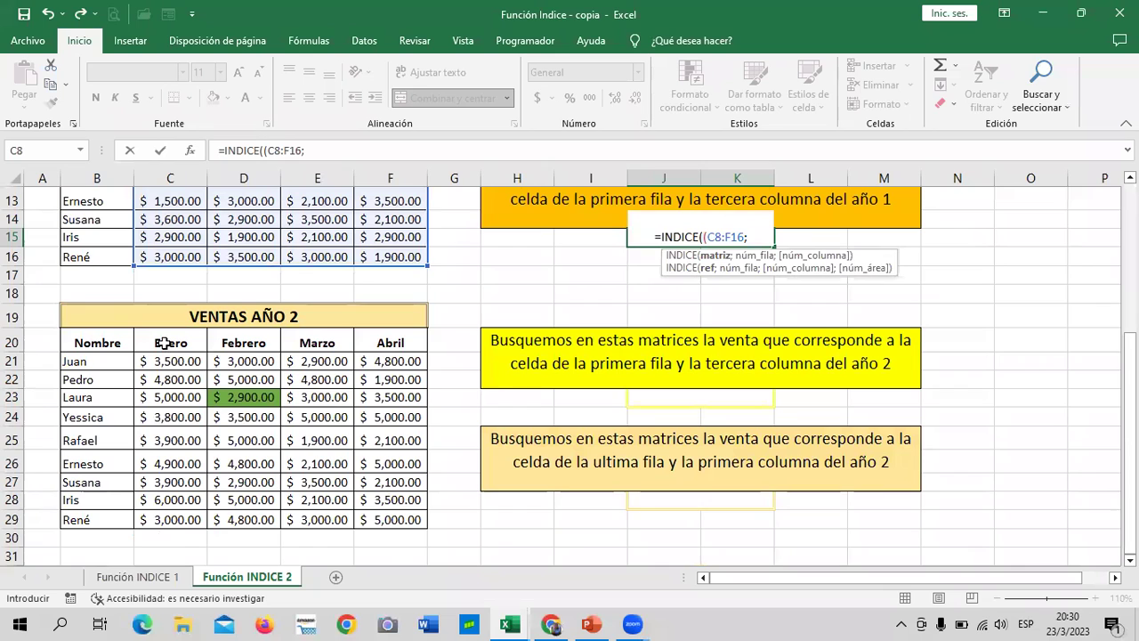
pyautogui.moveTo(157, 354); pyautogui.dragTo(411, 519)
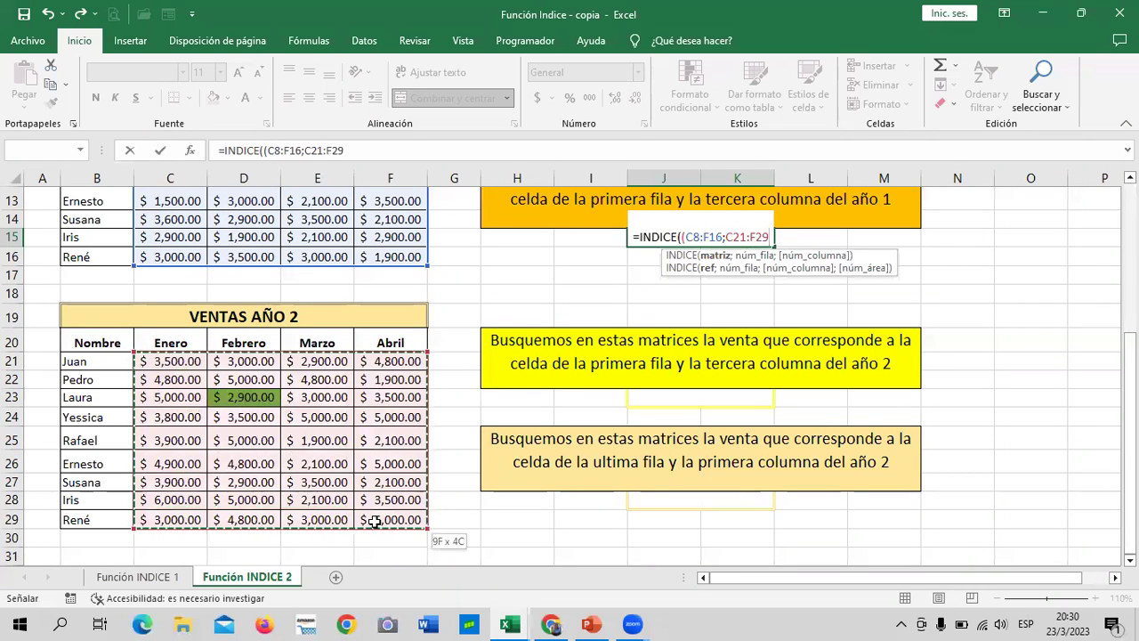
pyautogui.click(389, 154)
pyautogui.write(')')
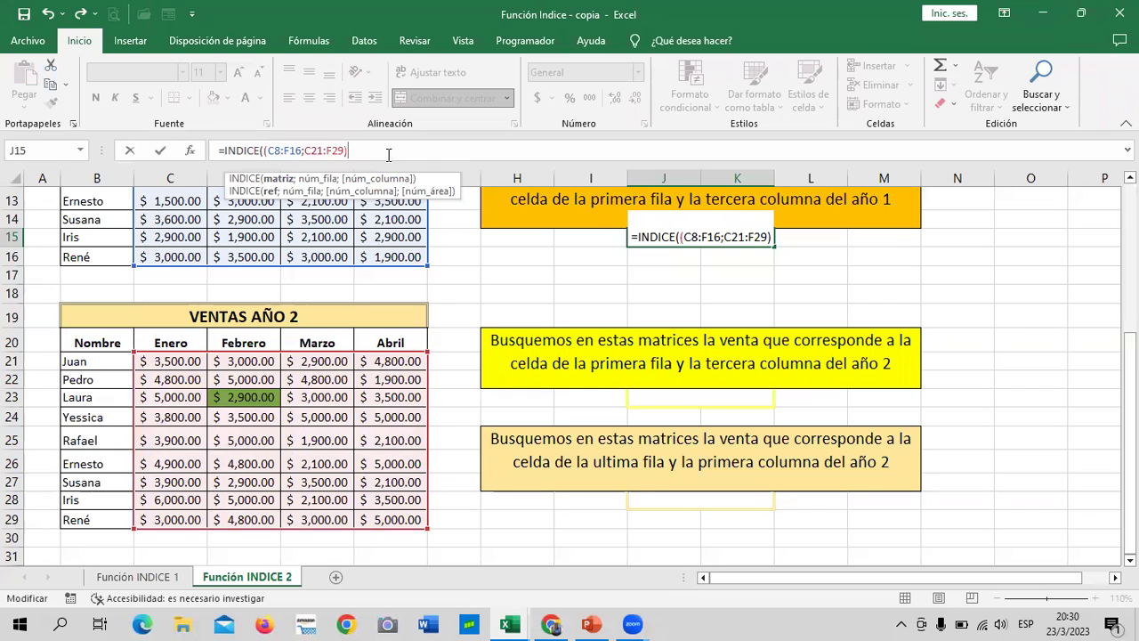
pyautogui.write(';')
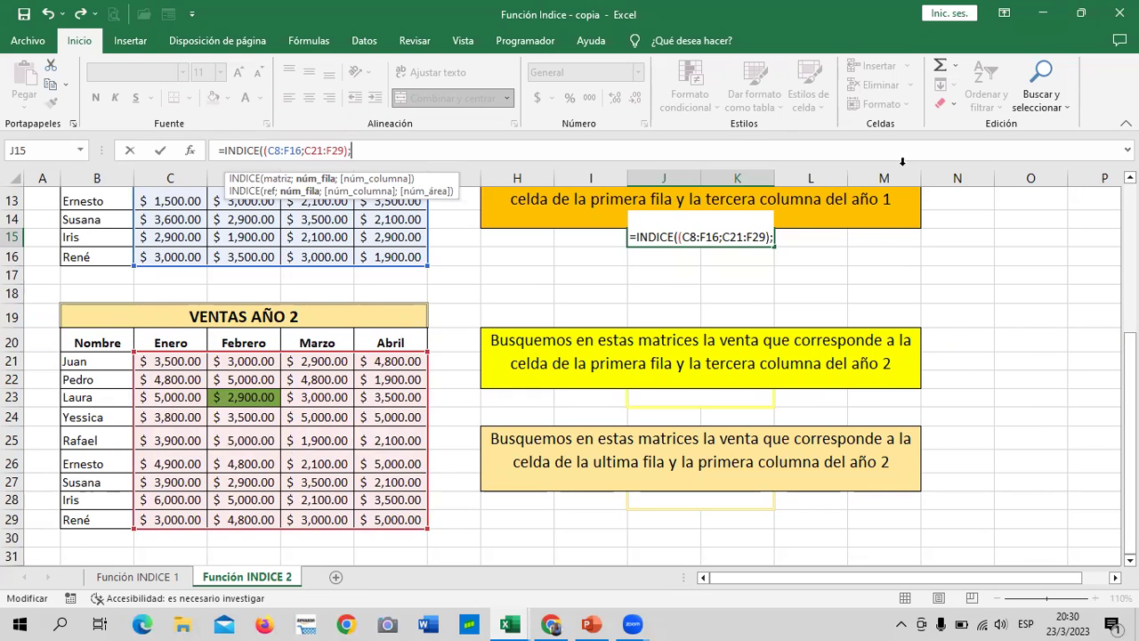
pyautogui.scroll(1, 730, 331)
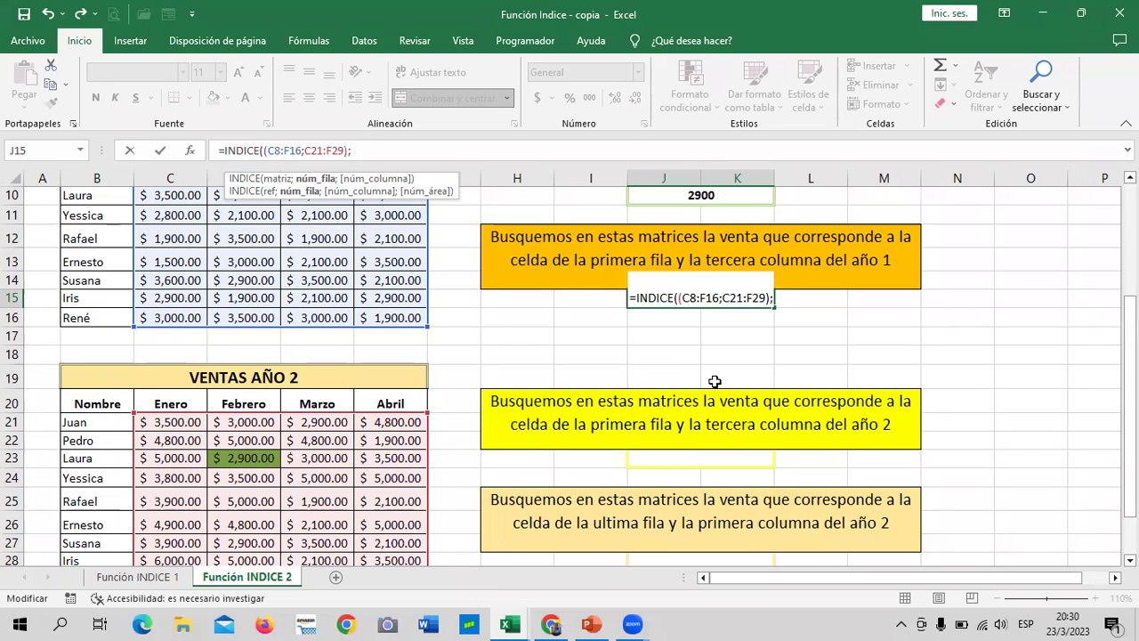
# - Complete J15 as =INDICE((C8:F16;C21:F29);1;3;1) so it returns 2900
pyautogui.write('1;')
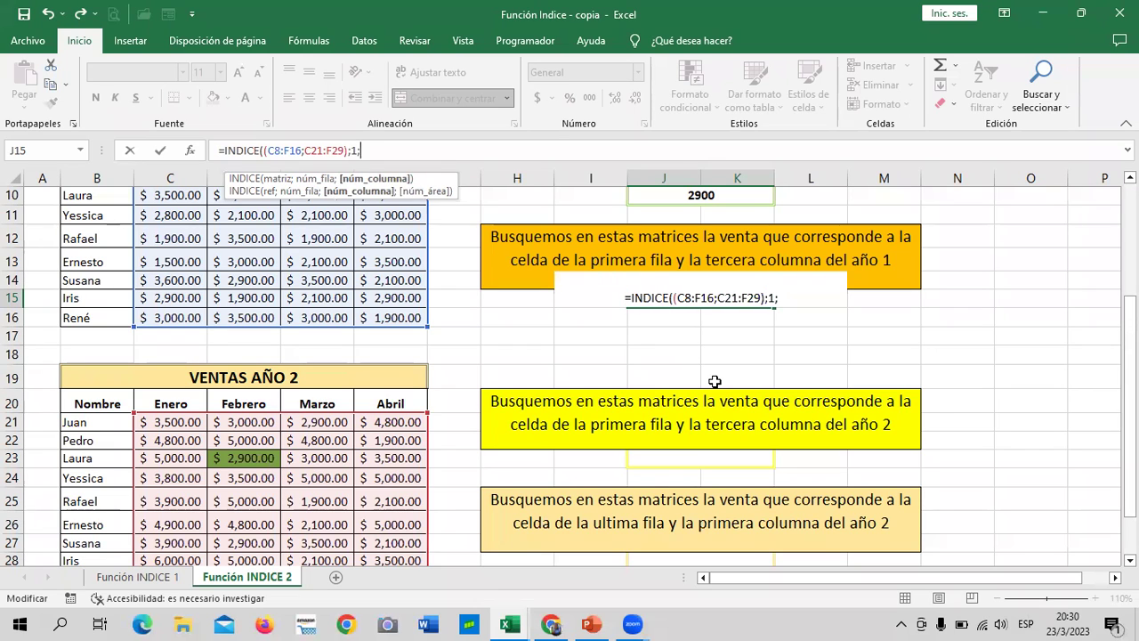
pyautogui.write('3')
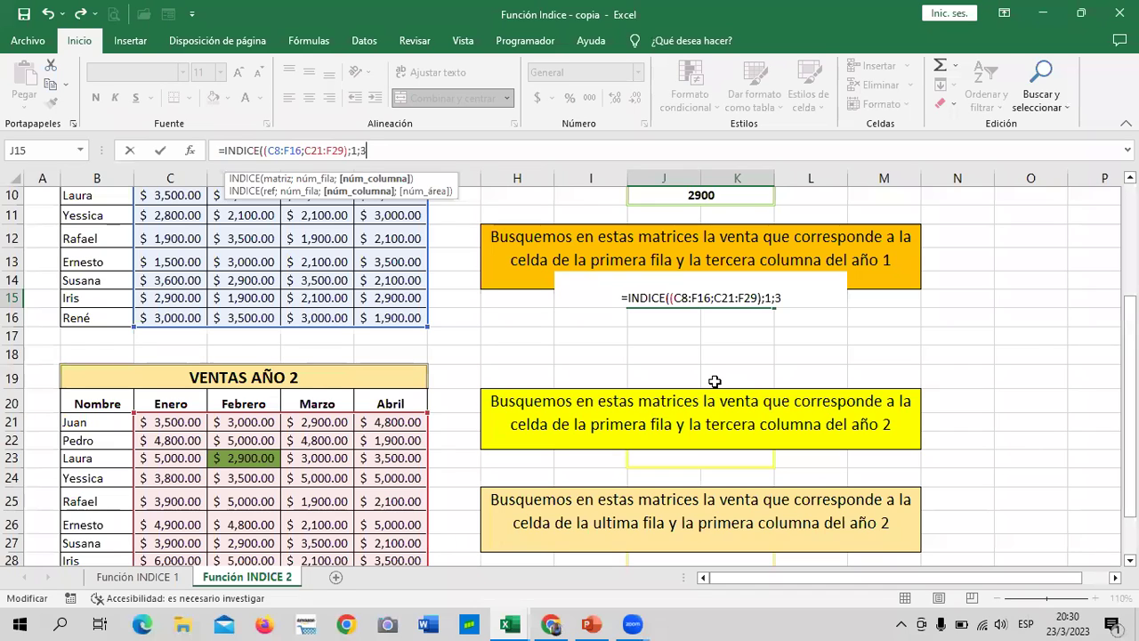
pyautogui.write(';')
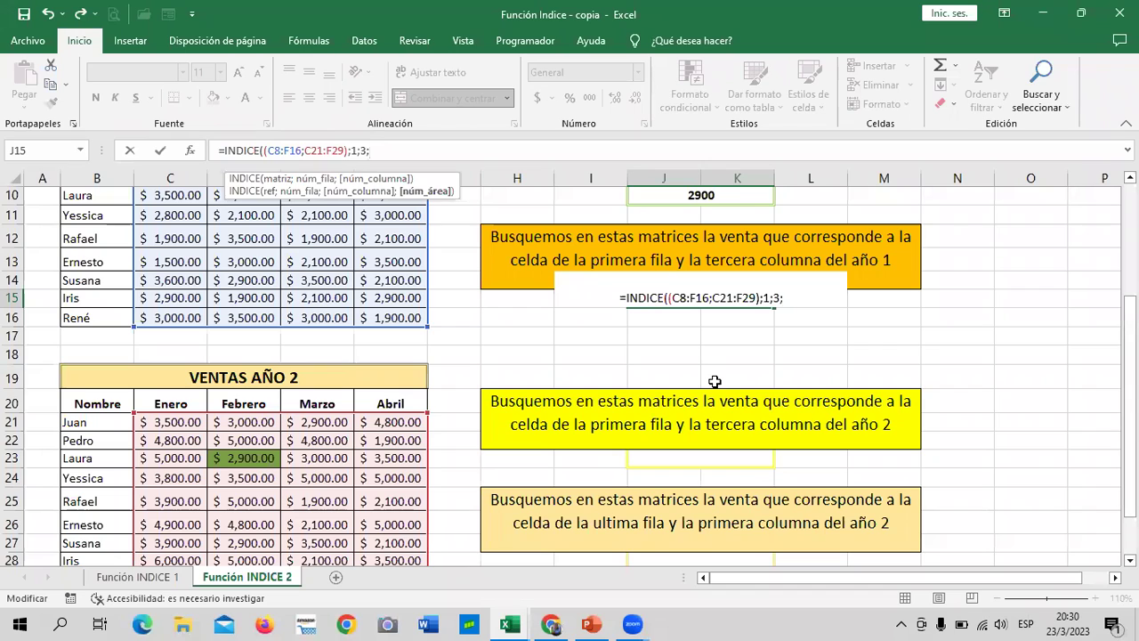
pyautogui.write('1')
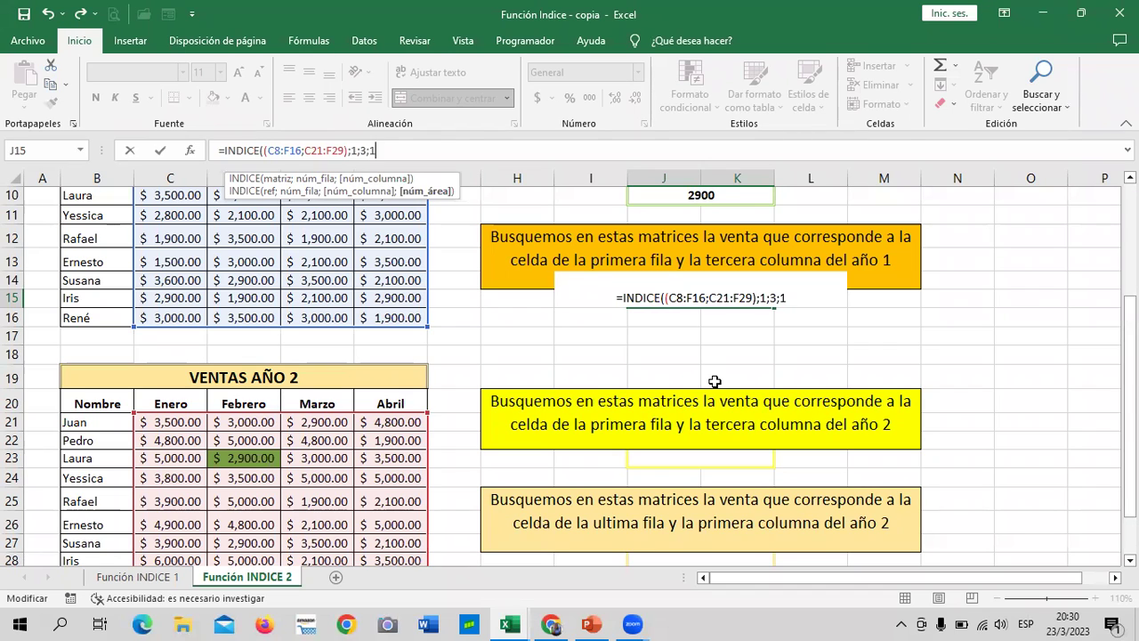
pyautogui.write(')')
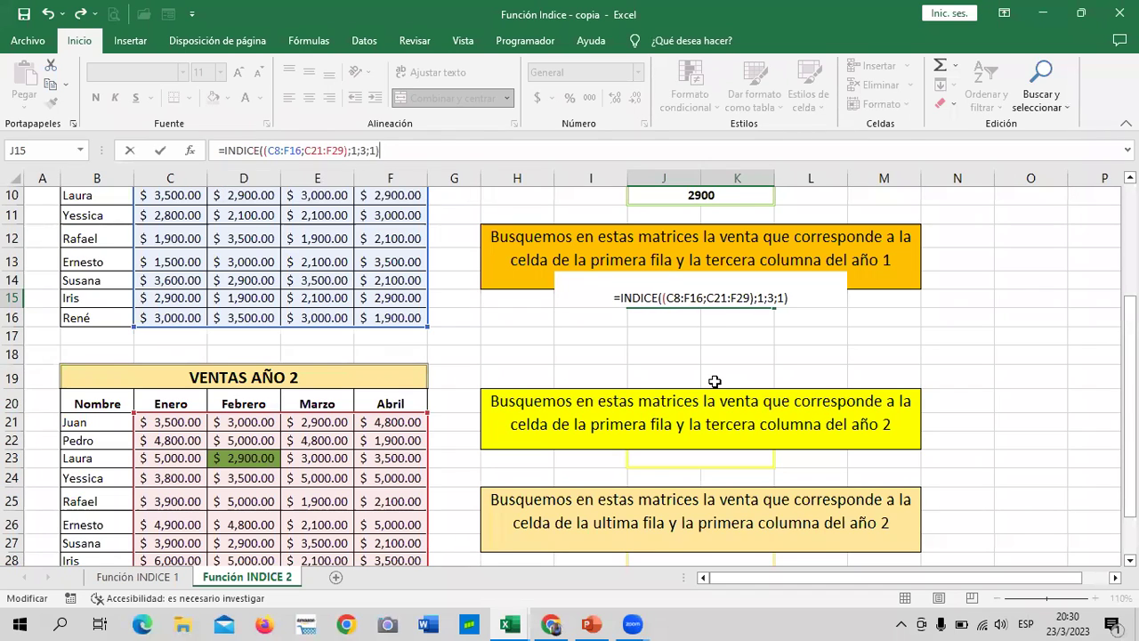
pyautogui.press('Return')
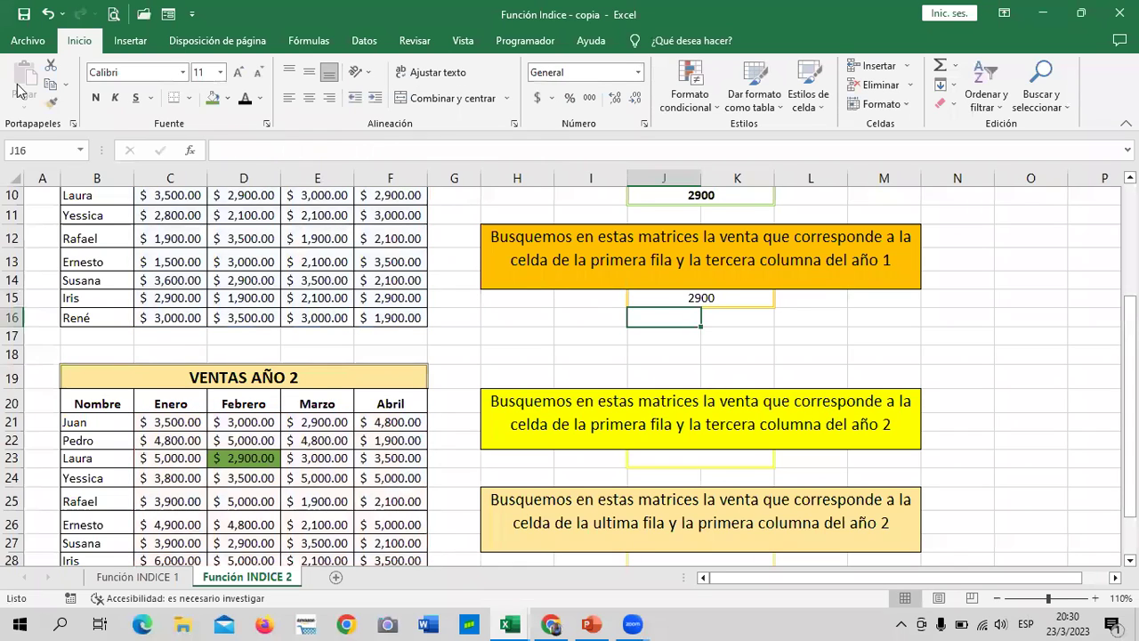
pyautogui.click(809, 333)
pyautogui.click(746, 299)
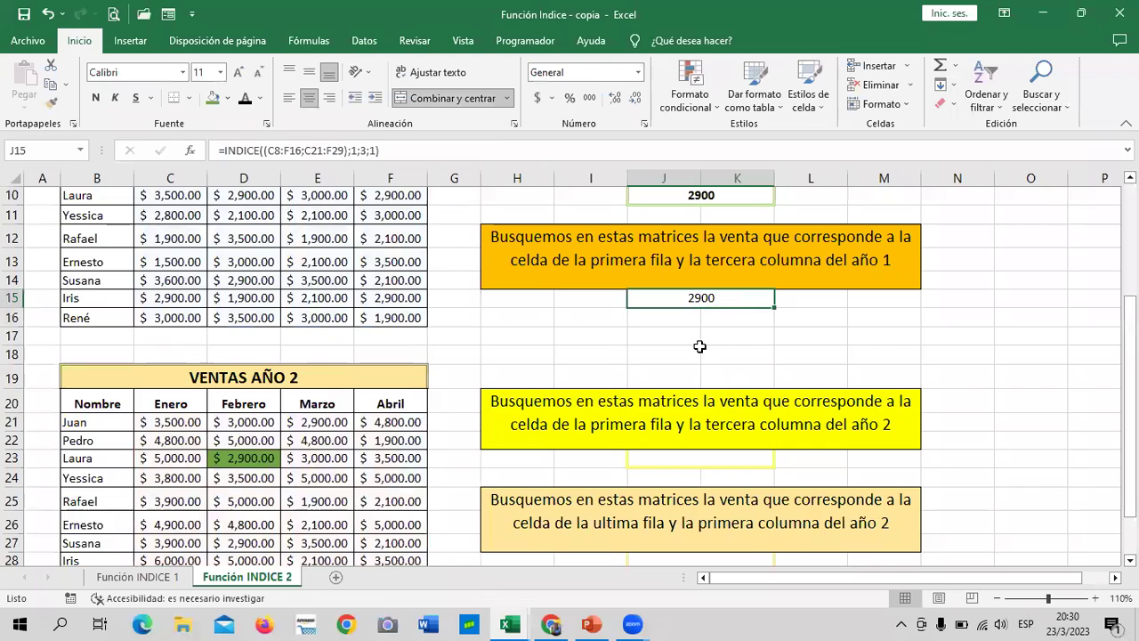
# - Fill cell E8, Juan's $2,900 Marzo sale in year 1, with orange
pyautogui.scroll(1, 611, 393)
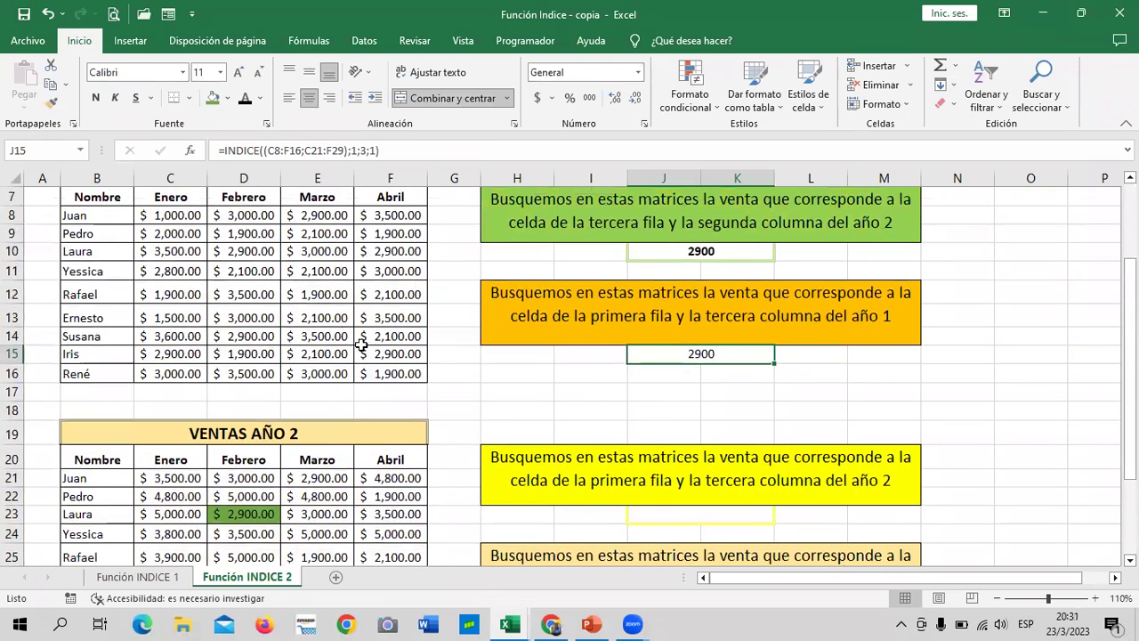
pyautogui.scroll(1, 312, 328)
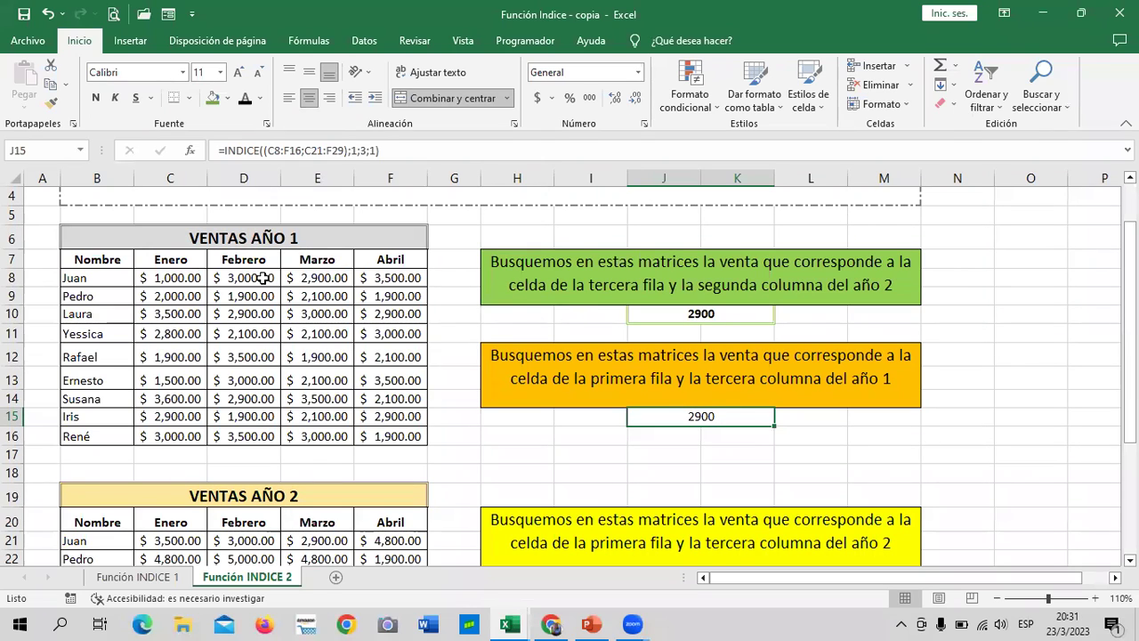
pyautogui.click(306, 276)
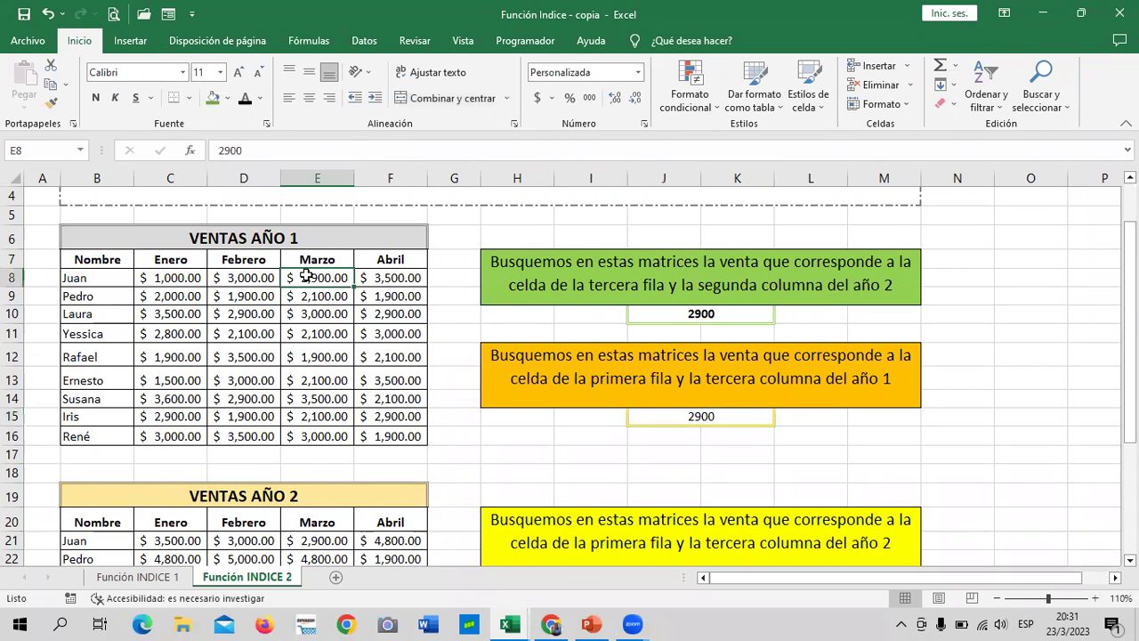
pyautogui.click(228, 99)
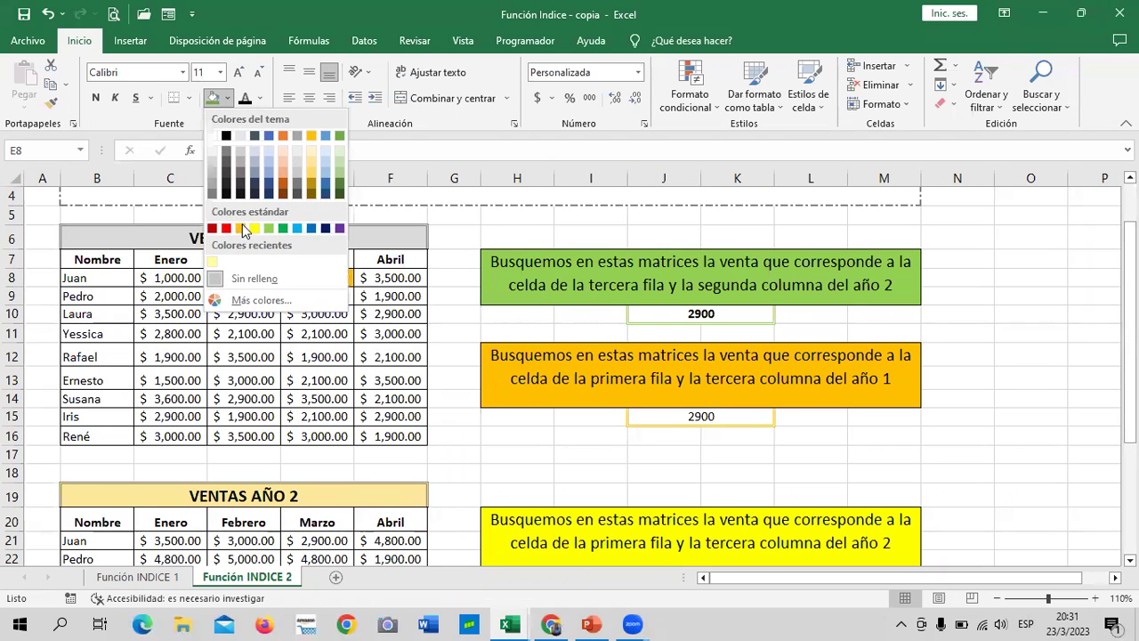
pyautogui.click(244, 230)
pyautogui.click(517, 454)
pyautogui.click(339, 278)
pyautogui.click(594, 372)
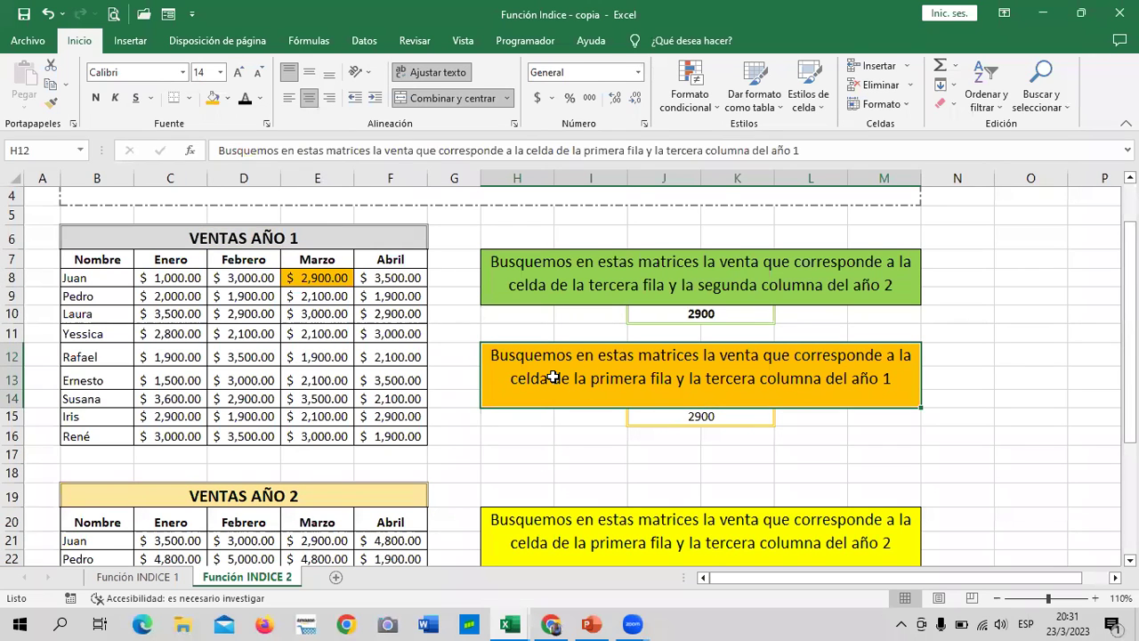
pyautogui.scroll(-2, 577, 371)
pyautogui.scroll(-3, 576, 370)
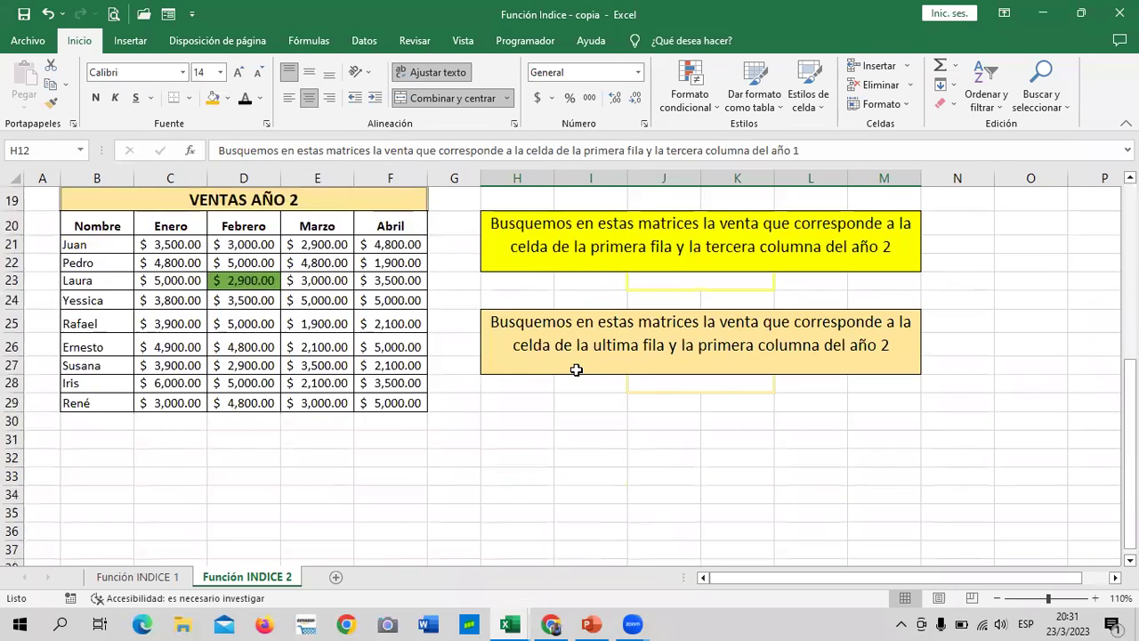
pyautogui.scroll(2, 648, 385)
# - Start an INDICE formula in J23 and select the two sales ranges C8:F16 and C21:F29
pyautogui.click(739, 398)
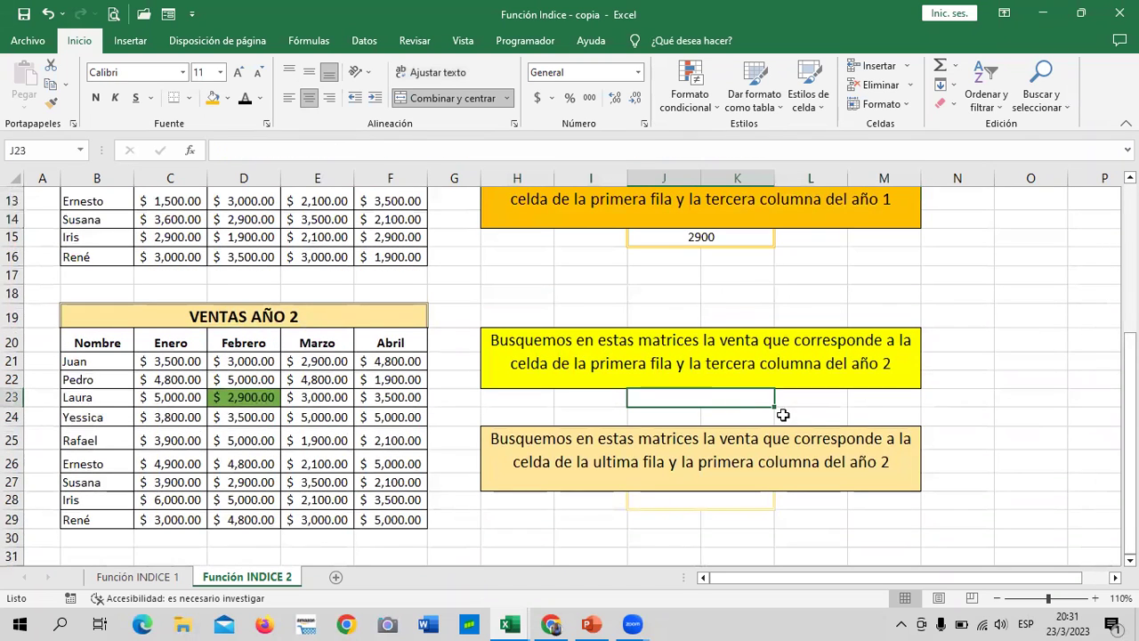
pyautogui.write('=')
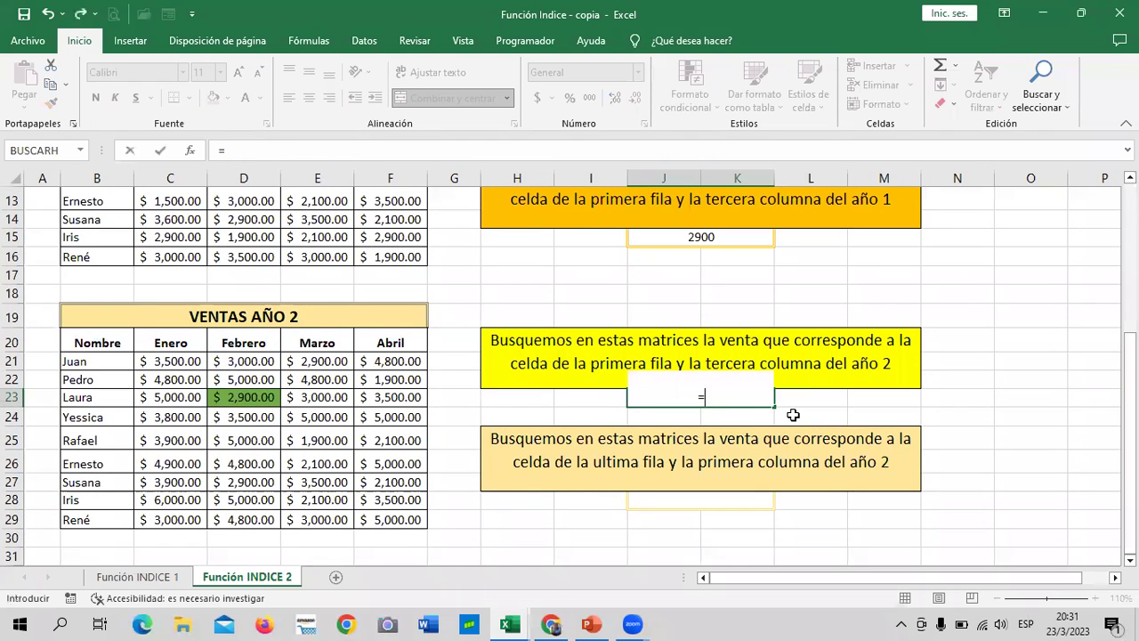
pyautogui.write('INDICE')
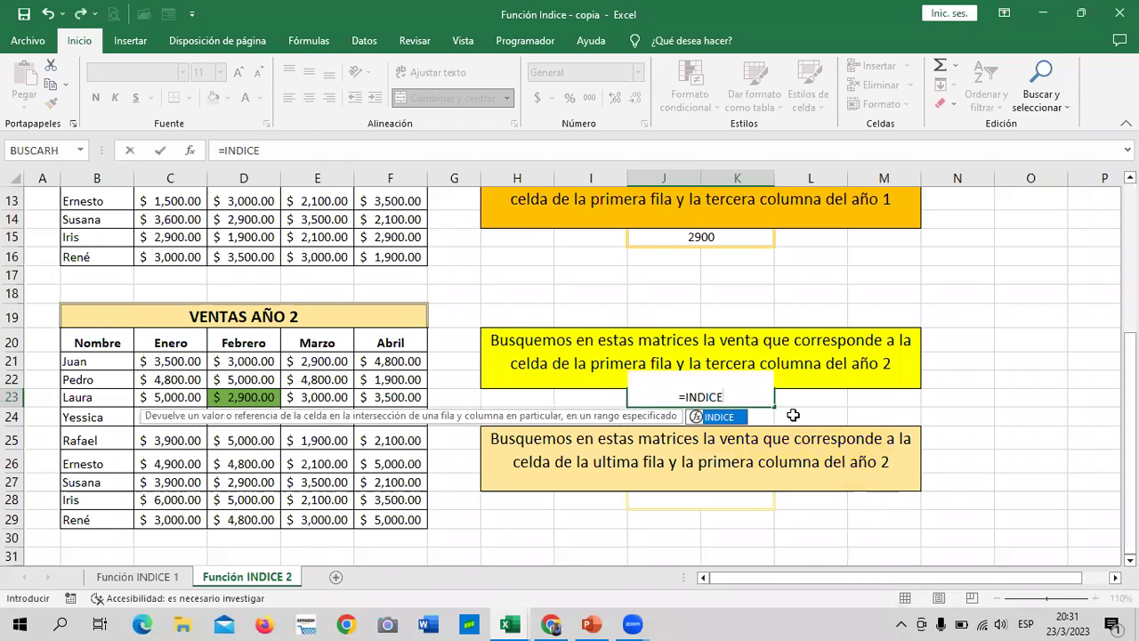
pyautogui.doubleClick(732, 416)
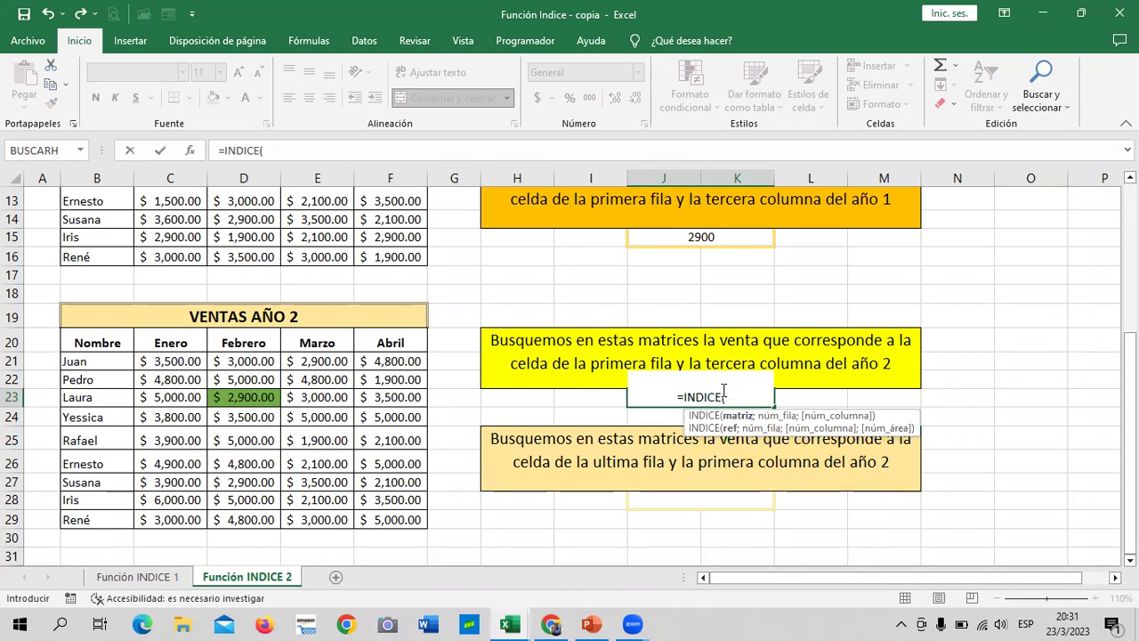
pyautogui.scroll(3, 147, 433)
pyautogui.moveTo(161, 278); pyautogui.dragTo(384, 431)
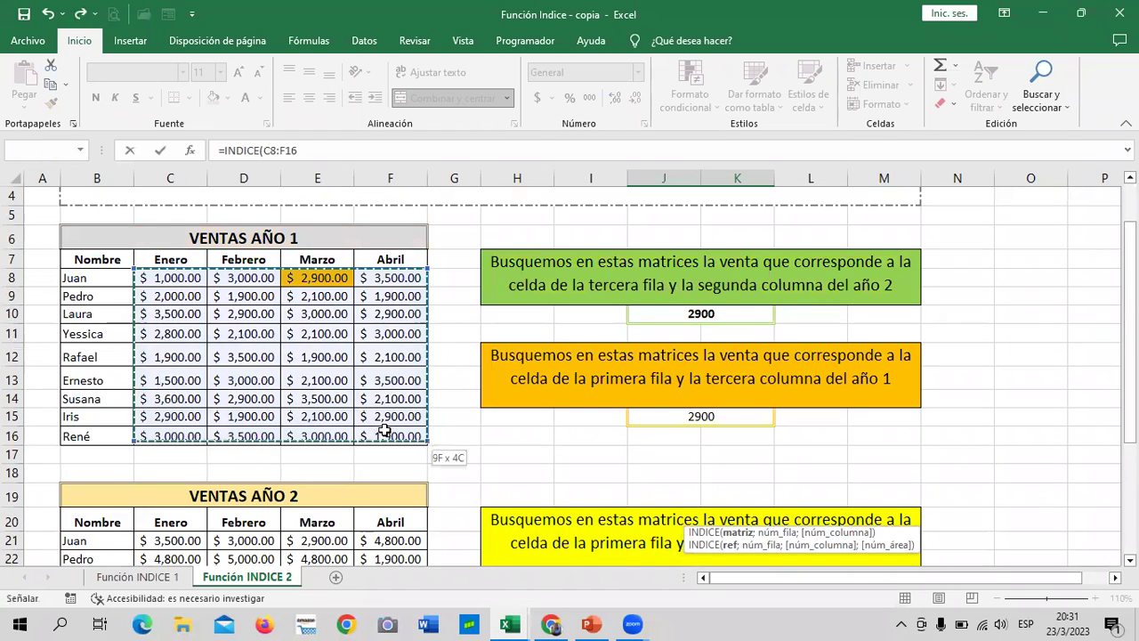
pyautogui.write(';')
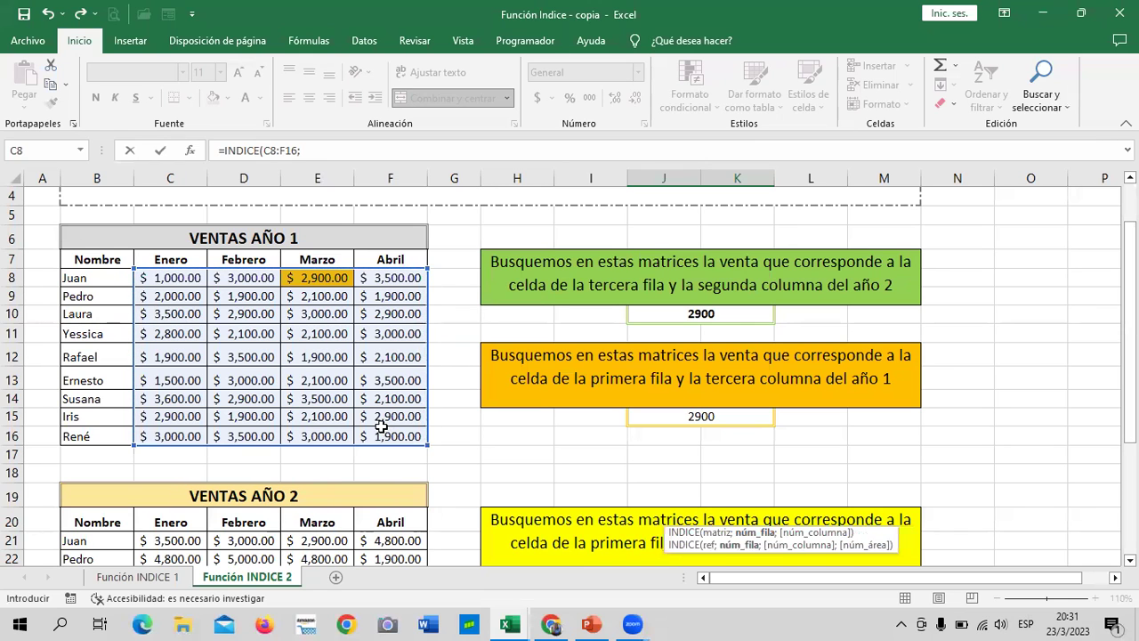
pyautogui.scroll(-2, 366, 377)
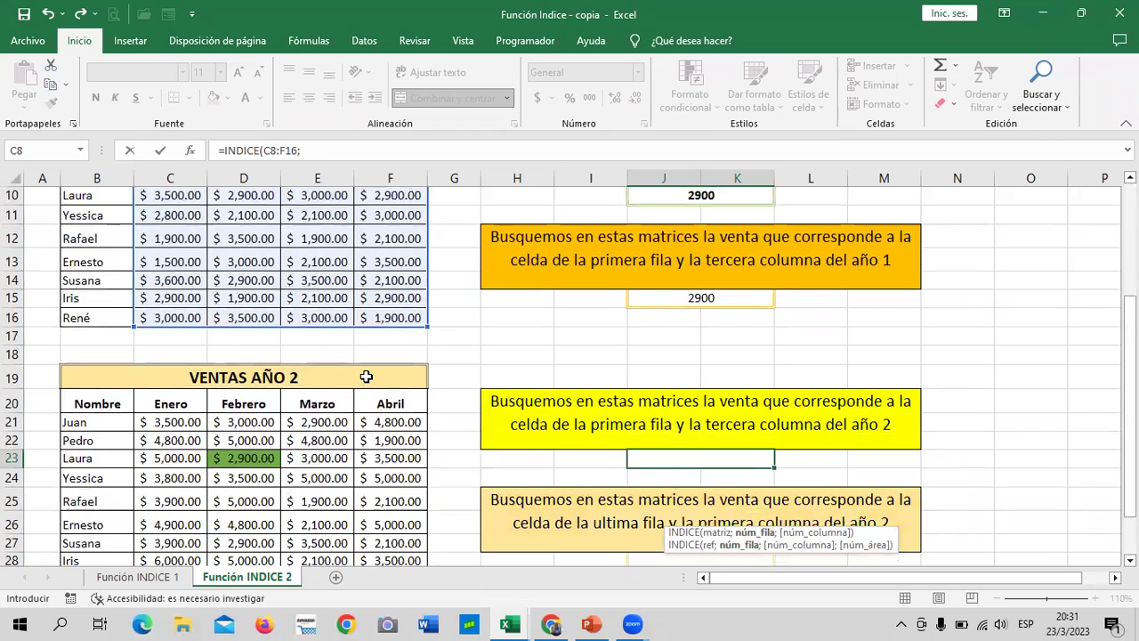
pyautogui.scroll(-1, 366, 378)
pyautogui.moveTo(167, 358); pyautogui.dragTo(378, 519)
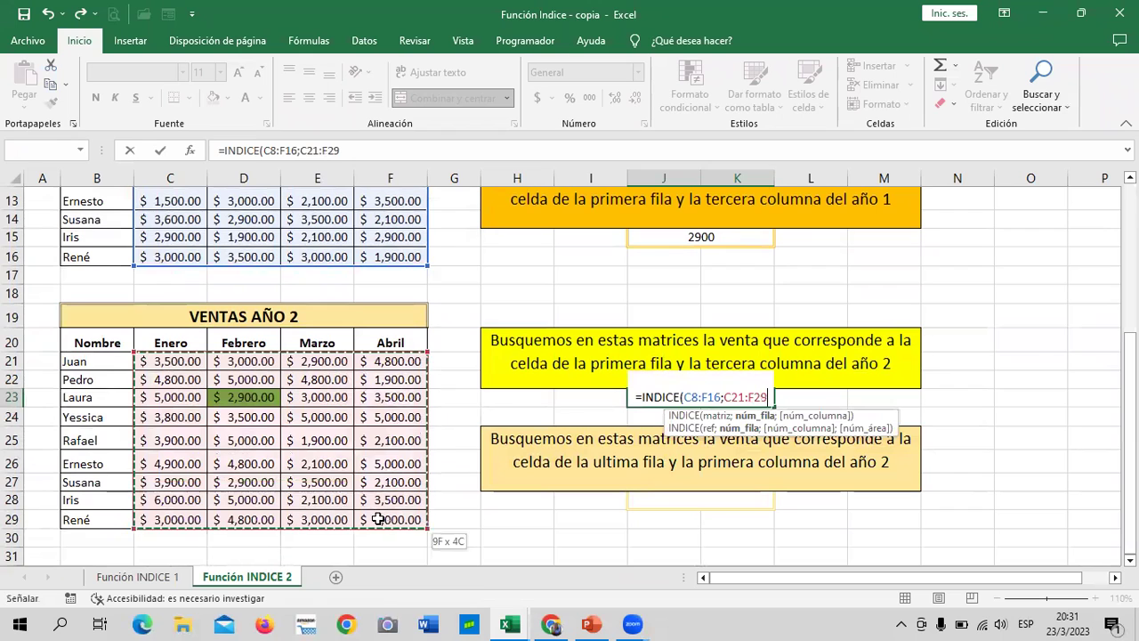
# - Finish with arguments 1;3;2 and add the missing parenthesis so J23 shows 2900
pyautogui.click(372, 151)
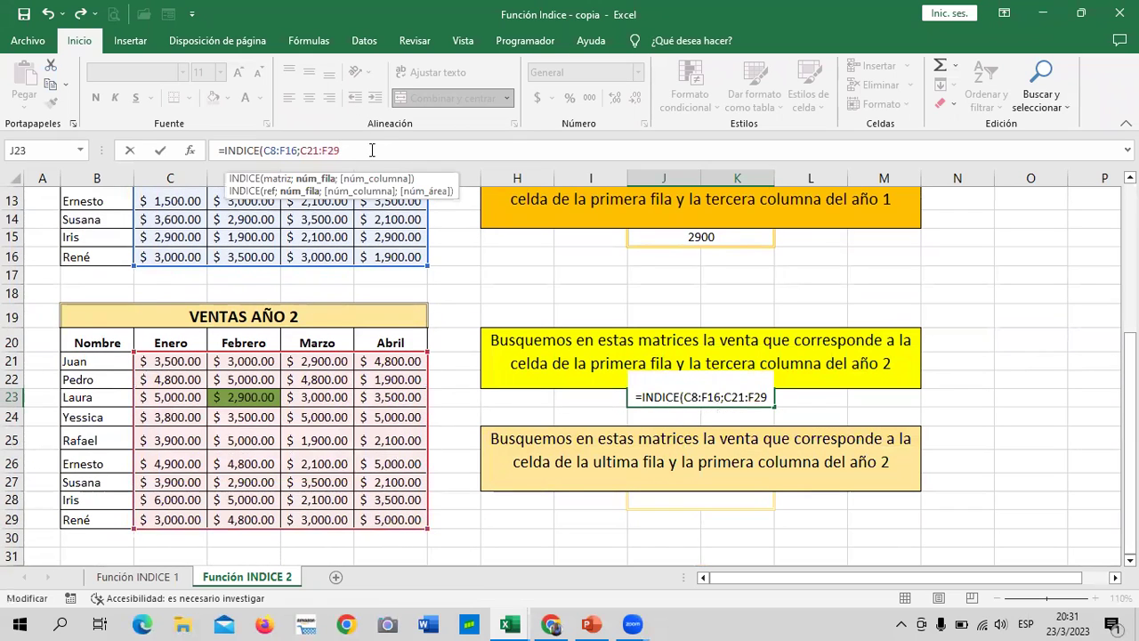
pyautogui.write(');')
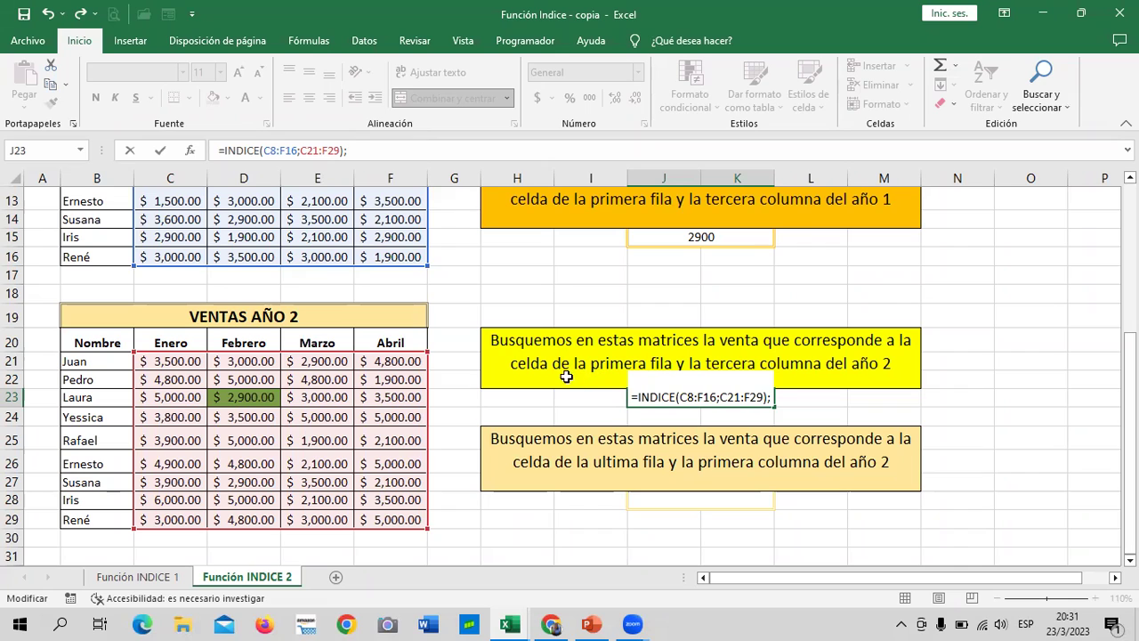
pyautogui.write('1')
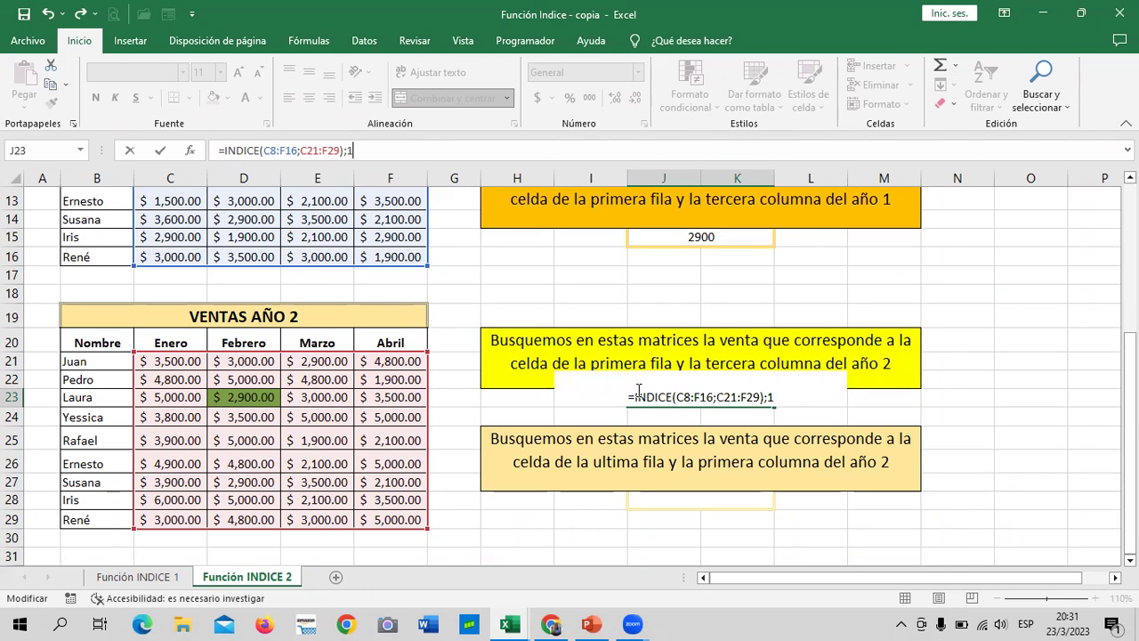
pyautogui.write(';')
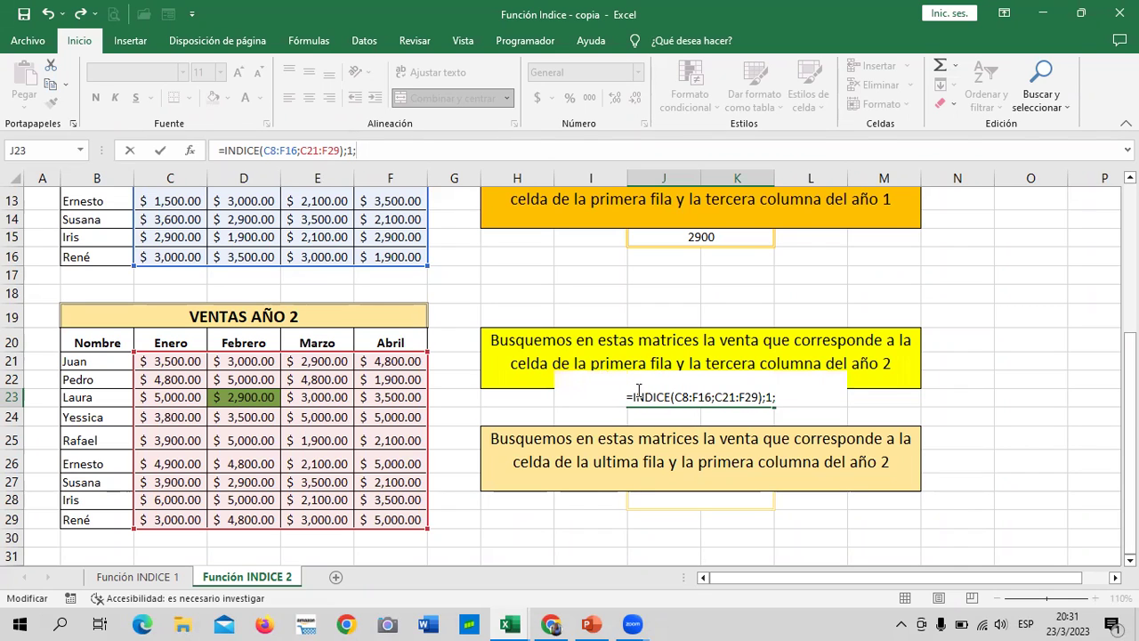
pyautogui.write('3;2)')
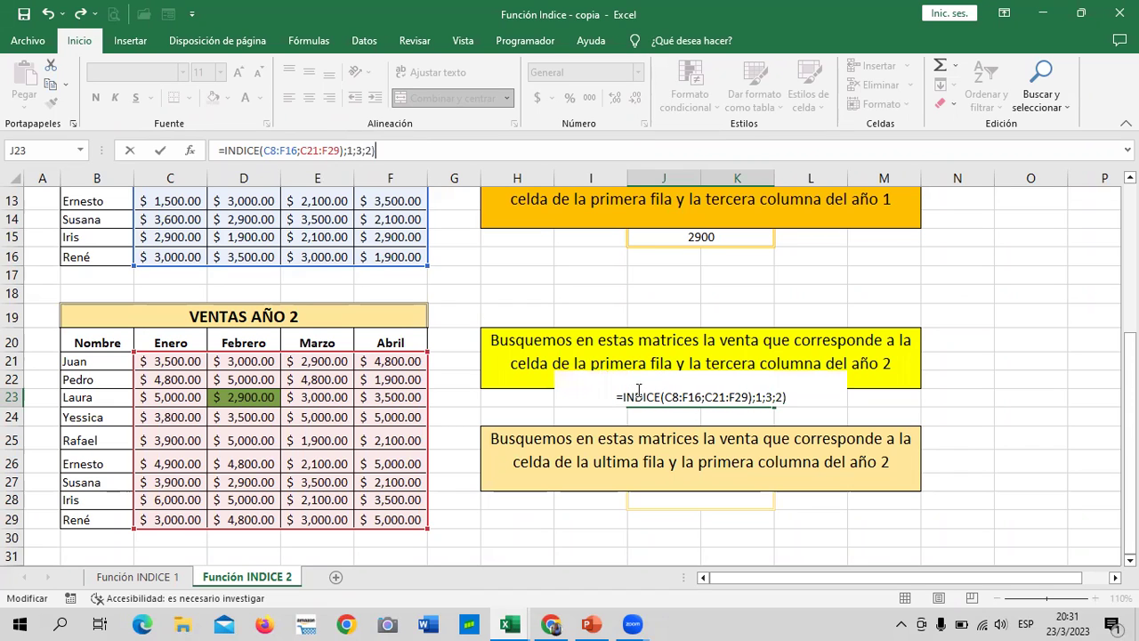
pyautogui.press('Return')
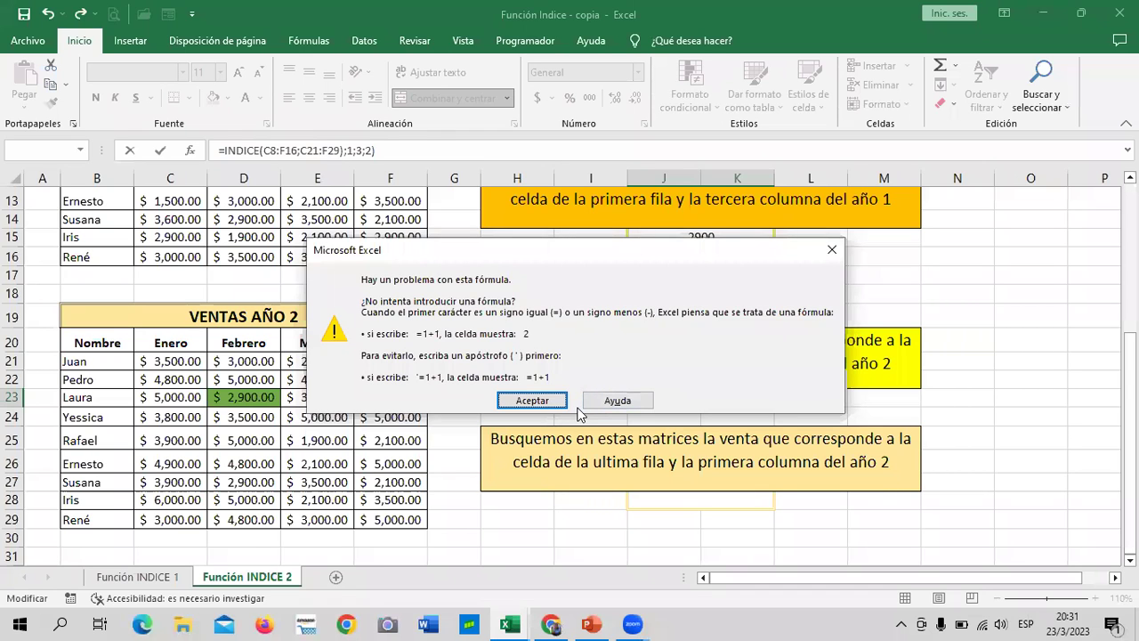
pyautogui.click(533, 401)
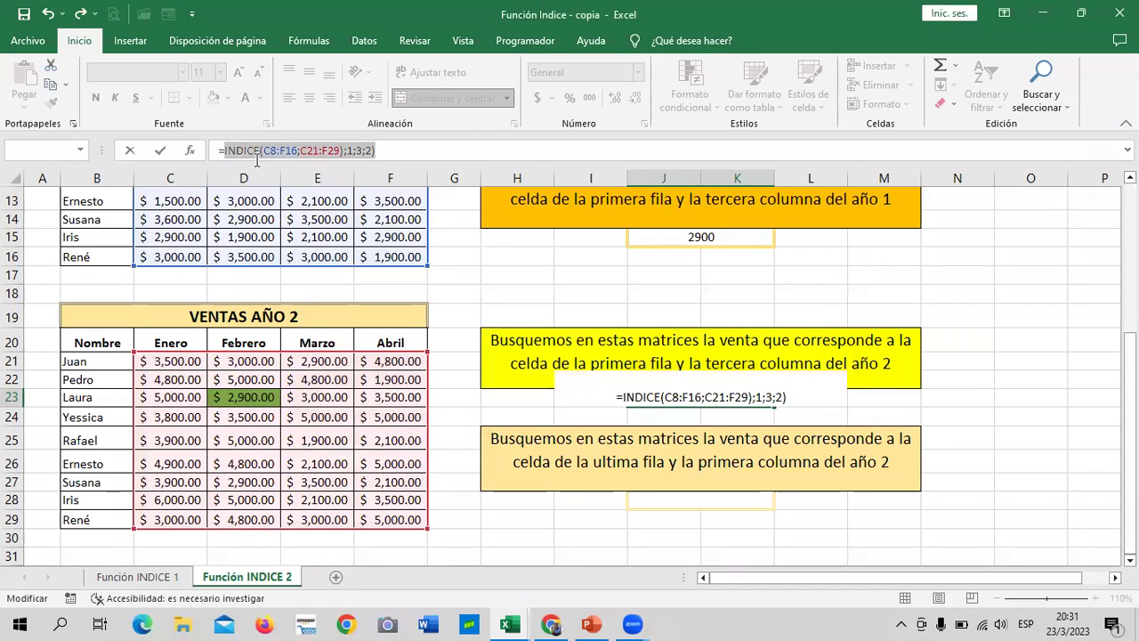
pyautogui.click(265, 151)
pyautogui.write('(')
pyautogui.press('Return')
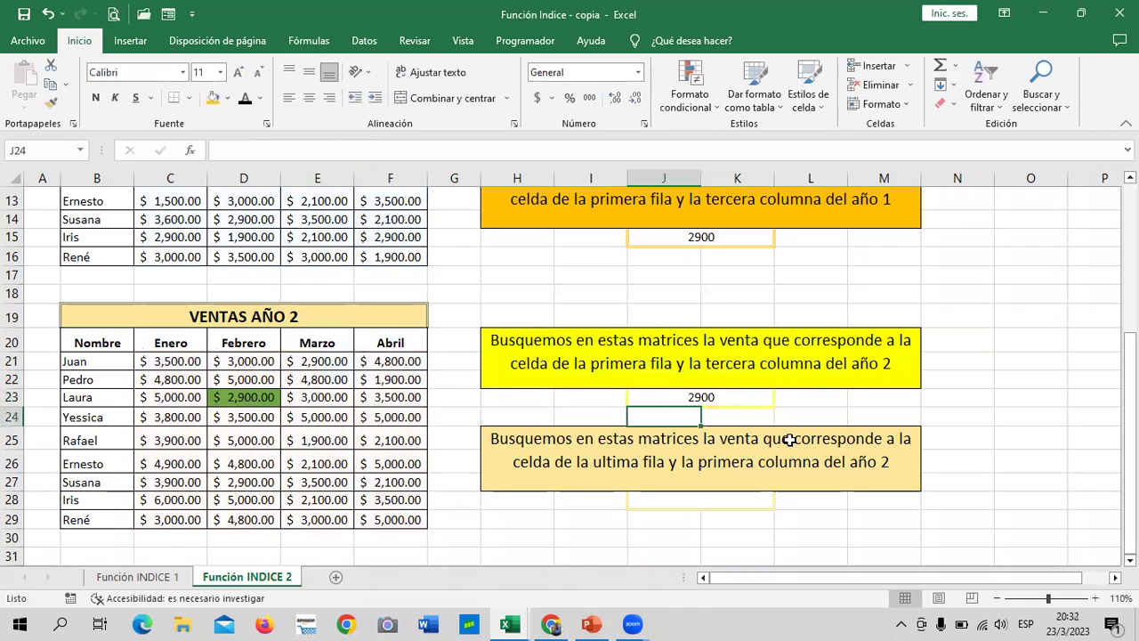
# - After checking J23, fill E21, the year-2 Marzo 2,900.00 sale, yellow
pyautogui.click(732, 396)
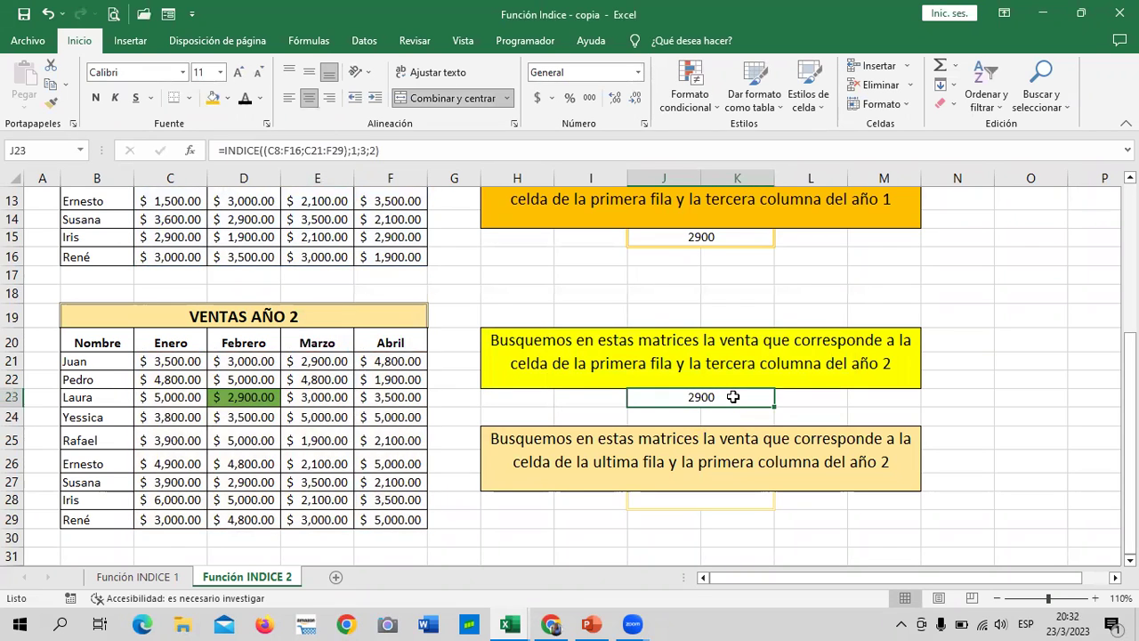
pyautogui.click(263, 398)
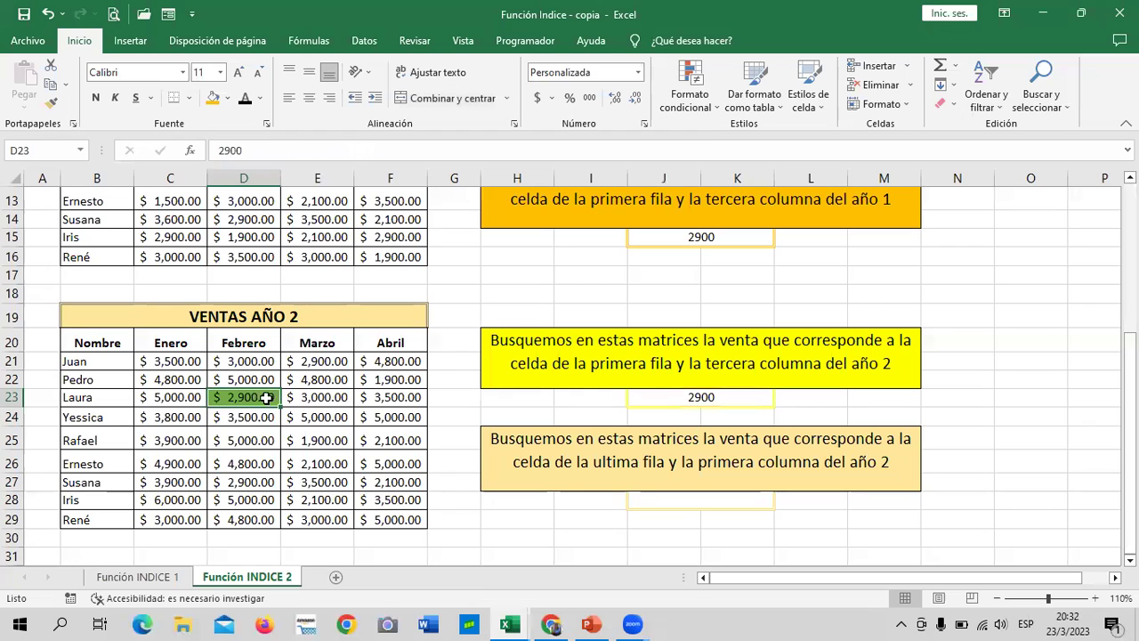
pyautogui.click(701, 396)
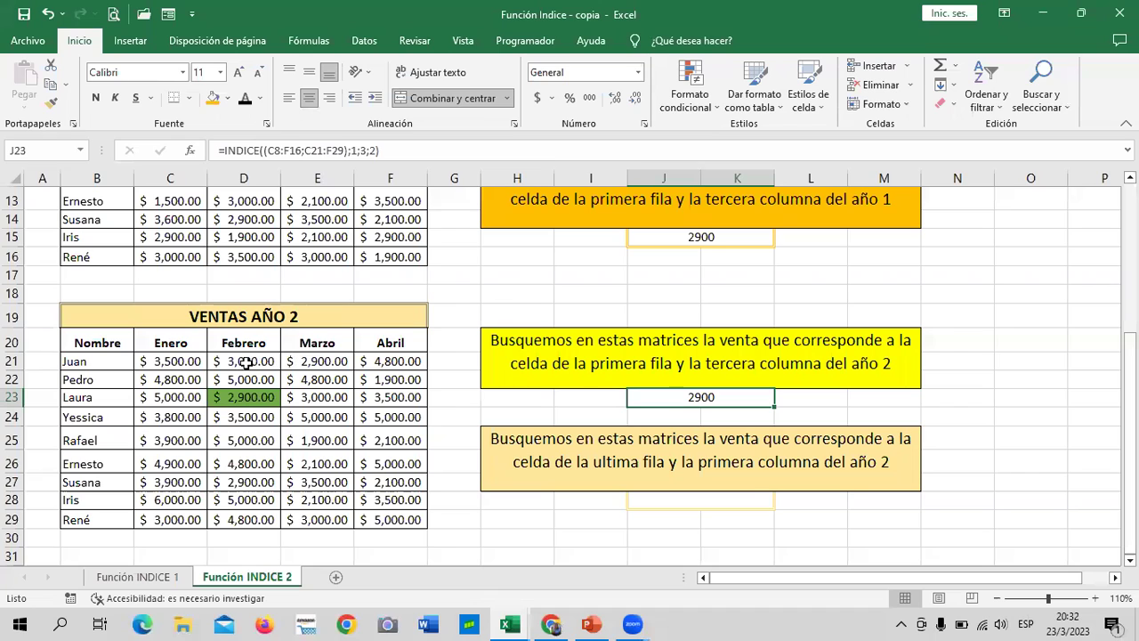
pyautogui.click(326, 360)
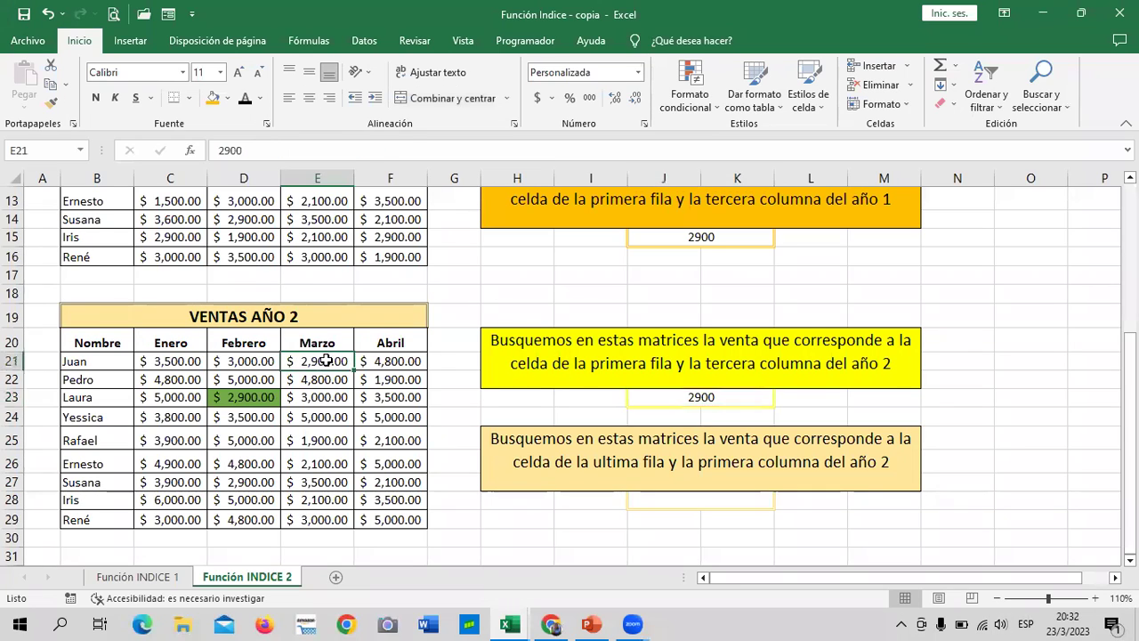
pyautogui.click(229, 99)
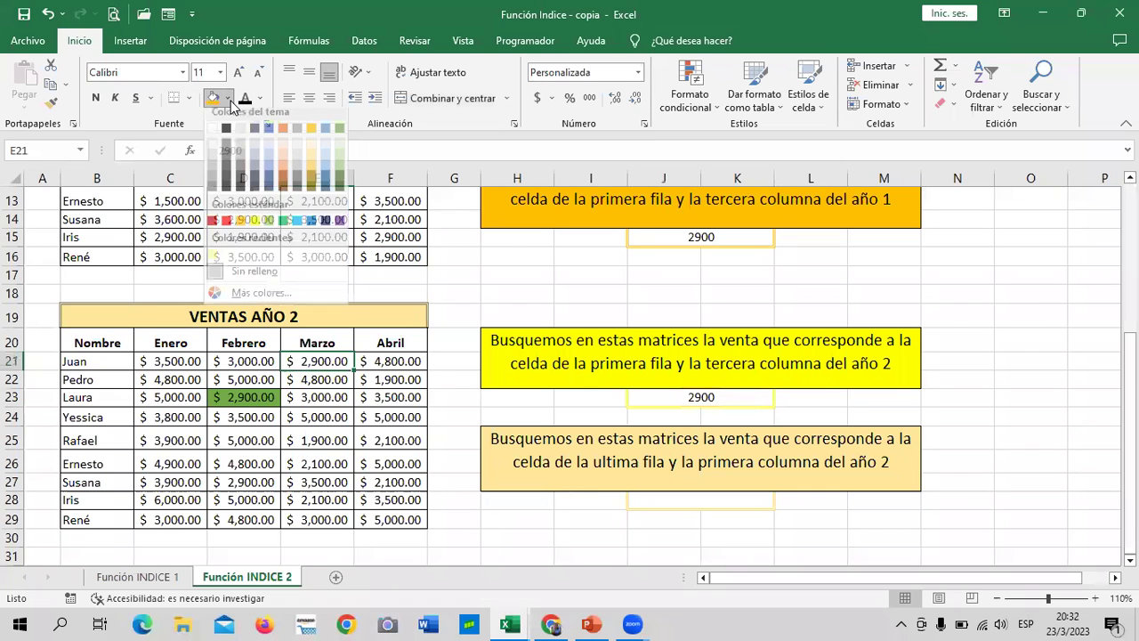
pyautogui.click(255, 228)
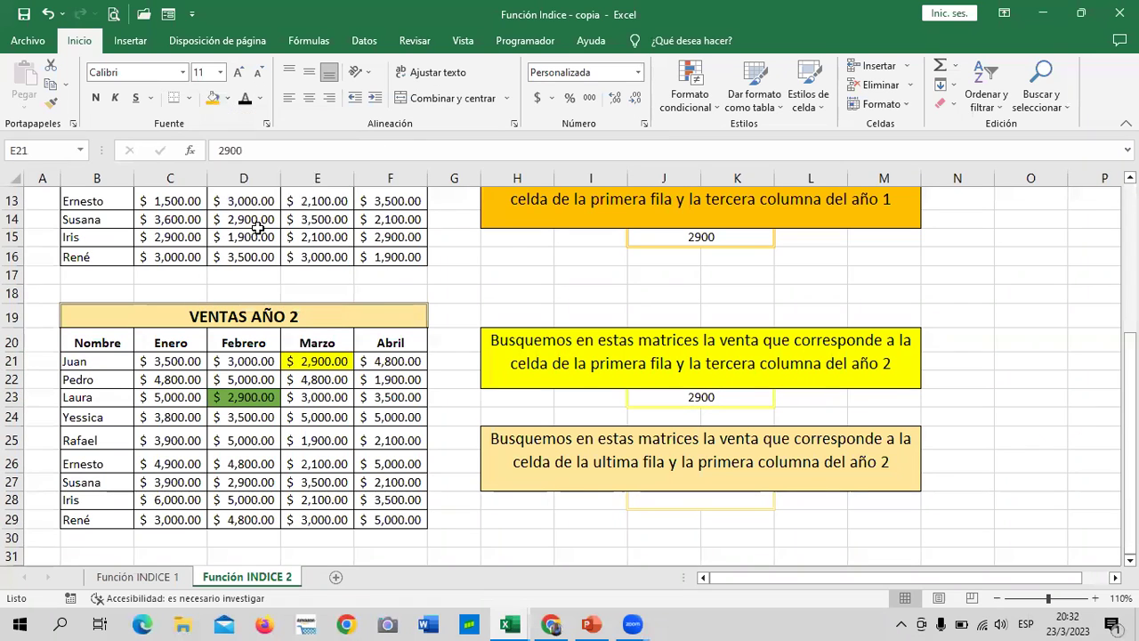
pyautogui.click(737, 459)
pyautogui.scroll(-2, 731, 463)
pyautogui.click(684, 383)
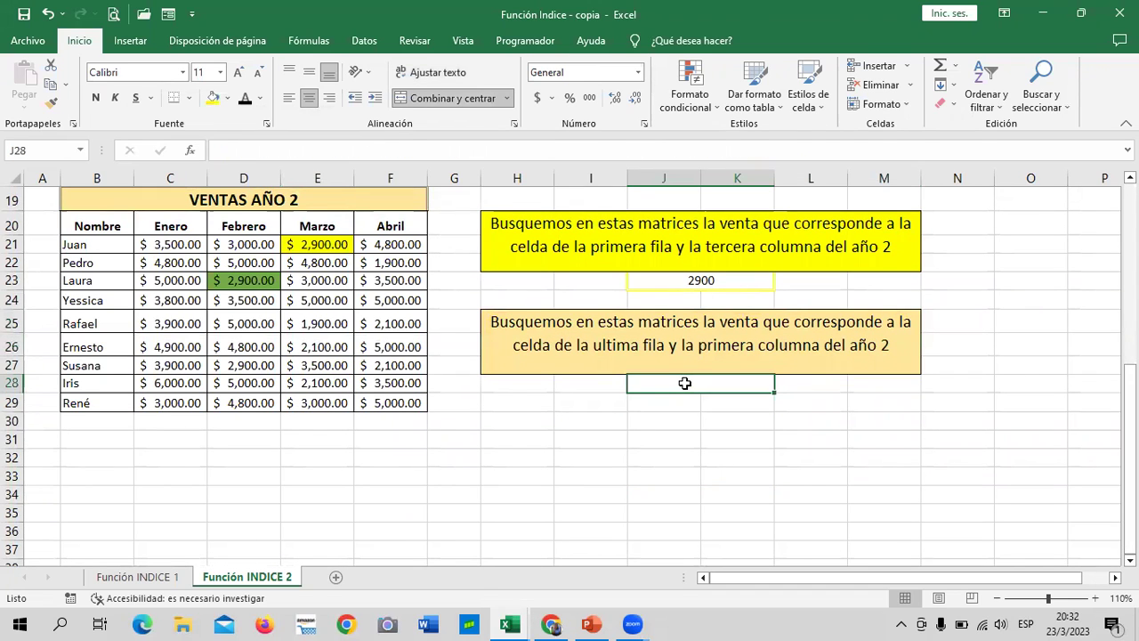
# - Start =INDICE in J28 with the year-1 range C8:F15 as the first area
pyautogui.write('=INDICE')
pyautogui.doubleClick(725, 403)
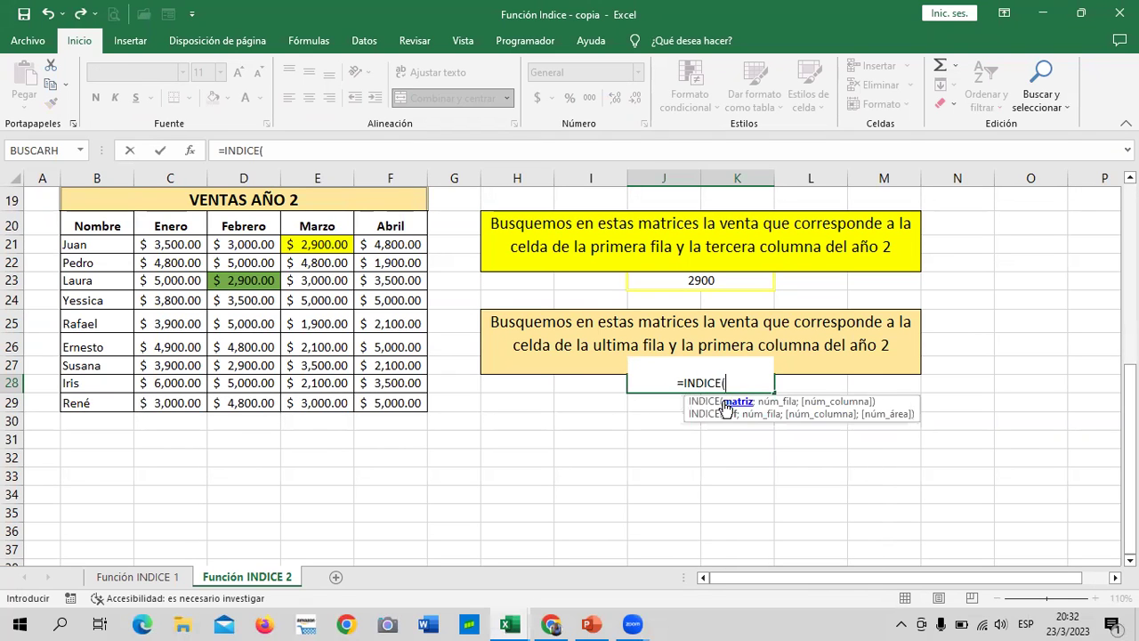
pyautogui.scroll(4, 301, 419)
pyautogui.scroll(2, 204, 433)
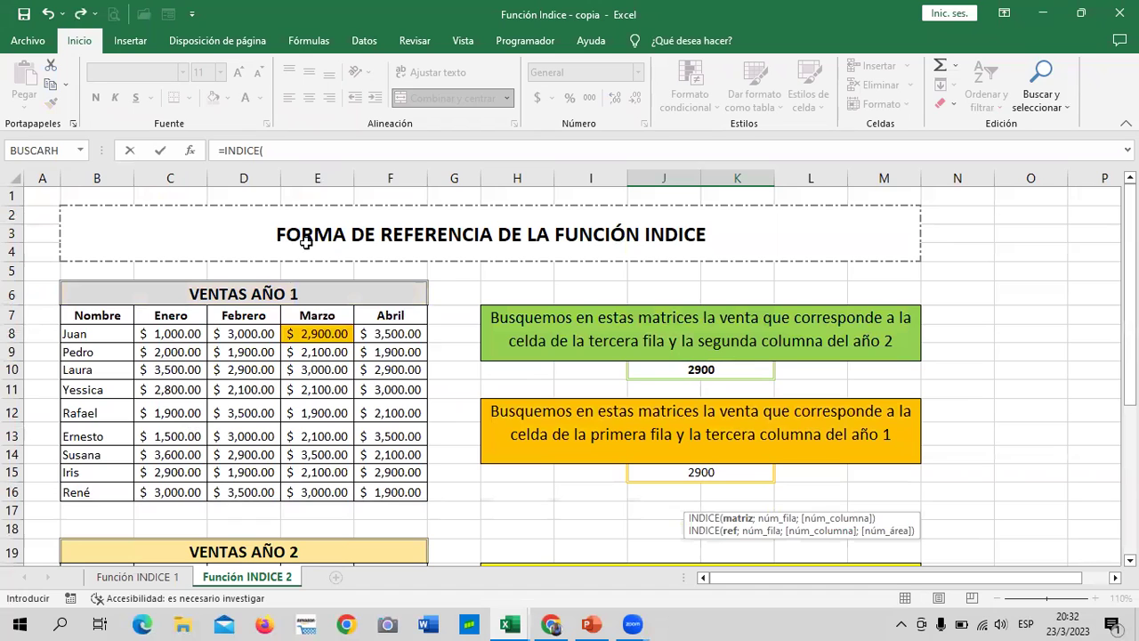
pyautogui.click(293, 151)
pyautogui.write('(')
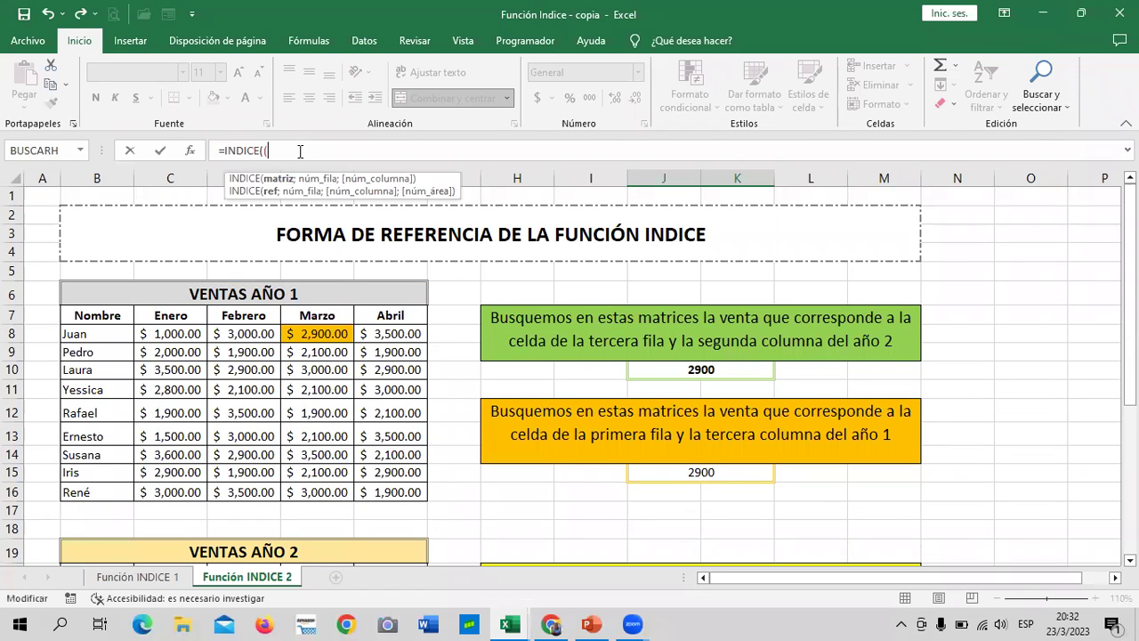
pyautogui.scroll(-1, 325, 312)
pyautogui.moveTo(168, 276); pyautogui.dragTo(418, 416)
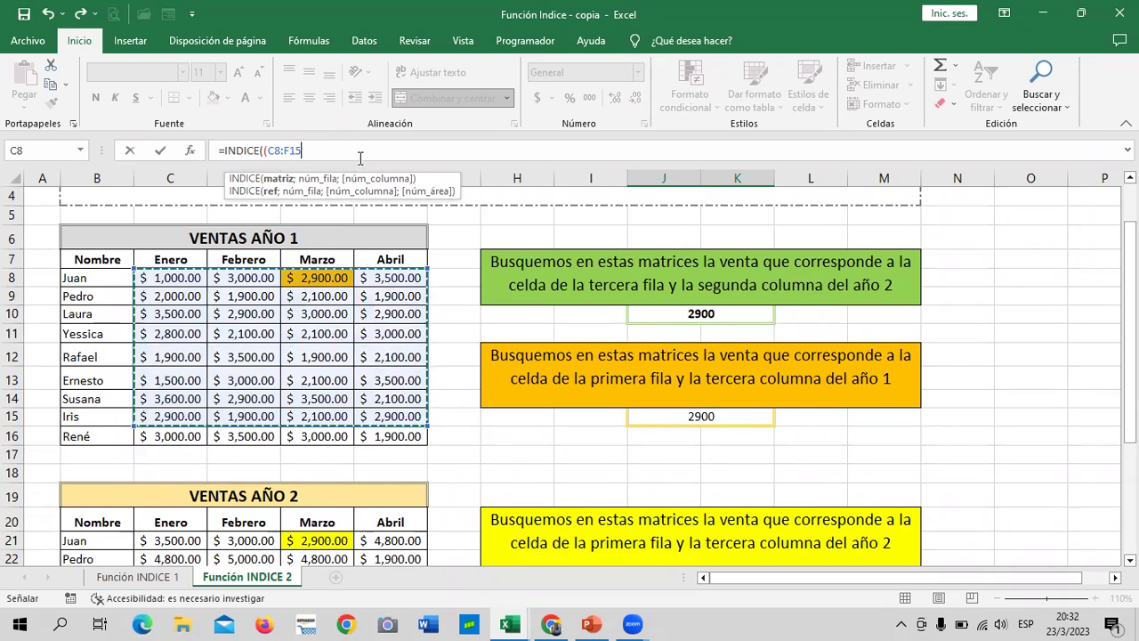
pyautogui.write(';')
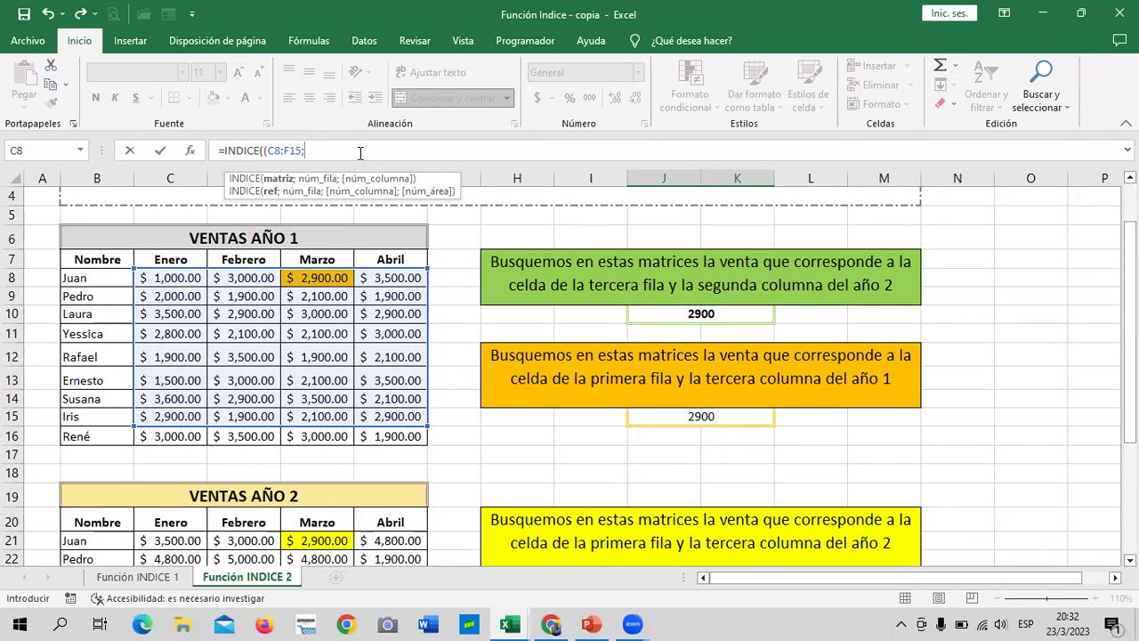
# - Add area C21:F29 and arguments 9;1;2 so J28 returns 3000
pyautogui.scroll(-2, 308, 330)
pyautogui.scroll(-2, 298, 323)
pyautogui.moveTo(163, 296); pyautogui.dragTo(391, 459)
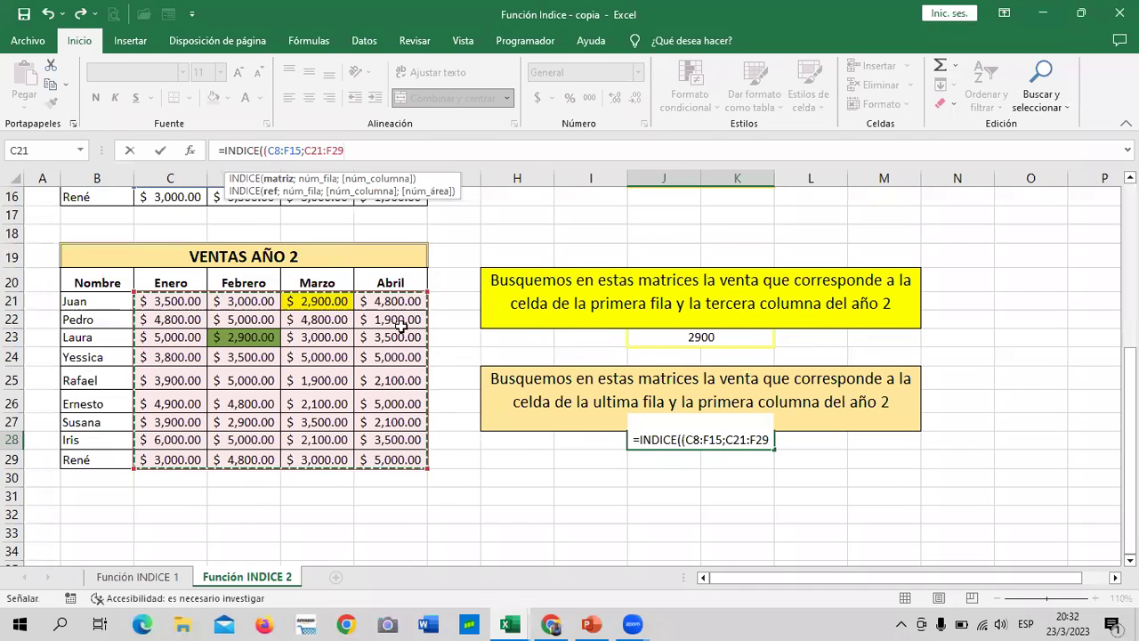
pyautogui.write(');')
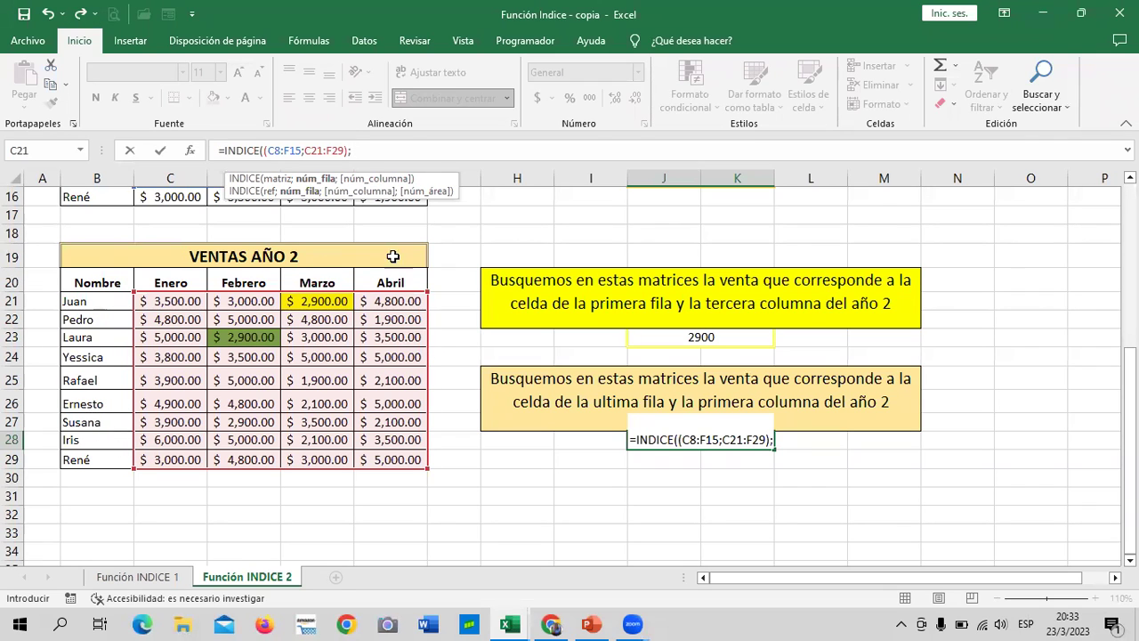
pyautogui.write('9;')
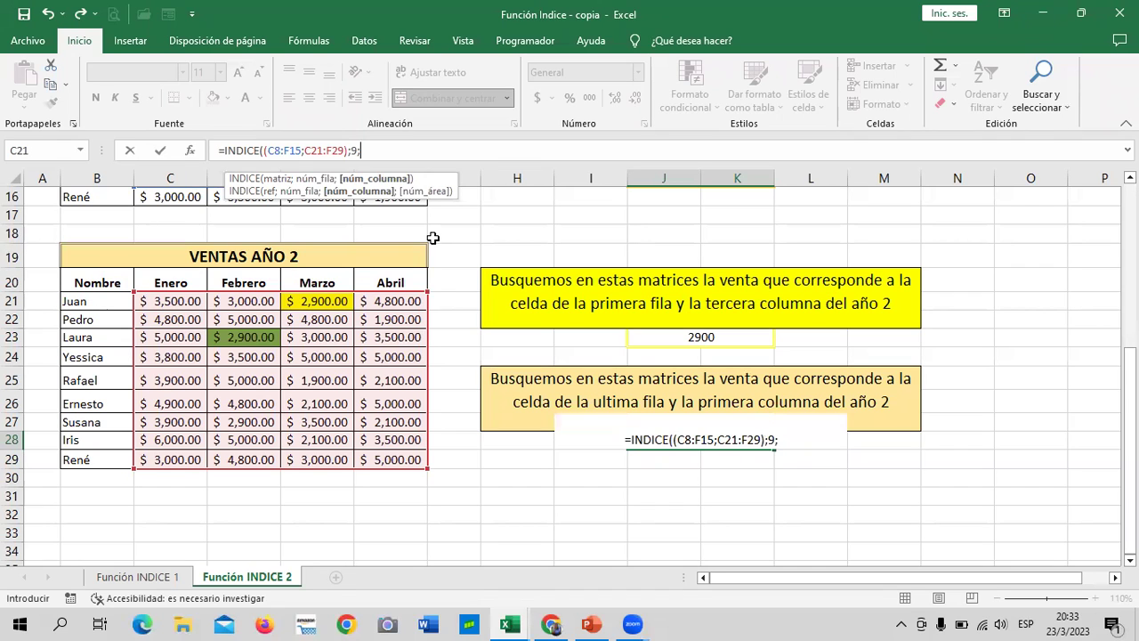
pyautogui.write('1;')
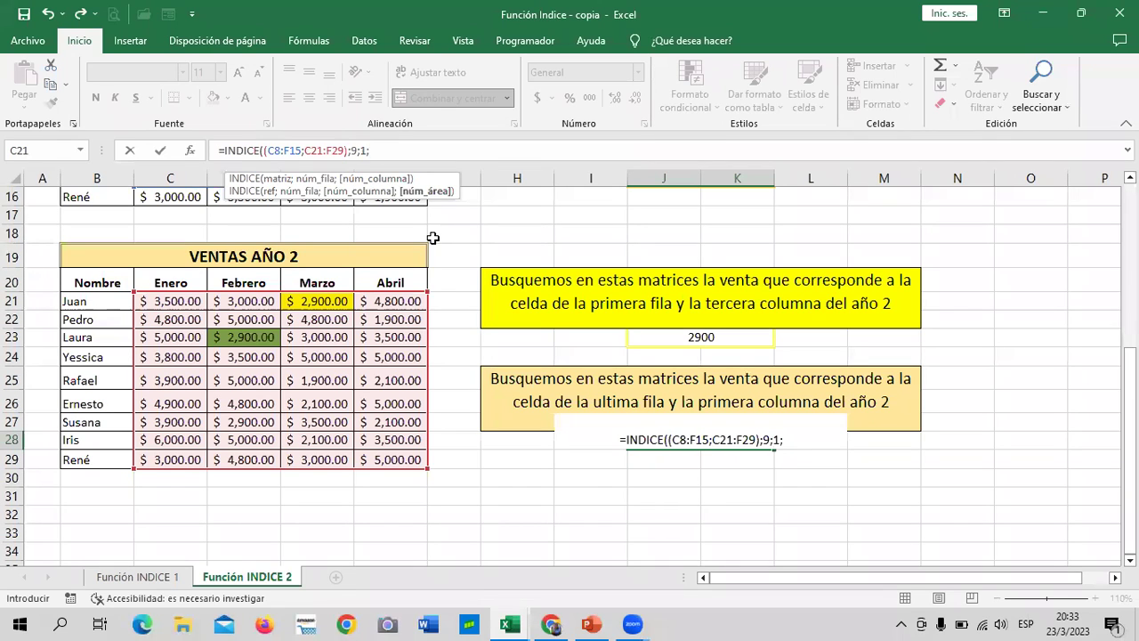
pyautogui.write('2')
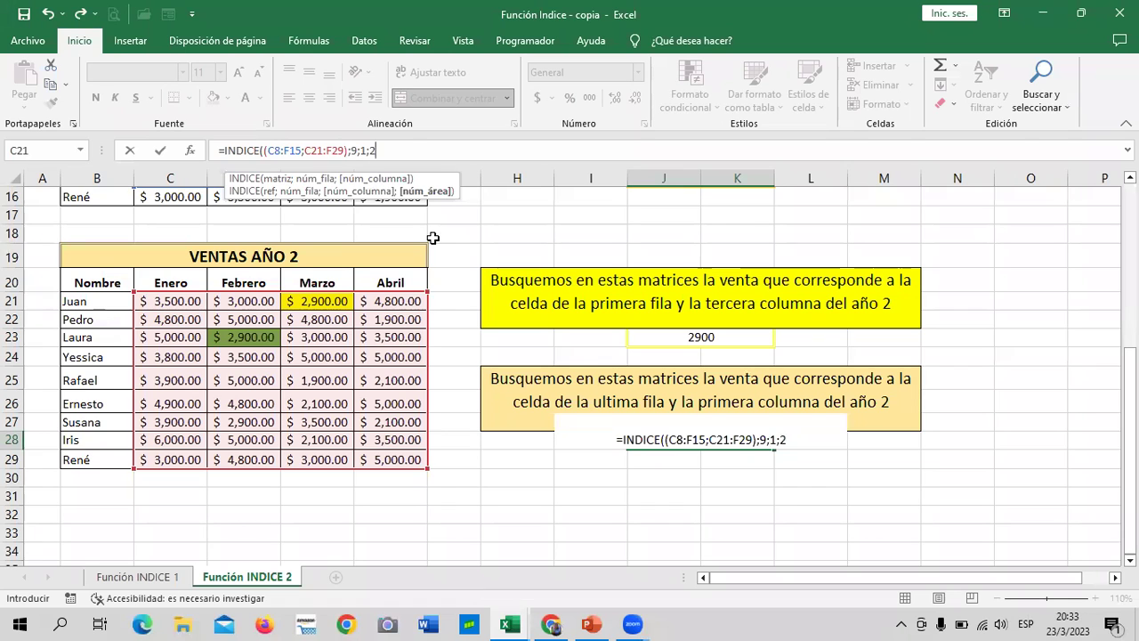
pyautogui.write(')')
pyautogui.press('Return')
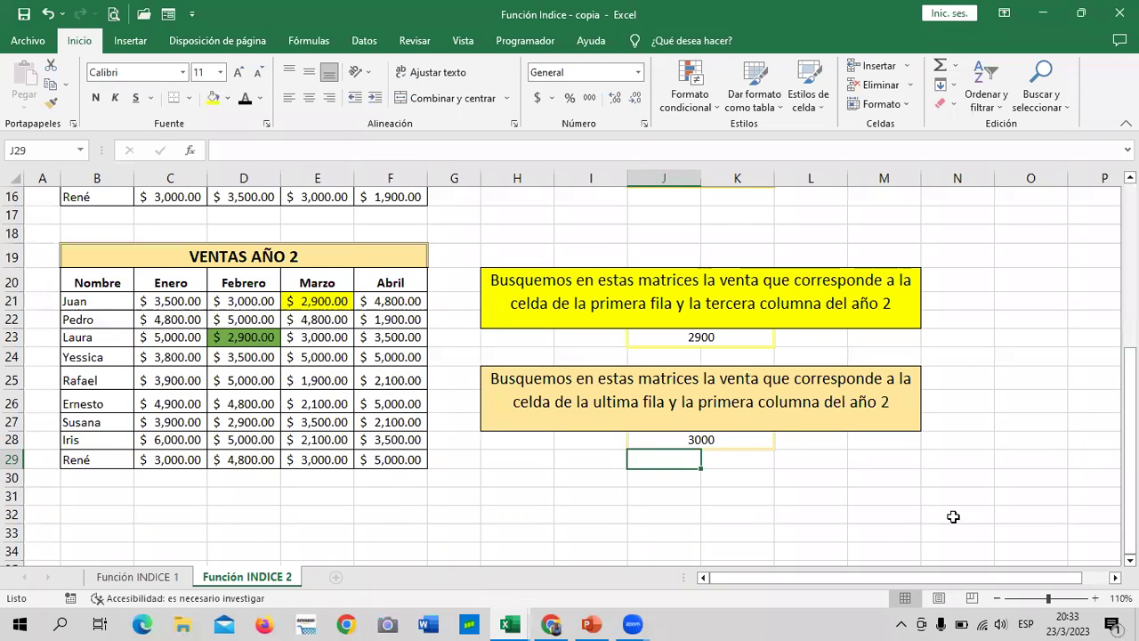
# - Shade C29, René's 3,000.00 year-2 Enero sale, in Naranja, Énfasis 2, Claro 60%
pyautogui.click(715, 441)
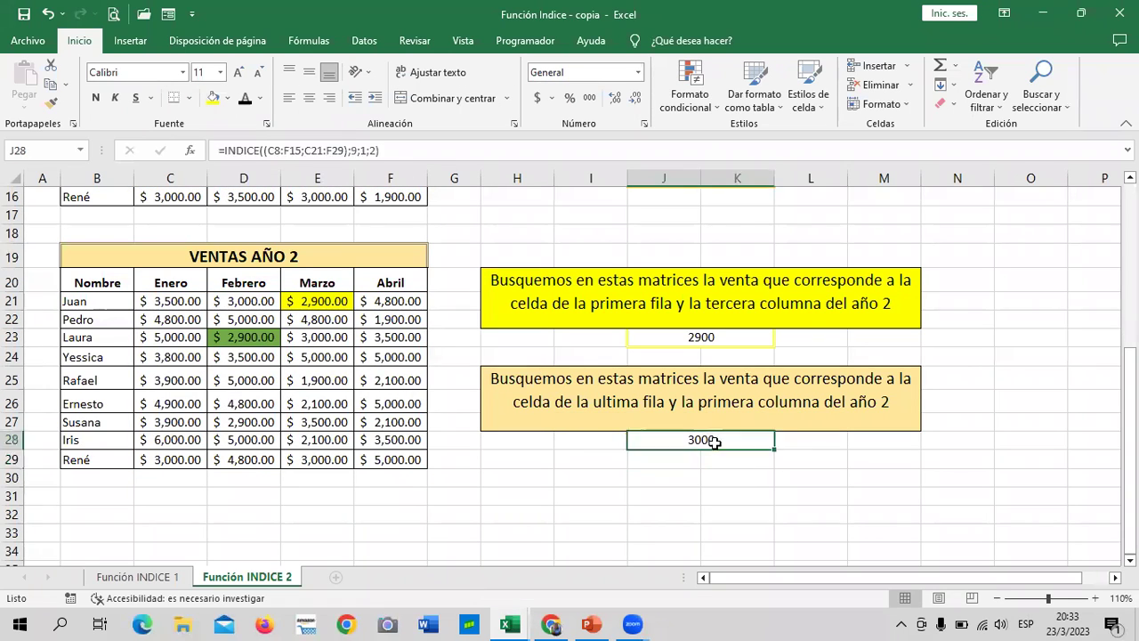
pyautogui.click(170, 460)
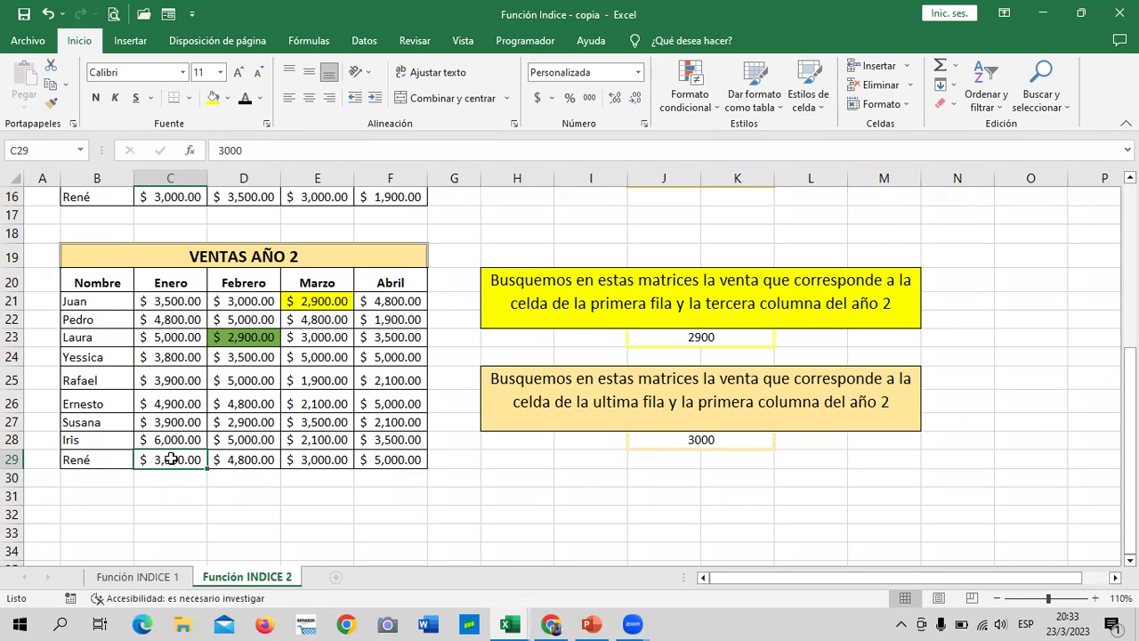
pyautogui.click(319, 459)
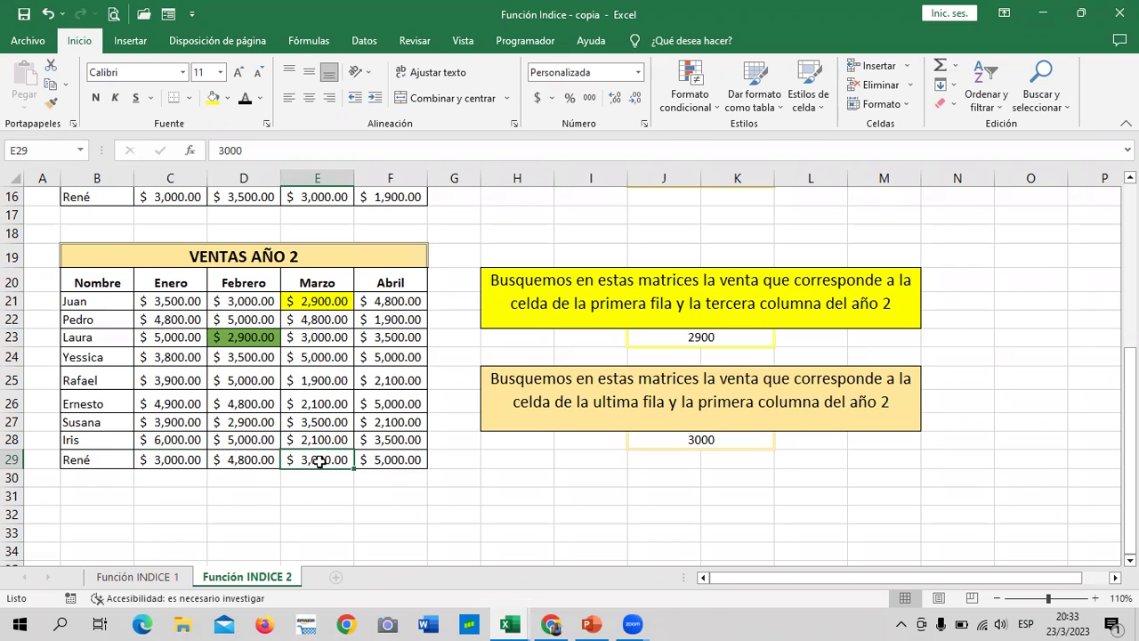
pyautogui.click(712, 440)
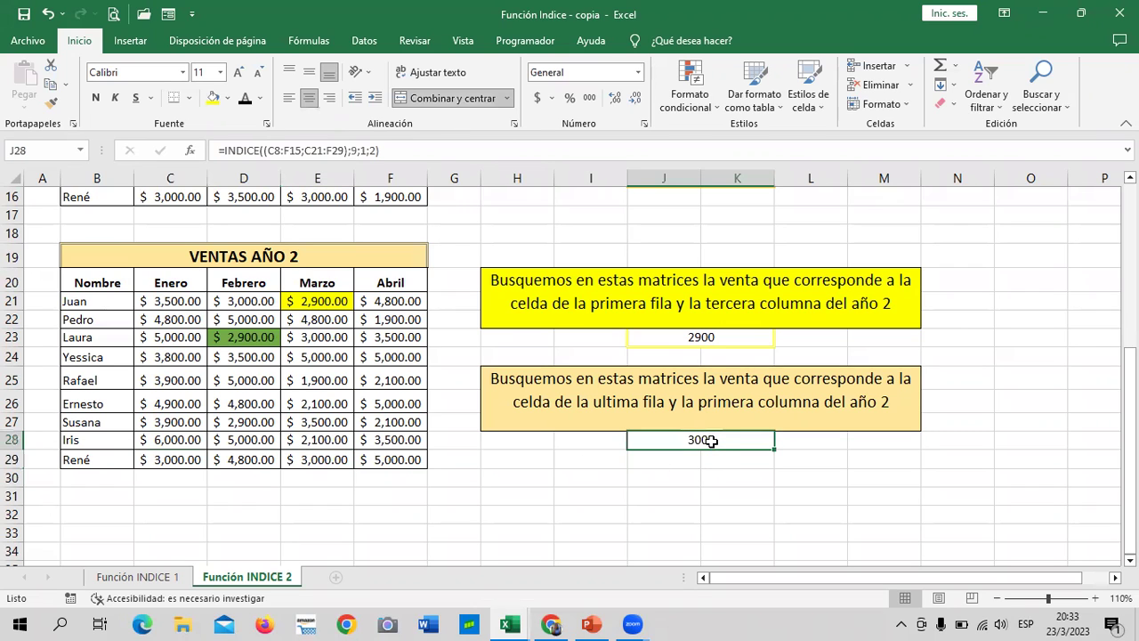
pyautogui.click(331, 462)
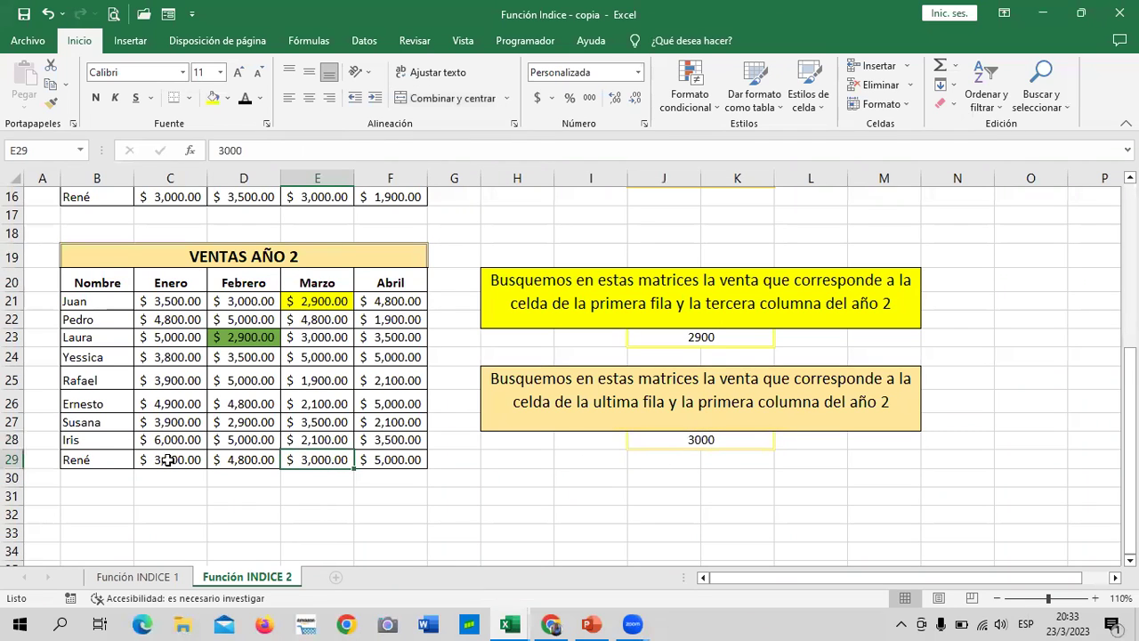
pyautogui.click(169, 461)
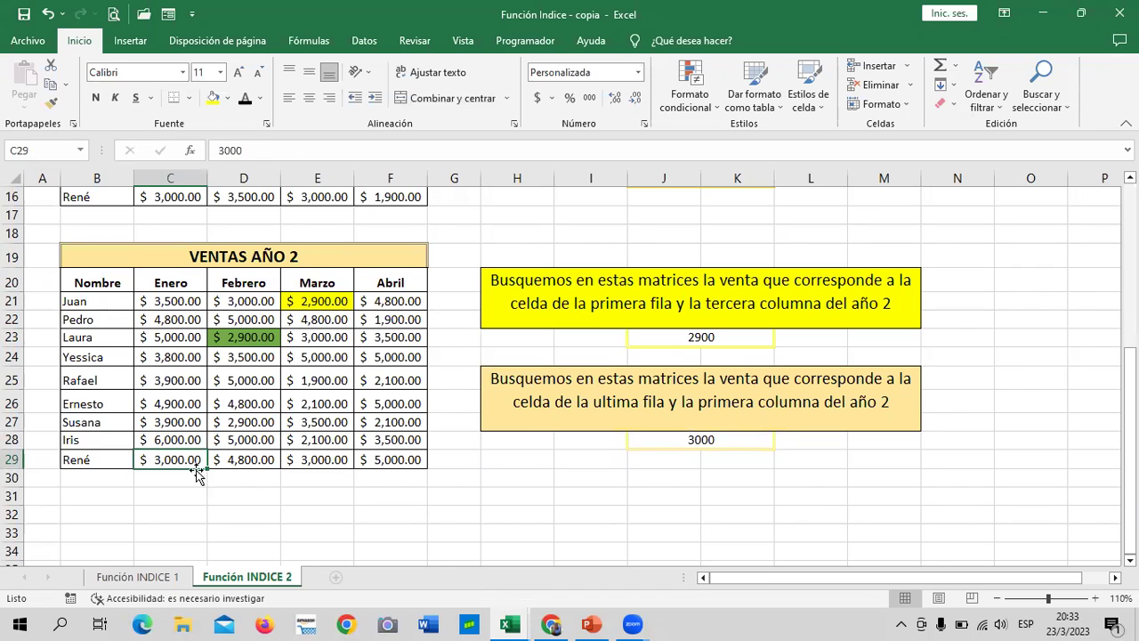
pyautogui.click(228, 98)
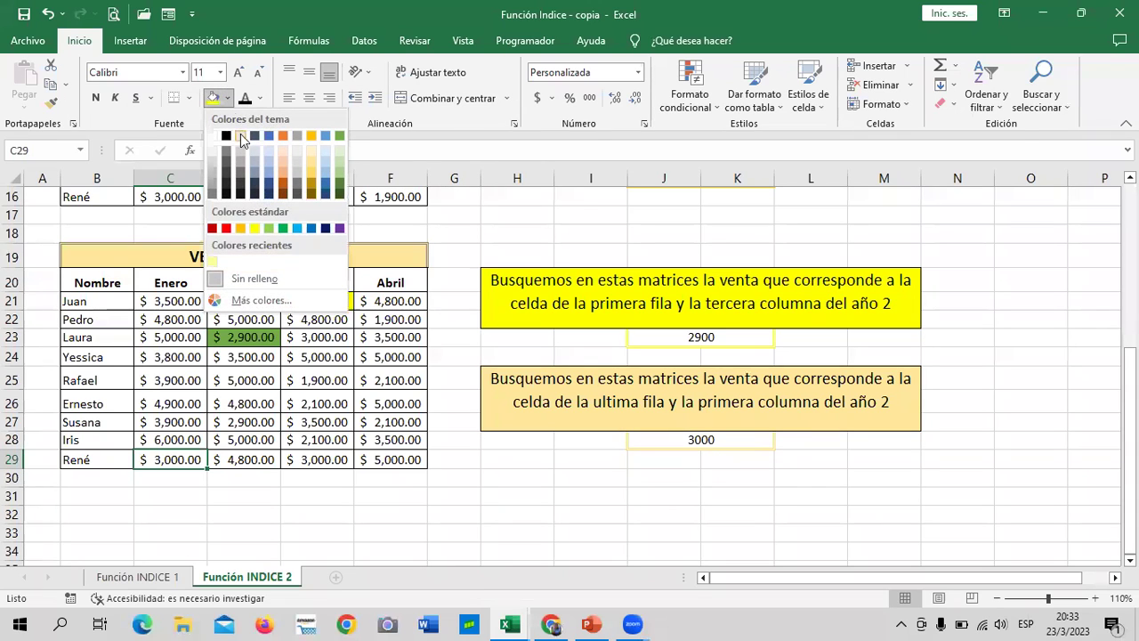
pyautogui.click(284, 153)
pyautogui.click(500, 514)
pyautogui.scroll(3, 485, 493)
pyautogui.scroll(-3, 484, 493)
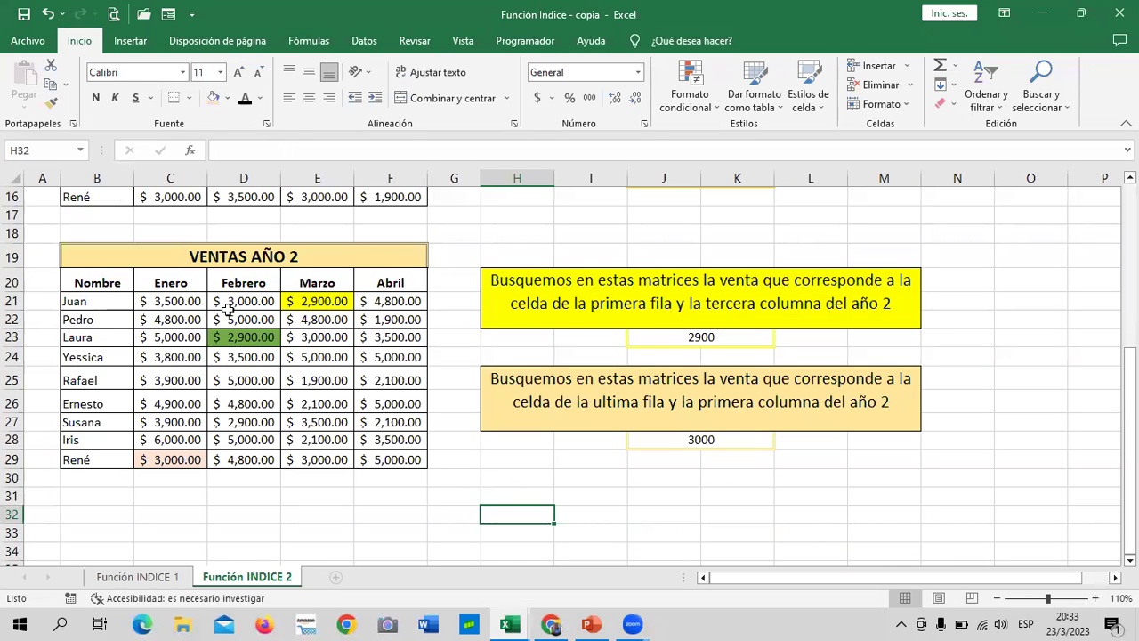
# - Copy the VENTAS AÑO 2 table and paste it at B32
pyautogui.moveTo(127, 260); pyautogui.dragTo(367, 457)
pyautogui.hotkey('ctrl', 'c')
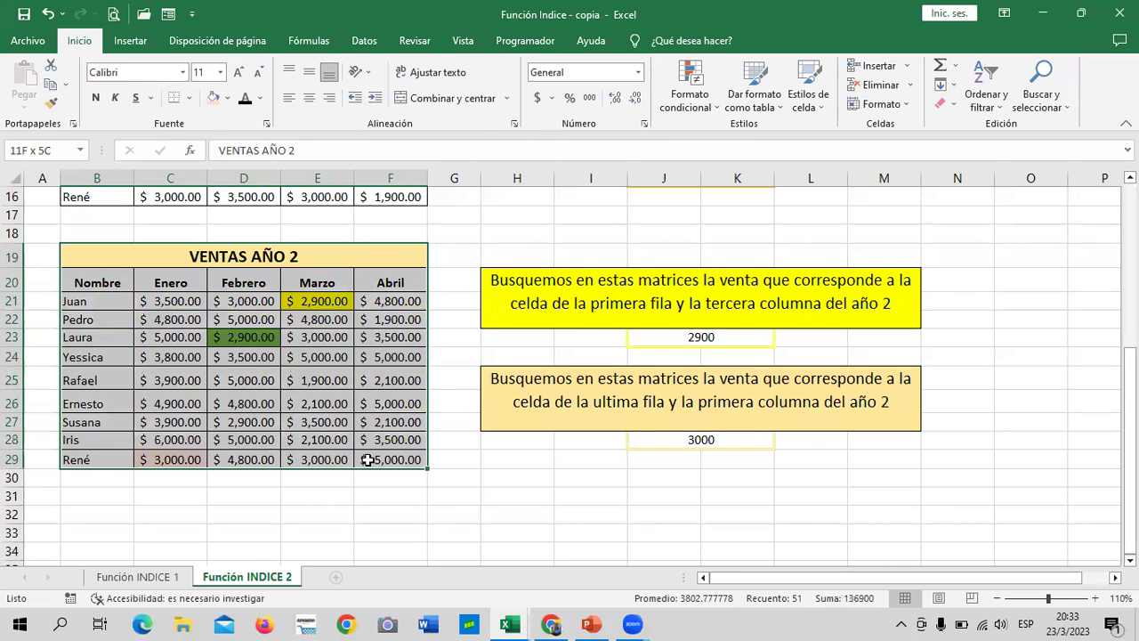
pyautogui.rightClick(360, 303)
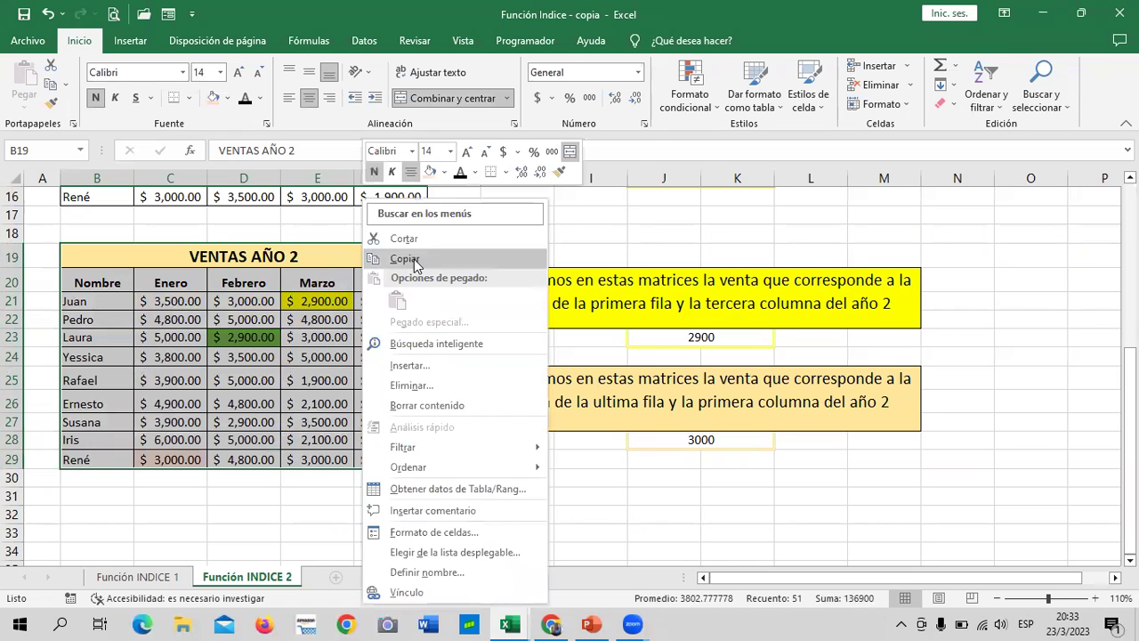
pyautogui.click(412, 262)
pyautogui.scroll(-5, 344, 396)
pyautogui.scroll(2, 229, 376)
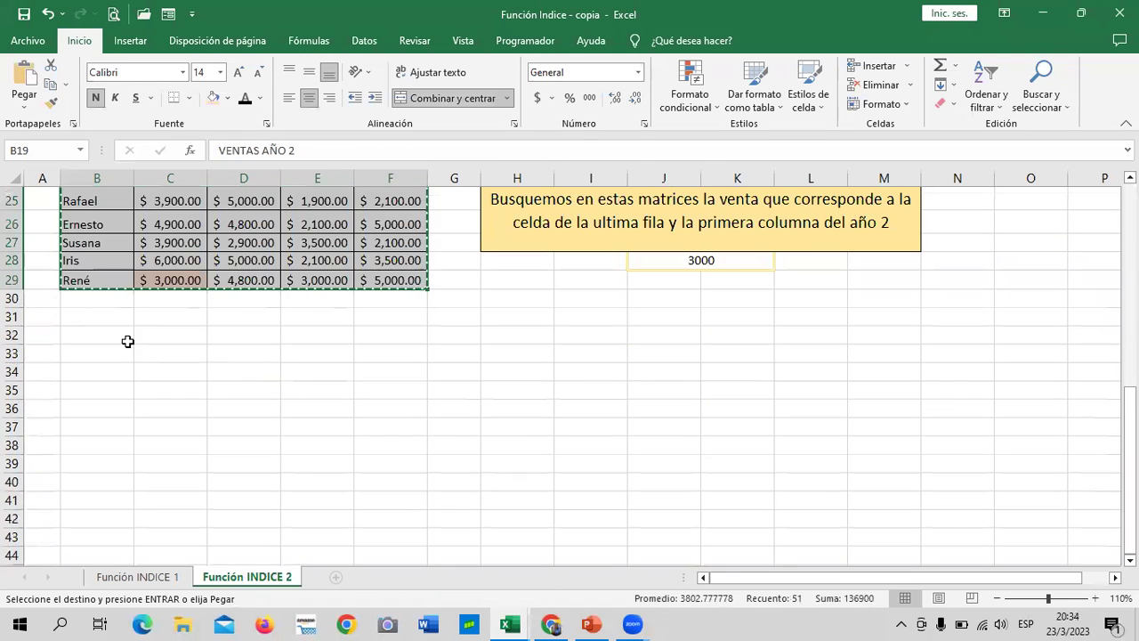
pyautogui.click(85, 338)
pyautogui.hotkey('ctrl', 'v')
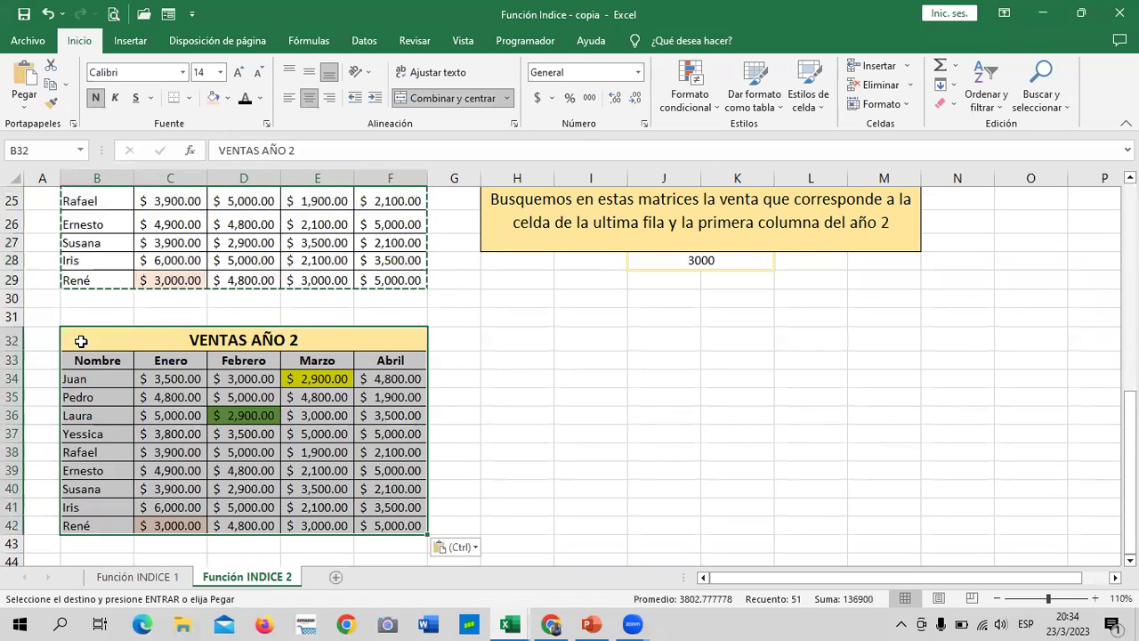
pyautogui.press('Escape')
# - Retitle the pasted table VENTAS AÑO 3
pyautogui.doubleClick(333, 339)
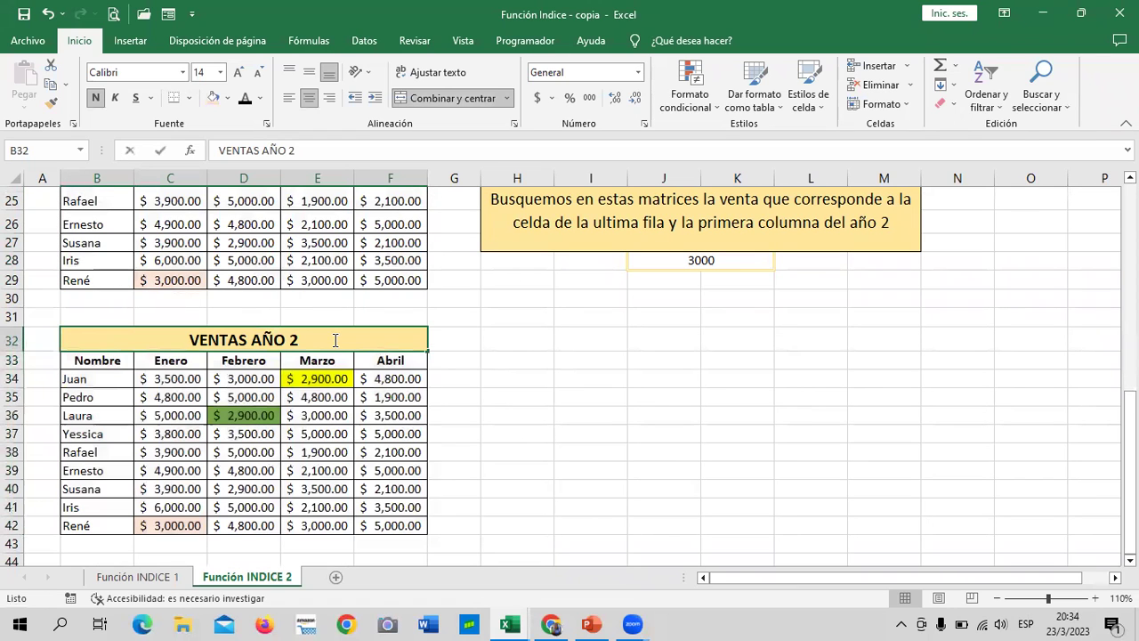
pyautogui.press('BackSpace')
pyautogui.write('3')
pyautogui.press('Return')
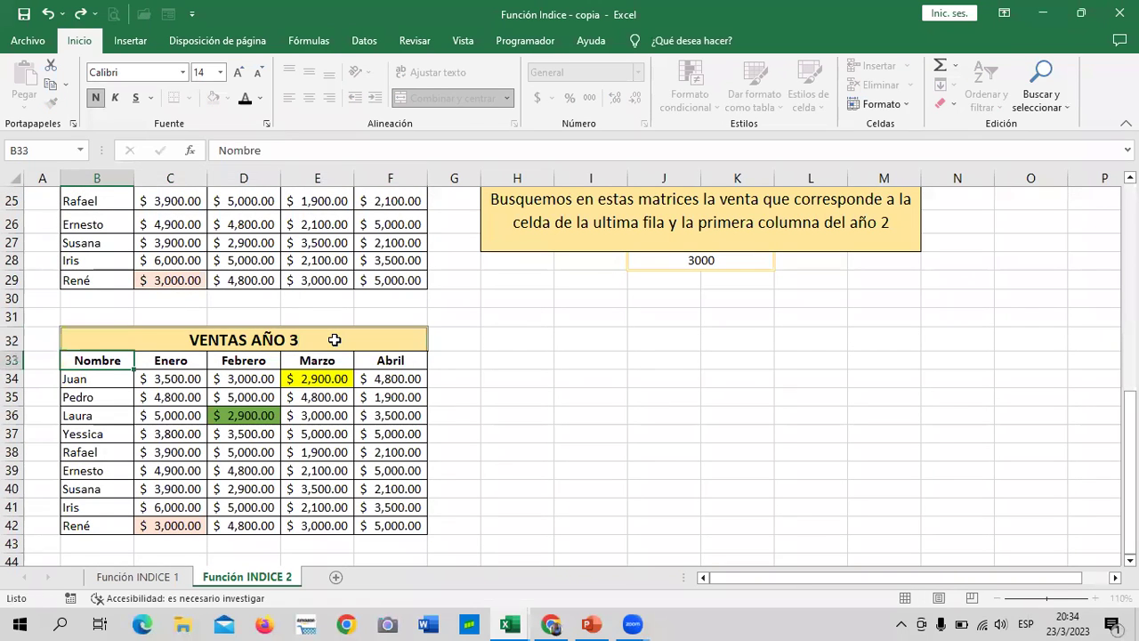
pyautogui.click(674, 395)
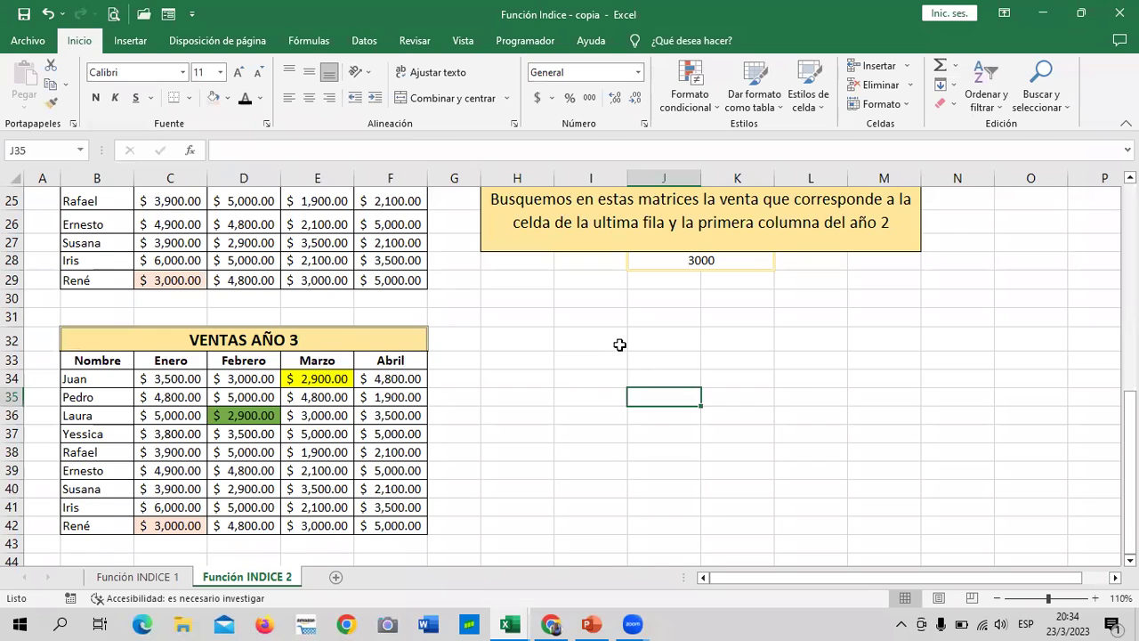
# - Begin an INDICE formula in J34 with areas C8:F16 and C21:F29
pyautogui.click(661, 381)
pyautogui.write('=')
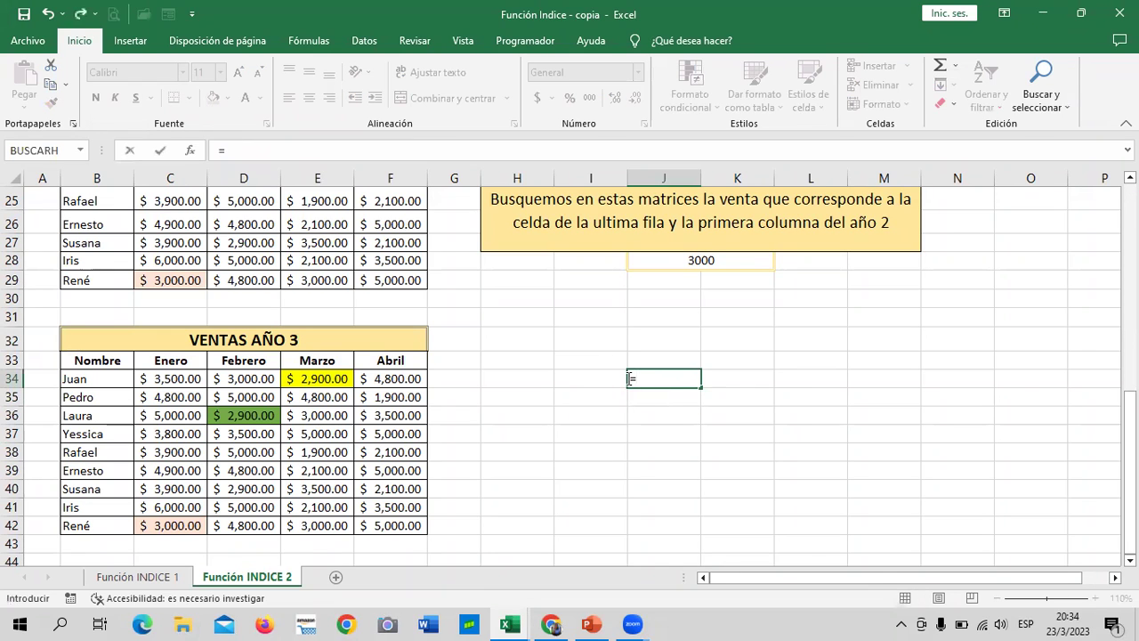
pyautogui.write('INDI')
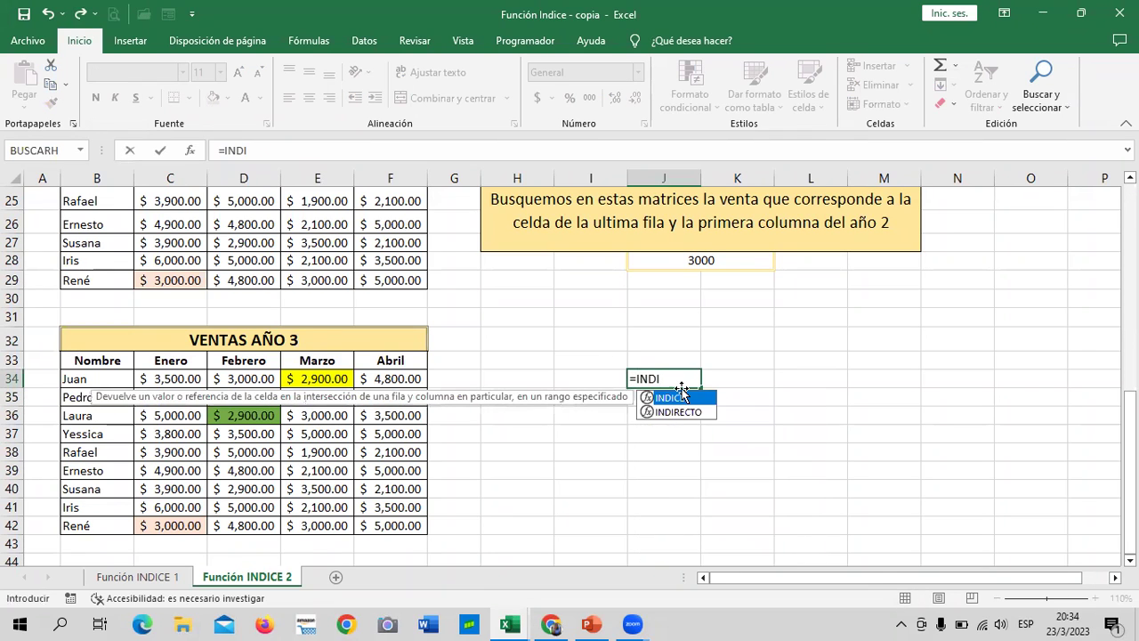
pyautogui.doubleClick(687, 401)
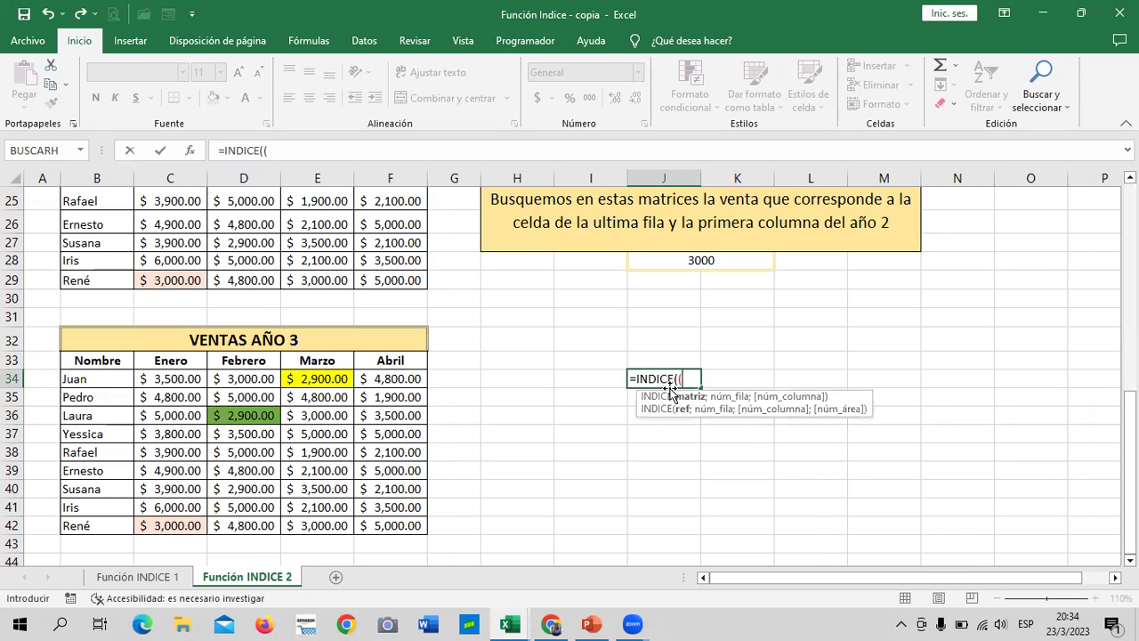
pyautogui.scroll(4, 396, 405)
pyautogui.scroll(3, 397, 405)
pyautogui.moveTo(165, 278); pyautogui.dragTo(372, 431)
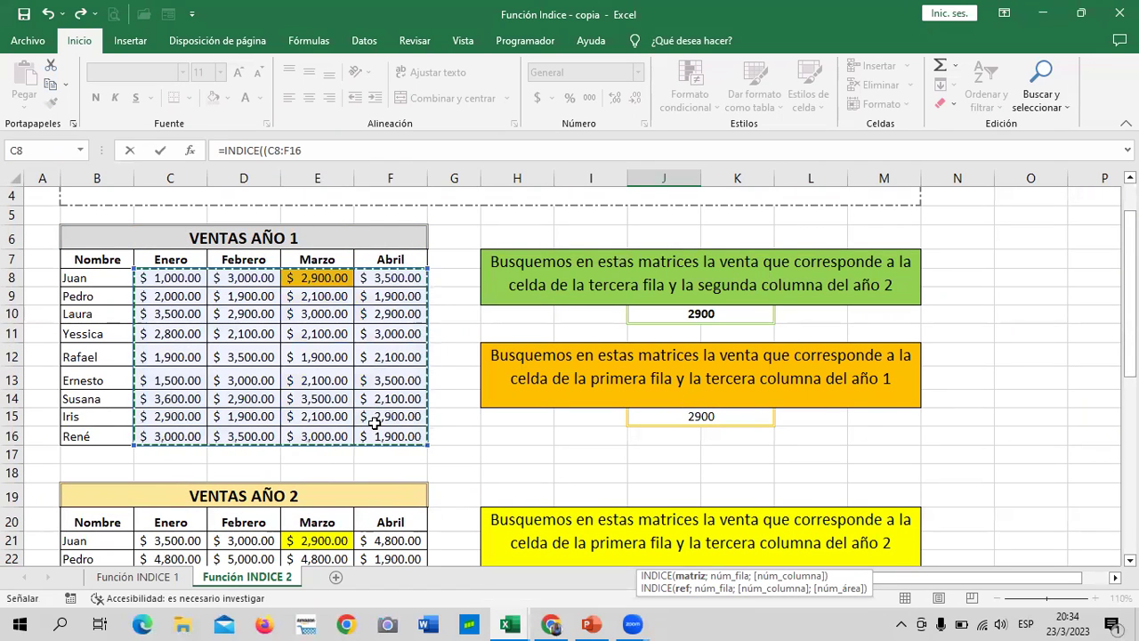
pyautogui.write(';')
pyautogui.scroll(-3, 356, 366)
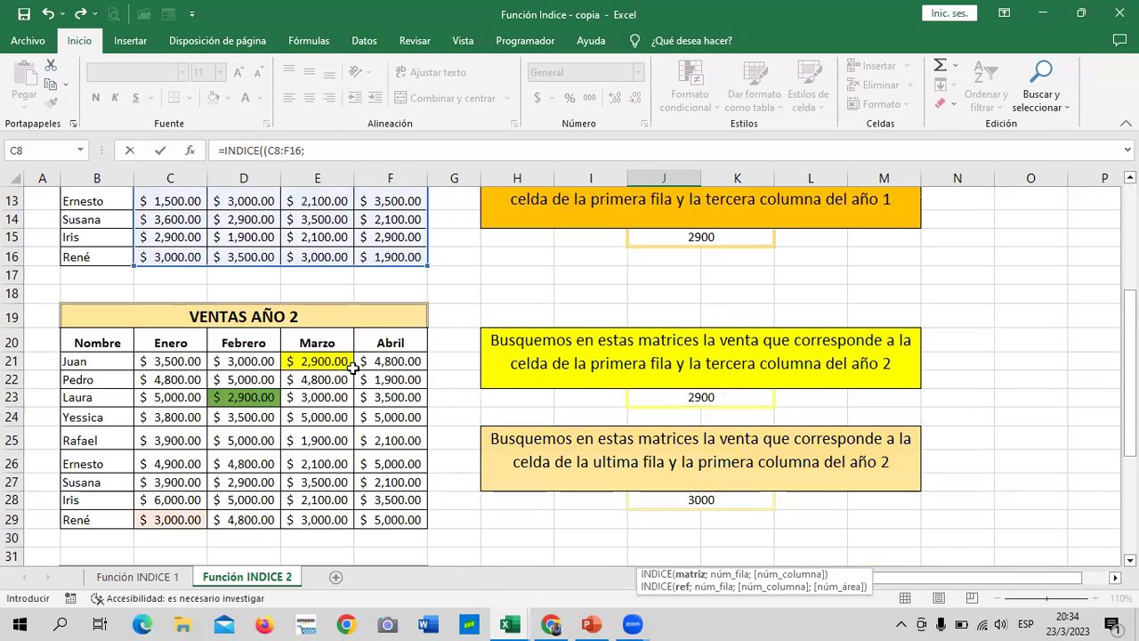
pyautogui.moveTo(150, 361)
pyautogui.mouseDown()
pyautogui.moveTo(359, 503)
pyautogui.moveTo(360, 521)
pyautogui.mouseUp()
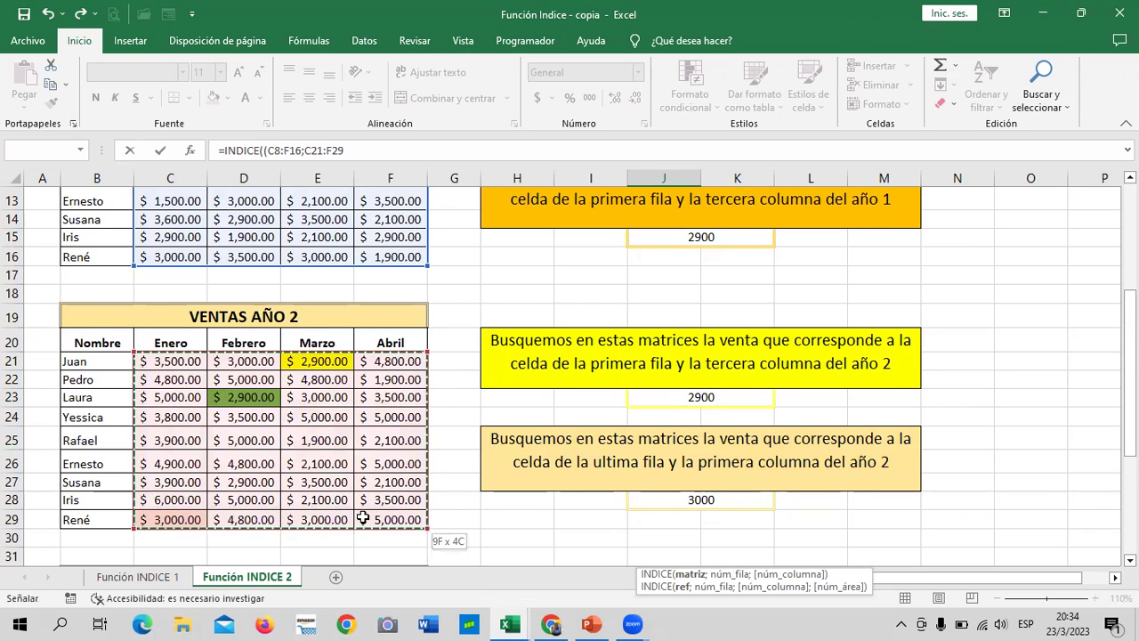
pyautogui.click(382, 149)
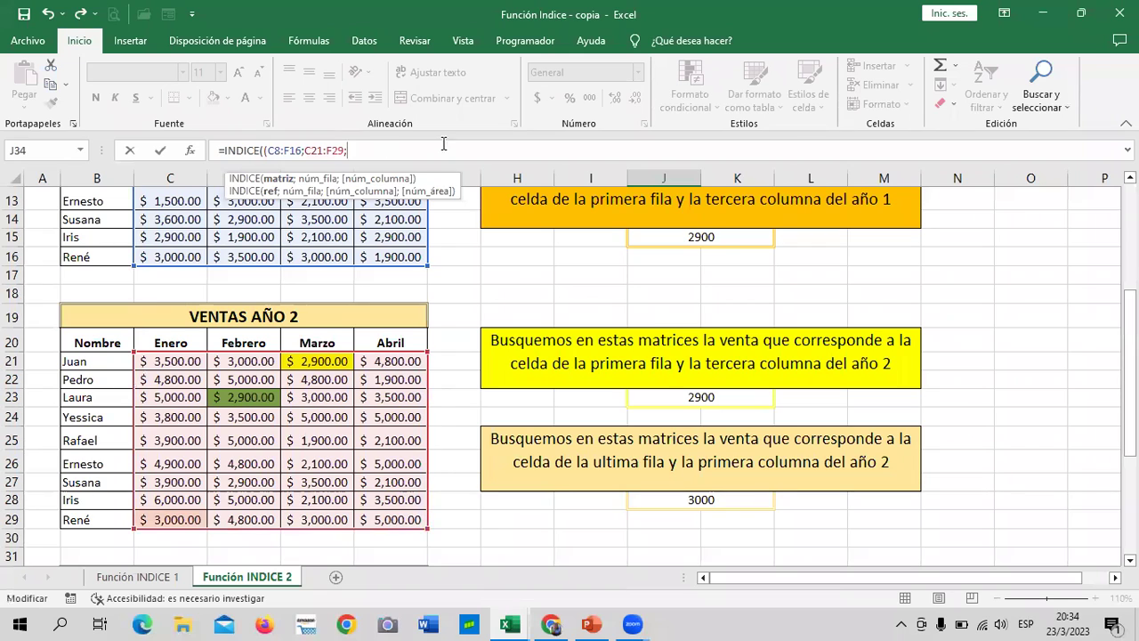
# - Add the year-3 area C34:F42 with row 6, column 4, area 3, returning 5000
pyautogui.scroll(-4, 409, 463)
pyautogui.scroll(-1, 282, 357)
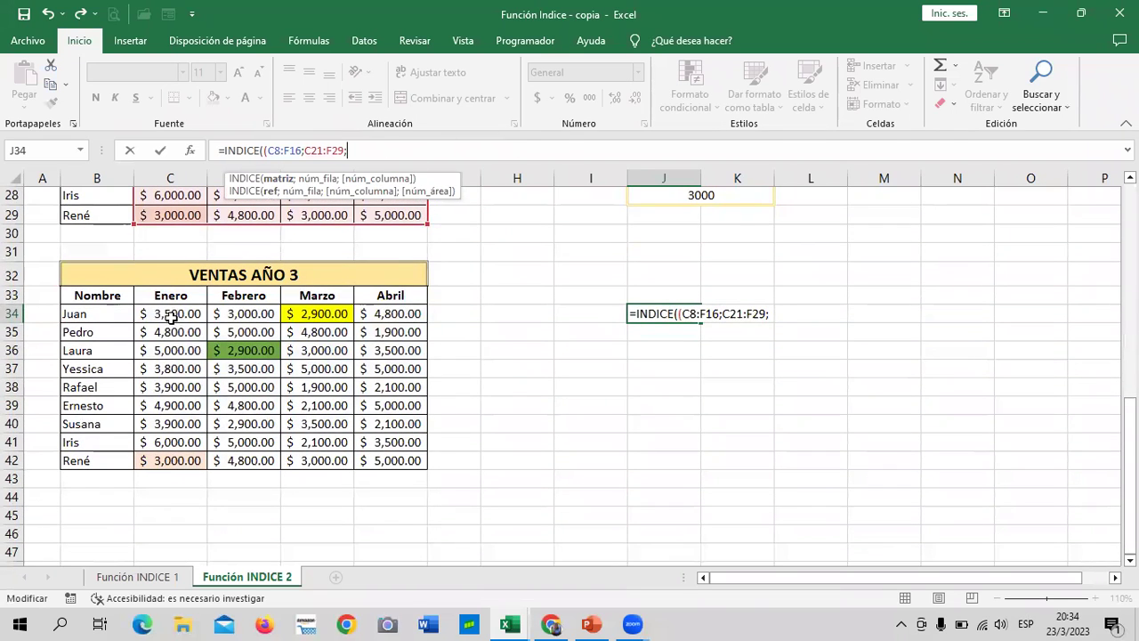
pyautogui.moveTo(147, 313); pyautogui.dragTo(416, 441)
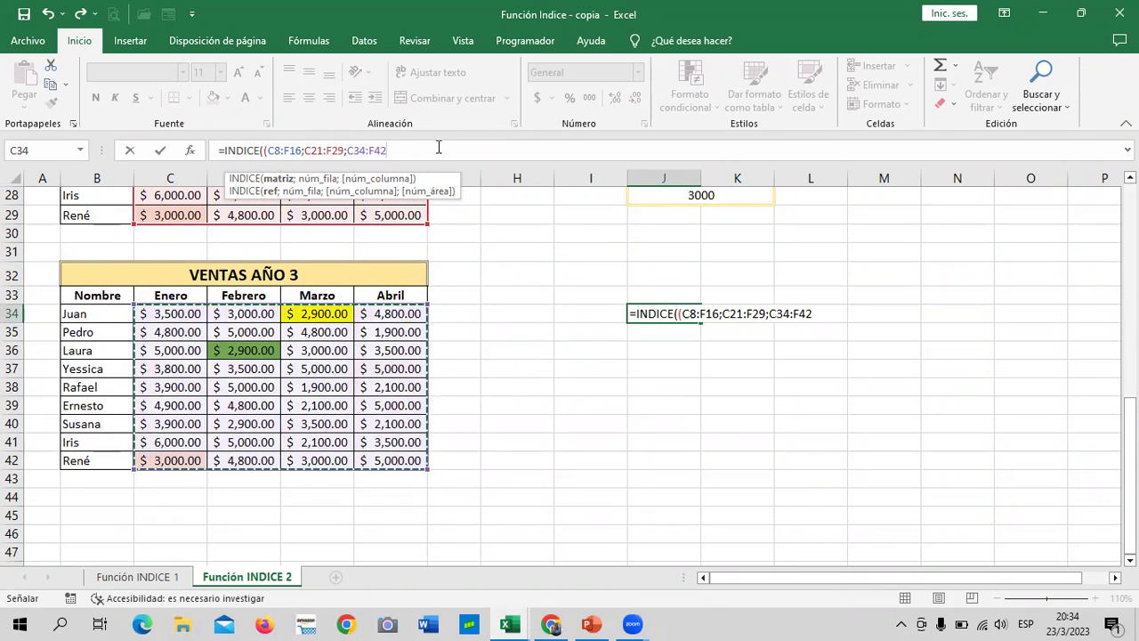
pyautogui.write(')')
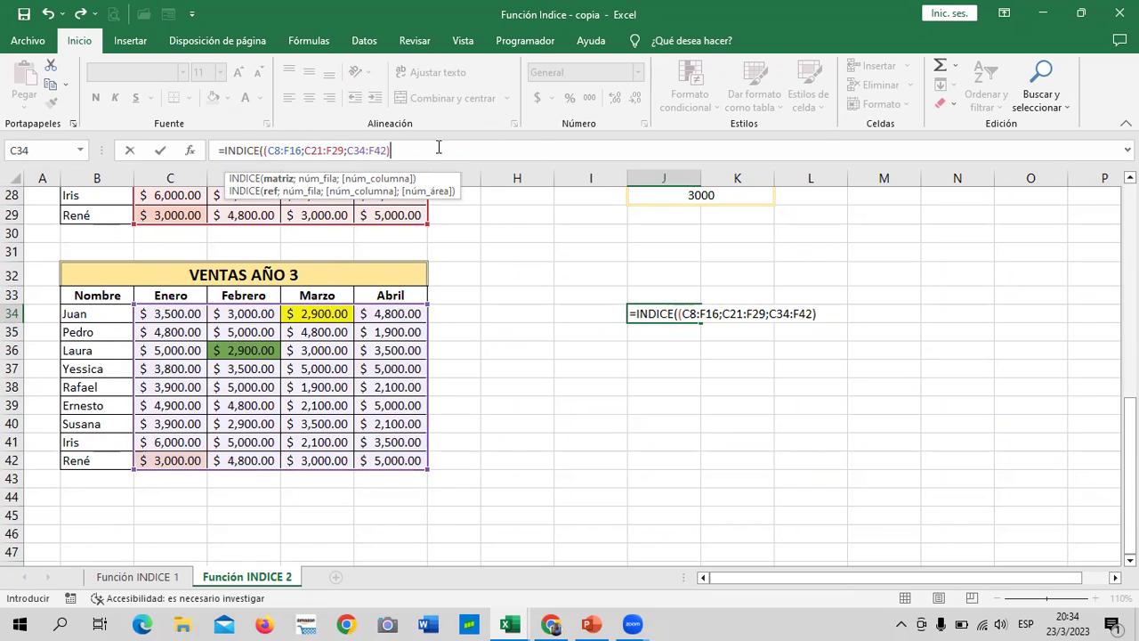
pyautogui.write(';6')
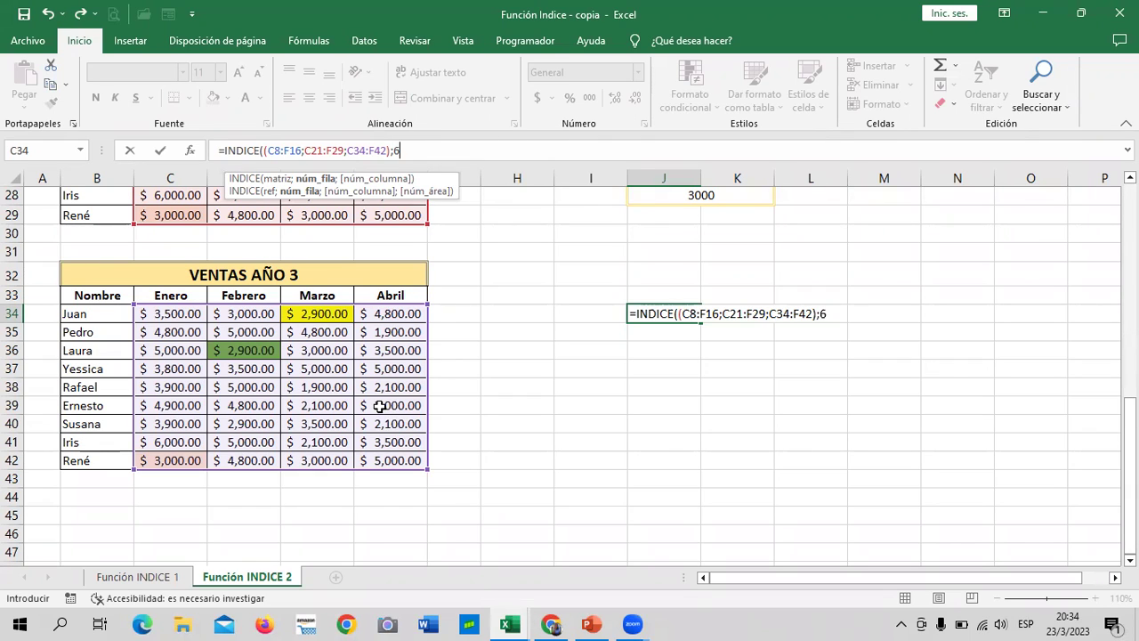
pyautogui.write(';4')
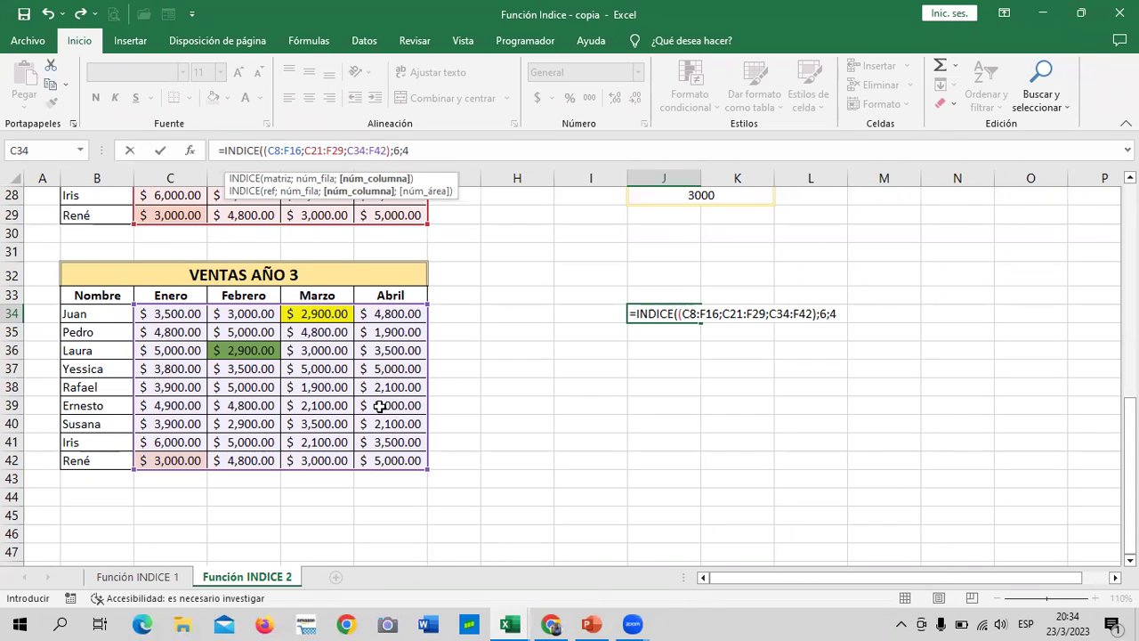
pyautogui.write(';3')
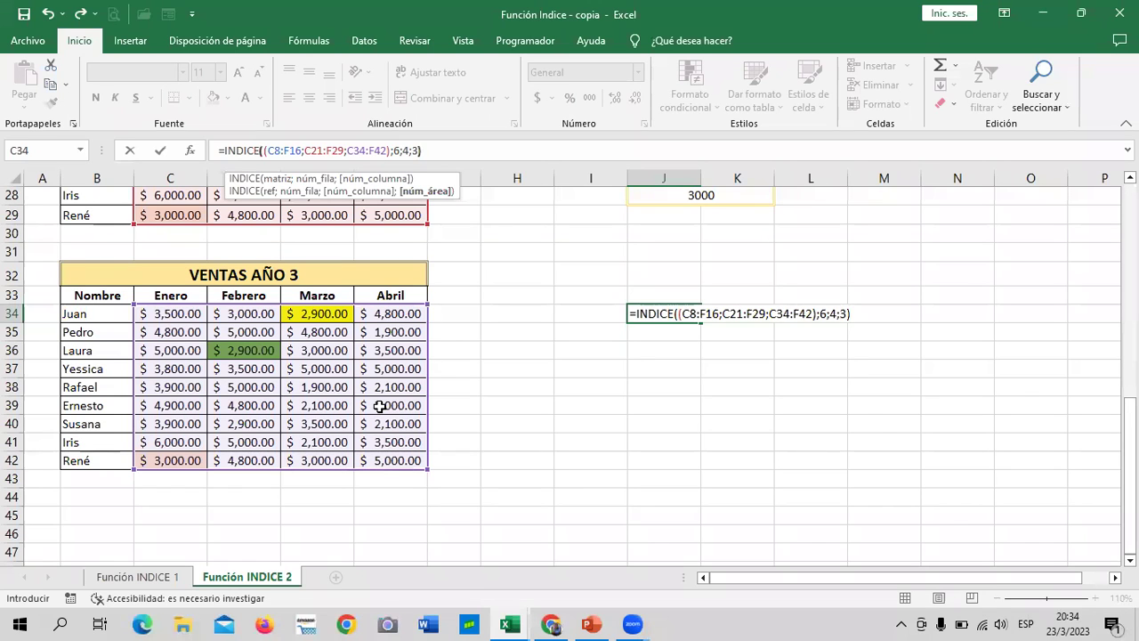
pyautogui.press('Return')
pyautogui.click(636, 313)
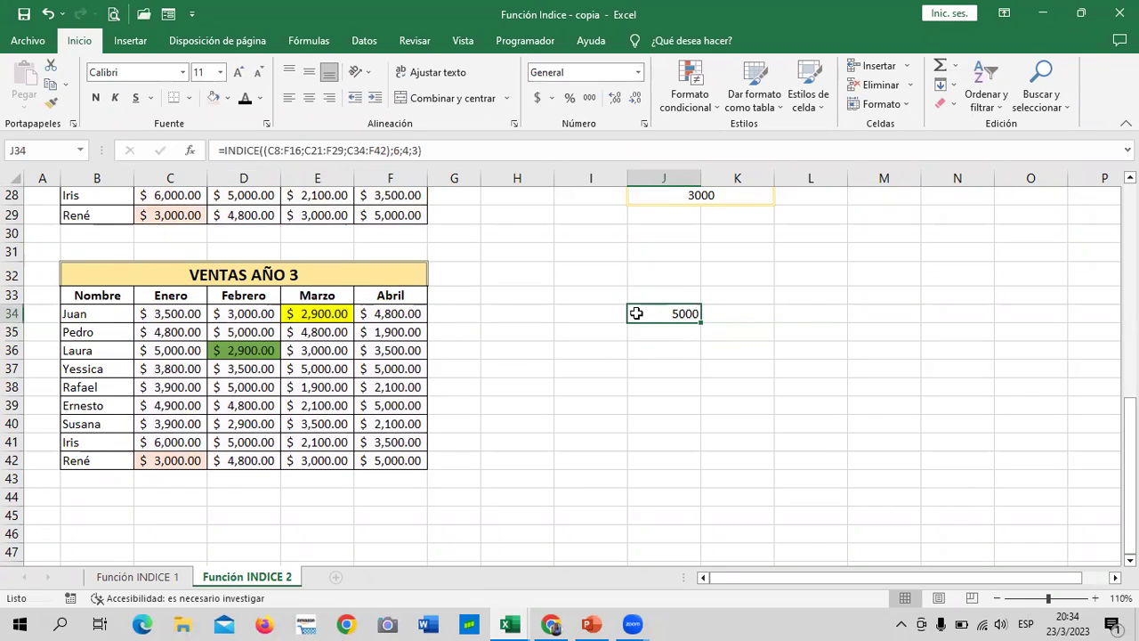
# - Fill F39, Ernesto's $5,000 Abril sale in year 3, blue
pyautogui.click(381, 405)
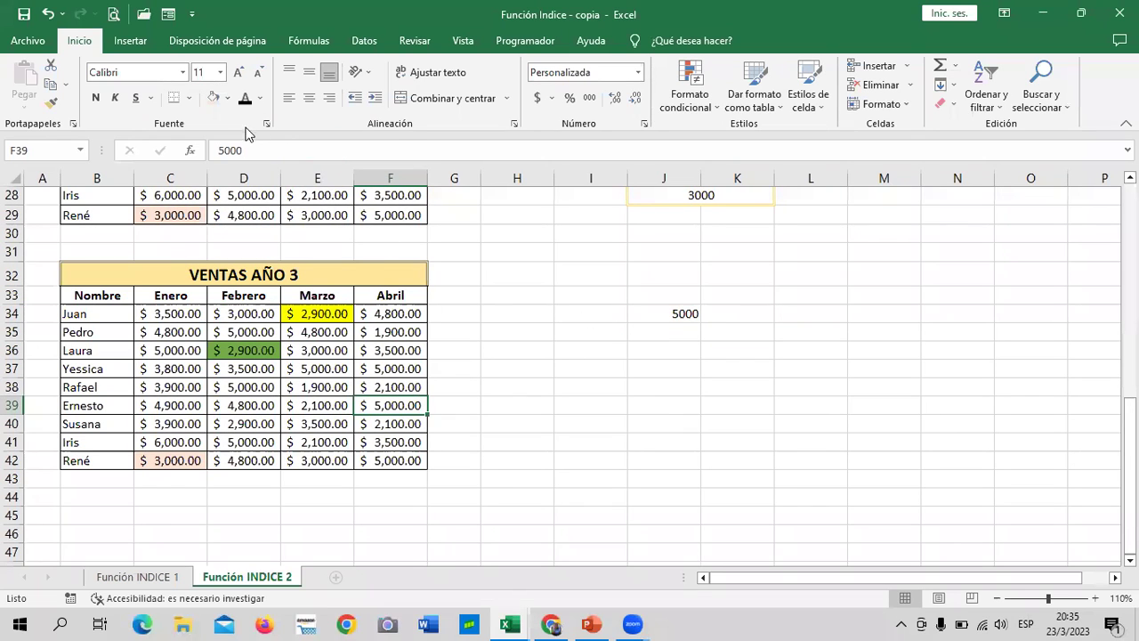
pyautogui.click(229, 97)
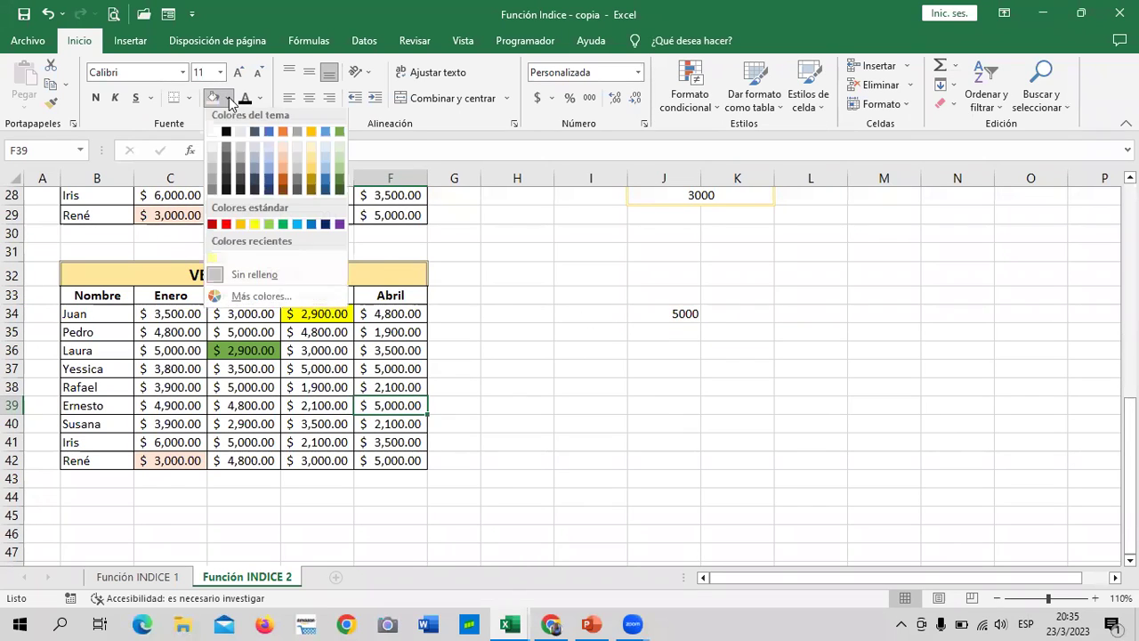
pyautogui.click(269, 137)
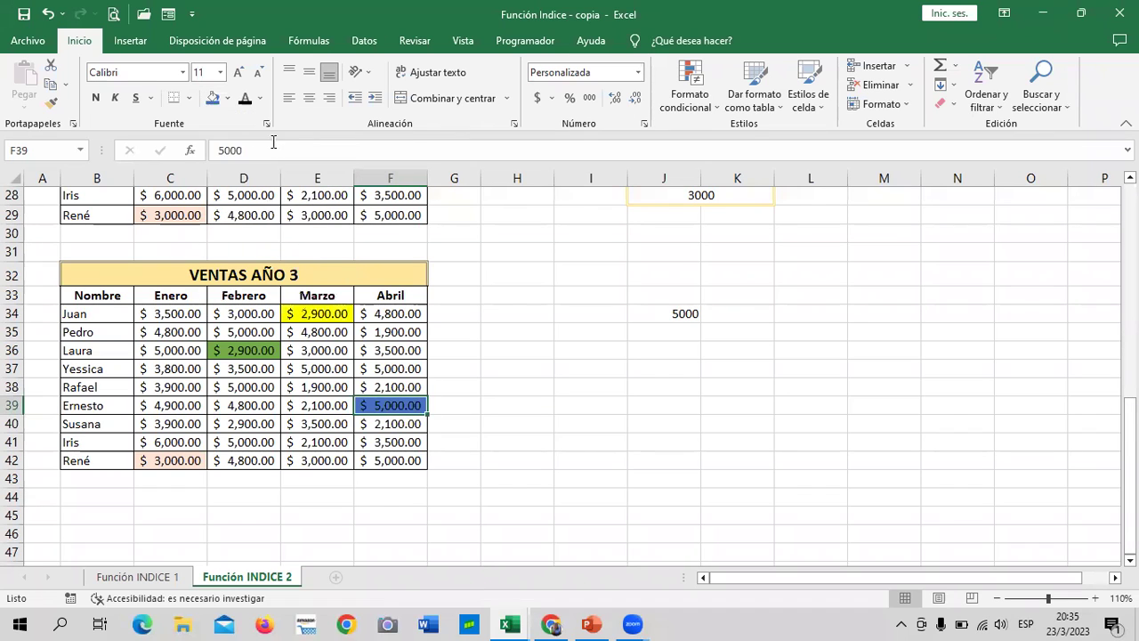
pyautogui.click(556, 429)
pyautogui.click(413, 405)
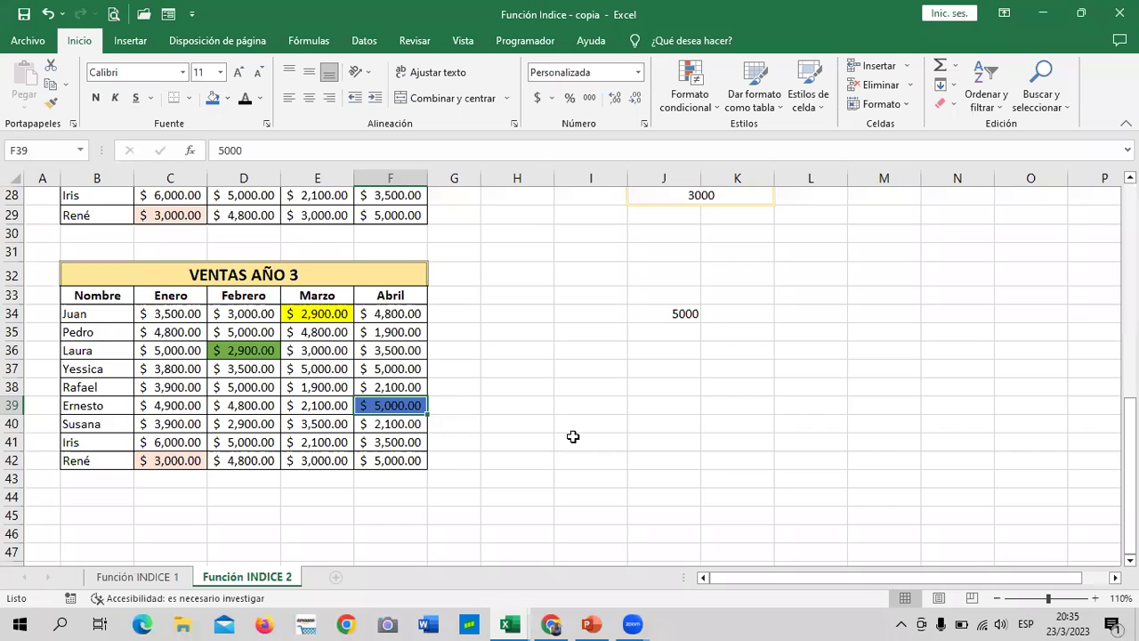
# - Apply the same blue fill to the 5000 result in J34
pyautogui.scroll(2, 573, 436)
pyautogui.click(656, 433)
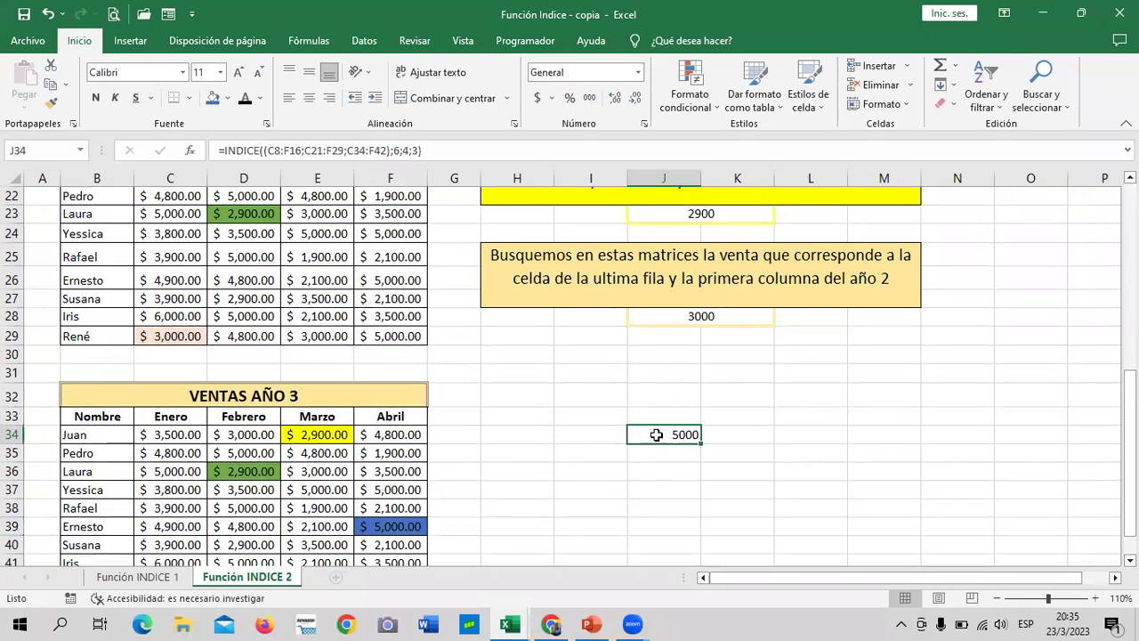
pyautogui.click(214, 99)
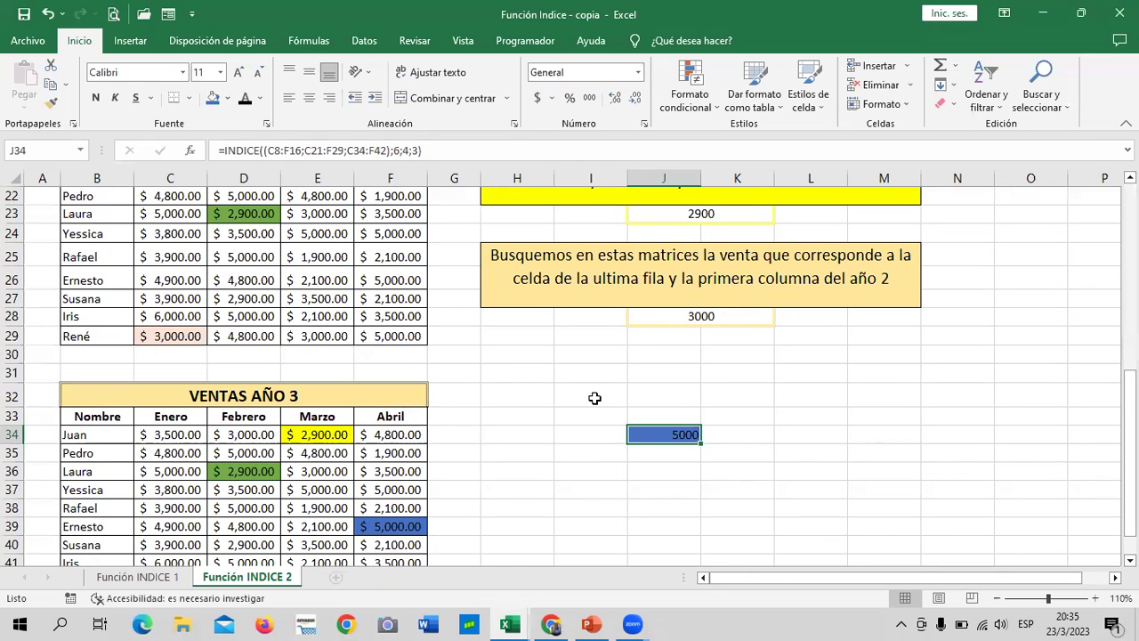
pyautogui.scroll(-1, 593, 475)
pyautogui.scroll(2, 595, 479)
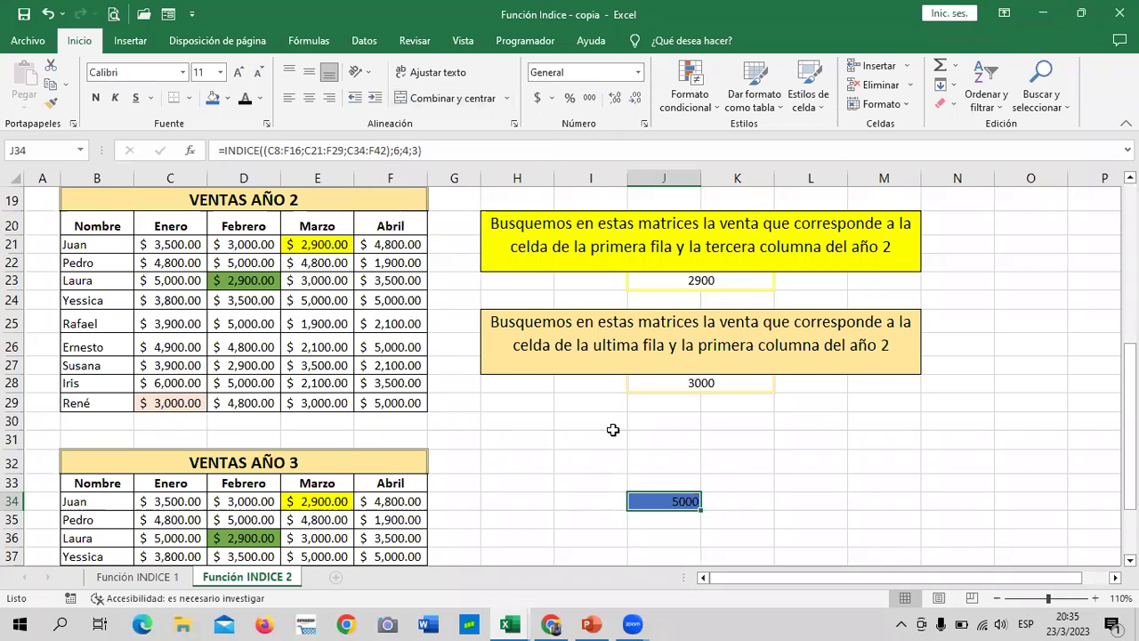
pyautogui.scroll(4, 613, 425)
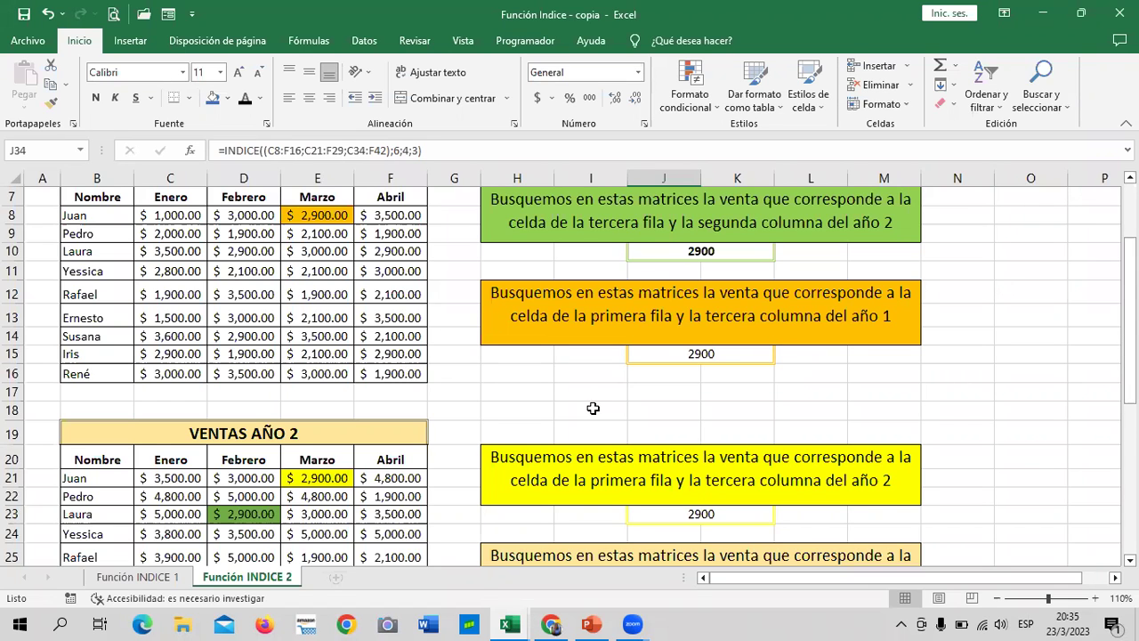
pyautogui.scroll(-2, 571, 392)
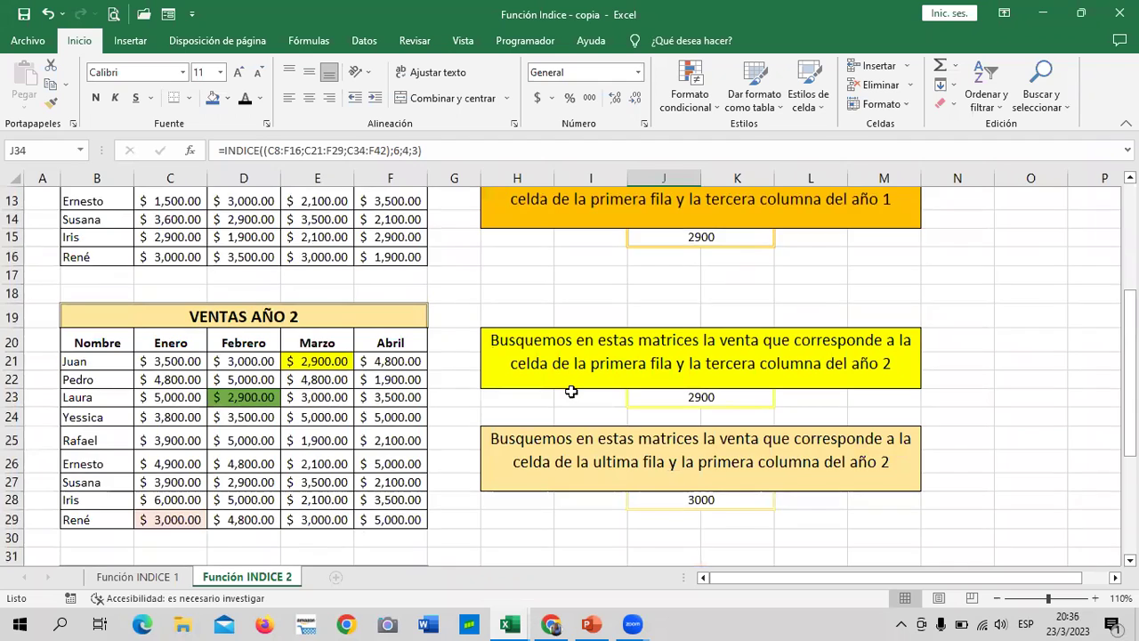
pyautogui.scroll(-2, 572, 392)
pyautogui.scroll(-3, 571, 391)
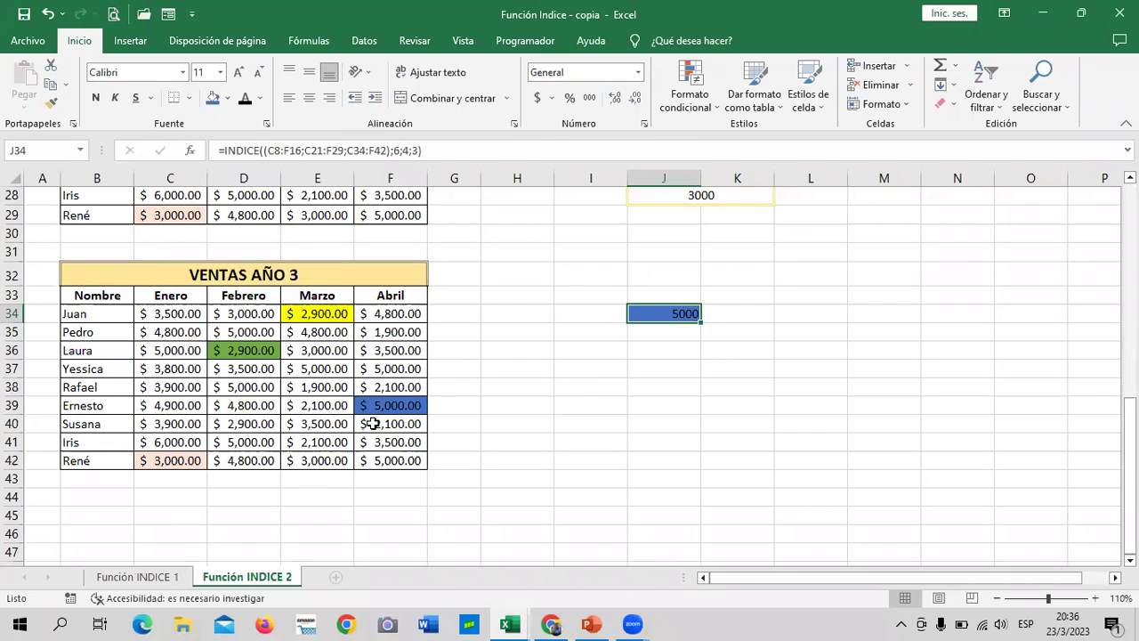
# - Add a new sheet Hoja1 and copy the VENTAS AÑO 1 table from Función INDICE 2
pyautogui.click(336, 578)
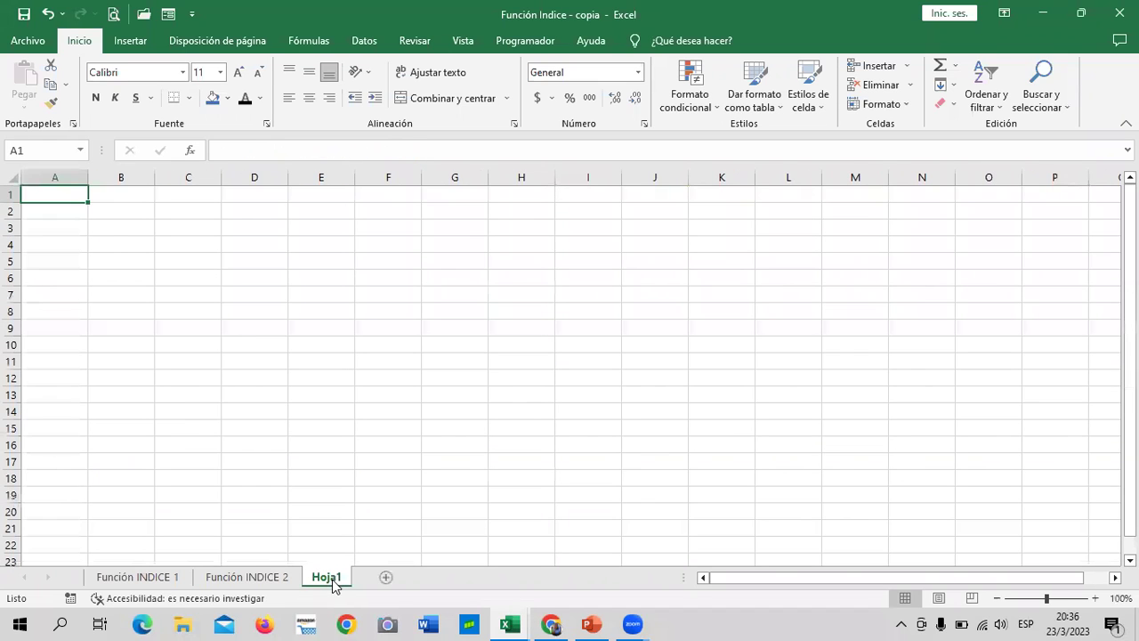
pyautogui.click(660, 348)
pyautogui.click(246, 577)
pyautogui.scroll(3, 270, 457)
pyautogui.scroll(1, 271, 457)
pyautogui.scroll(3, 271, 457)
pyautogui.scroll(2, 272, 456)
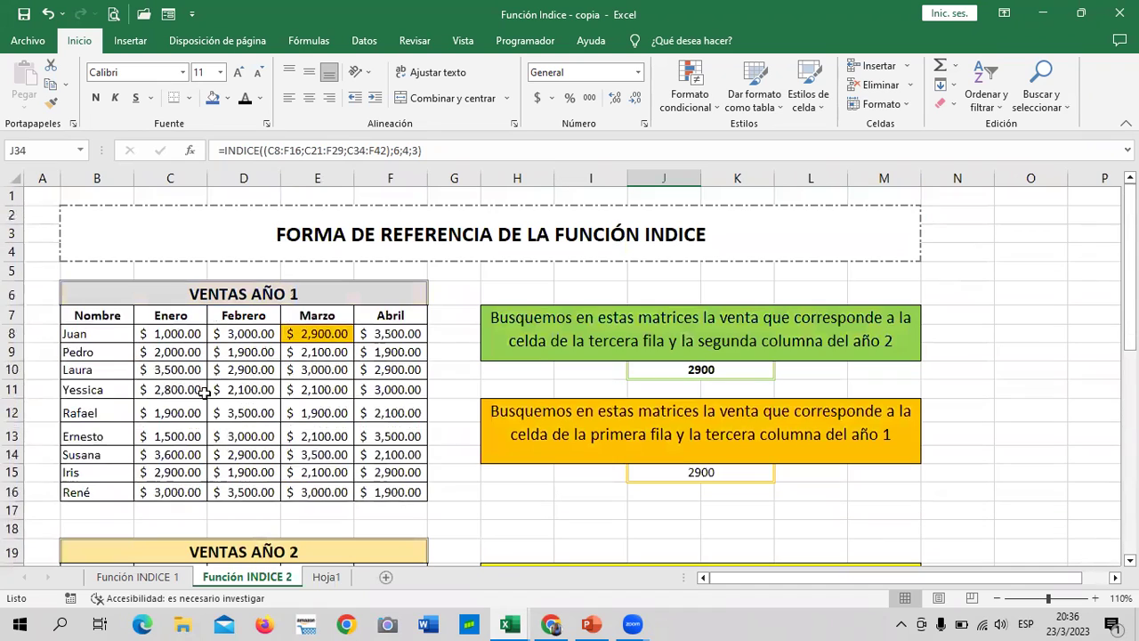
pyautogui.moveTo(107, 292)
pyautogui.mouseDown()
pyautogui.moveTo(272, 445)
pyautogui.moveTo(294, 489)
pyautogui.mouseUp()
pyautogui.rightClick(294, 489)
pyautogui.click(354, 258)
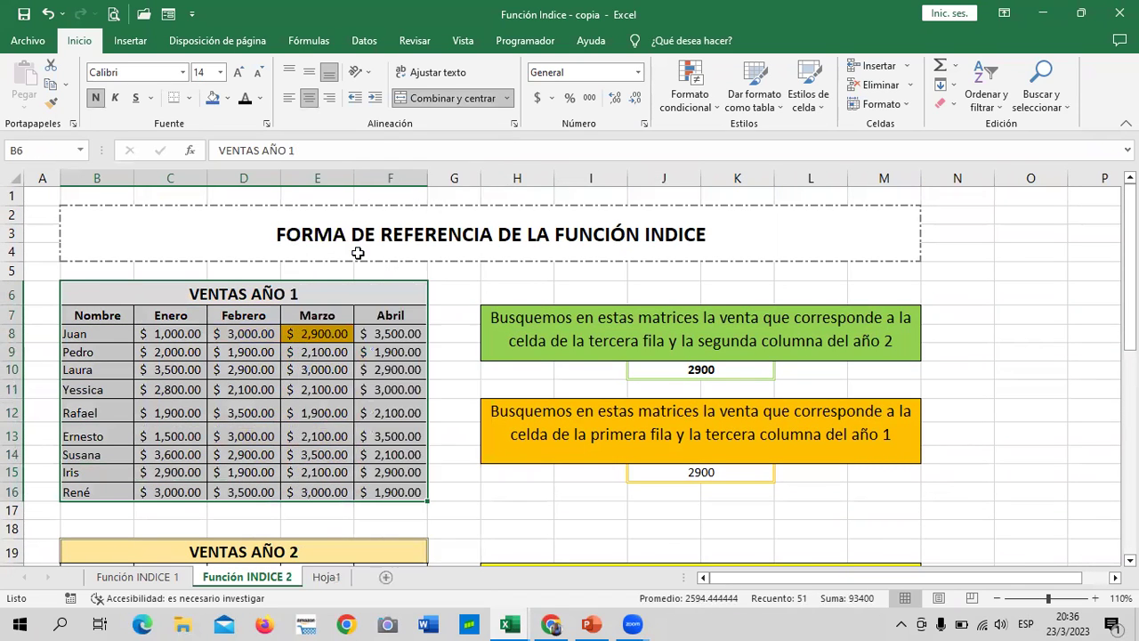
# - Paste the table at B3 in Hoja1 and set E5's fill to white
pyautogui.click(327, 578)
pyautogui.click(131, 223)
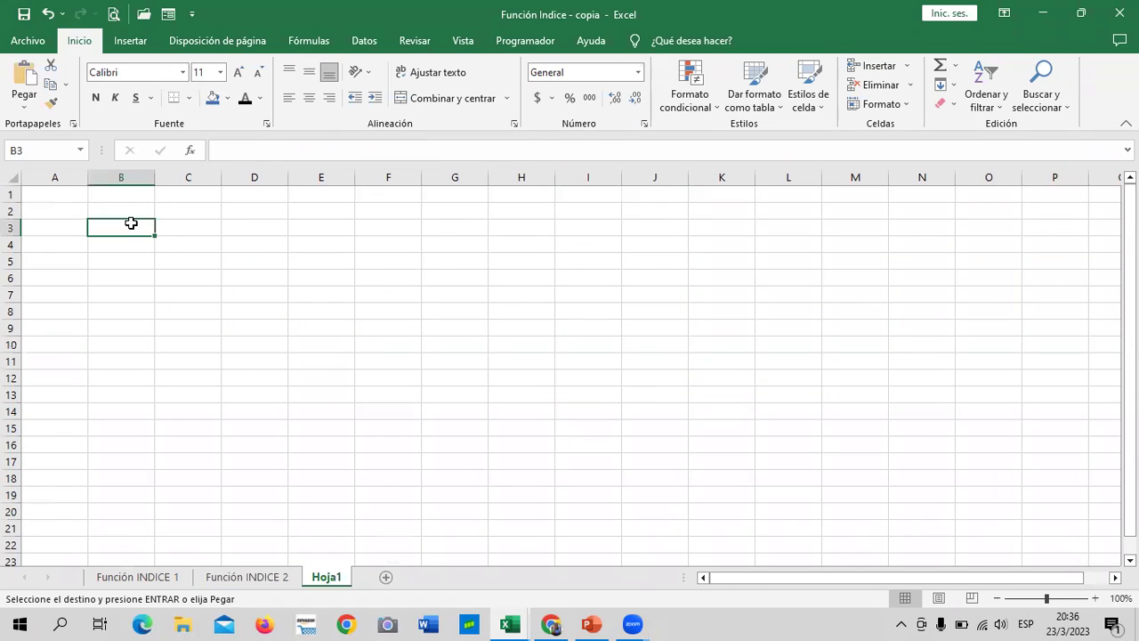
pyautogui.hotkey('ctrl', 'v')
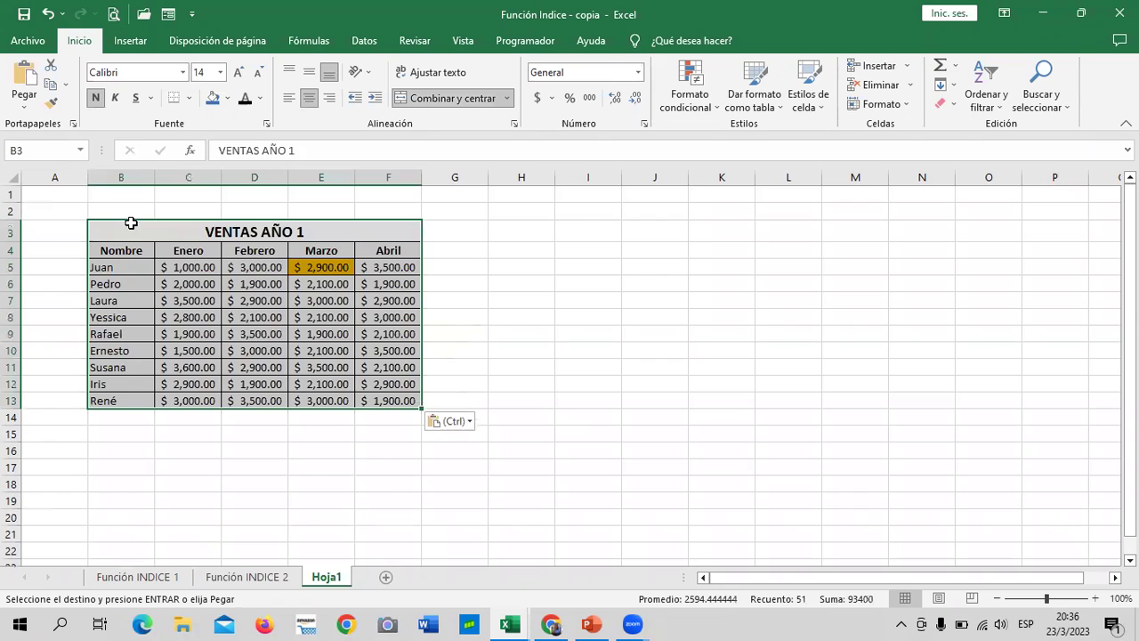
pyautogui.click(440, 347)
pyautogui.click(330, 263)
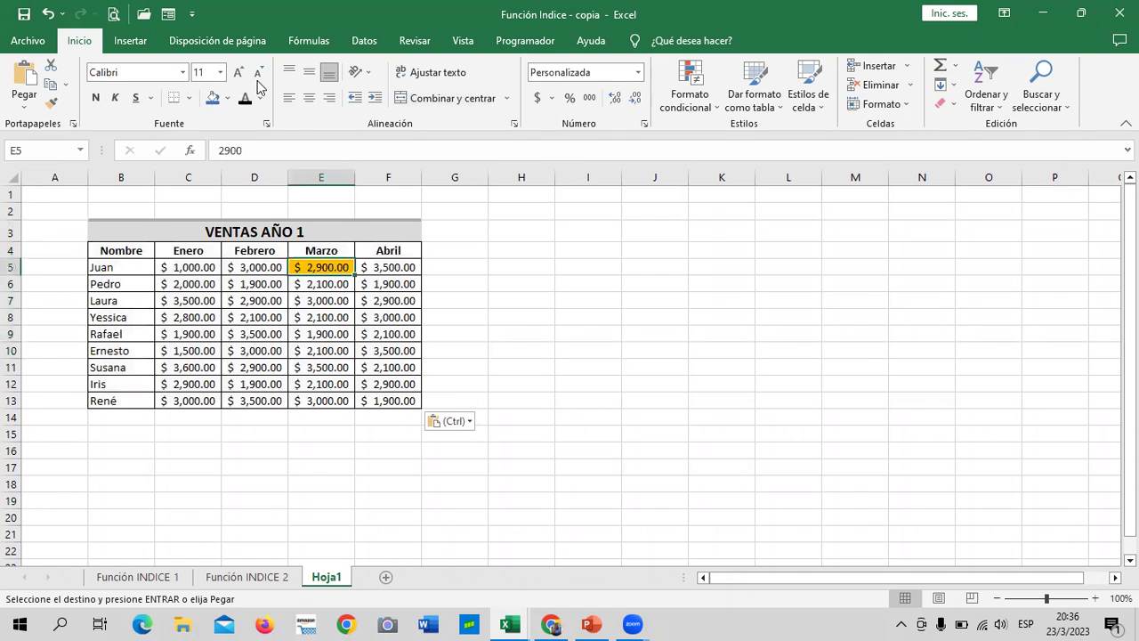
pyautogui.click(228, 98)
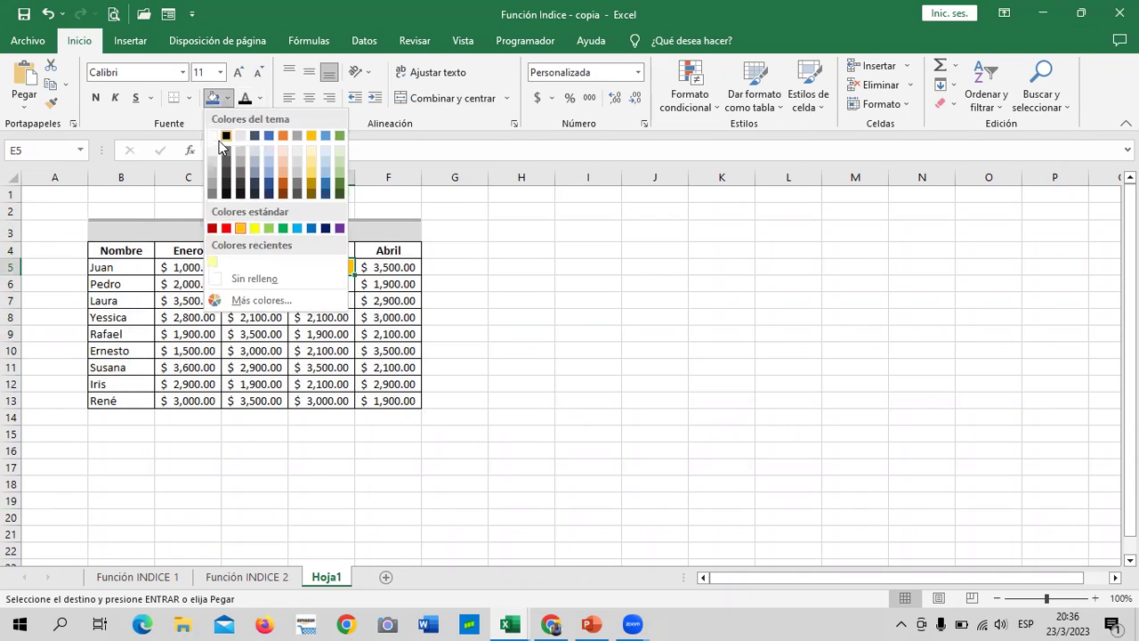
pyautogui.click(212, 136)
pyautogui.click(571, 361)
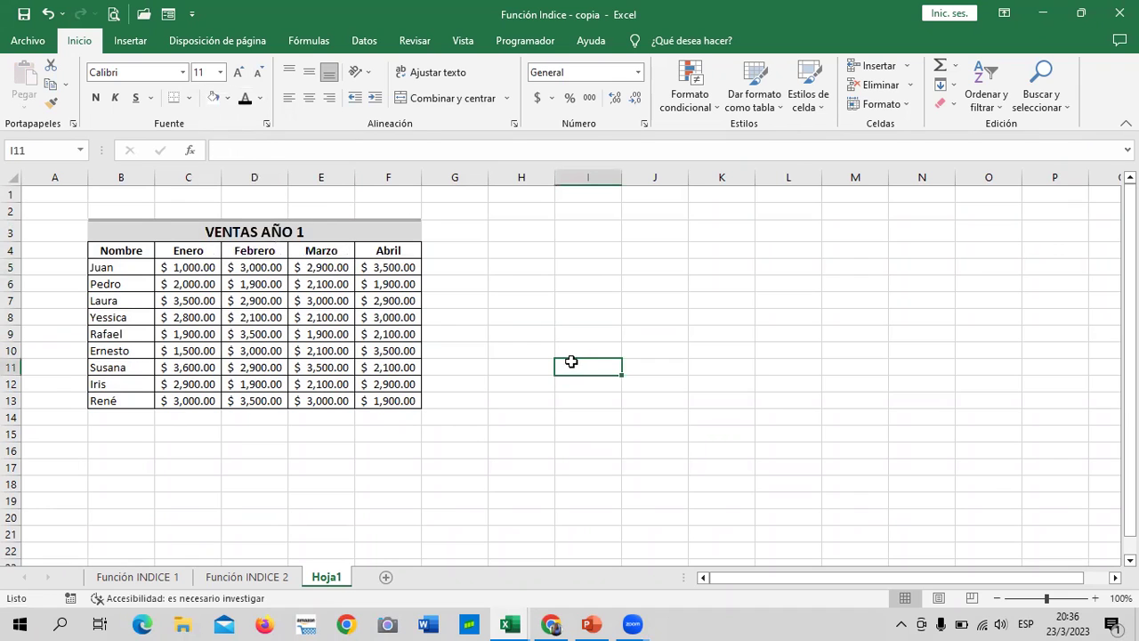
# - Enter 1 in cell A5
pyautogui.click(57, 266)
pyautogui.write('1')
pyautogui.press('Return')
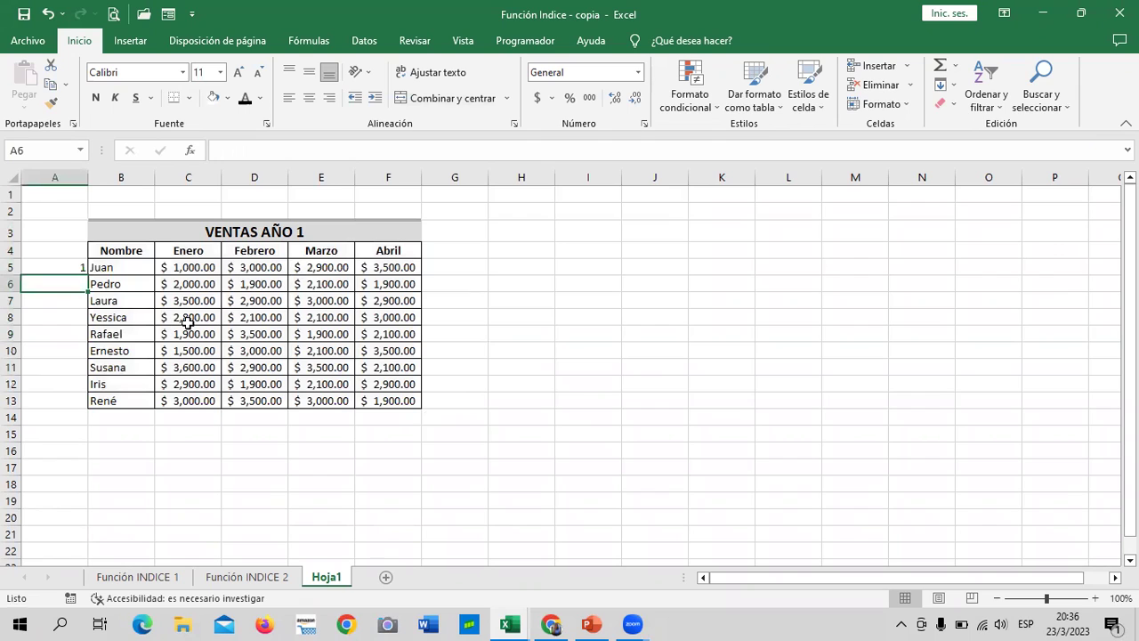
# - Fill A5:A13 with the series 1 to 9 using Auto Fill's Serie de relleno
pyautogui.click(60, 267)
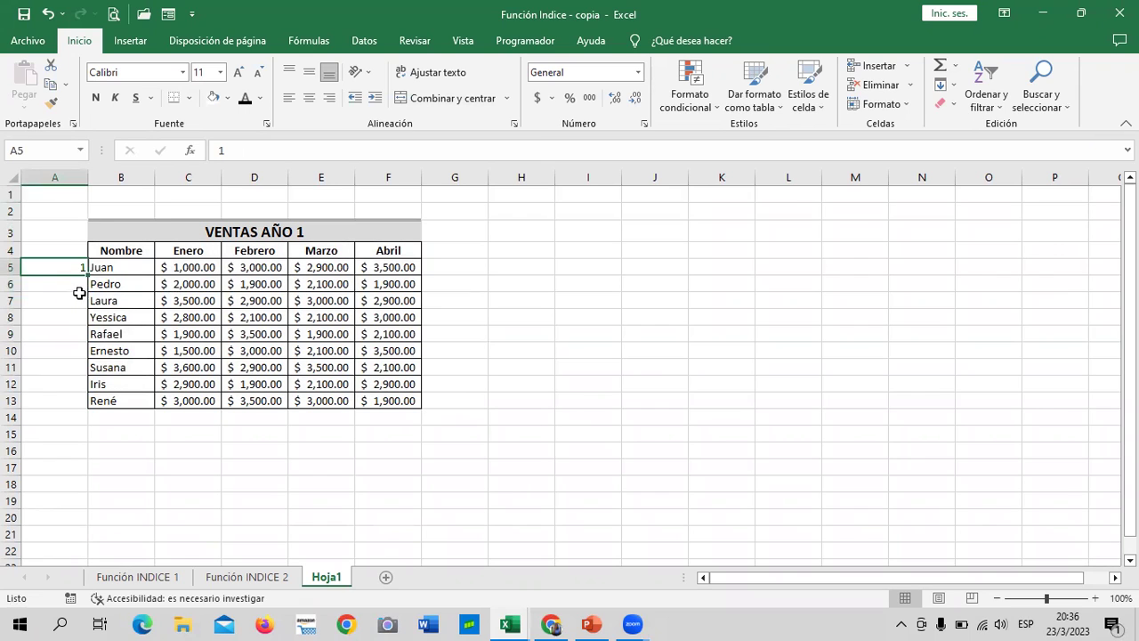
pyautogui.moveTo(87, 275); pyautogui.dragTo(92, 411)
pyautogui.click(103, 418)
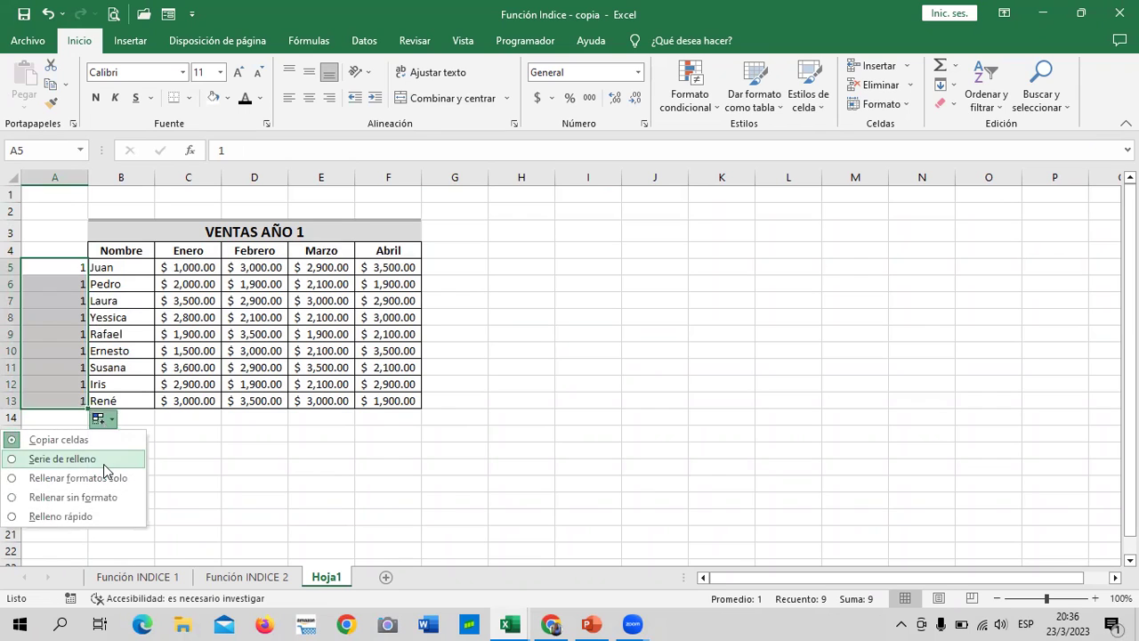
pyautogui.click(62, 458)
pyautogui.click(253, 479)
# - Select the VENTAS AÑO 1 title, then cell I4 beside the table
pyautogui.click(385, 389)
pyautogui.click(573, 329)
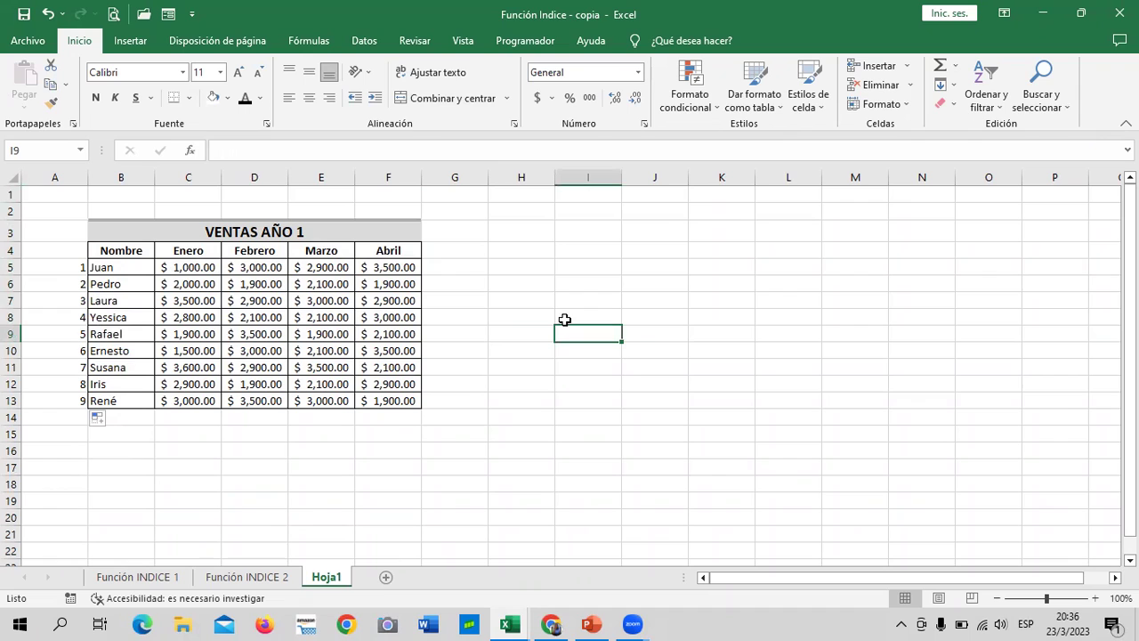
pyautogui.click(313, 235)
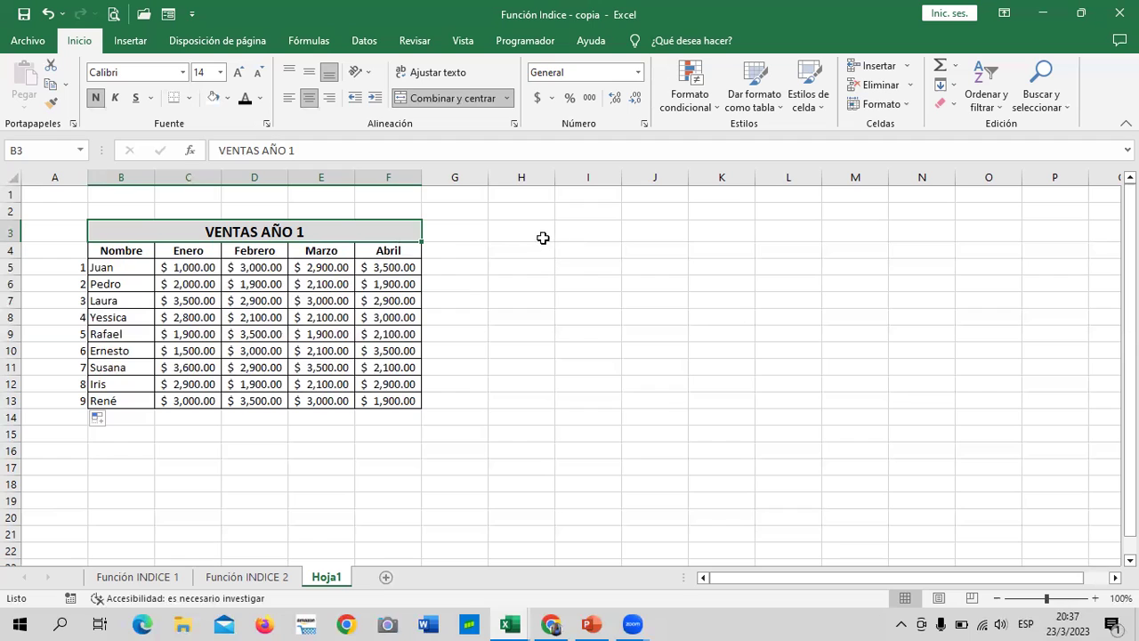
pyautogui.click(600, 248)
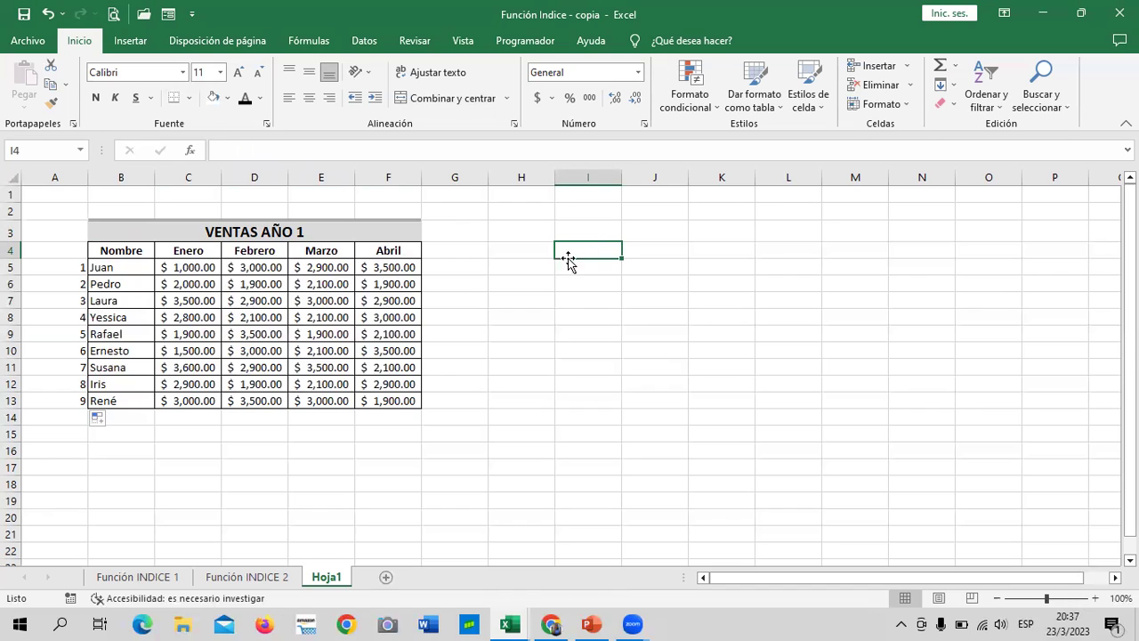
# - Enter the label NUMERO DE VENDEDOR across J5:L5
pyautogui.click(587, 268)
pyautogui.click(594, 335)
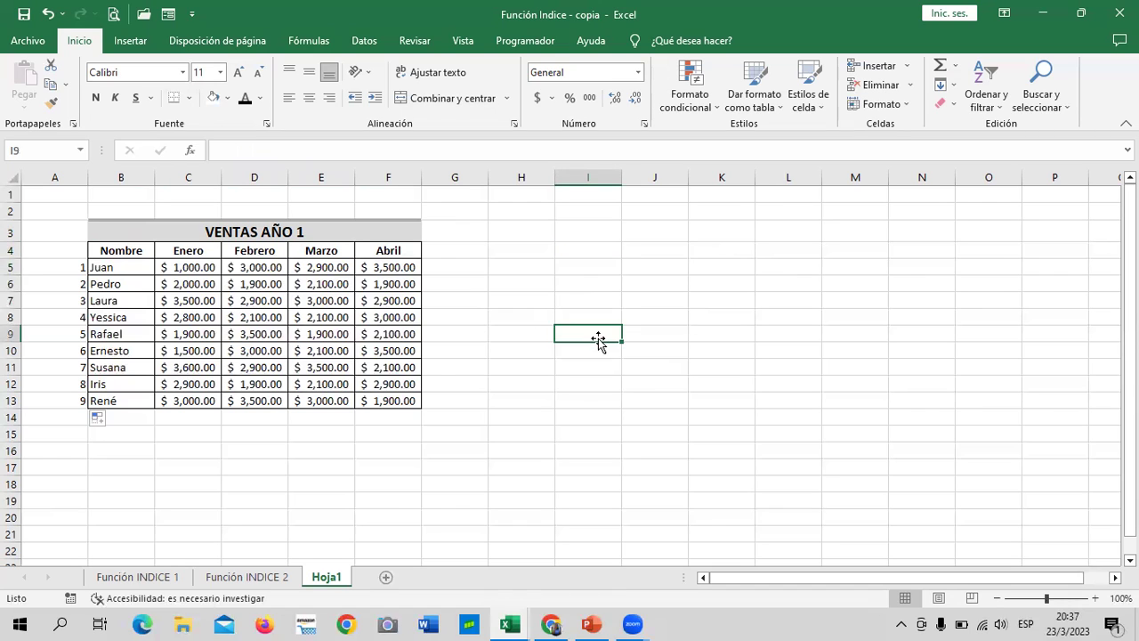
pyautogui.click(592, 265)
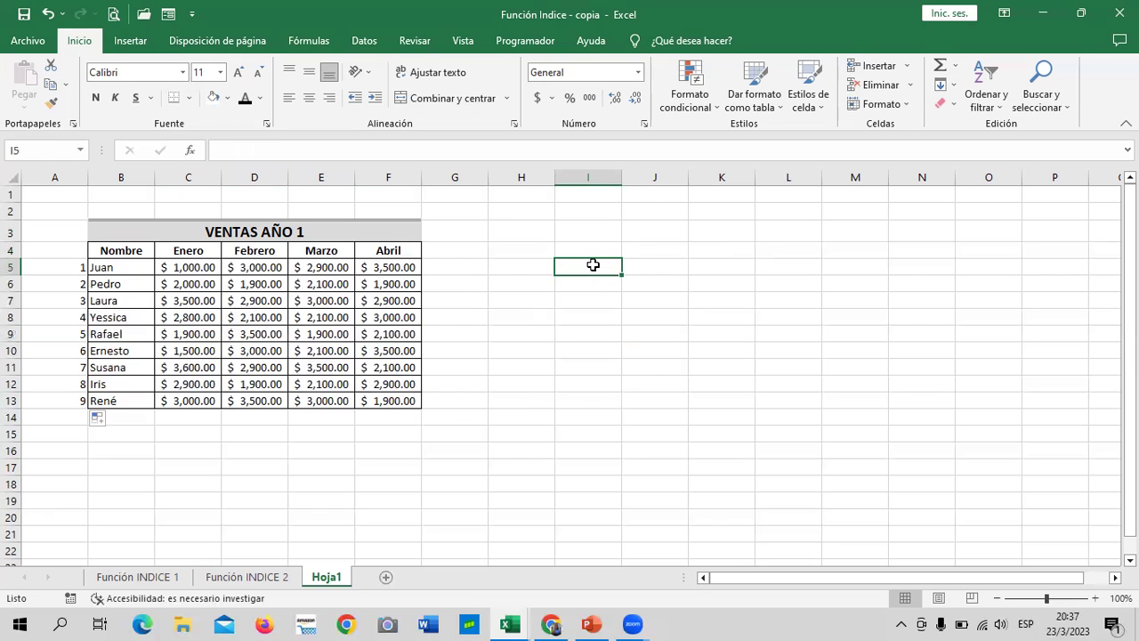
pyautogui.moveTo(656, 264); pyautogui.dragTo(765, 261)
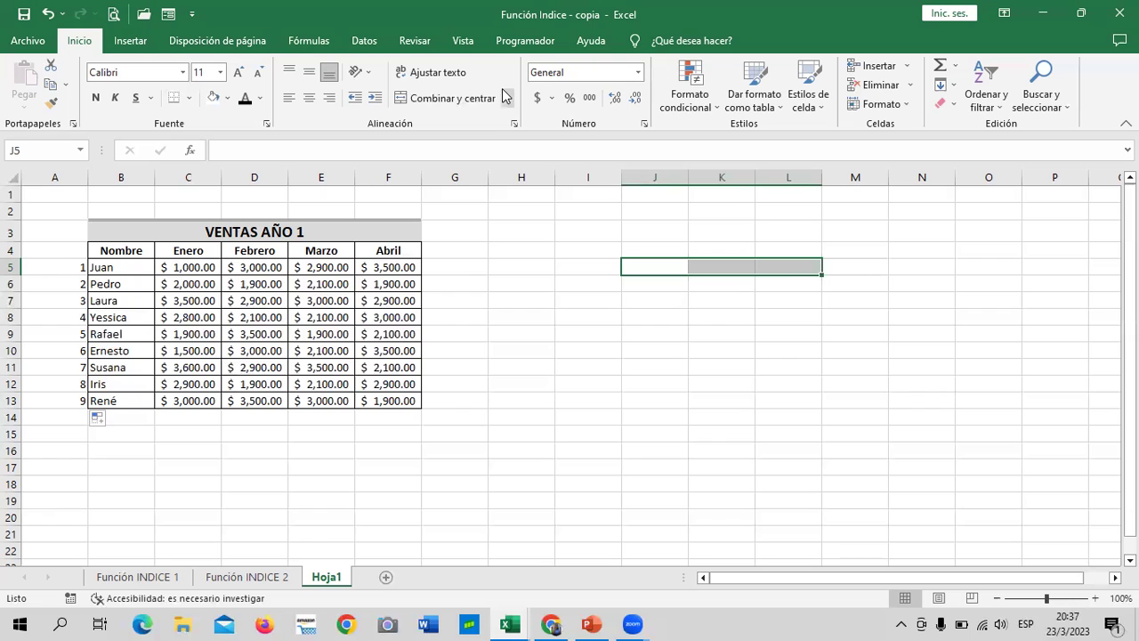
pyautogui.write('NUMERO DE VENDEDOR')
pyautogui.press('Return')
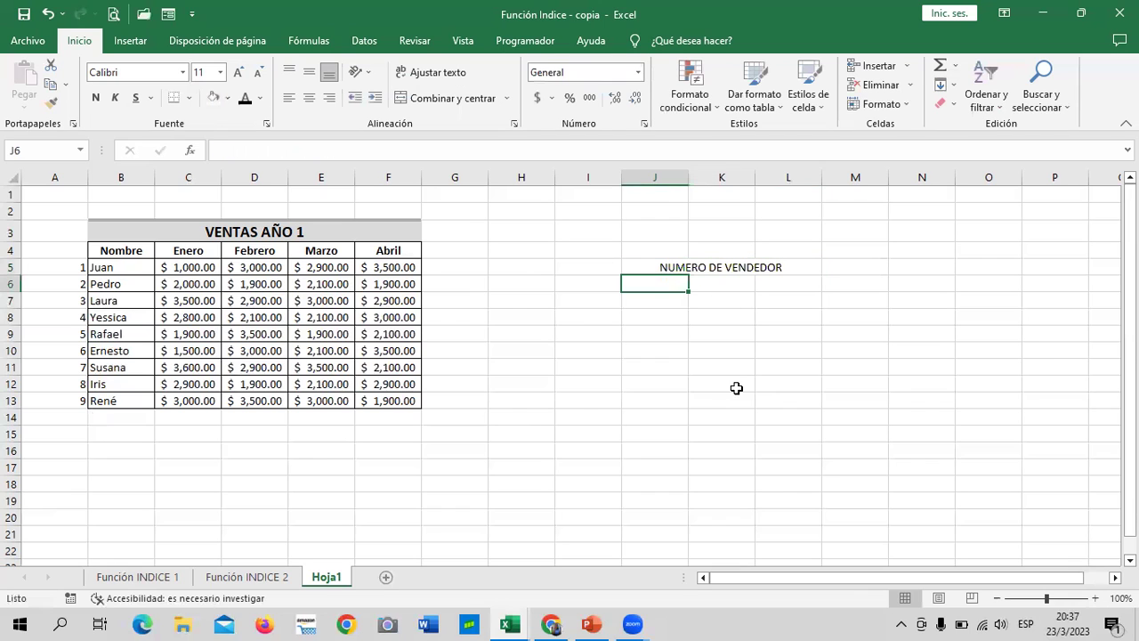
# - Merge and centre J6:L6 with TOTAL DE VENTAS, then select the block I5:L6
pyautogui.click(59, 267)
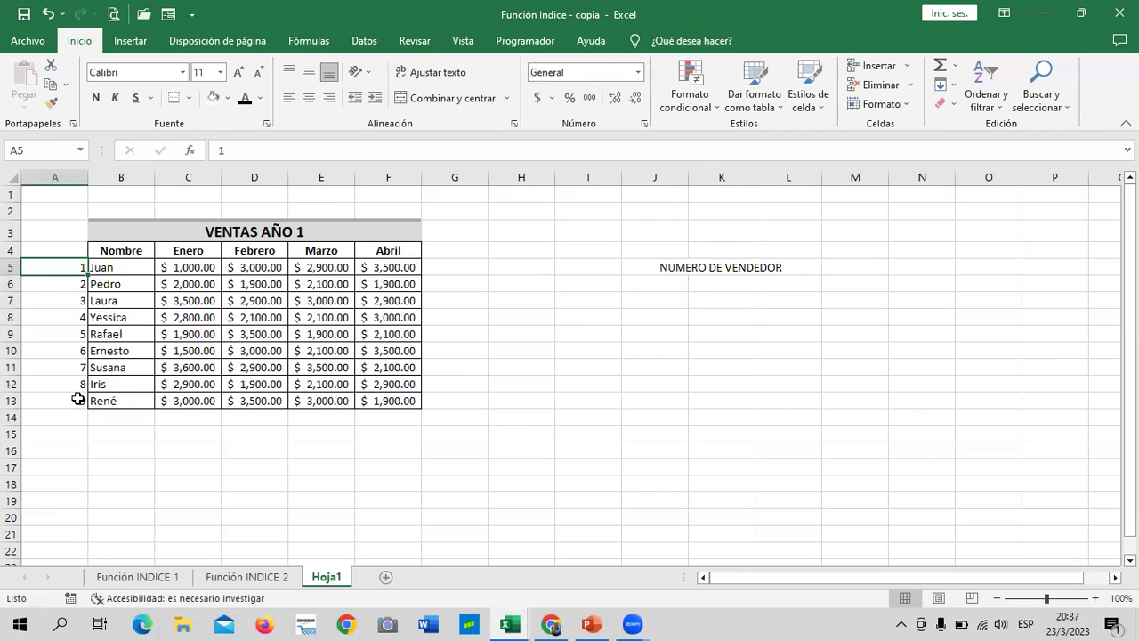
pyautogui.click(710, 385)
pyautogui.click(597, 261)
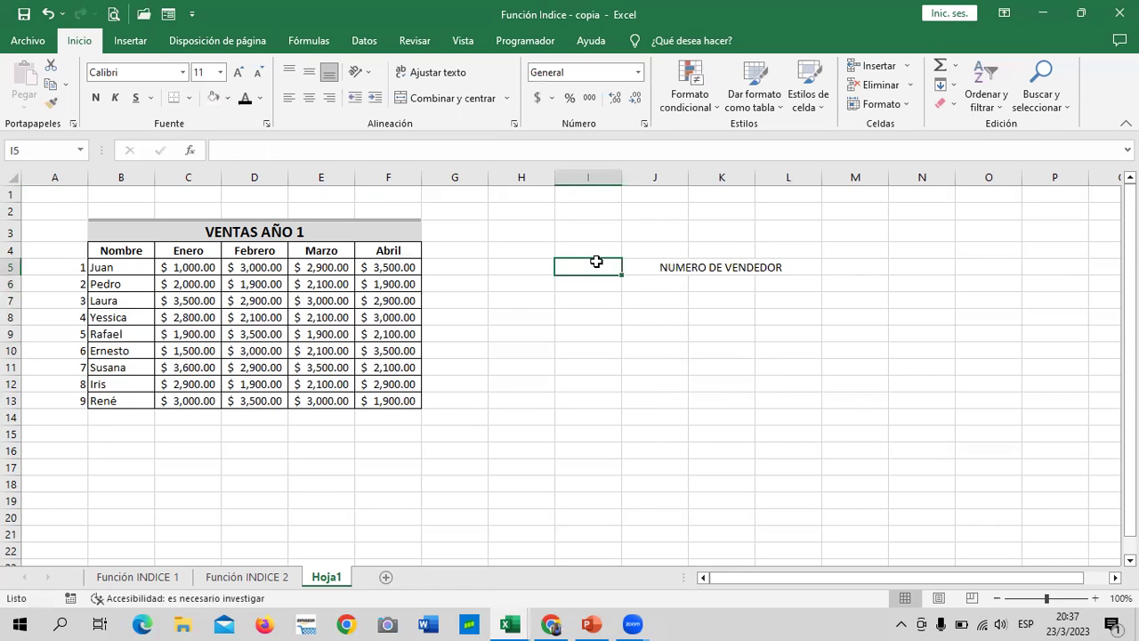
pyautogui.moveTo(648, 286); pyautogui.dragTo(767, 287)
pyautogui.click(486, 100)
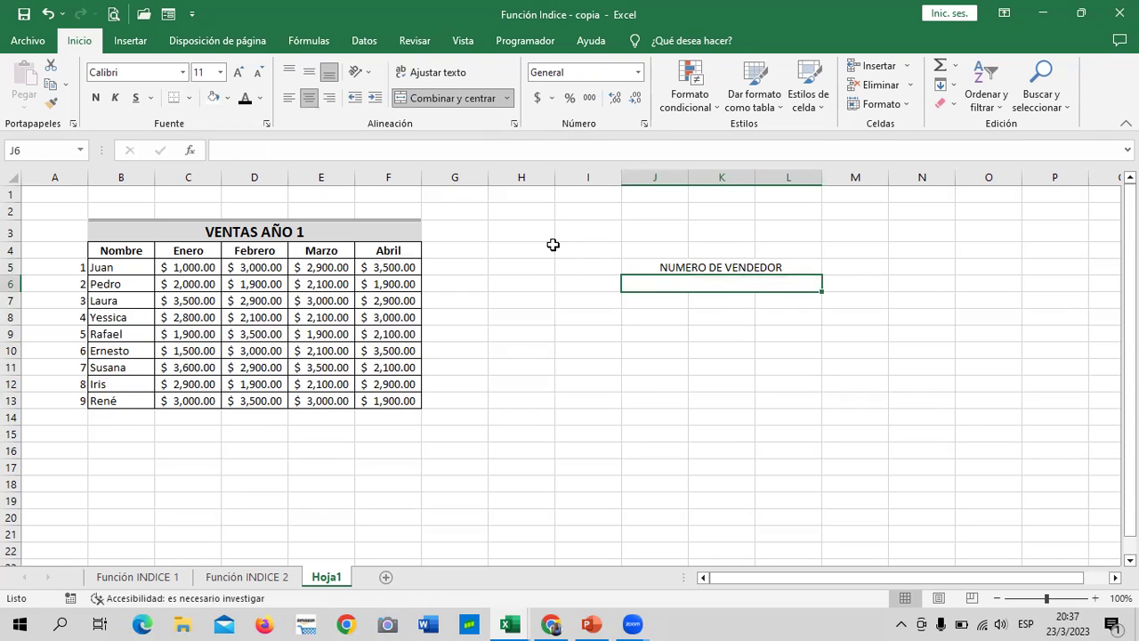
pyautogui.write('TOTAL DE VENTAS')
pyautogui.press('Return')
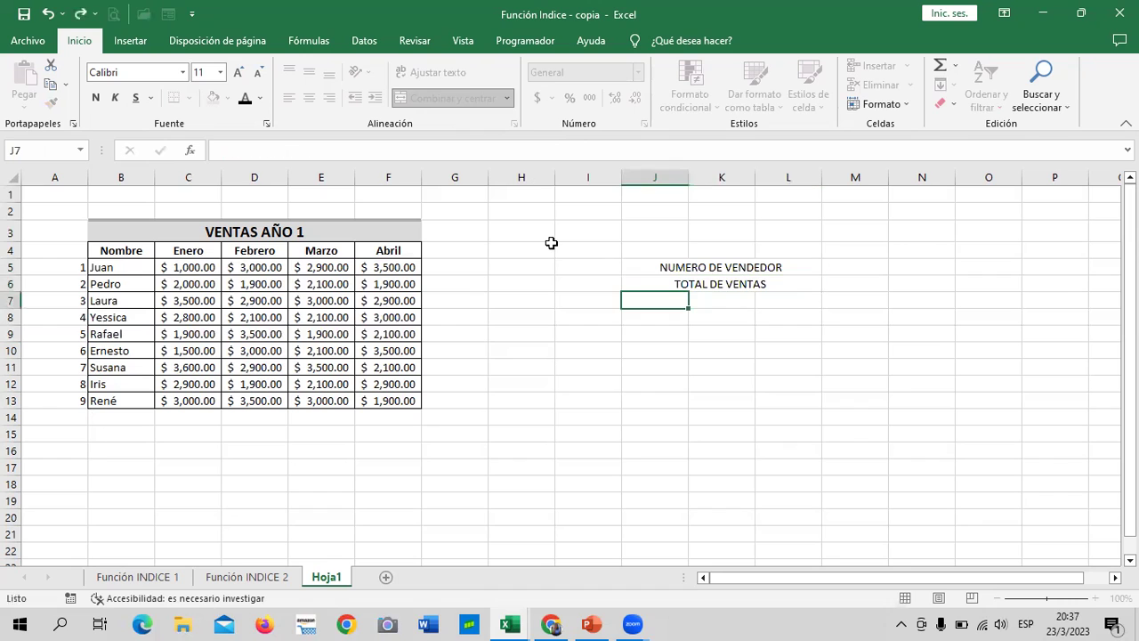
pyautogui.moveTo(679, 258)
pyautogui.mouseDown()
pyautogui.moveTo(677, 283)
pyautogui.moveTo(627, 287)
pyautogui.moveTo(743, 285)
pyautogui.mouseUp()
pyautogui.click(590, 281)
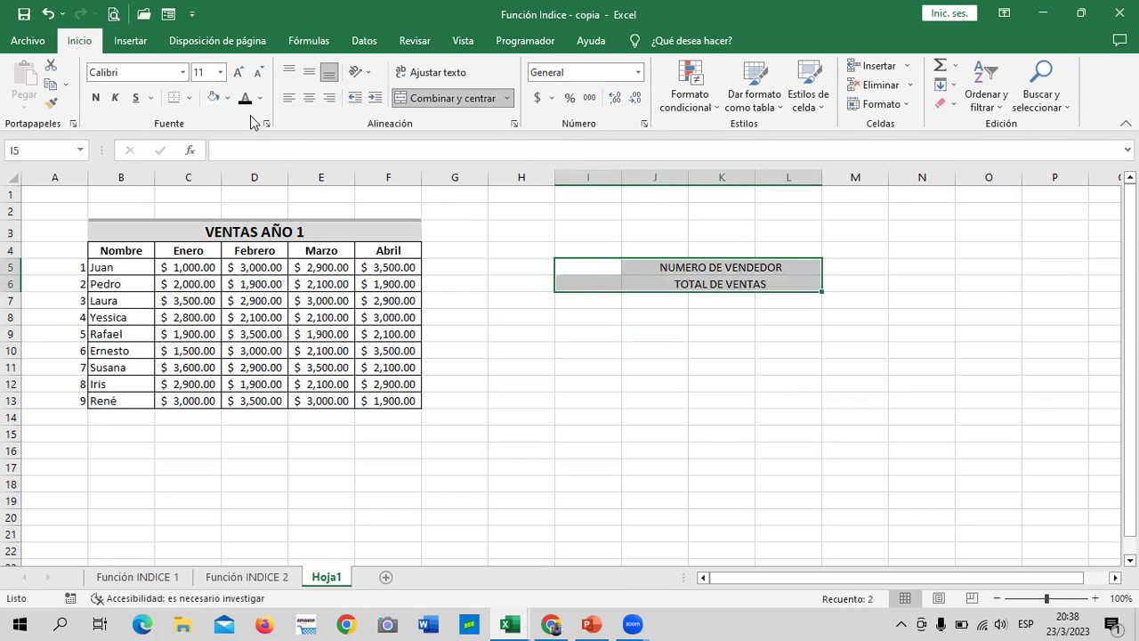
# - Give I5:L6 all borders and the green Énfasis6 cell style
pyautogui.click(188, 97)
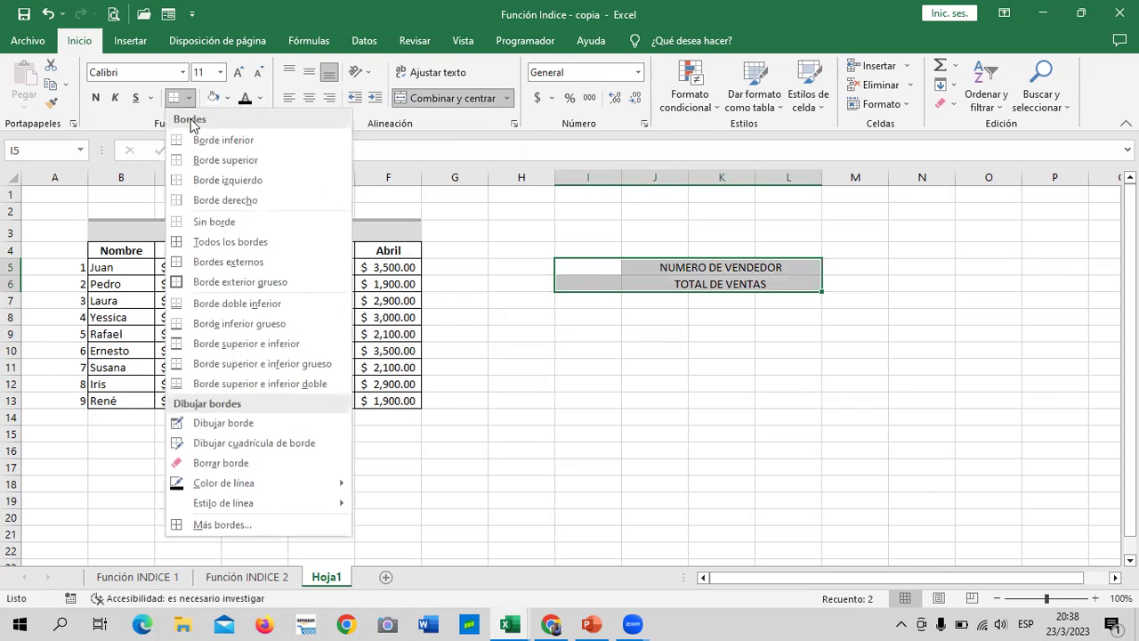
pyautogui.click(224, 242)
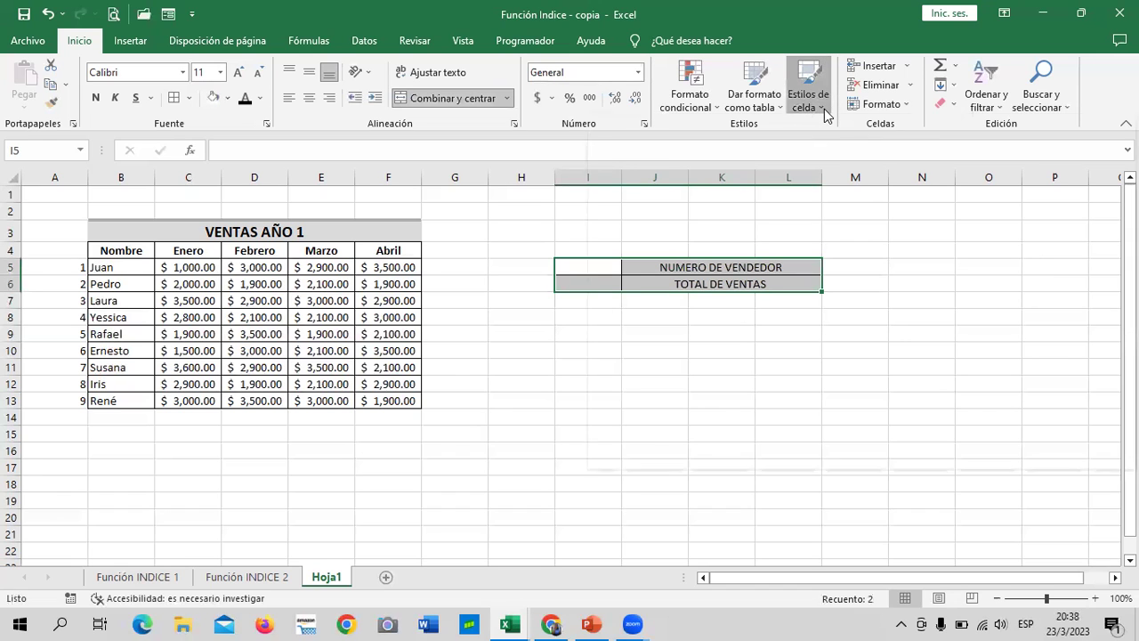
pyautogui.click(824, 110)
pyautogui.click(1077, 364)
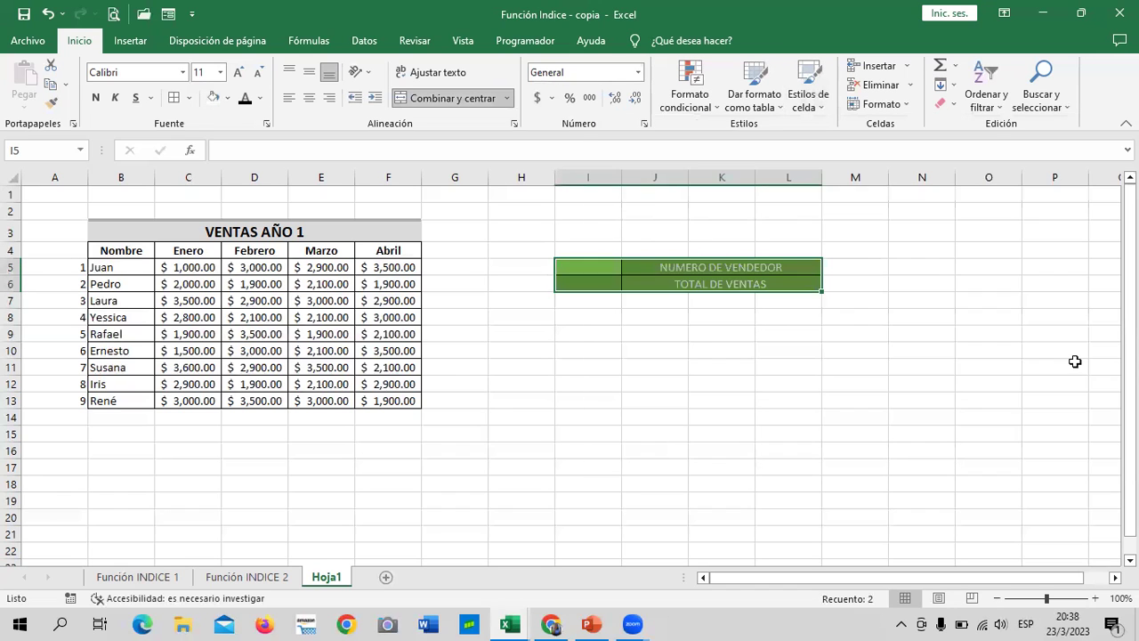
pyautogui.click(874, 332)
pyautogui.click(593, 279)
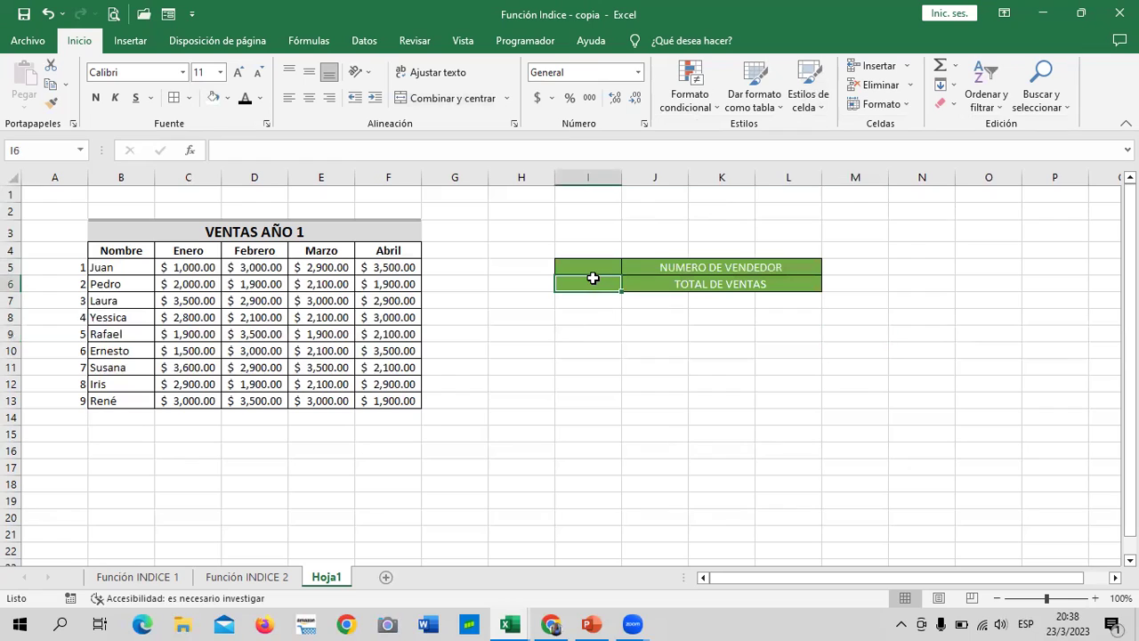
pyautogui.click(783, 397)
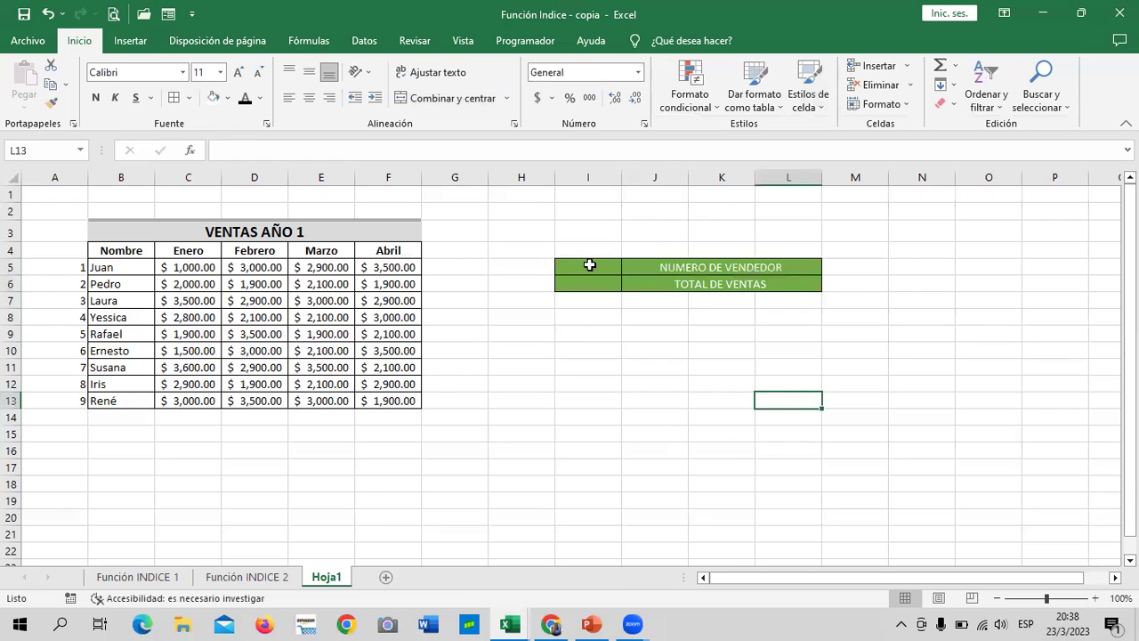
# - Enter 2 as the seller number in I5 and enlarge the block's font to 12
pyautogui.click(589, 264)
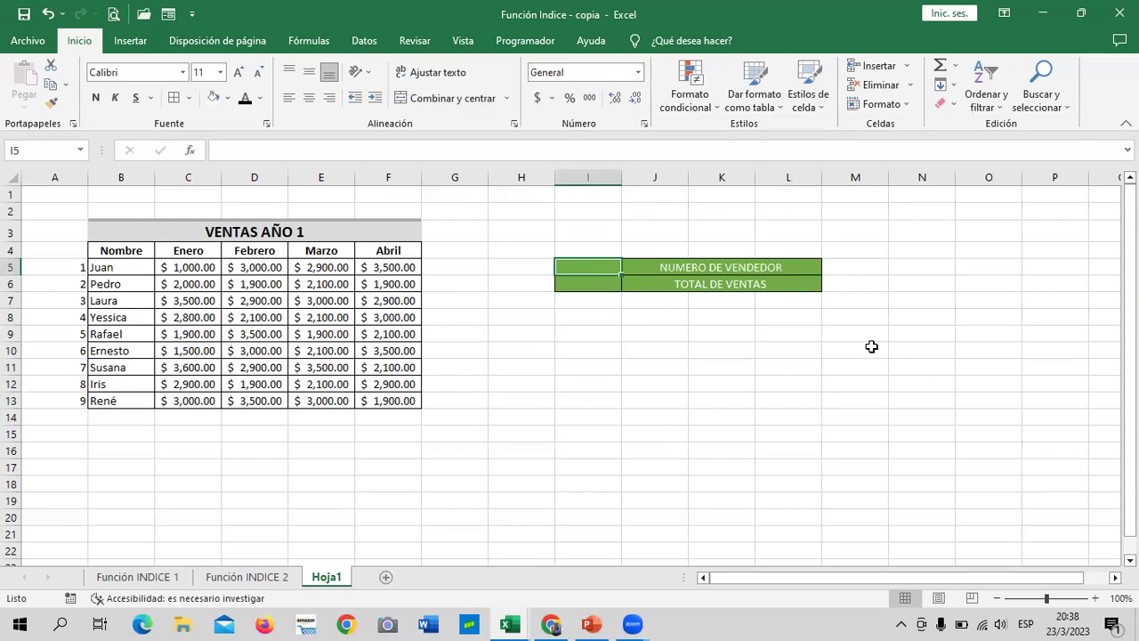
pyautogui.write('2')
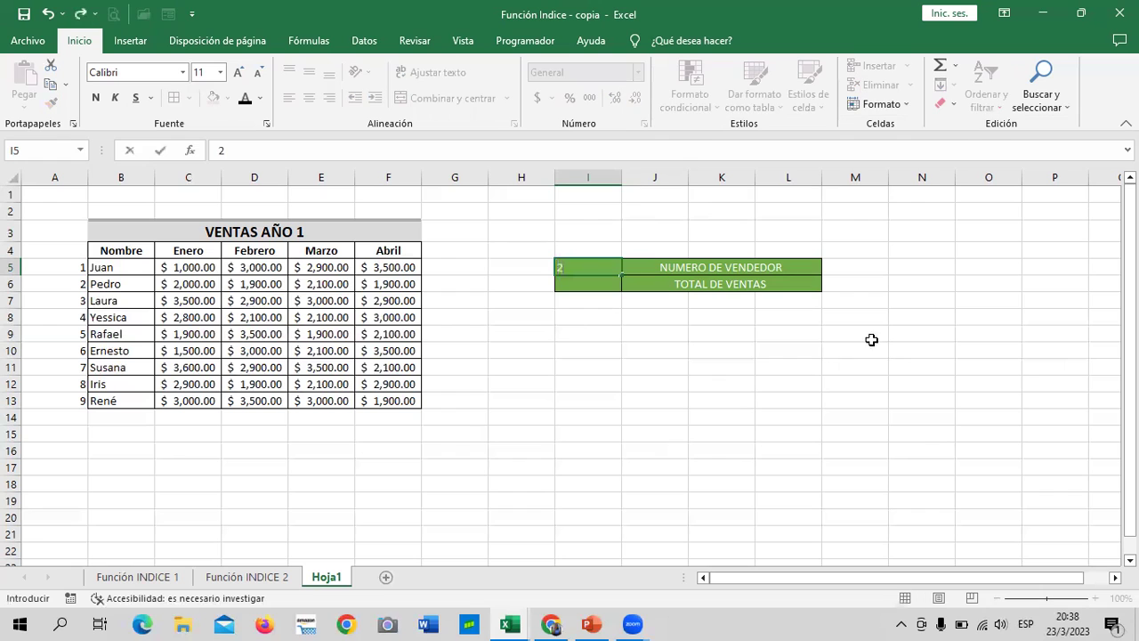
pyautogui.click(725, 484)
pyautogui.moveTo(605, 262); pyautogui.dragTo(735, 294)
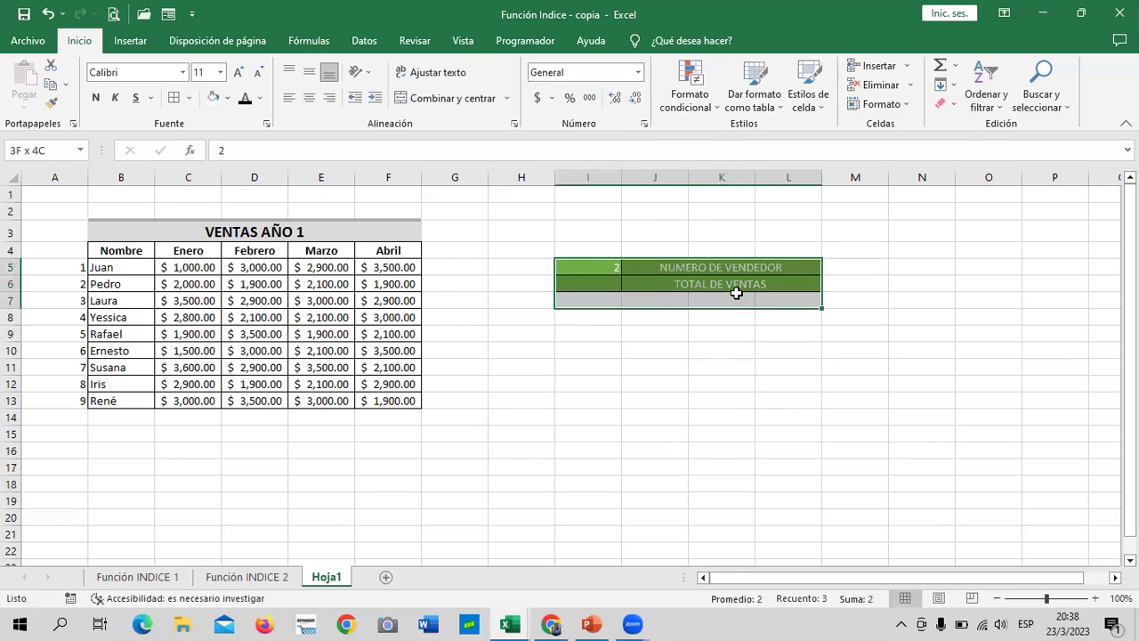
pyautogui.moveTo(712, 353); pyautogui.dragTo(721, 367)
pyautogui.moveTo(614, 275); pyautogui.dragTo(783, 285)
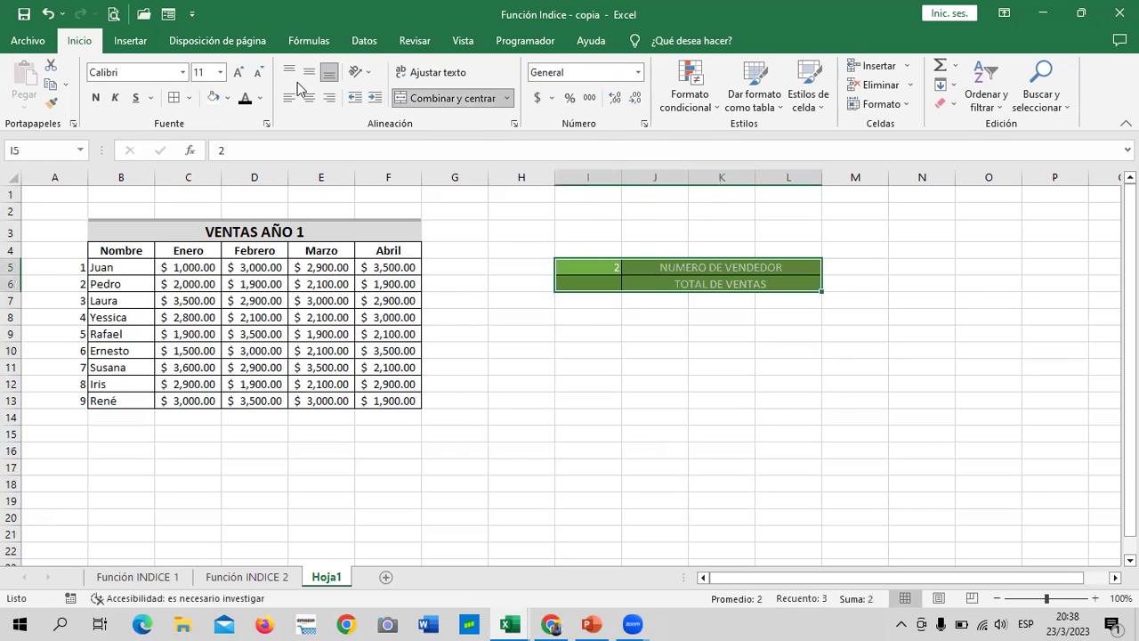
pyautogui.click(238, 73)
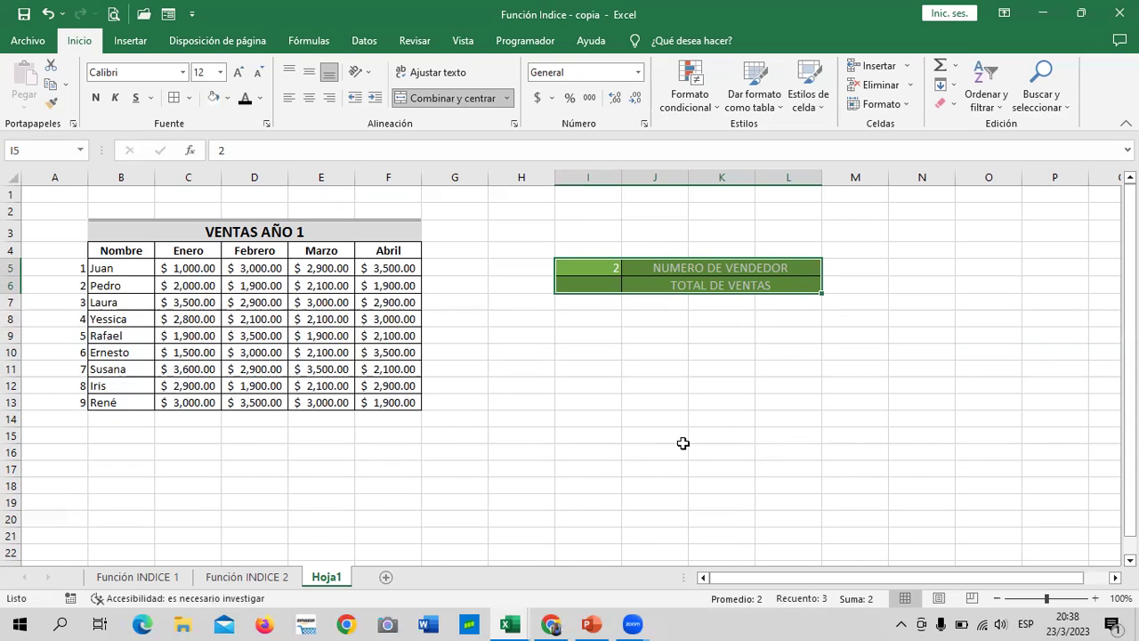
# - Begin the I6 formula =SUMA(INDICE( with the sales range C5:F13
pyautogui.click(686, 419)
pyautogui.click(602, 286)
pyautogui.write('=')
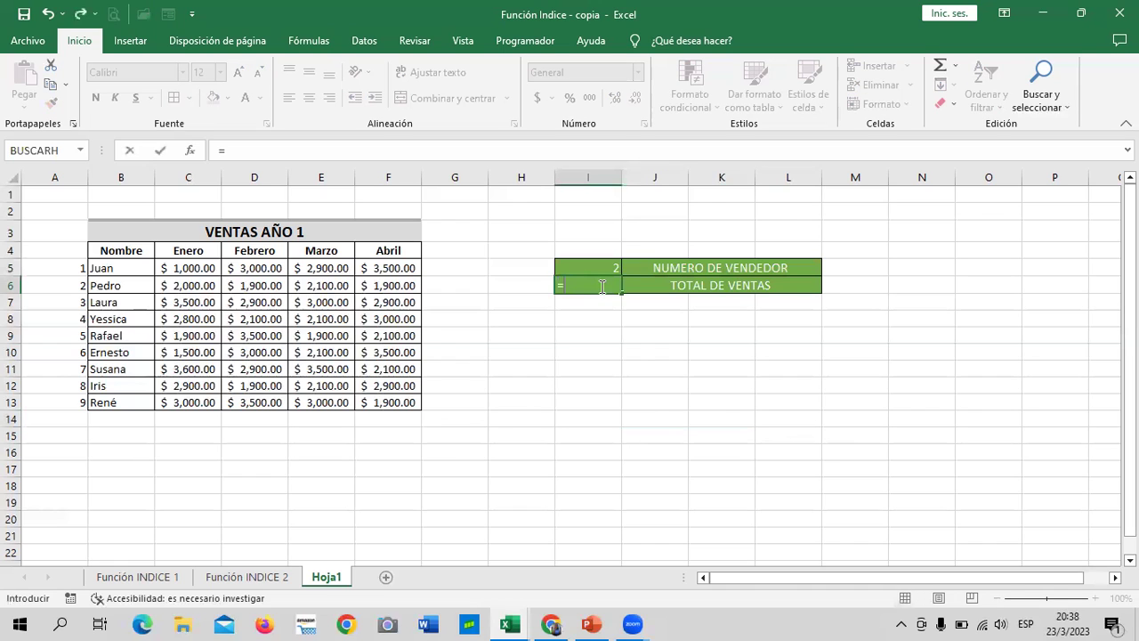
pyautogui.write('SUMA')
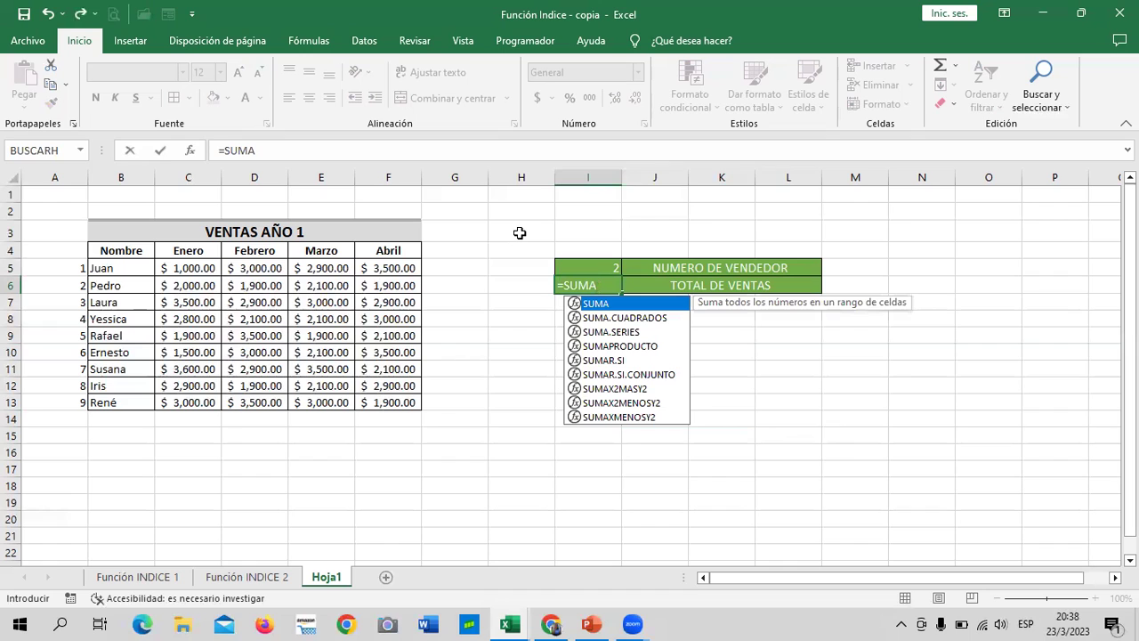
pyautogui.doubleClick(636, 303)
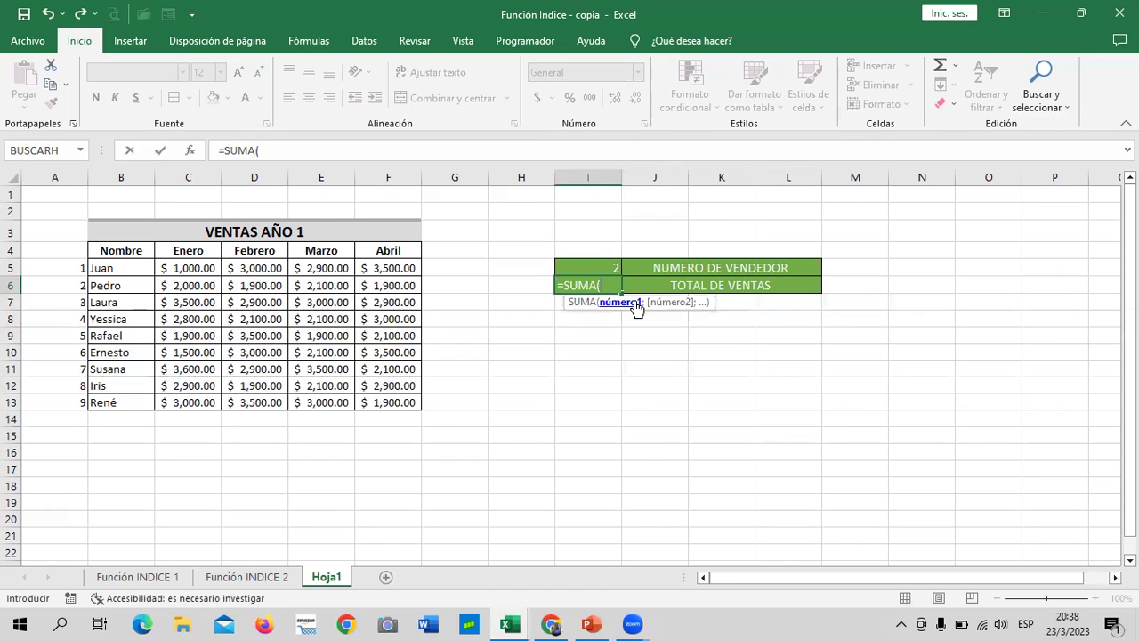
pyautogui.write('INDI')
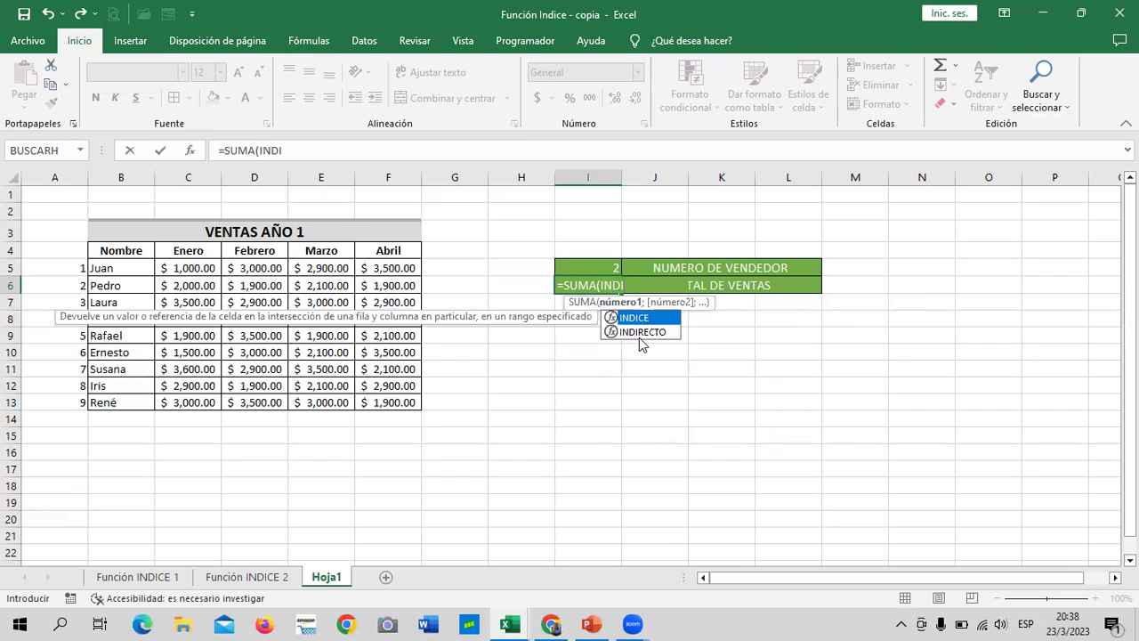
pyautogui.doubleClick(659, 318)
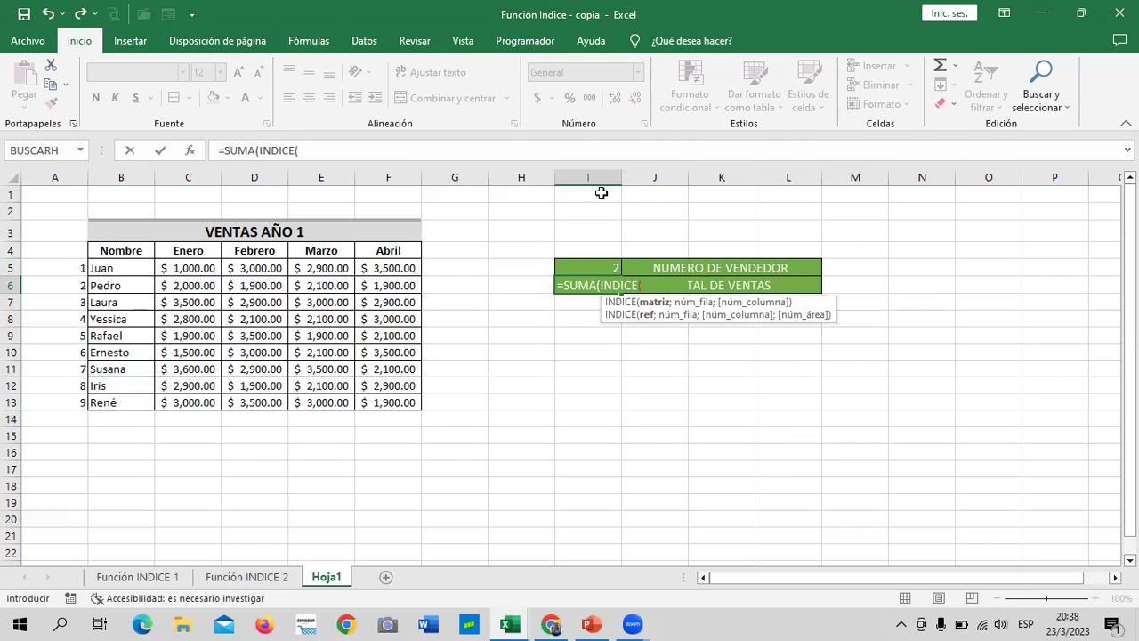
pyautogui.click(183, 267)
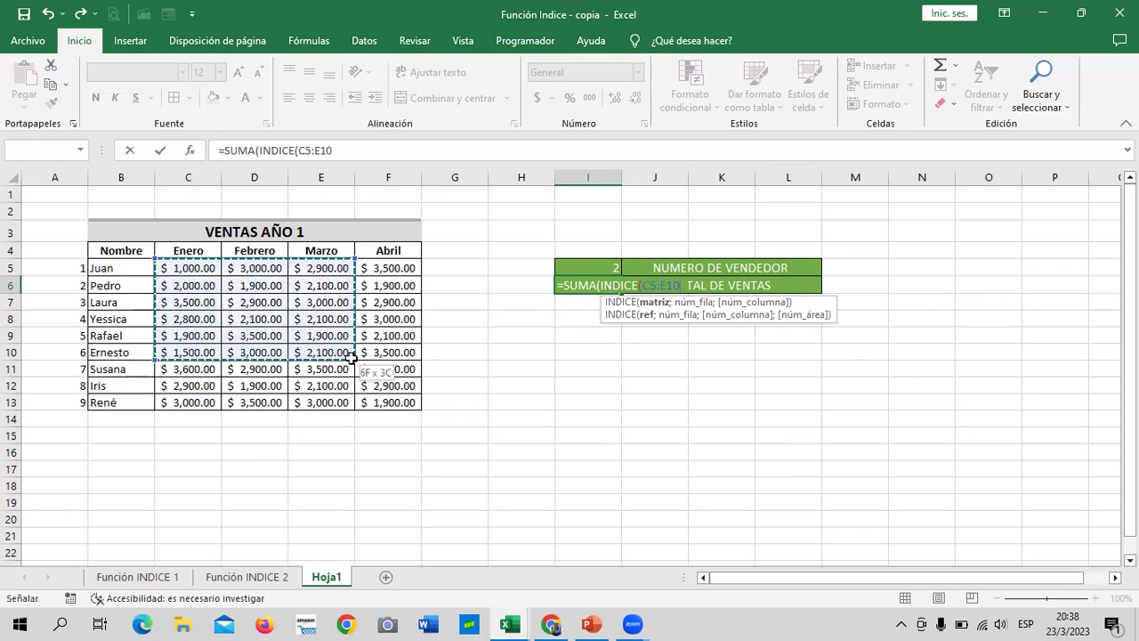
pyautogui.moveTo(240, 288); pyautogui.dragTo(387, 402)
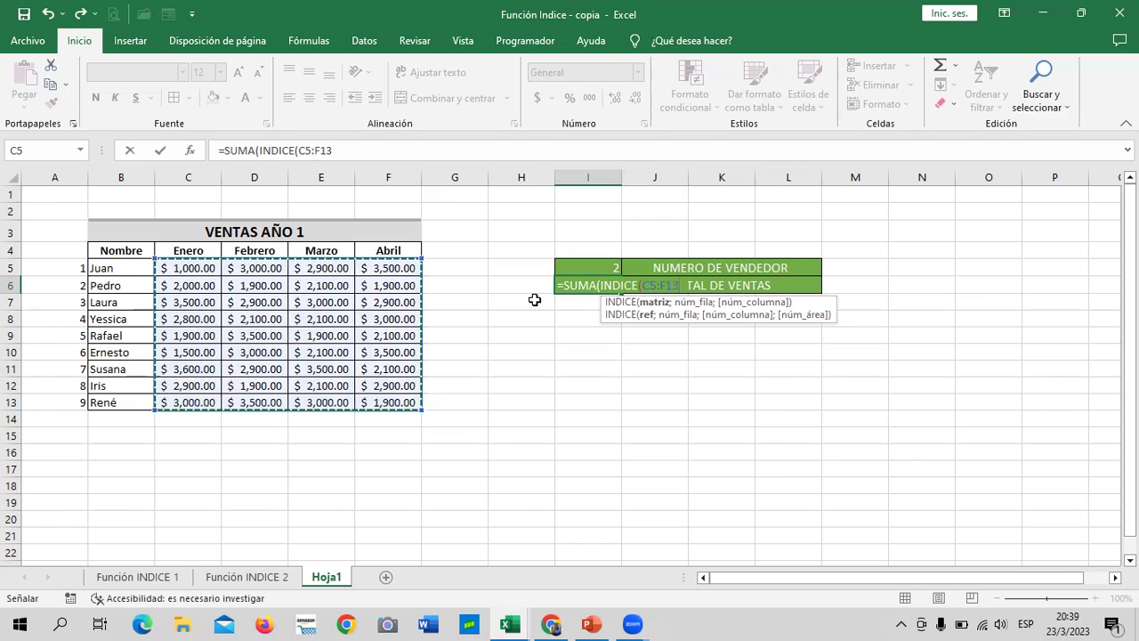
# - Finish the formula with I5 as row and 0 as column, accepting Excel's correction
pyautogui.write(';')
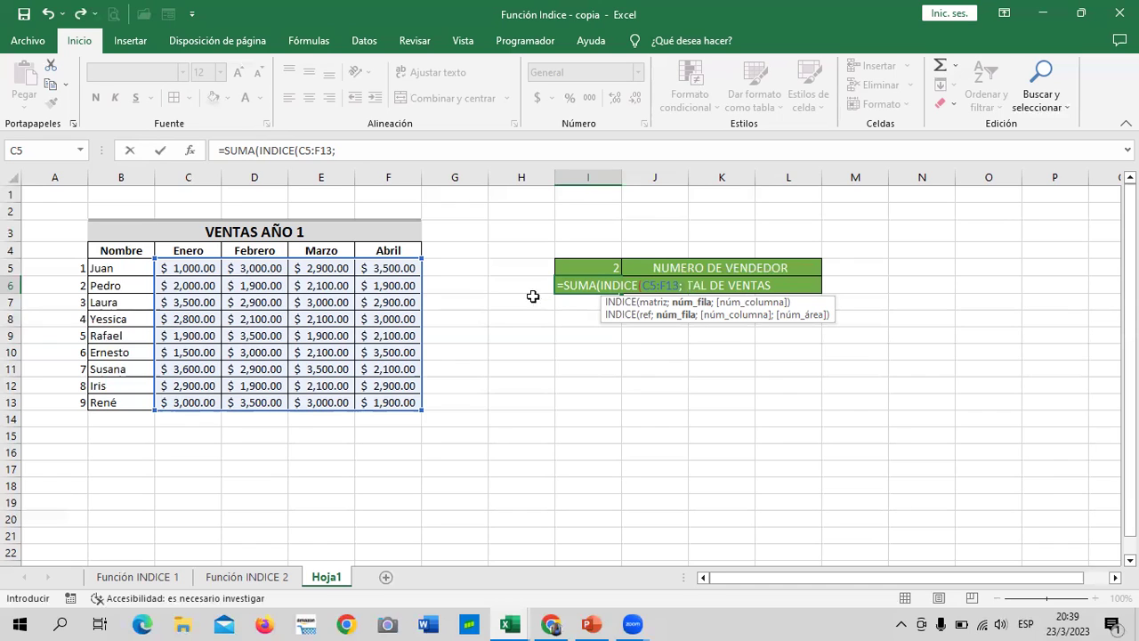
pyautogui.click(597, 269)
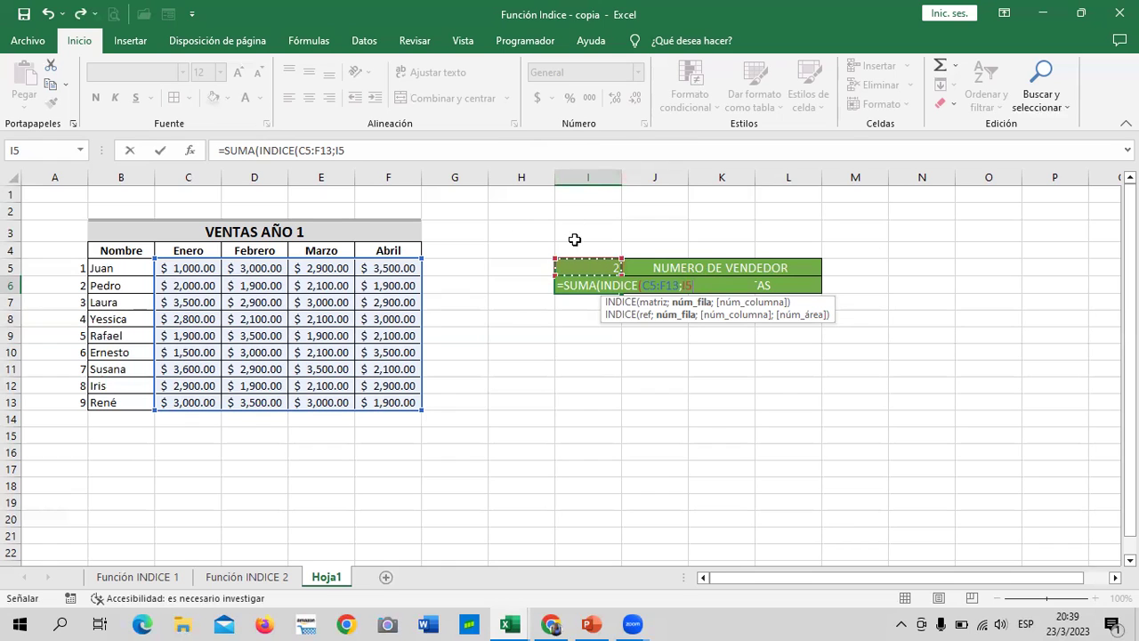
pyautogui.click(384, 151)
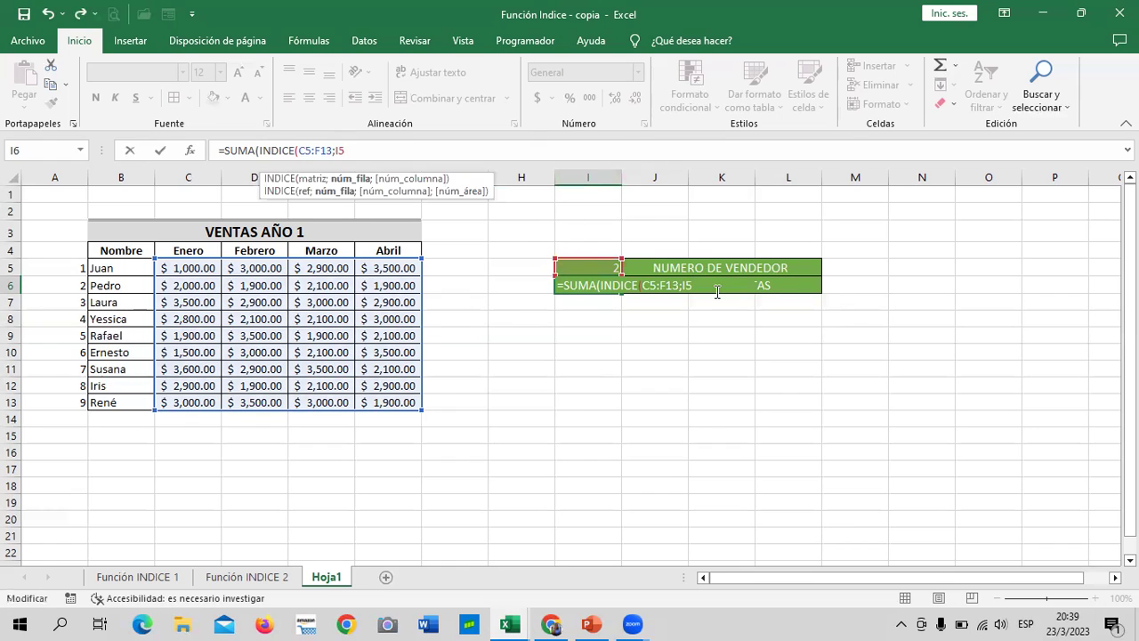
pyautogui.write(';')
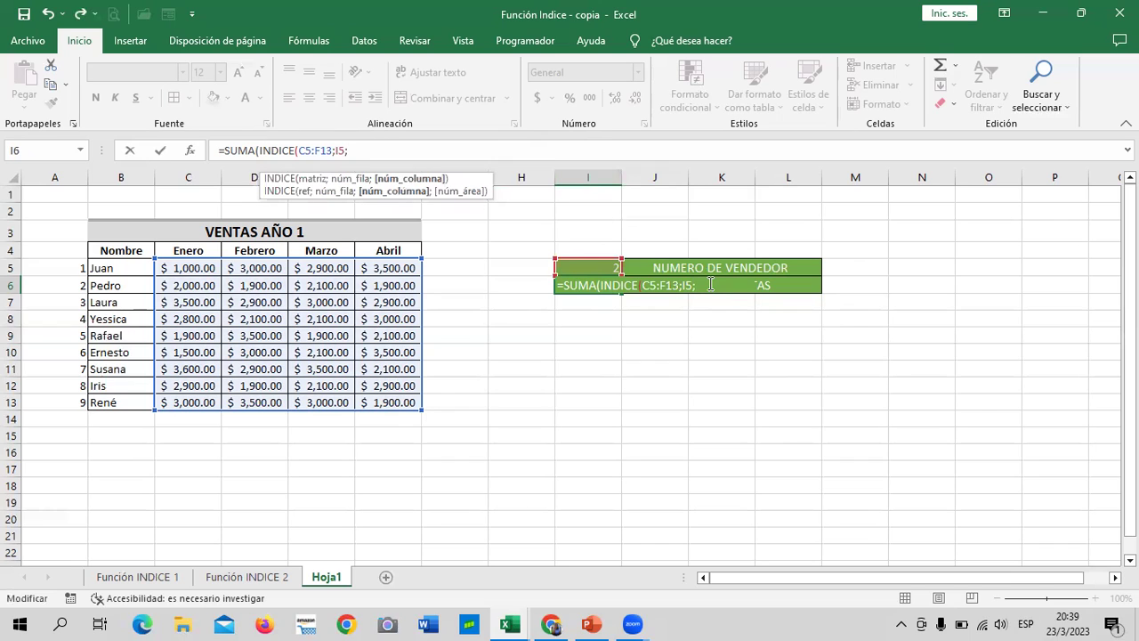
pyautogui.write('0')
pyautogui.write(')')
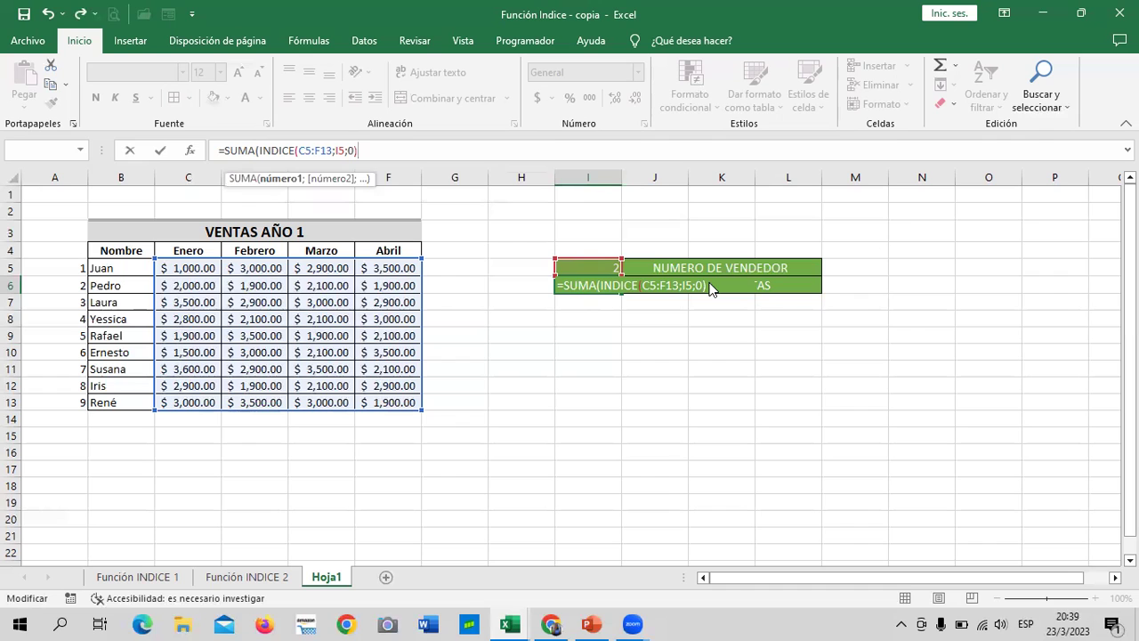
pyautogui.press('Return')
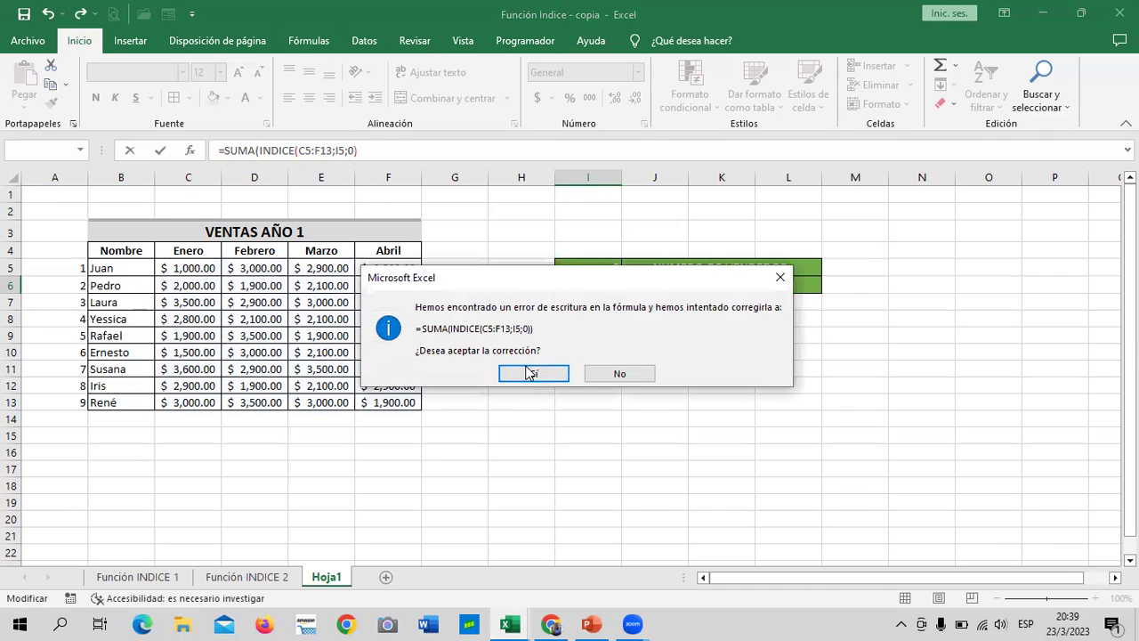
pyautogui.click(531, 376)
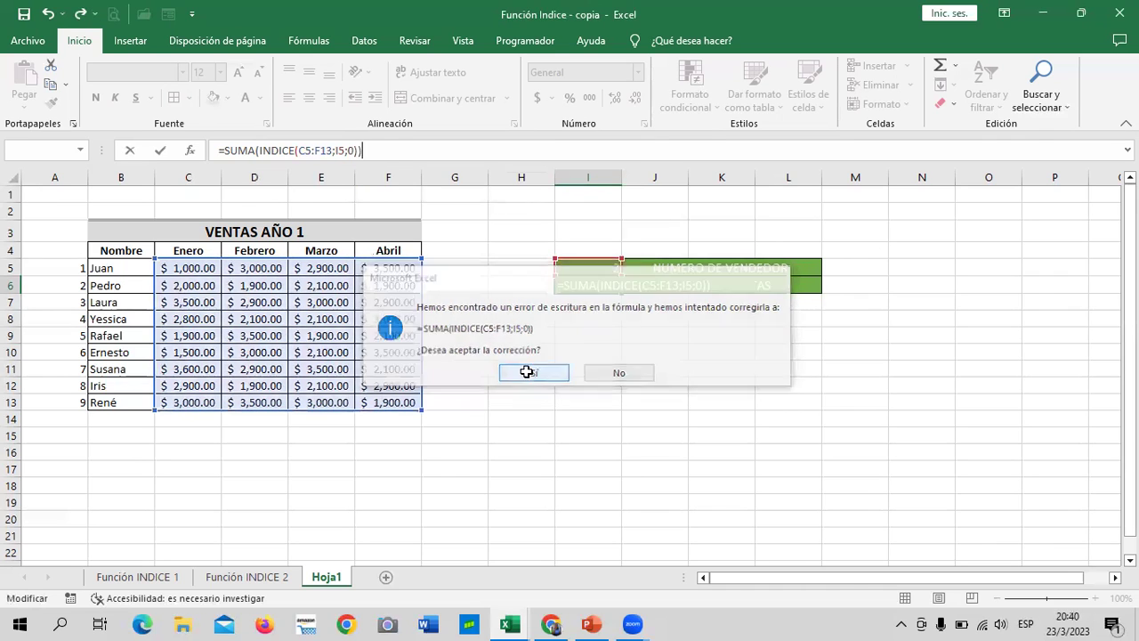
# - Format I6 as Accounting currency and widen column I to show it
pyautogui.click(596, 285)
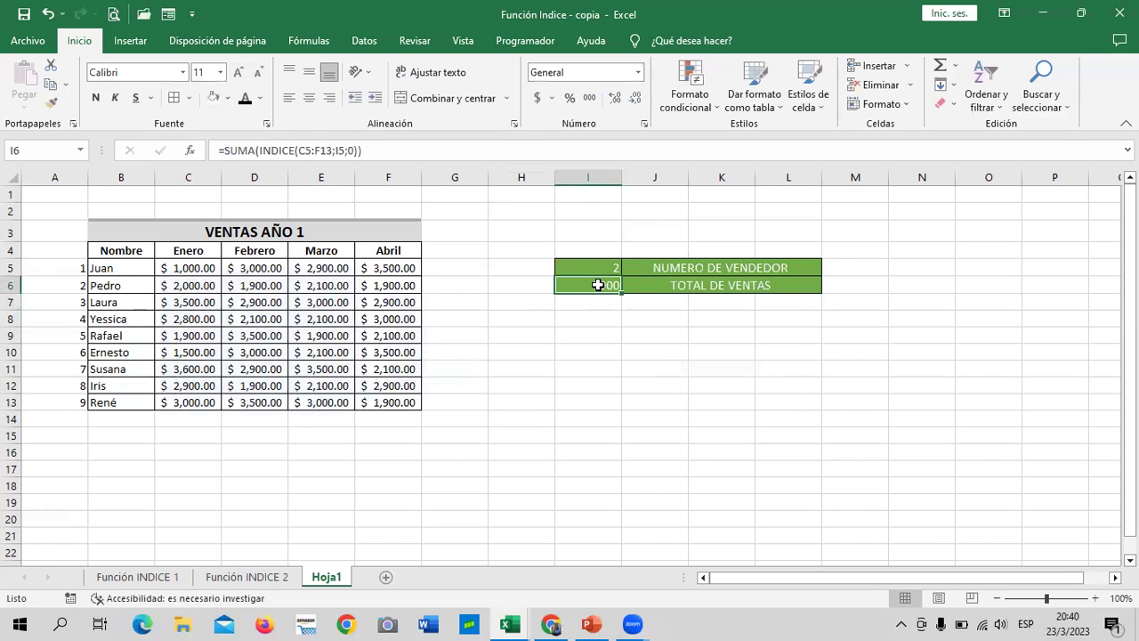
pyautogui.click(534, 101)
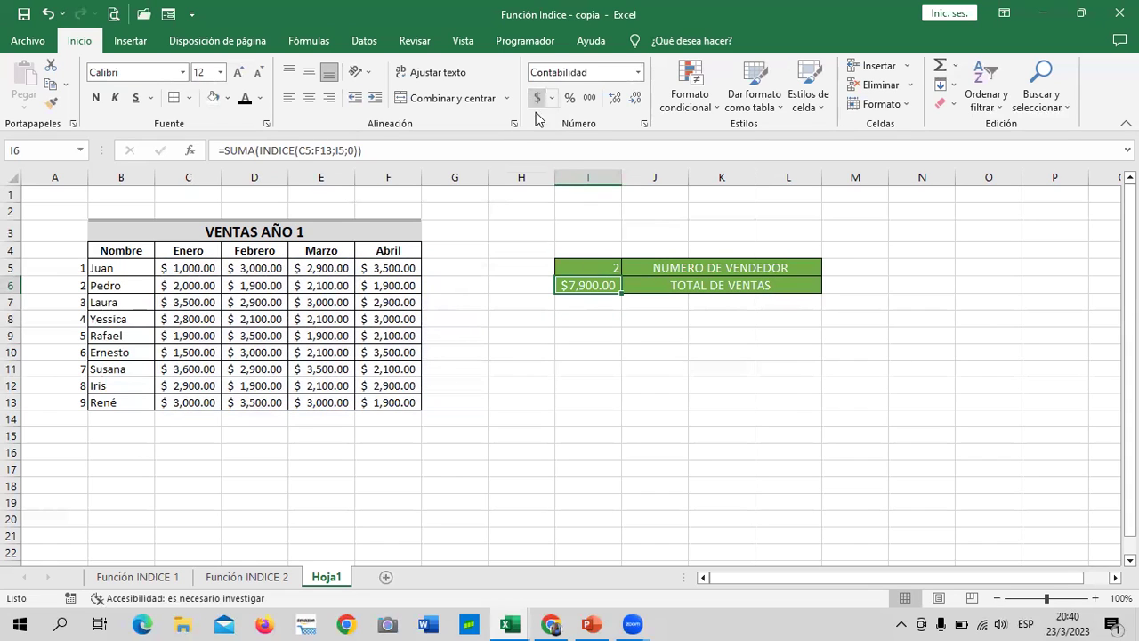
pyautogui.moveTo(621, 179); pyautogui.dragTo(639, 179)
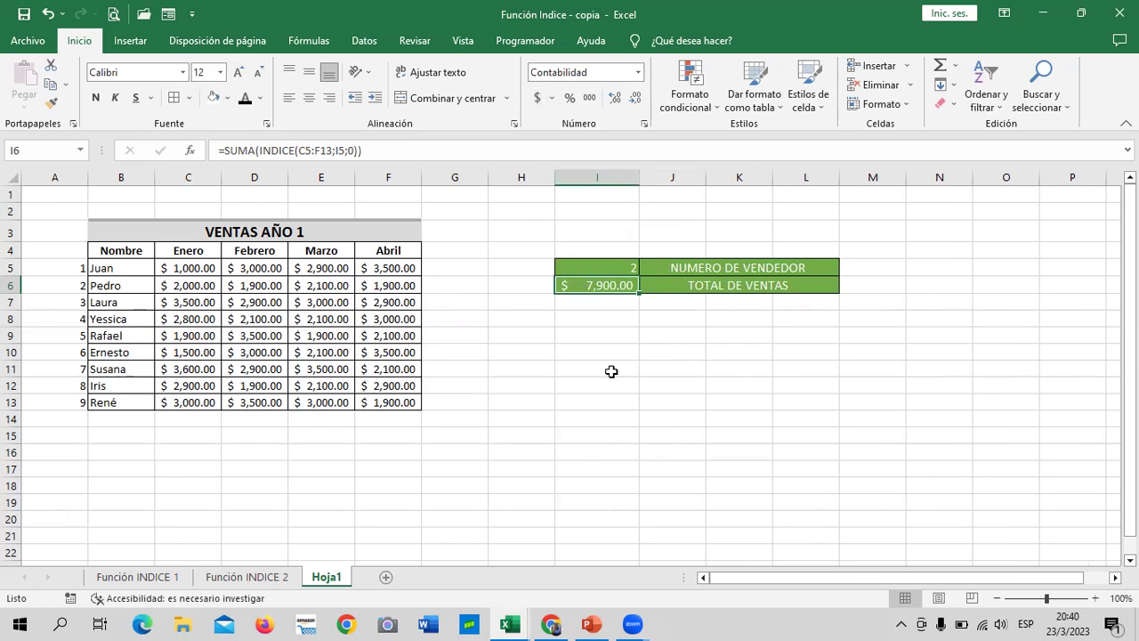
pyautogui.click(648, 455)
# - Compare seller 2 Pedro's January–April sales in the table against the I6 total
pyautogui.click(603, 269)
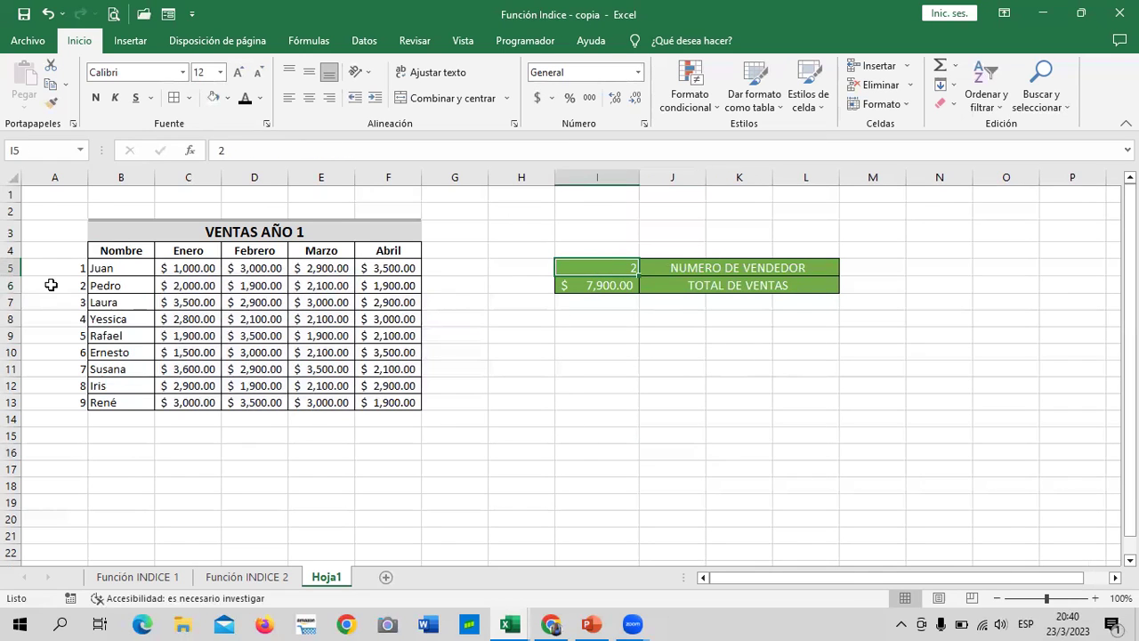
pyautogui.click(118, 285)
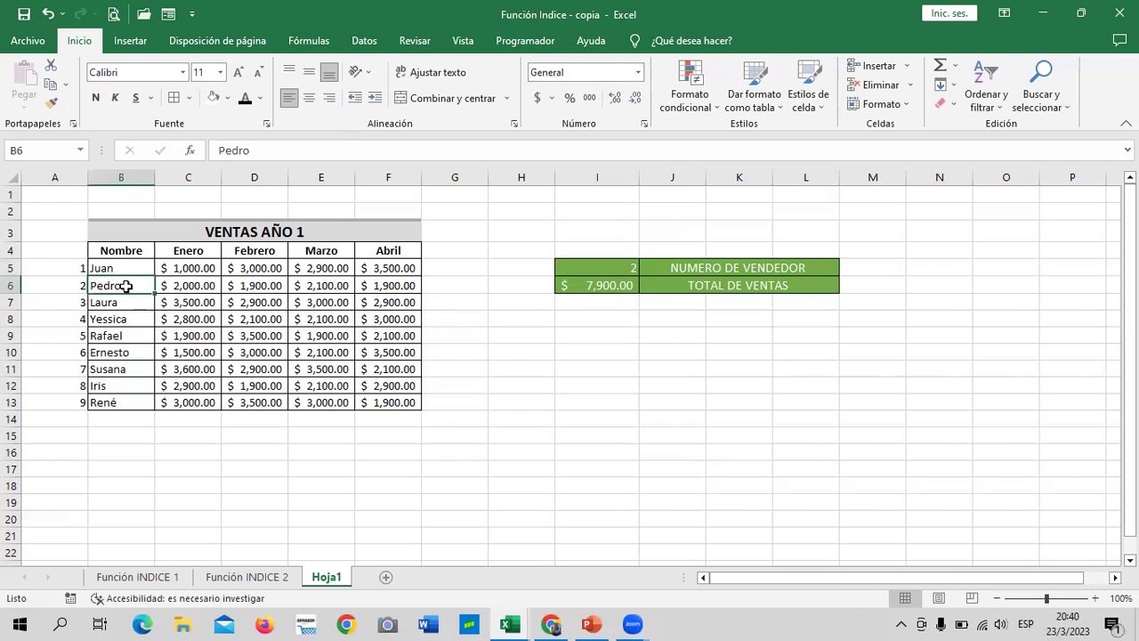
pyautogui.click(171, 285)
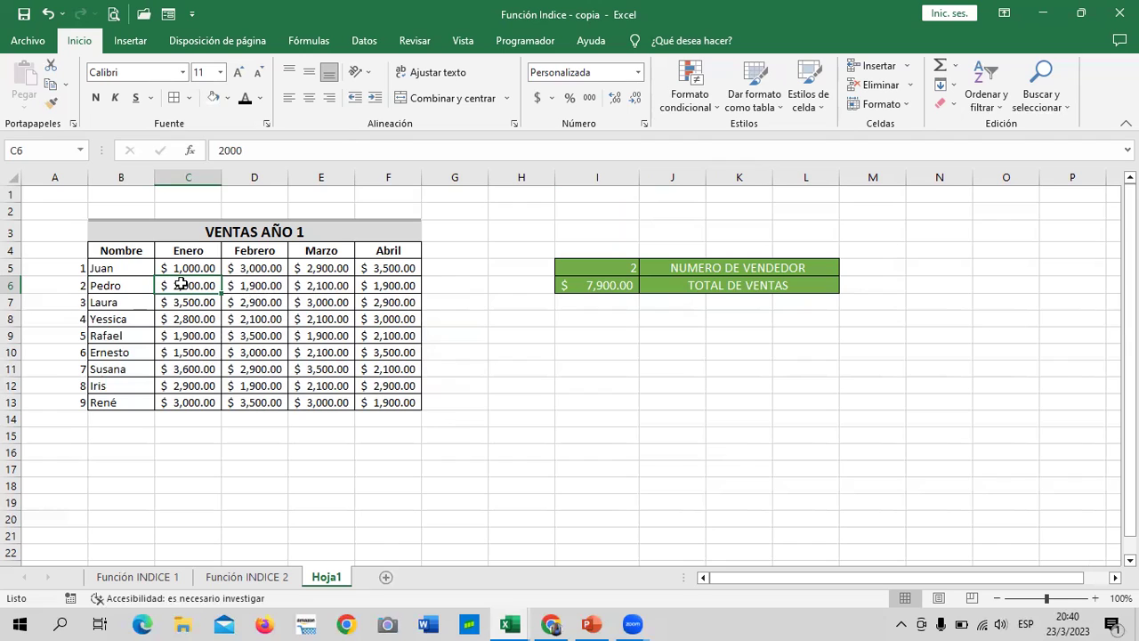
pyautogui.click(242, 287)
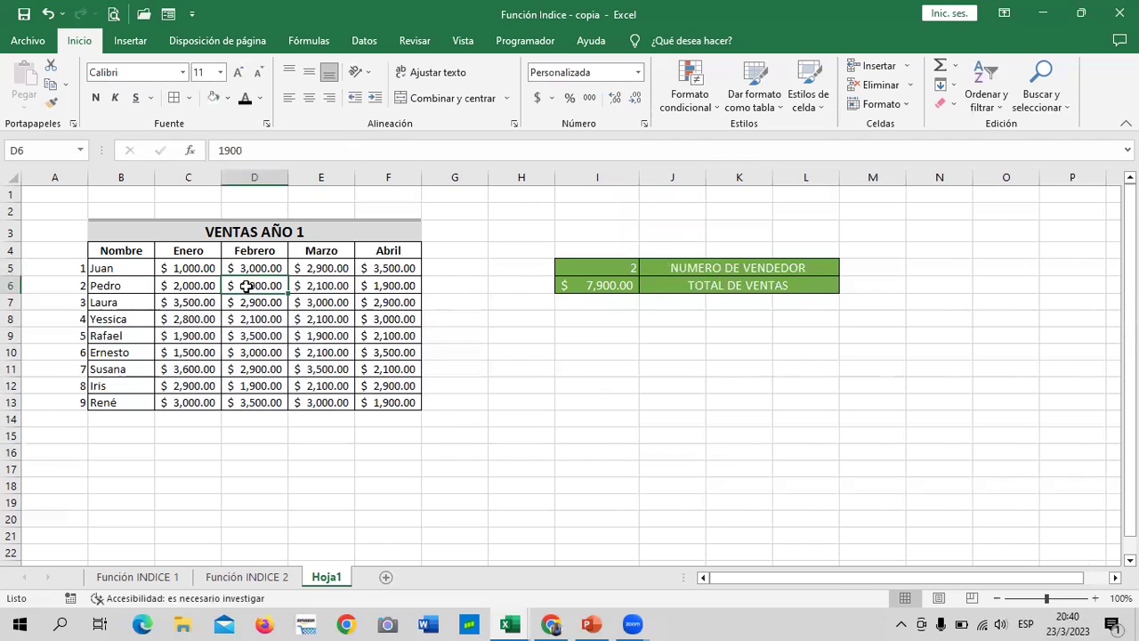
pyautogui.click(315, 290)
pyautogui.click(397, 288)
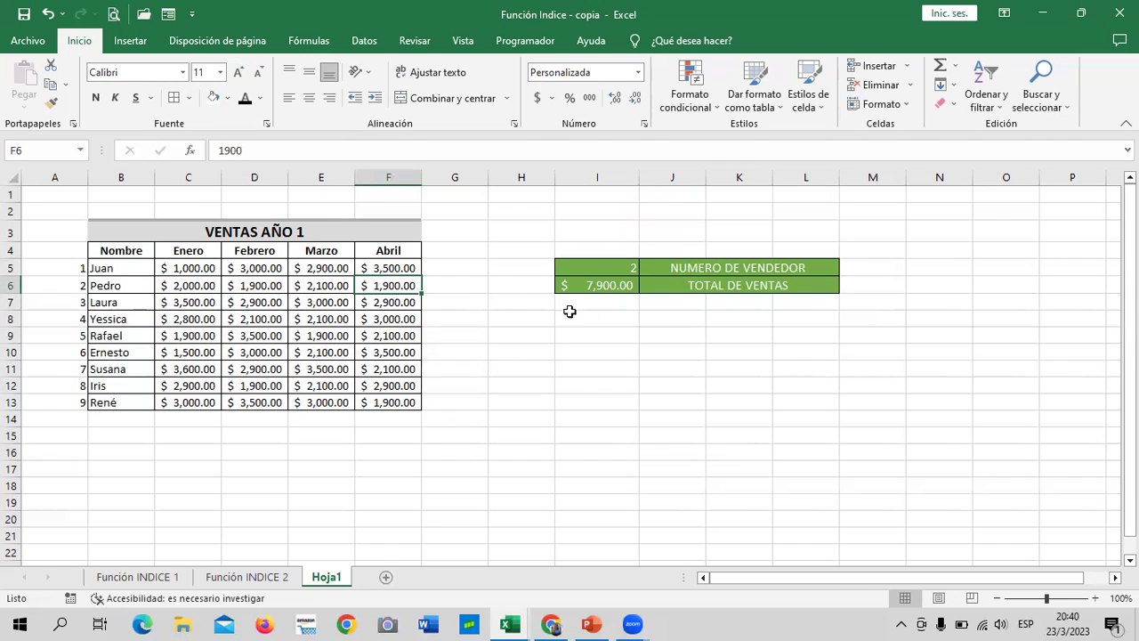
pyautogui.click(590, 288)
# - AutoSum Pedro's C6:F6 into G6 to verify the total, then clear G6
pyautogui.click(546, 361)
pyautogui.moveTo(189, 285); pyautogui.dragTo(451, 285)
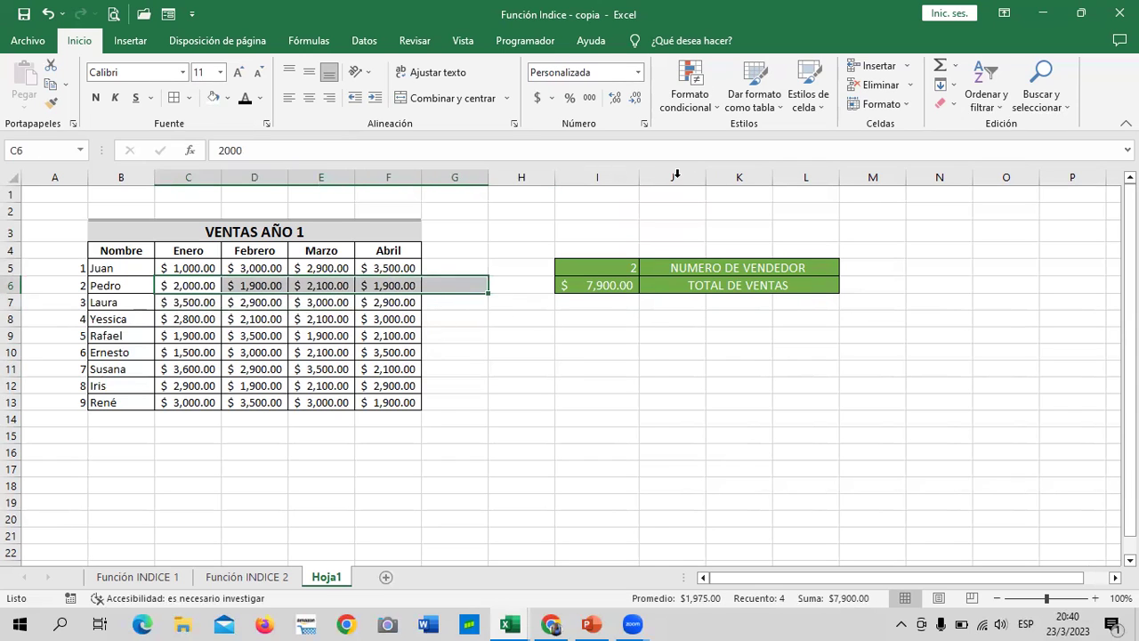
pyautogui.hotkey('alt', '=')
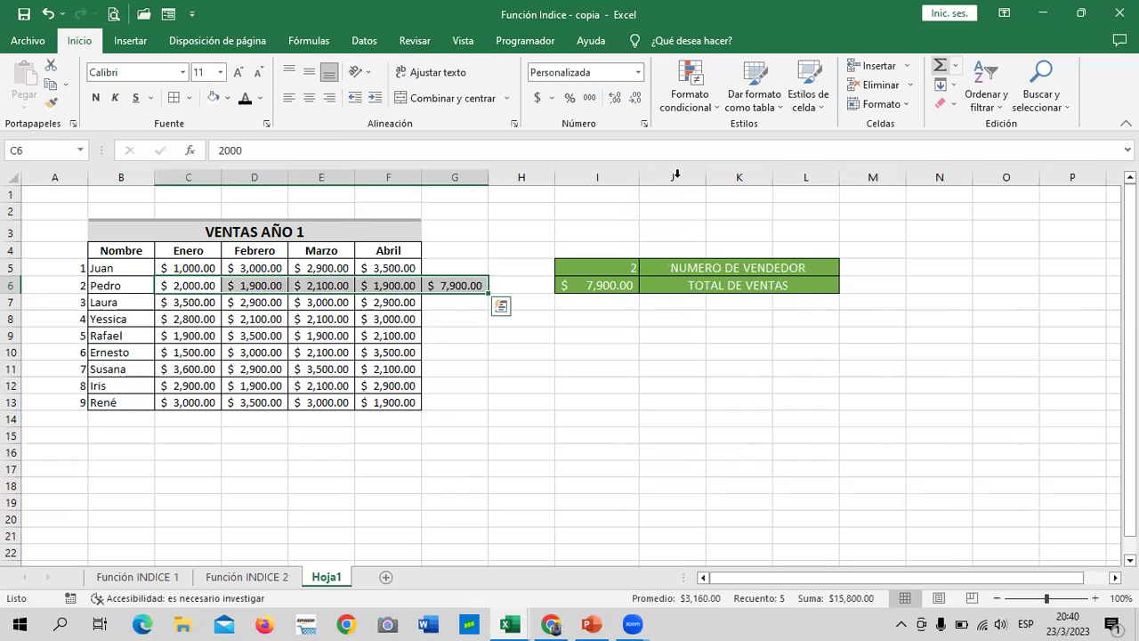
pyautogui.click(595, 409)
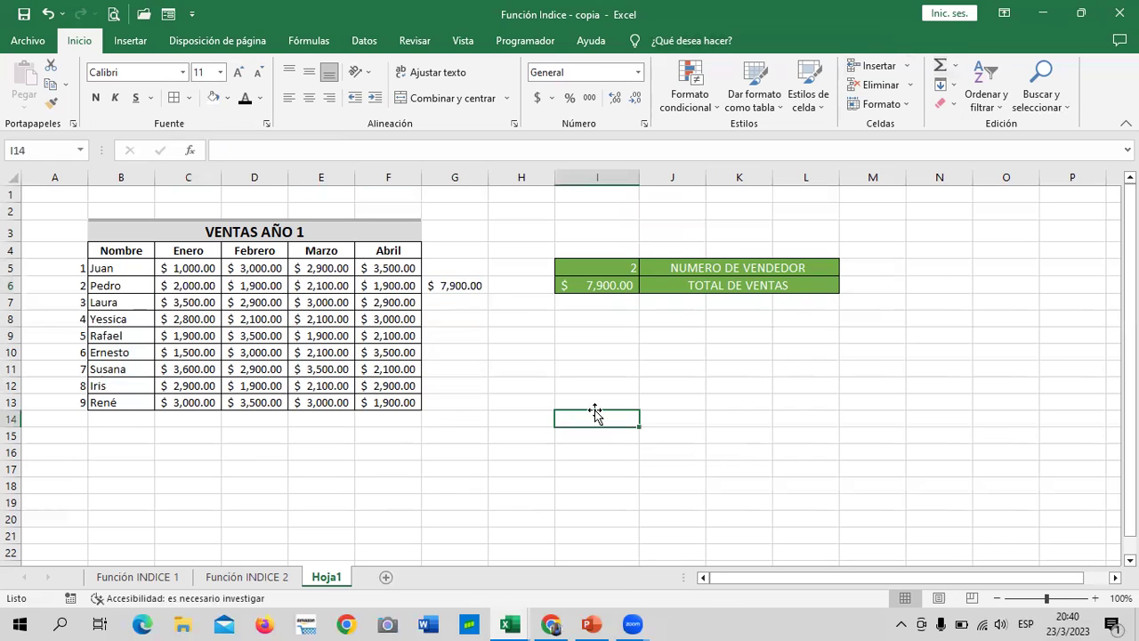
pyautogui.click(459, 288)
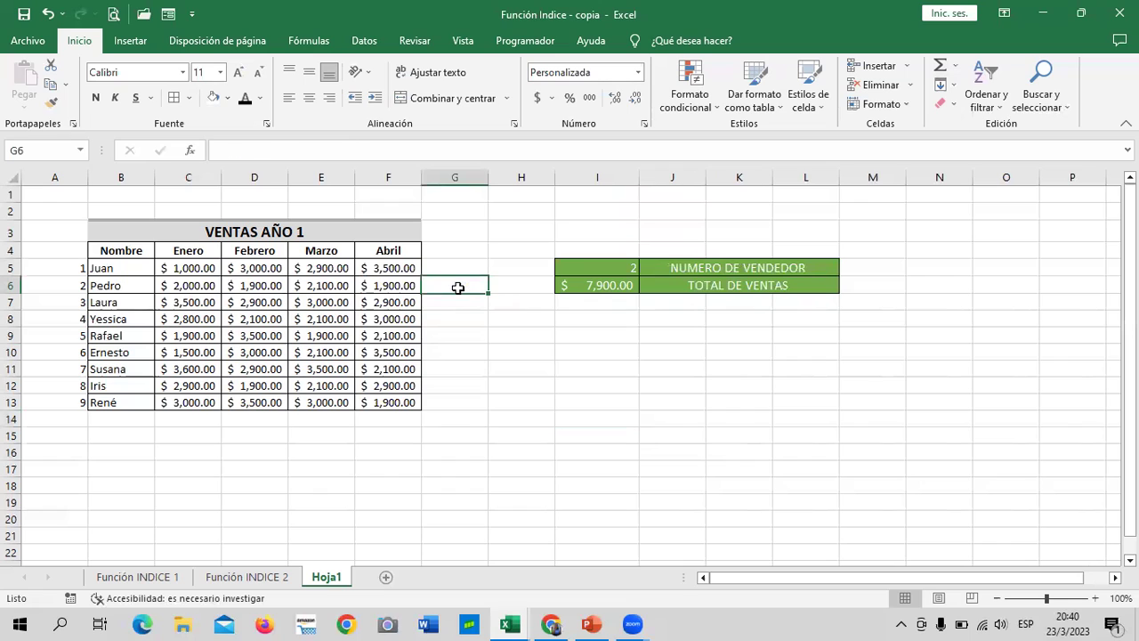
pyautogui.click(575, 365)
pyautogui.click(599, 265)
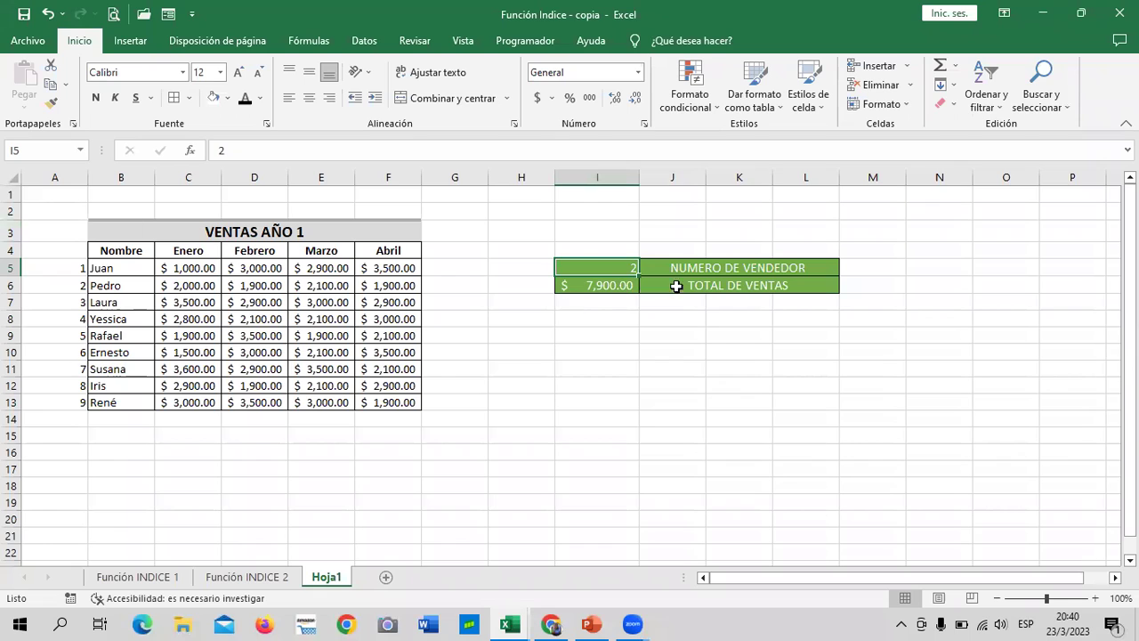
pyautogui.click(623, 392)
pyautogui.click(593, 265)
# - Test the total by entering seller numbers 1, 2 and 3 in I5
pyautogui.click(670, 374)
pyautogui.click(597, 265)
pyautogui.write('1')
pyautogui.press('Return')
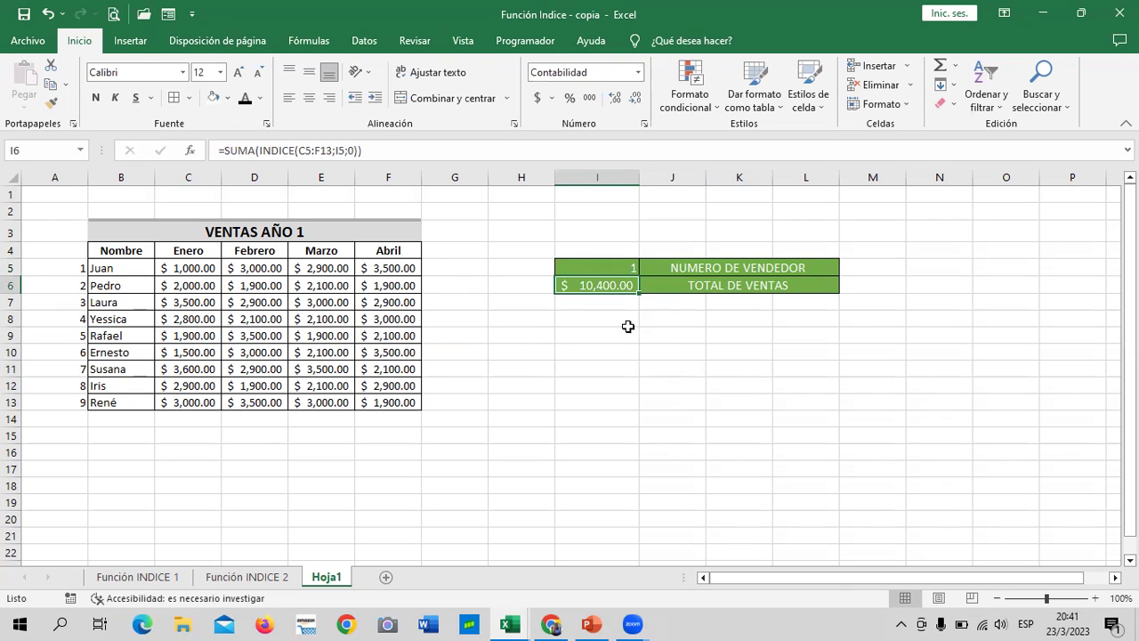
pyautogui.click(602, 266)
pyautogui.write('2')
pyautogui.press('Return')
pyautogui.click(602, 267)
pyautogui.write('3')
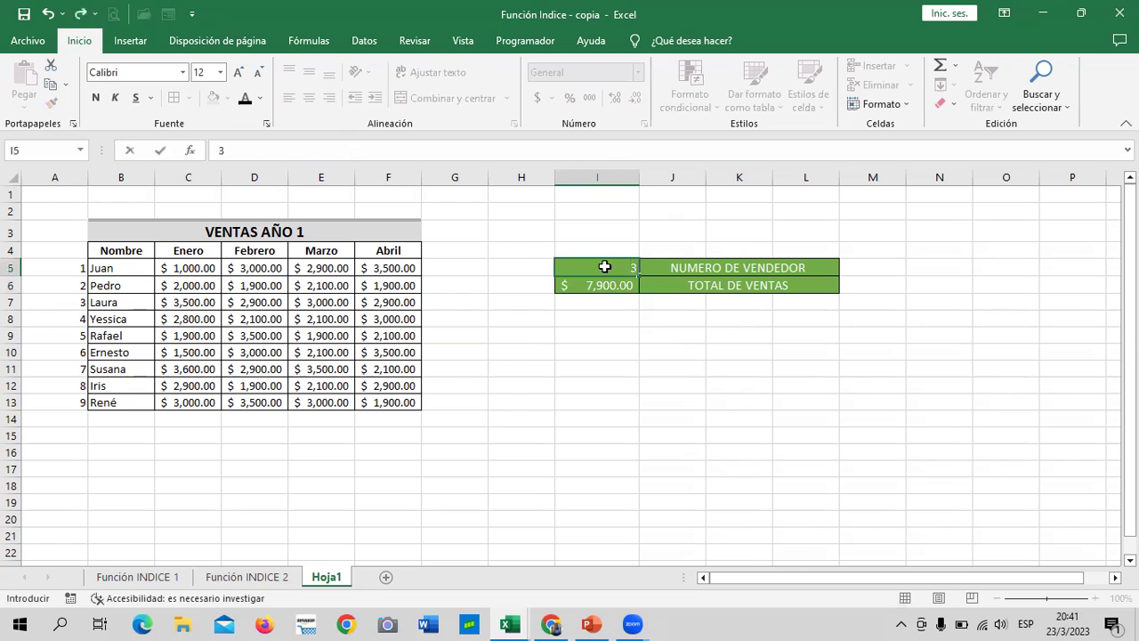
pyautogui.press('Return')
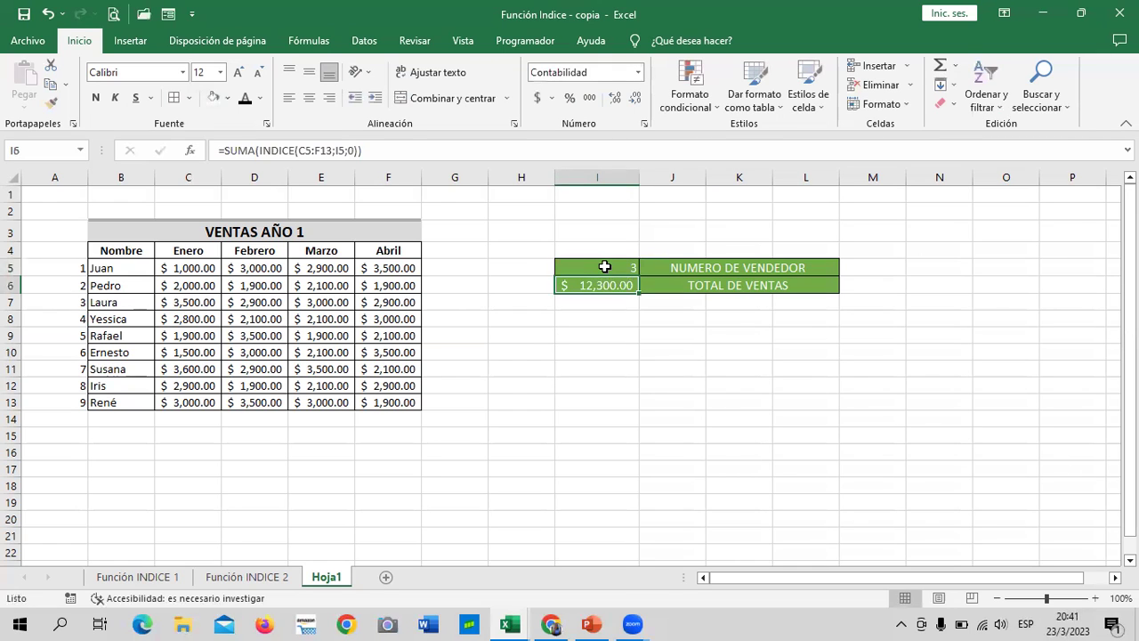
# - Enter seller 7 in I5 and highlight seller 7's row to compare with $12,100.00
pyautogui.click(598, 263)
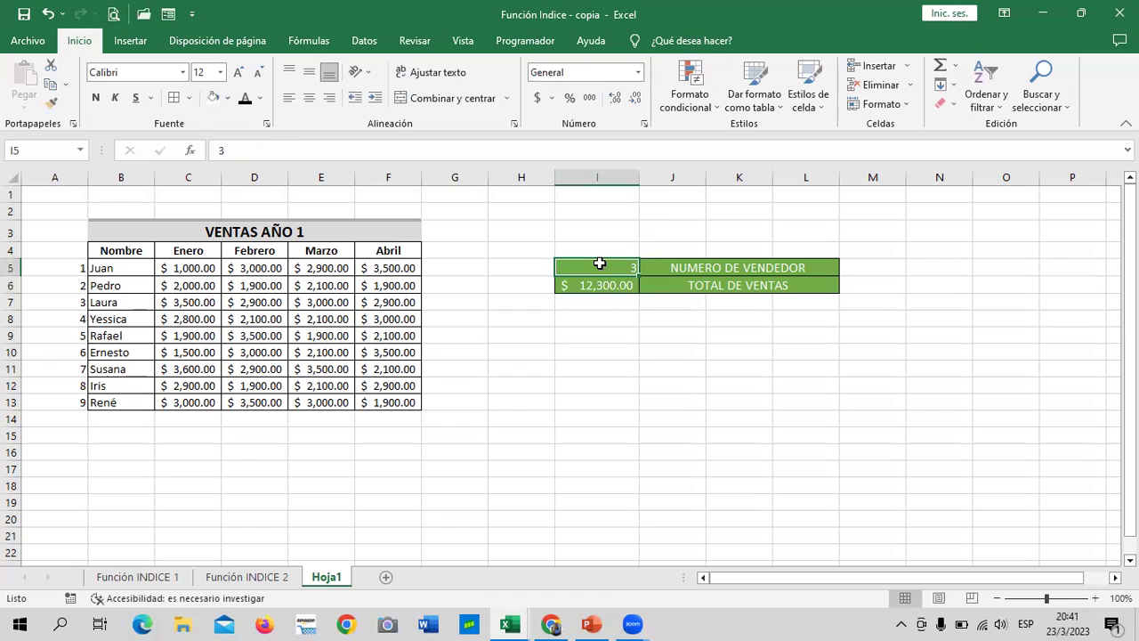
pyautogui.write('7')
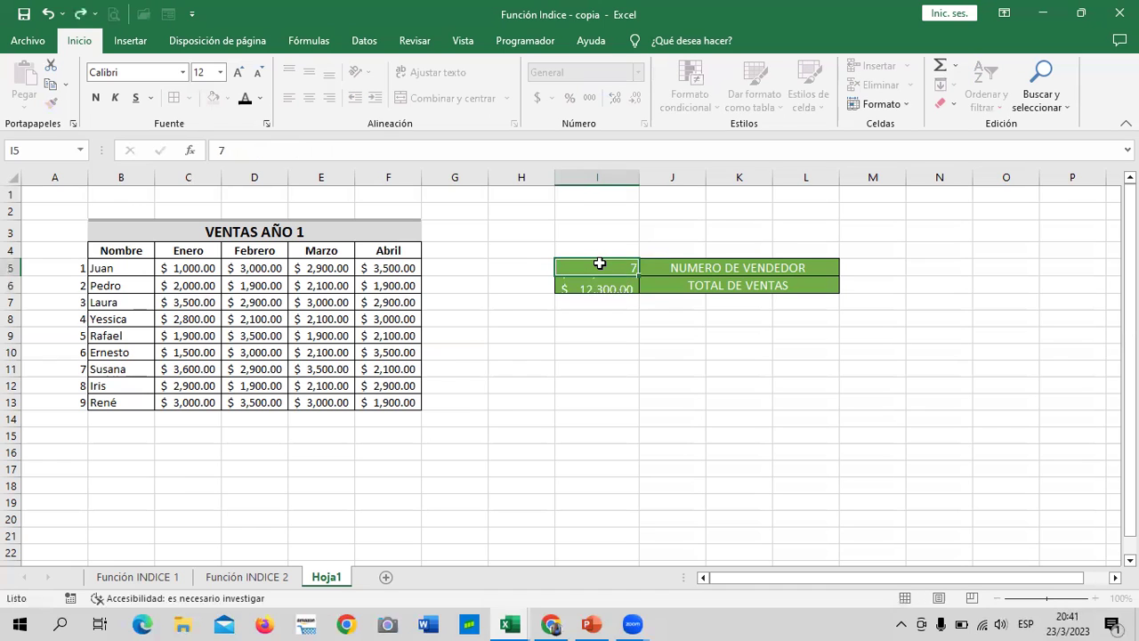
pyautogui.press('Return')
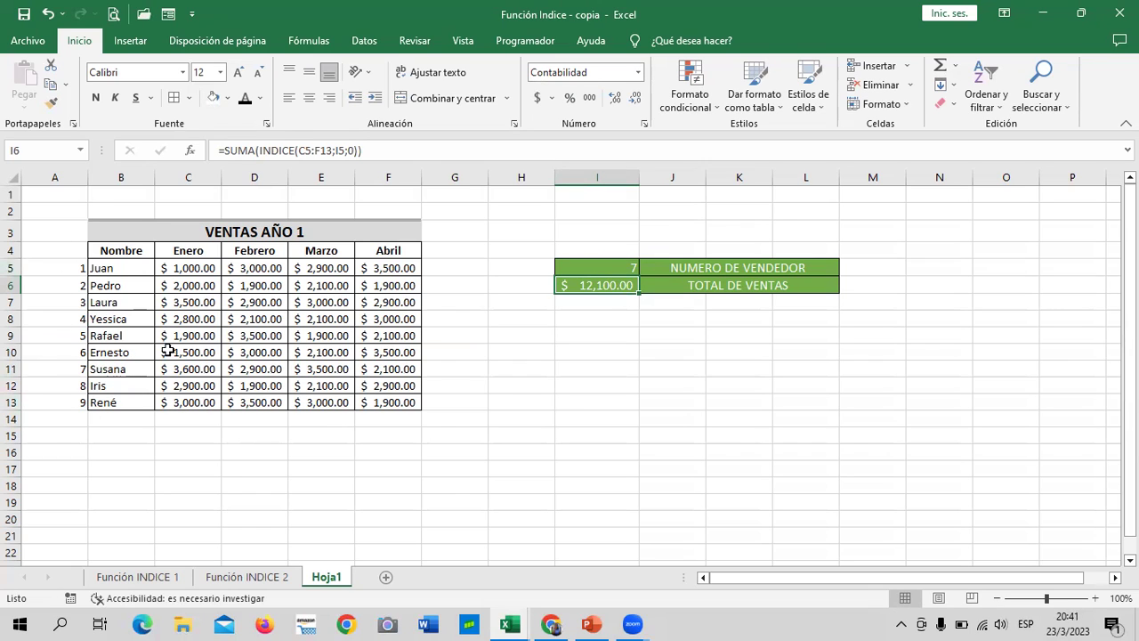
pyautogui.click(10, 369)
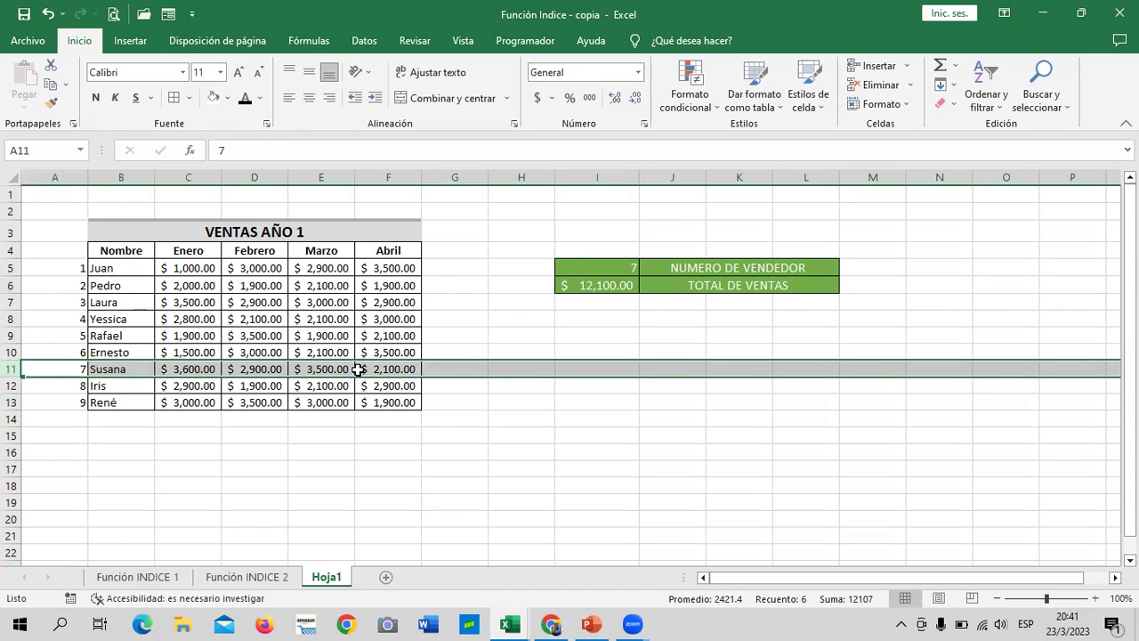
pyautogui.click(482, 414)
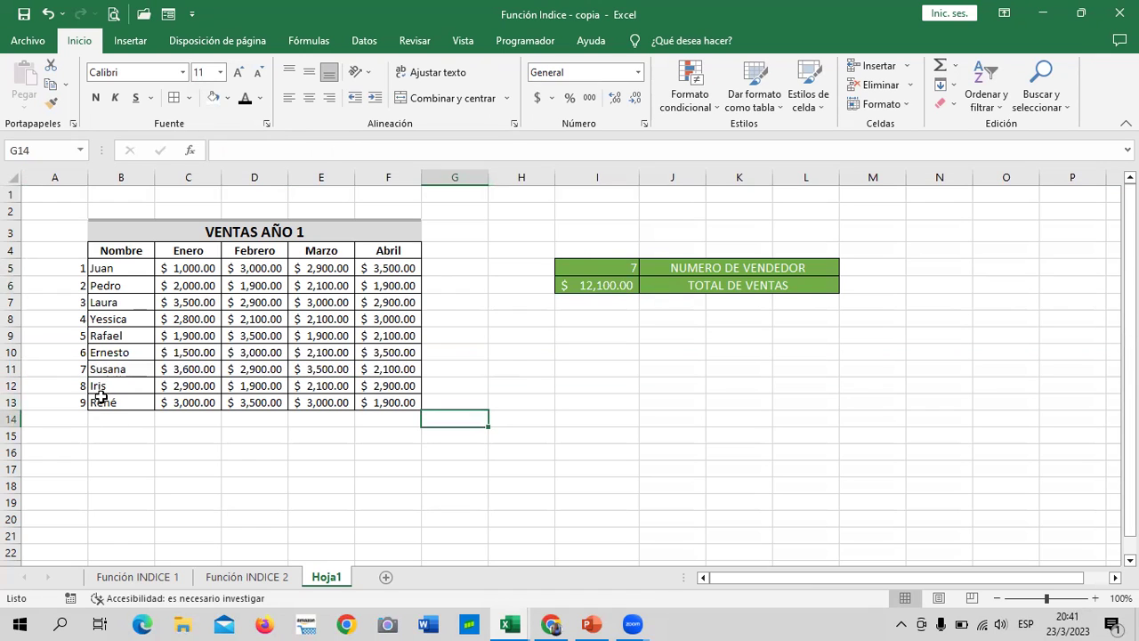
# - Change the seller number to 8 and highlight Iris's row
pyautogui.click(596, 264)
pyautogui.write('8')
pyautogui.press('Return')
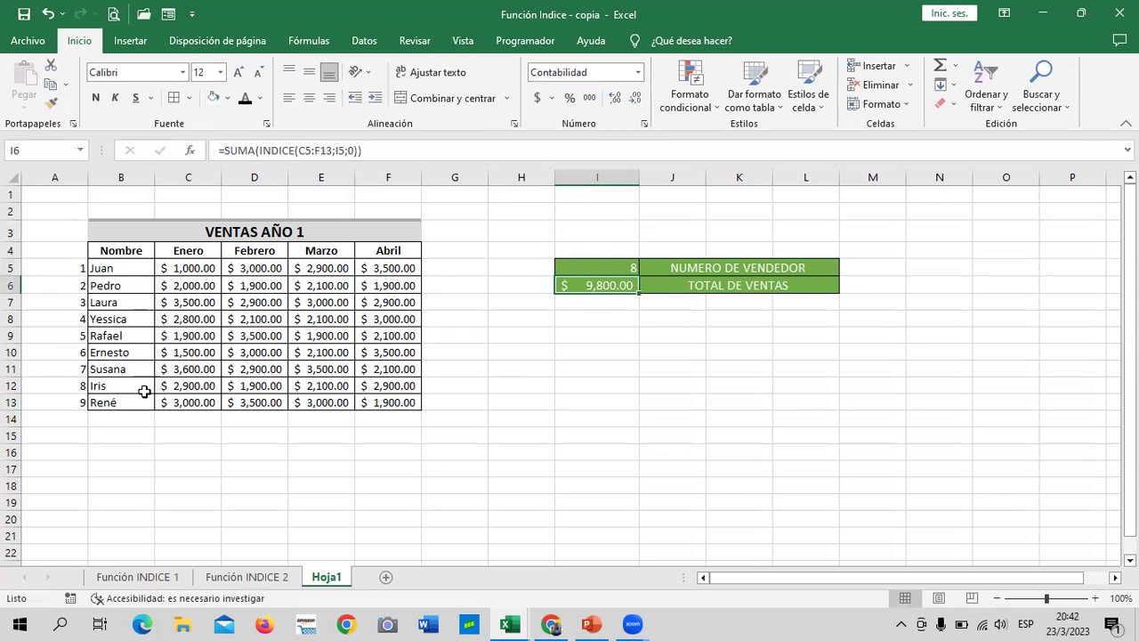
pyautogui.click(11, 386)
# - AutoSum Iris's C12:F12 into G12 to confirm 9,800.00, then delete the check total
pyautogui.click(535, 434)
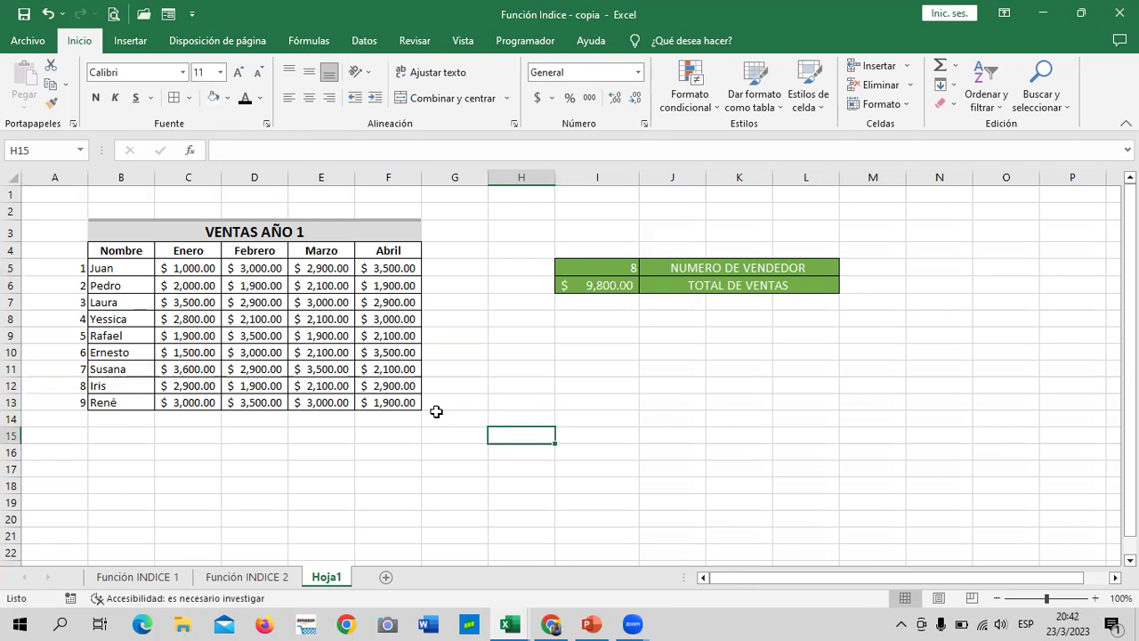
pyautogui.moveTo(165, 386); pyautogui.dragTo(454, 385)
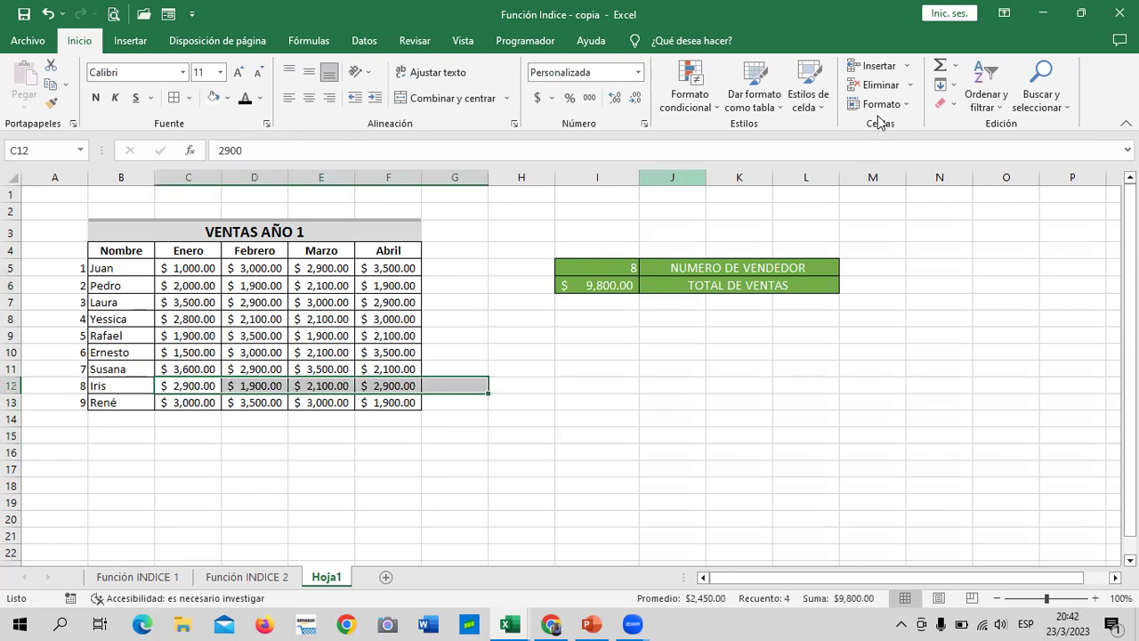
pyautogui.click(940, 66)
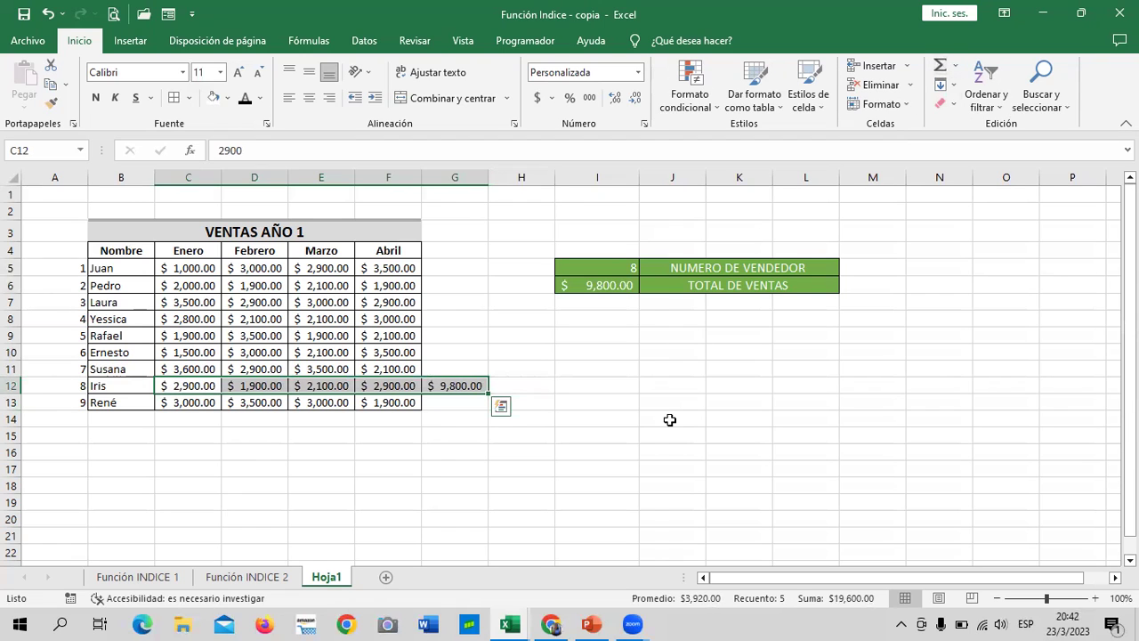
pyautogui.click(636, 390)
pyautogui.click(458, 388)
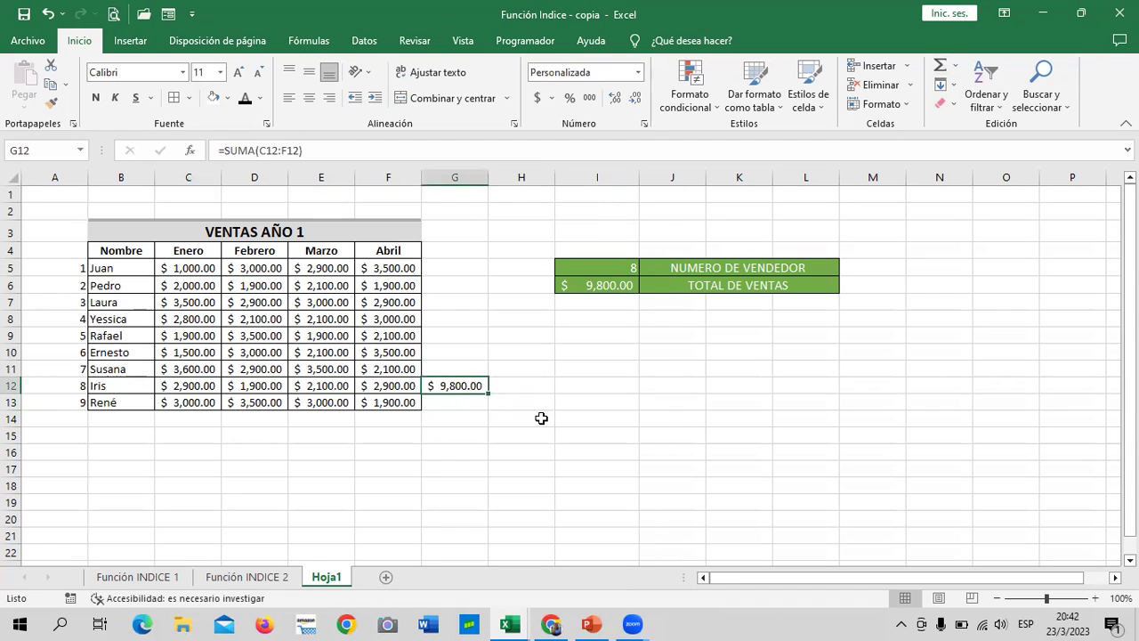
pyautogui.press('Delete')
pyautogui.press('Down')
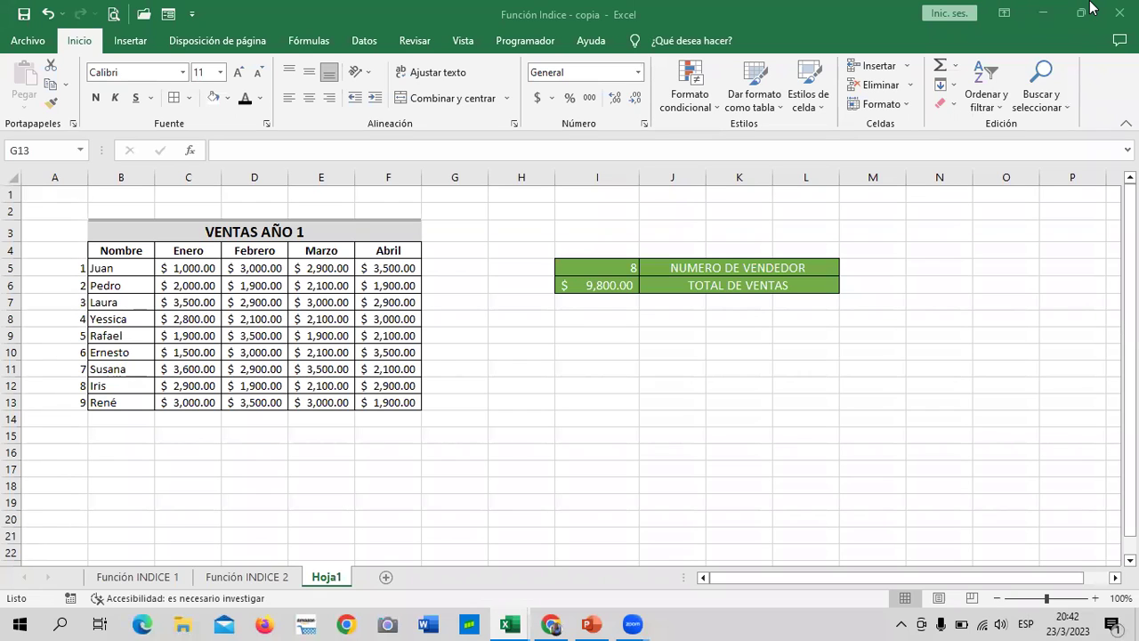
# - Centre seller number 8 in cell I5
pyautogui.click(602, 268)
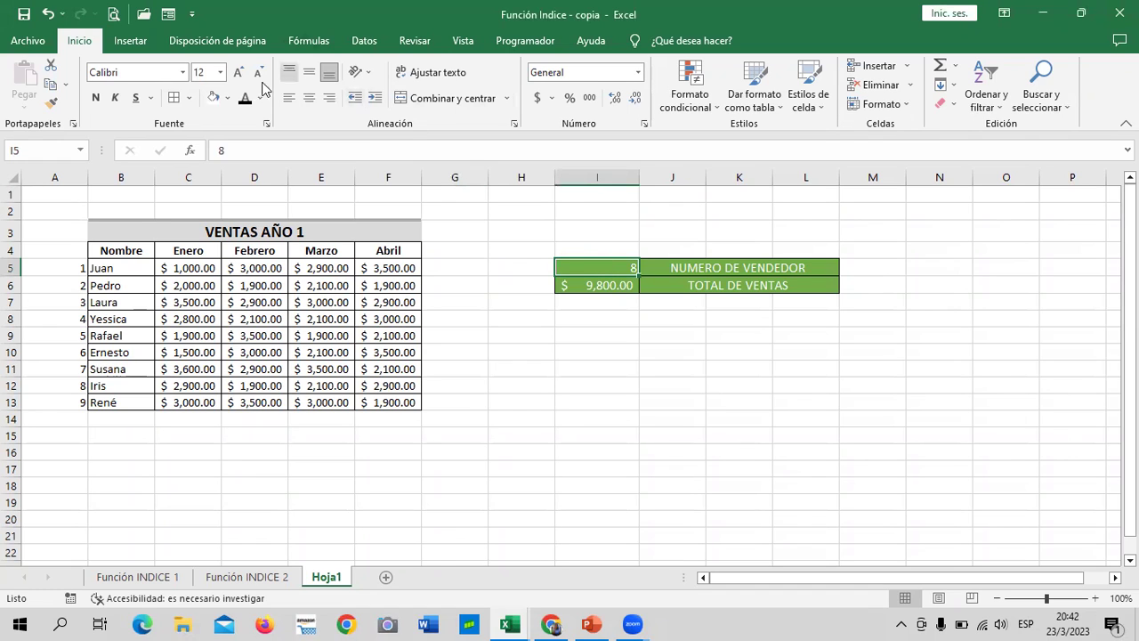
pyautogui.click(308, 100)
pyautogui.click(872, 449)
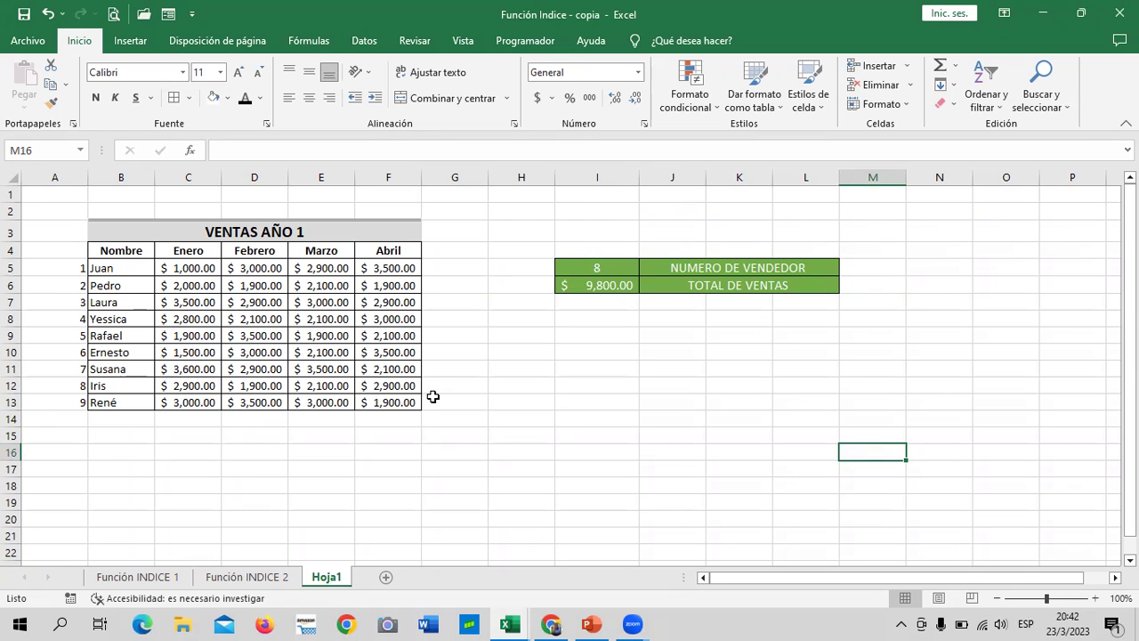
# - Add sheet Hoja2 and enter FILA in F3 and COLUMNA in F4
pyautogui.click(386, 577)
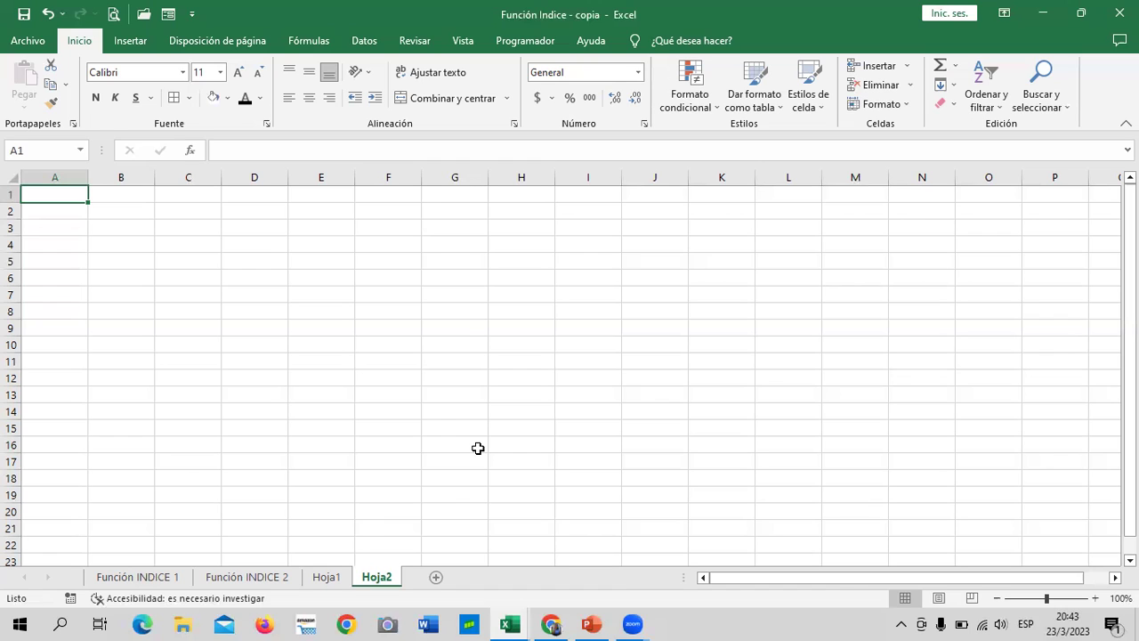
pyautogui.click(400, 227)
pyautogui.write('FILA')
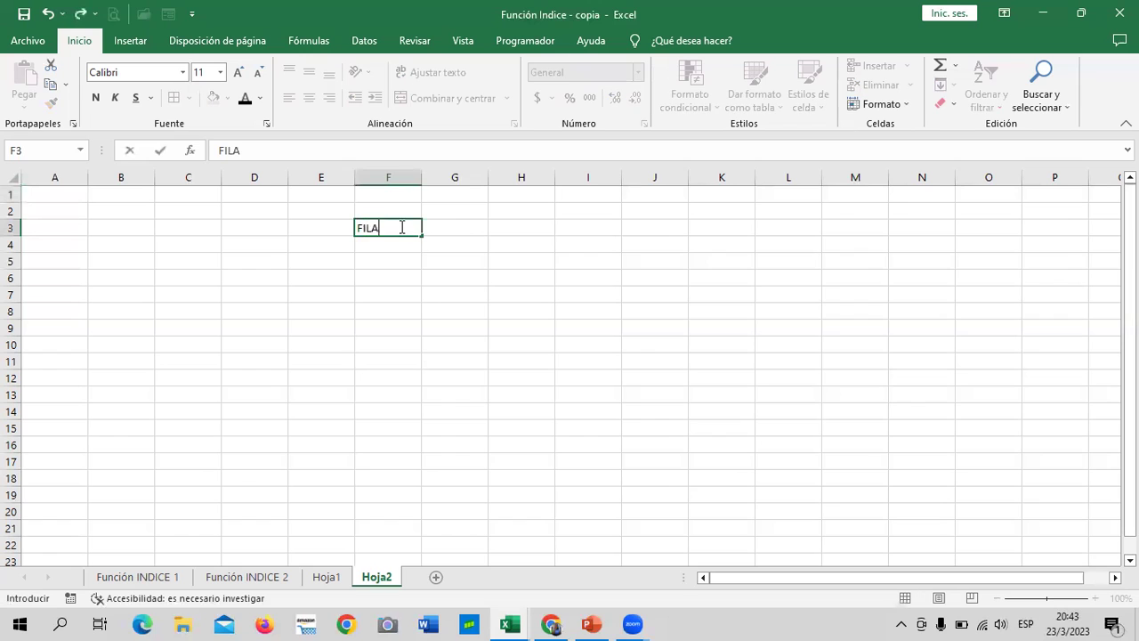
pyautogui.click(392, 248)
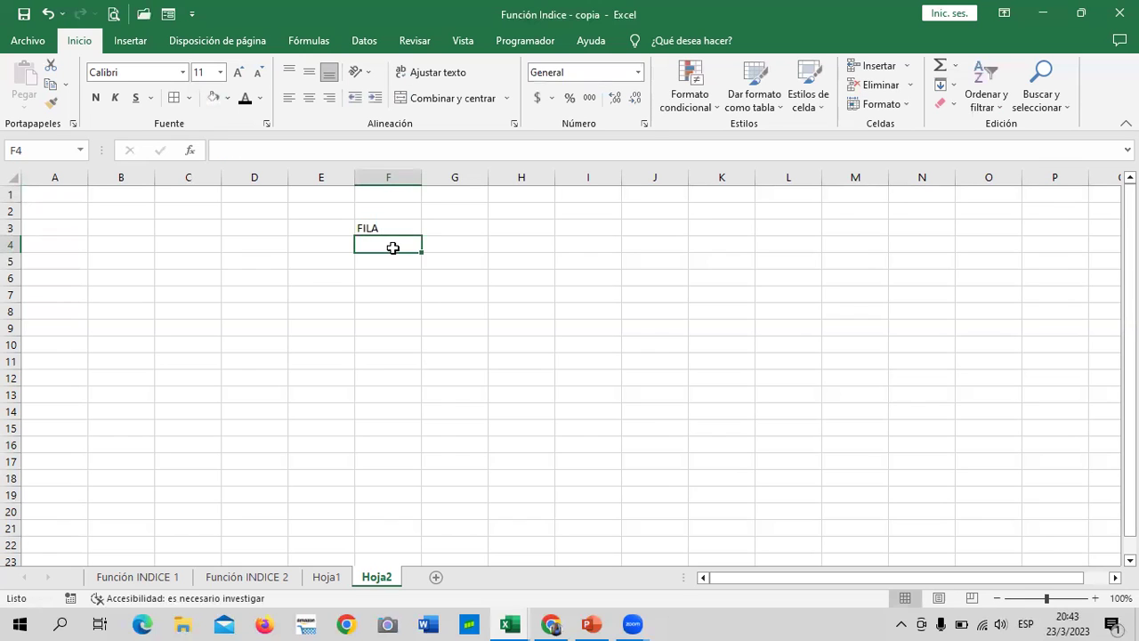
pyautogui.write('COLUMNA')
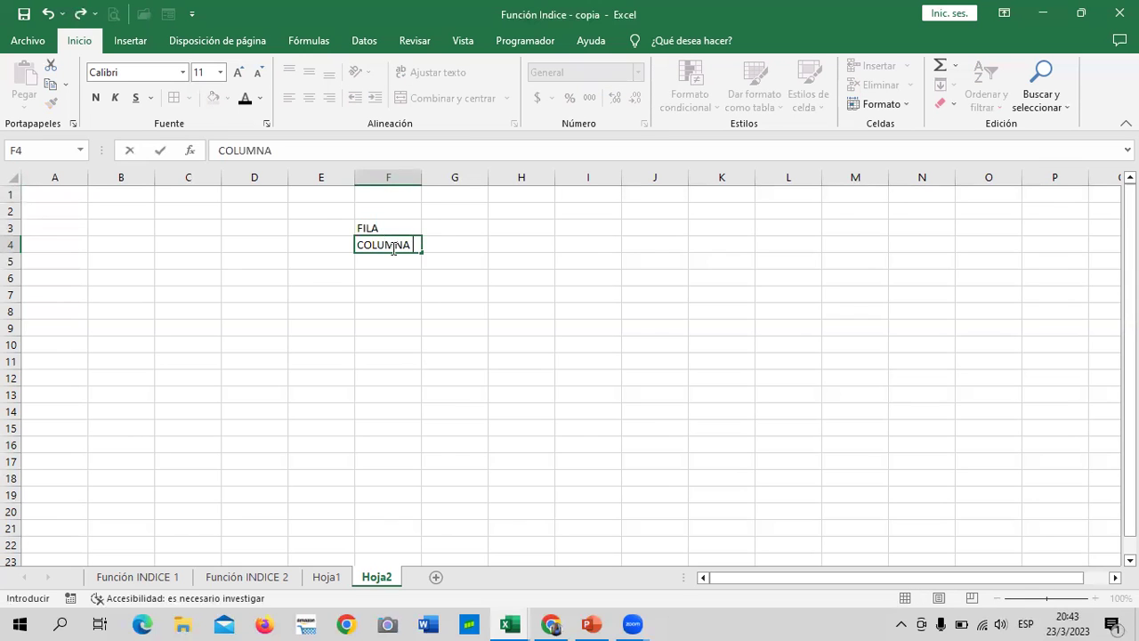
pyautogui.click(471, 223)
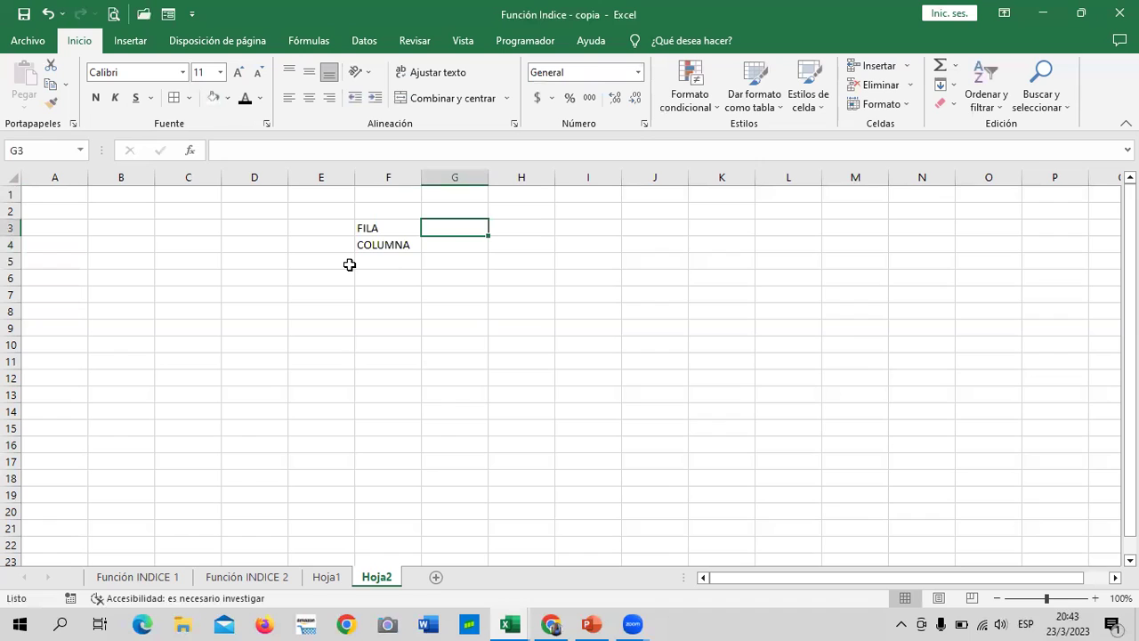
# - Merge E5:F5 and label it PRODUCTO ENCONTRADO
pyautogui.moveTo(330, 258); pyautogui.dragTo(374, 265)
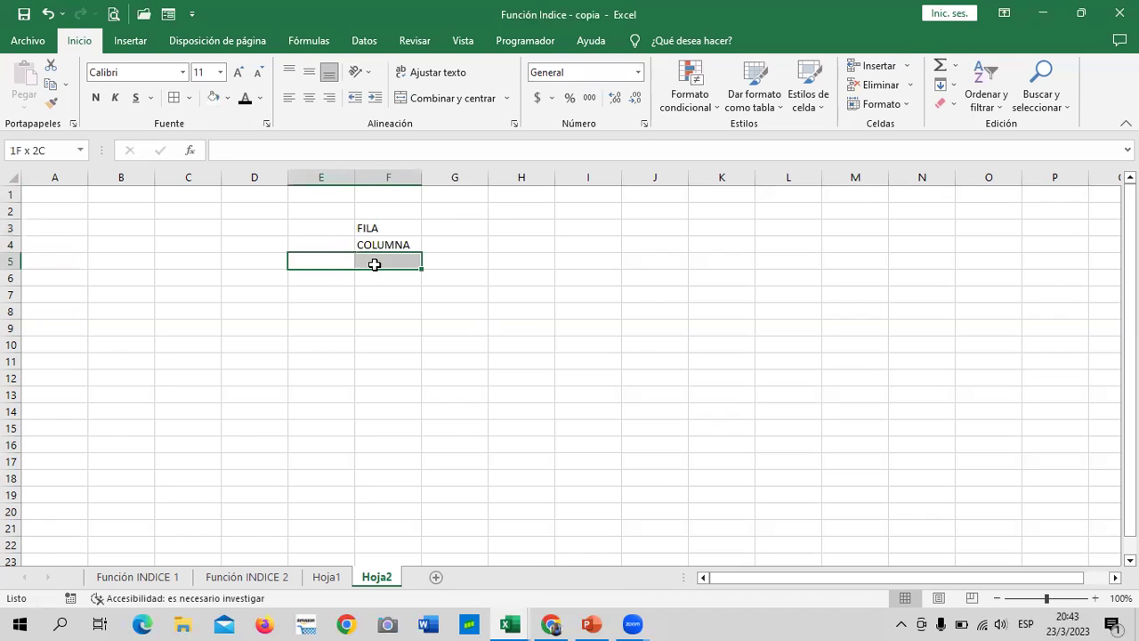
pyautogui.click(437, 100)
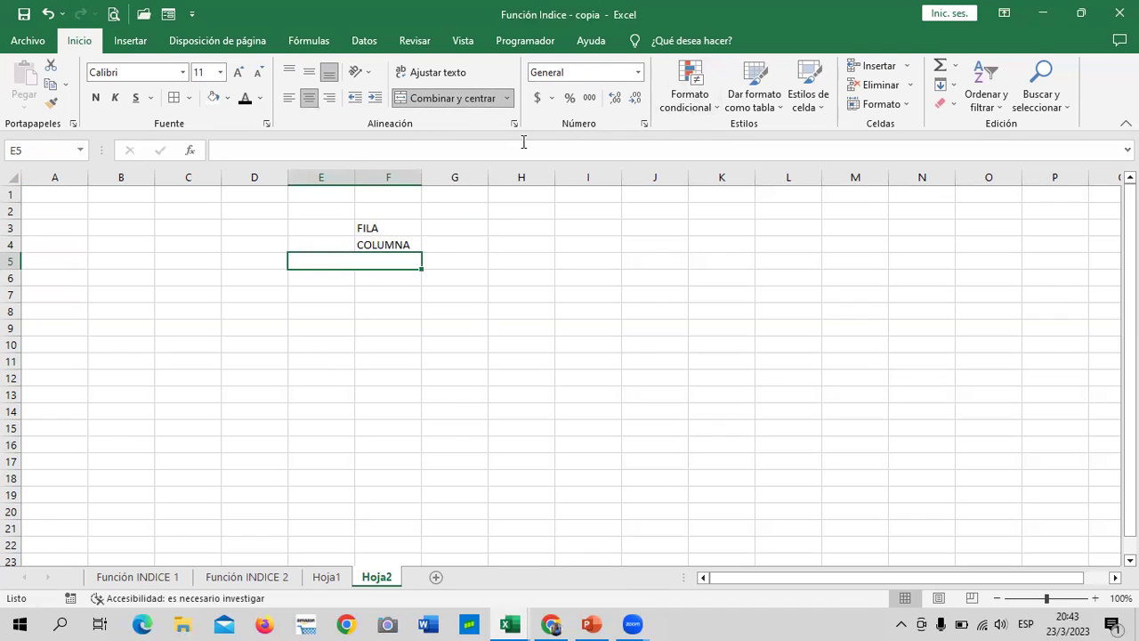
pyautogui.write('PRODUCTO ENCONTRADO')
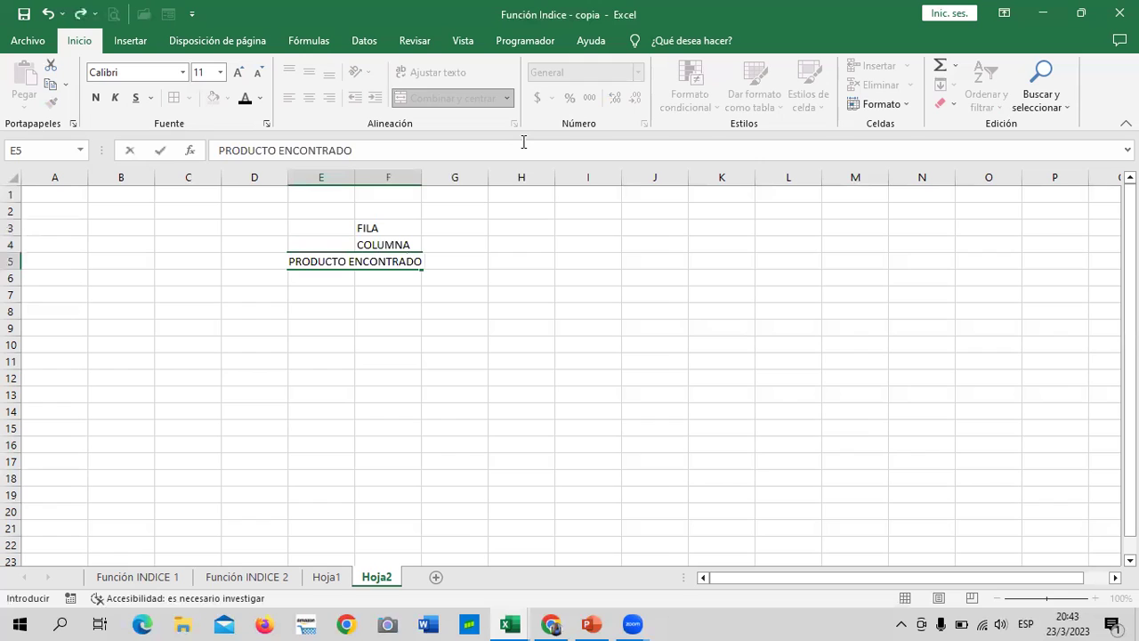
pyautogui.press('Return')
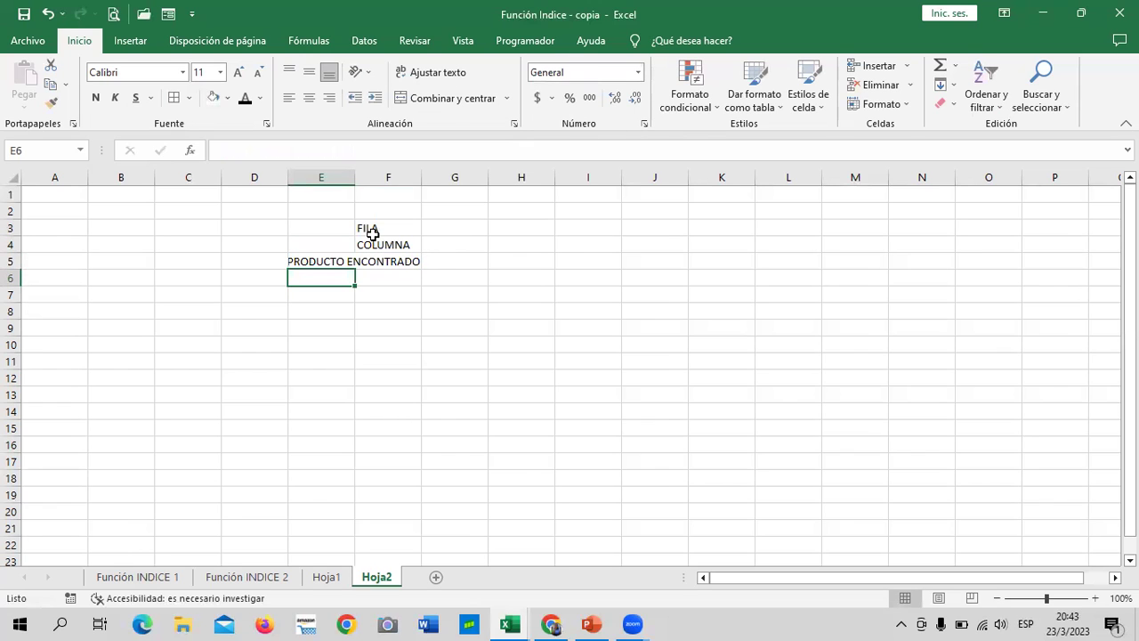
# - Apply All Borders to the labels and input cells E3:G5
pyautogui.moveTo(372, 230)
pyautogui.mouseDown()
pyautogui.moveTo(382, 259)
pyautogui.moveTo(389, 245)
pyautogui.mouseUp()
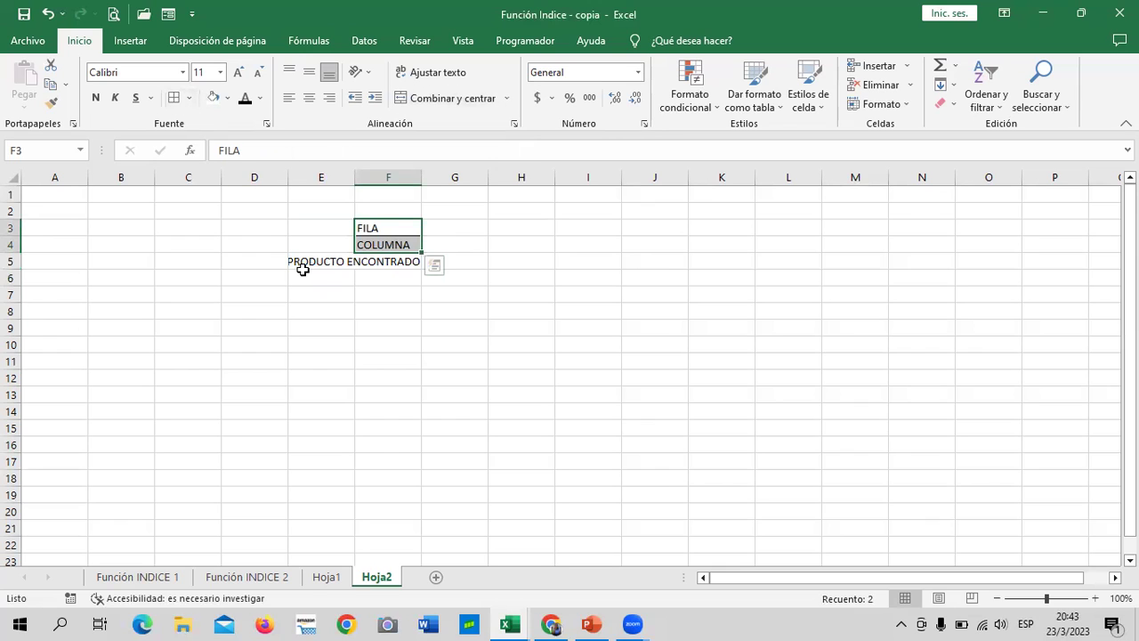
pyautogui.moveTo(303, 267); pyautogui.dragTo(446, 264)
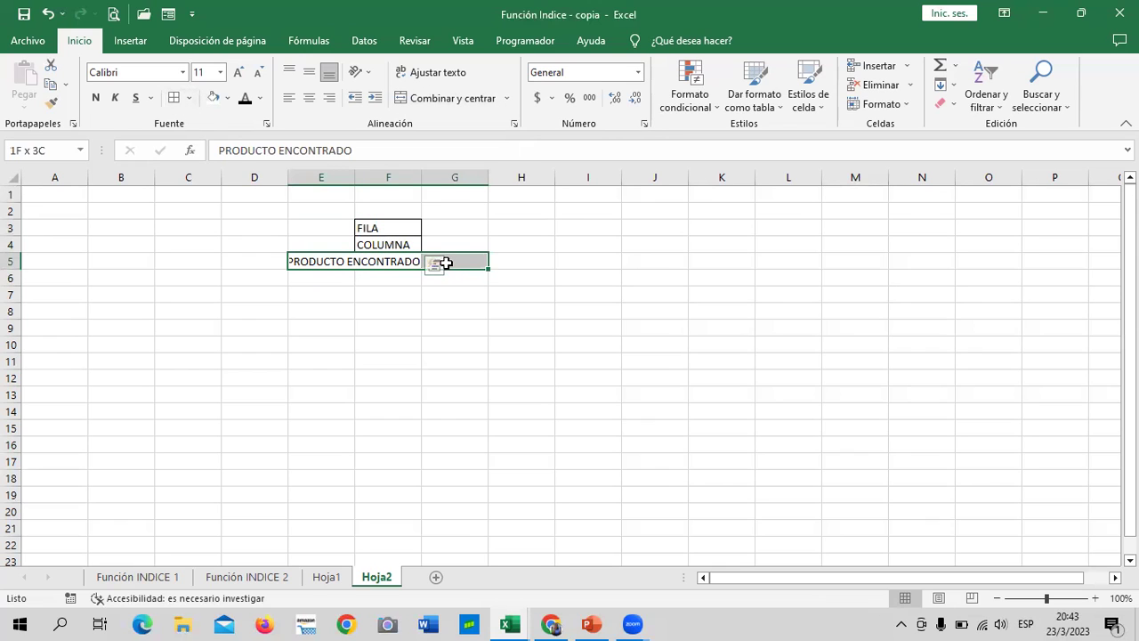
pyautogui.moveTo(452, 218); pyautogui.dragTo(452, 244)
pyautogui.click(174, 97)
pyautogui.click(471, 302)
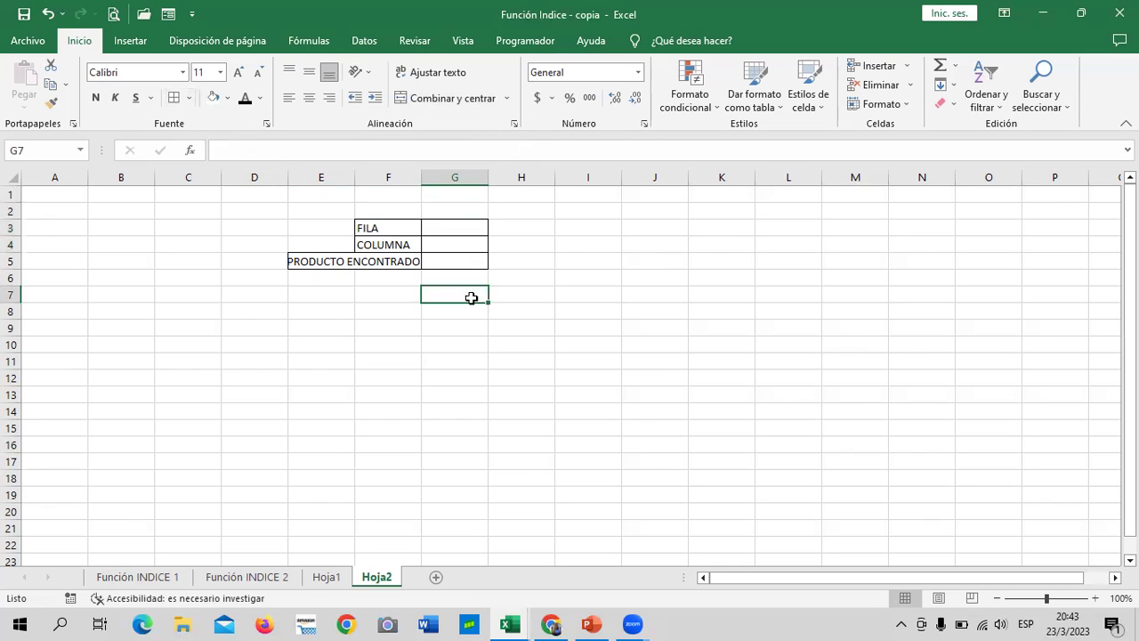
pyautogui.click(361, 267)
# - Enter the headings HARDWARE in B7 and SOFTWARE in C7
pyautogui.click(114, 309)
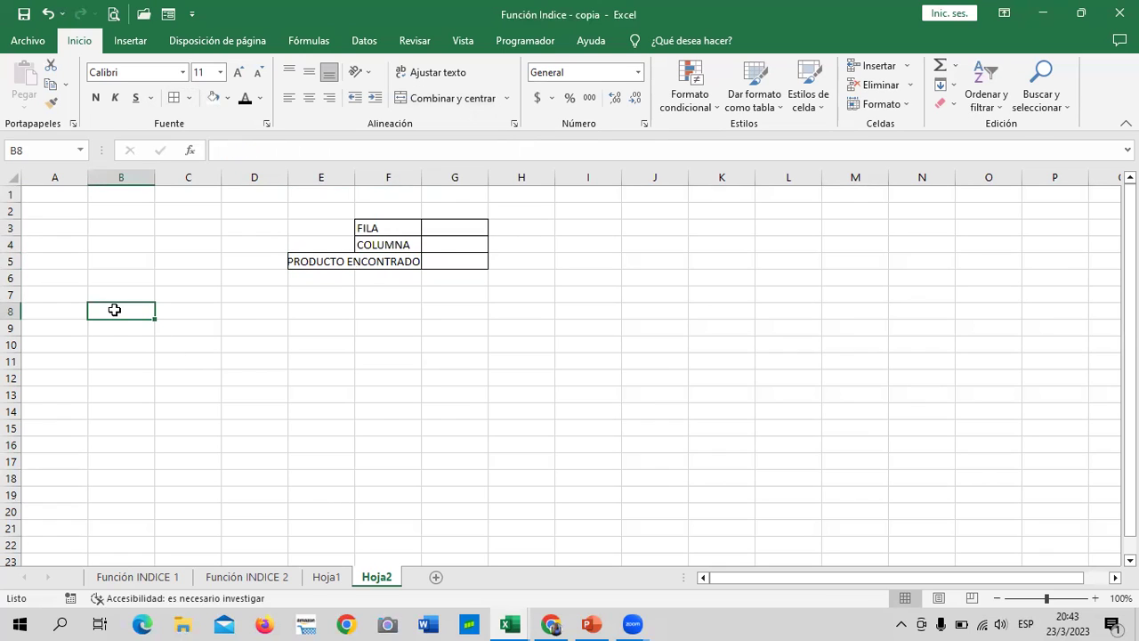
pyautogui.click(306, 347)
pyautogui.click(135, 314)
pyautogui.click(120, 294)
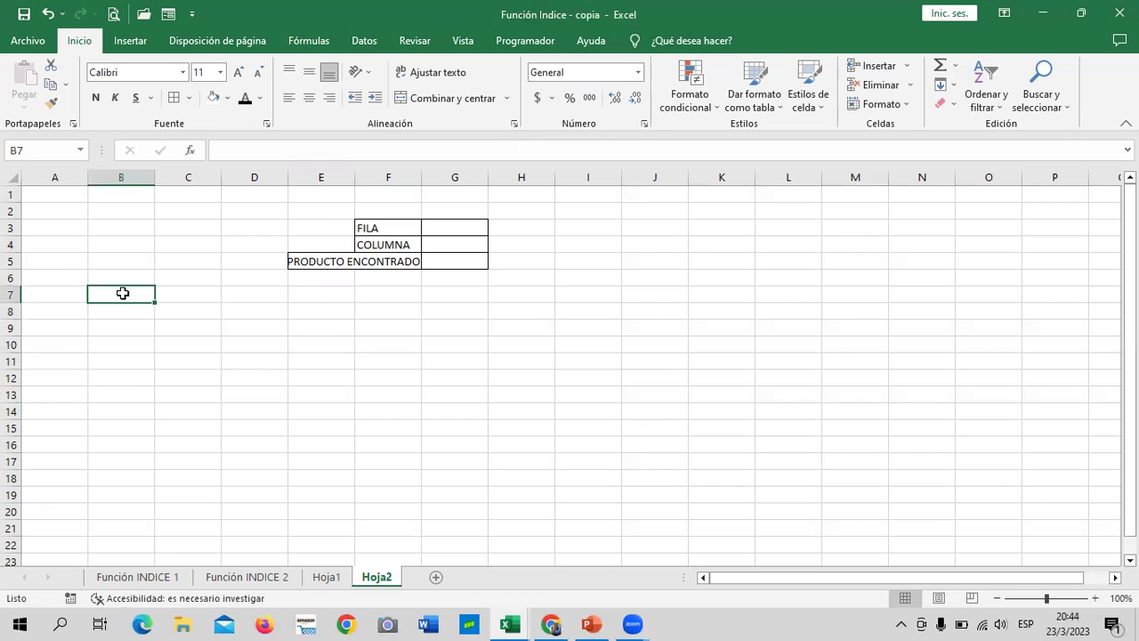
pyautogui.write('h')
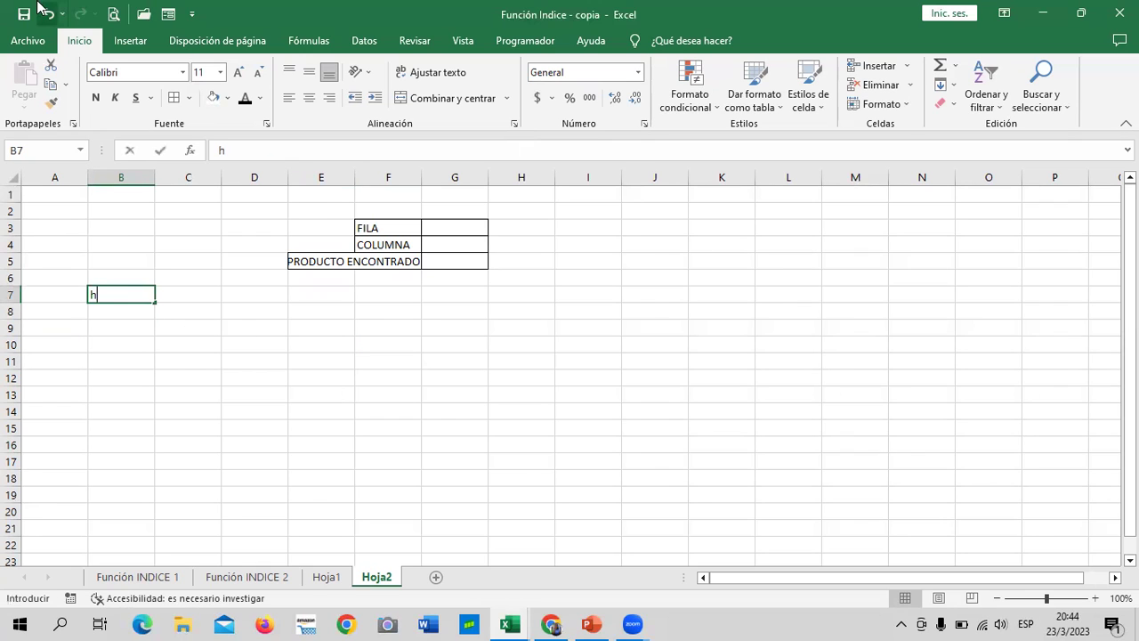
pyautogui.write('ard')
pyautogui.press('capslock')
pyautogui.press('BackSpace')
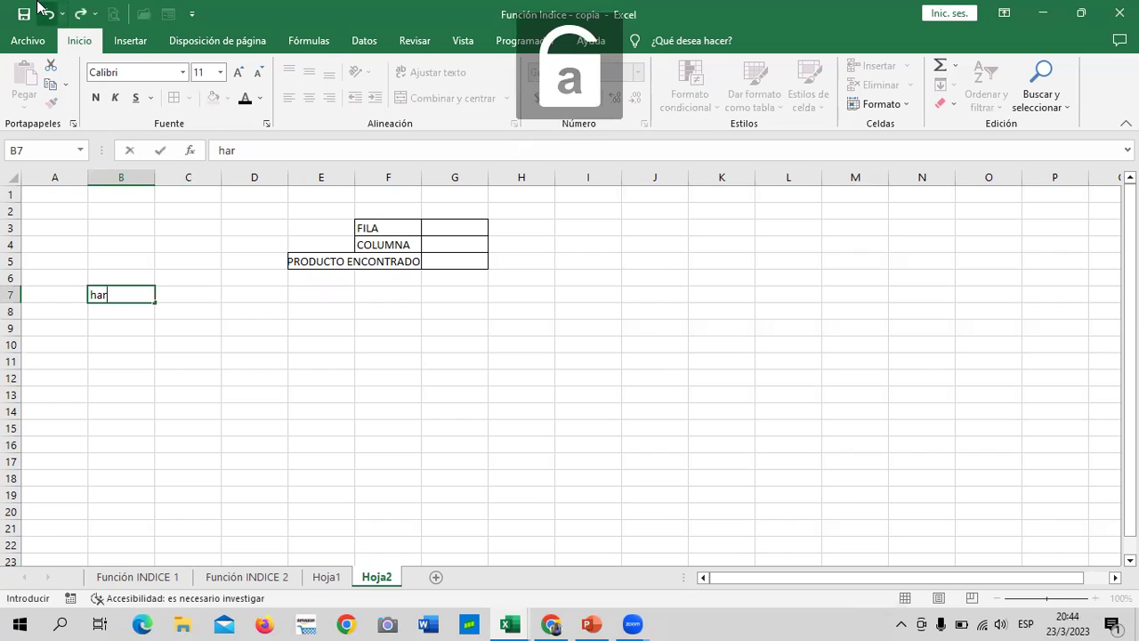
pyautogui.press('BackSpace')
pyautogui.press('BackSpace')
pyautogui.press('BackSpace')
pyautogui.press('capslock')
pyautogui.write('HA')
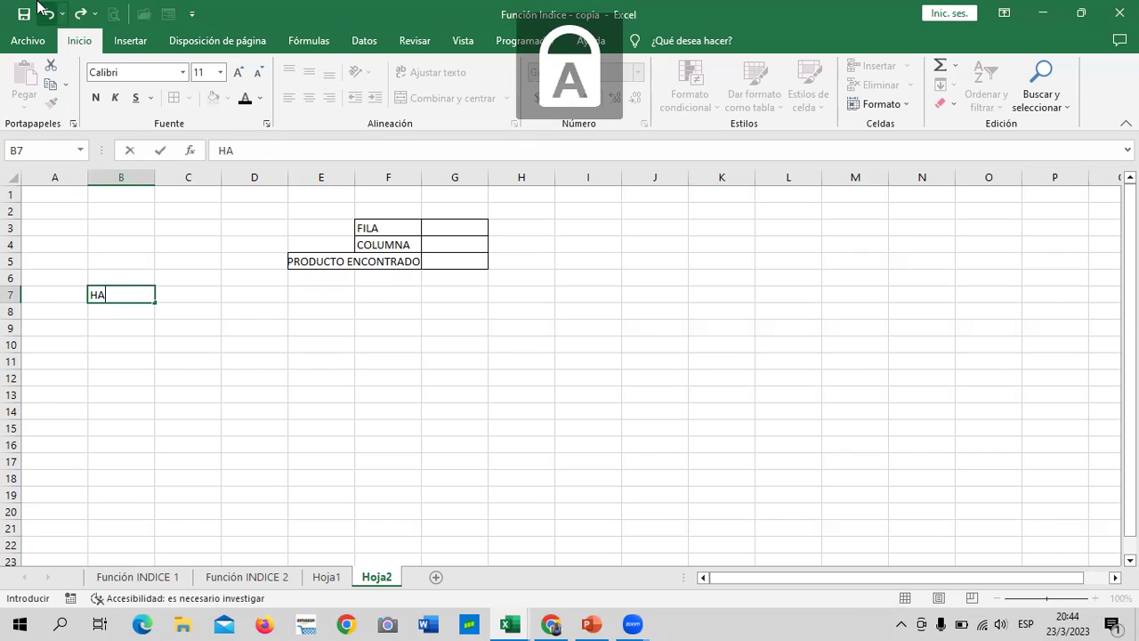
pyautogui.write('RDWARE')
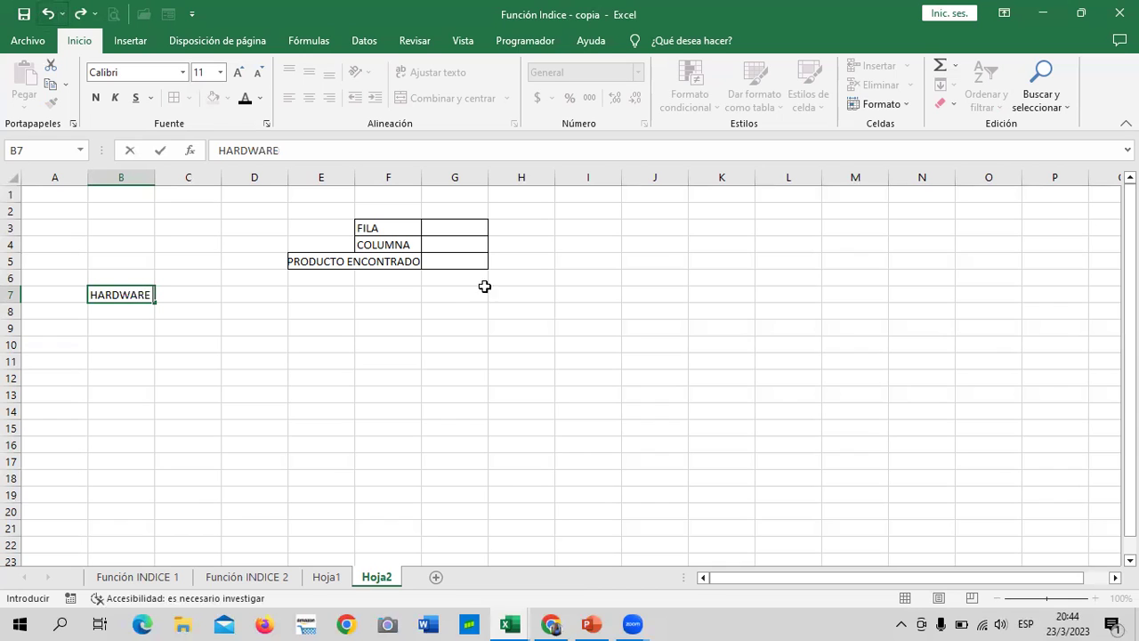
pyautogui.click(201, 294)
pyautogui.write('SPFT')
pyautogui.press('BackSpace')
pyautogui.press('BackSpace')
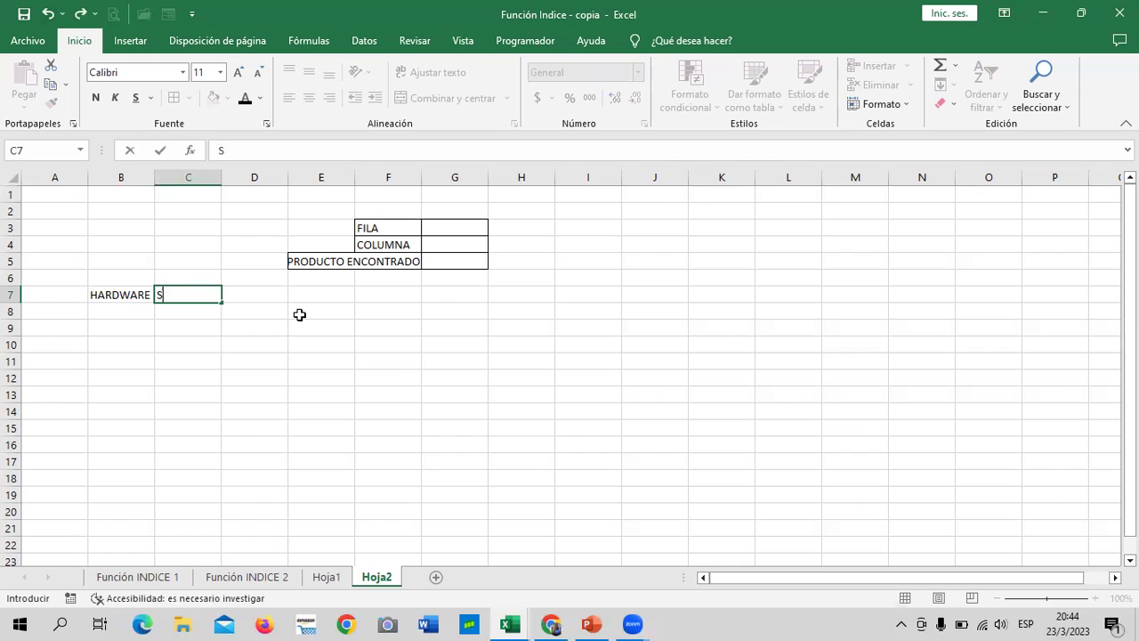
pyautogui.write('FTWARE')
pyautogui.press('Return')
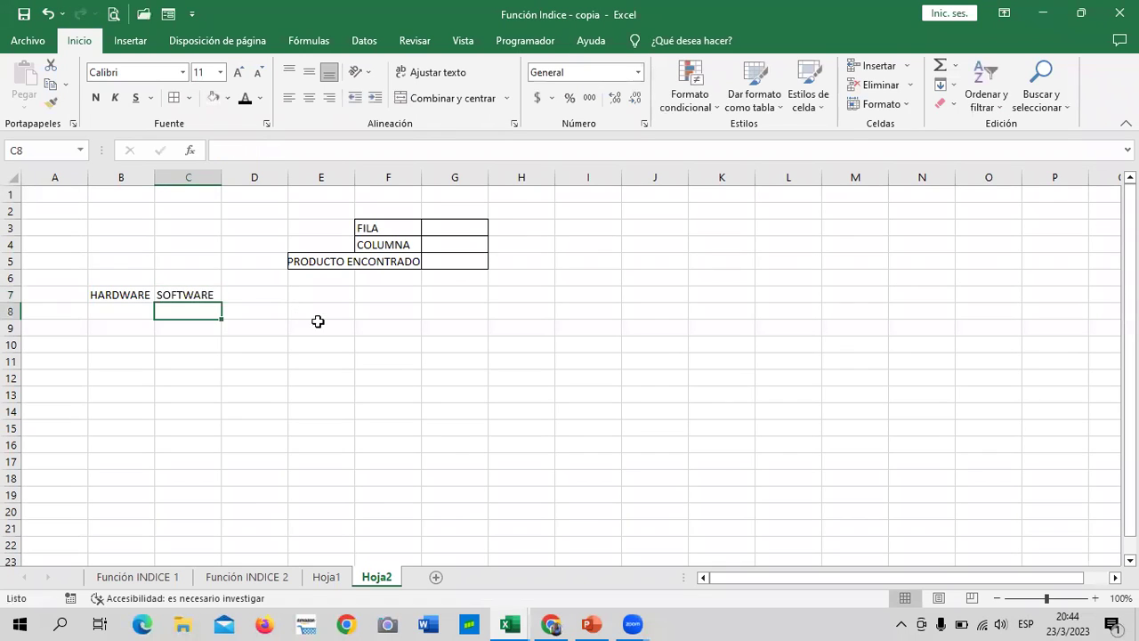
# - Border every cell of B7:C17, enlarge its font to 12, and widen columns B and C
pyautogui.moveTo(124, 293); pyautogui.dragTo(185, 458)
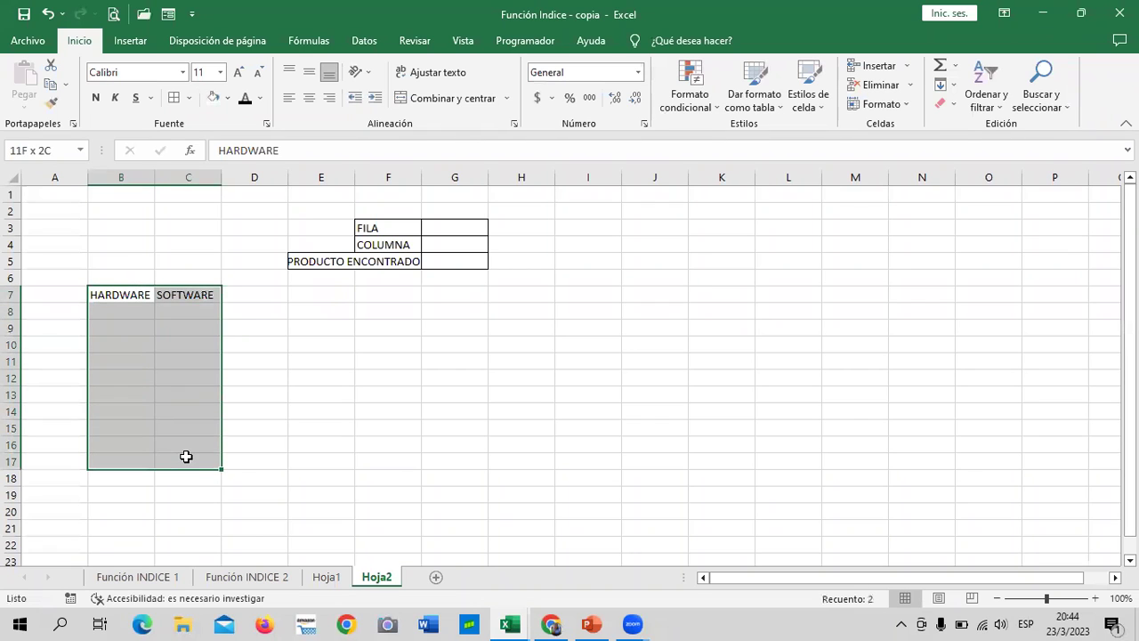
pyautogui.click(174, 100)
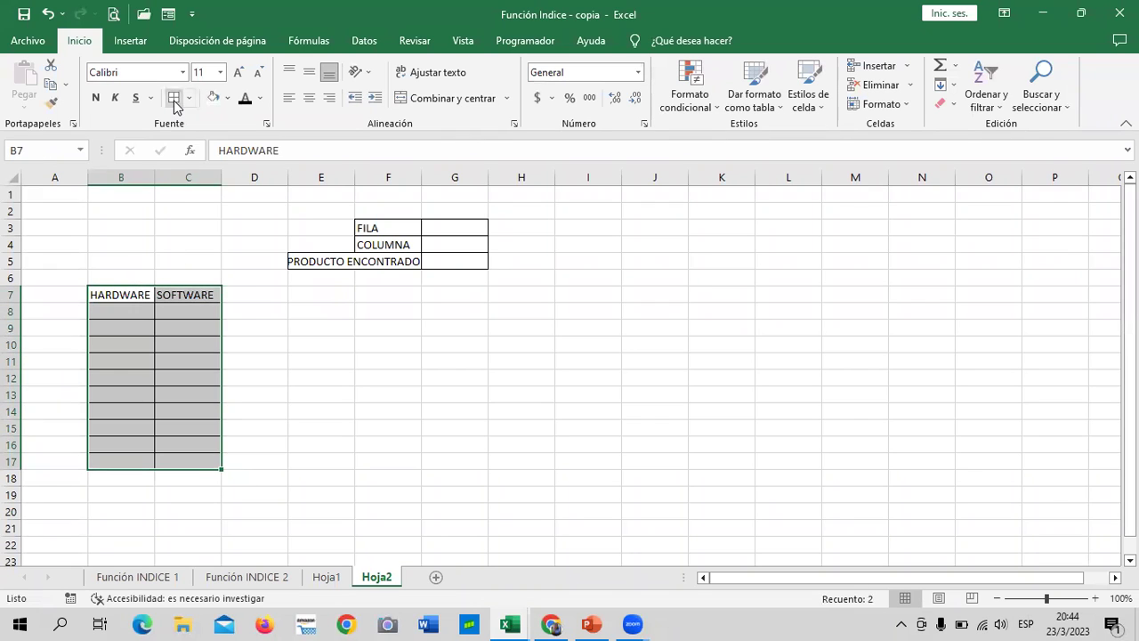
pyautogui.click(238, 72)
pyautogui.moveTo(154, 178); pyautogui.dragTo(278, 178)
pyautogui.click(427, 418)
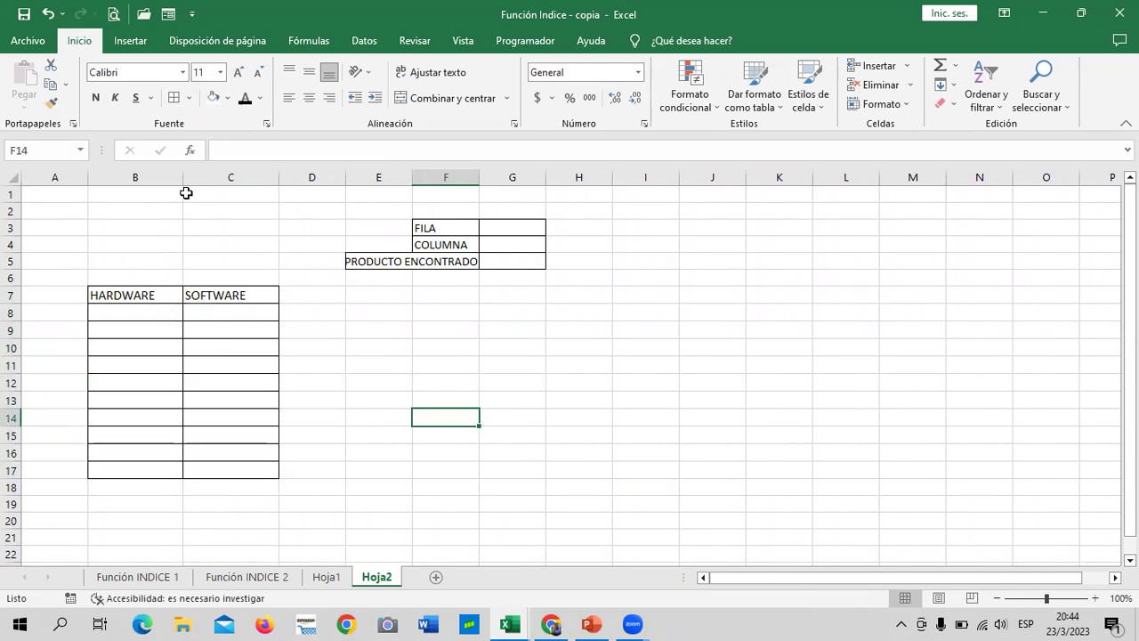
pyautogui.moveTo(183, 178); pyautogui.dragTo(178, 178)
# - Number the columns 1 and 2 in the cells above HARDWARE and SOFTWARE
pyautogui.click(138, 273)
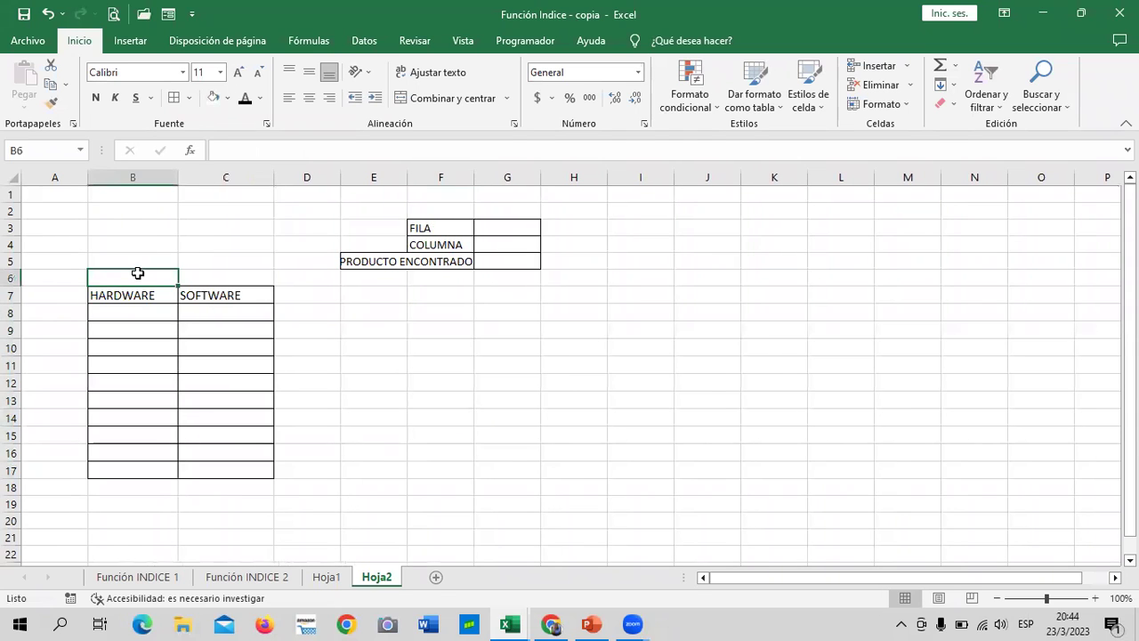
pyautogui.write('1')
pyautogui.click(221, 277)
pyautogui.write('2')
pyautogui.press('Return')
pyautogui.click(363, 361)
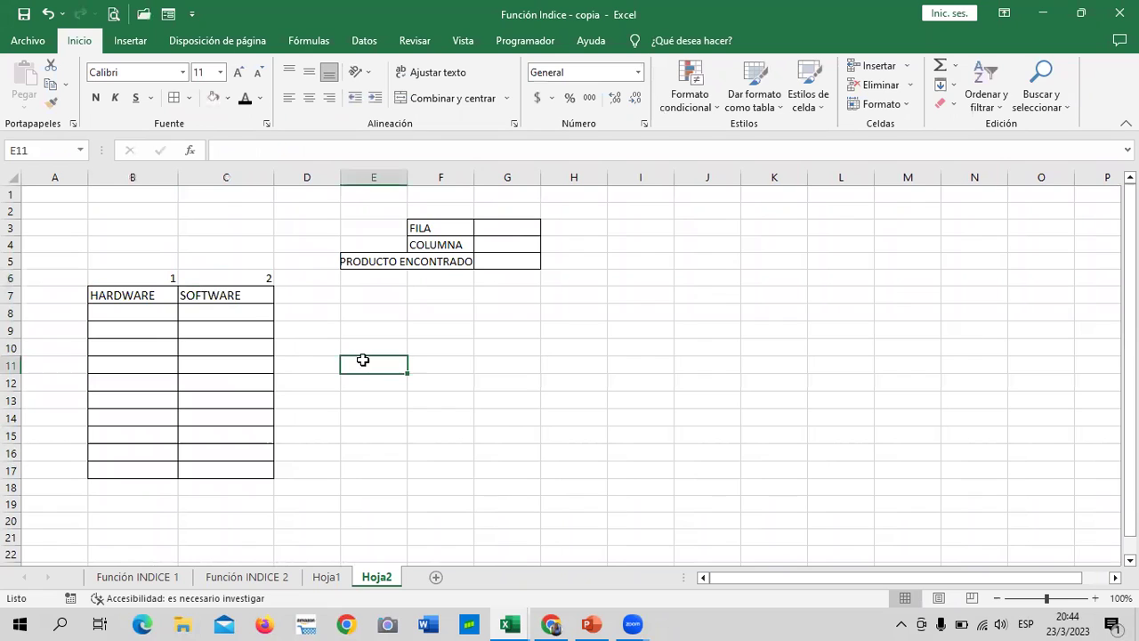
# - Number the table rows 1 to 10 down A8:A17 as a fill series
pyautogui.click(64, 309)
pyautogui.write('1')
pyautogui.press('Return')
pyautogui.click(63, 311)
pyautogui.moveTo(87, 321); pyautogui.dragTo(91, 481)
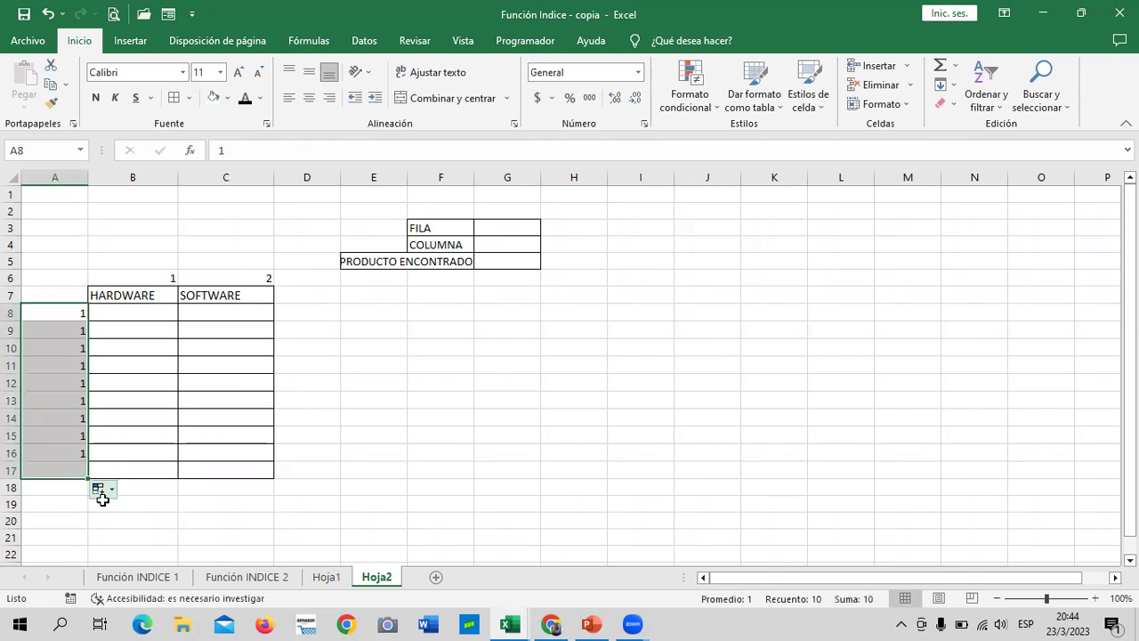
pyautogui.click(105, 492)
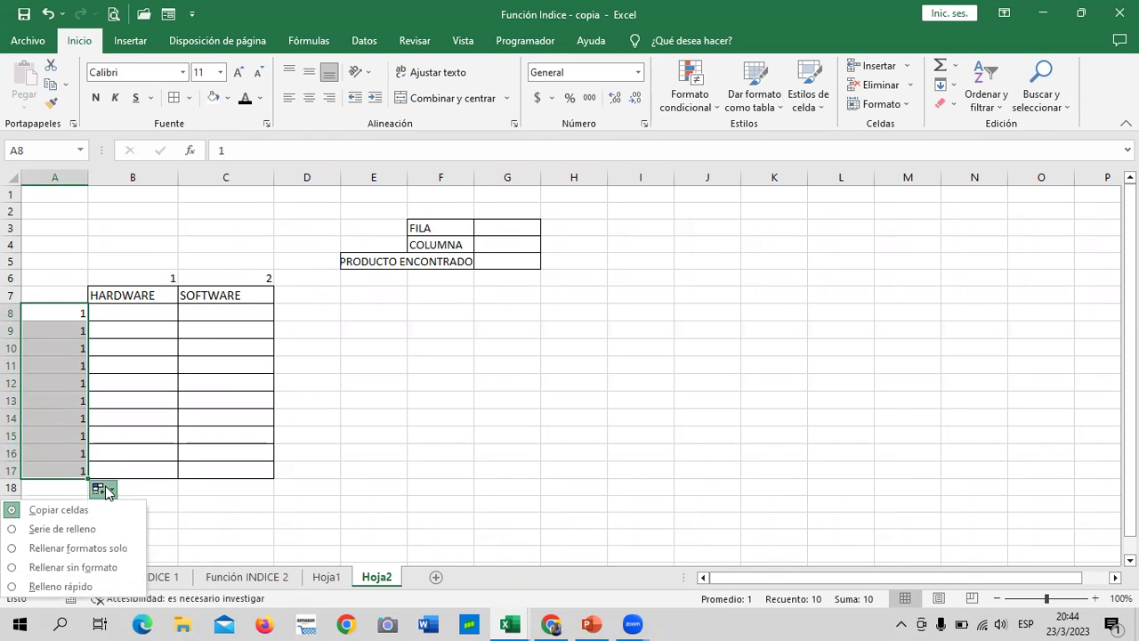
pyautogui.click(73, 524)
pyautogui.click(459, 447)
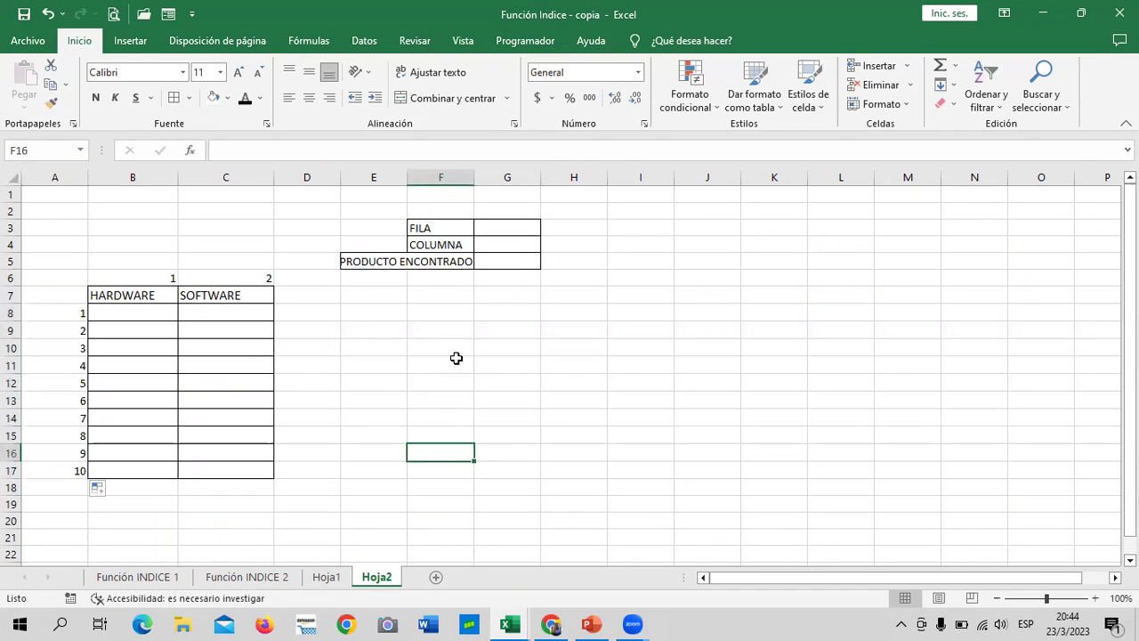
pyautogui.click(491, 345)
pyautogui.click(147, 313)
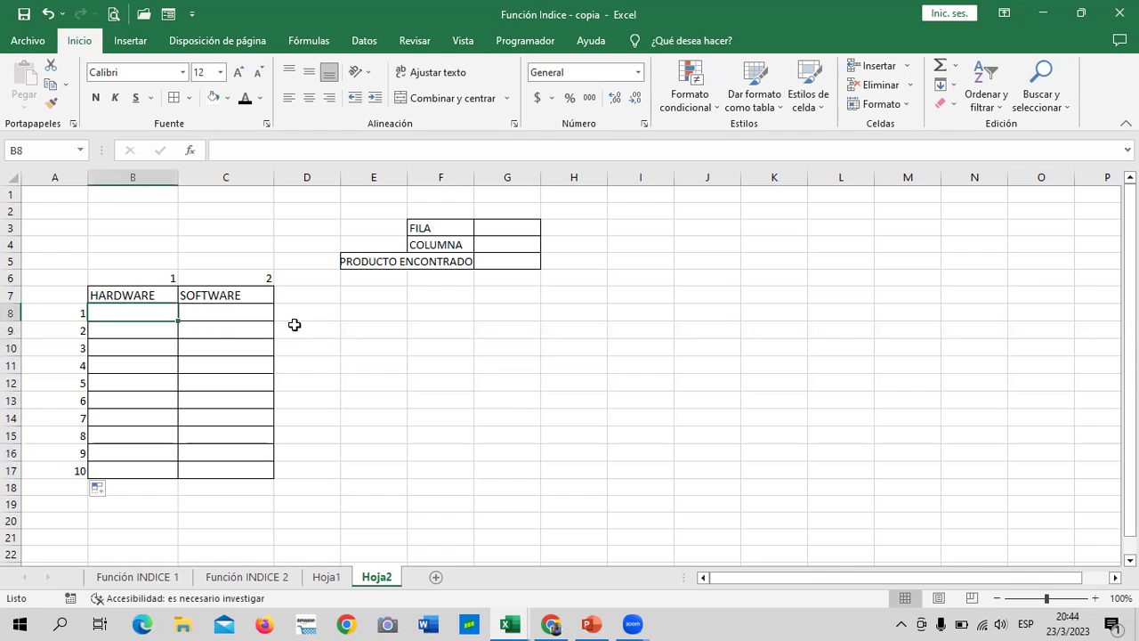
# - Enter CASE, MONITOR, MOUSE, TECLADO and IMPRESOR down B8:B12 under HARDWARE
pyautogui.write('CASE')
pyautogui.press('Return')
pyautogui.write('MONUI')
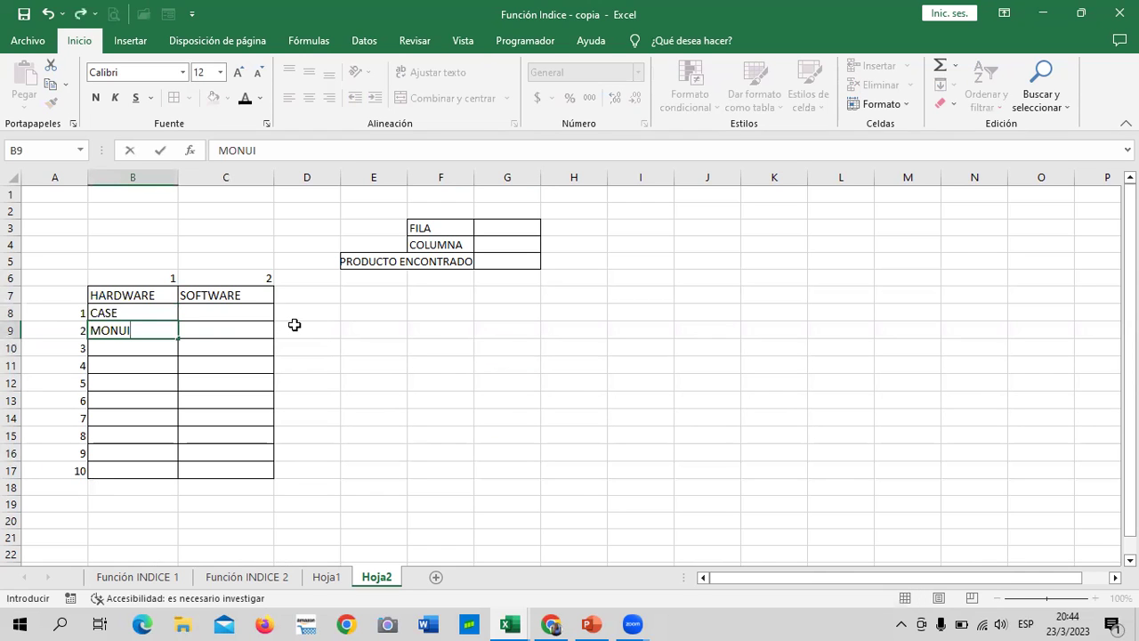
pyautogui.press('BackSpace')
pyautogui.press('BackSpace')
pyautogui.write('ITOR')
pyautogui.press('Return')
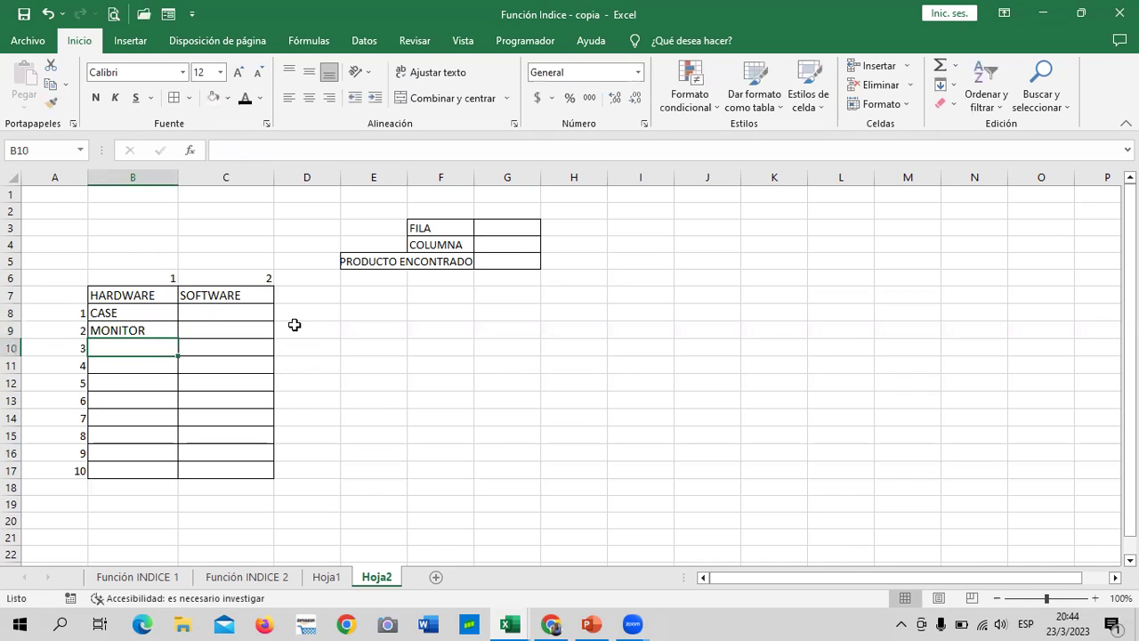
pyautogui.write('MOUSE')
pyautogui.press('Return')
pyautogui.write('TECLADO')
pyautogui.press('Return')
pyautogui.write('IMPRESOR')
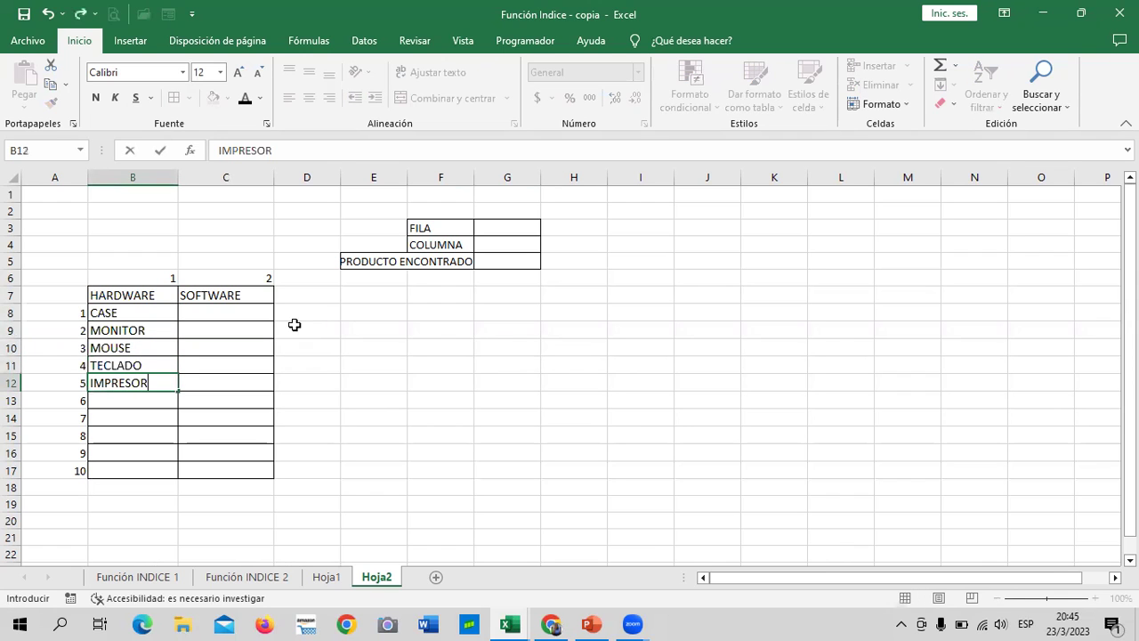
pyautogui.press('Return')
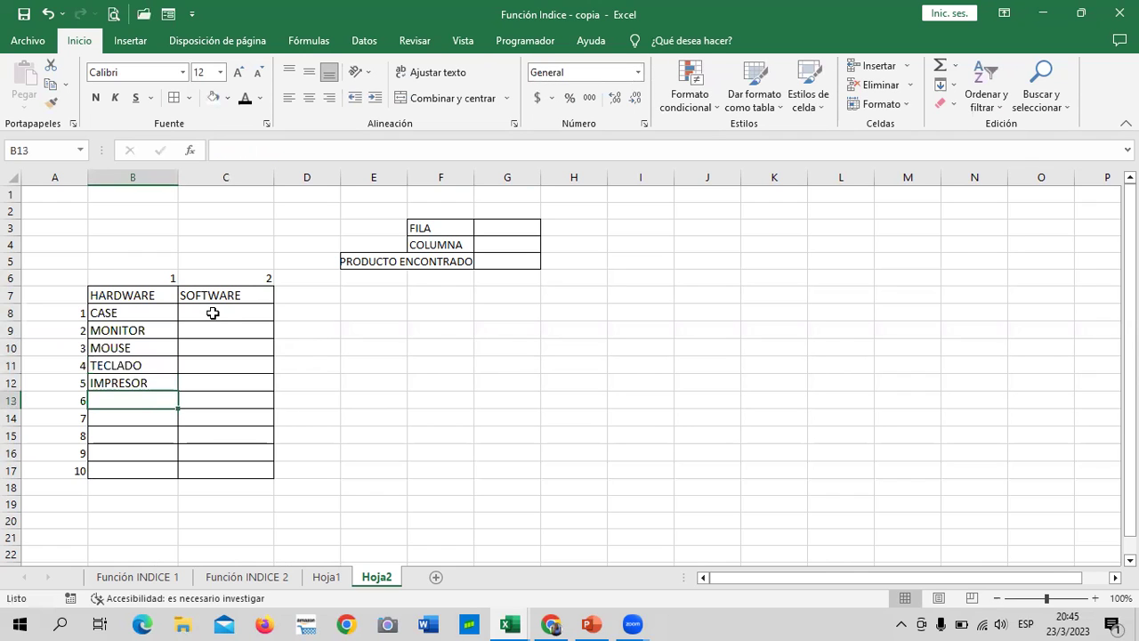
# - Enter WORD, PAINT and EXCEL in C8:C10 under SOFTWARE
pyautogui.click(216, 314)
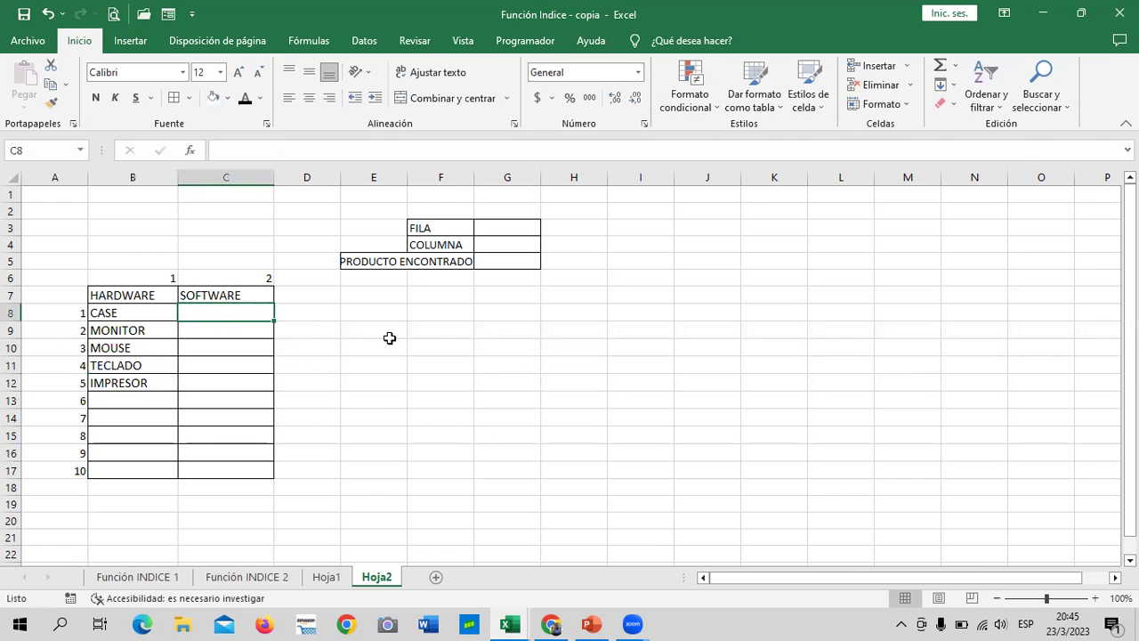
pyautogui.write('WORD')
pyautogui.press('Return')
pyautogui.write('PANIT')
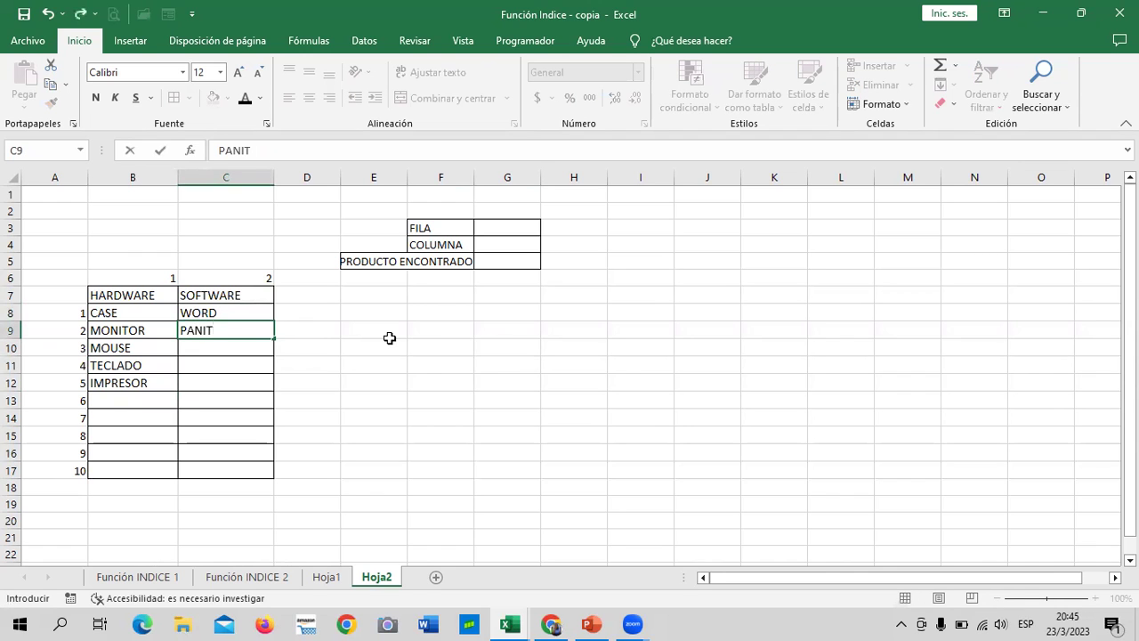
pyautogui.press('BackSpace')
pyautogui.write('INT')
pyautogui.press('Return')
pyautogui.write('WXCEL')
pyautogui.press('BackSpace')
pyautogui.press('BackSpace')
pyautogui.press('BackSpace')
pyautogui.write('EXC')
pyautogui.press('Return')
# - Add WINDOWS and POWERPOINT in C11:C12
pyautogui.write('WINDOWS')
pyautogui.press('Return')
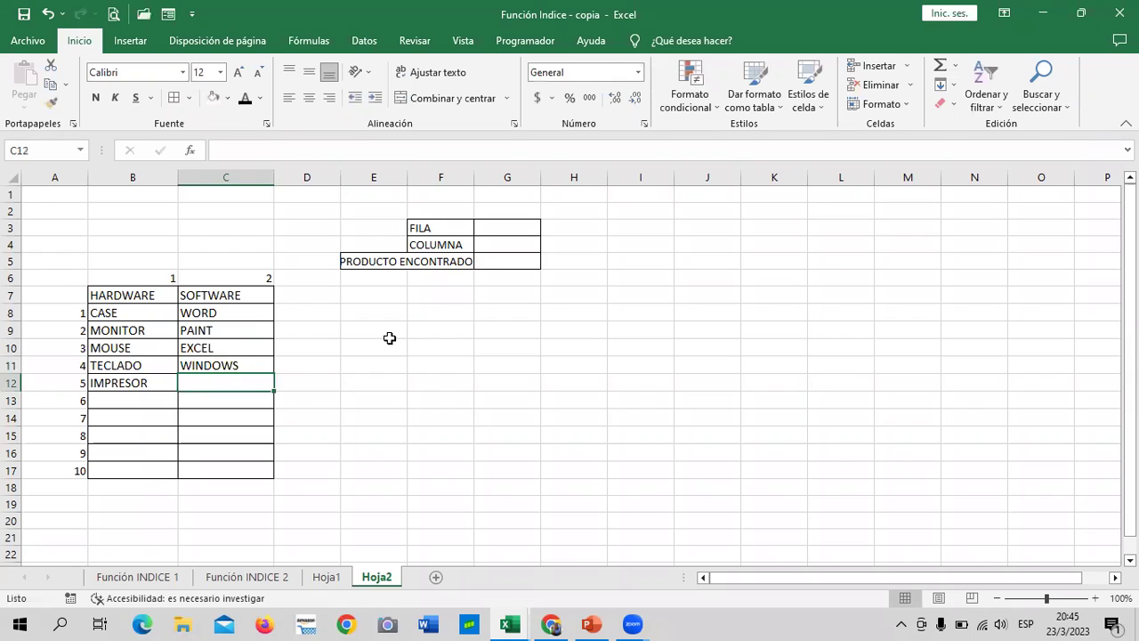
pyautogui.write('POWERPOINT')
pyautogui.press('Return')
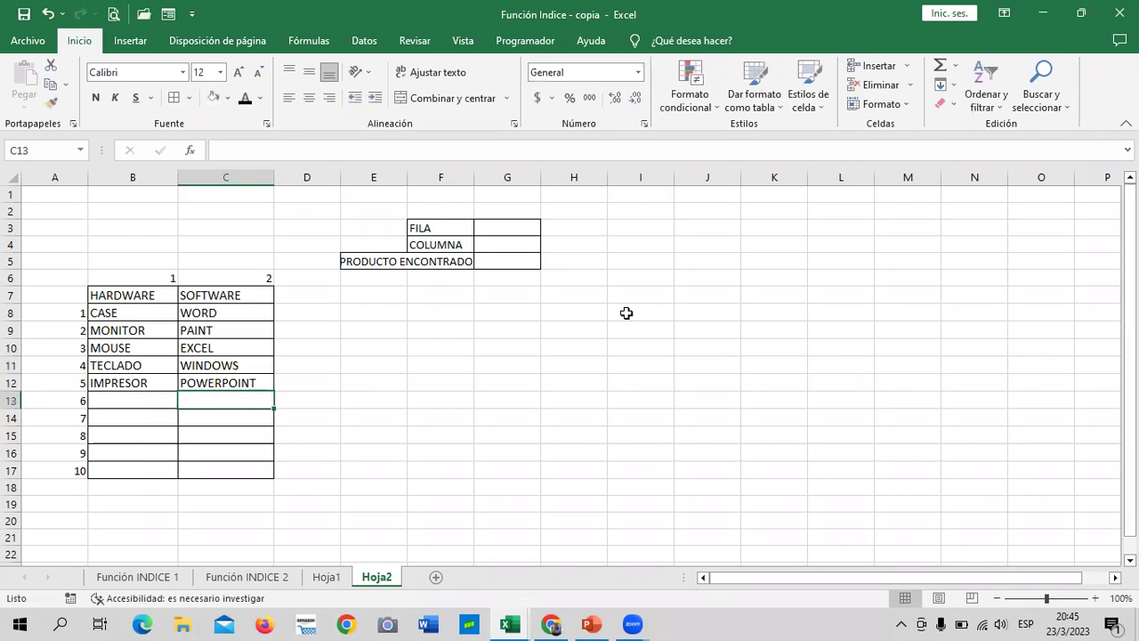
pyautogui.click(508, 346)
pyautogui.click(527, 231)
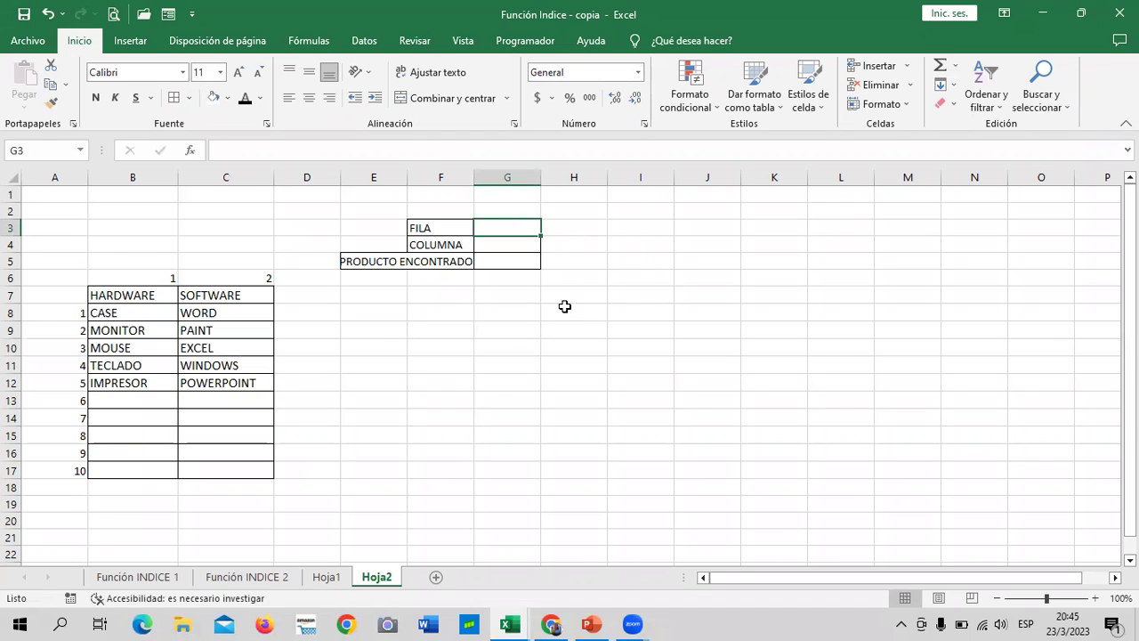
# - Enter 4 as the FILA value in G3 and 1 as COLUMNA in G4
pyautogui.write('4')
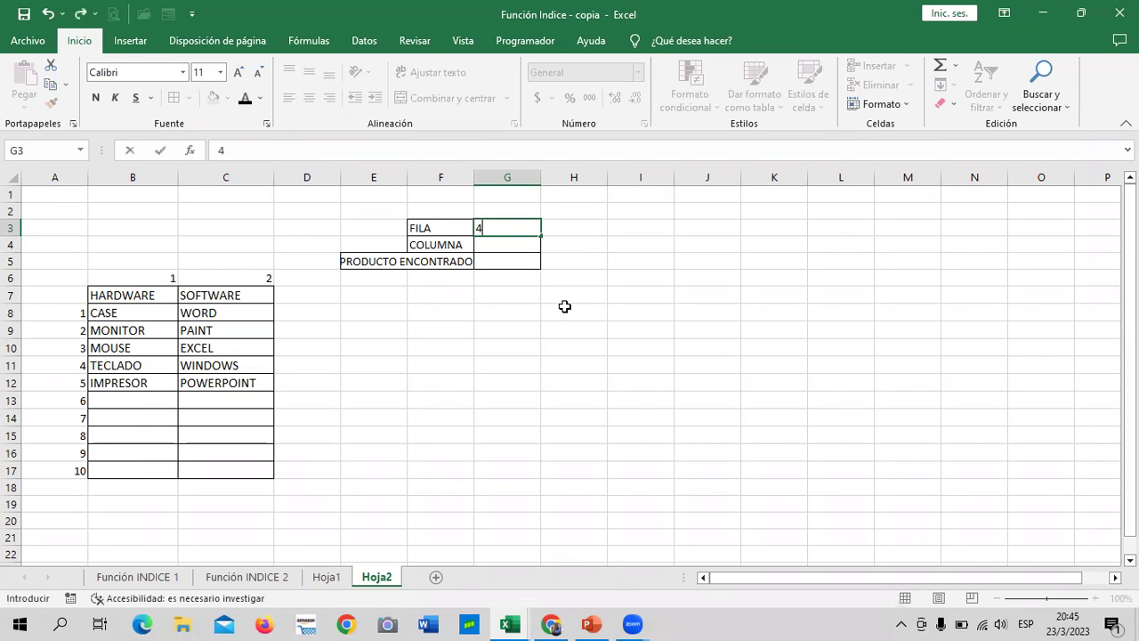
pyautogui.click(564, 307)
pyautogui.click(514, 244)
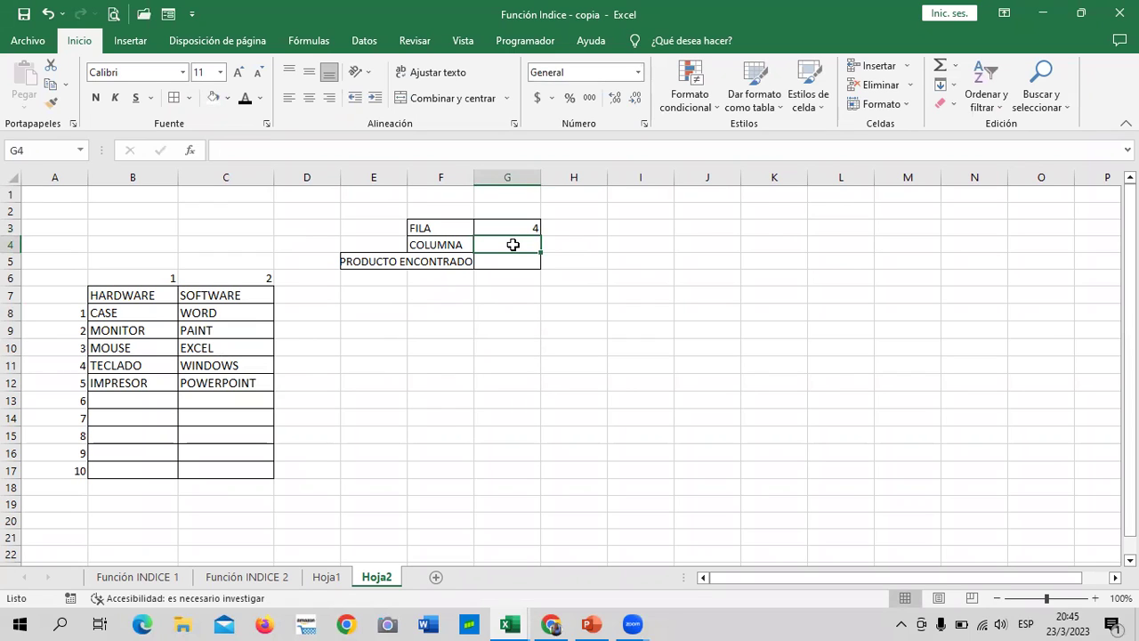
pyautogui.write('1')
pyautogui.press('Return')
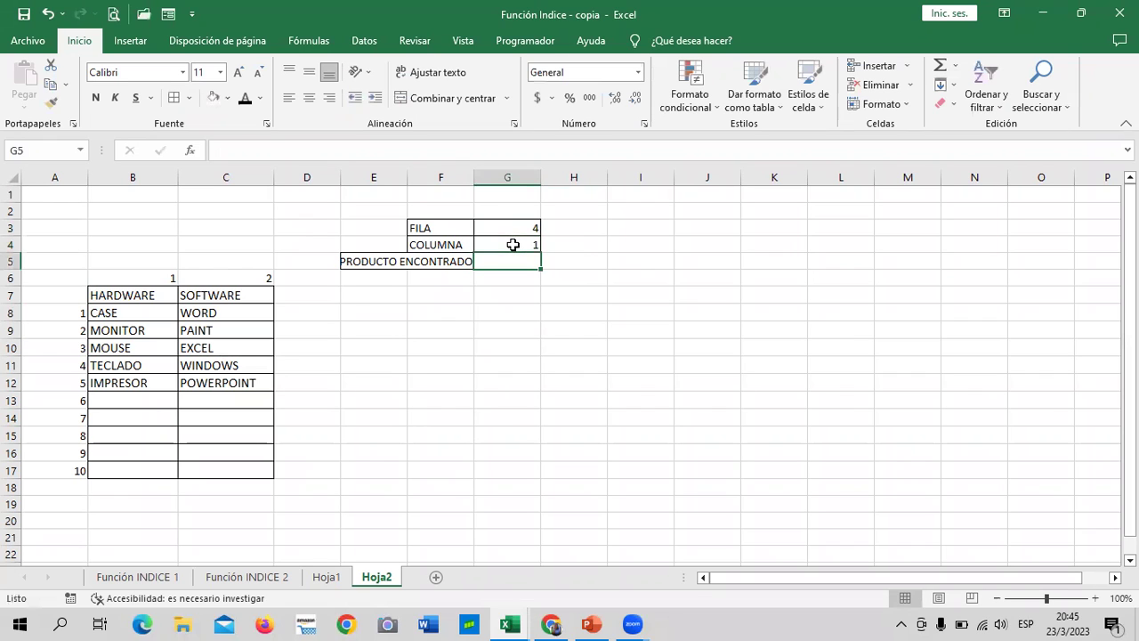
pyautogui.click(703, 277)
pyautogui.click(513, 260)
# - Start an INDICE formula in G5 with B7:C17 as the lookup range
pyautogui.write('=9')
pyautogui.press('BackSpace')
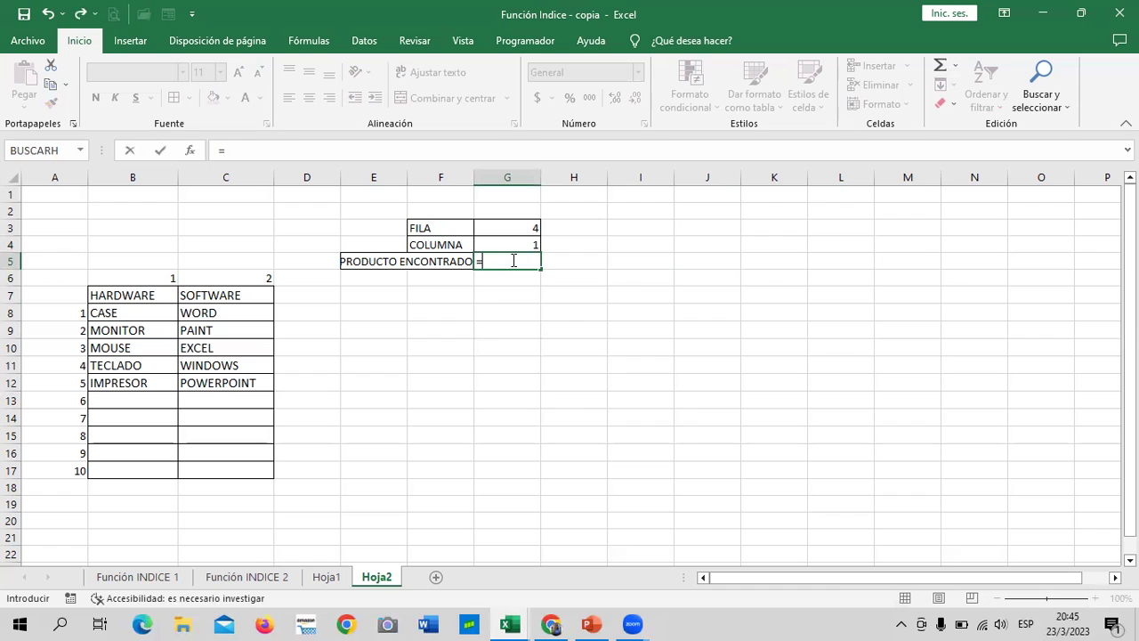
pyautogui.write('INDICE')
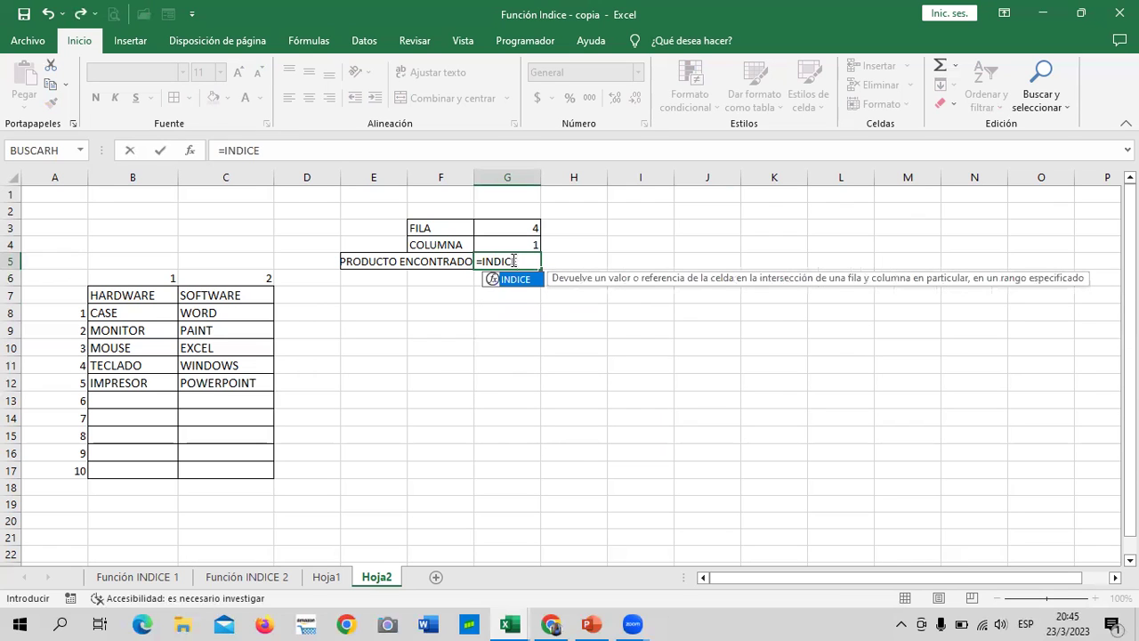
pyautogui.doubleClick(517, 280)
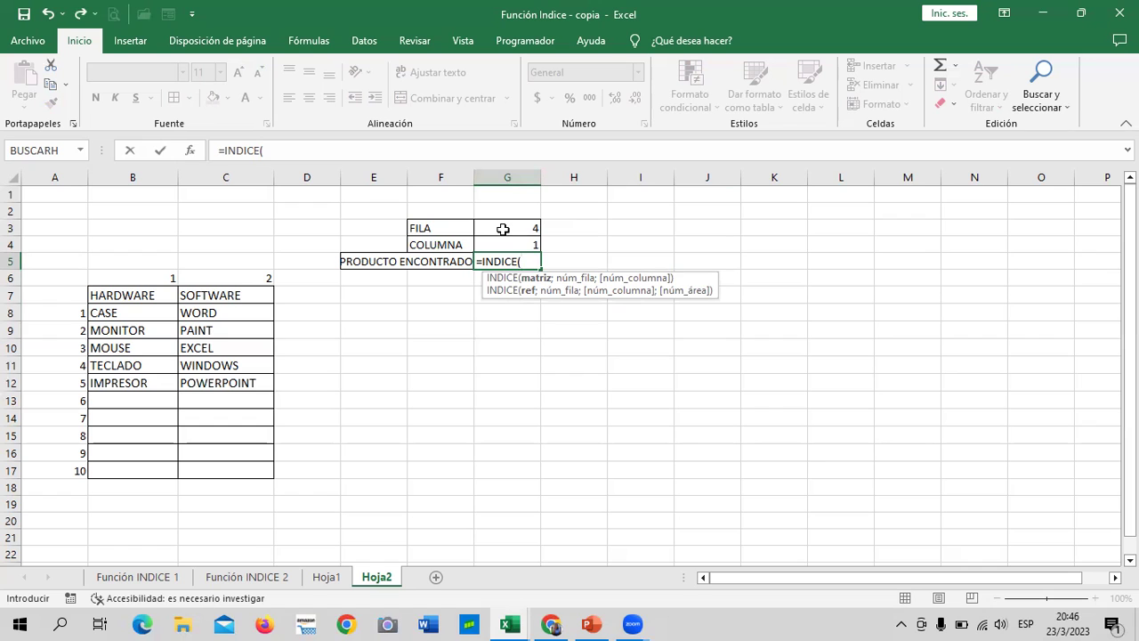
pyautogui.moveTo(135, 296); pyautogui.dragTo(235, 470)
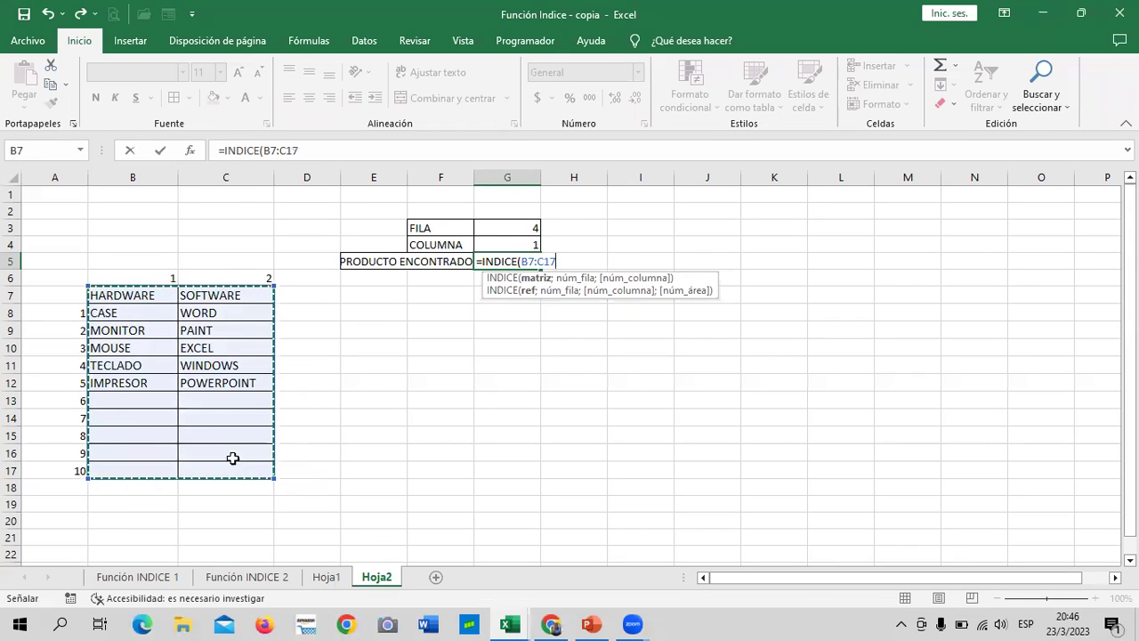
pyautogui.click(489, 151)
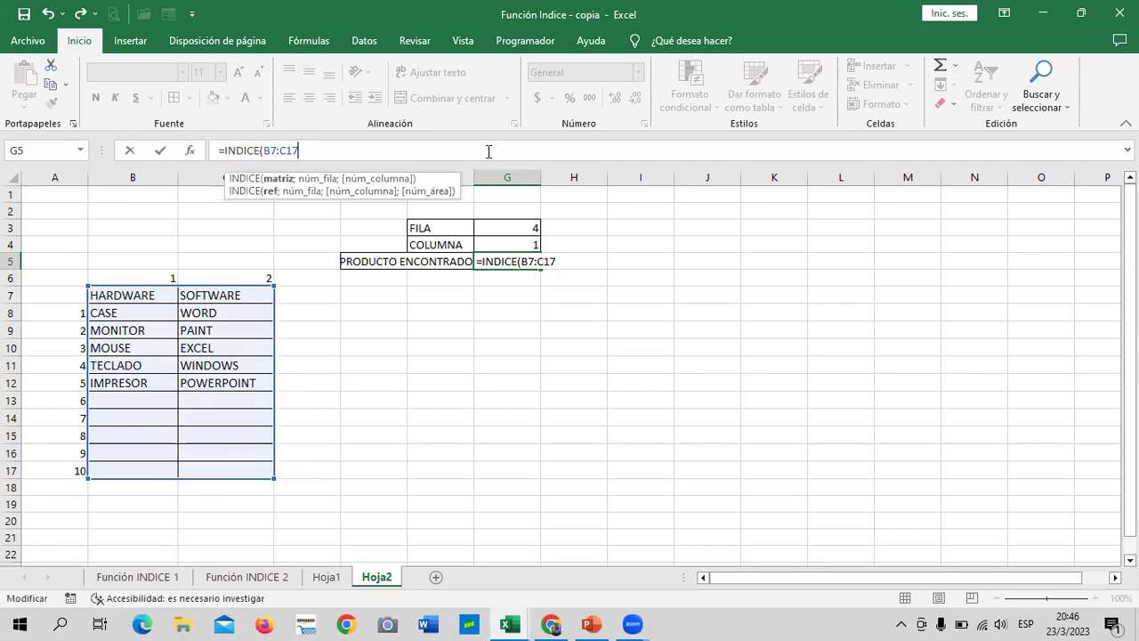
# - Add G3 and G4 as row and column arguments and commit the formula, returning MOUSE
pyautogui.write(';')
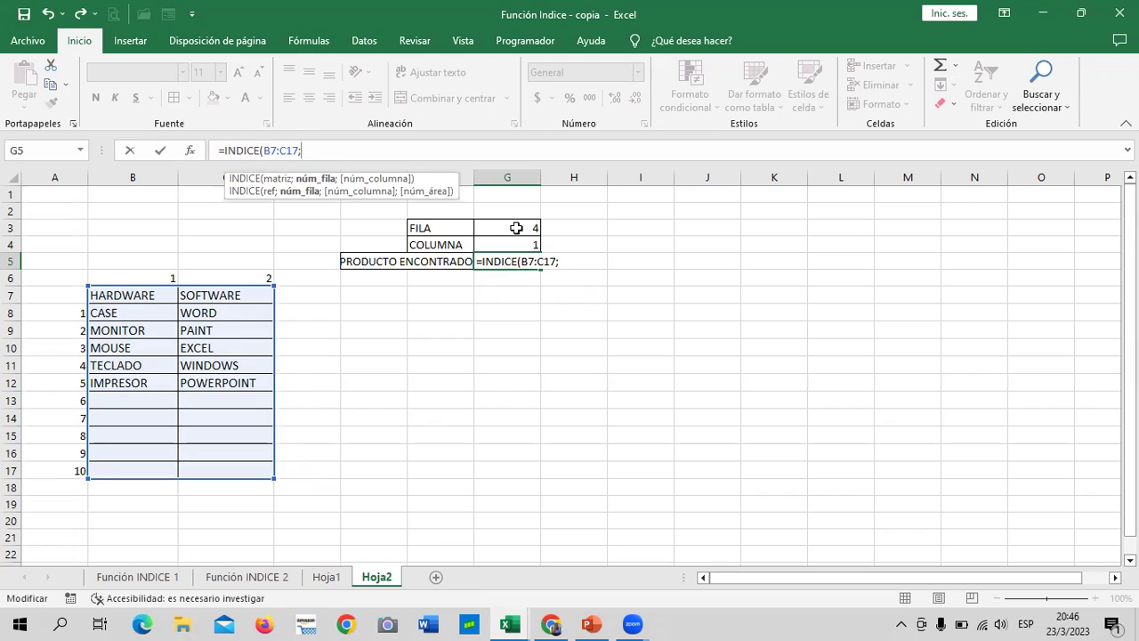
pyautogui.click(516, 228)
pyautogui.write(';')
pyautogui.click(514, 245)
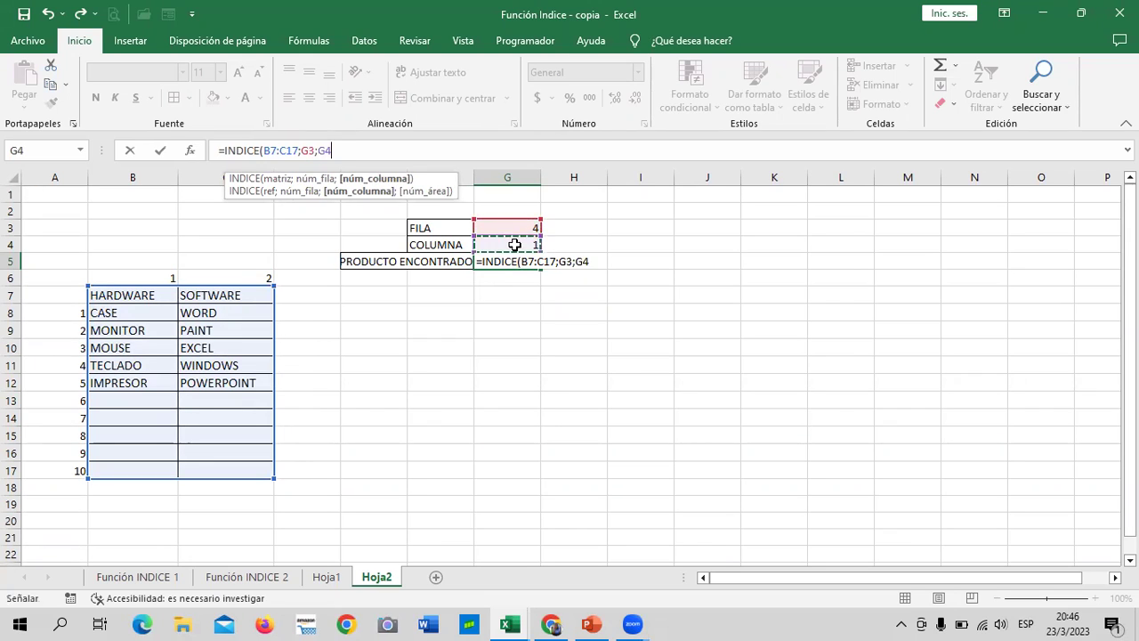
pyautogui.write(')')
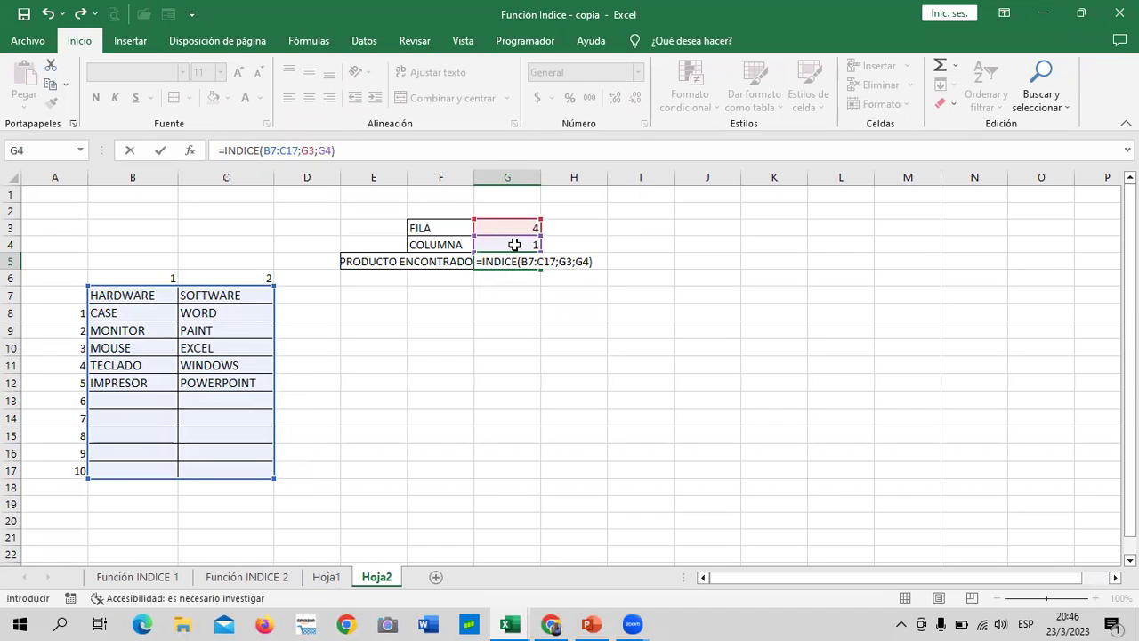
pyautogui.press('Return')
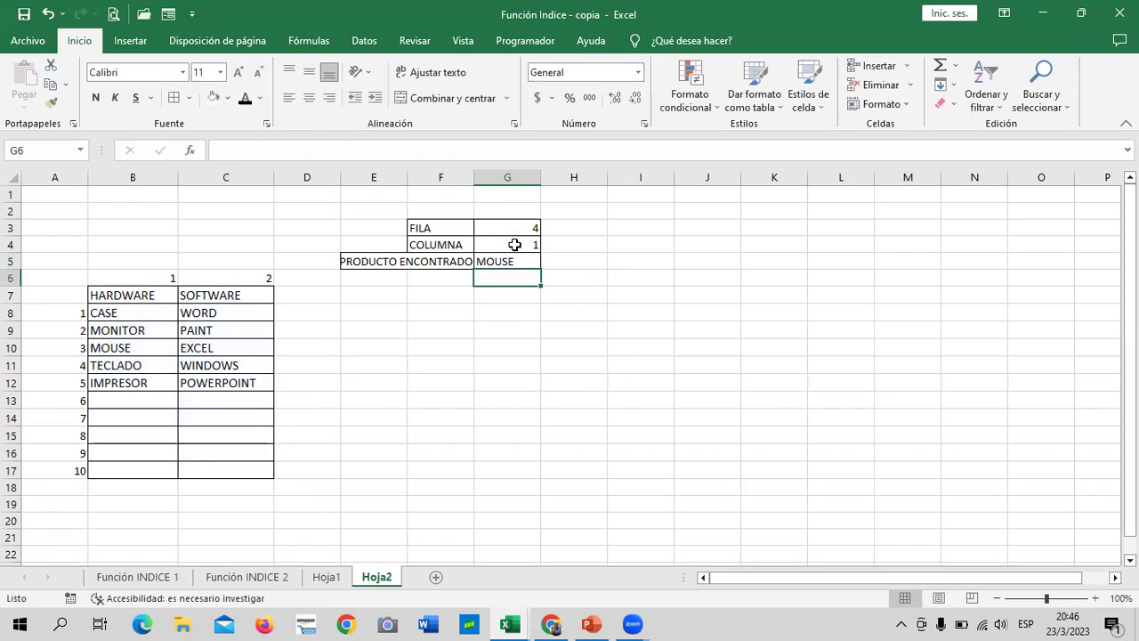
pyautogui.click(617, 281)
pyautogui.click(517, 261)
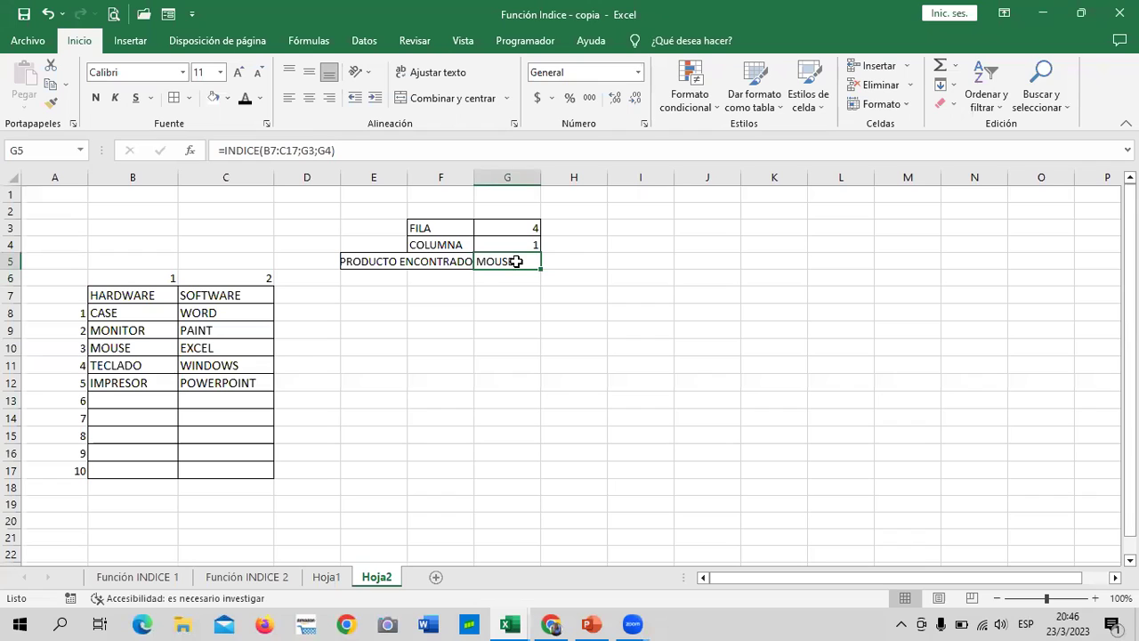
pyautogui.click(13, 365)
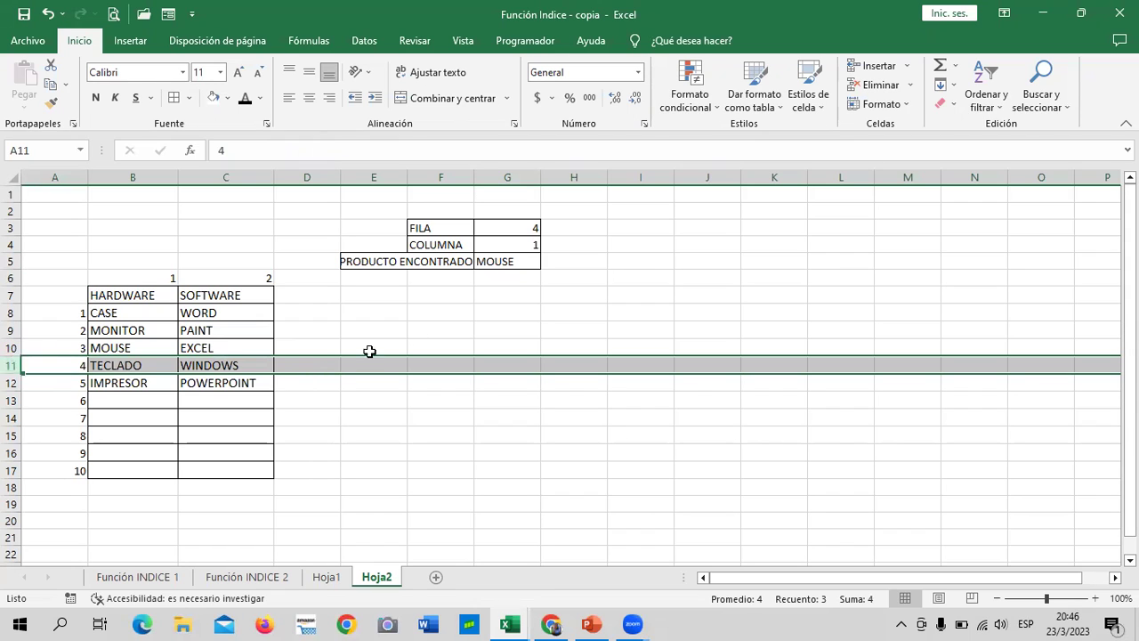
# - Change the INDICE range start from B7 to B8 so G5 returns TECLADO
pyautogui.click(494, 262)
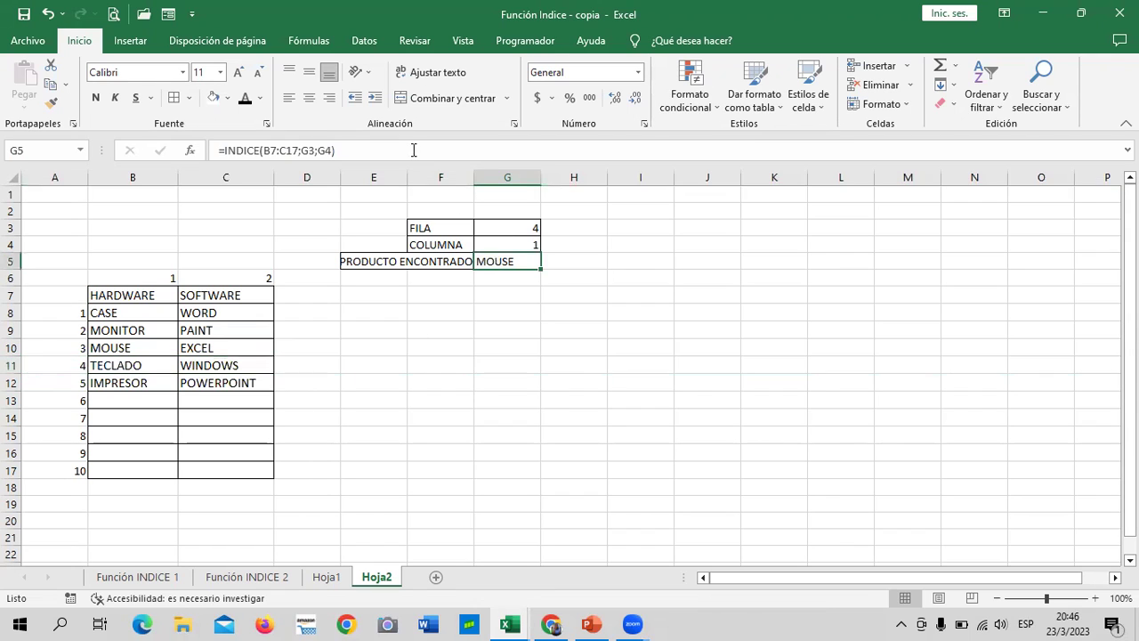
pyautogui.click(409, 151)
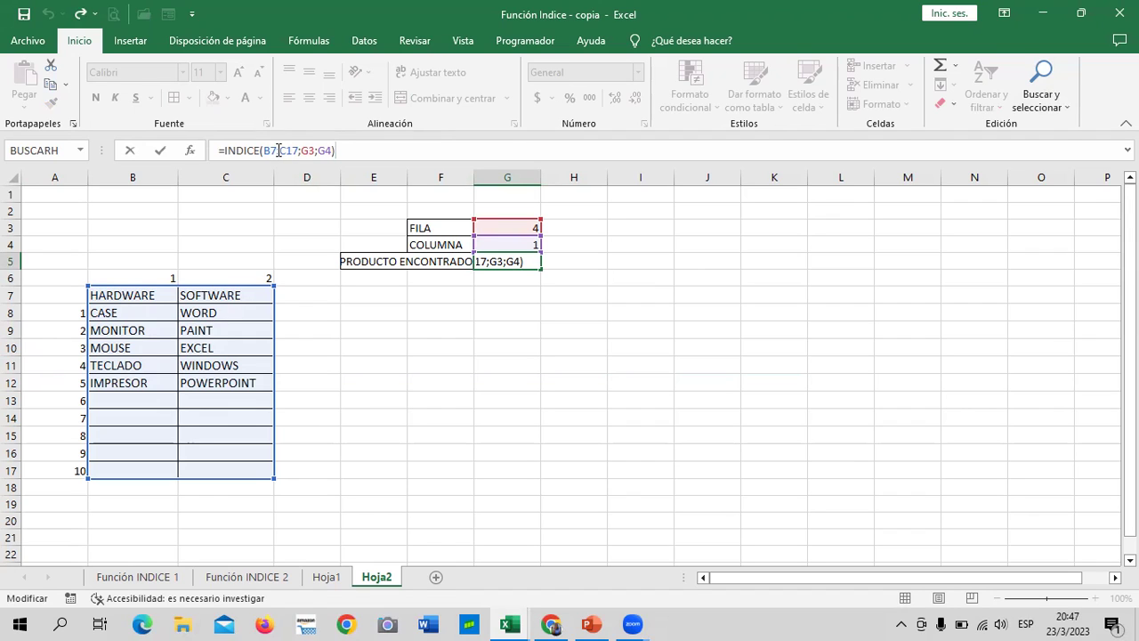
pyautogui.click(276, 151)
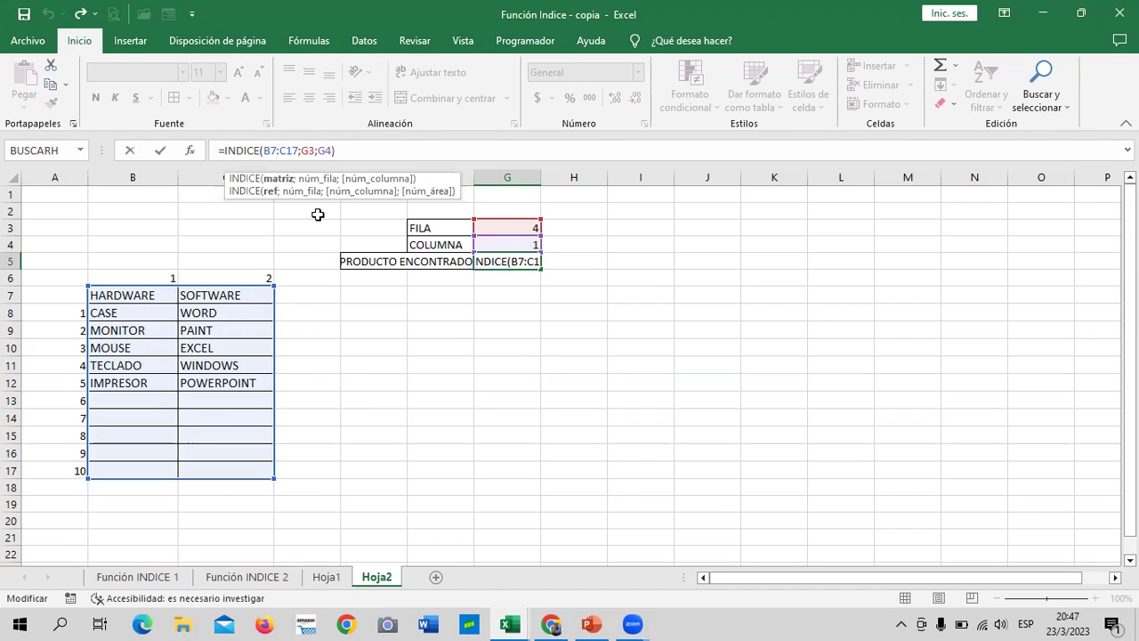
pyautogui.press('BackSpace')
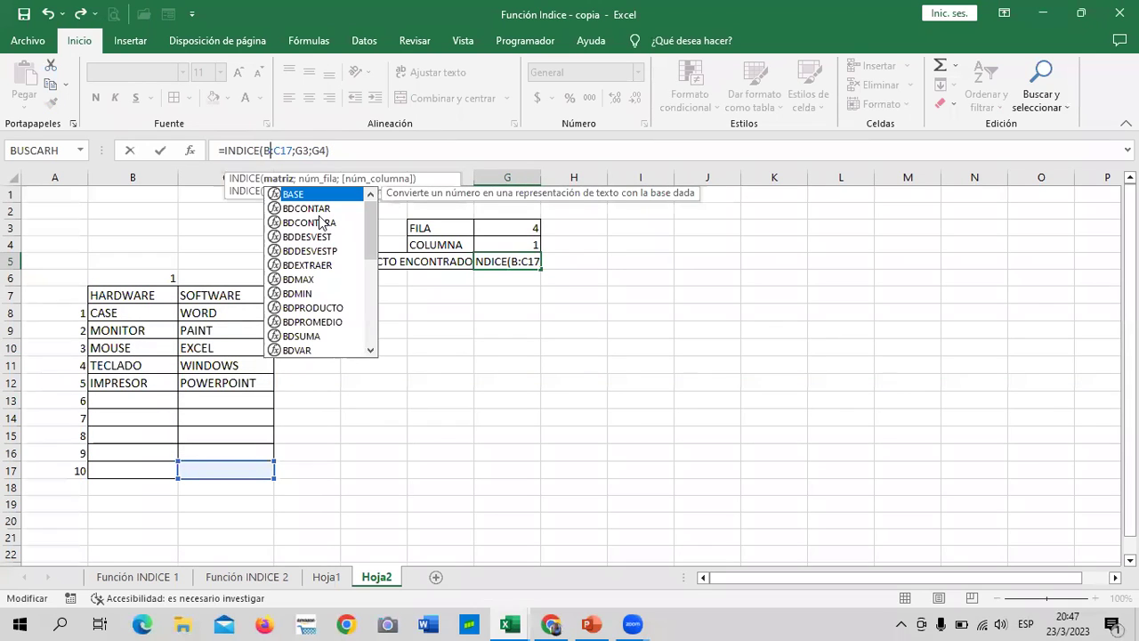
pyautogui.write('8')
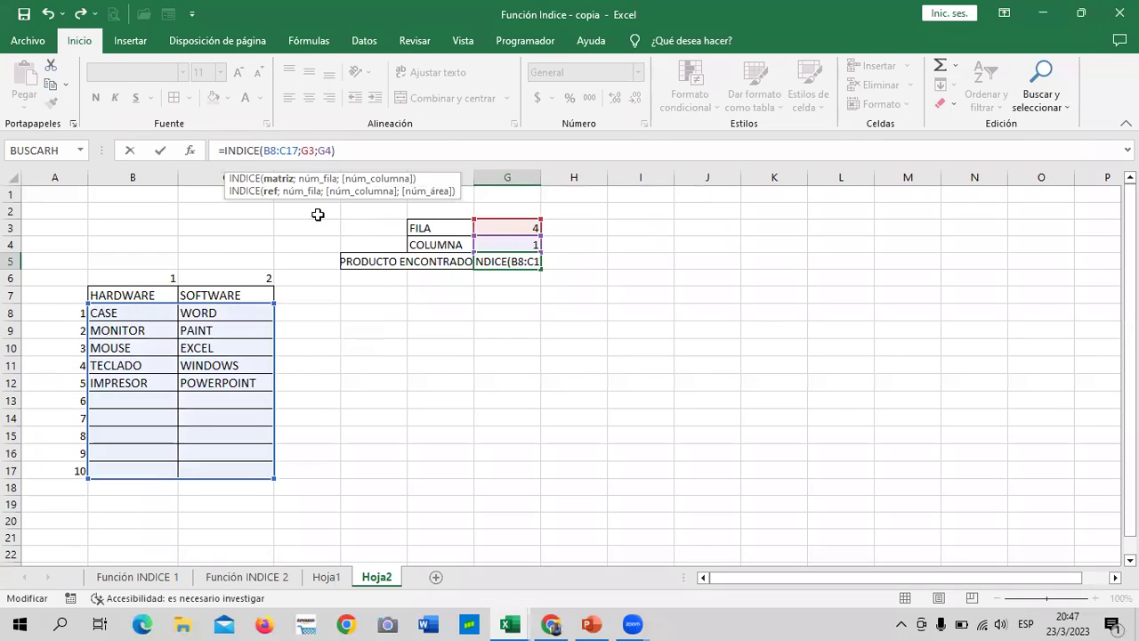
pyautogui.press('Return')
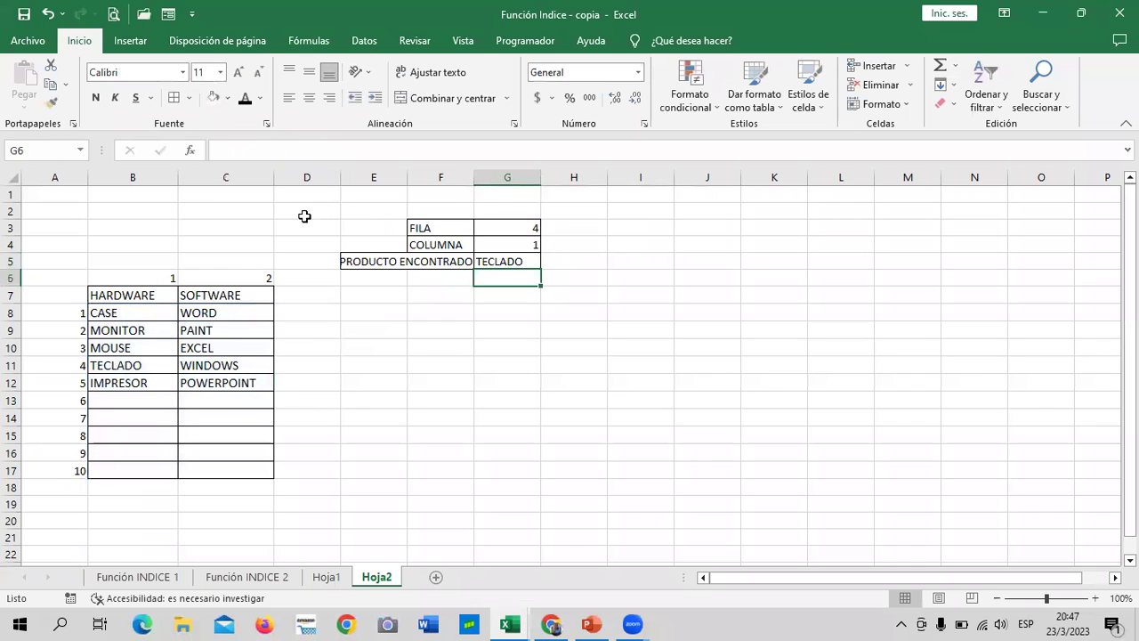
pyautogui.click(574, 365)
# - Fill the HARDWARE and SOFTWARE header cells orange
pyautogui.moveTo(174, 287); pyautogui.dragTo(205, 300)
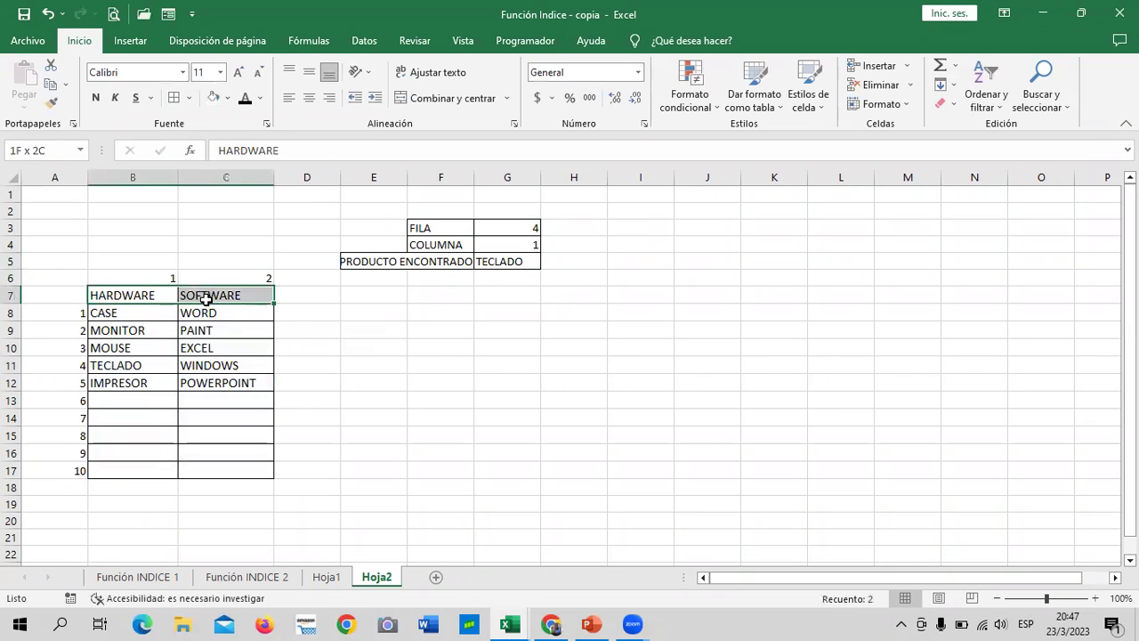
pyautogui.click(228, 97)
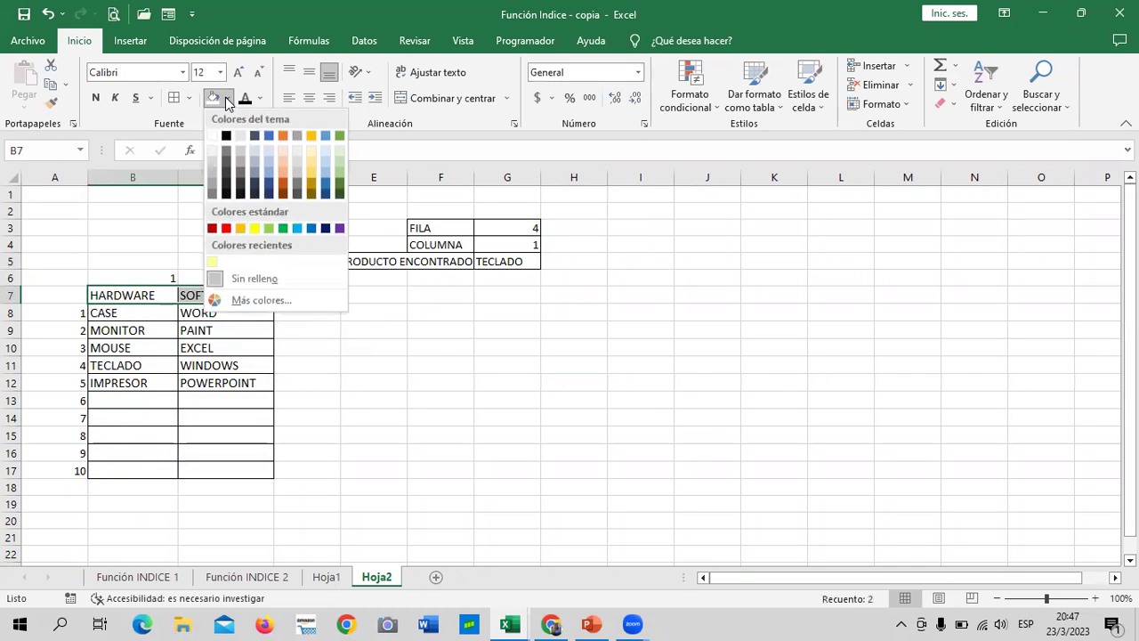
pyautogui.click(283, 138)
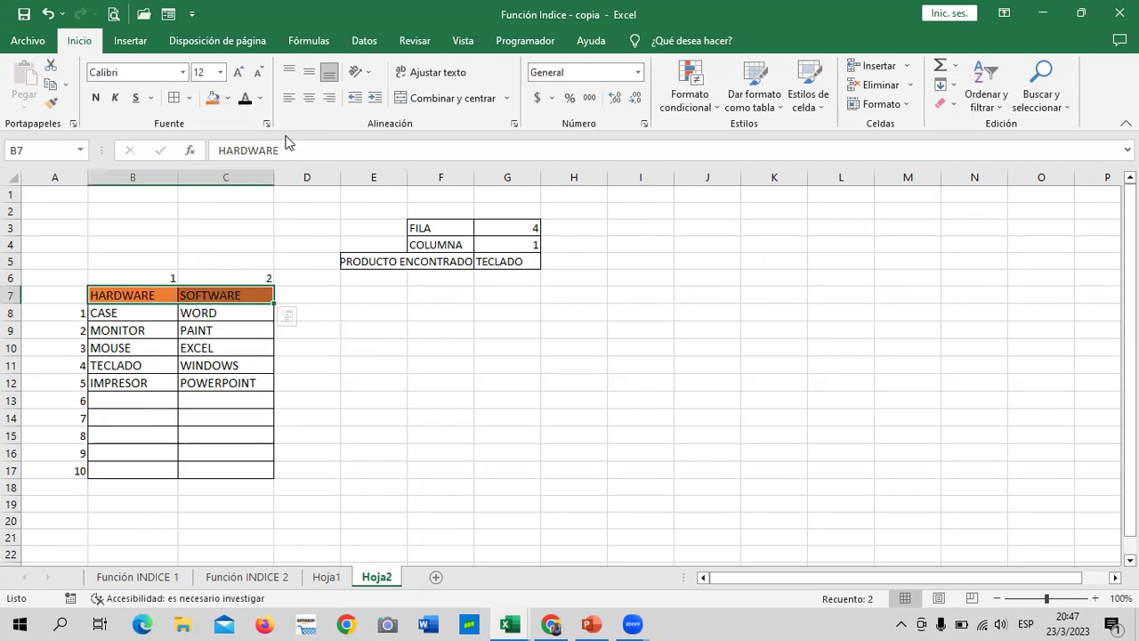
pyautogui.click(388, 401)
# - Test the lookup with FILA 5 and COLUMNA 2
pyautogui.click(519, 260)
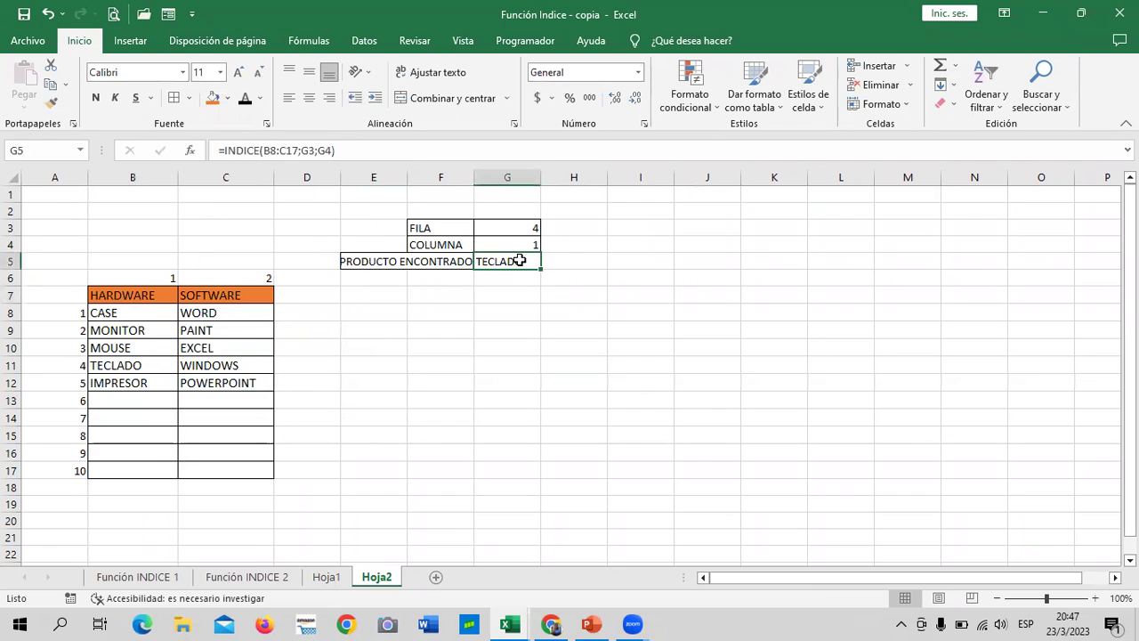
pyautogui.click(522, 347)
pyautogui.click(508, 258)
pyautogui.click(506, 225)
pyautogui.write('5')
pyautogui.press('Return')
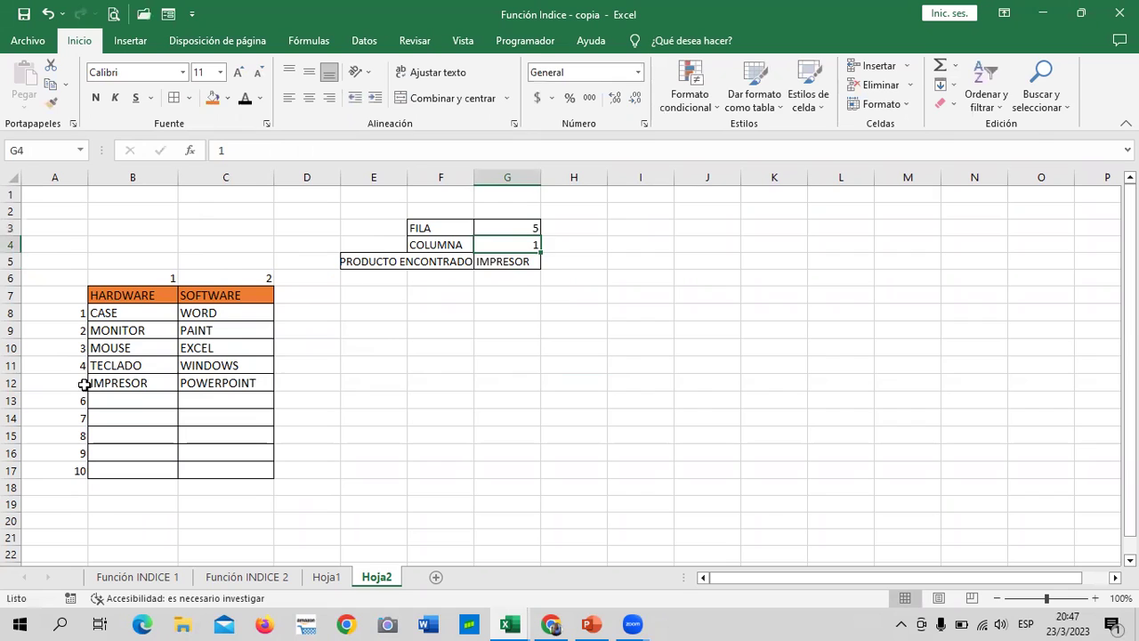
pyautogui.click(93, 385)
pyautogui.click(481, 243)
pyautogui.write('2')
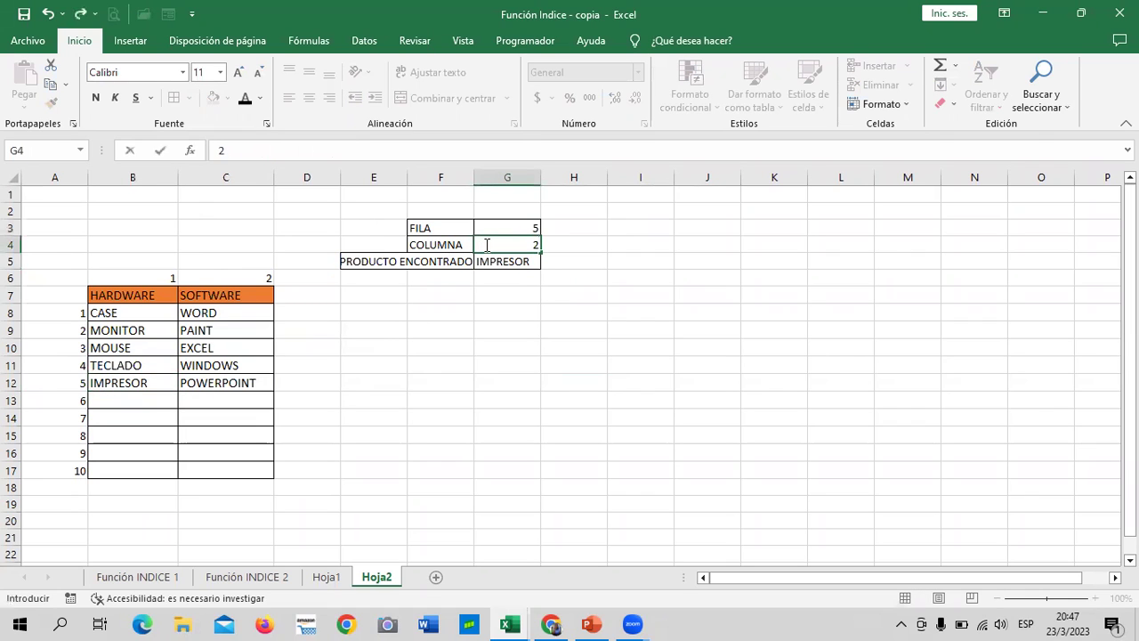
pyautogui.press('Return')
# - Widen column G and set COLUMNA back to 1
pyautogui.moveTo(548, 176); pyautogui.dragTo(567, 175)
pyautogui.click(624, 363)
pyautogui.click(545, 262)
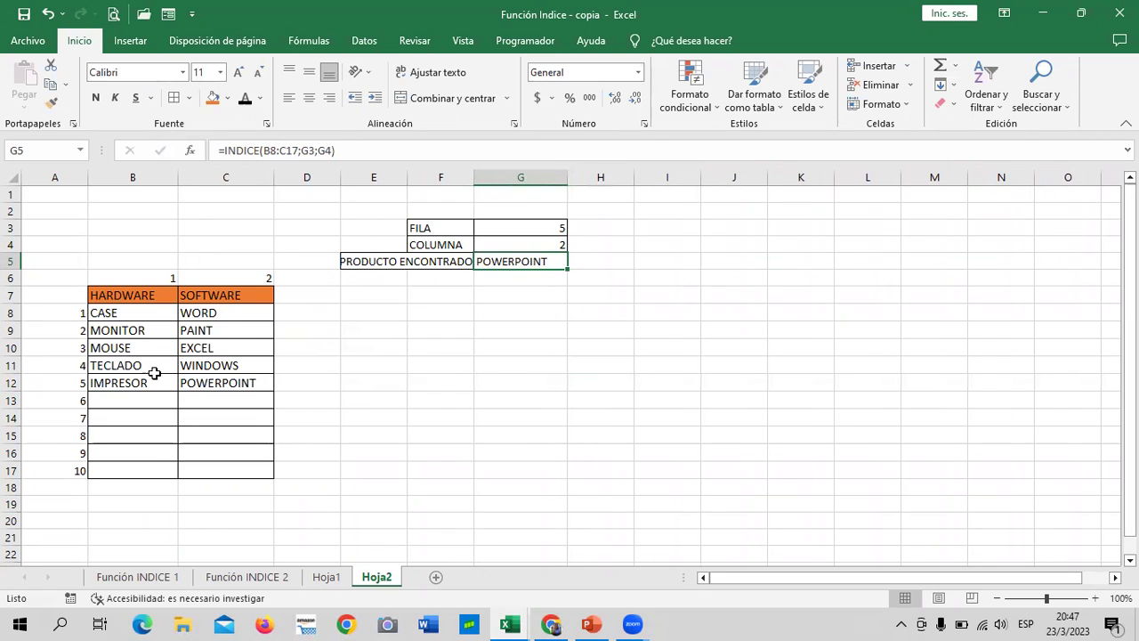
pyautogui.click(199, 384)
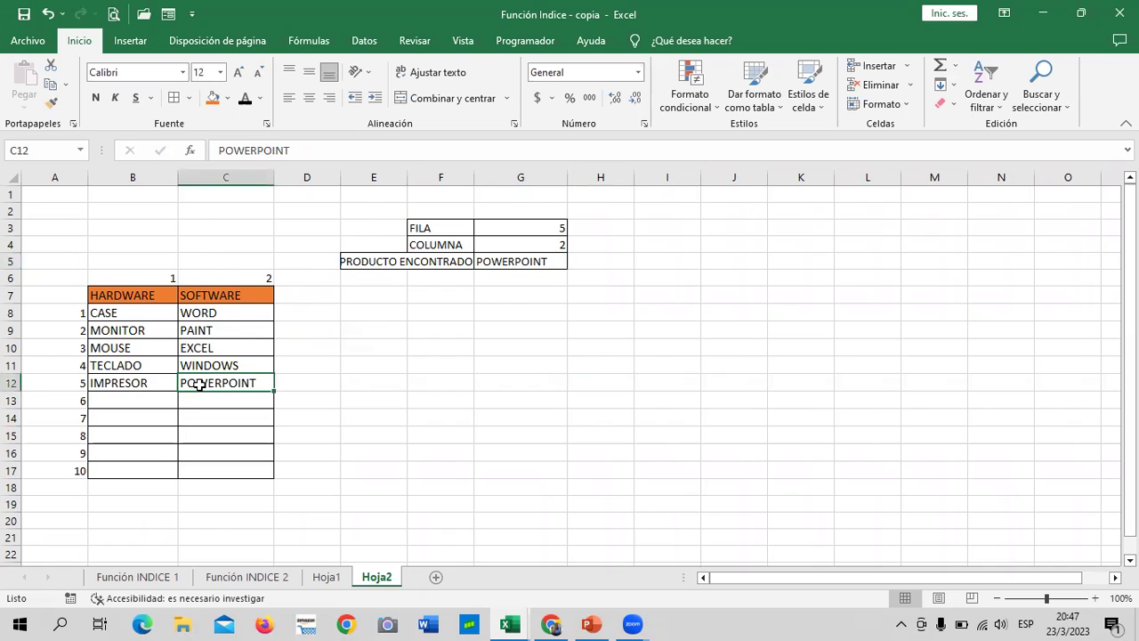
pyautogui.click(549, 249)
pyautogui.write('1')
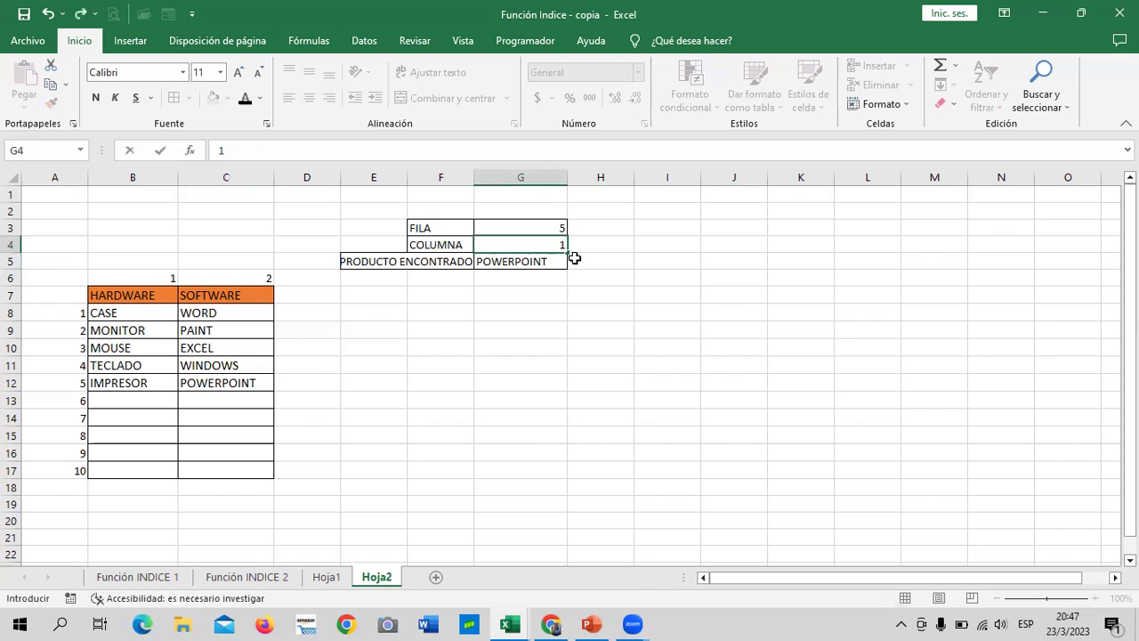
pyautogui.press('Return')
# - Try FILA 8, which returns 0 from an empty row, then set FILA to 3
pyautogui.click(532, 230)
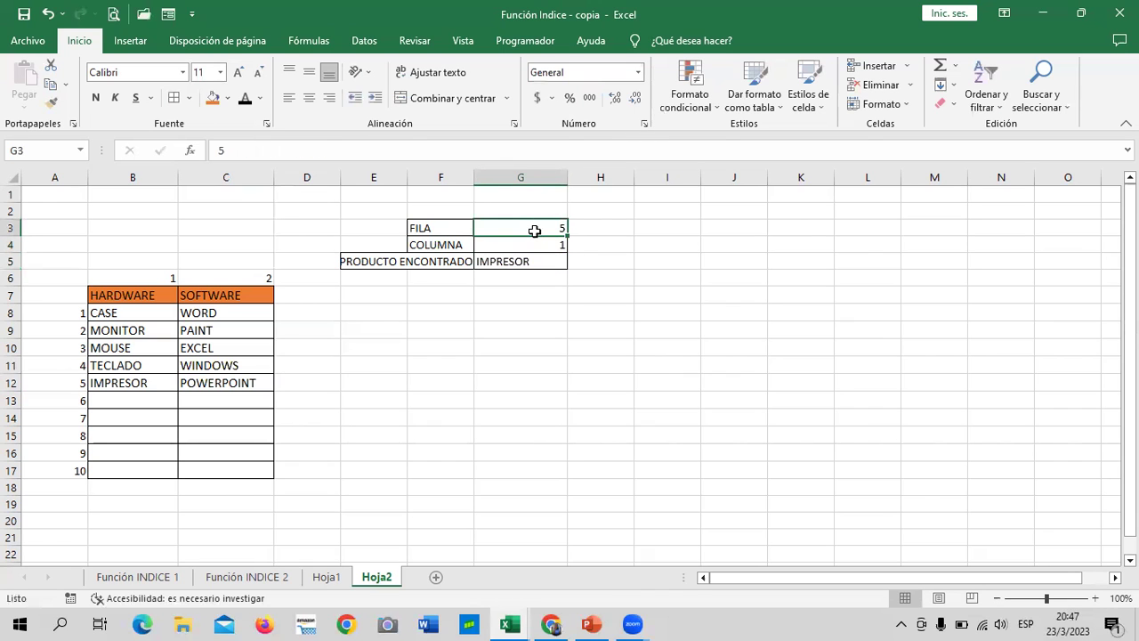
pyautogui.write('8')
pyautogui.press('Return')
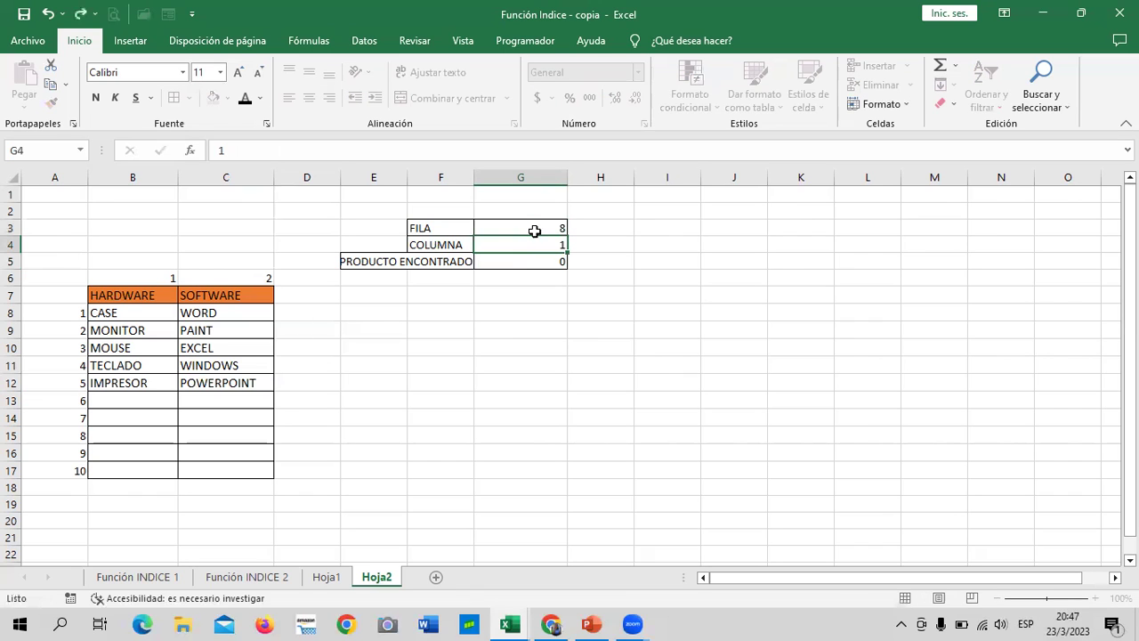
pyautogui.click(529, 262)
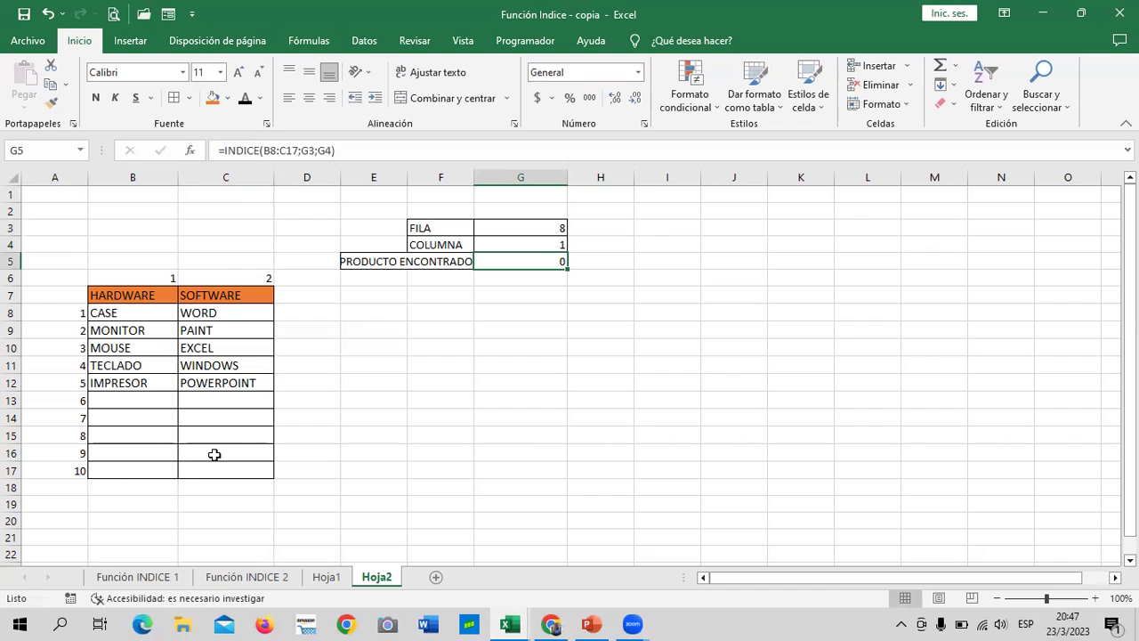
pyautogui.click(100, 402)
pyautogui.moveTo(156, 395)
pyautogui.mouseDown()
pyautogui.moveTo(196, 477)
pyautogui.moveTo(272, 468)
pyautogui.mouseUp()
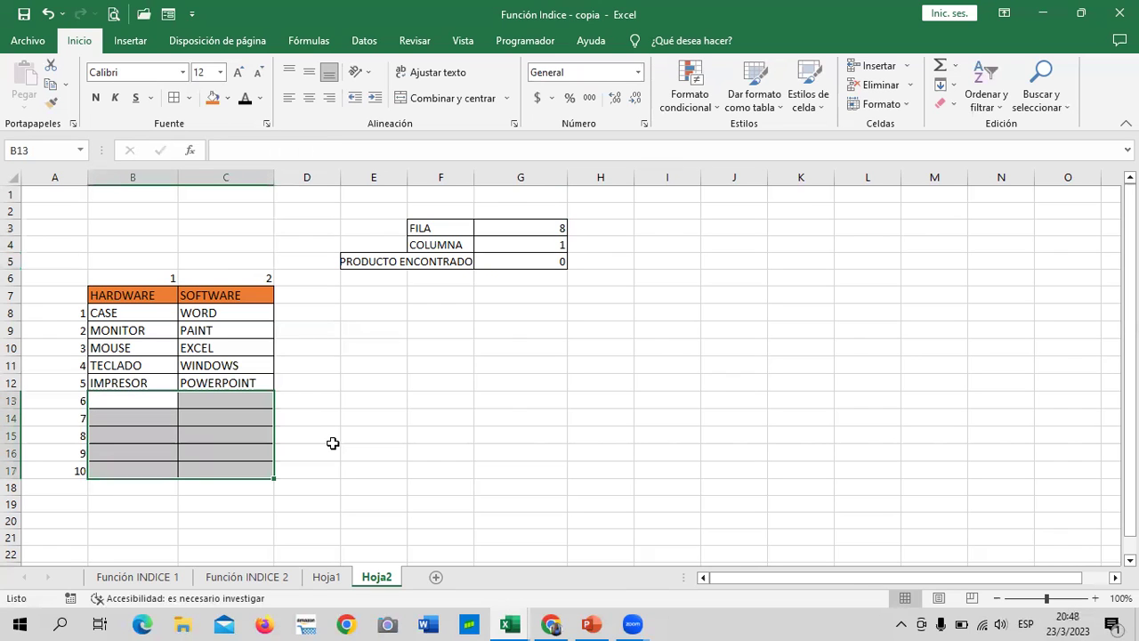
pyautogui.click(548, 401)
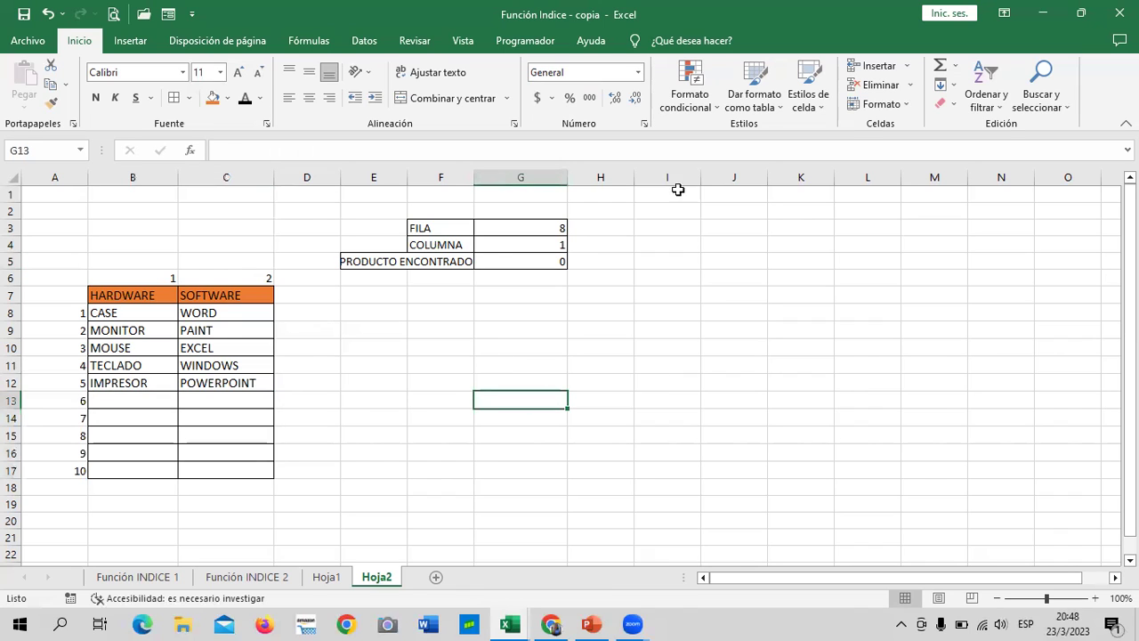
pyautogui.click(517, 259)
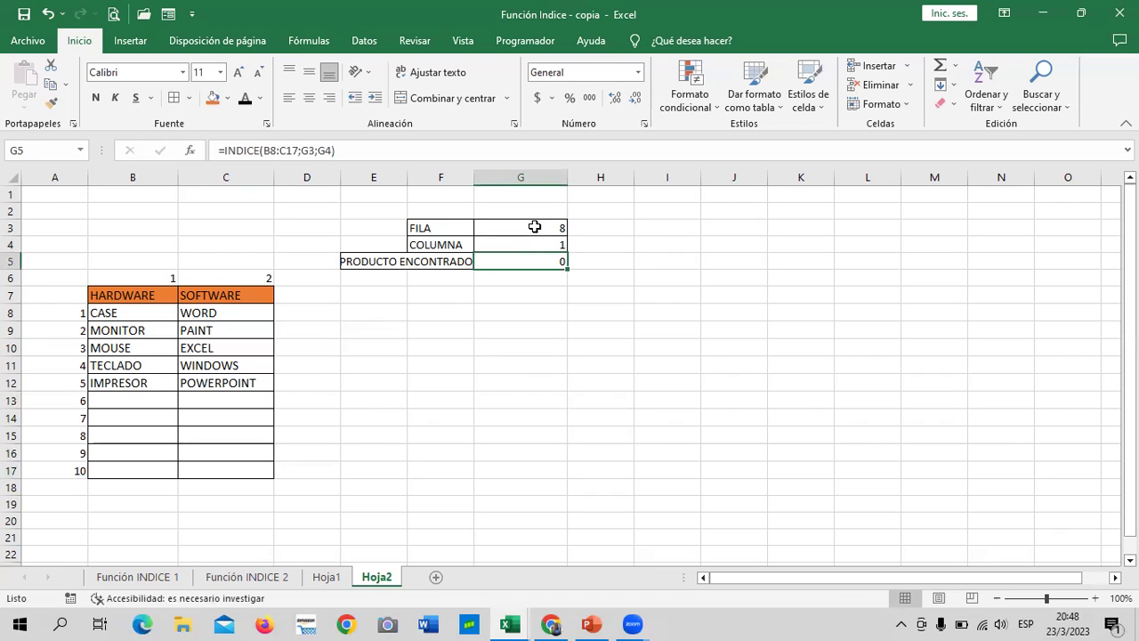
pyautogui.click(534, 227)
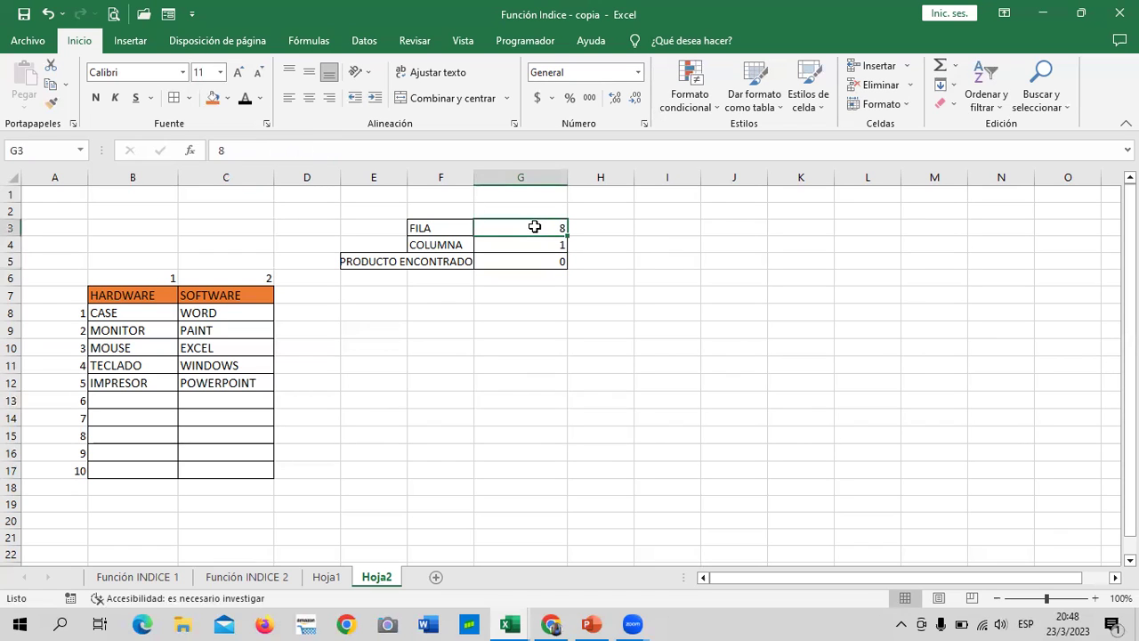
pyautogui.write('3')
pyautogui.press('Return')
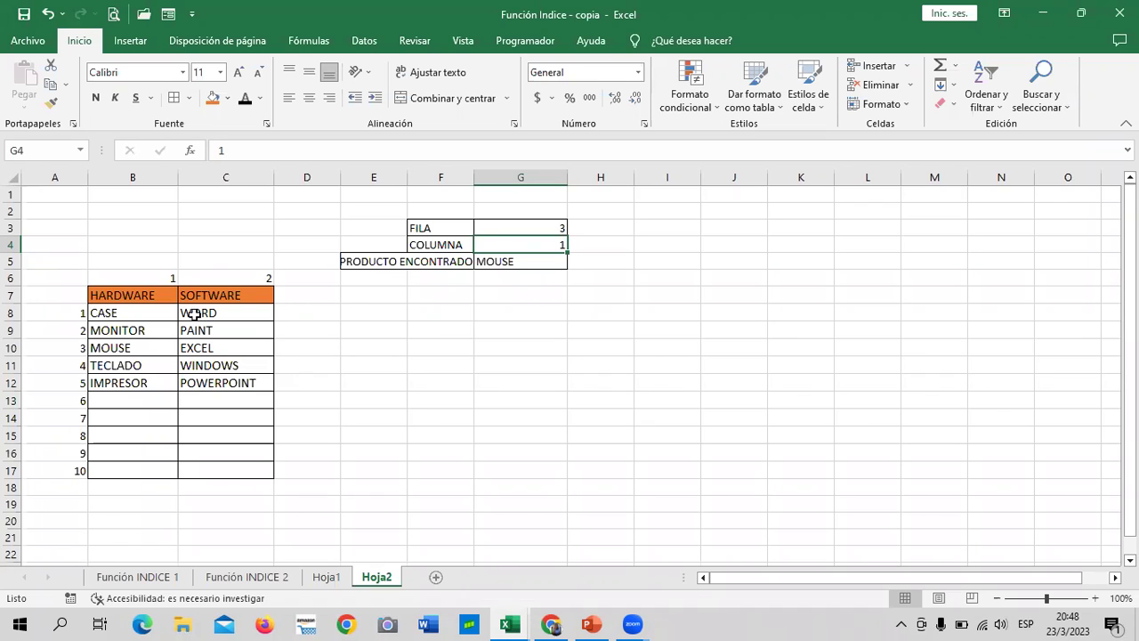
# - Add a new sheet Hoja3 with MESES in B2 and ENERO in B3
pyautogui.click(437, 576)
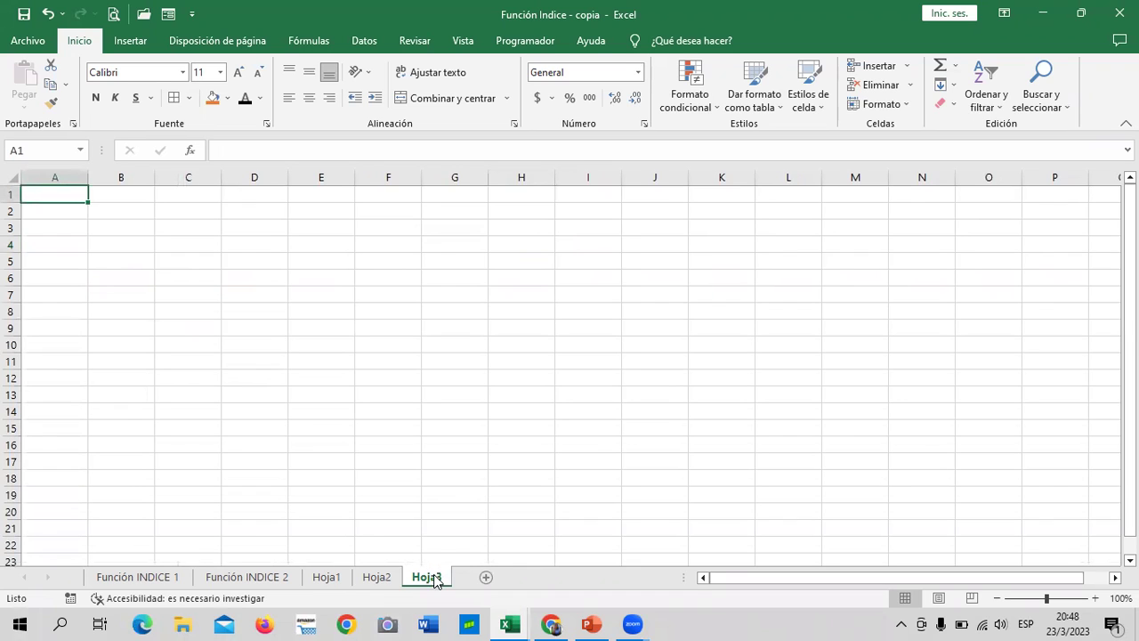
pyautogui.click(115, 218)
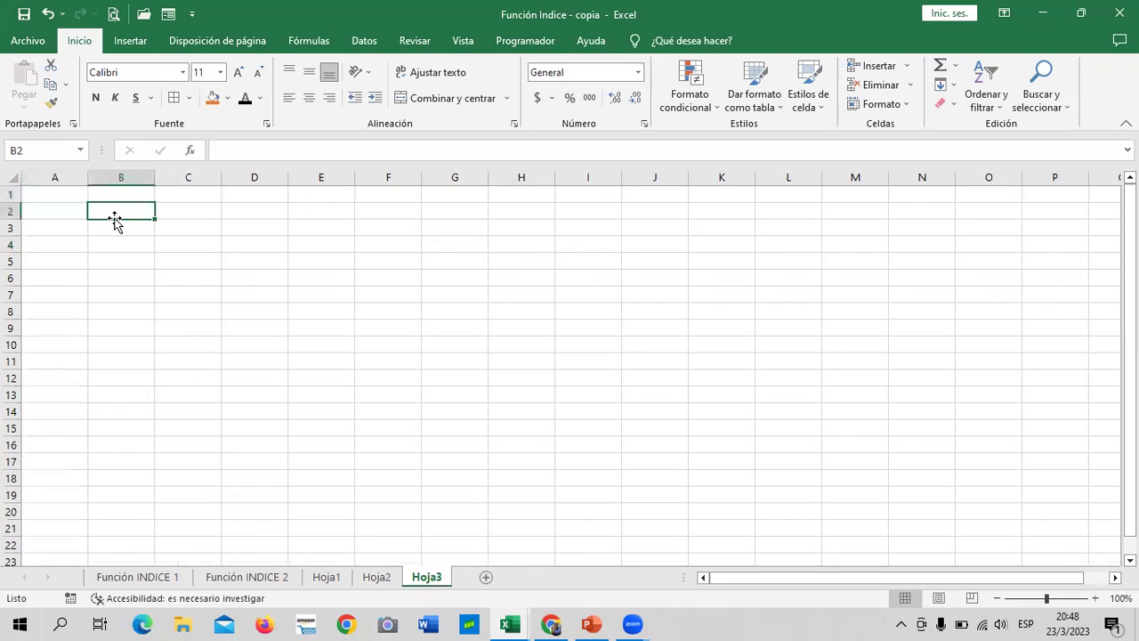
pyautogui.write('MESES')
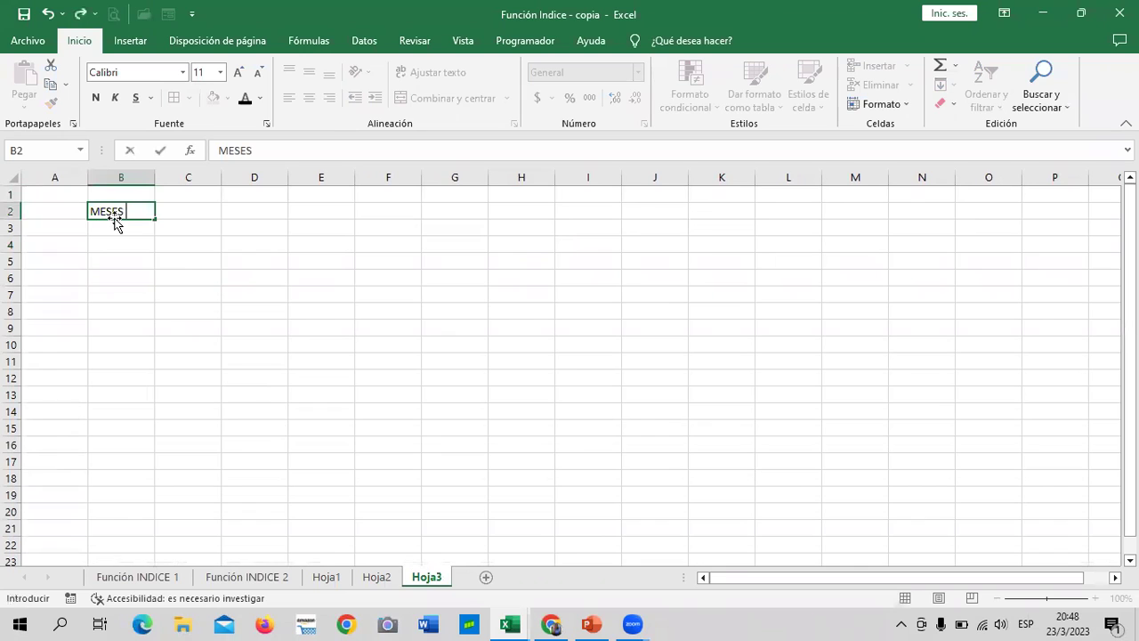
pyautogui.press('Return')
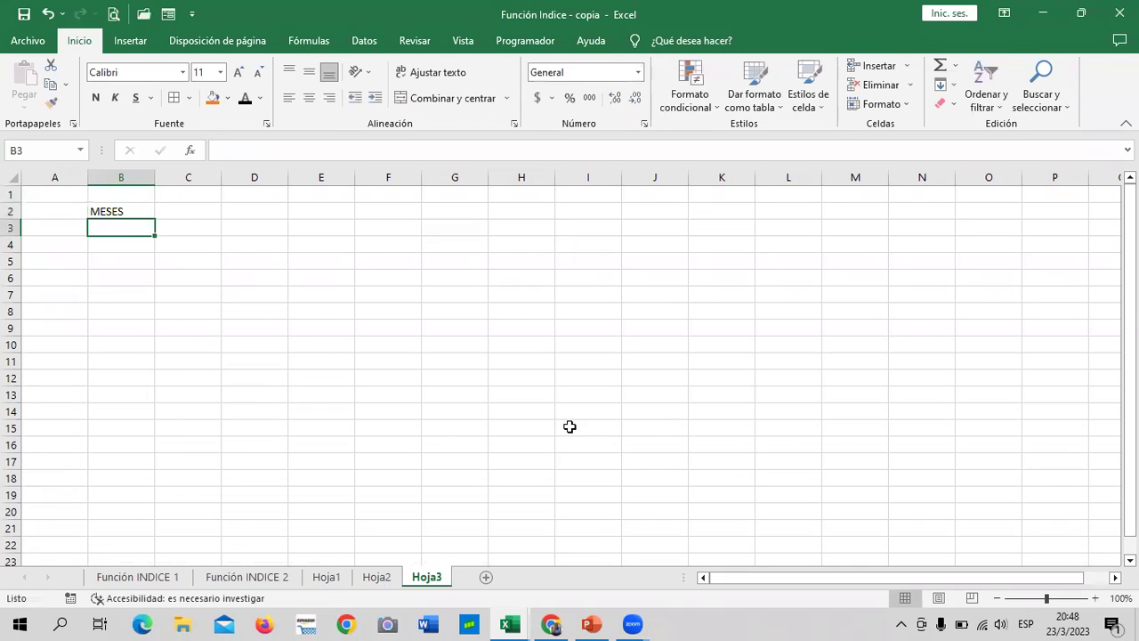
pyautogui.write('ENERO')
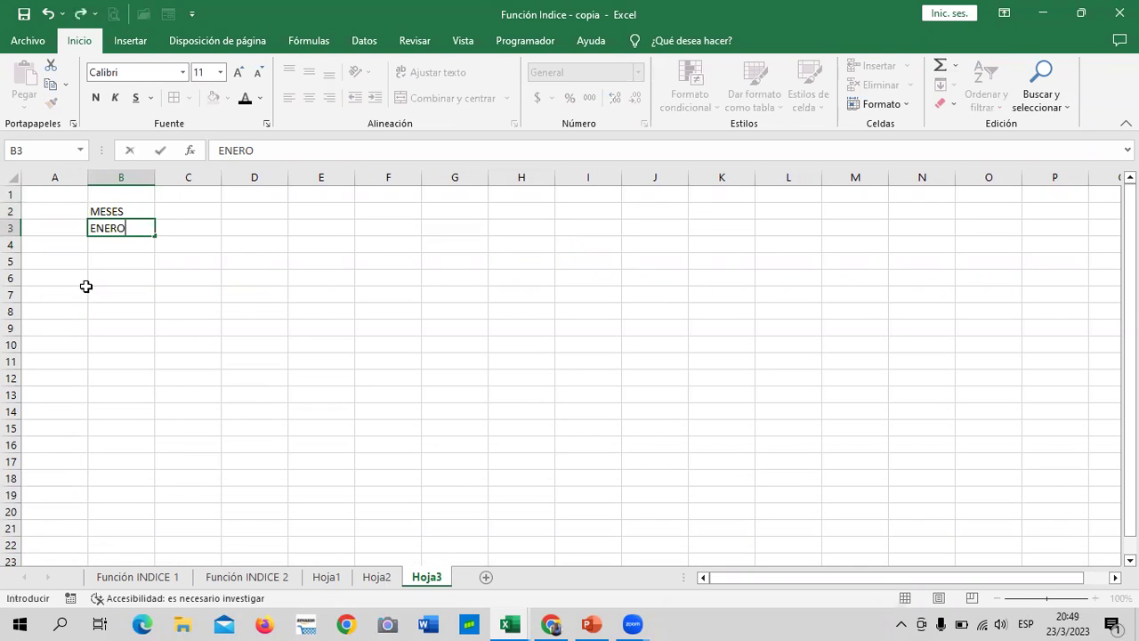
pyautogui.press('Return')
# - Fill column B with the months down to DICIEMBRE and delete the extra repeated months
pyautogui.click(125, 227)
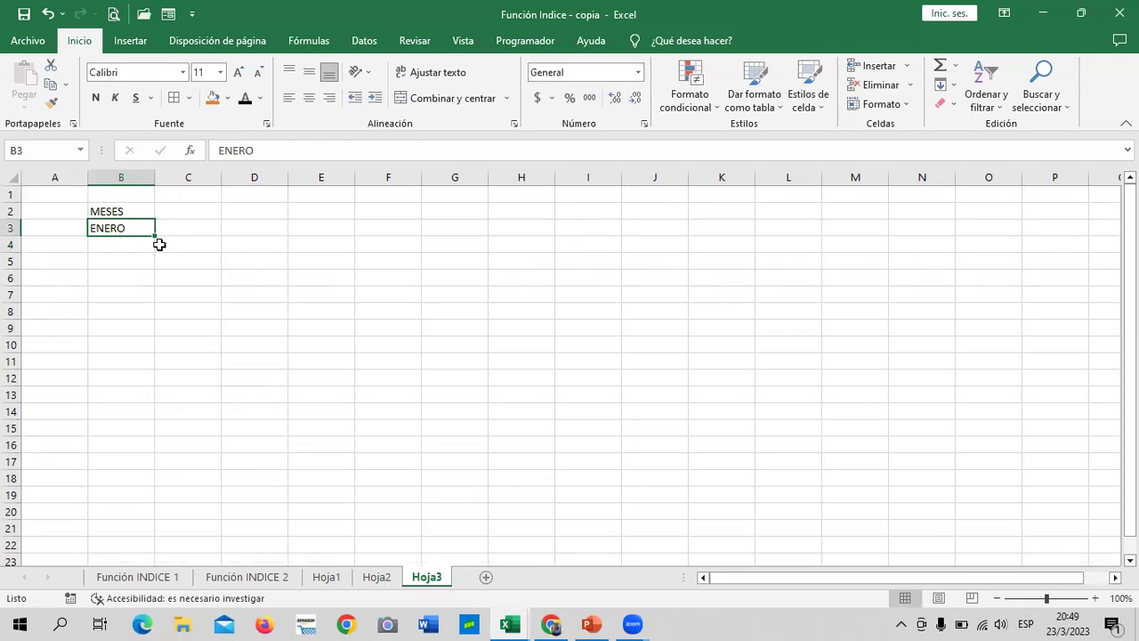
pyautogui.moveTo(155, 235); pyautogui.dragTo(169, 468)
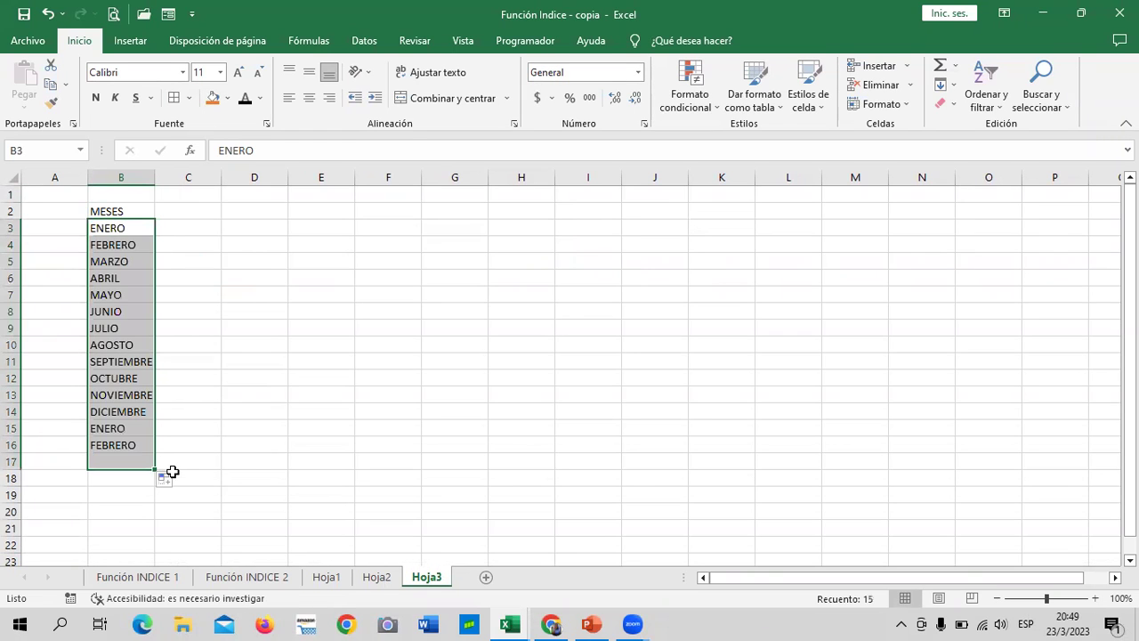
pyautogui.click(216, 451)
pyautogui.moveTo(132, 428); pyautogui.dragTo(122, 458)
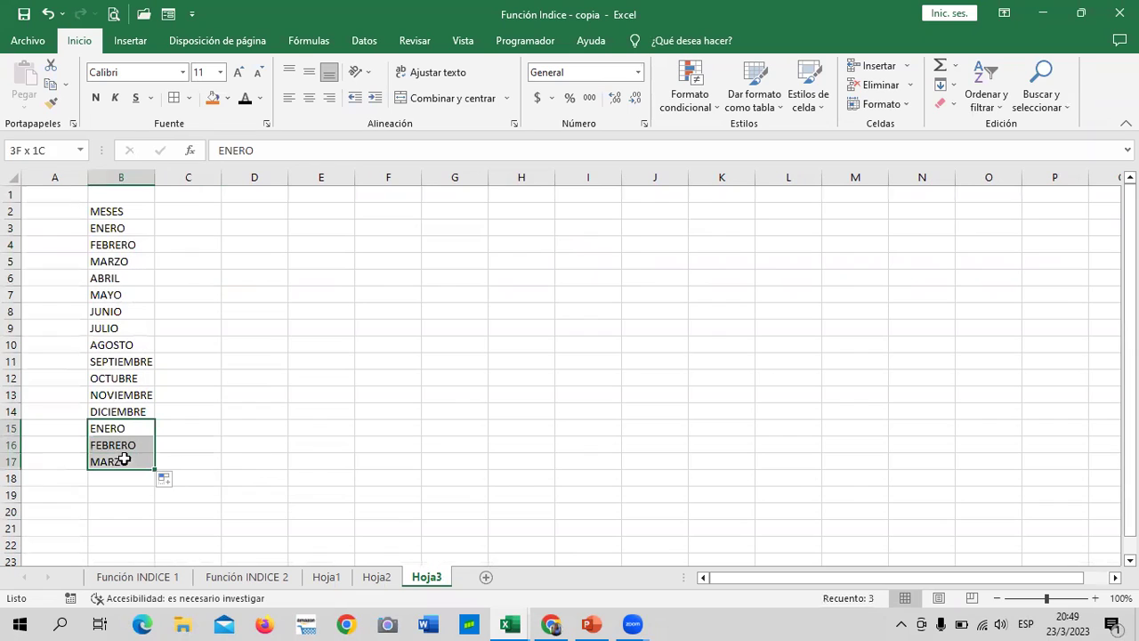
pyautogui.press('Delete')
pyautogui.click(312, 393)
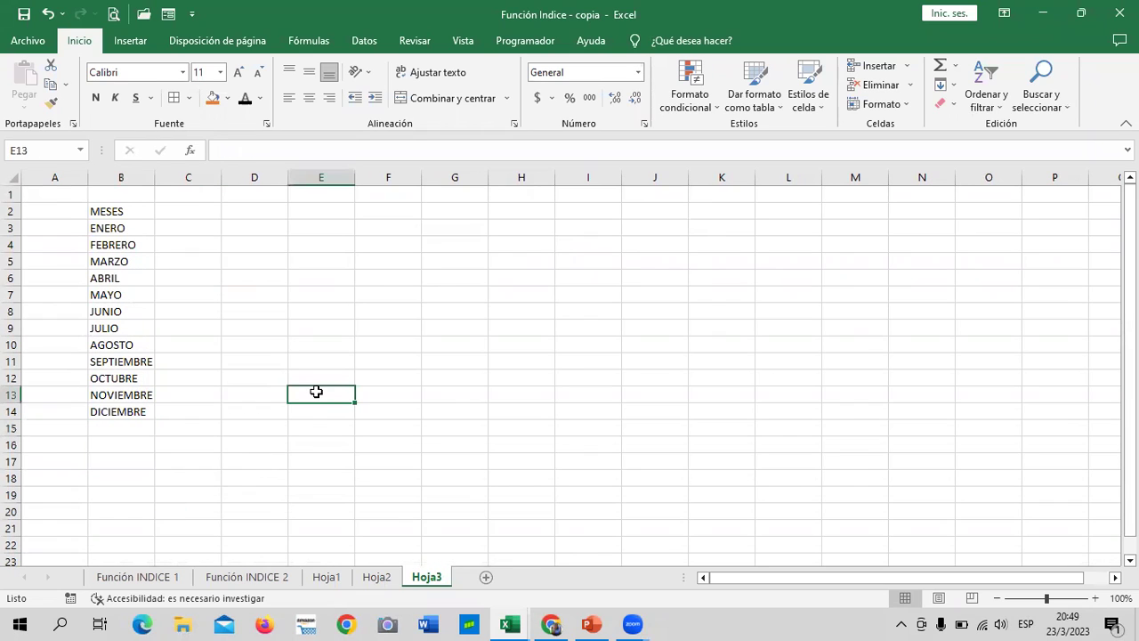
# - Add the headers INGRESOS in C2 and GASTOS in D2
pyautogui.click(180, 213)
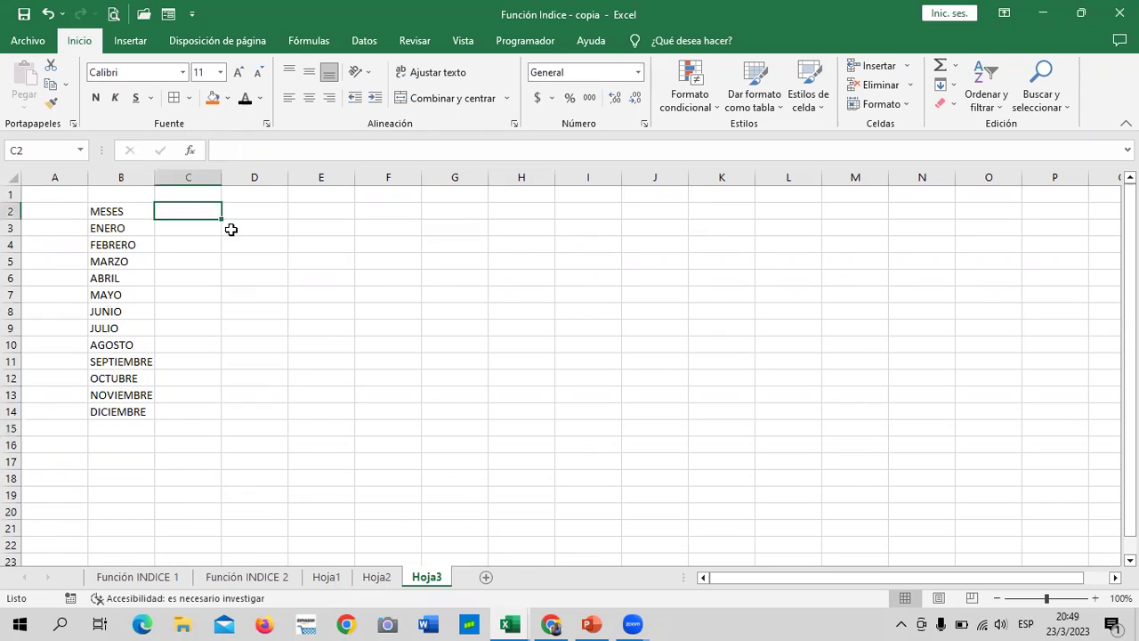
pyautogui.write('INGRESOS')
pyautogui.click(255, 212)
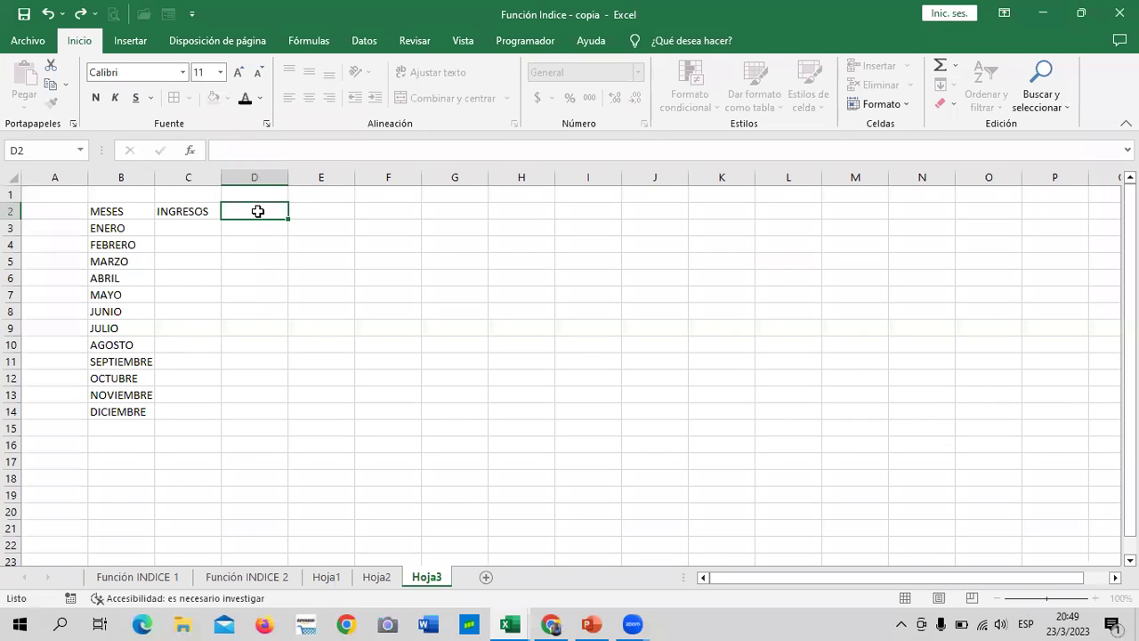
pyautogui.write('GASTOS')
pyautogui.click(257, 226)
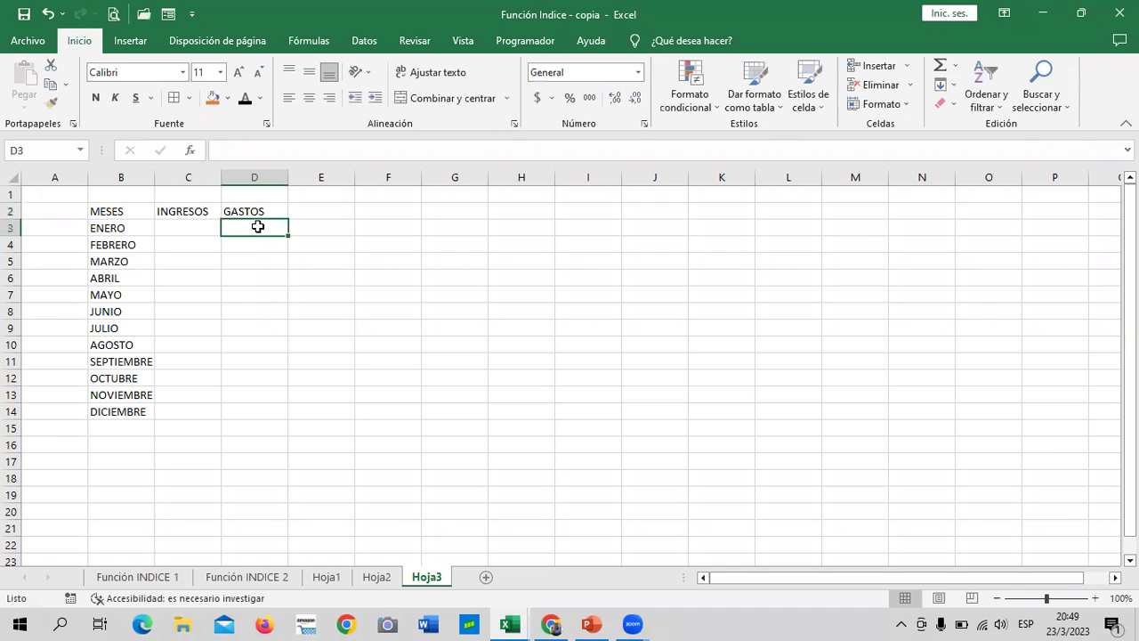
pyautogui.click(336, 332)
# - Apply All Borders to the table B2:D14
pyautogui.moveTo(134, 212)
pyautogui.mouseDown()
pyautogui.moveTo(218, 331)
pyautogui.moveTo(236, 419)
pyautogui.mouseUp()
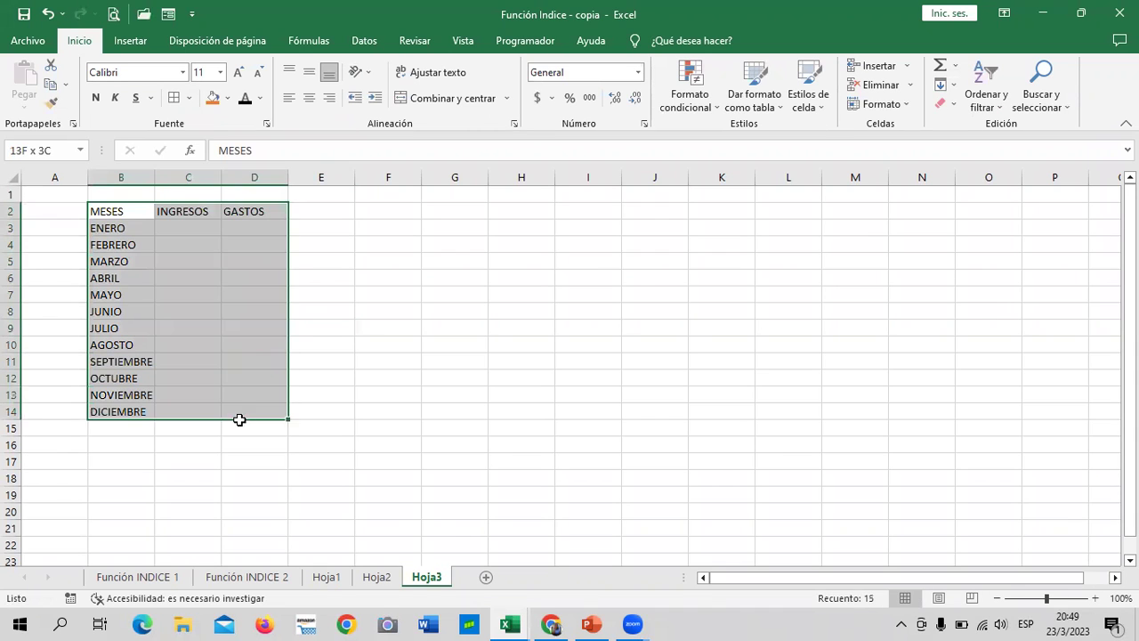
pyautogui.click(365, 329)
pyautogui.moveTo(146, 211); pyautogui.dragTo(259, 418)
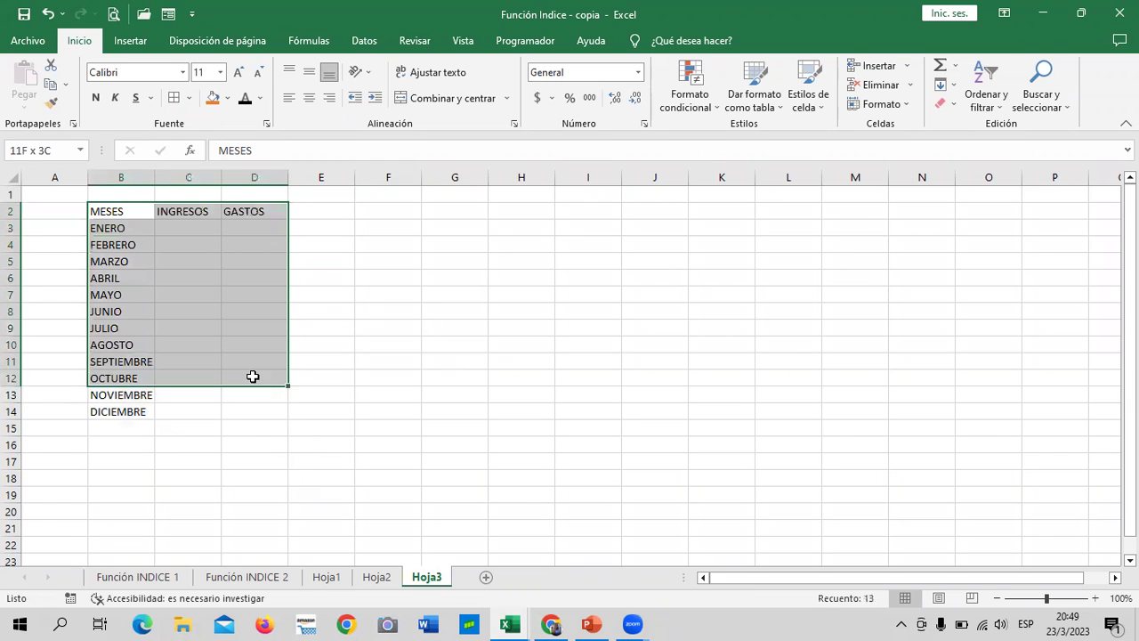
pyautogui.click(170, 96)
pyautogui.click(477, 405)
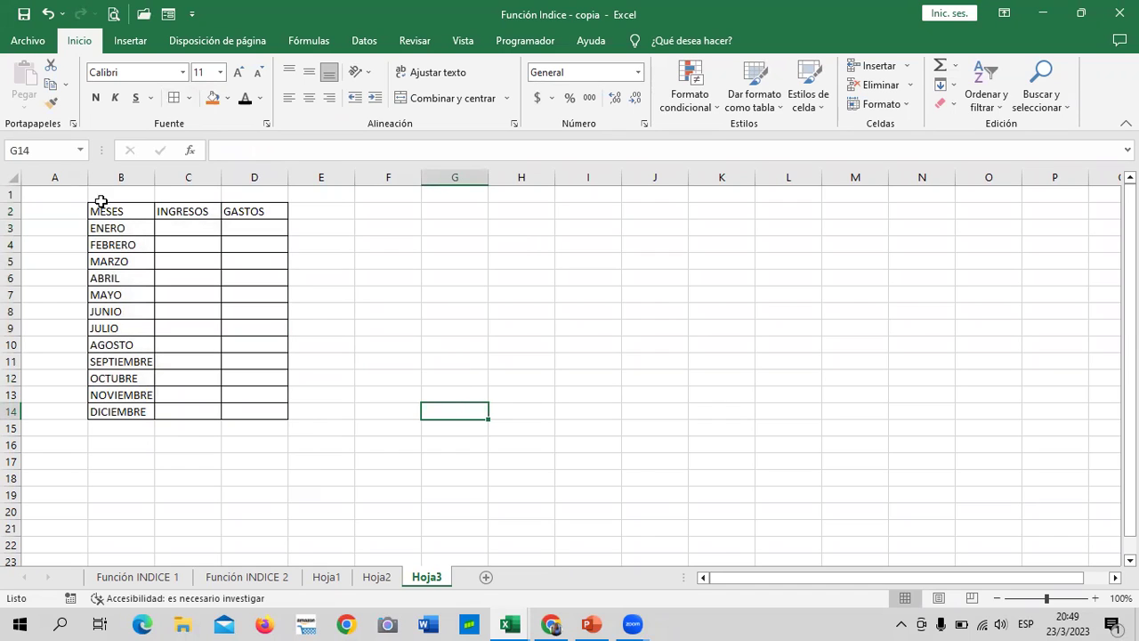
# - Fill INGRESOS in C3:C14 with 10, 20, … up to 120
pyautogui.click(168, 225)
pyautogui.write('10')
pyautogui.press('Return')
pyautogui.write('20')
pyautogui.press('Return')
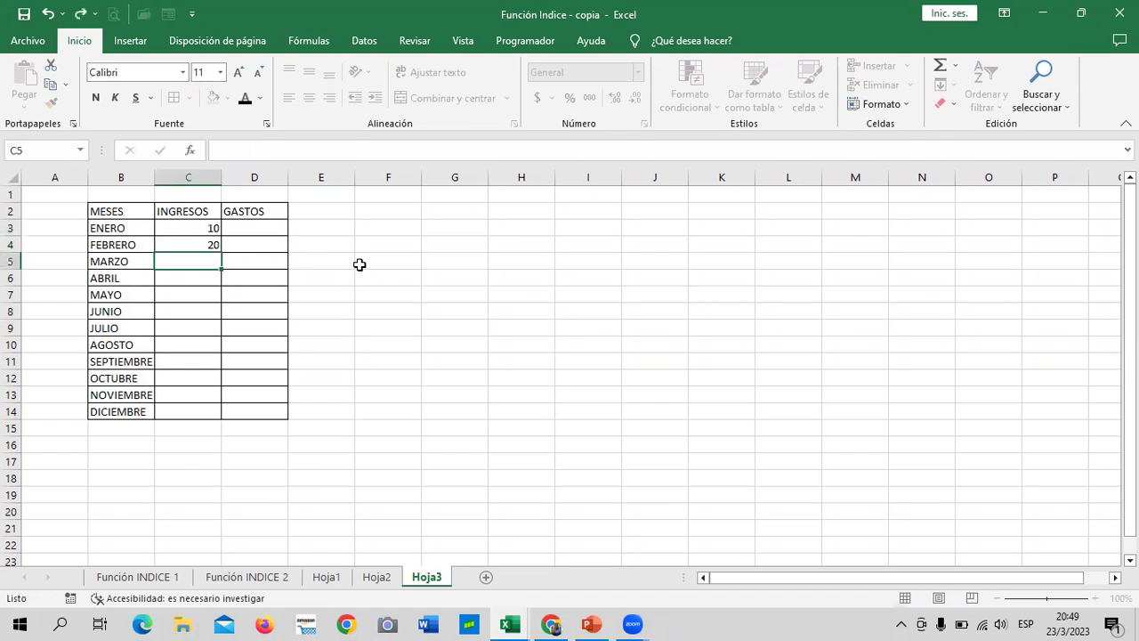
pyautogui.moveTo(199, 225); pyautogui.dragTo(219, 412)
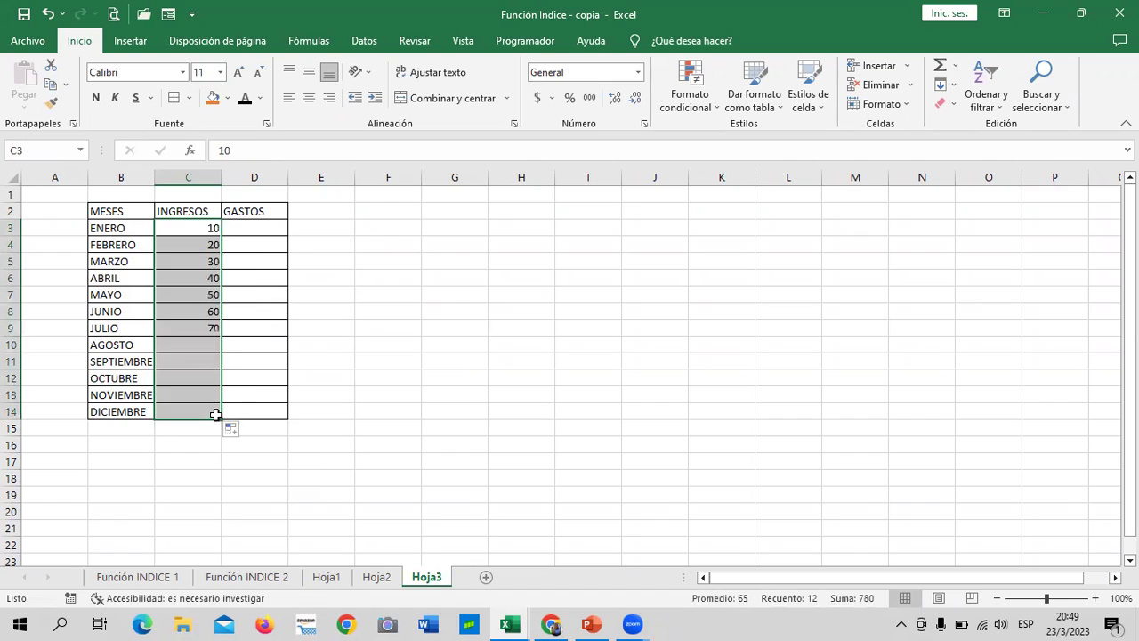
pyautogui.click(383, 394)
# - Fill GASTOS in D3:D14 with 5, 10, … up to 60
pyautogui.click(269, 228)
pyautogui.write('5')
pyautogui.press('Return')
pyautogui.write('10')
pyautogui.press('Return')
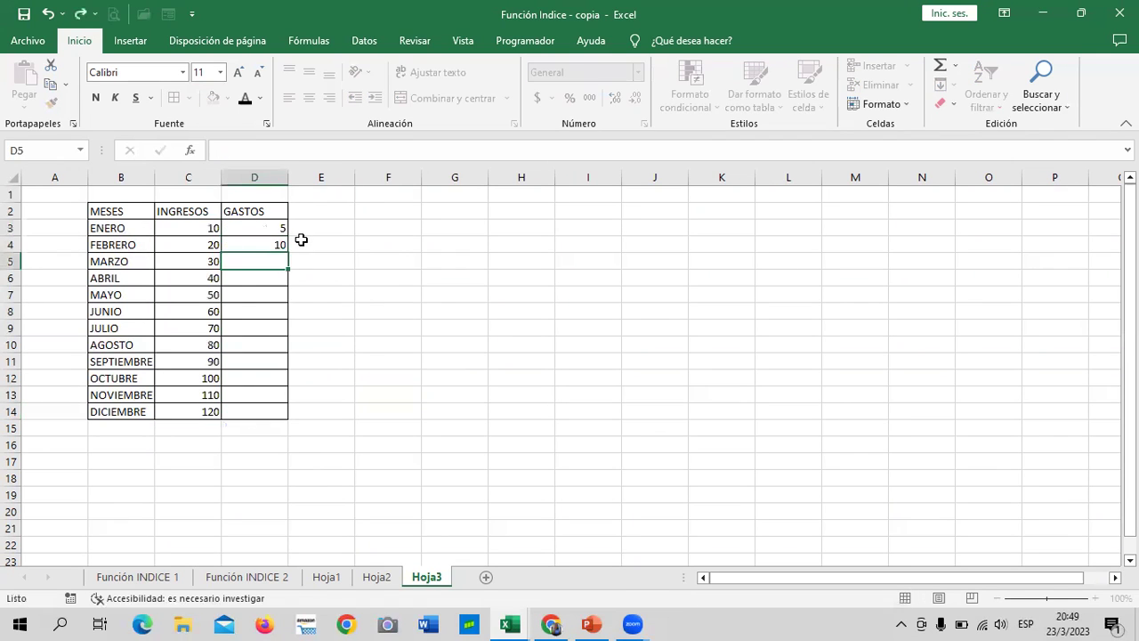
pyautogui.click(271, 233)
pyautogui.moveTo(271, 236); pyautogui.dragTo(288, 421)
pyautogui.click(385, 404)
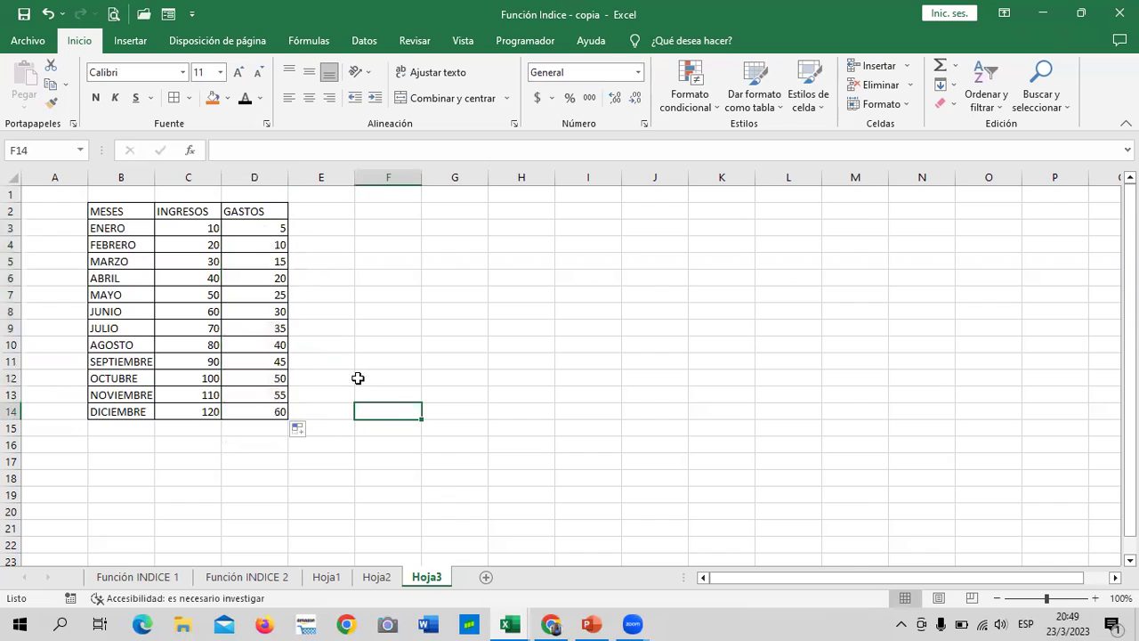
# - Format the values C3:D14 in dollar Accounting format
pyautogui.moveTo(200, 229)
pyautogui.mouseDown()
pyautogui.moveTo(251, 290)
pyautogui.moveTo(267, 411)
pyautogui.mouseUp()
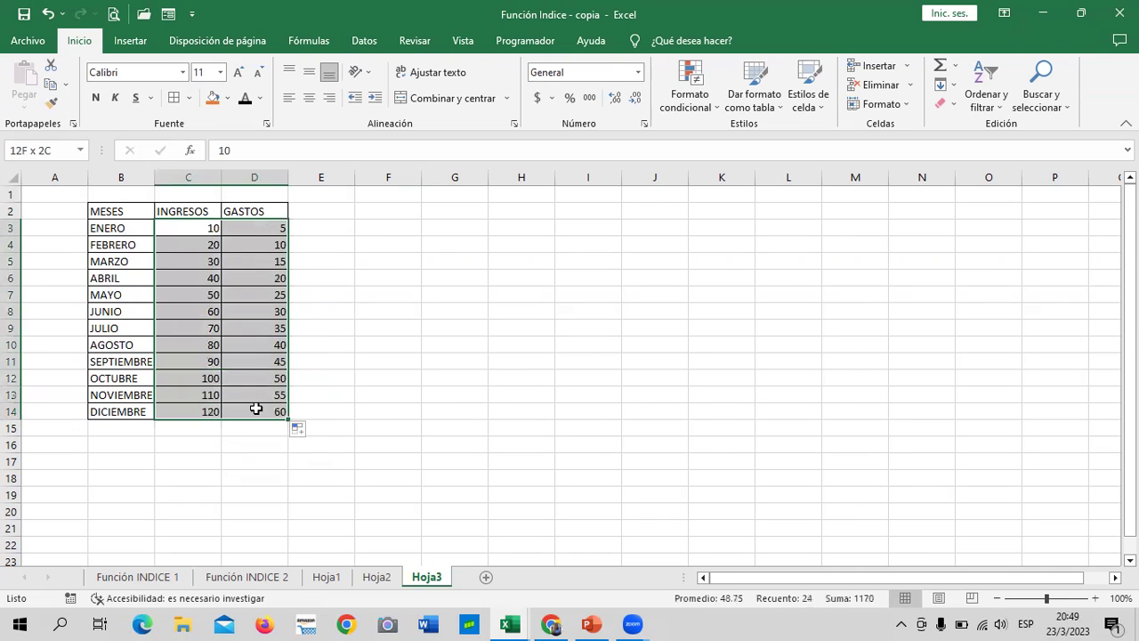
pyautogui.click(543, 100)
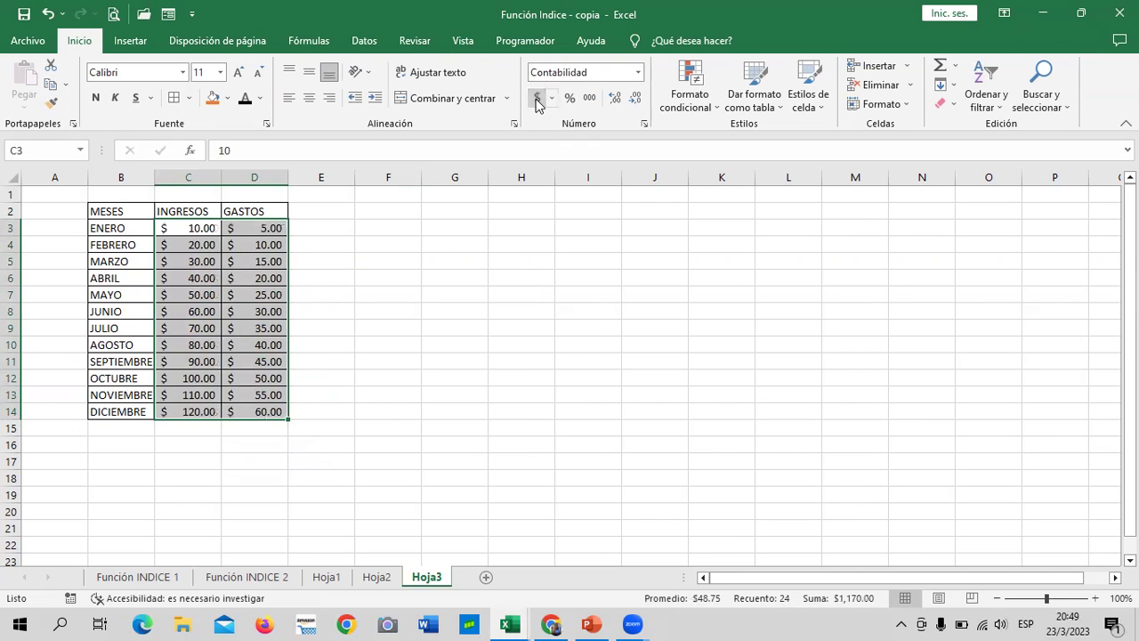
pyautogui.click(461, 356)
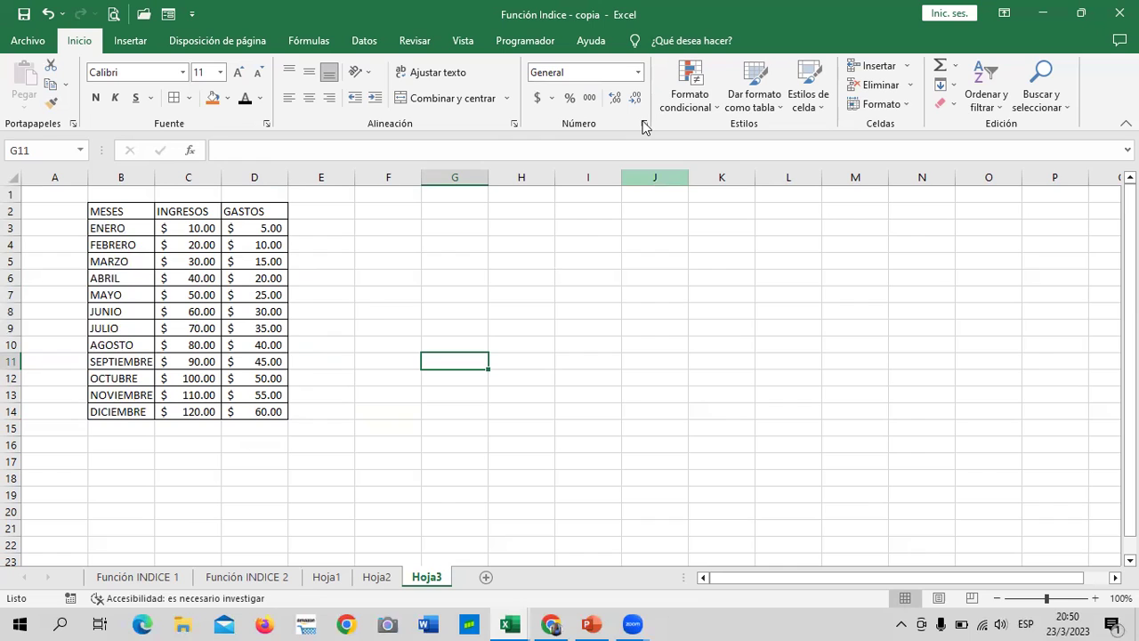
# - Merge and centre I4:L4 and label it GASTOS DE MARZO
pyautogui.click(605, 245)
pyautogui.click(631, 247)
pyautogui.moveTo(605, 250); pyautogui.dragTo(763, 245)
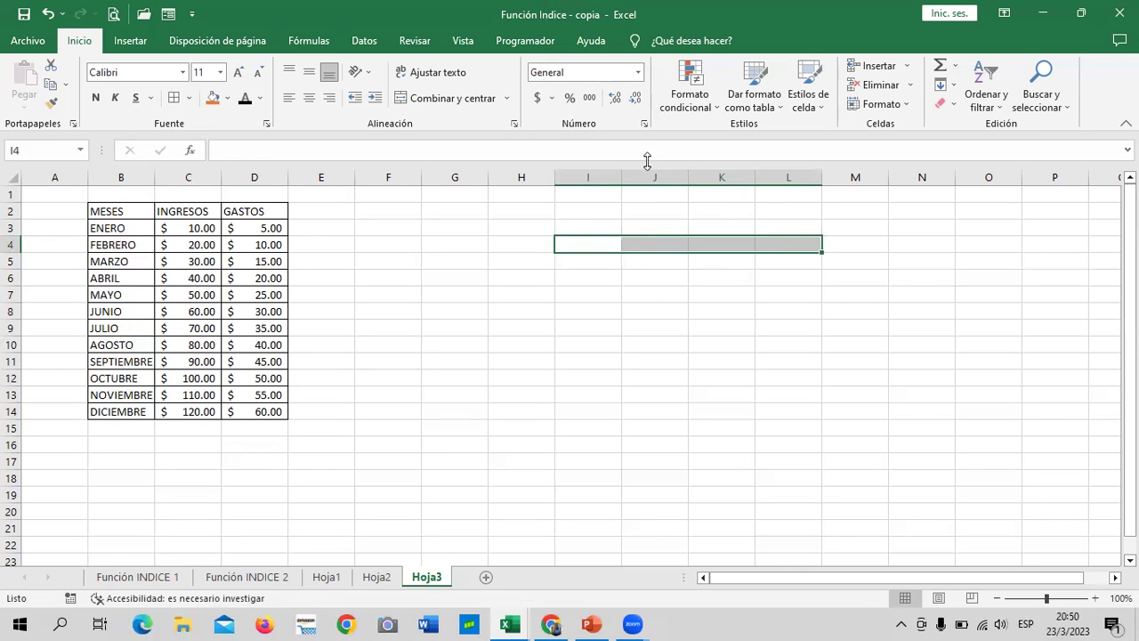
pyautogui.click(450, 98)
pyautogui.click(543, 241)
pyautogui.click(614, 238)
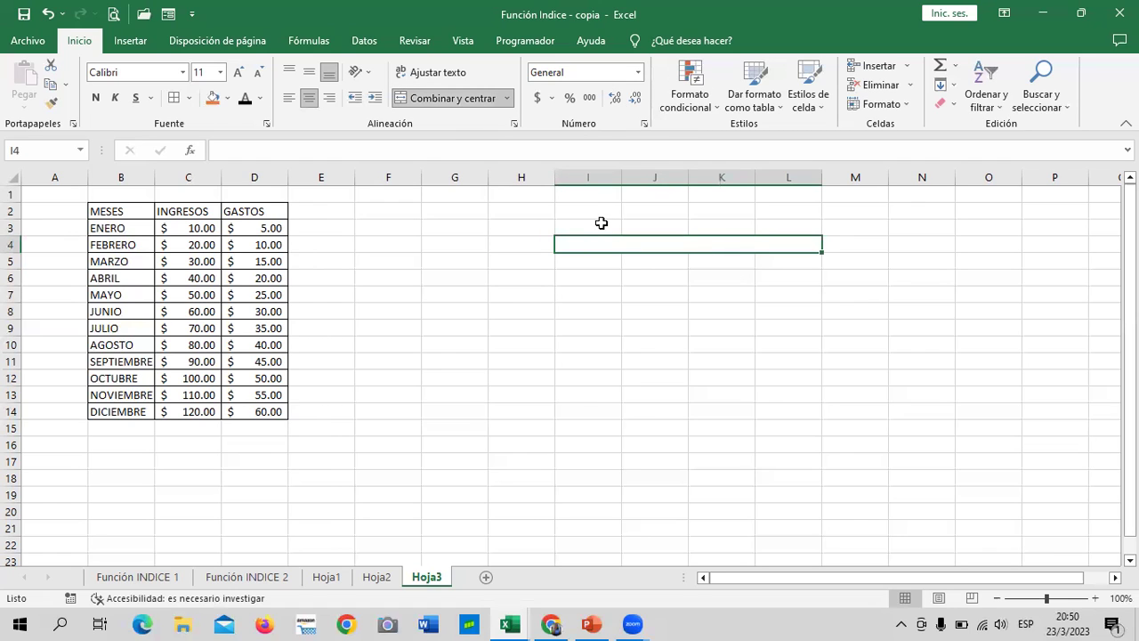
pyautogui.write('GASTOS DE ')
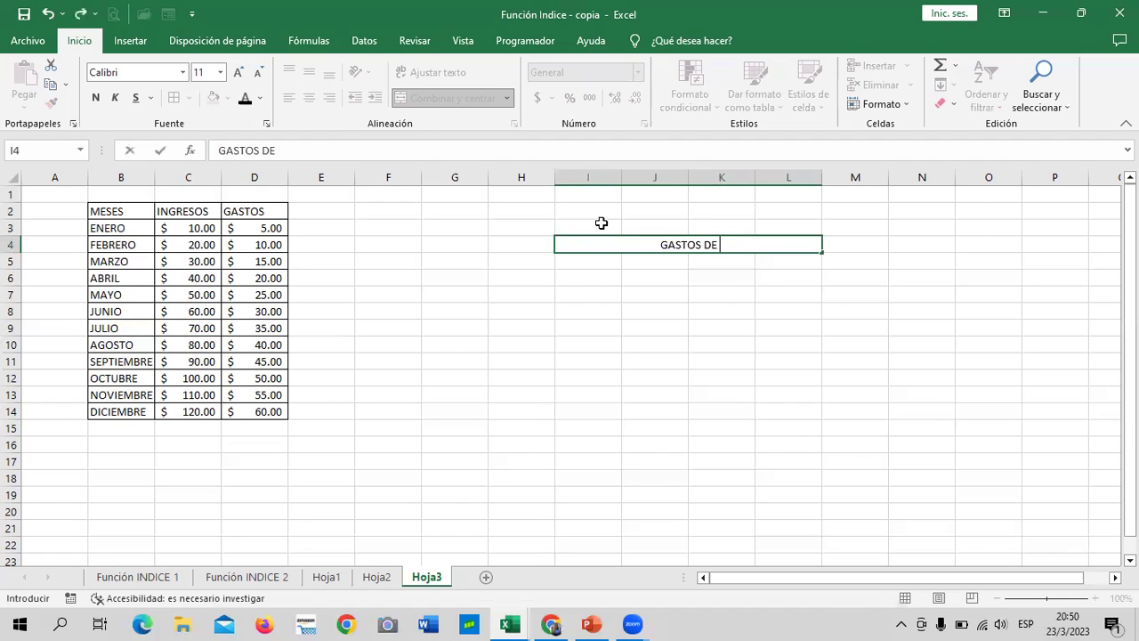
pyautogui.write('MARZO')
pyautogui.press('Return')
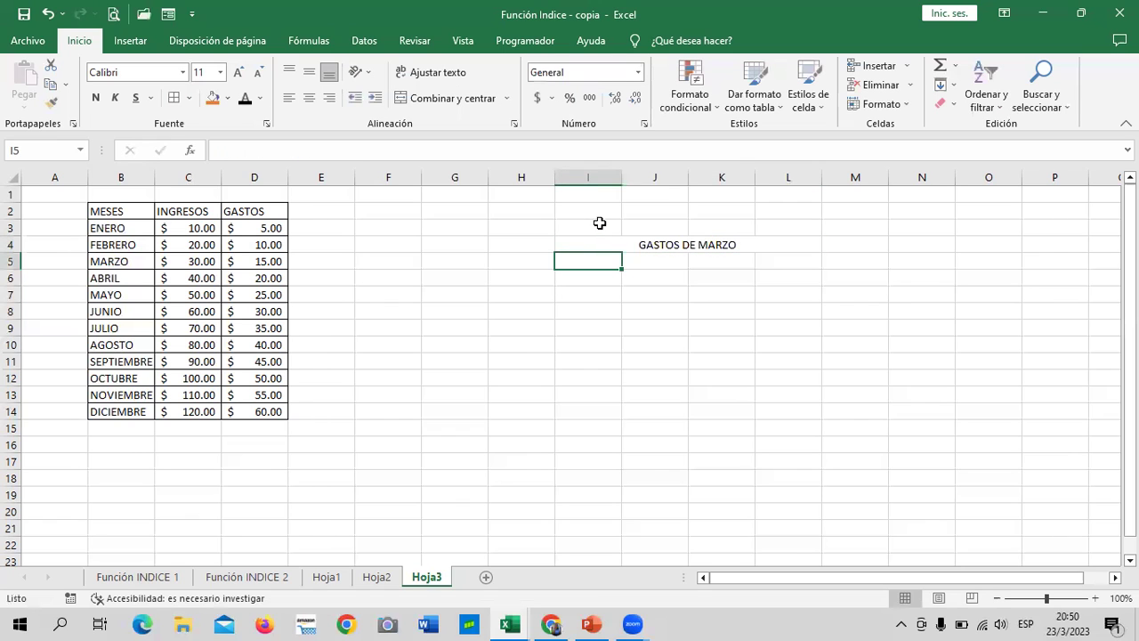
# - Merge and centre I5:L5 and label it INGRESOS DE ABRIL
pyautogui.click(582, 245)
pyautogui.click(546, 243)
pyautogui.moveTo(590, 263); pyautogui.dragTo(771, 261)
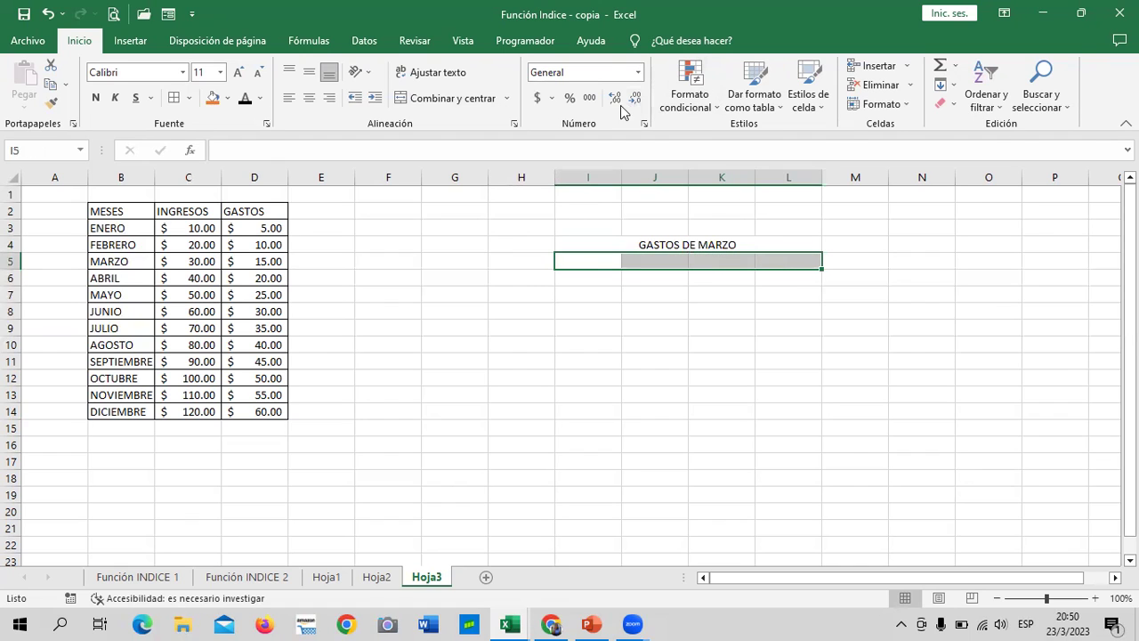
pyautogui.click(453, 98)
pyautogui.click(635, 272)
pyautogui.click(637, 260)
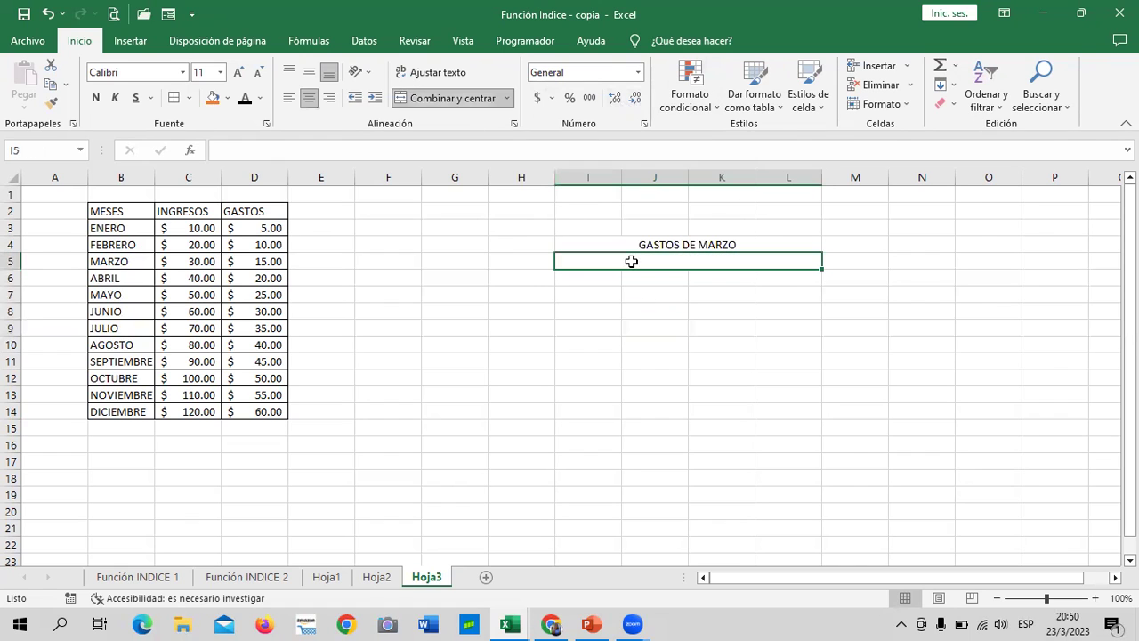
pyautogui.write('INGRESOS DE')
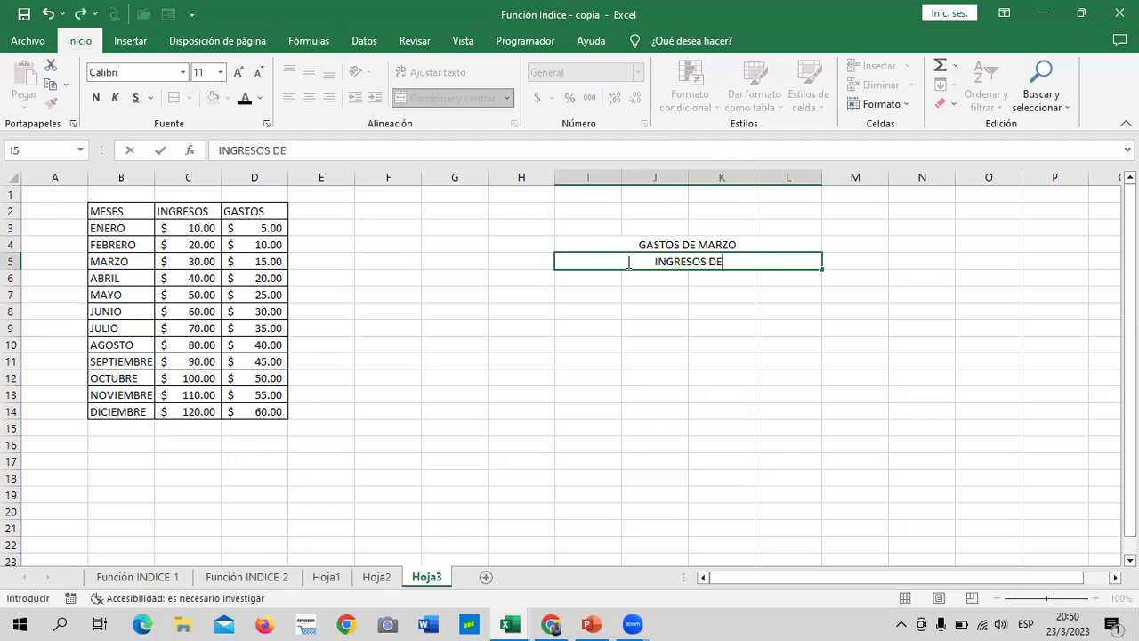
pyautogui.write(' ABRIL')
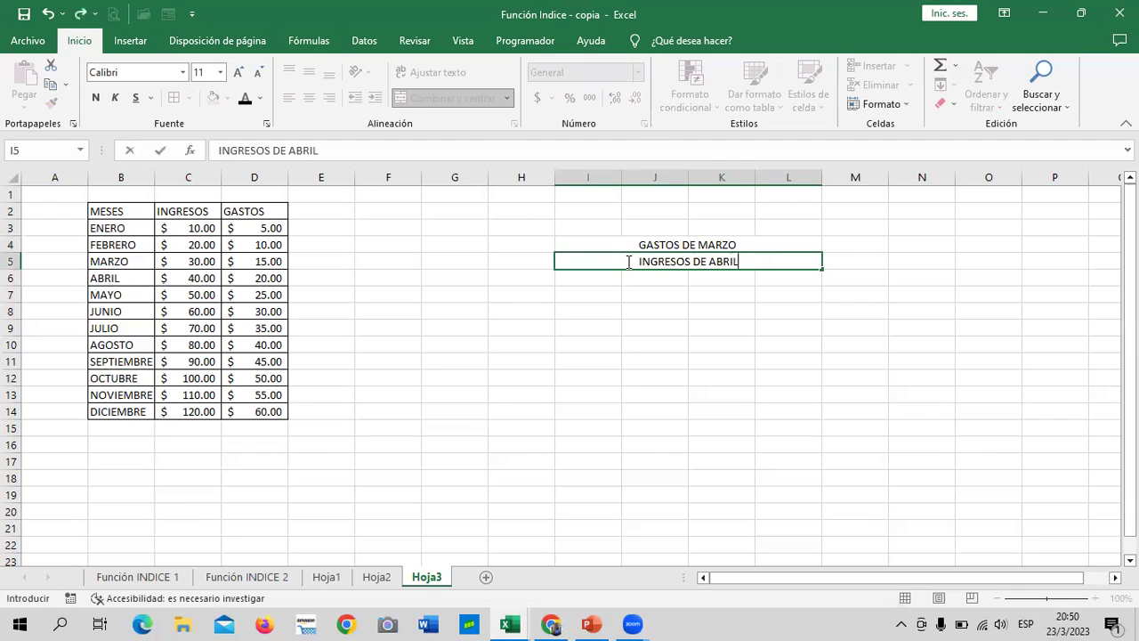
pyautogui.press('Return')
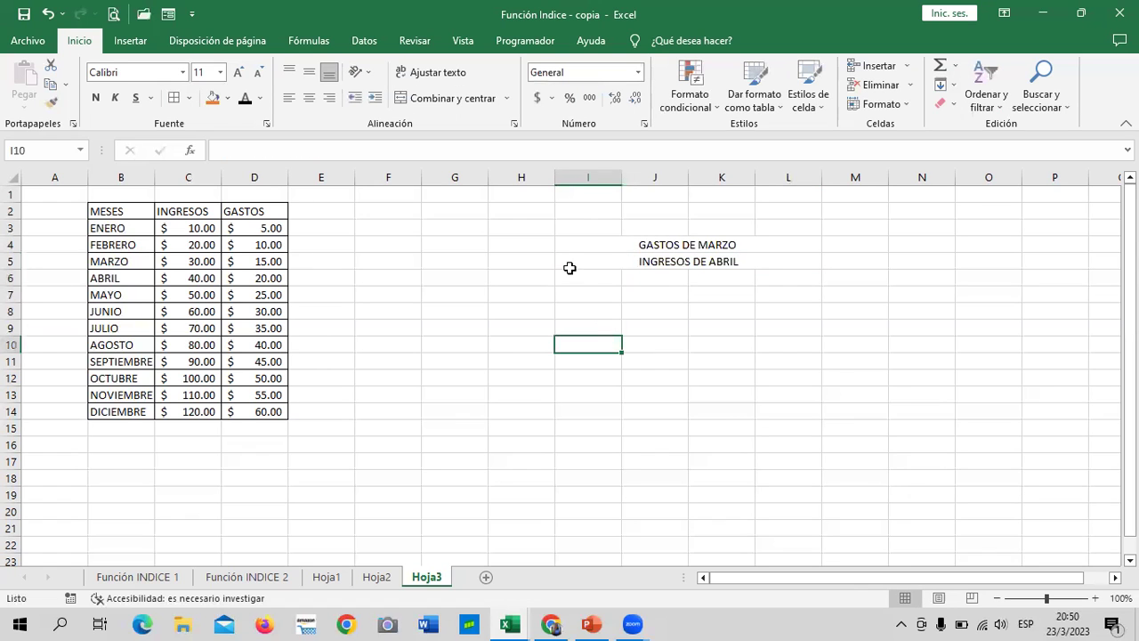
pyautogui.moveTo(541, 247); pyautogui.dragTo(633, 253)
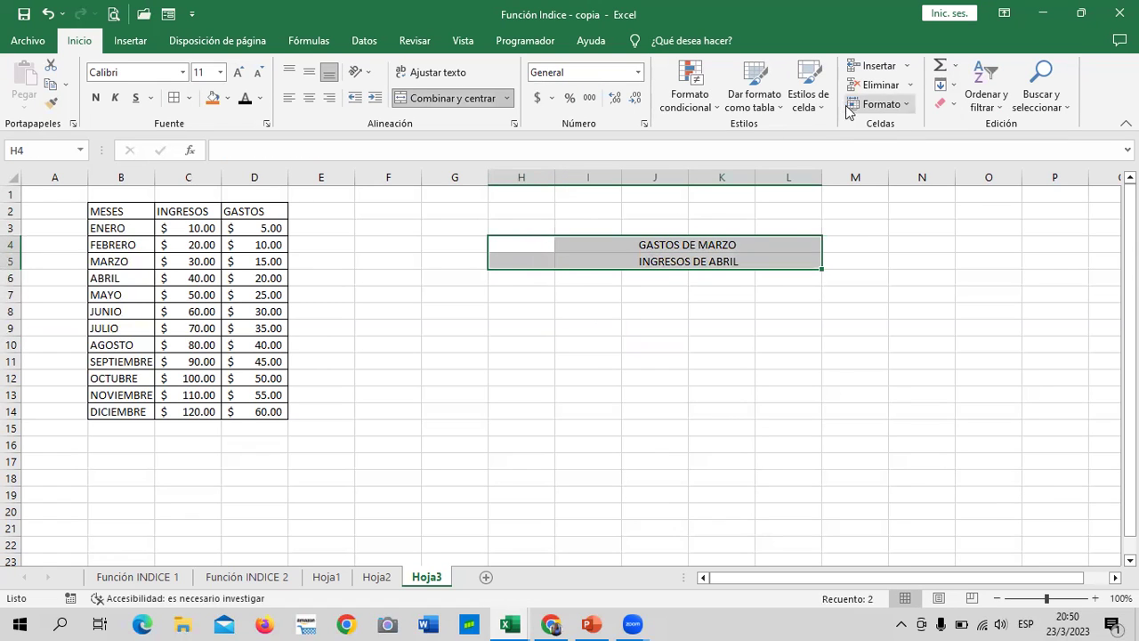
# - Apply the 60% - Énfasis5 cell style to H4:L5 and increase its font size
pyautogui.click(810, 88)
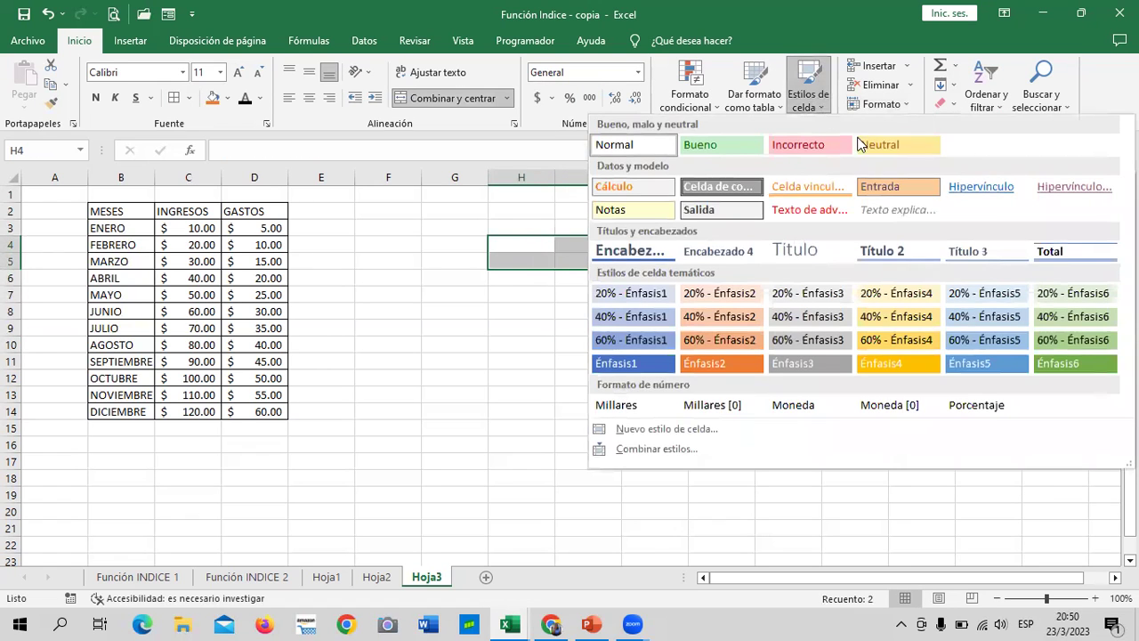
pyautogui.click(999, 338)
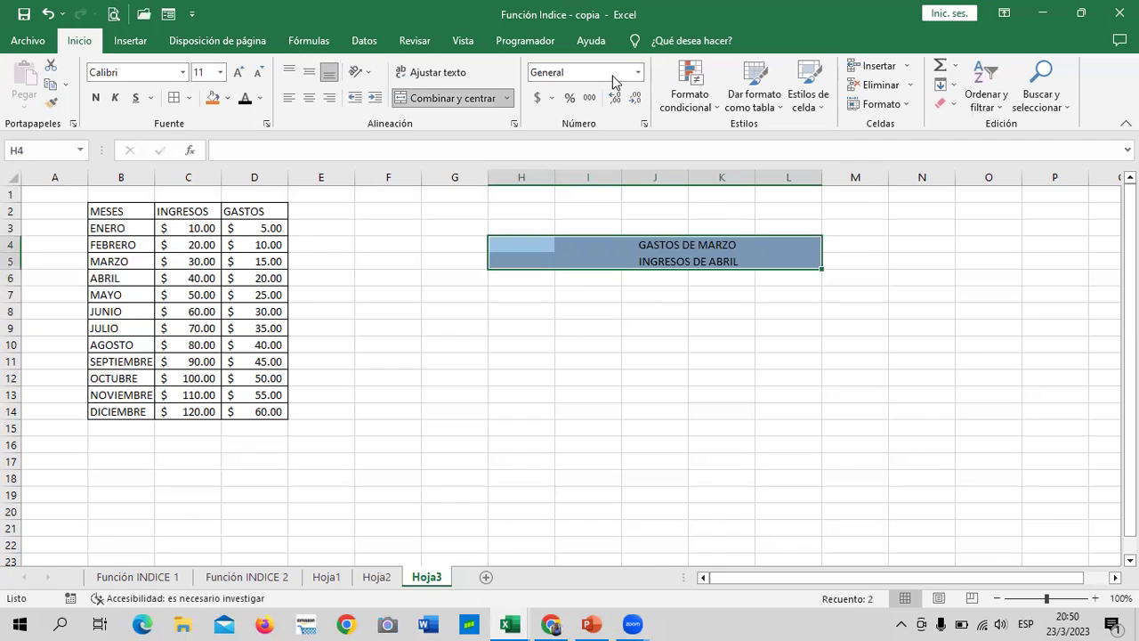
pyautogui.click(239, 72)
pyautogui.click(602, 394)
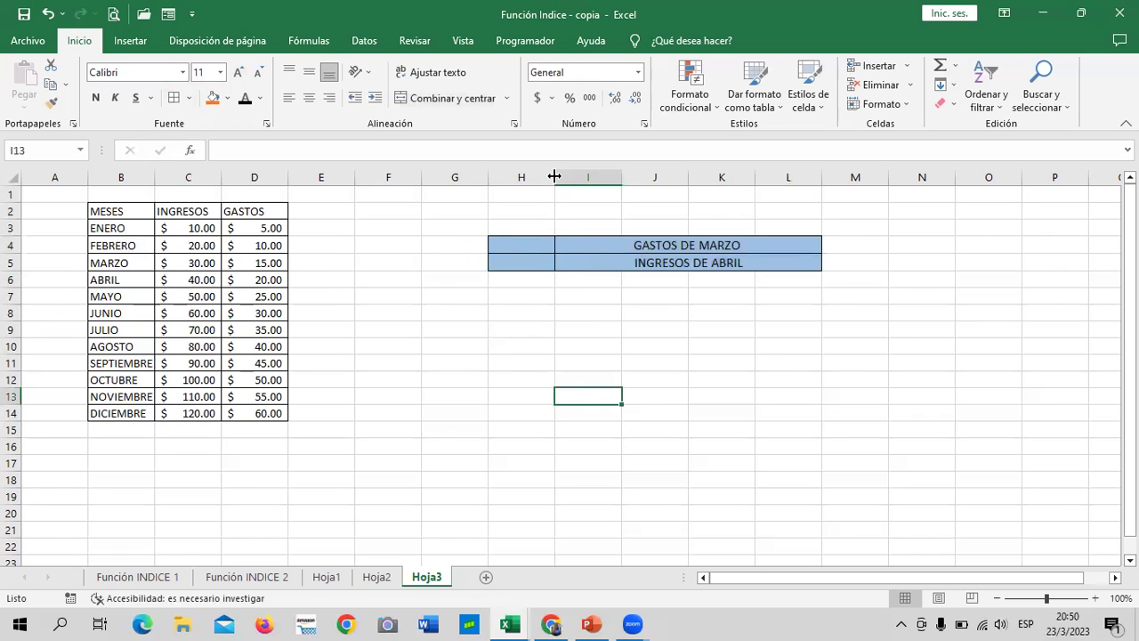
# - Widen column H and select cell H4 for the formula
pyautogui.moveTo(554, 177); pyautogui.dragTo(615, 177)
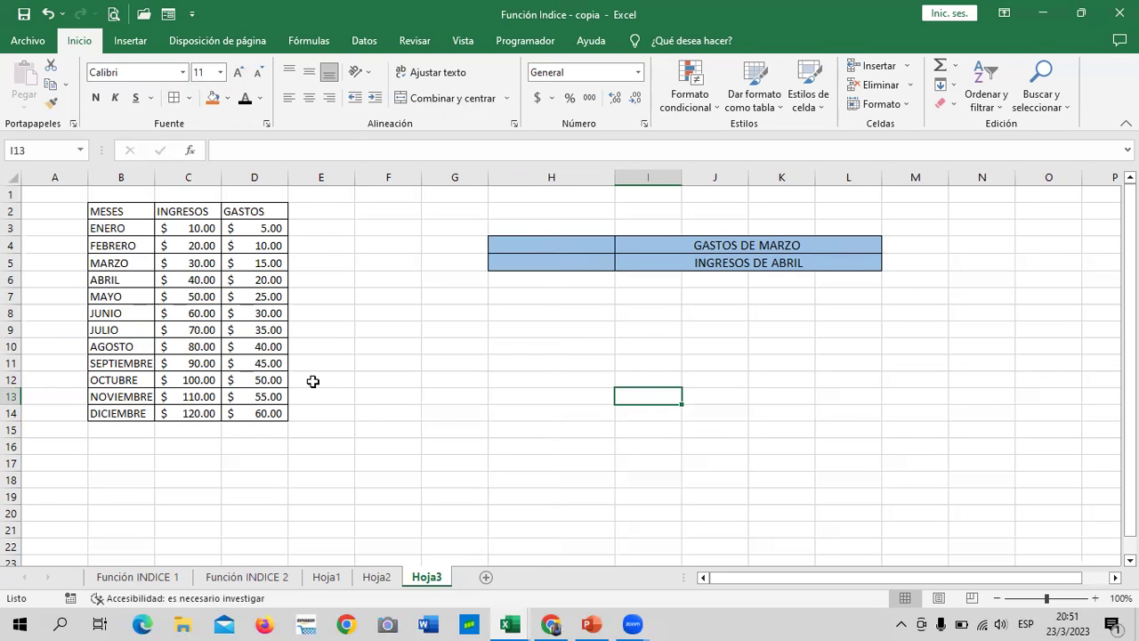
pyautogui.click(729, 247)
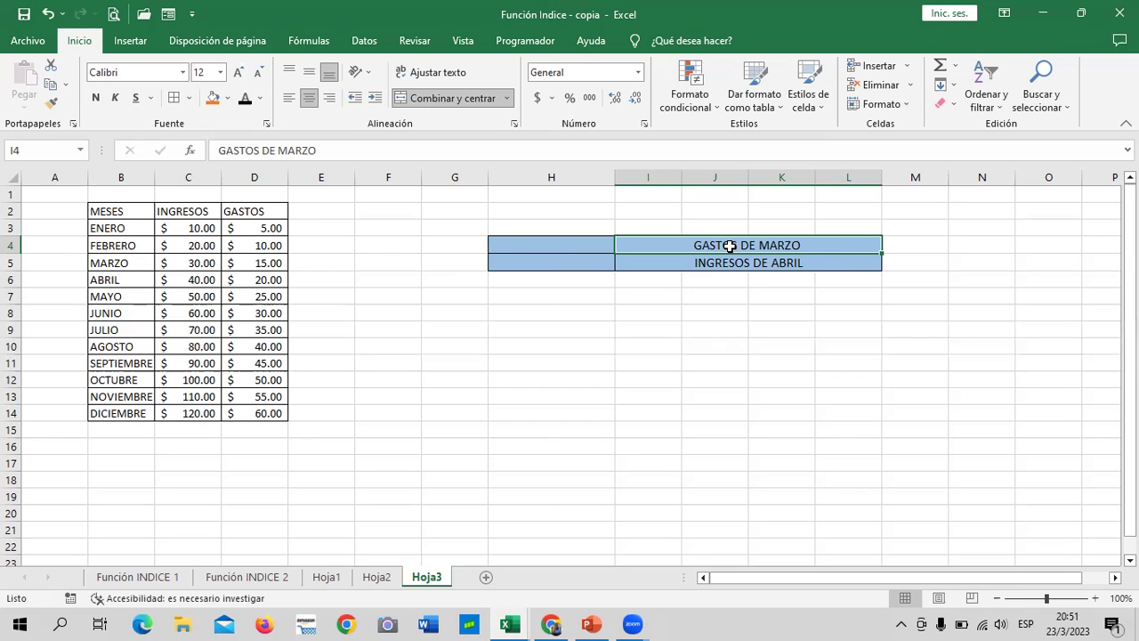
pyautogui.click(516, 238)
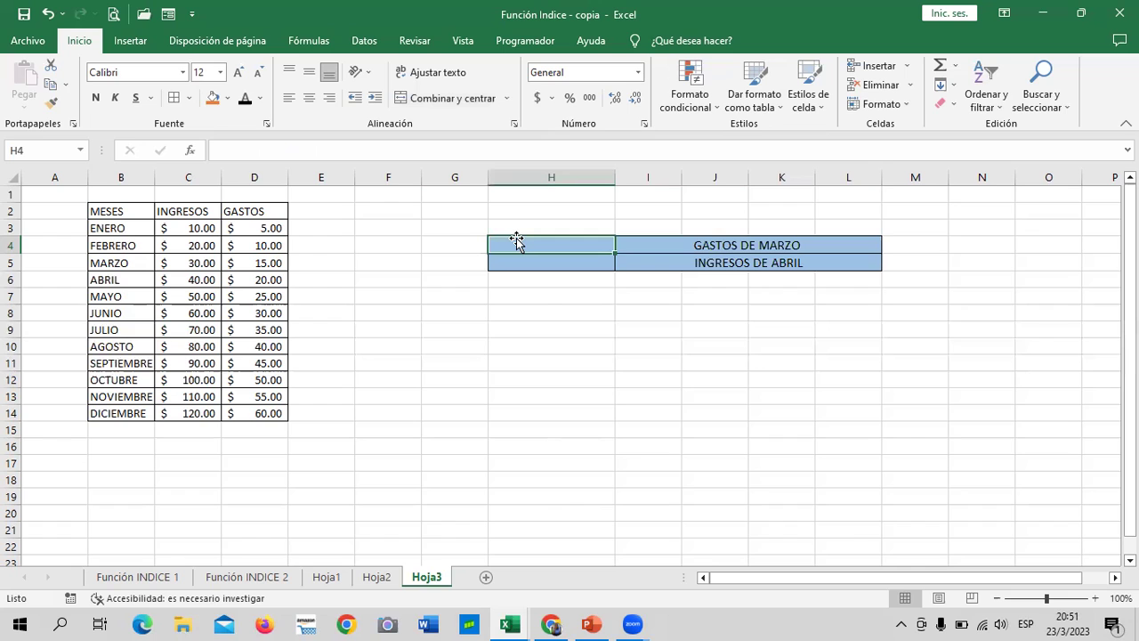
# - In H4, begin =INDICE(B3:D14;COINCIDIR(("MARZO"; using function autocomplete
pyautogui.write('=')
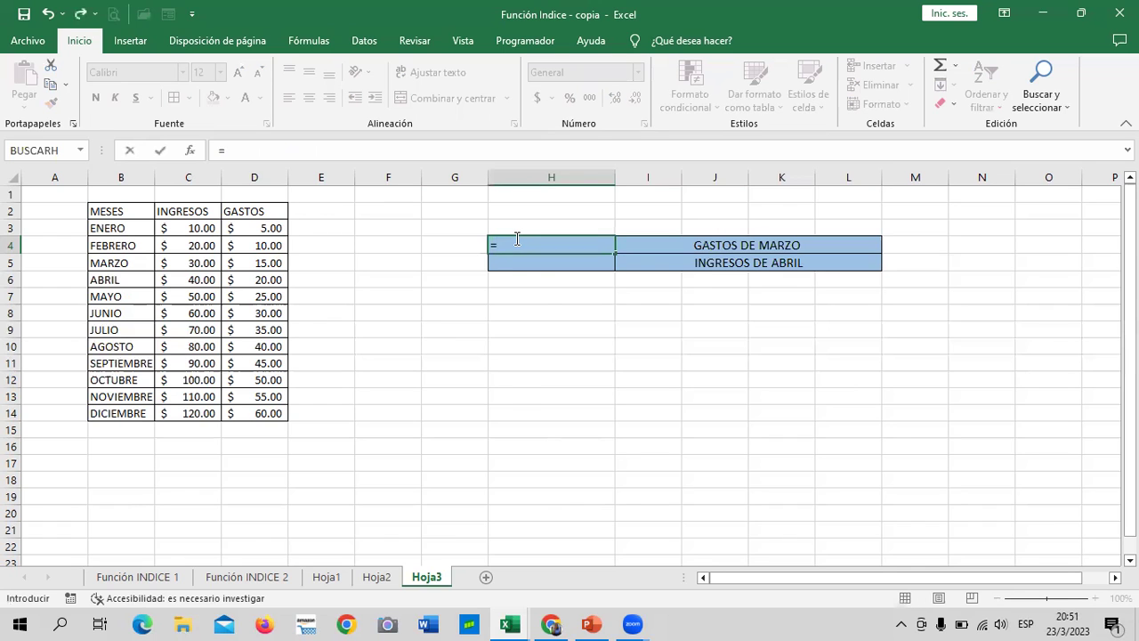
pyautogui.write('INDI')
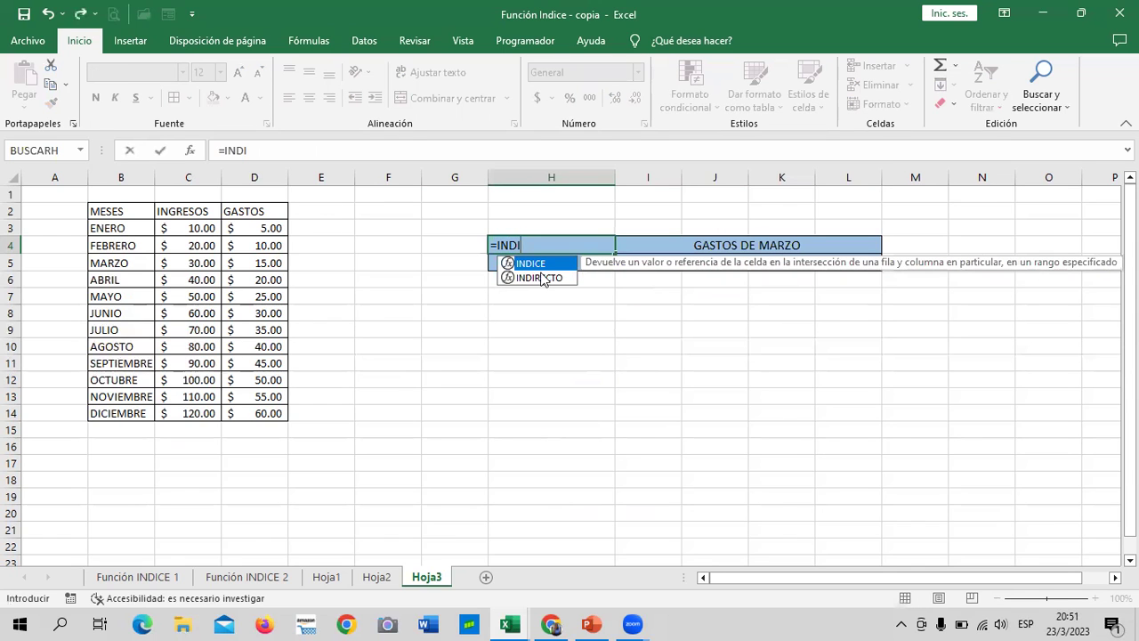
pyautogui.doubleClick(542, 265)
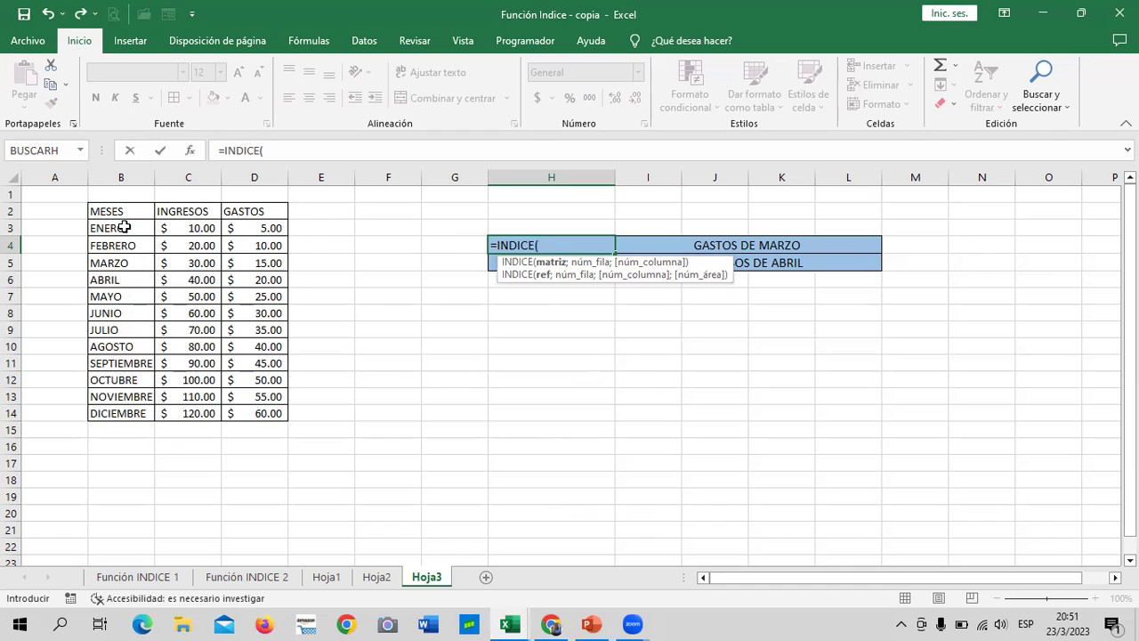
pyautogui.moveTo(138, 230); pyautogui.dragTo(249, 416)
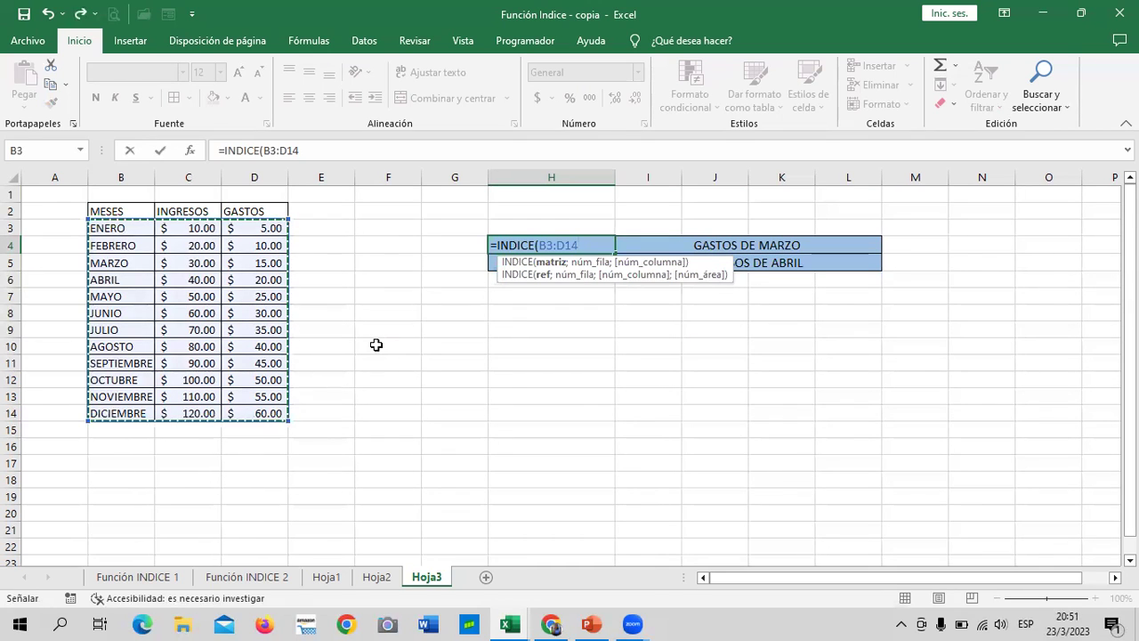
pyautogui.write(';')
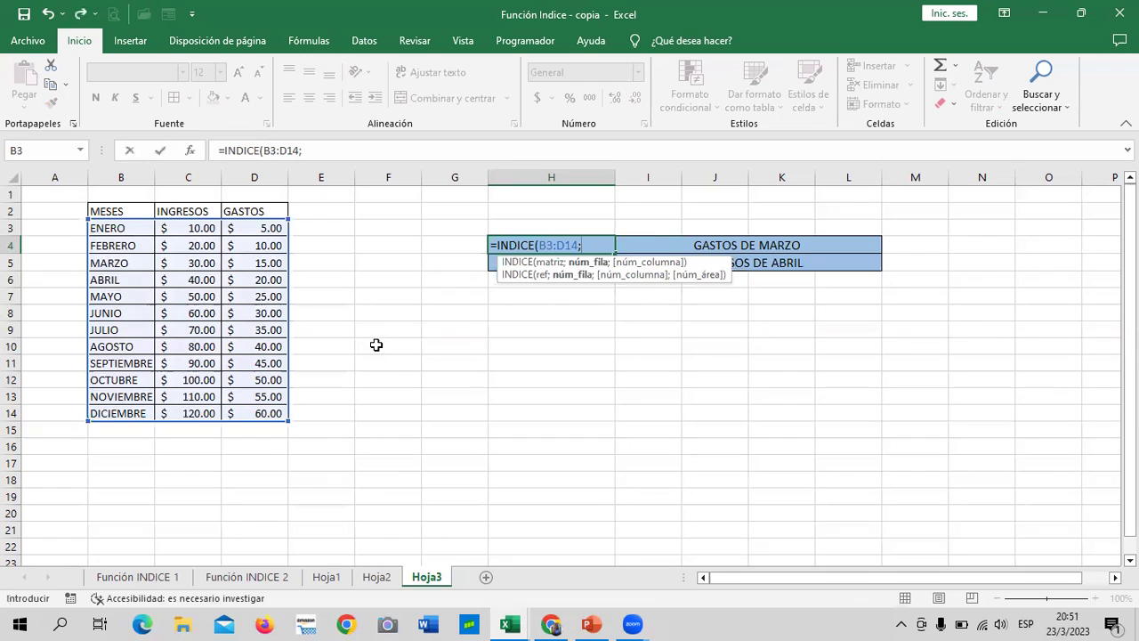
pyautogui.write('C')
pyautogui.write('OIN')
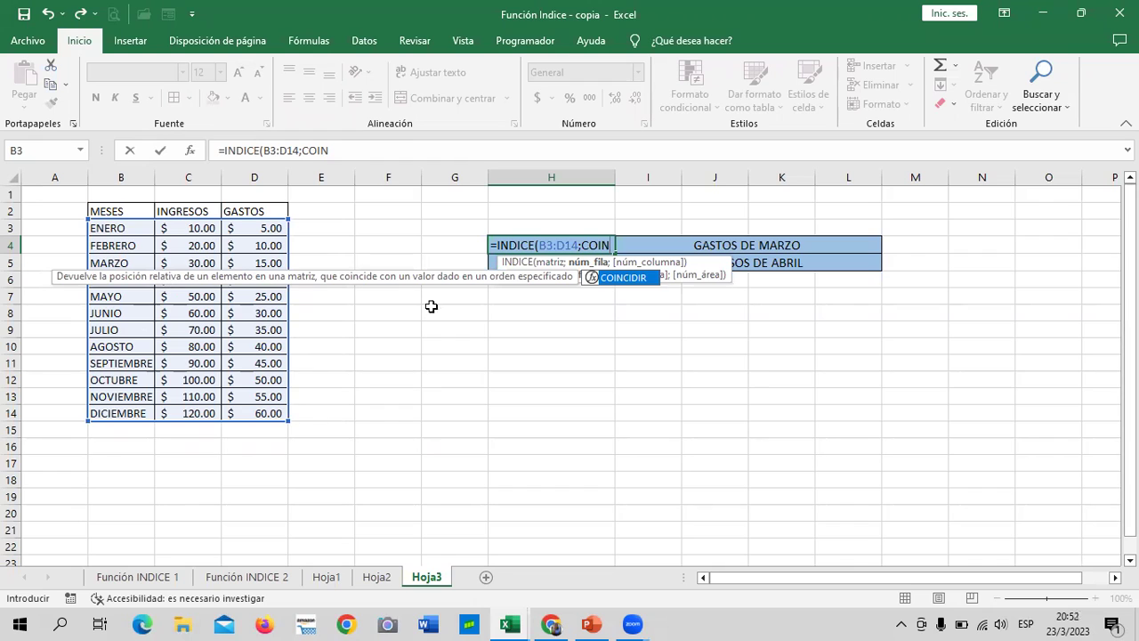
pyautogui.doubleClick(633, 277)
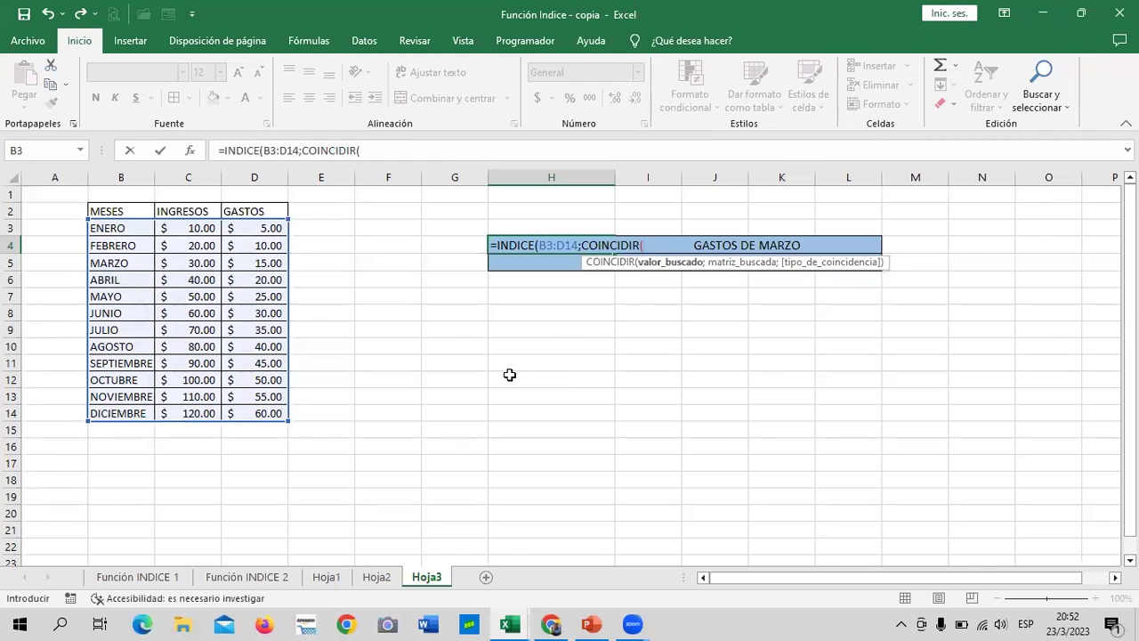
pyautogui.write('("')
pyautogui.write('MARZO"')
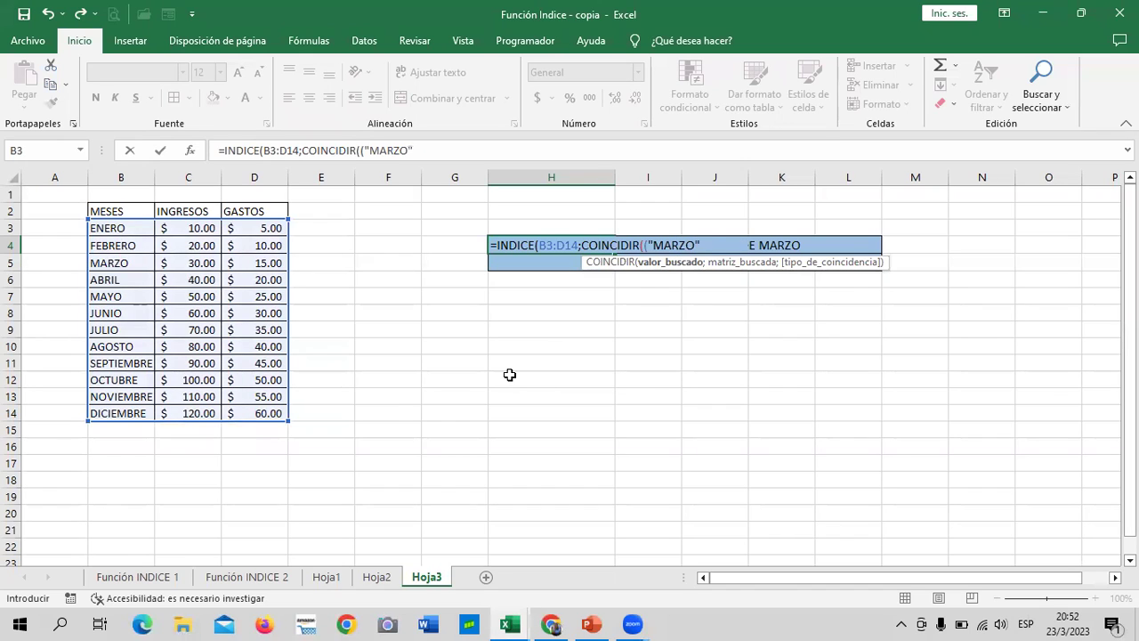
pyautogui.write(';')
# - Complete the H4 formula with lookup range B3:D14, match type 0 and column 3, and enter it
pyautogui.click(120, 226)
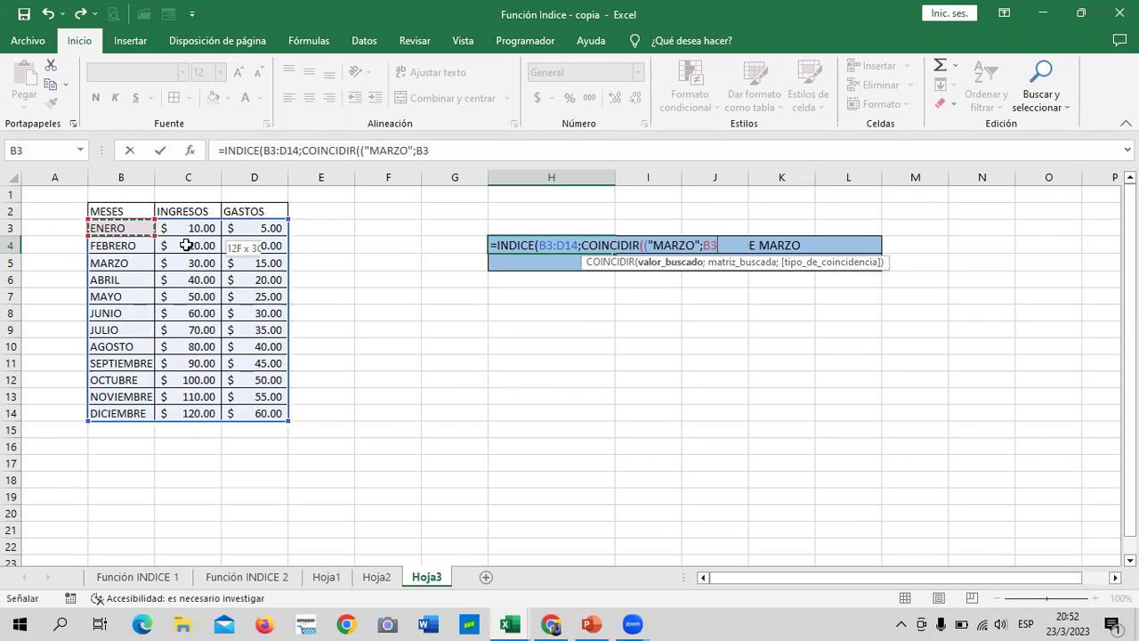
pyautogui.moveTo(185, 245); pyautogui.dragTo(256, 414)
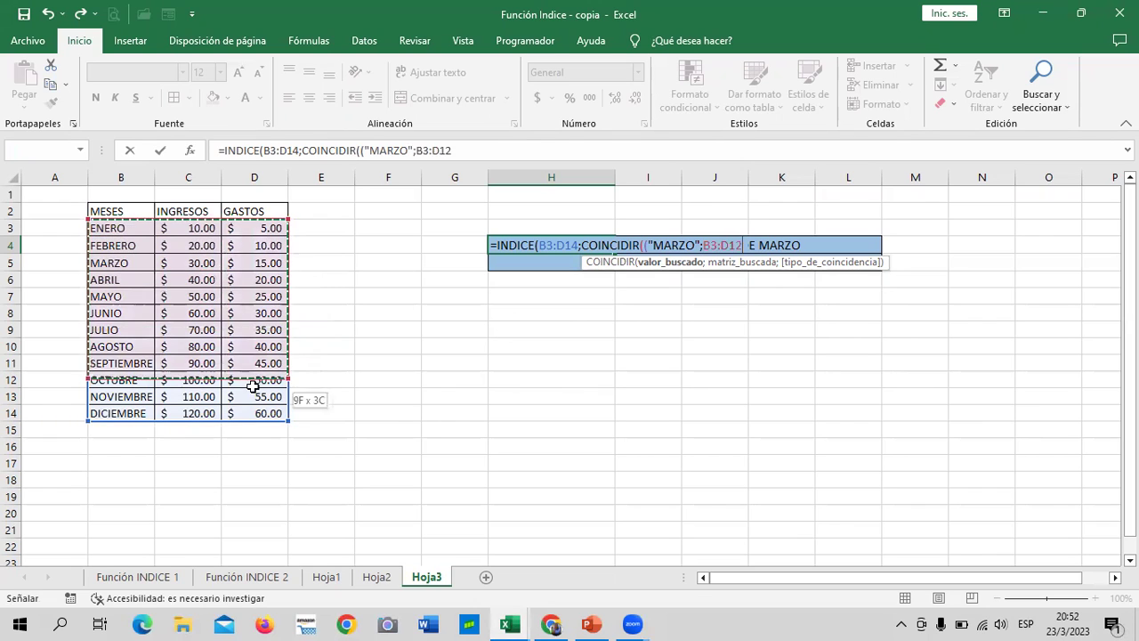
pyautogui.click(477, 149)
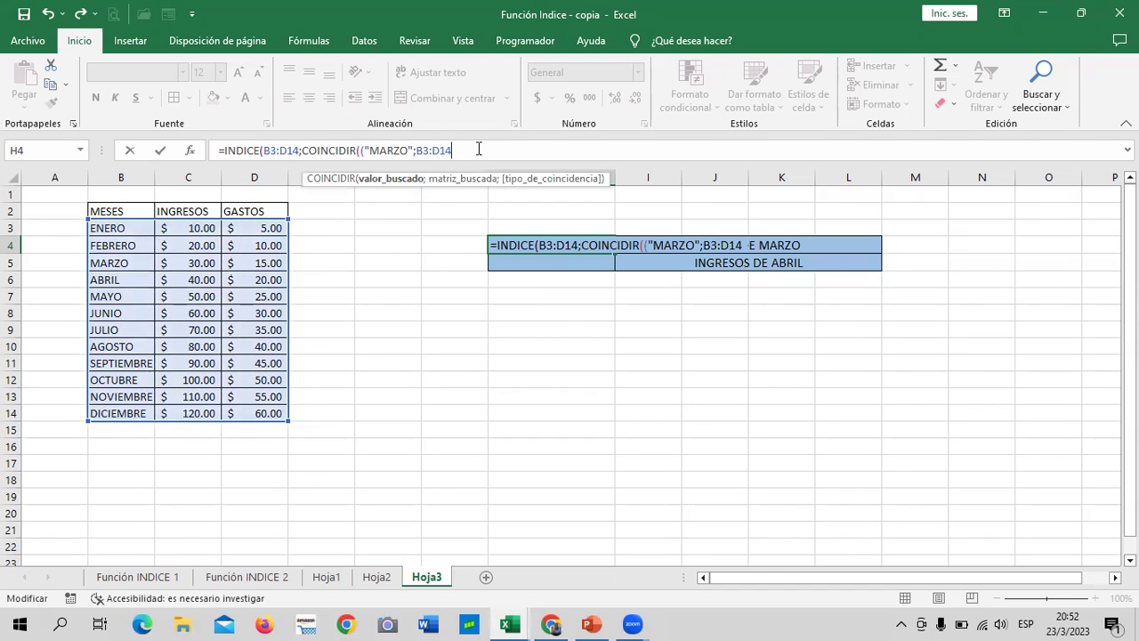
pyautogui.write(';')
pyautogui.write('0')
pyautogui.press('BackSpace')
pyautogui.write('0')
pyautogui.write(')')
pyautogui.write(';')
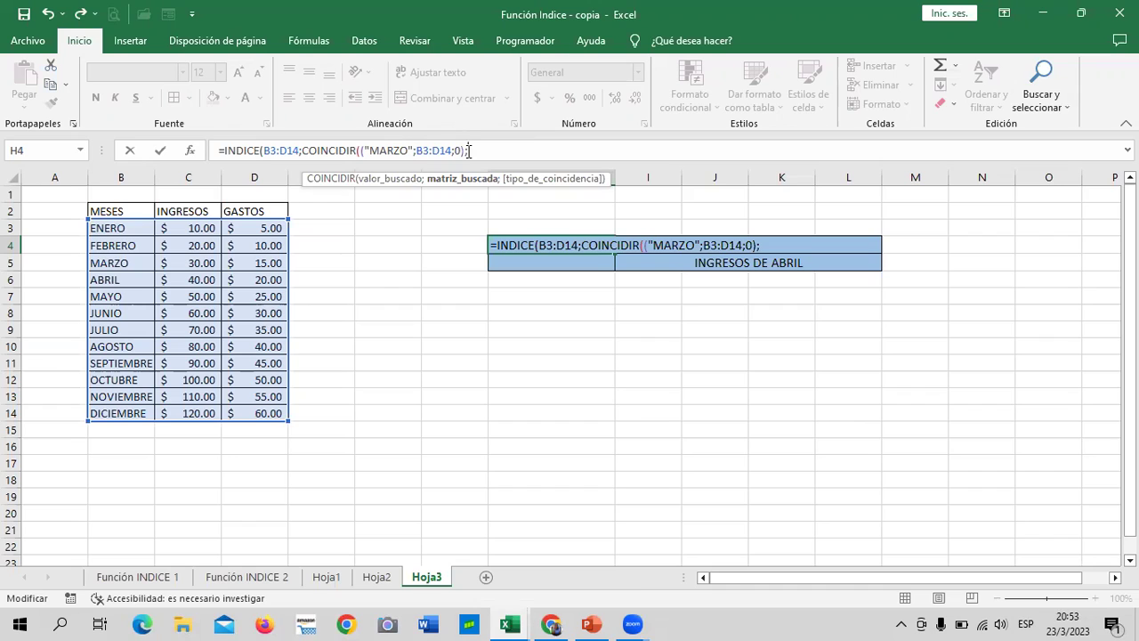
pyautogui.write('3')
pyautogui.write(')')
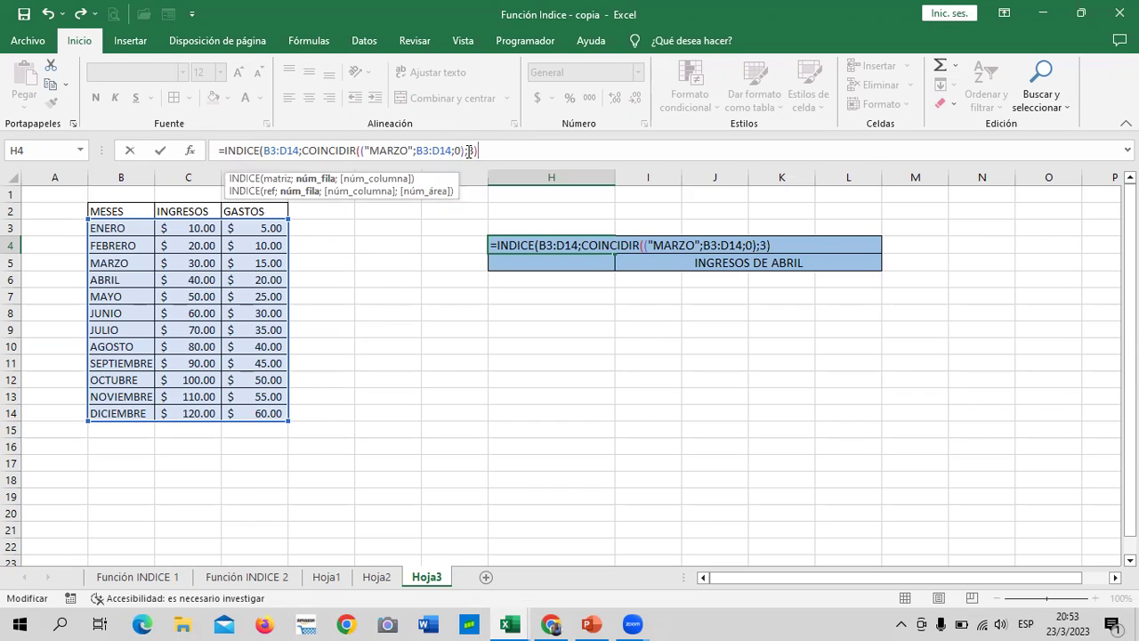
pyautogui.press('Return')
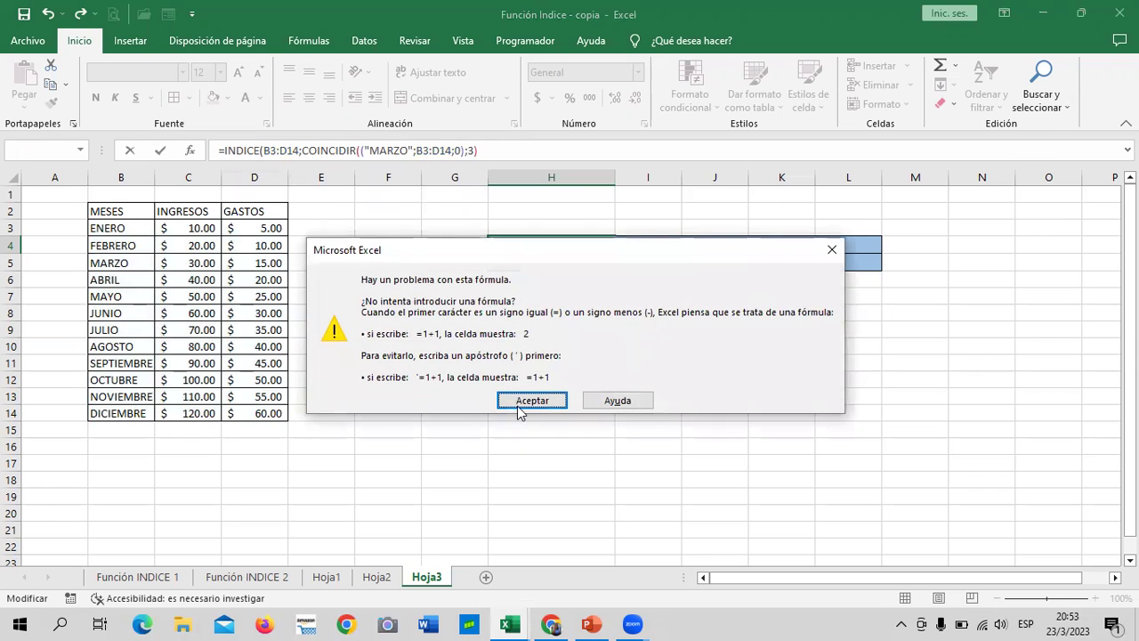
# - Dismiss the formula error, remove the extra parenthesis after COINCIDIR, and commit H4's formula
pyautogui.click(523, 402)
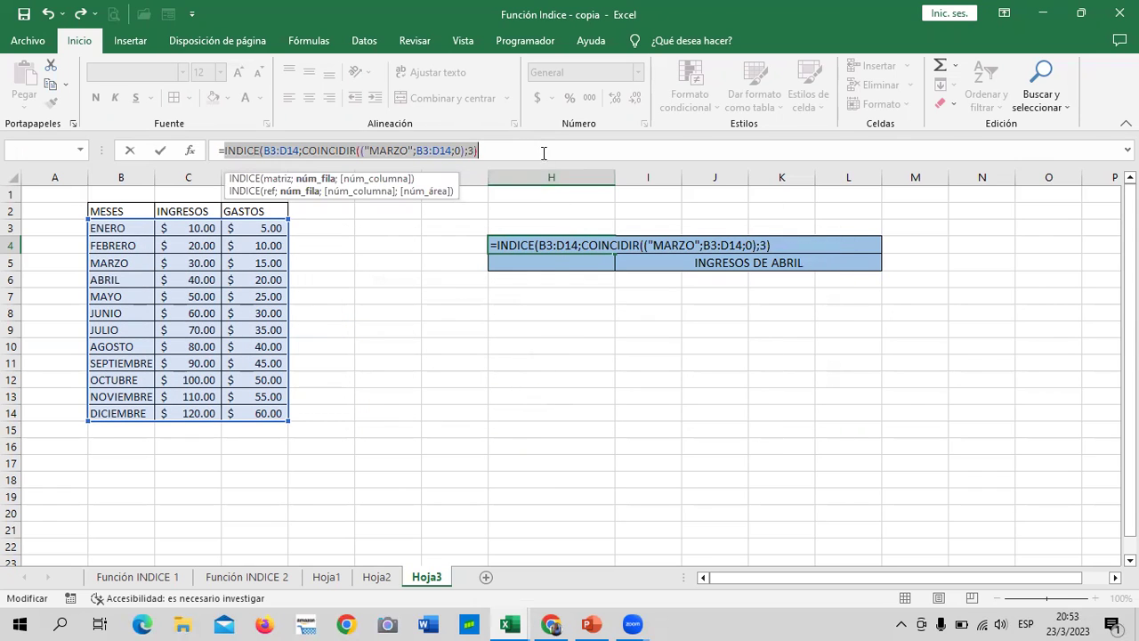
pyautogui.click(544, 151)
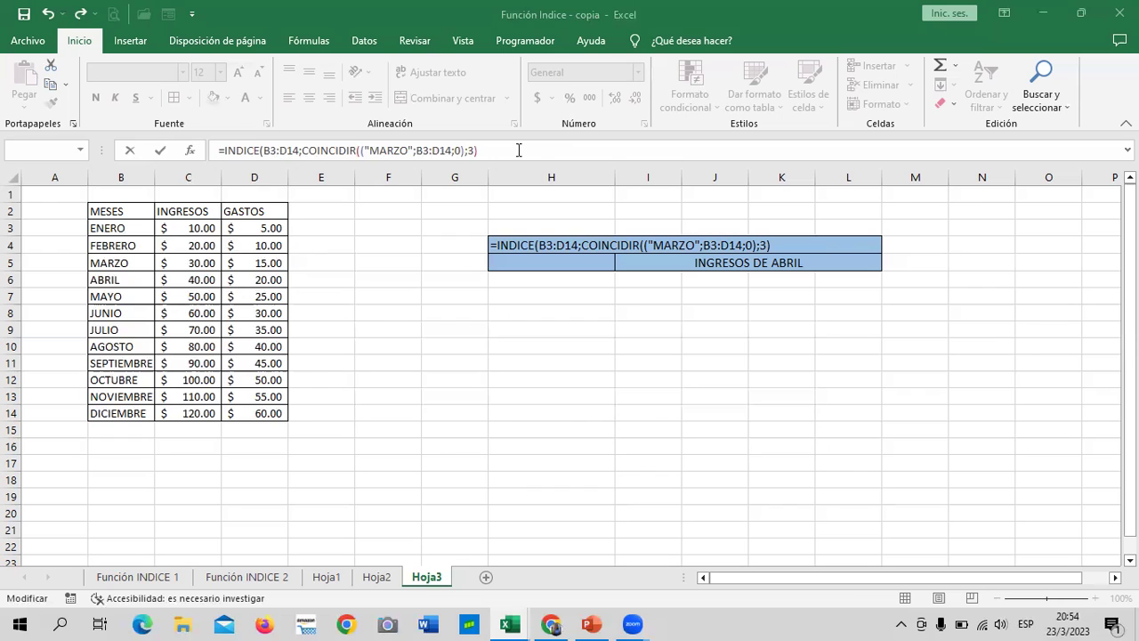
pyautogui.click(513, 151)
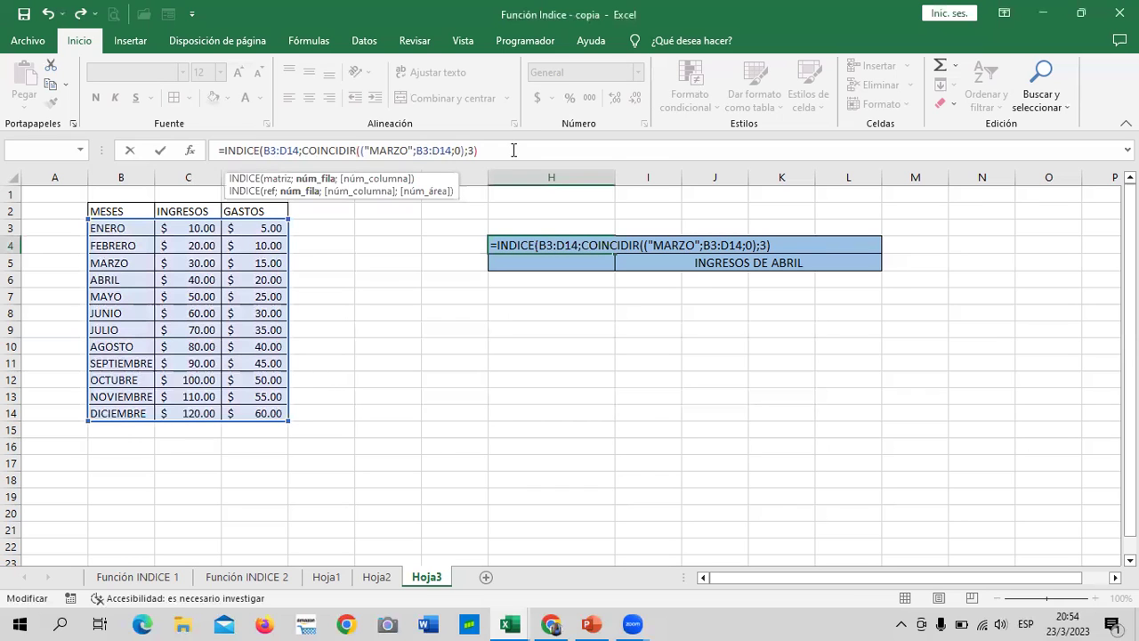
pyautogui.click(363, 151)
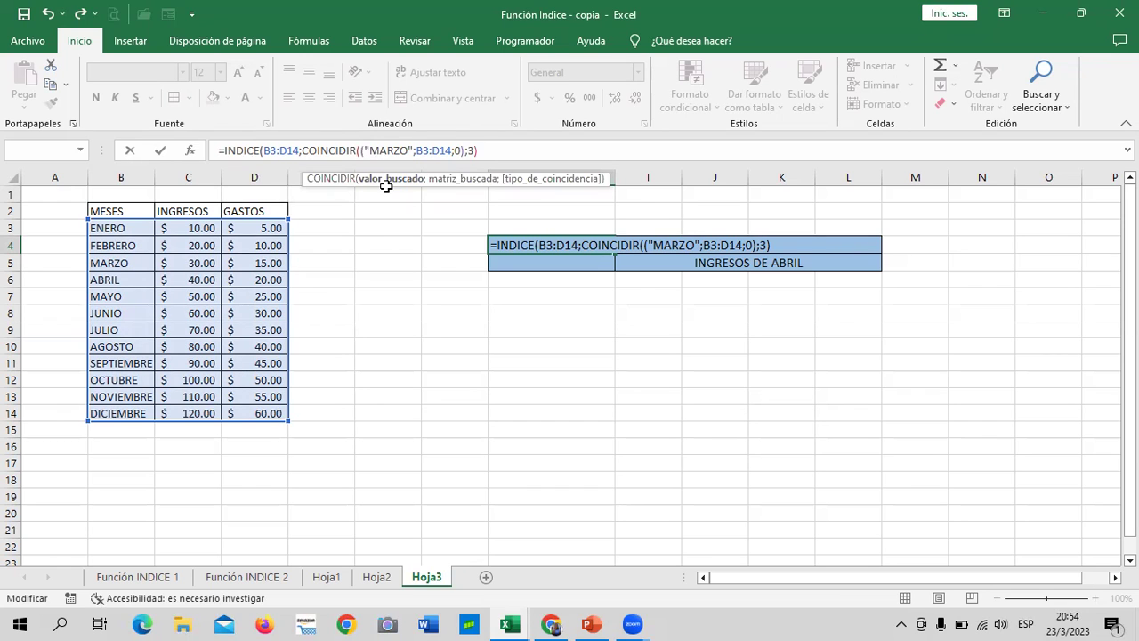
pyautogui.press('BackSpace')
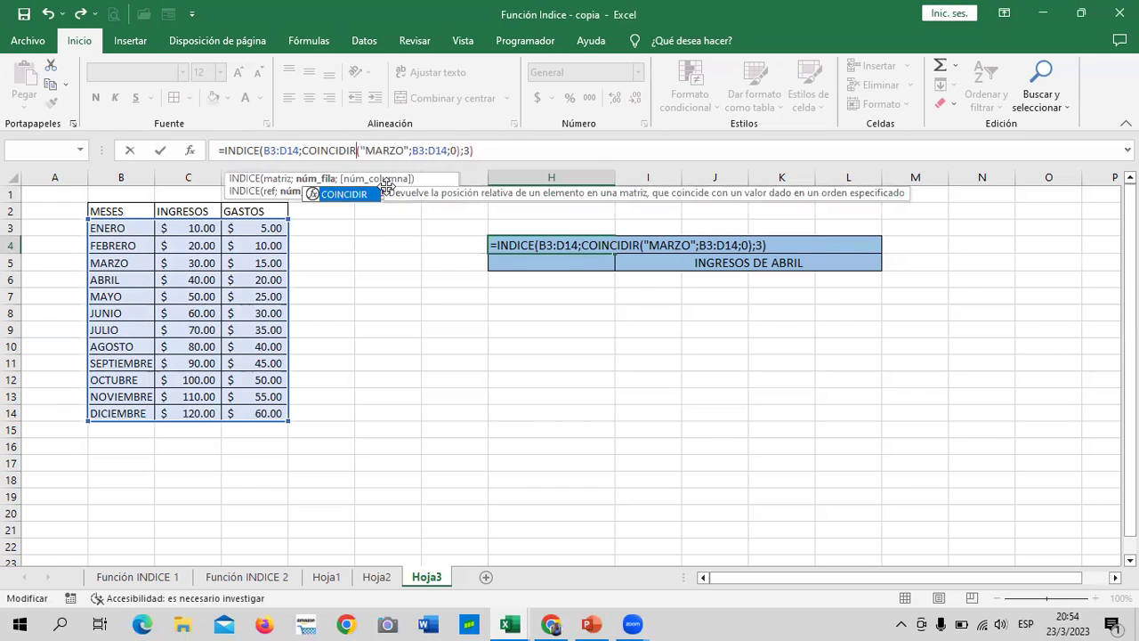
pyautogui.press('Return')
pyautogui.click(785, 246)
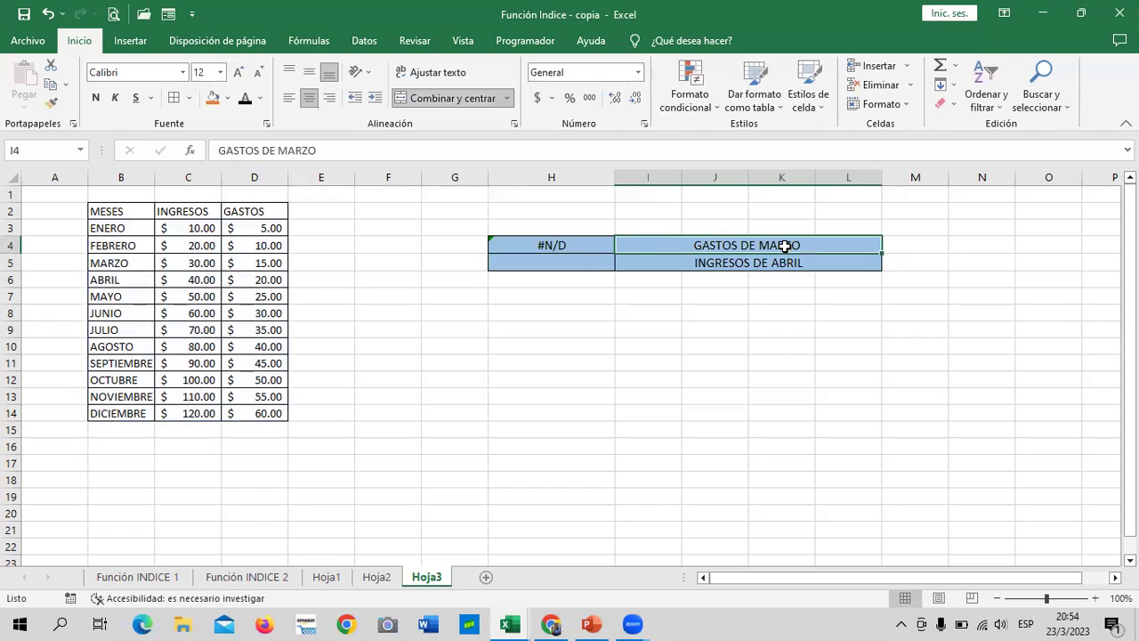
pyautogui.click(577, 243)
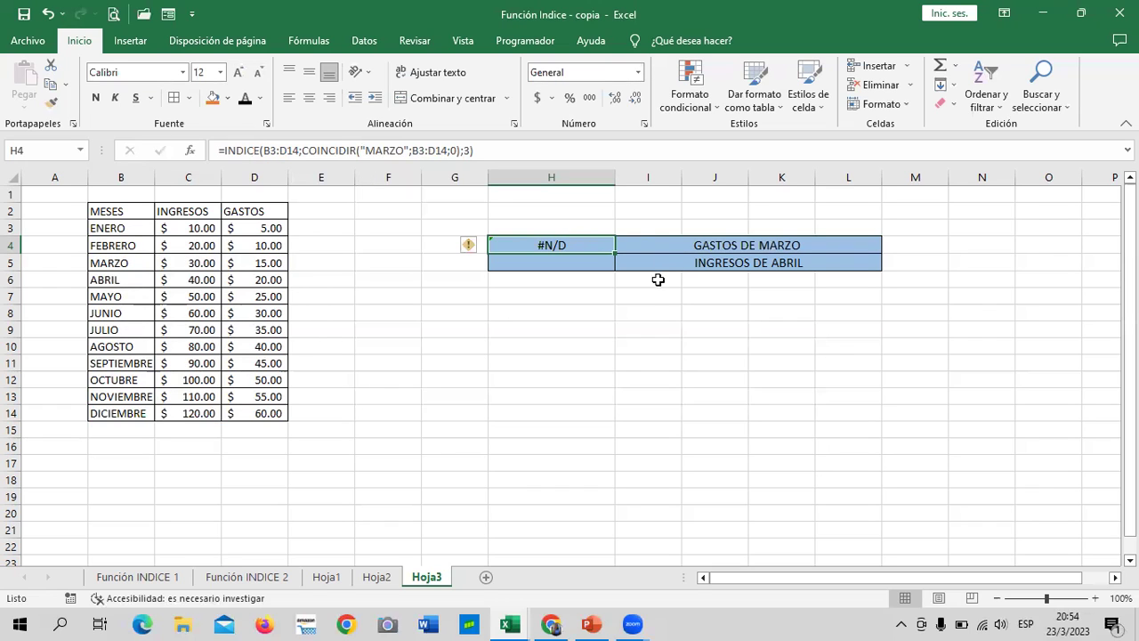
pyautogui.click(563, 149)
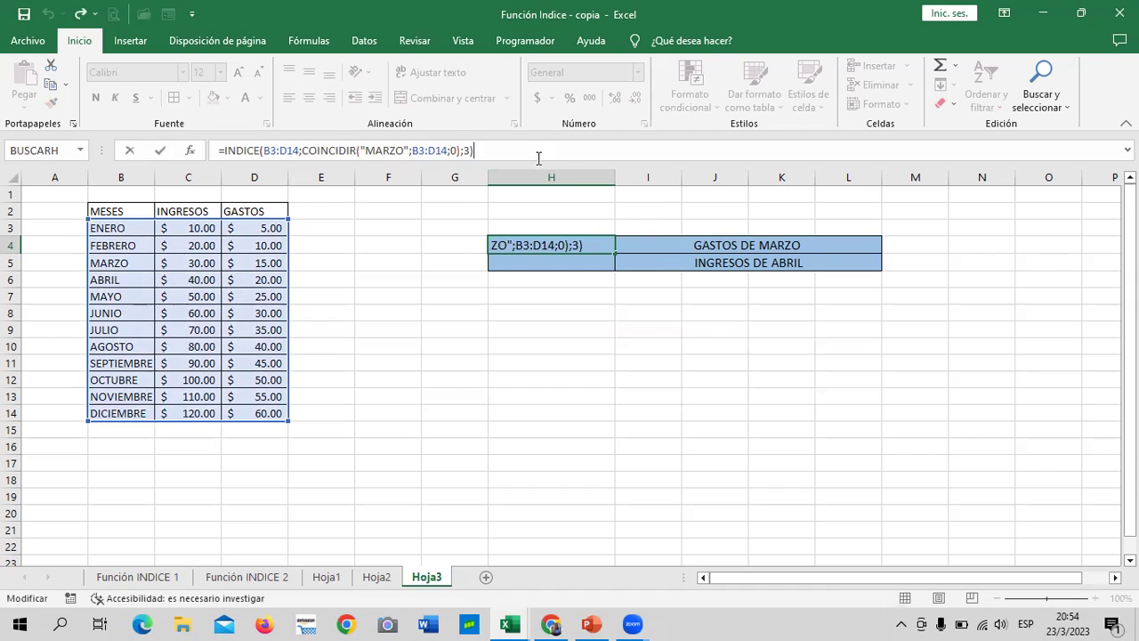
pyautogui.press('BackSpace')
pyautogui.press('BackSpace')
pyautogui.press('BackSpace')
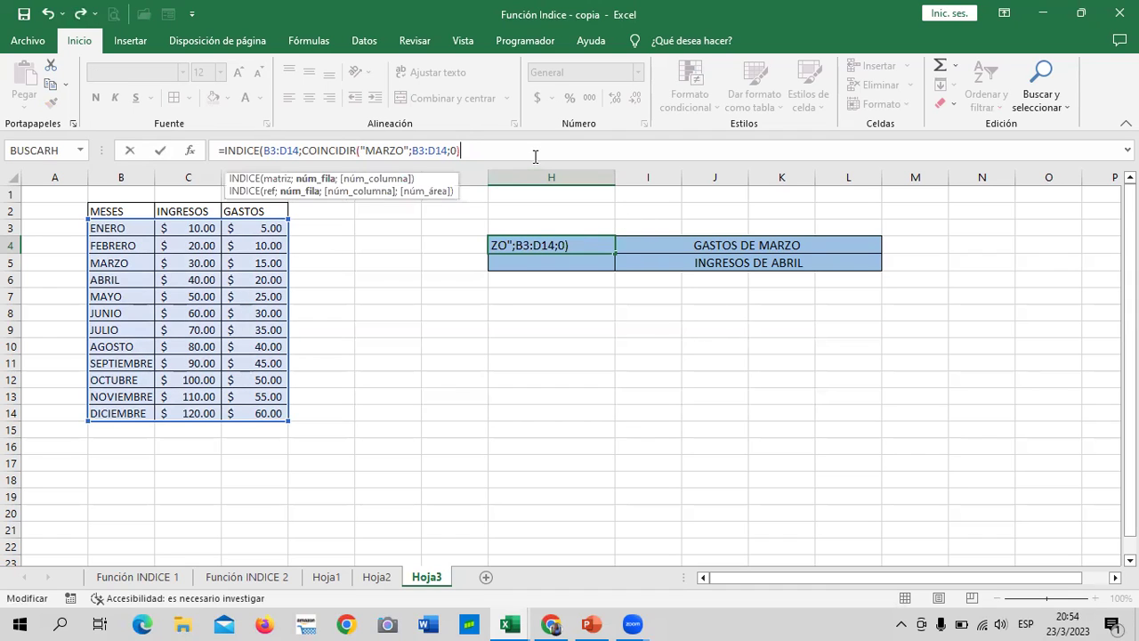
pyautogui.press('BackSpace')
pyautogui.press('BackSpace')
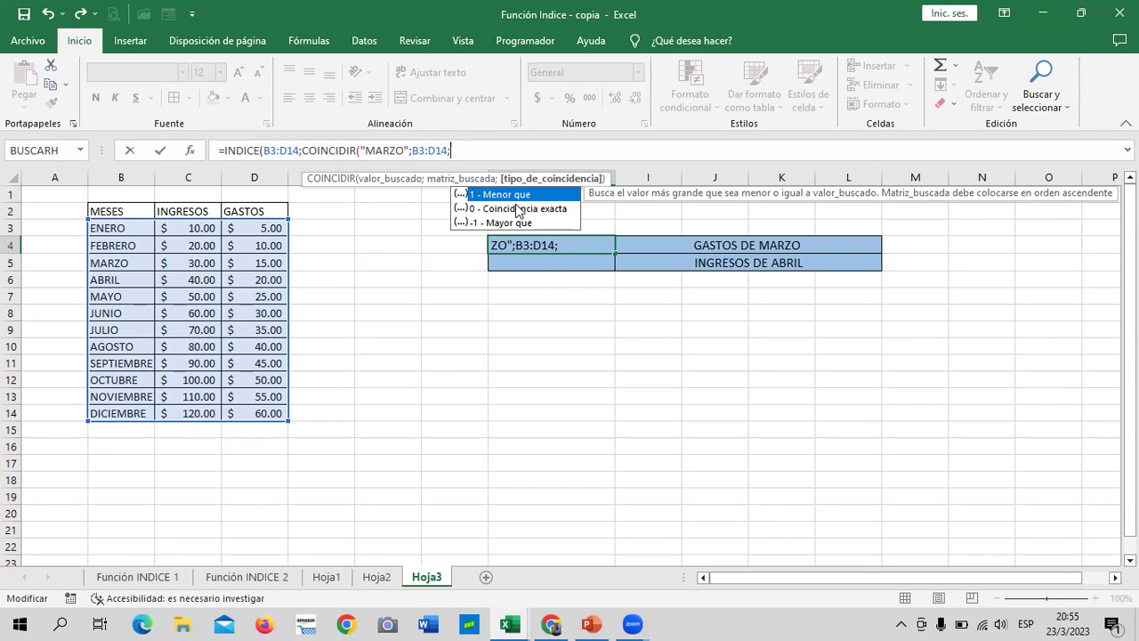
pyautogui.doubleClick(518, 208)
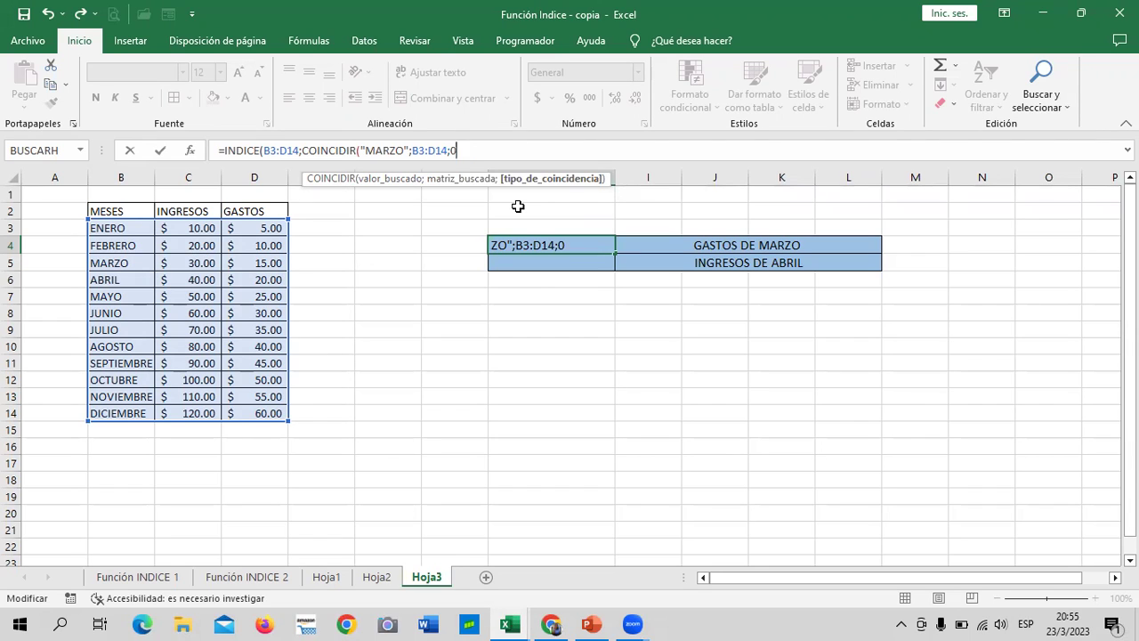
pyautogui.write(');')
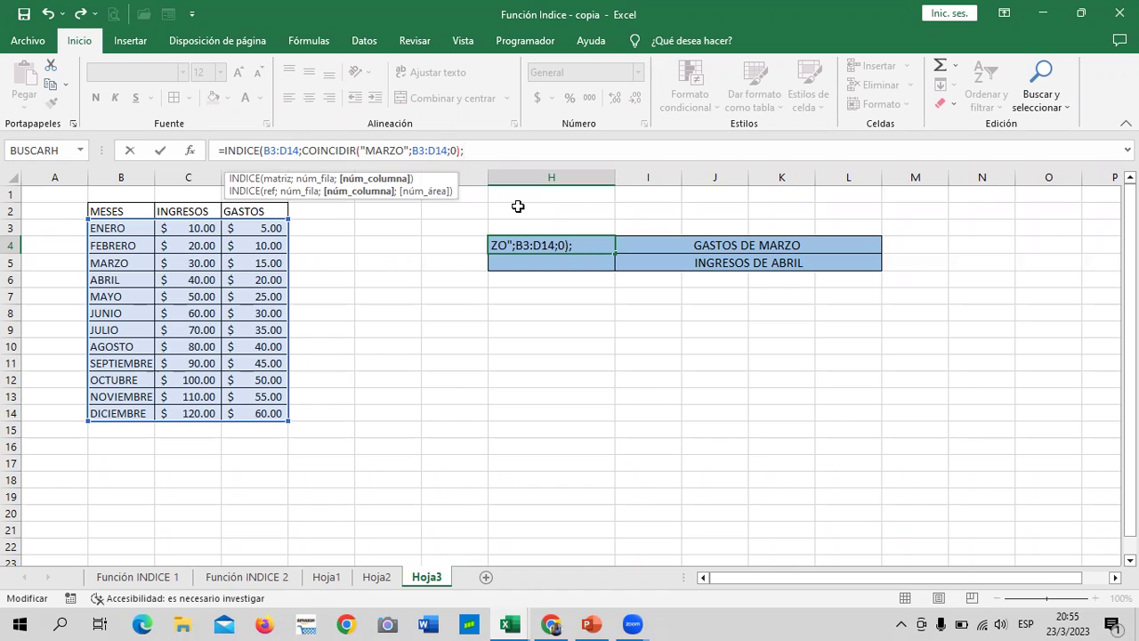
pyautogui.write('3')
pyautogui.press('Return')
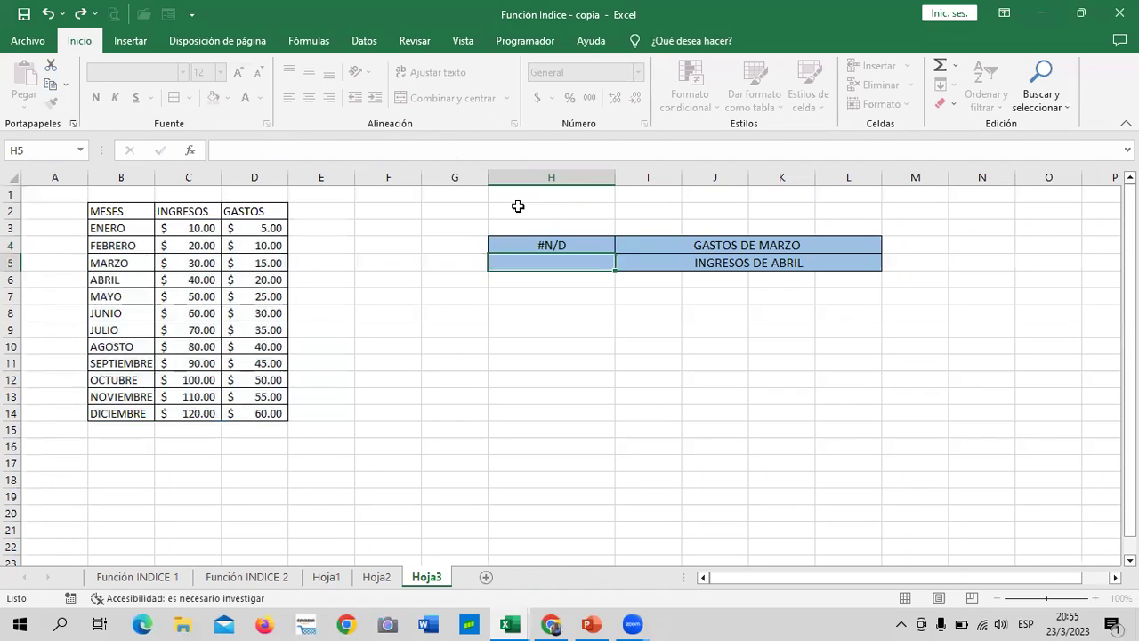
# - Change H4's column argument from 3 to 2
pyautogui.click(575, 243)
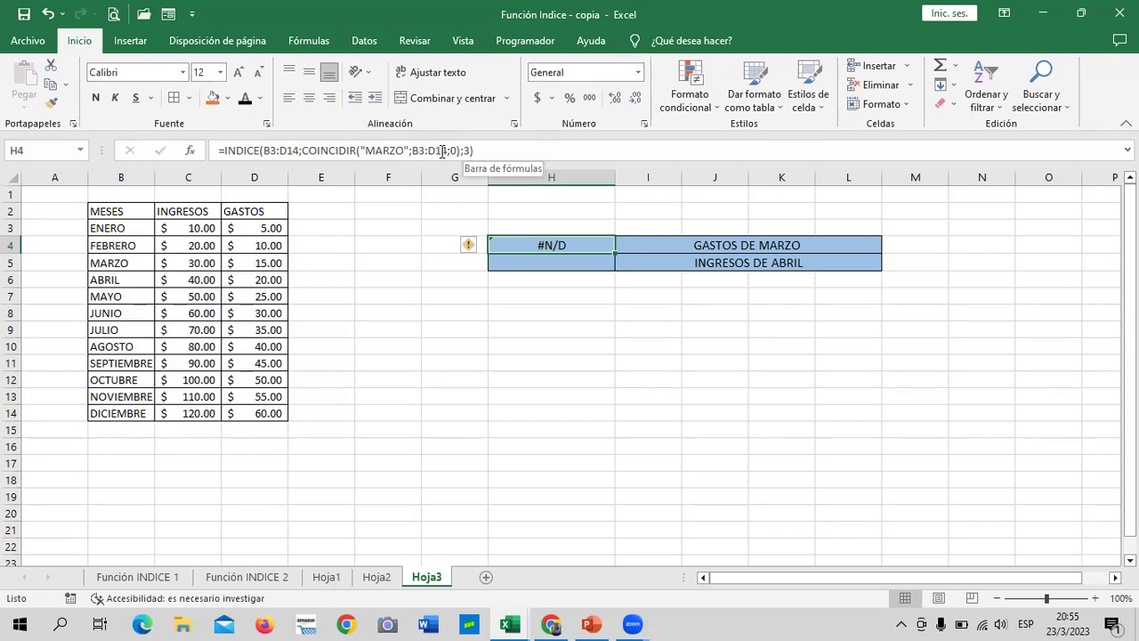
pyautogui.click(492, 149)
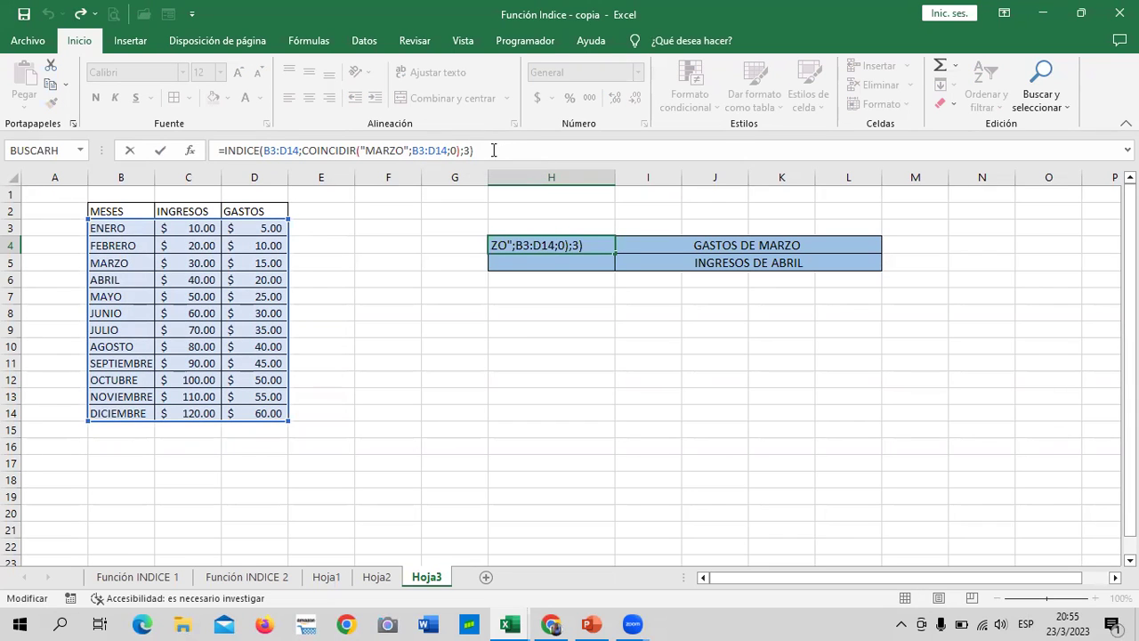
pyautogui.press('Return')
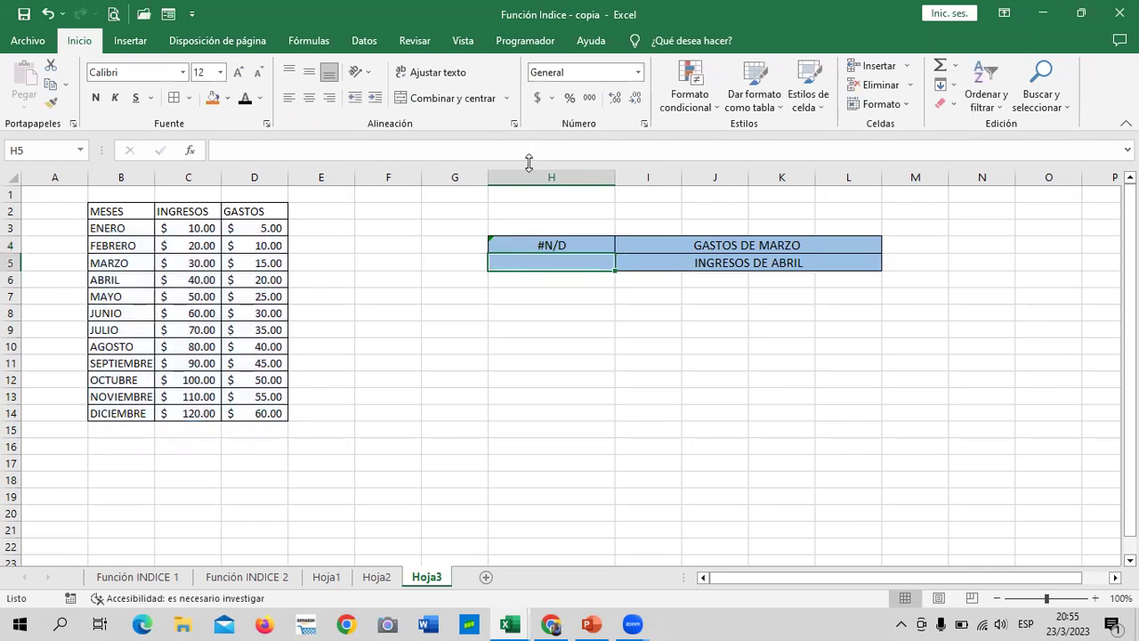
pyautogui.click(543, 247)
pyautogui.press('F2')
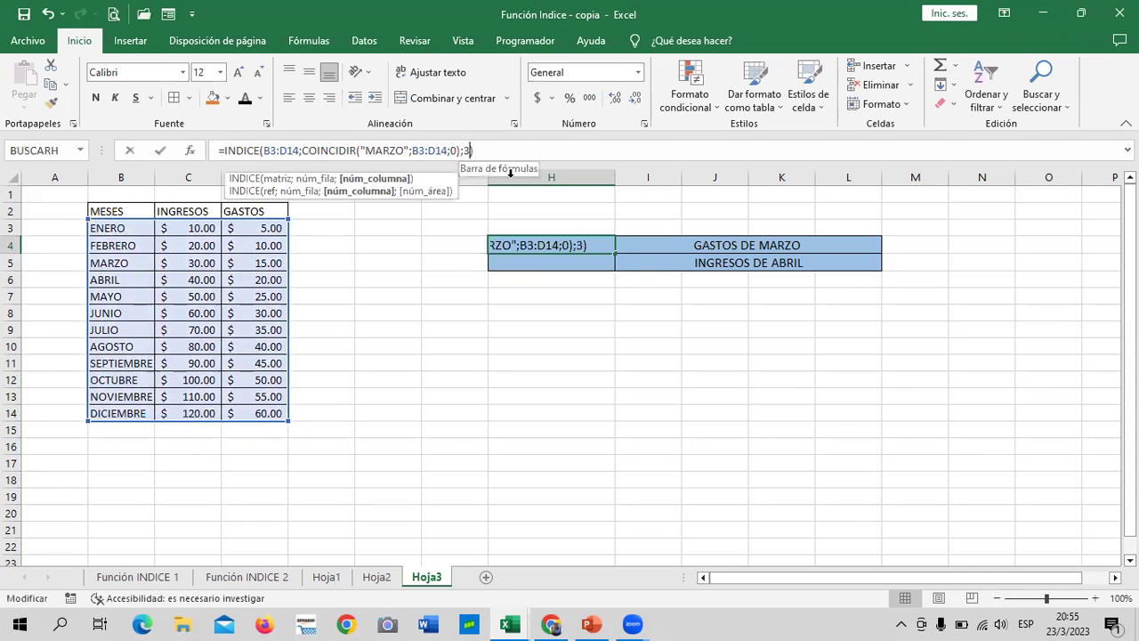
pyautogui.press('BackSpace')
pyautogui.press('BackSpace')
pyautogui.write('2)')
pyautogui.press('Return')
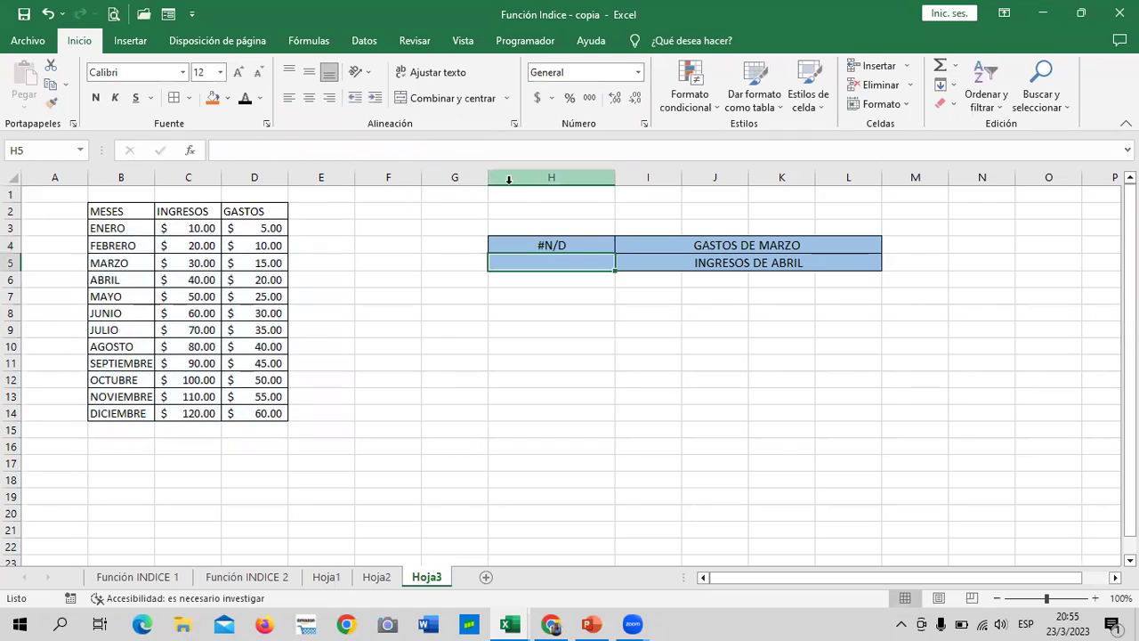
# - Delete the B3:D14 lookup range inside H4's COINCIDIR
pyautogui.click(595, 245)
pyautogui.press('Right')
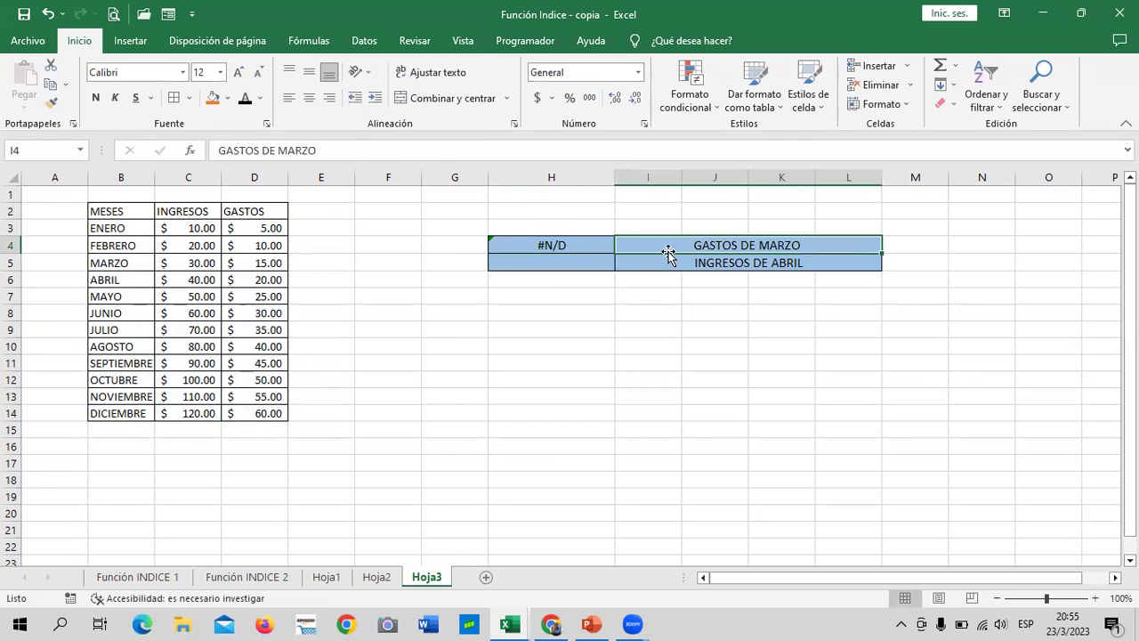
pyautogui.click(593, 248)
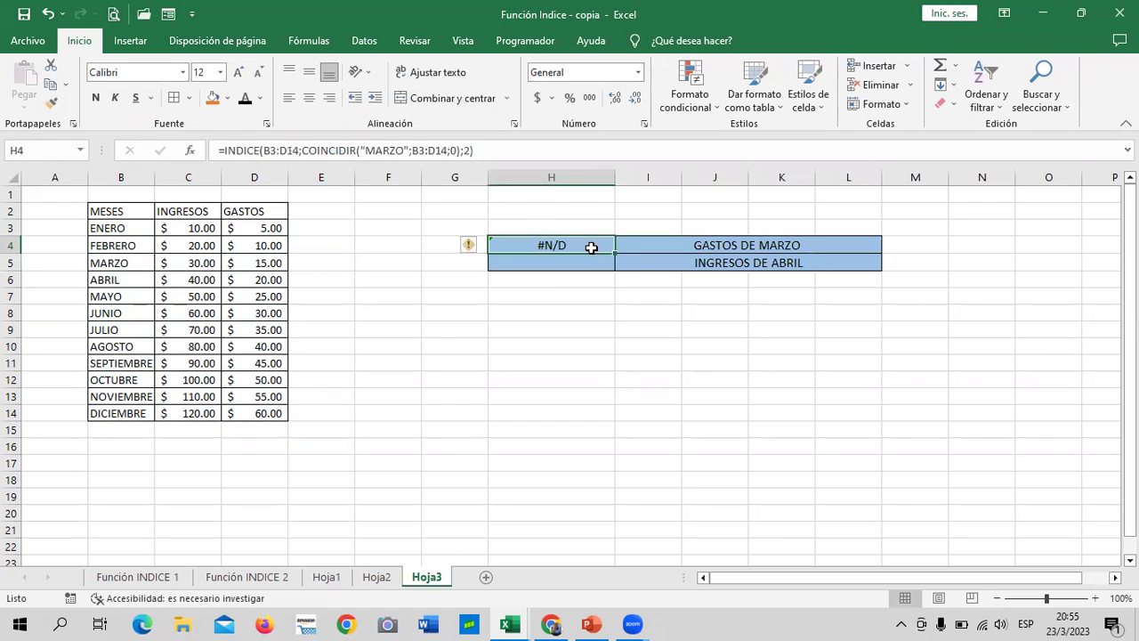
pyautogui.click(581, 155)
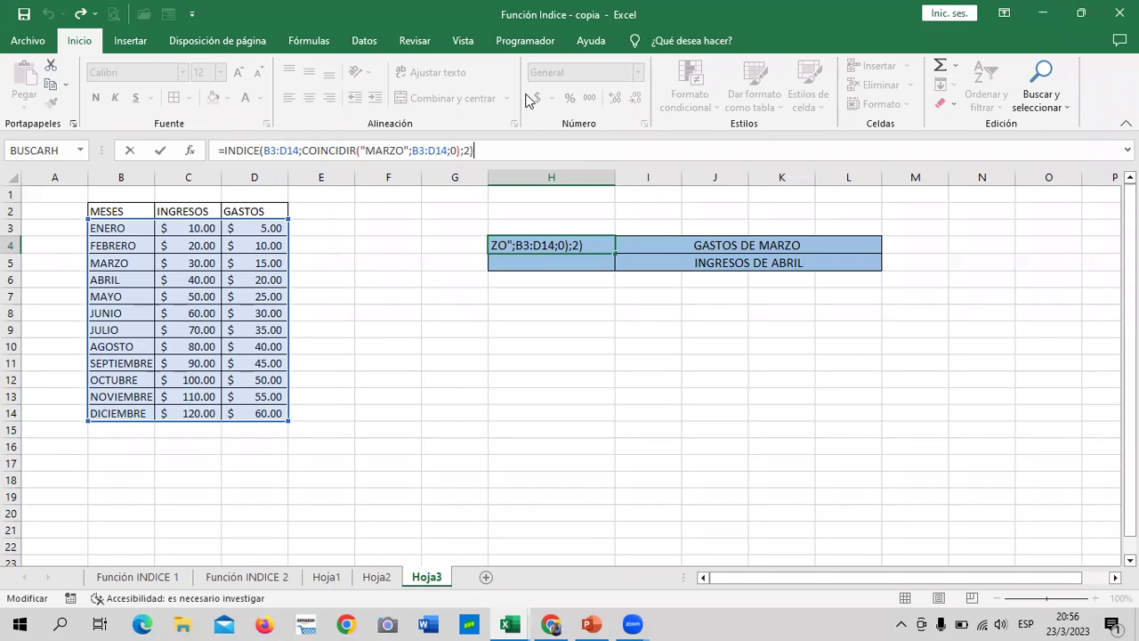
pyautogui.click(424, 150)
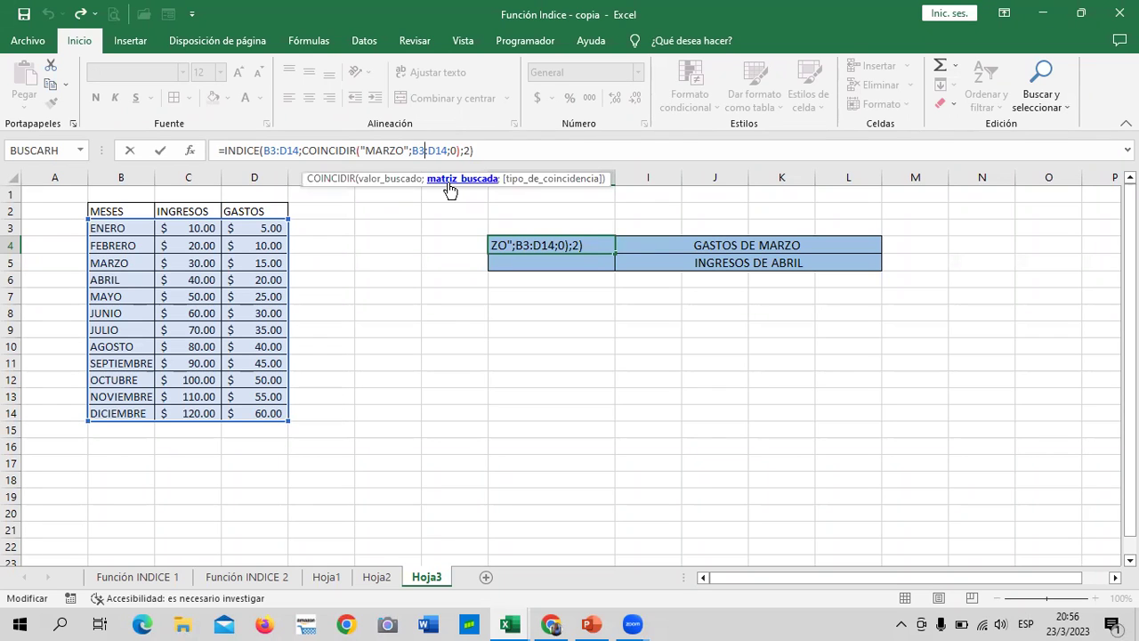
pyautogui.press('Right')
pyautogui.press('Right')
pyautogui.press('Right')
pyautogui.press('Right')
pyautogui.press('BackSpace')
pyautogui.press('BackSpace')
pyautogui.press('BackSpace')
pyautogui.press('BackSpace')
pyautogui.press('BackSpace')
pyautogui.press('BackSpace')
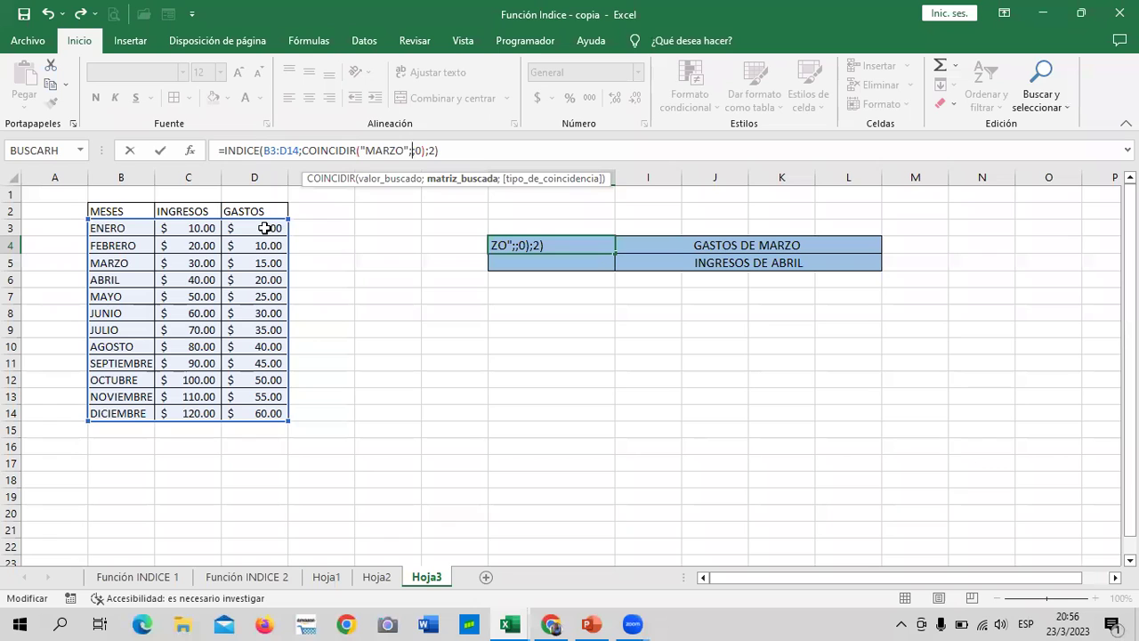
# - Set COINCIDIR's lookup range, first D3:D14 then the months B3:B14, so H4 returns a value
pyautogui.click(265, 227)
pyautogui.moveTo(265, 227); pyautogui.dragTo(261, 392)
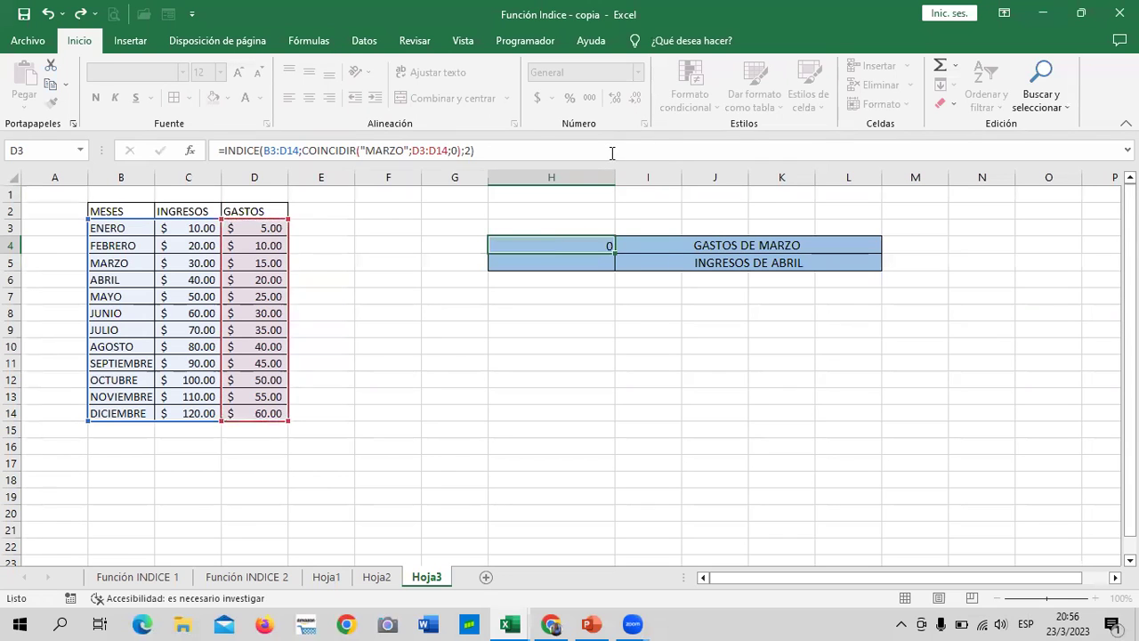
pyautogui.press('Return')
pyautogui.click(591, 243)
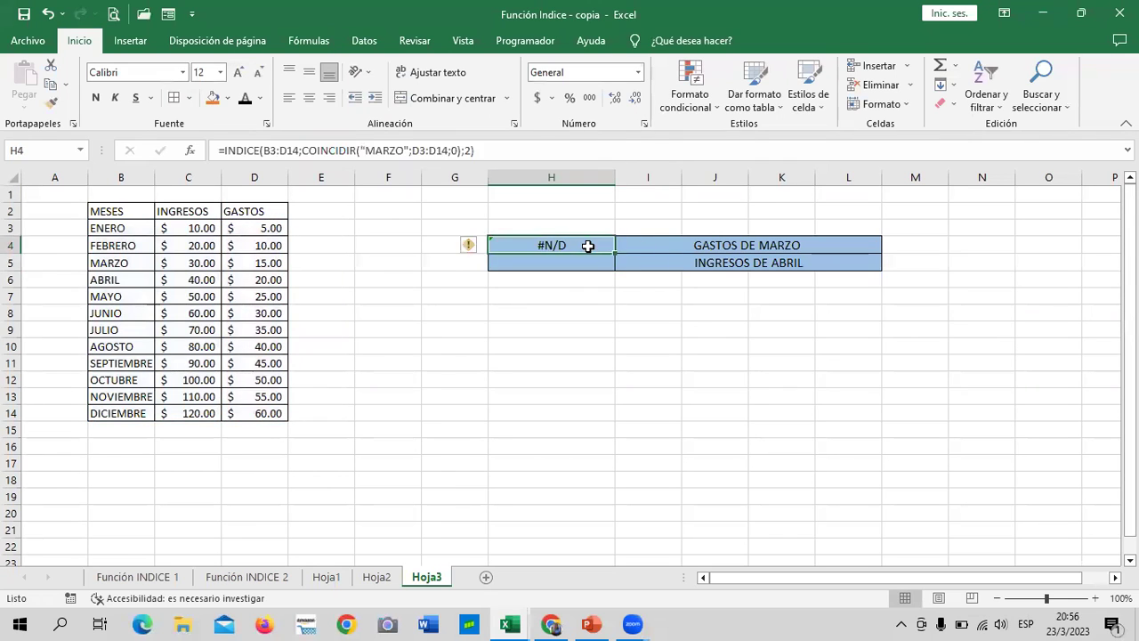
pyautogui.click(544, 150)
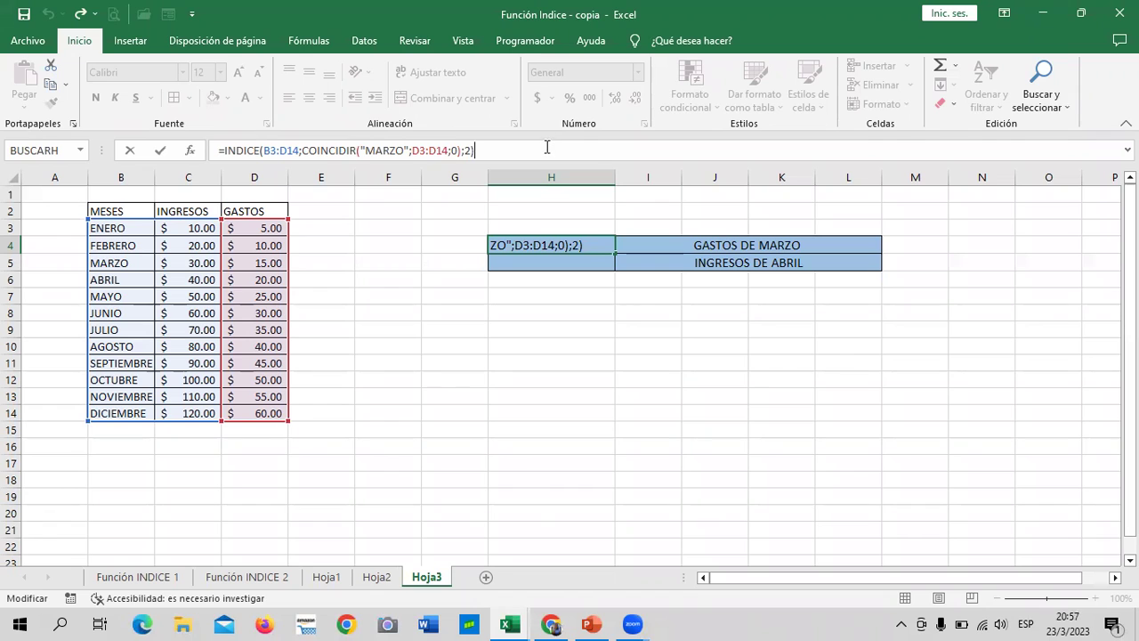
pyautogui.click(450, 151)
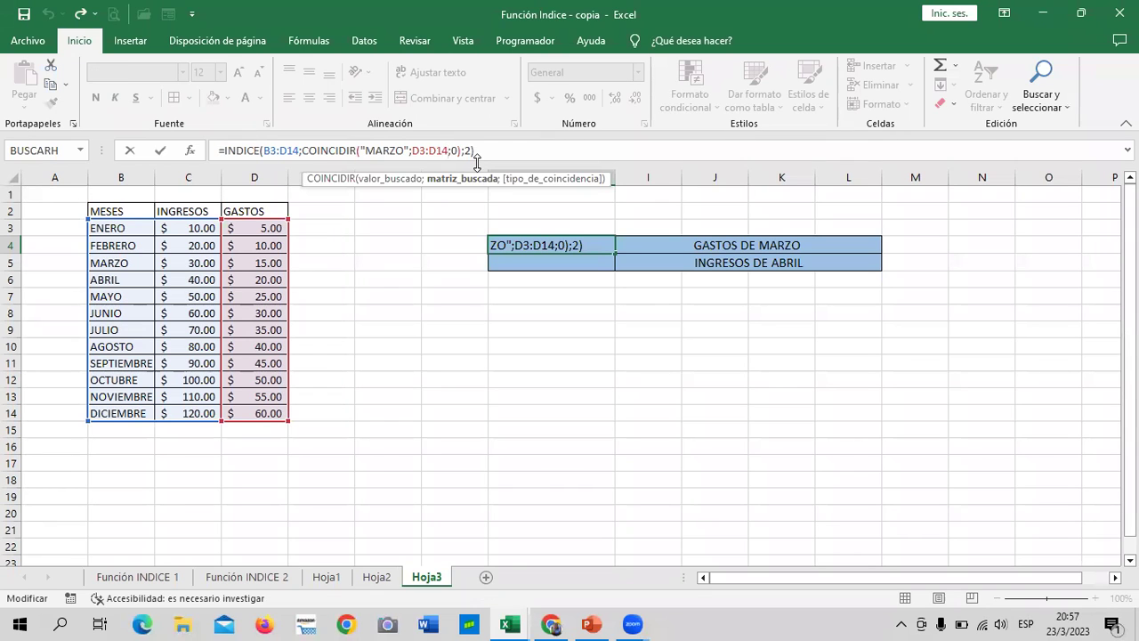
pyautogui.press('BackSpace')
pyautogui.press('BackSpace')
pyautogui.press('BackSpace')
pyautogui.press('BackSpace')
pyautogui.press('BackSpace')
pyautogui.press('BackSpace')
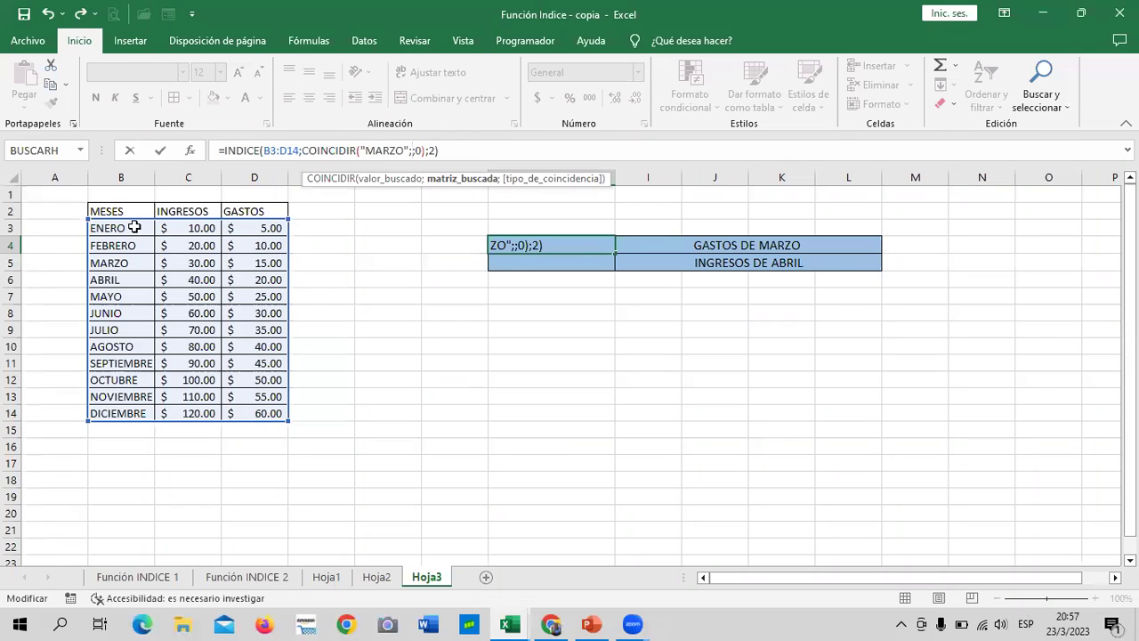
pyautogui.moveTo(130, 223)
pyautogui.mouseDown()
pyautogui.moveTo(129, 313)
pyautogui.moveTo(130, 229)
pyautogui.mouseUp()
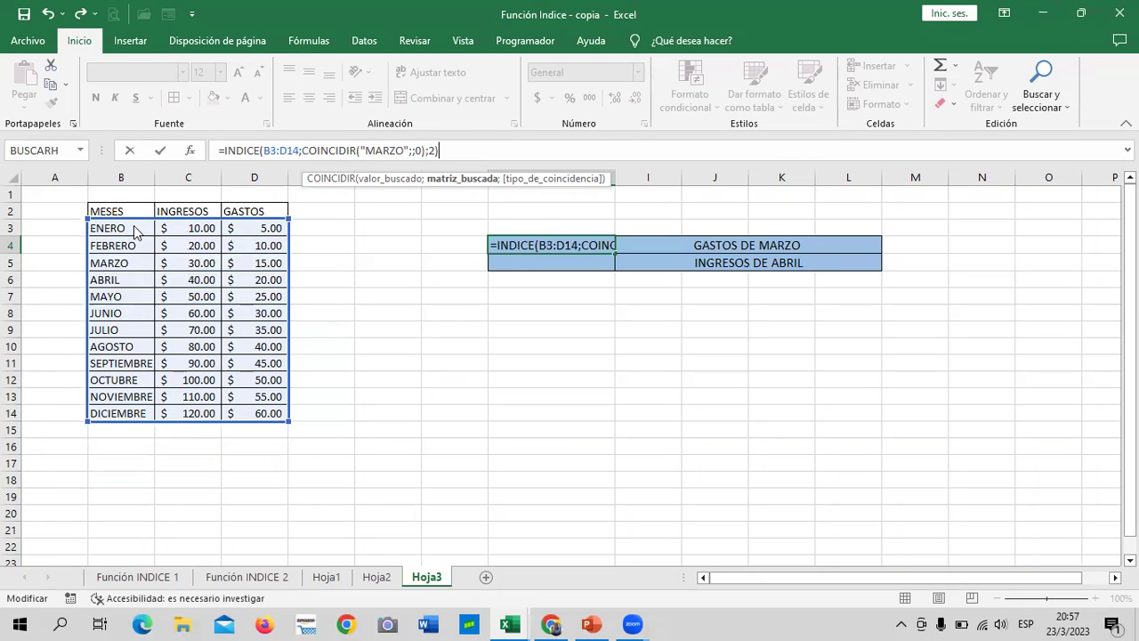
pyautogui.click(411, 151)
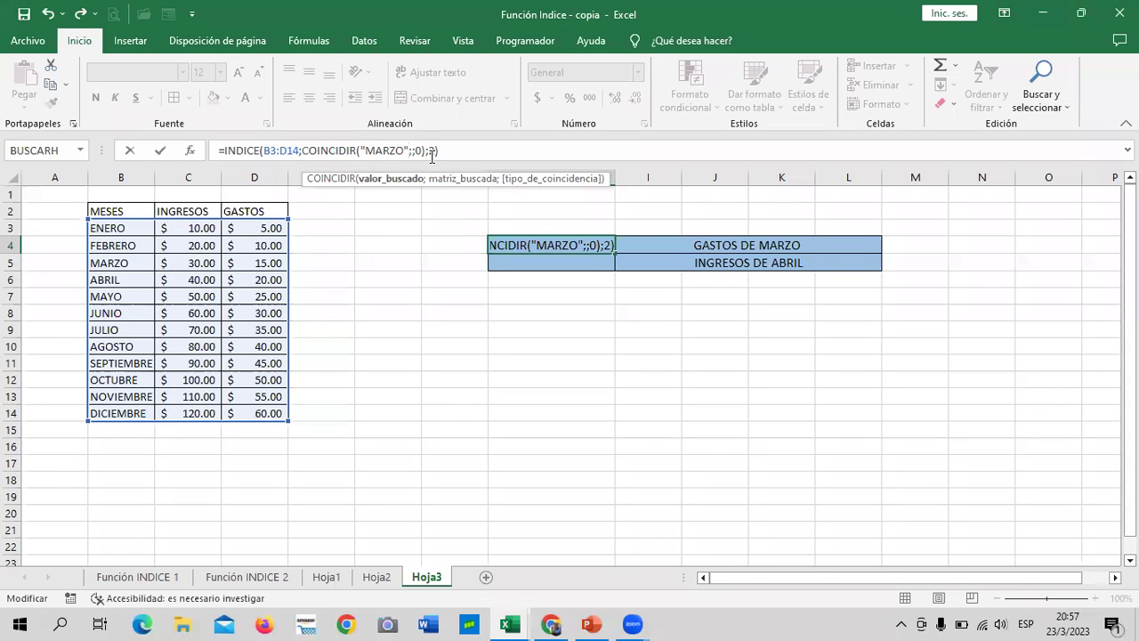
pyautogui.click(418, 151)
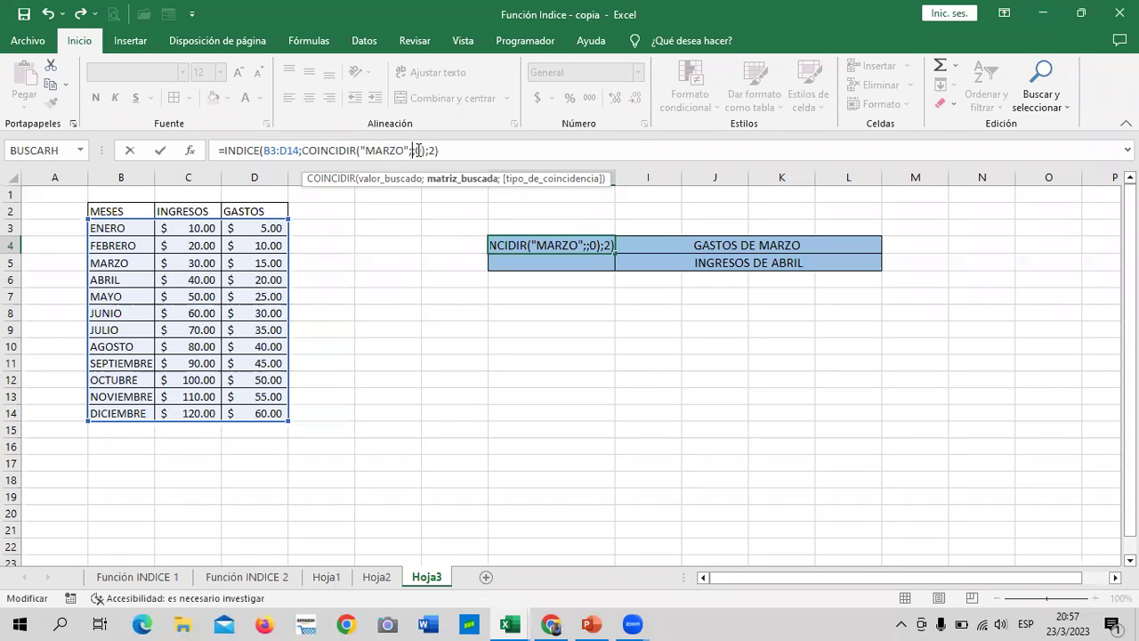
pyautogui.moveTo(149, 229); pyautogui.dragTo(129, 411)
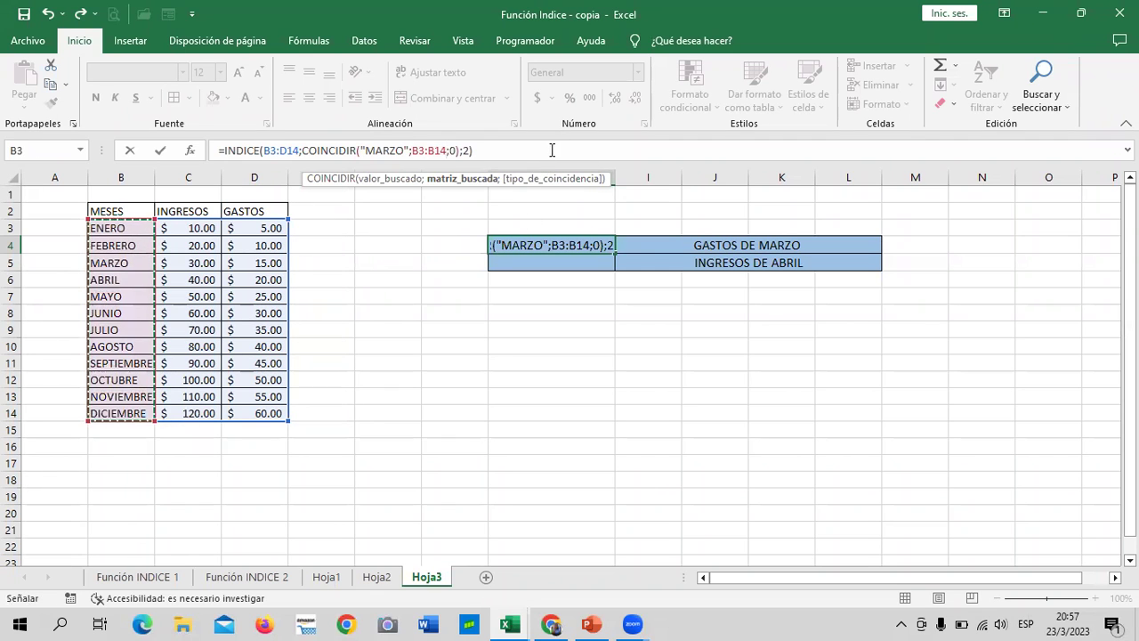
pyautogui.press('Return')
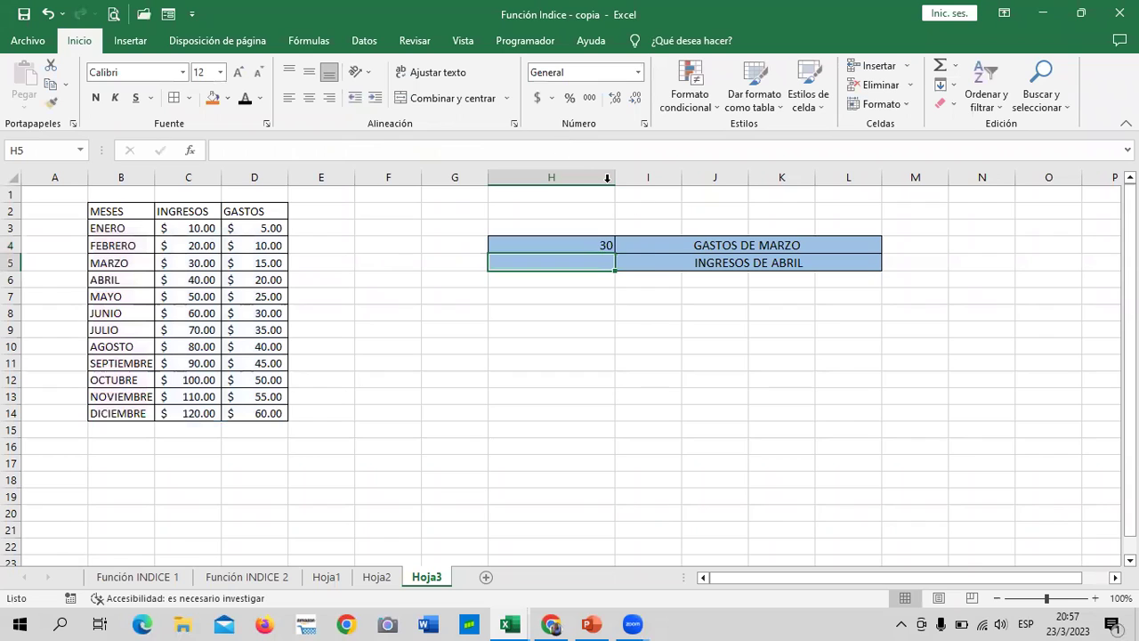
# - Apply Accounting format to H4, showing $ 30.00, and recheck its formula
pyautogui.click(599, 246)
pyautogui.click(537, 97)
pyautogui.click(582, 344)
pyautogui.click(593, 246)
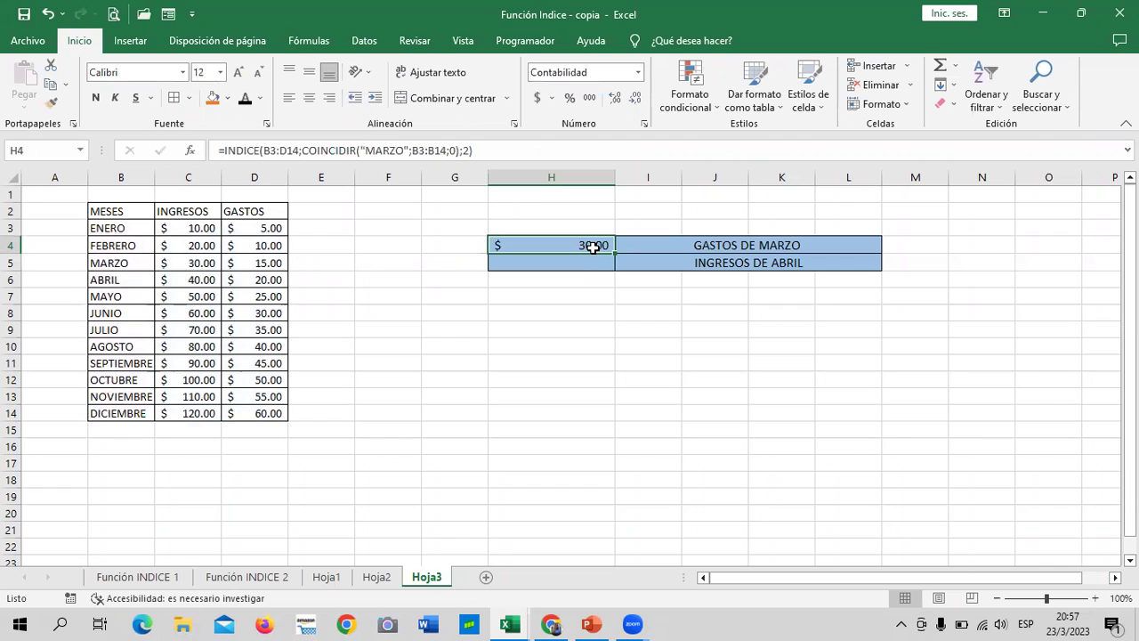
pyautogui.click(574, 147)
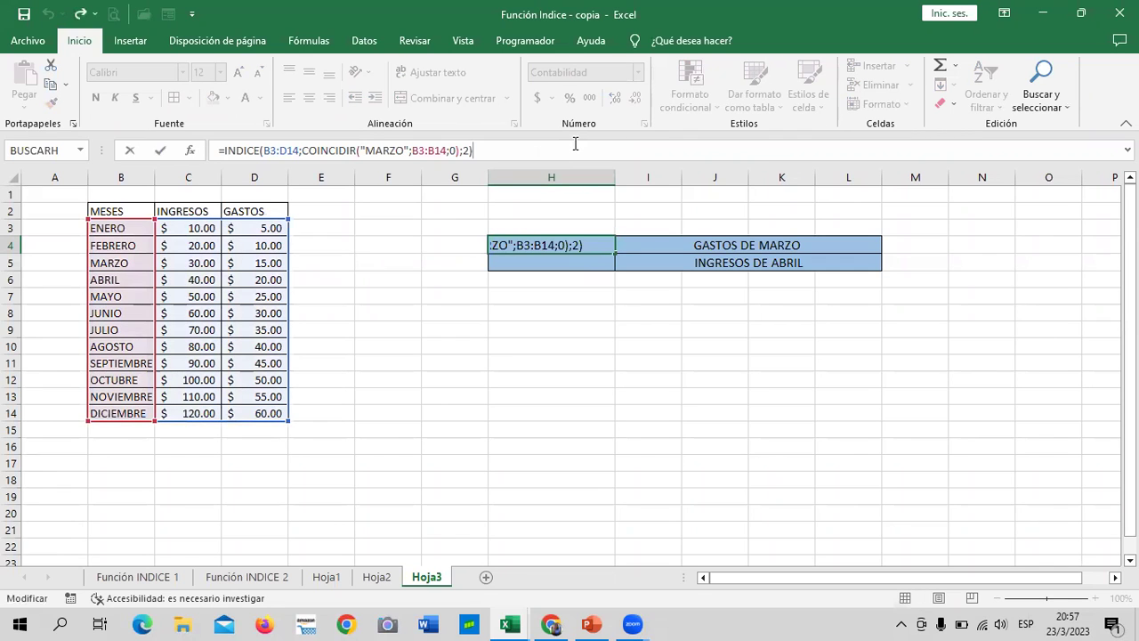
pyautogui.press('Return')
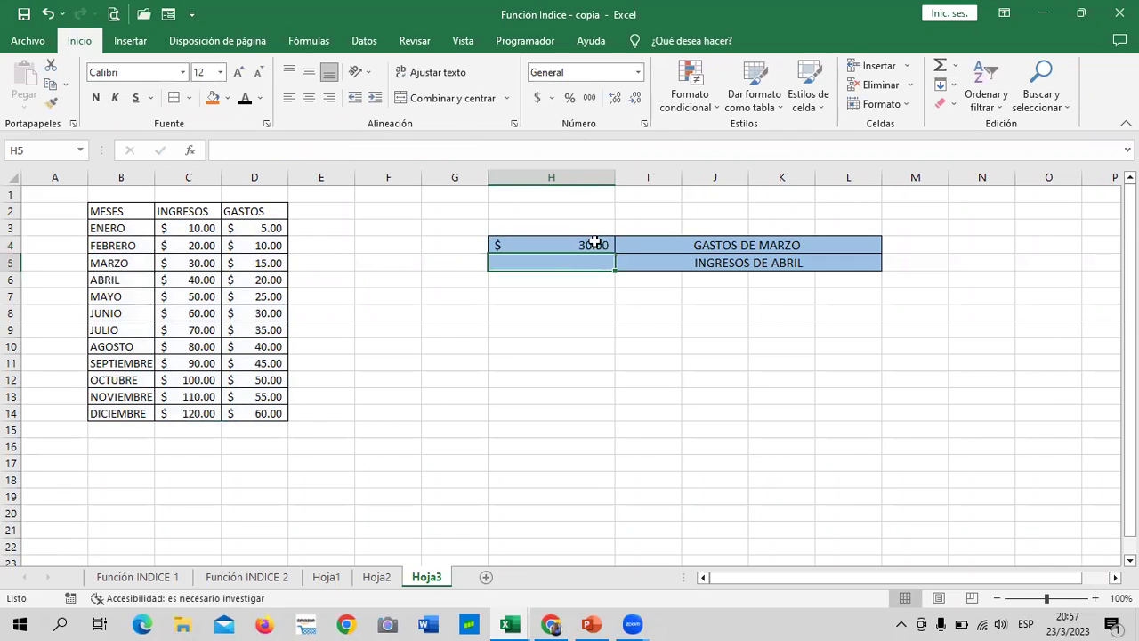
# - Review H4's formula against March's values in C5 and D5
pyautogui.click(590, 241)
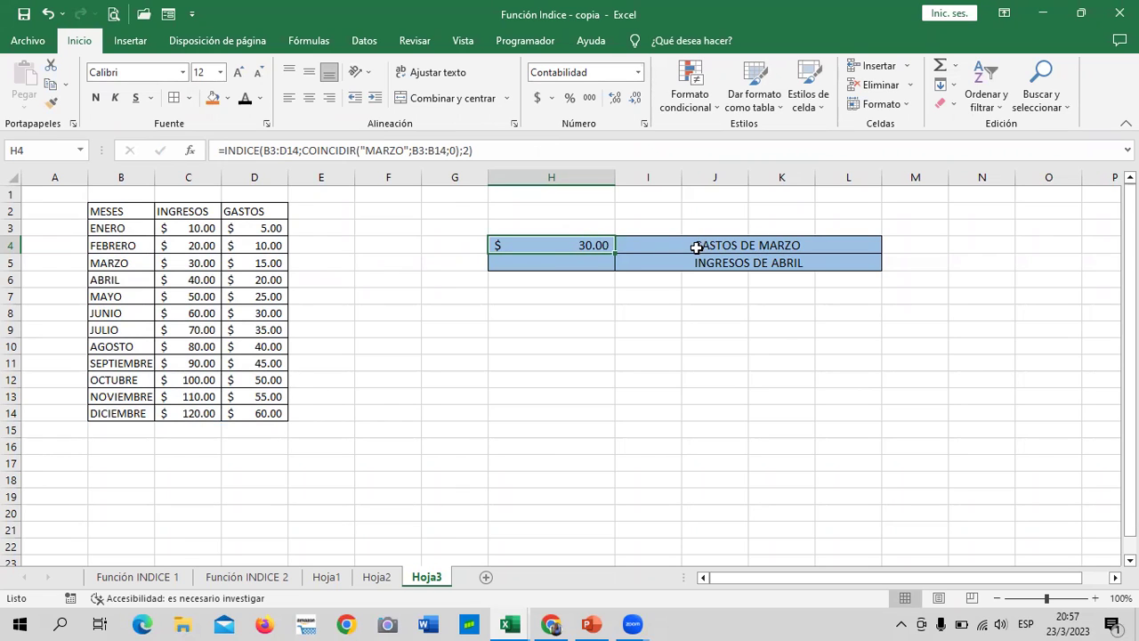
pyautogui.click(697, 247)
pyautogui.click(587, 242)
pyautogui.click(520, 151)
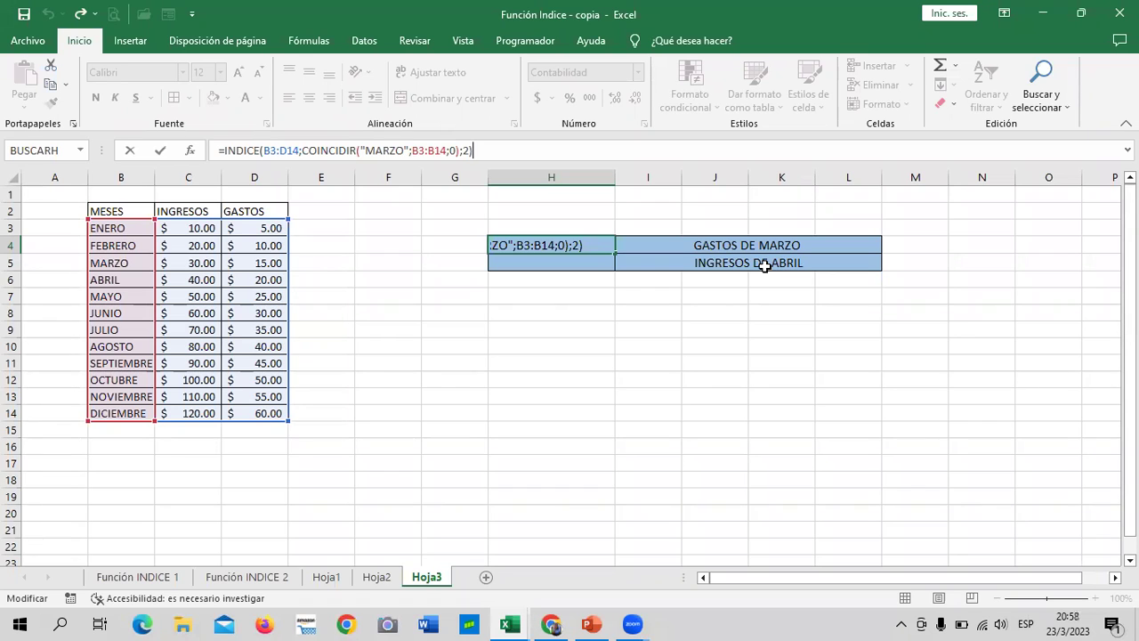
pyautogui.press('Return')
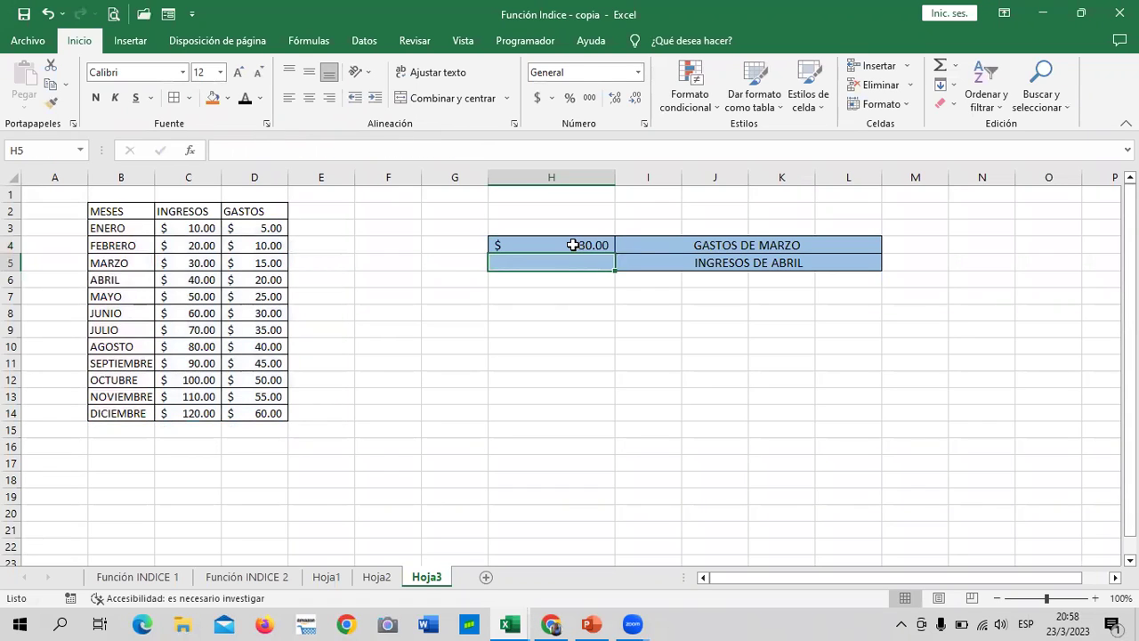
pyautogui.click(572, 244)
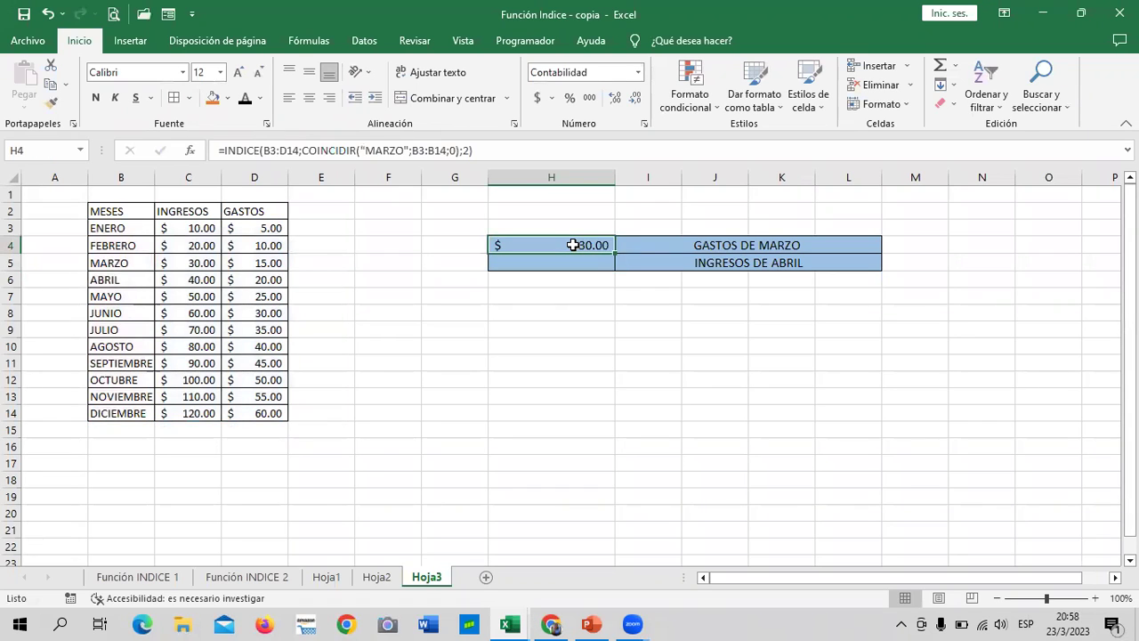
pyautogui.click(180, 264)
pyautogui.click(251, 264)
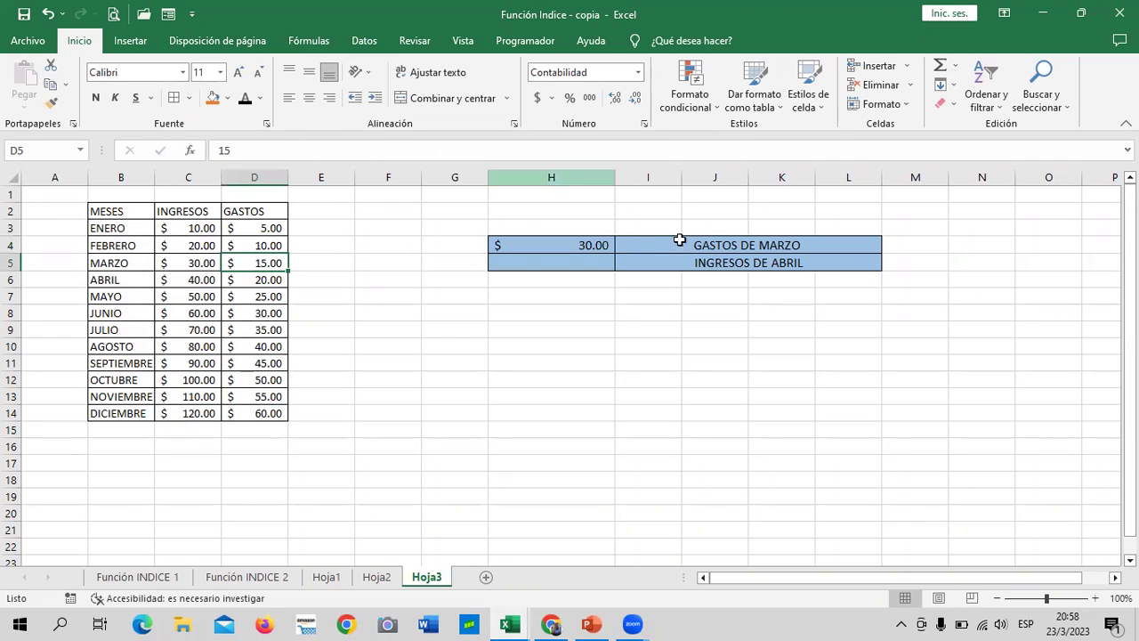
pyautogui.click(597, 244)
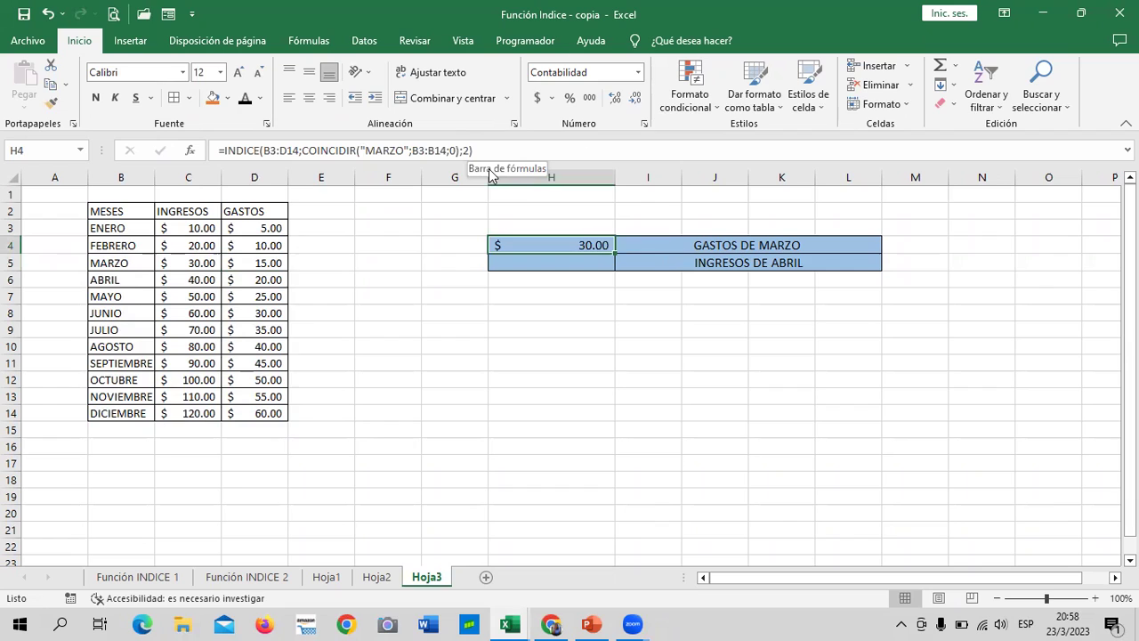
# - Change H4's column argument from 2 to 3, giving $ 15.00, then start a formula in H5
pyautogui.press('F2')
pyautogui.press('BackSpace')
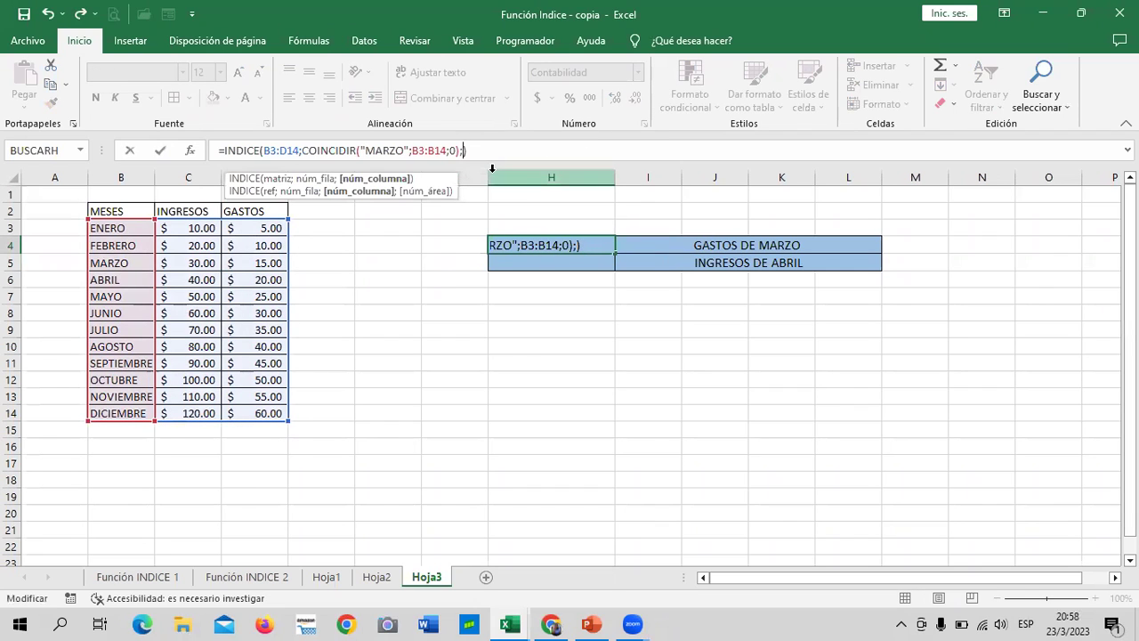
pyautogui.write('3')
pyautogui.press('Return')
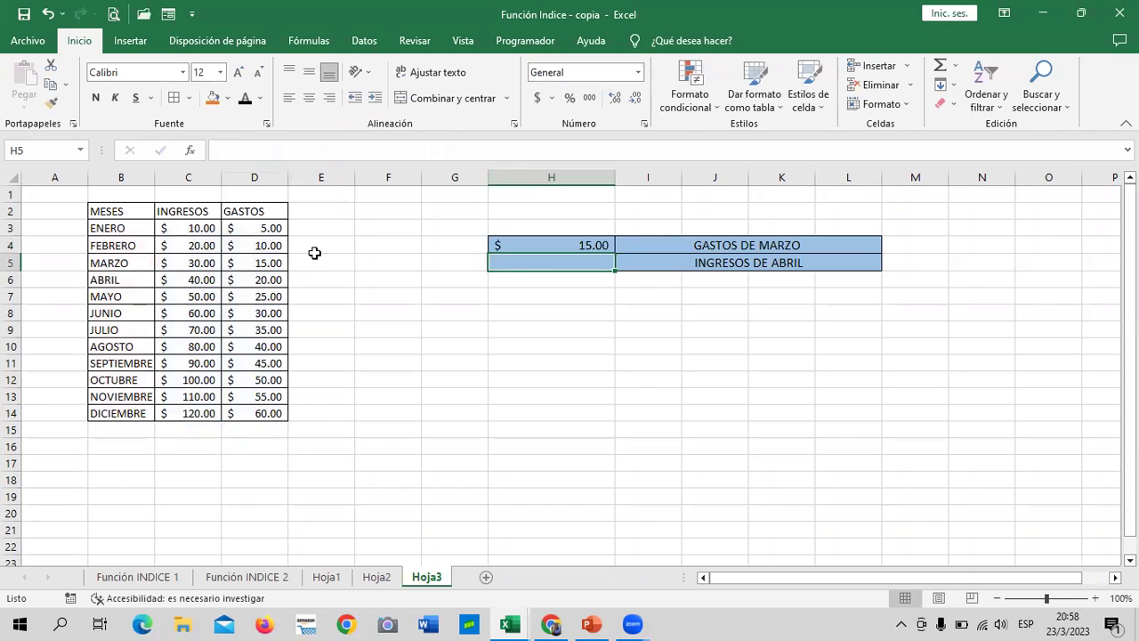
pyautogui.click(269, 259)
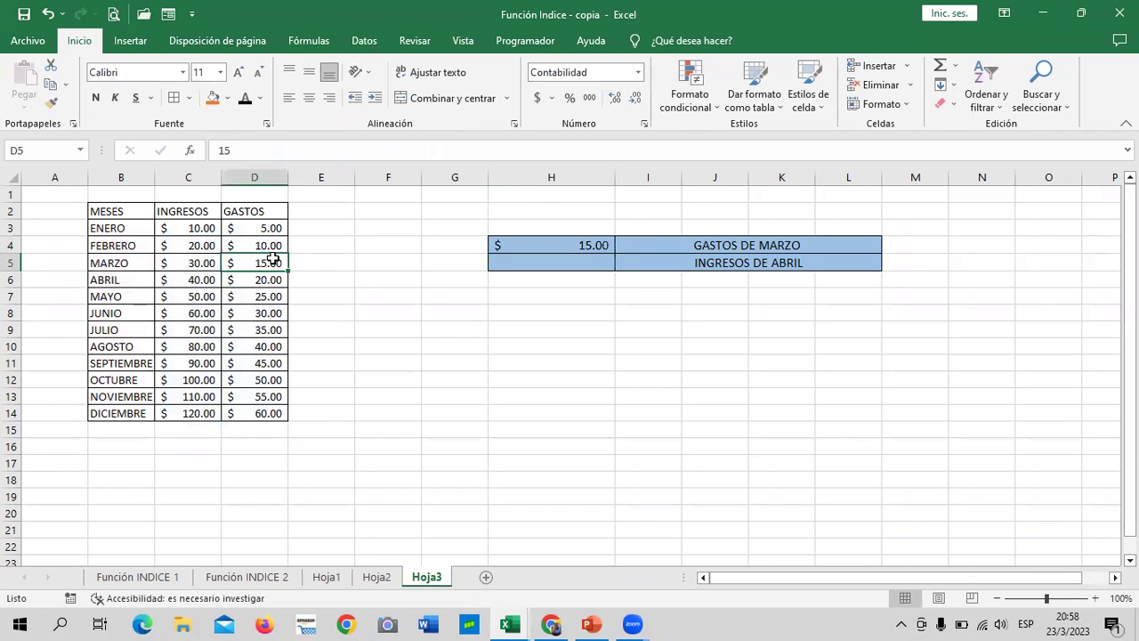
pyautogui.click(657, 347)
pyautogui.click(578, 264)
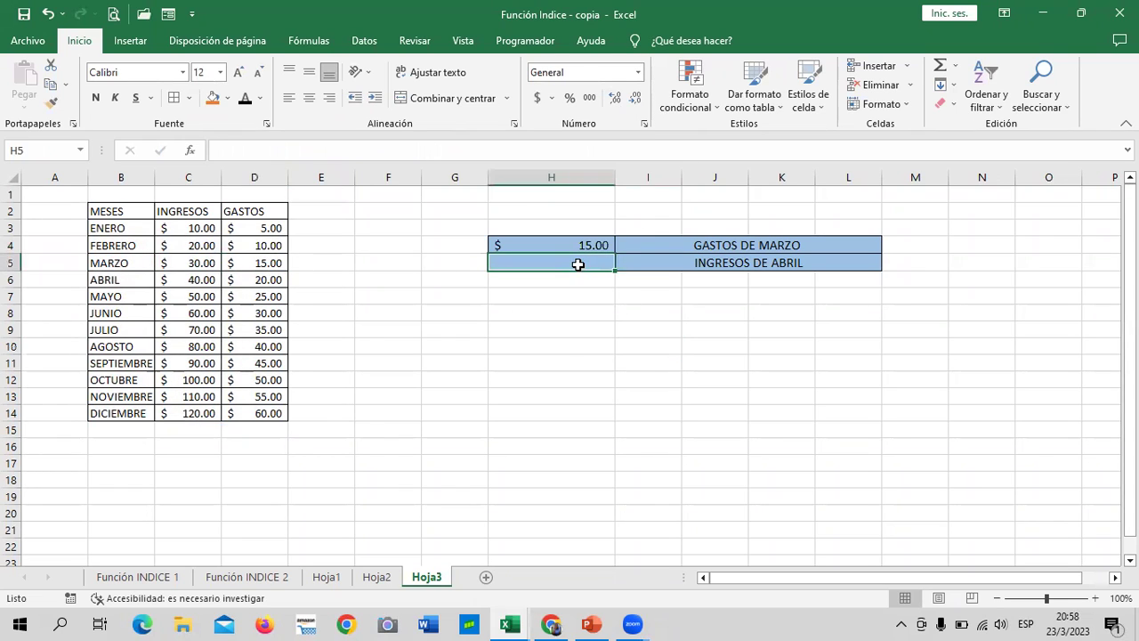
pyautogui.write('=')
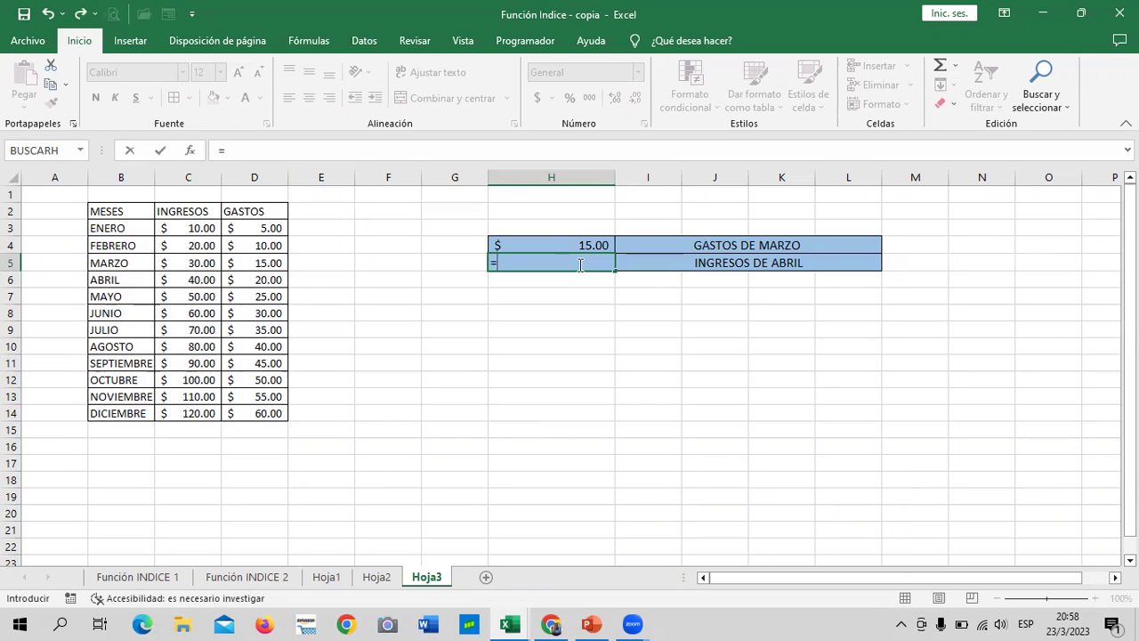
# - In H5, start the lookup formula =INDICE(B3:D14;COINCIDIR("ABRIL";B3:B14 for April's income
pyautogui.write('INDICE')
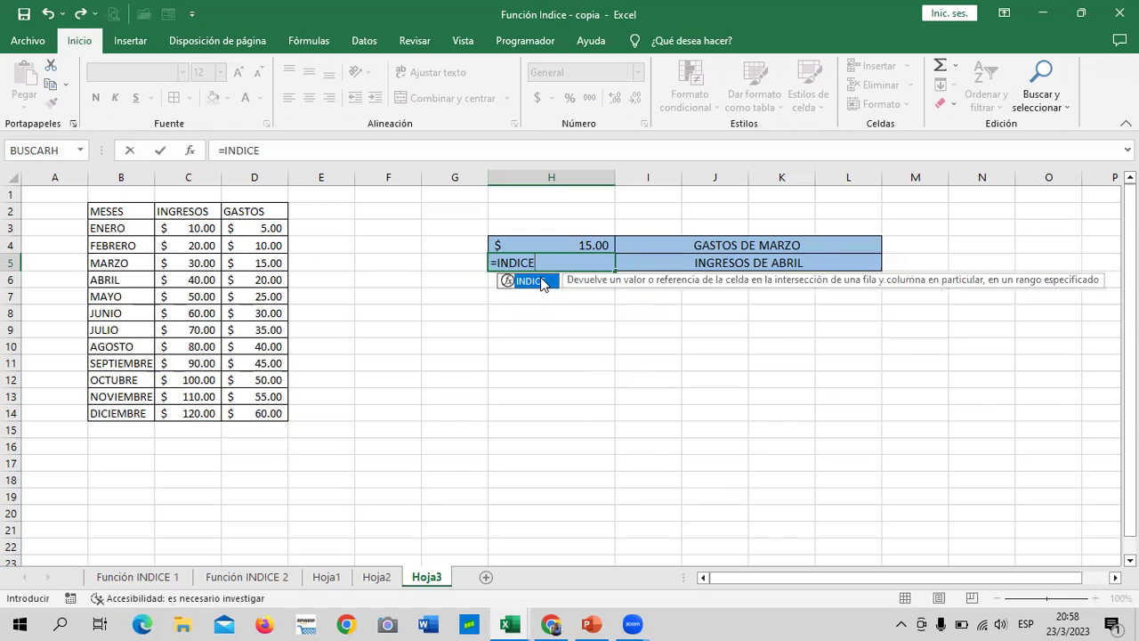
pyautogui.doubleClick(539, 282)
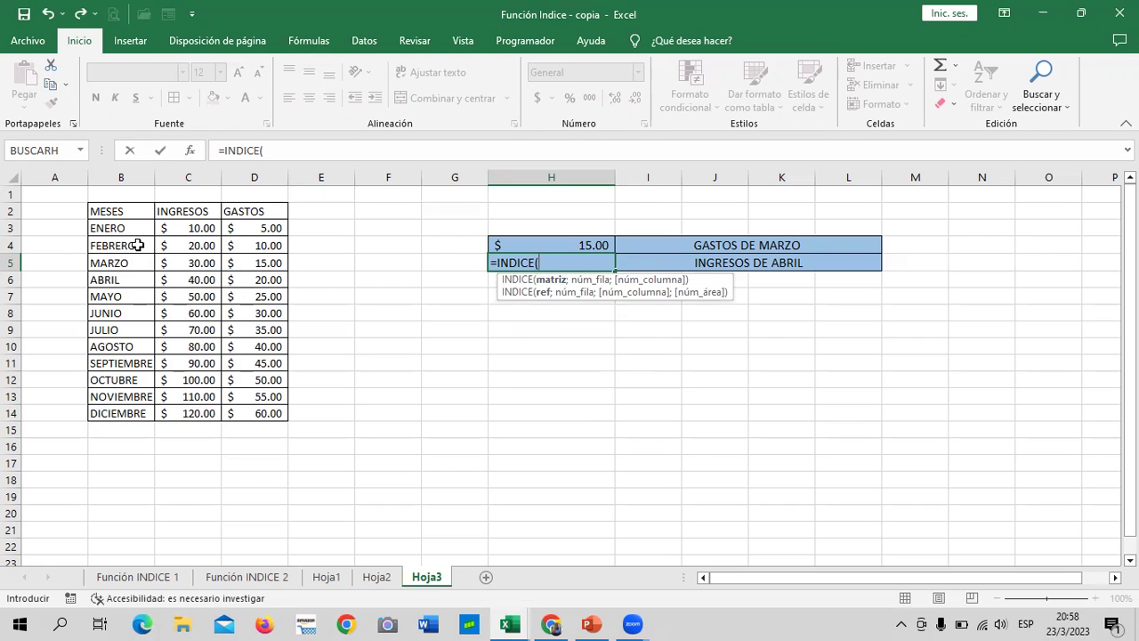
pyautogui.moveTo(114, 228)
pyautogui.mouseDown()
pyautogui.moveTo(263, 318)
pyautogui.moveTo(271, 412)
pyautogui.mouseUp()
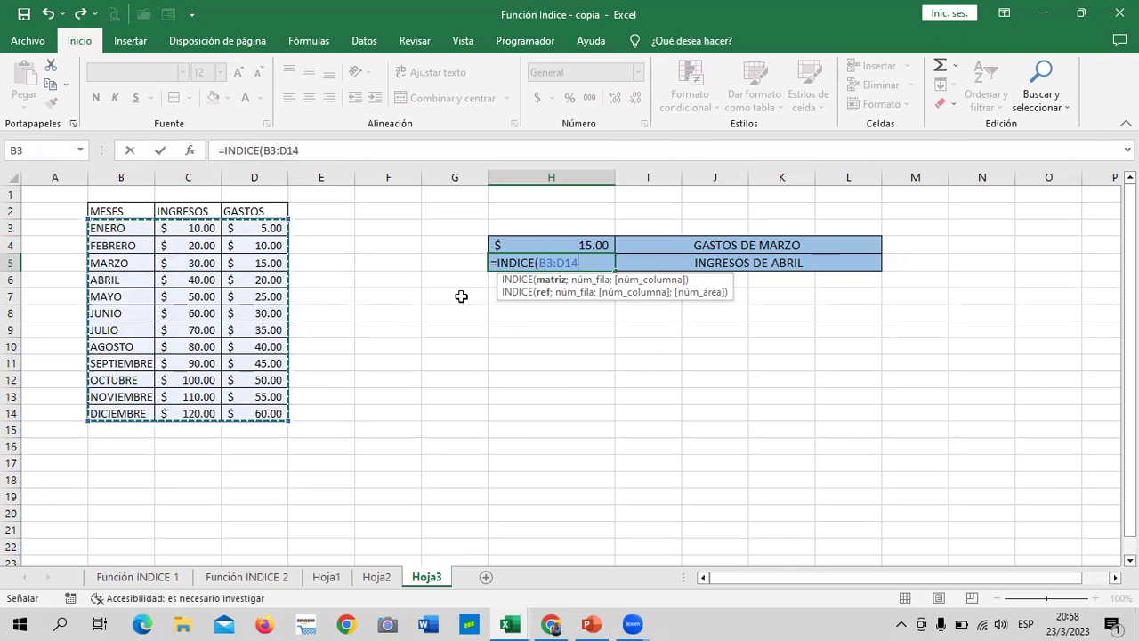
pyautogui.write(';')
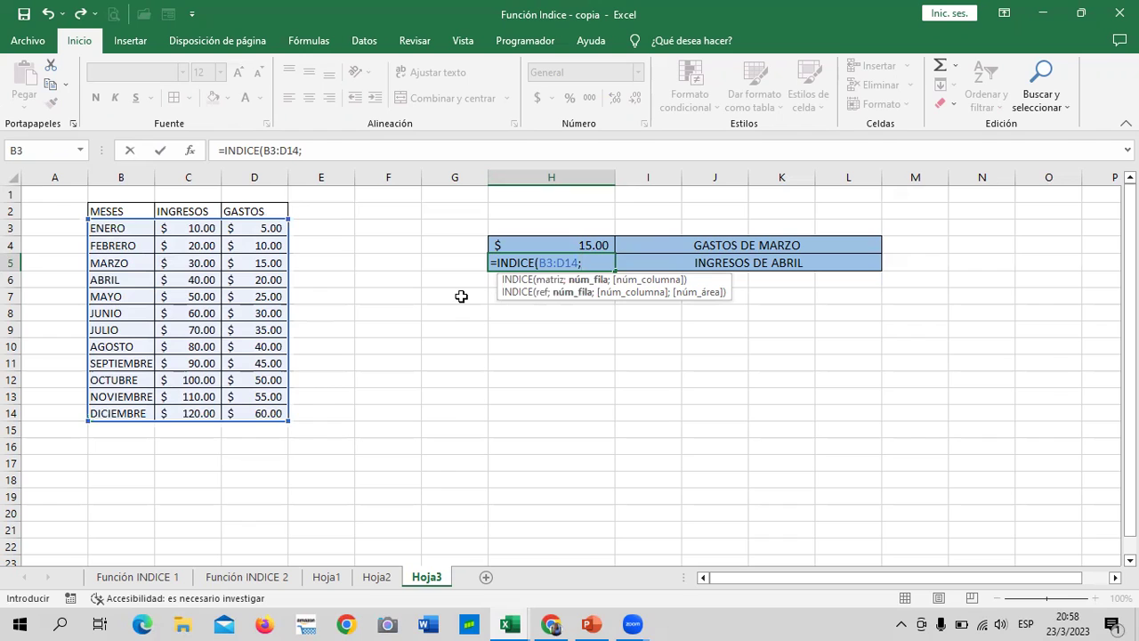
pyautogui.write('COIN')
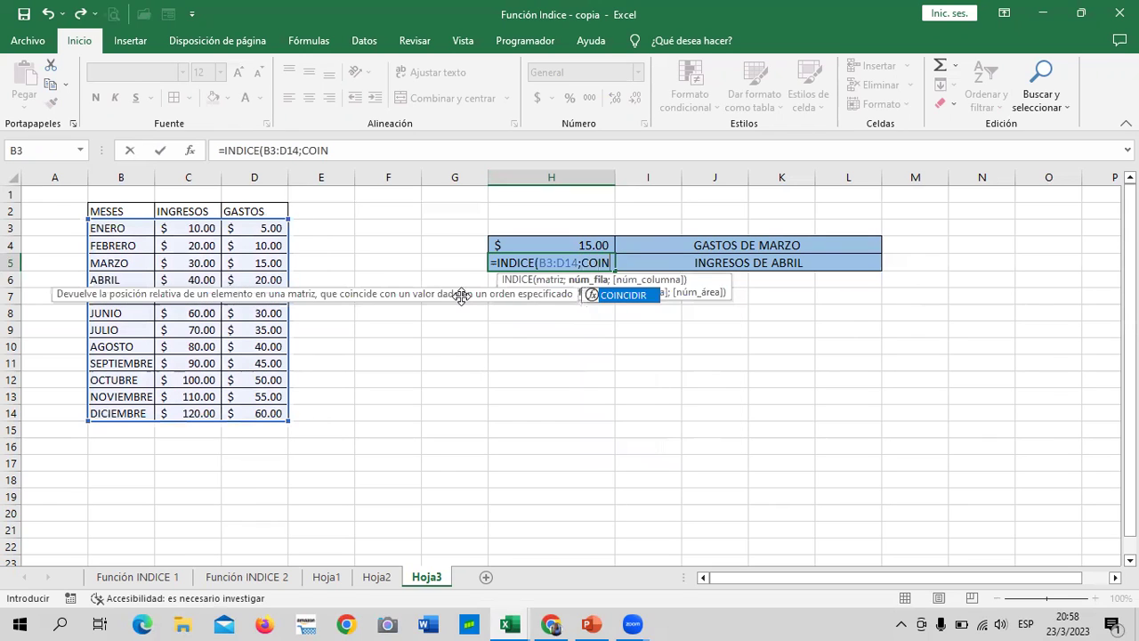
pyautogui.doubleClick(639, 296)
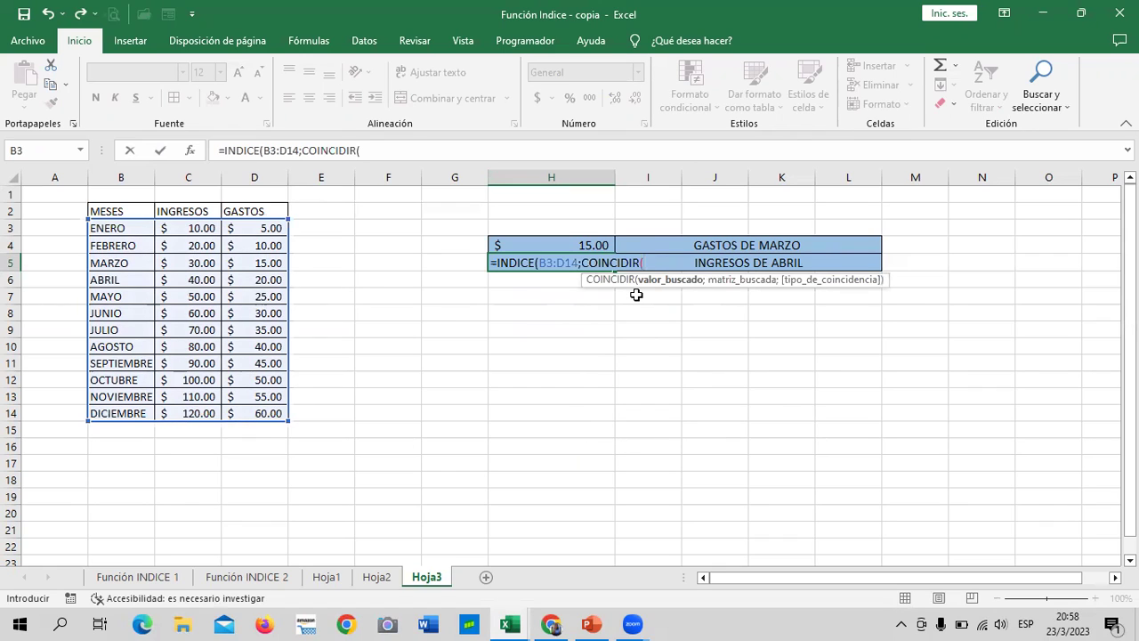
pyautogui.write('ABRIL"')
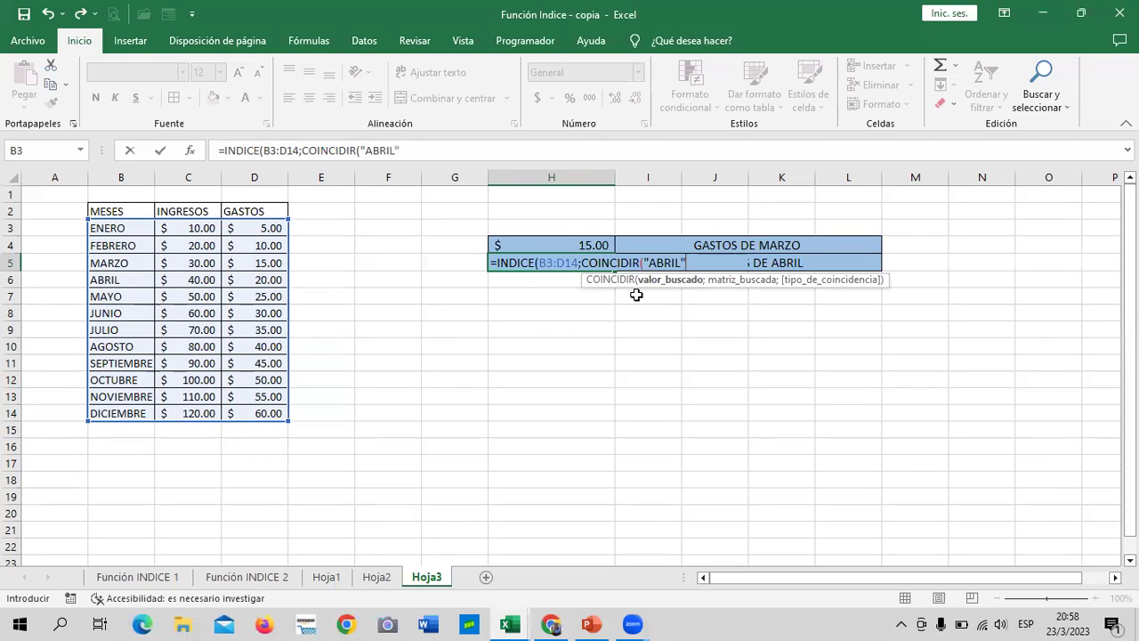
pyautogui.write(';')
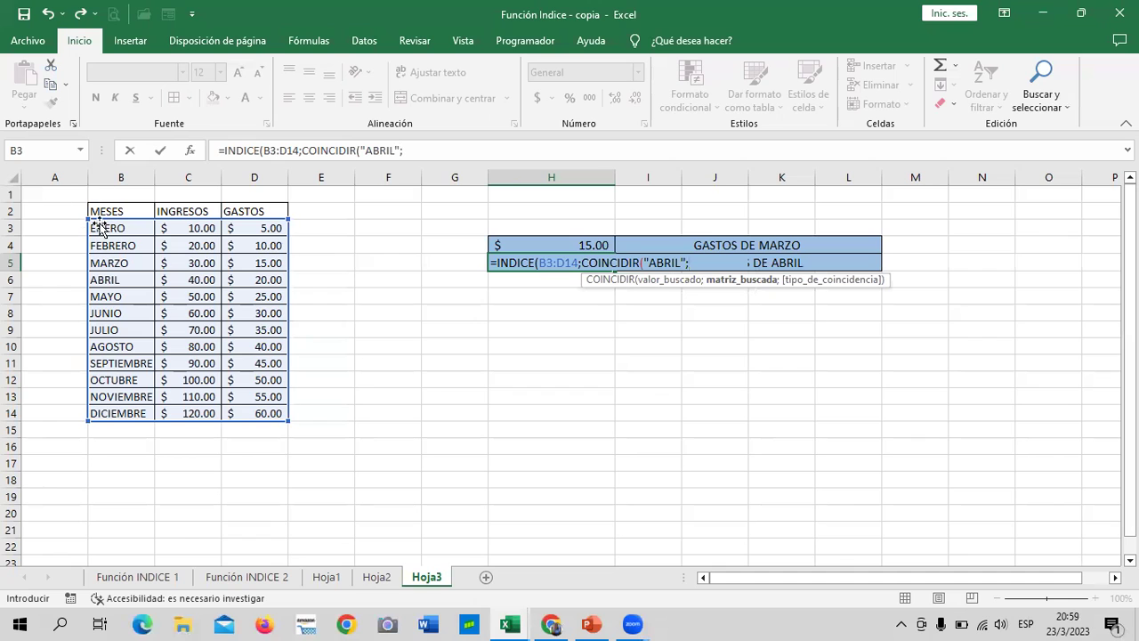
pyautogui.moveTo(115, 228); pyautogui.dragTo(142, 413)
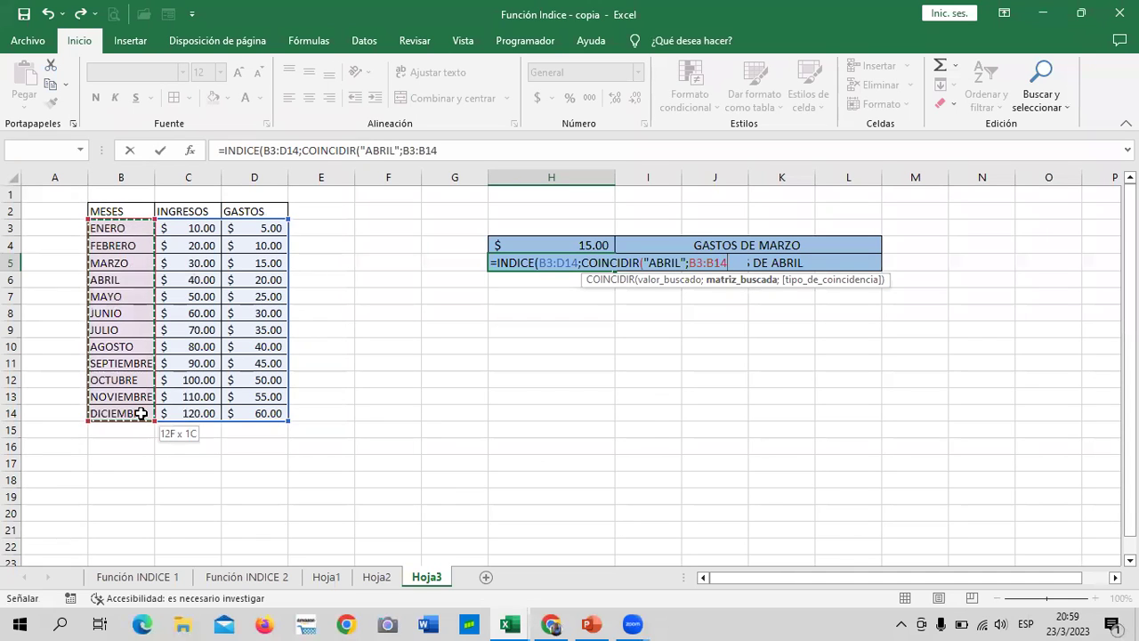
pyautogui.click(473, 153)
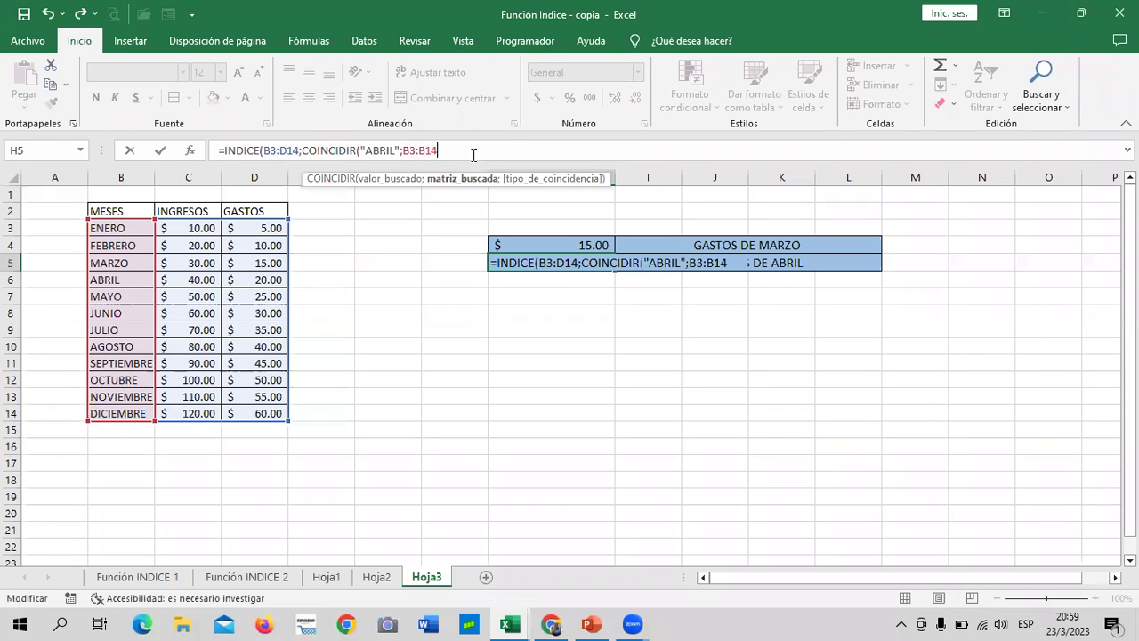
# - Finish H5 as =INDICE(B3:D14;COINCIDIR("ABRIL";B3:B14;0);2) with exact matching and enter it
pyautogui.write(';')
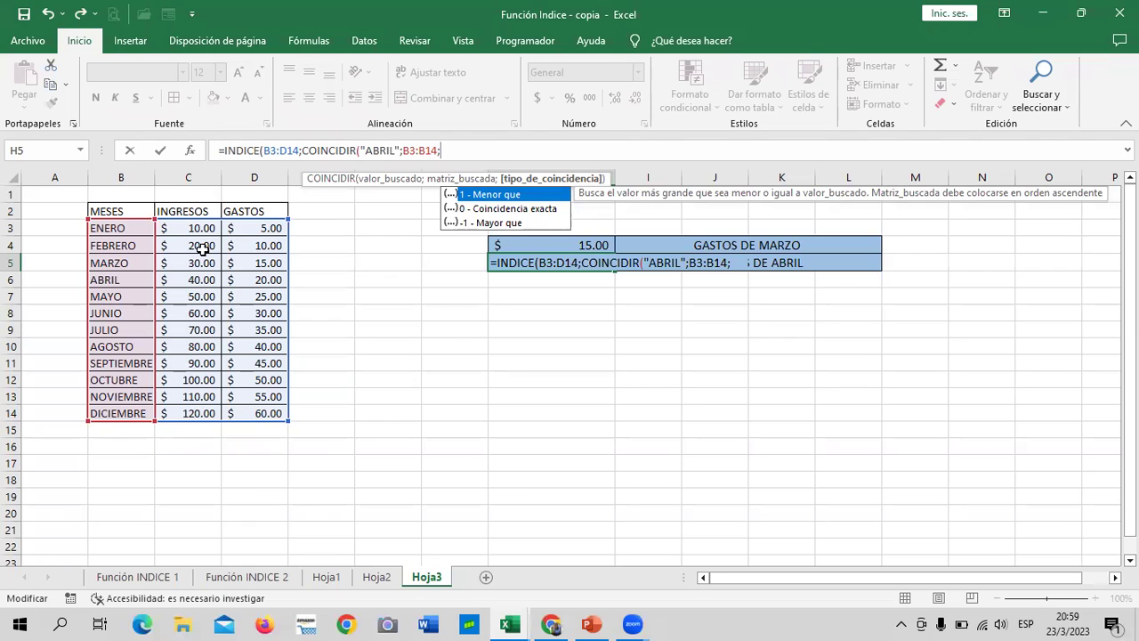
pyautogui.doubleClick(497, 210)
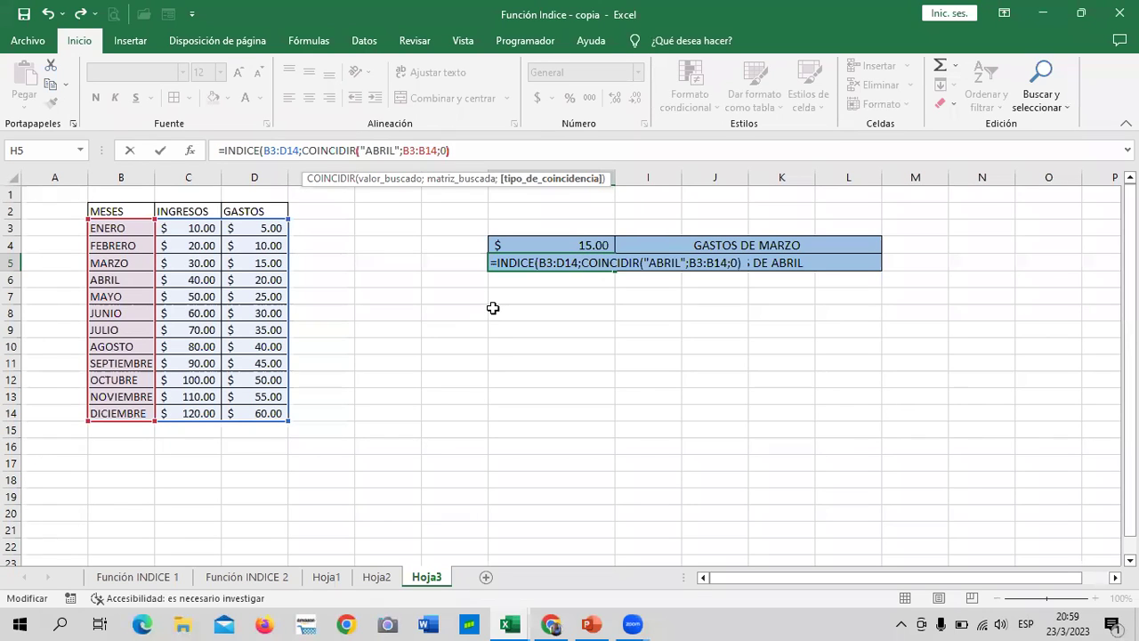
pyautogui.write(')')
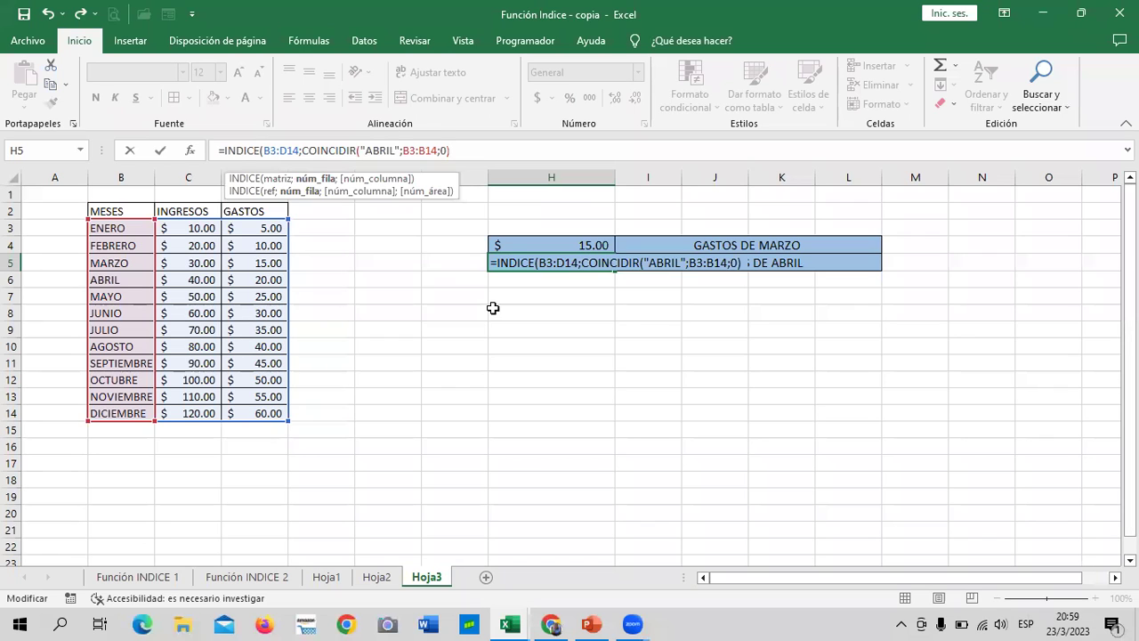
pyautogui.write(';')
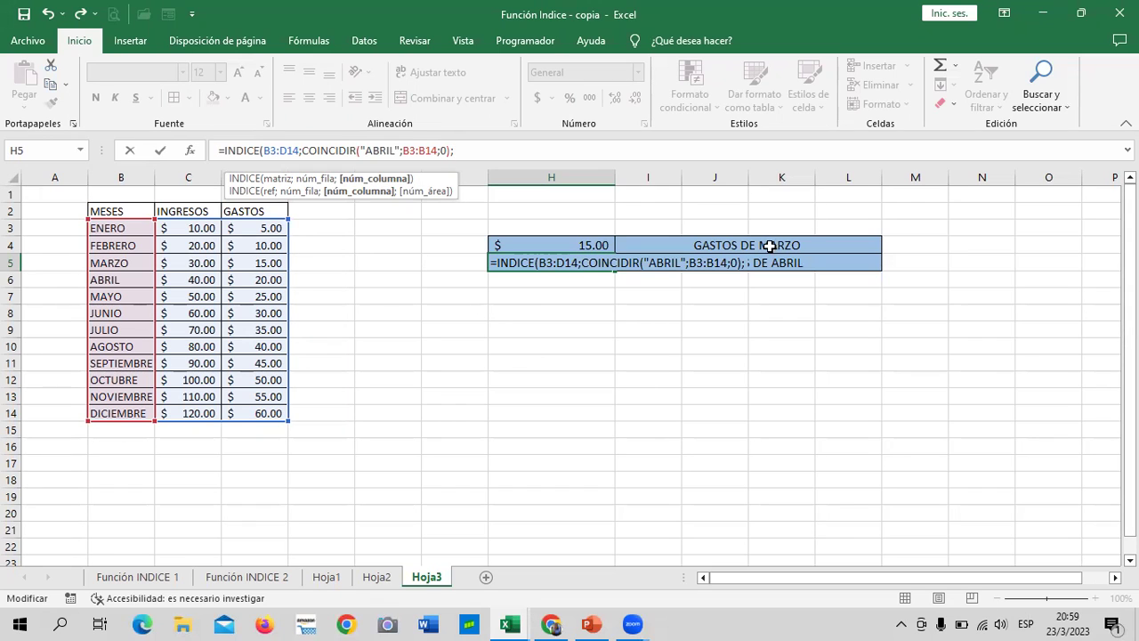
pyautogui.write('2)')
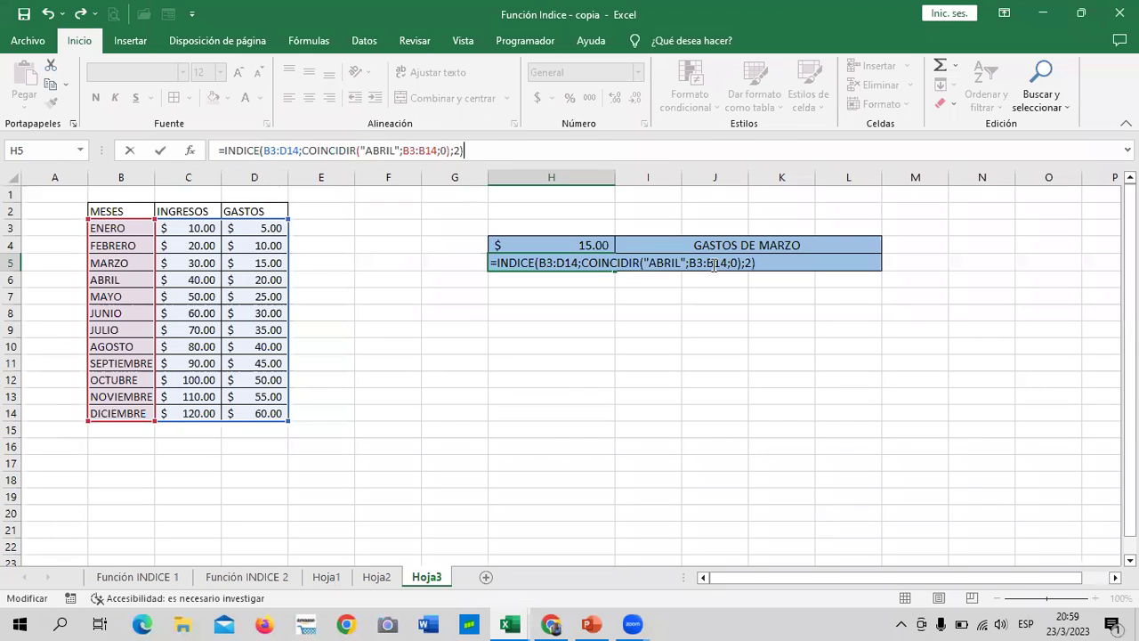
pyautogui.press('Return')
# - Check that H5's $40.00 result matches April's income in C6 and review both lookup results
pyautogui.click(604, 267)
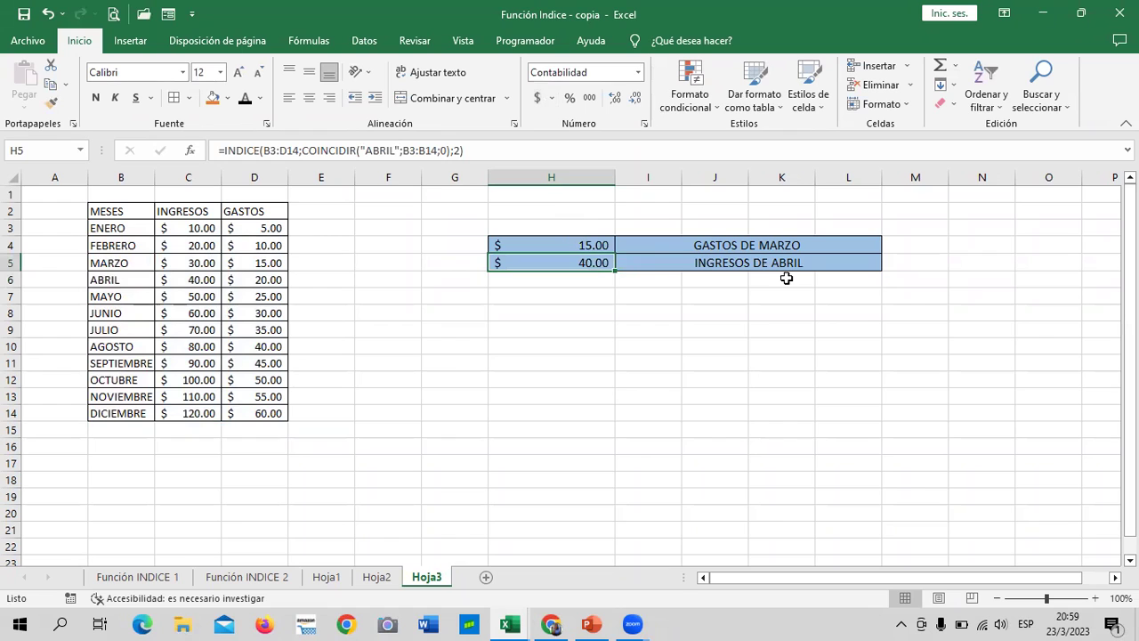
pyautogui.click(181, 281)
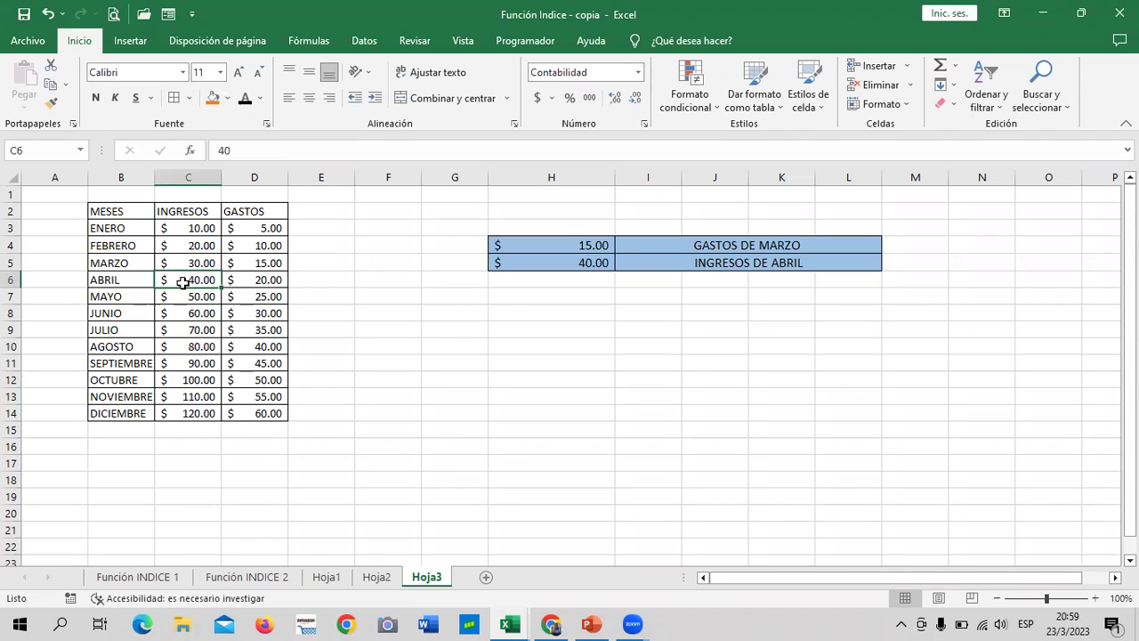
pyautogui.click(707, 246)
pyautogui.click(696, 267)
pyautogui.click(598, 247)
pyautogui.click(595, 265)
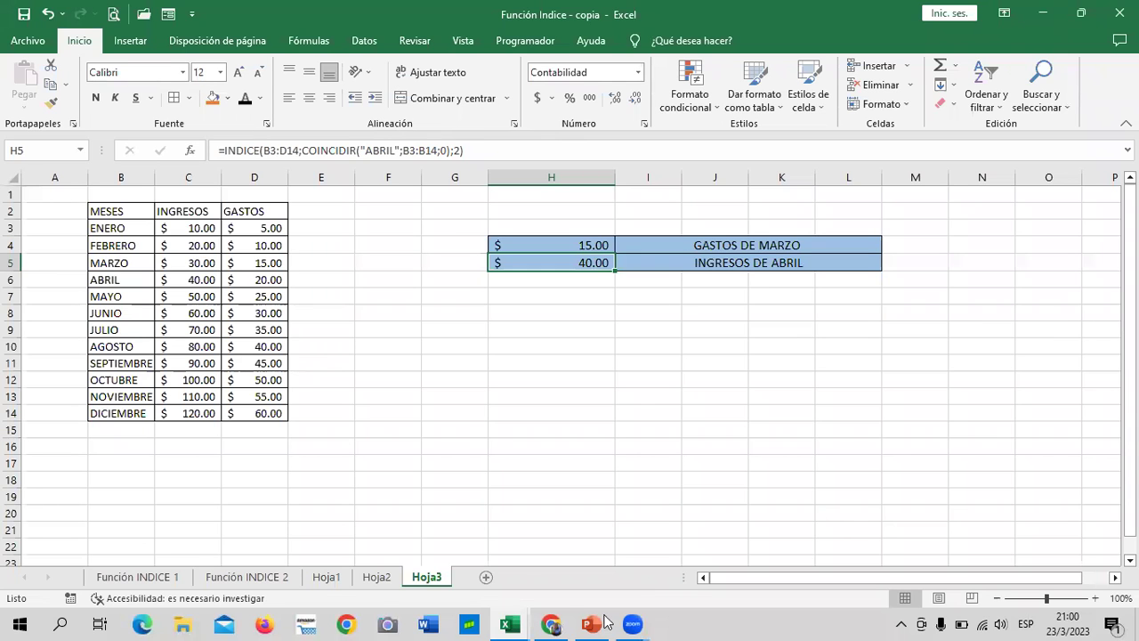
# - Return to the course in Chrome and advance past 2.10 Función Indice to the Examen de Medio Curso
pyautogui.moveTo(553, 624)
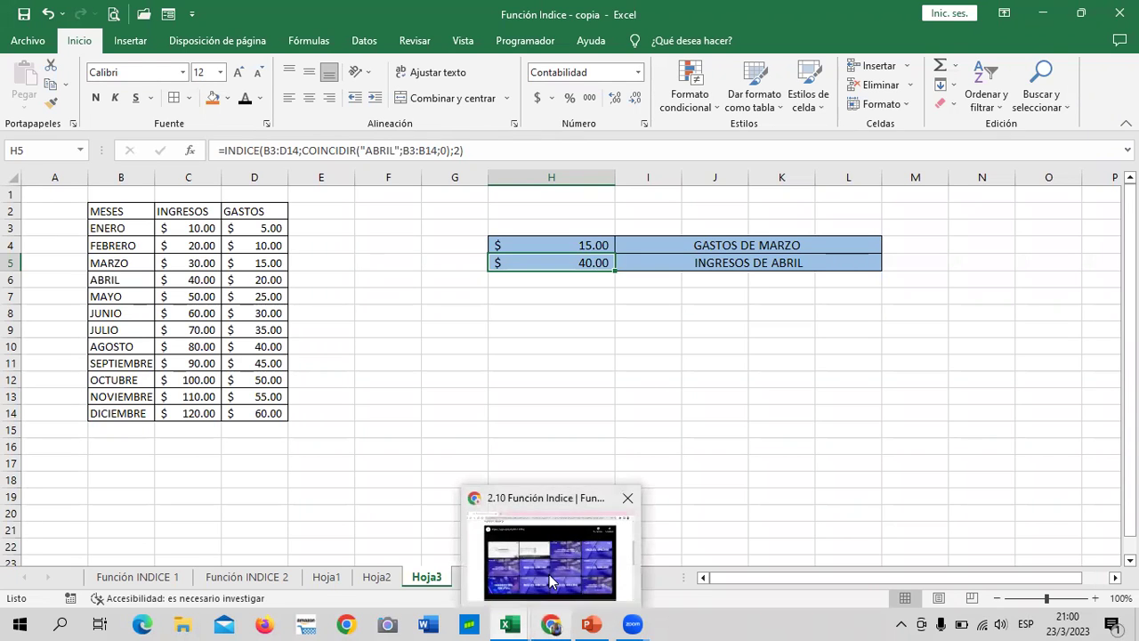
pyautogui.click(549, 574)
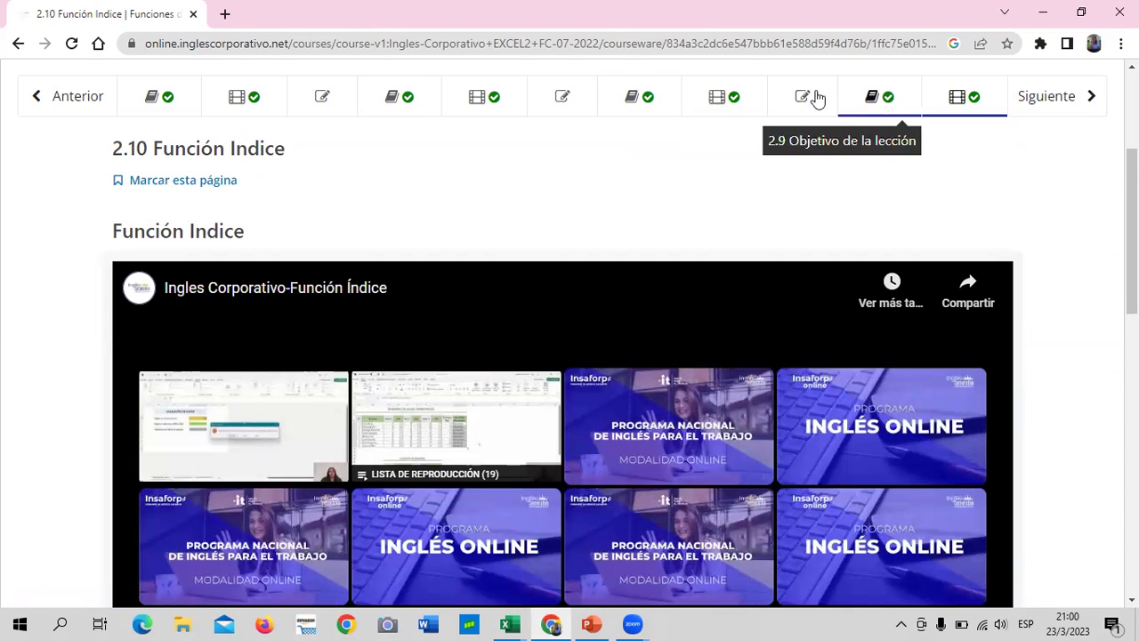
pyautogui.click(1059, 101)
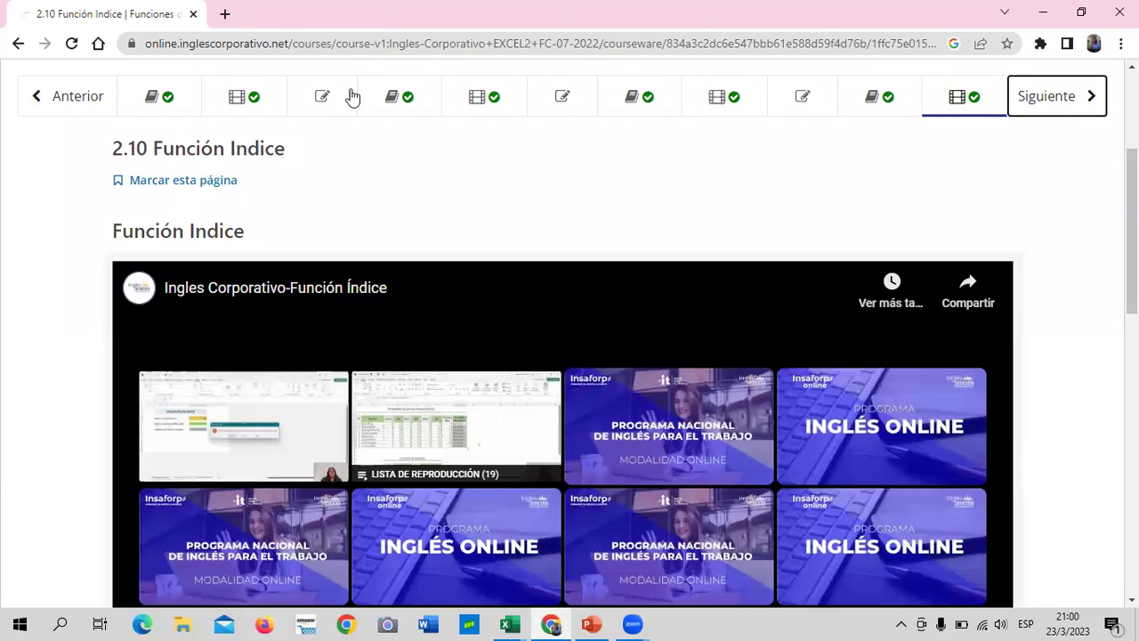
pyautogui.click(1049, 100)
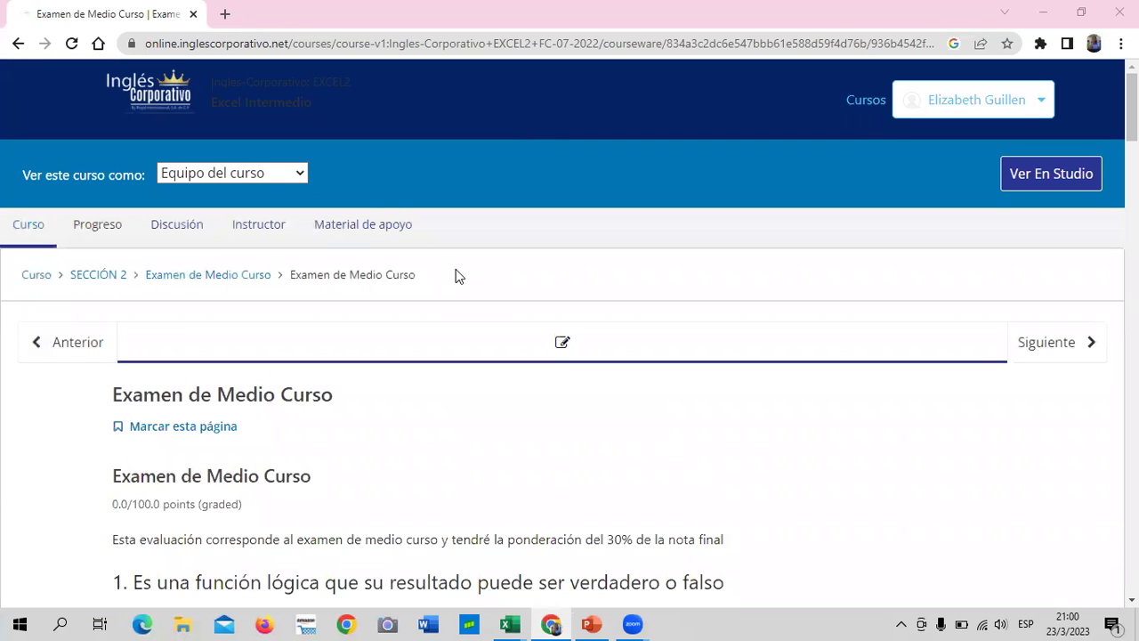
# - Answer exam questions 1–4 with SI, Lógicas, 64 and SI anidada
pyautogui.scroll(-3, 458, 271)
pyautogui.scroll(-3, 460, 267)
pyautogui.scroll(-1, 460, 267)
pyautogui.scroll(-3, 462, 276)
pyautogui.scroll(-1, 432, 399)
pyautogui.scroll(-4, 386, 422)
pyautogui.scroll(5, 374, 427)
pyautogui.scroll(5, 357, 437)
pyautogui.scroll(4, 357, 437)
pyautogui.scroll(2, 357, 437)
pyautogui.scroll(-1, 427, 459)
pyautogui.scroll(-2, 427, 454)
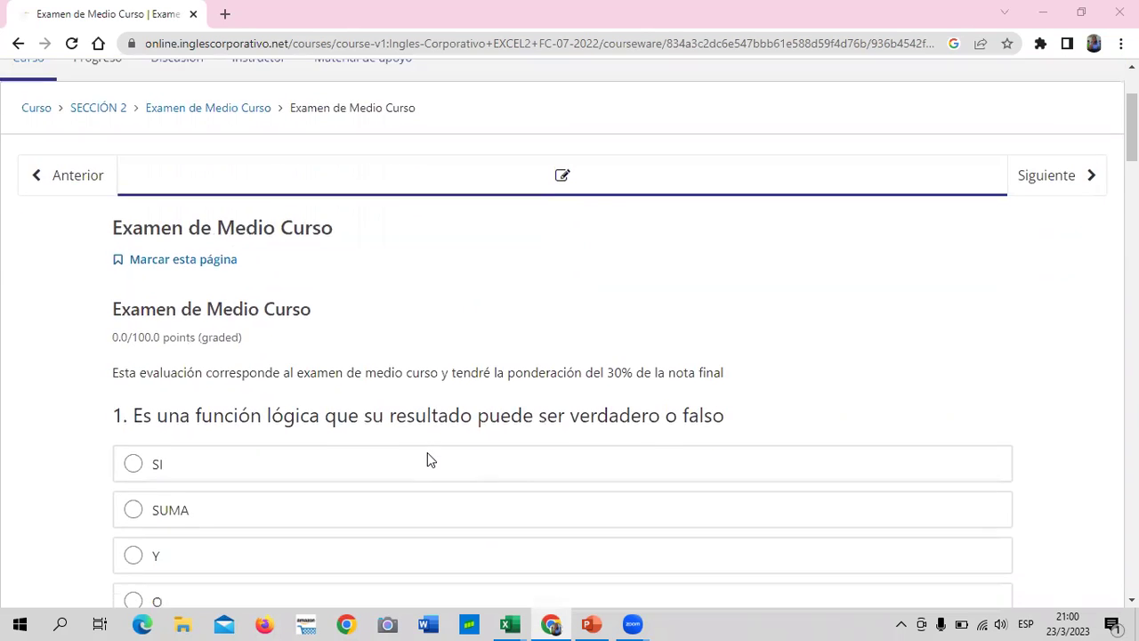
pyautogui.scroll(-2, 428, 454)
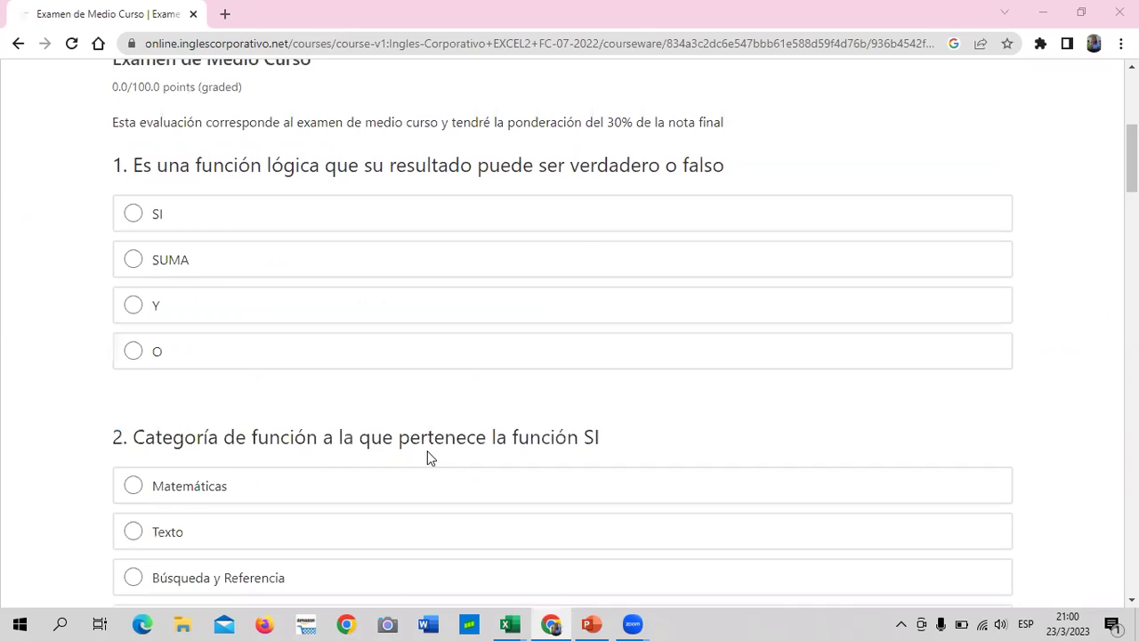
pyautogui.scroll(1, 427, 459)
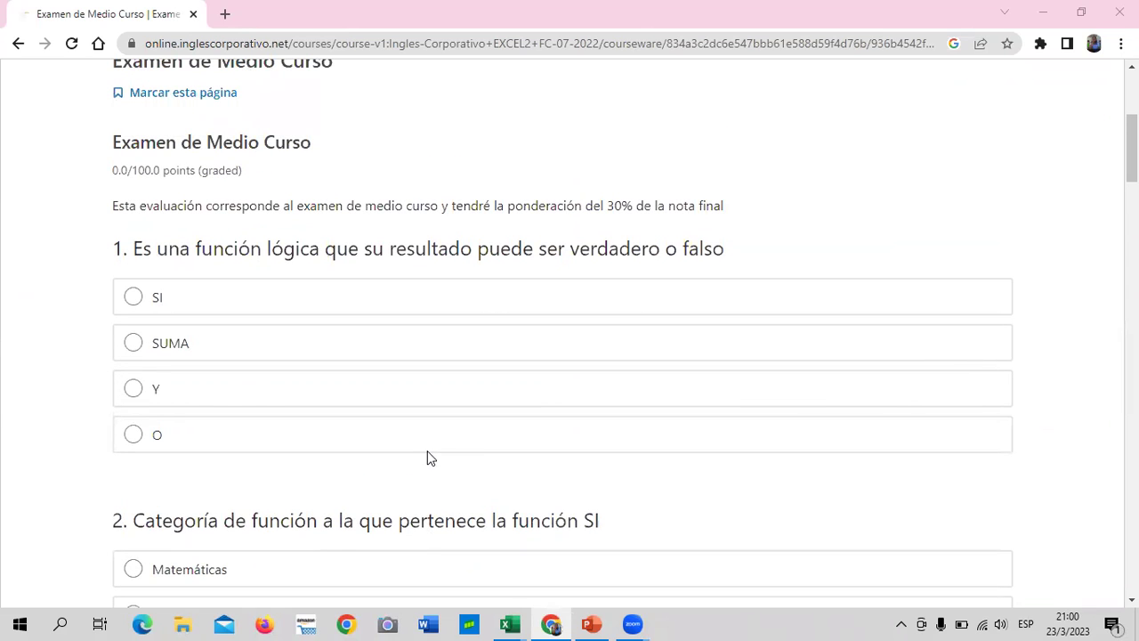
pyautogui.click(134, 300)
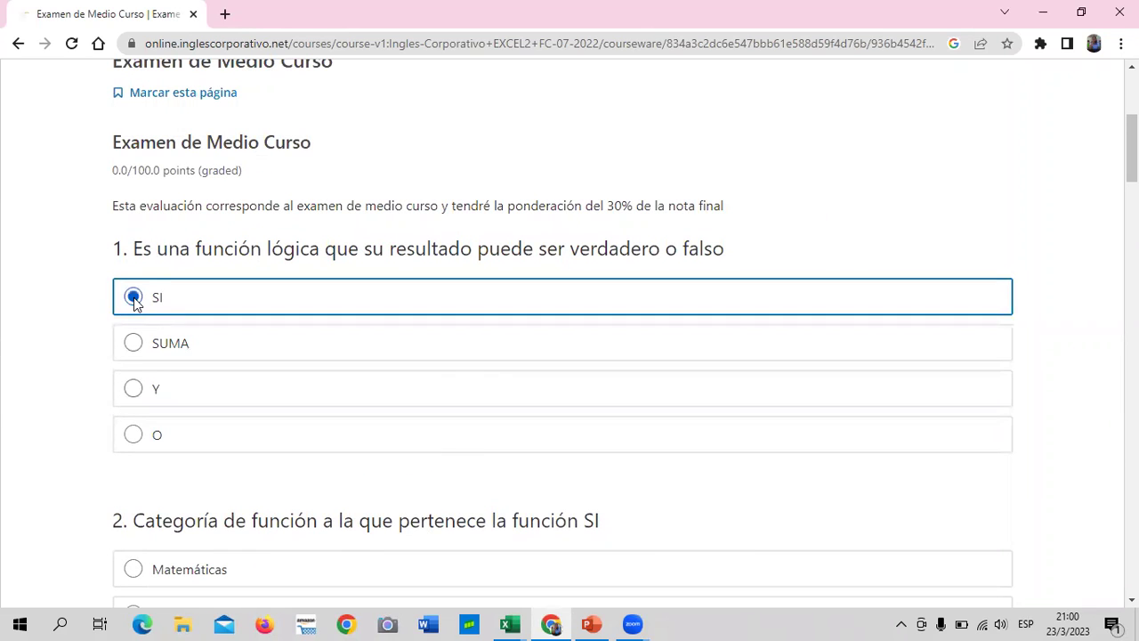
pyautogui.scroll(-3, 320, 369)
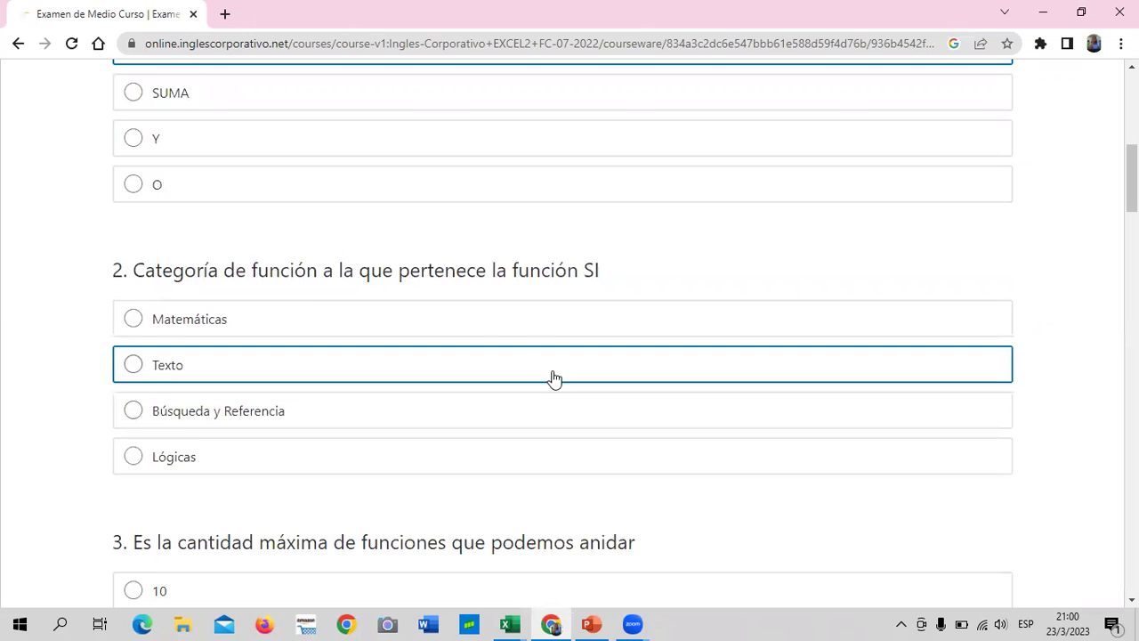
pyautogui.click(233, 470)
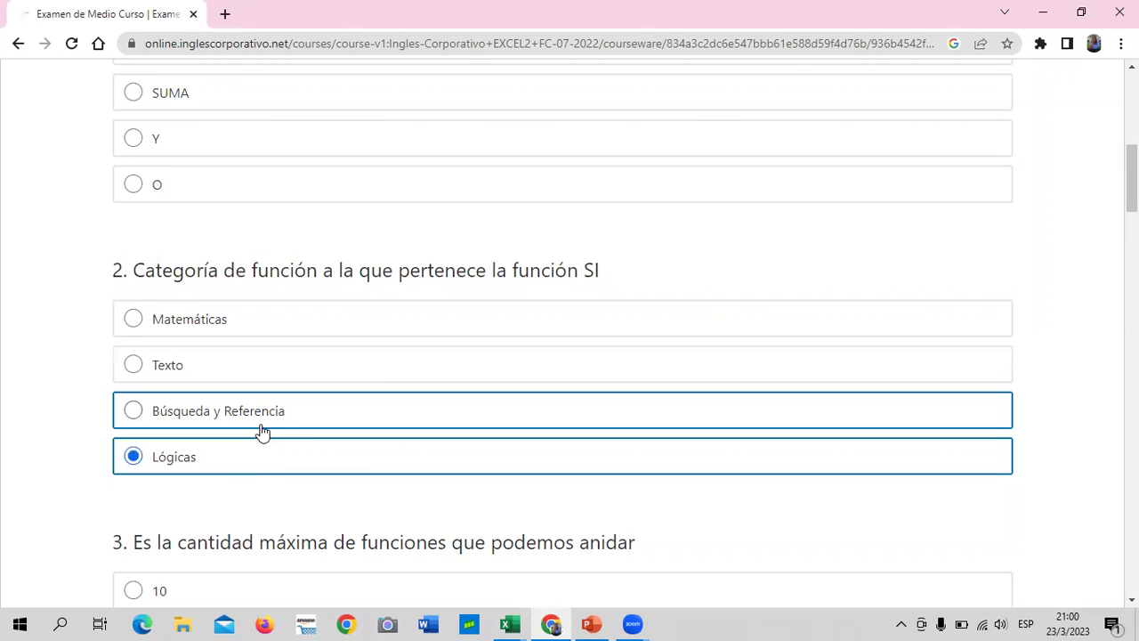
pyautogui.scroll(-3, 269, 434)
pyautogui.scroll(-1, 293, 499)
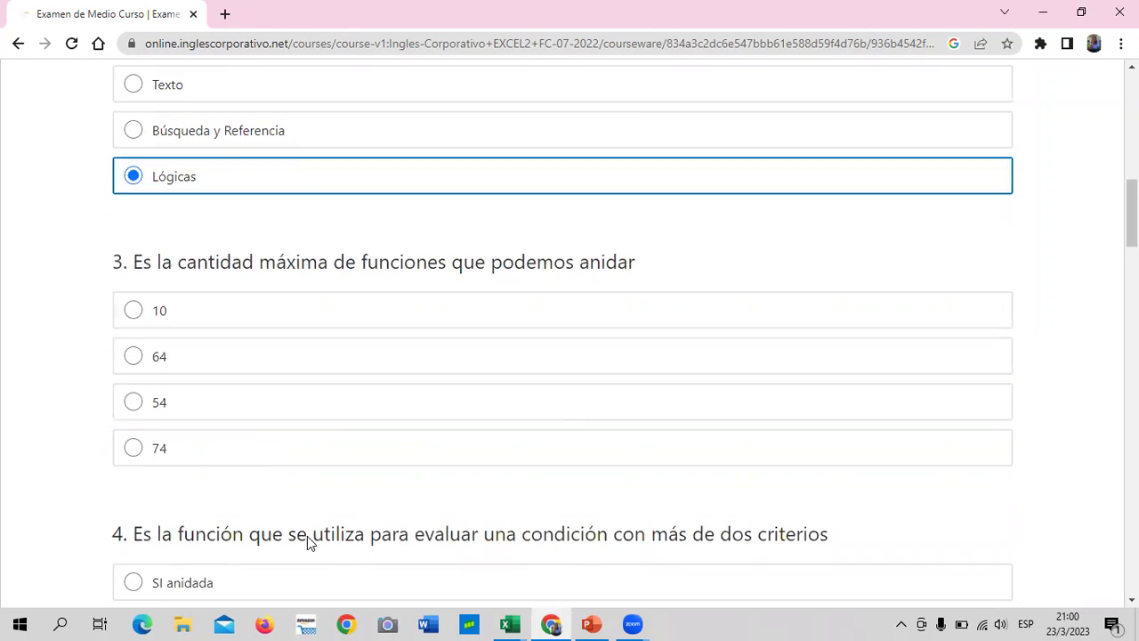
pyautogui.click(134, 303)
pyautogui.scroll(-2, 499, 374)
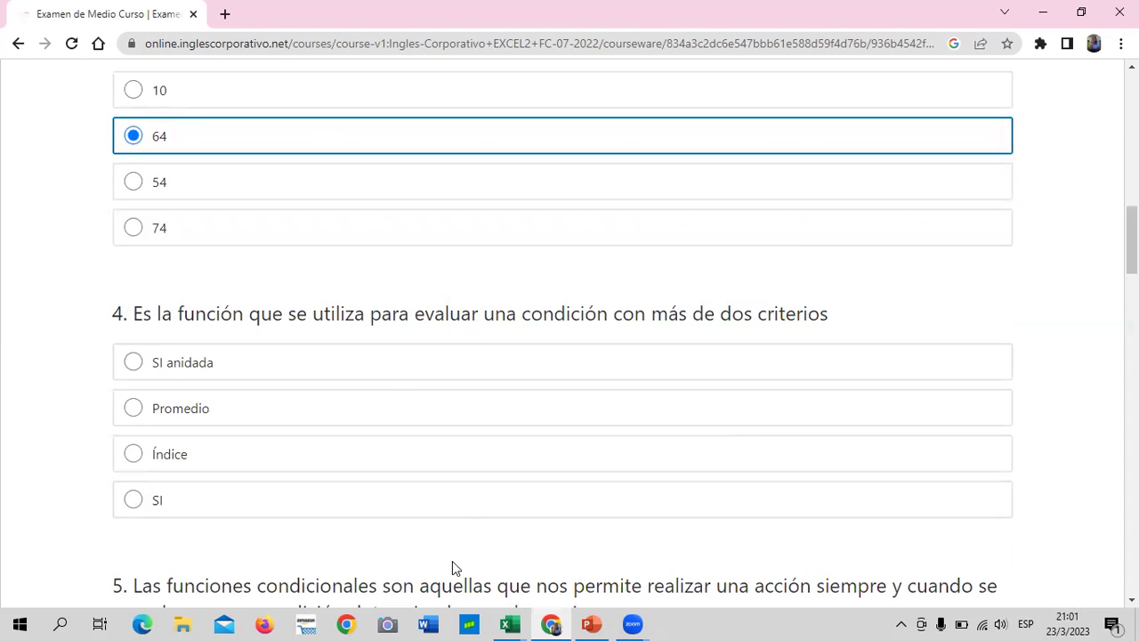
pyautogui.scroll(-1, 464, 510)
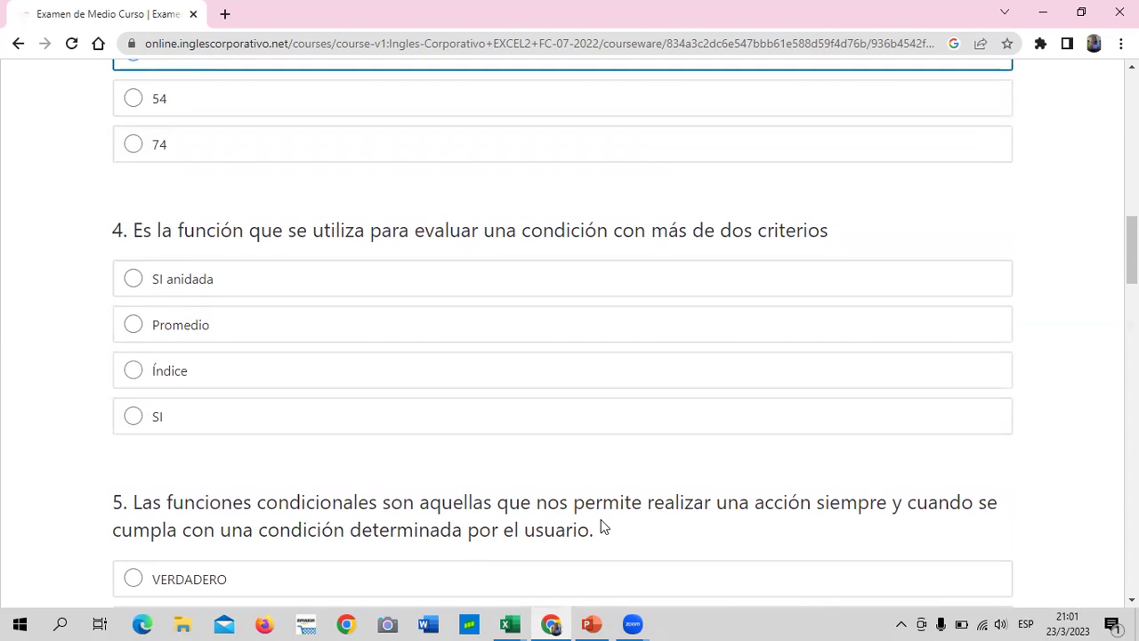
pyautogui.click(400, 281)
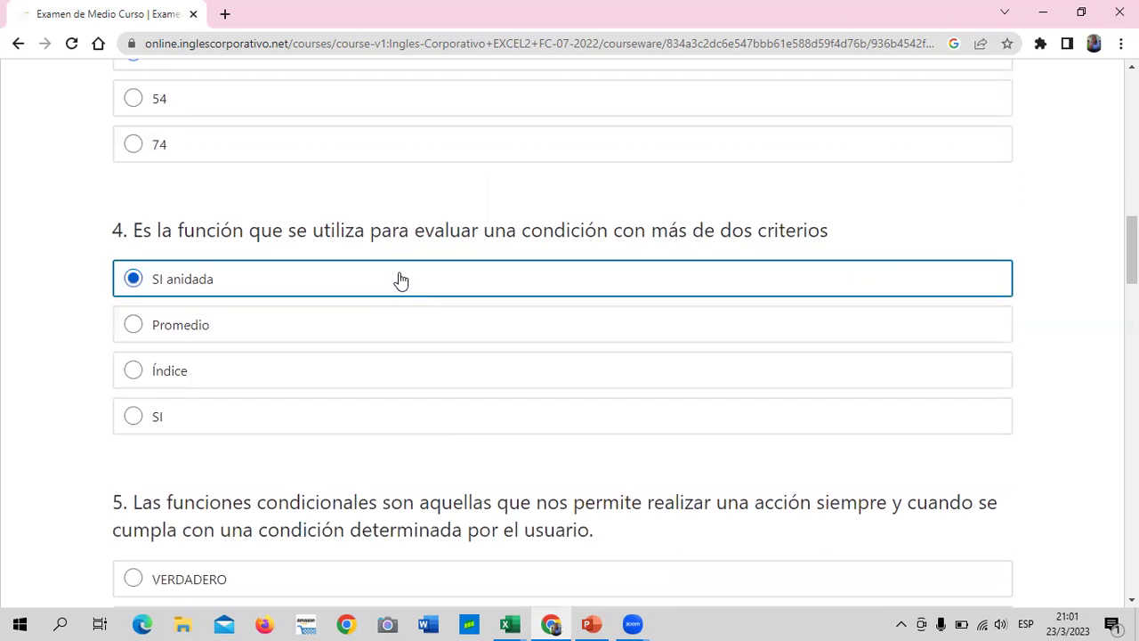
# - Answer questions 5–8 with VERDADERO, Contar.si, Absoluta and F2
pyautogui.scroll(-2, 442, 367)
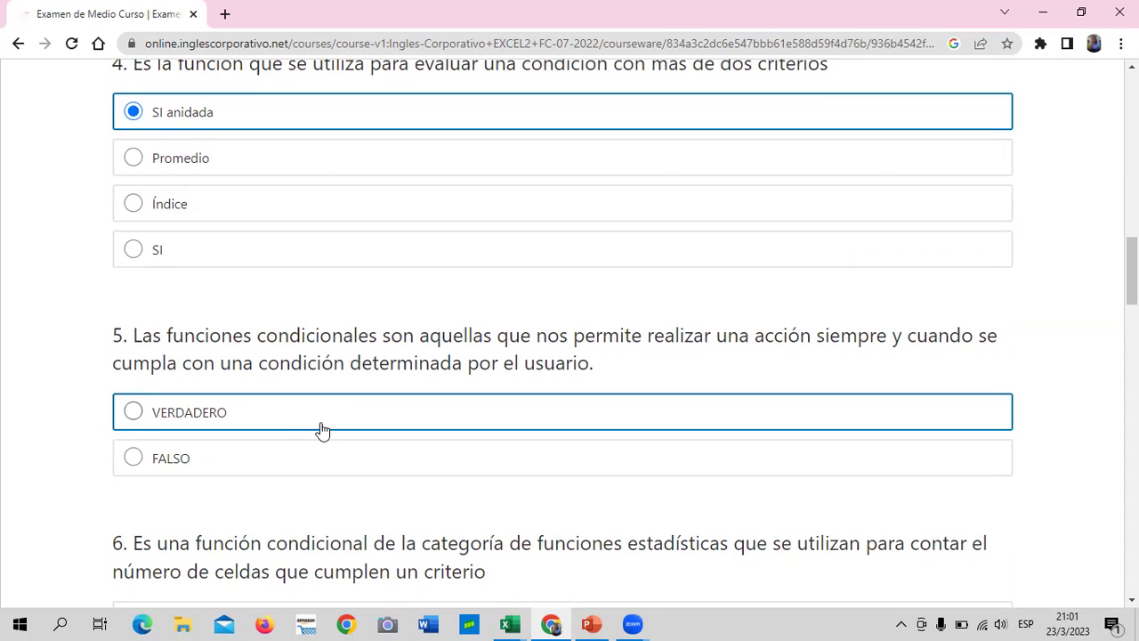
pyautogui.click(322, 430)
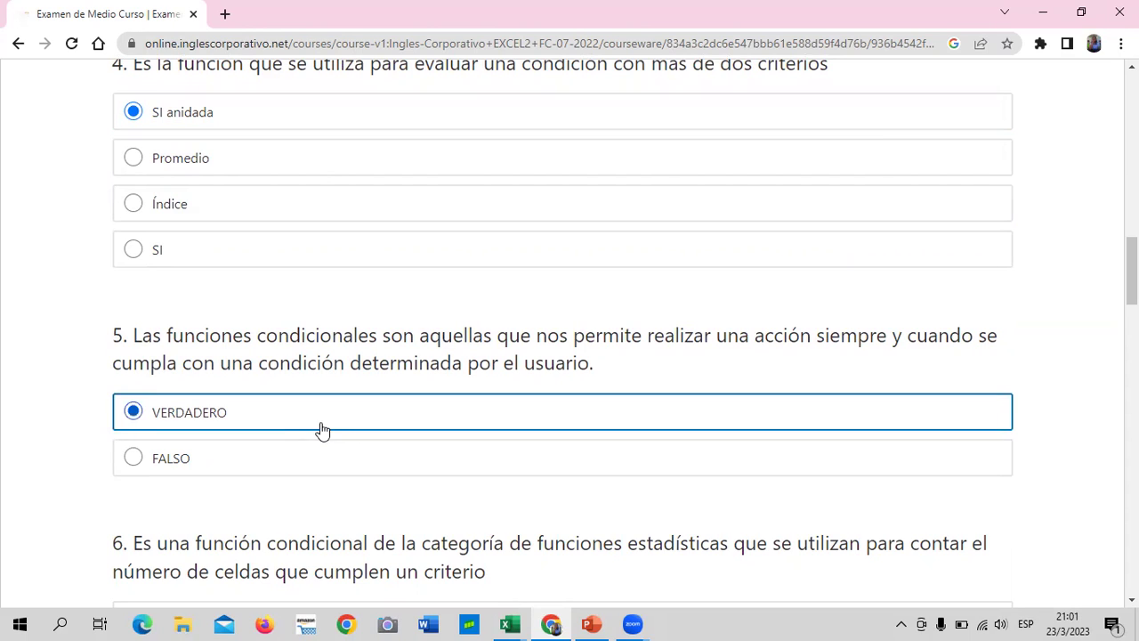
pyautogui.scroll(-3, 323, 431)
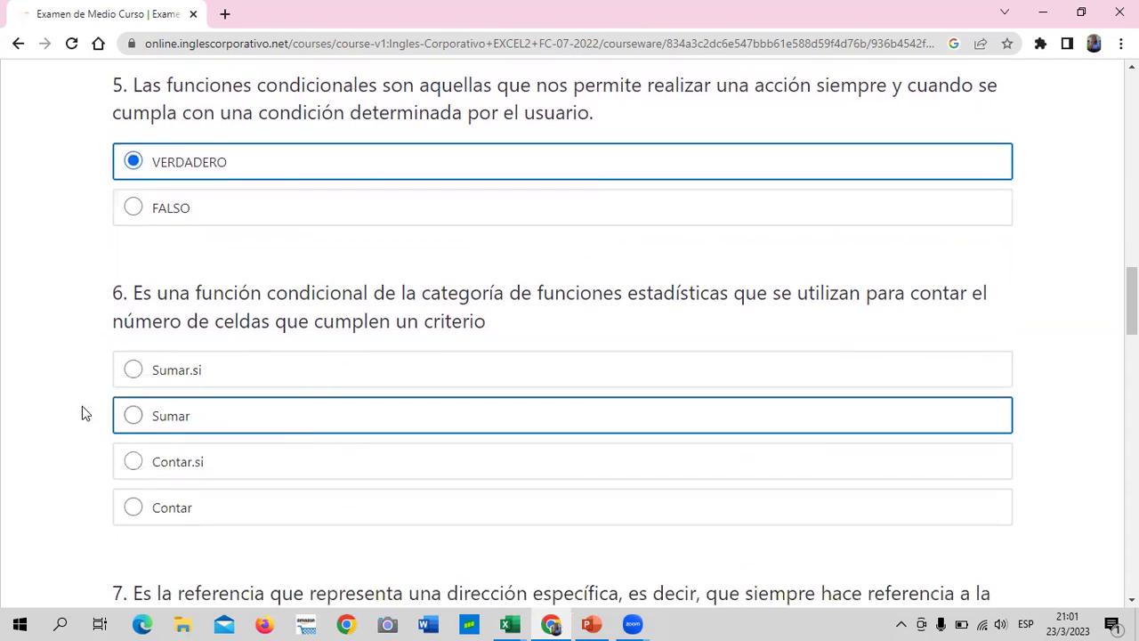
pyautogui.scroll(-1, 51, 387)
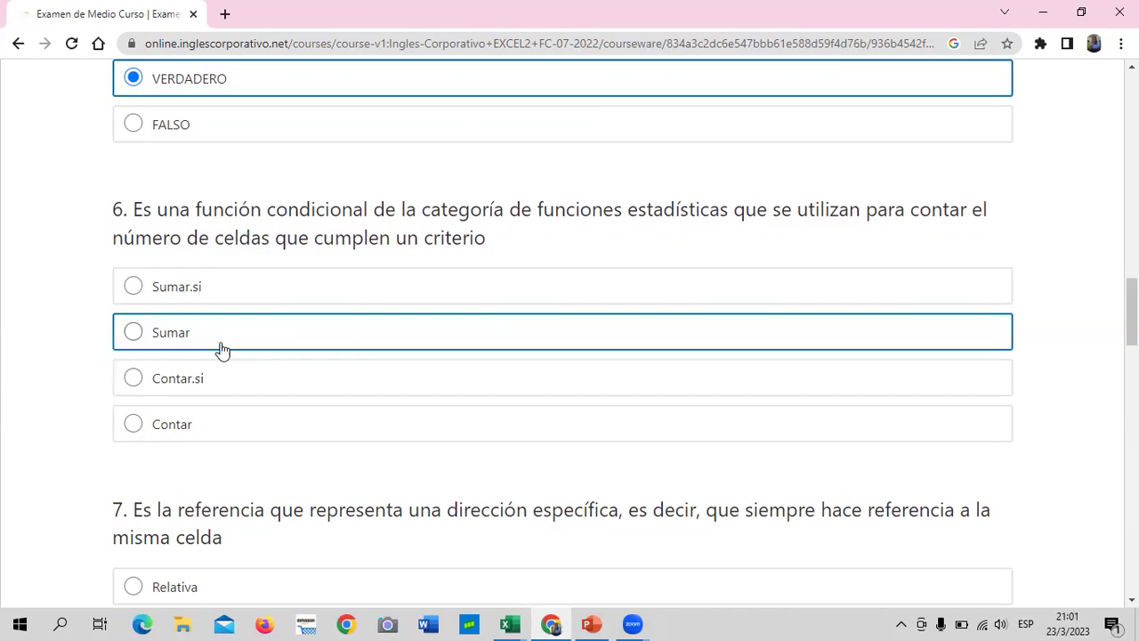
pyautogui.click(148, 379)
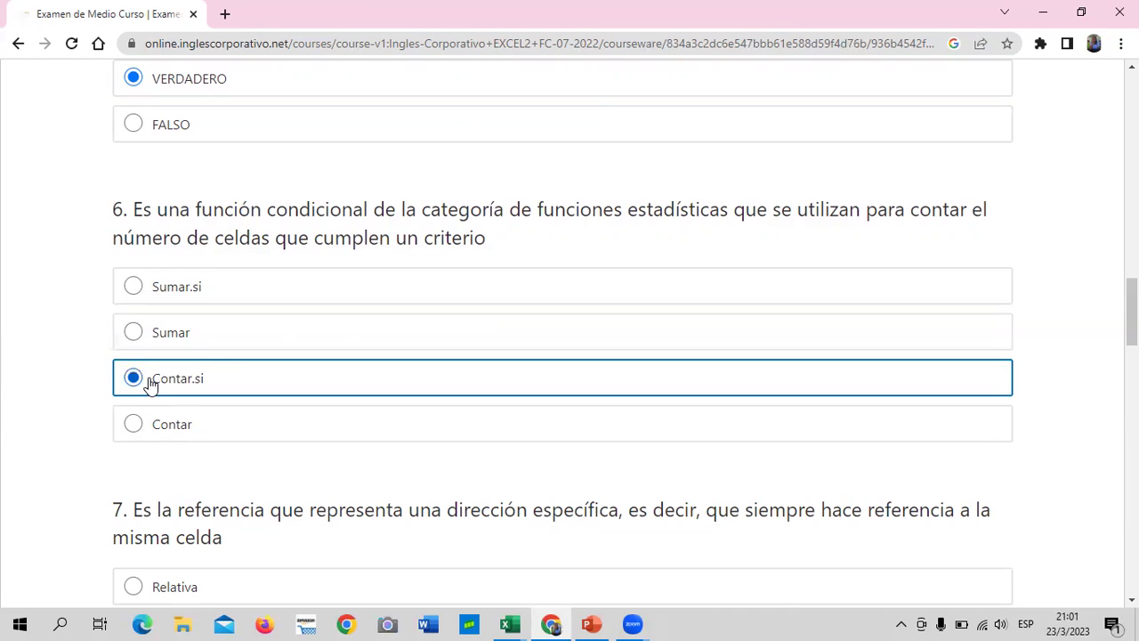
pyautogui.scroll(-3, 148, 381)
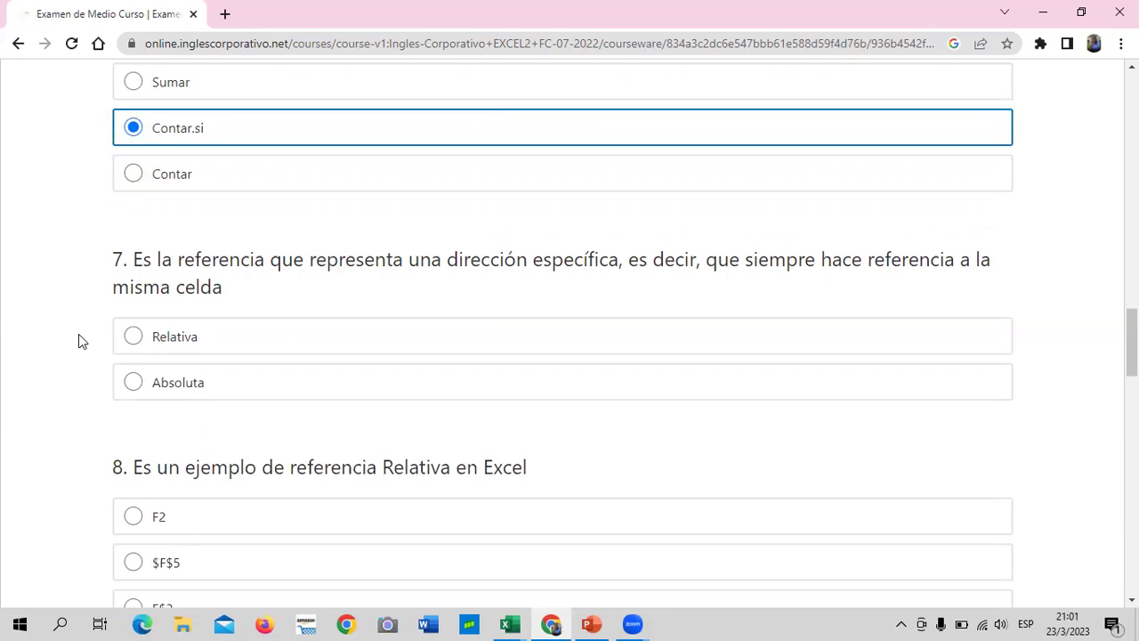
pyautogui.click(182, 384)
pyautogui.scroll(-2, 183, 395)
pyautogui.scroll(-1, 142, 396)
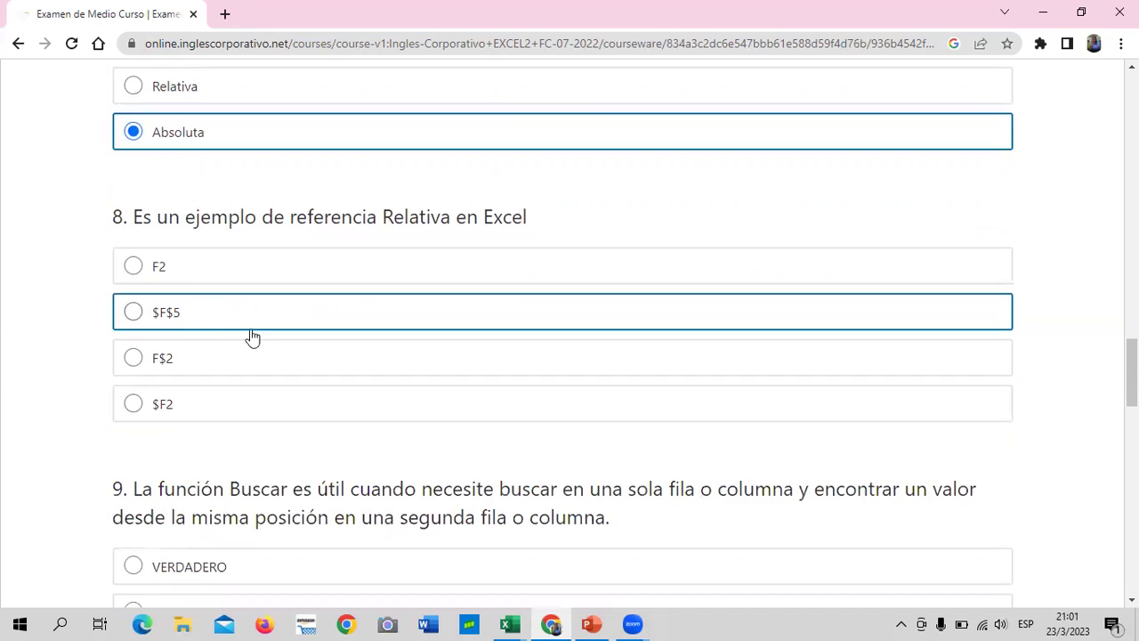
pyautogui.click(138, 270)
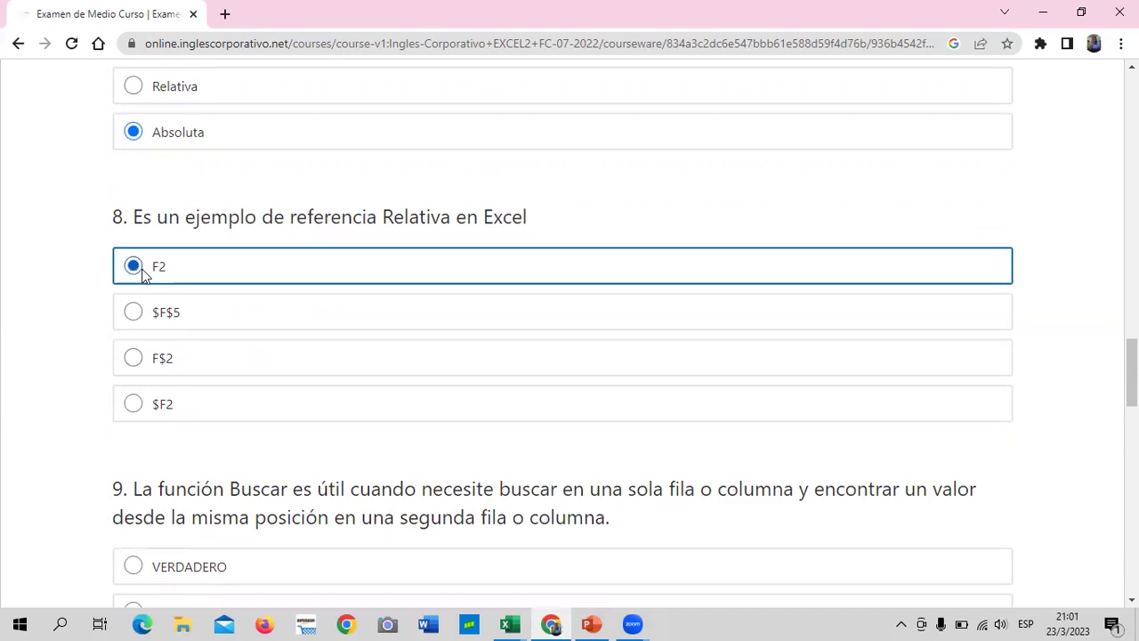
# - Answer questions 9–11 with VERDADERO, VERDADERO and BuscarH
pyautogui.scroll(-2, 294, 396)
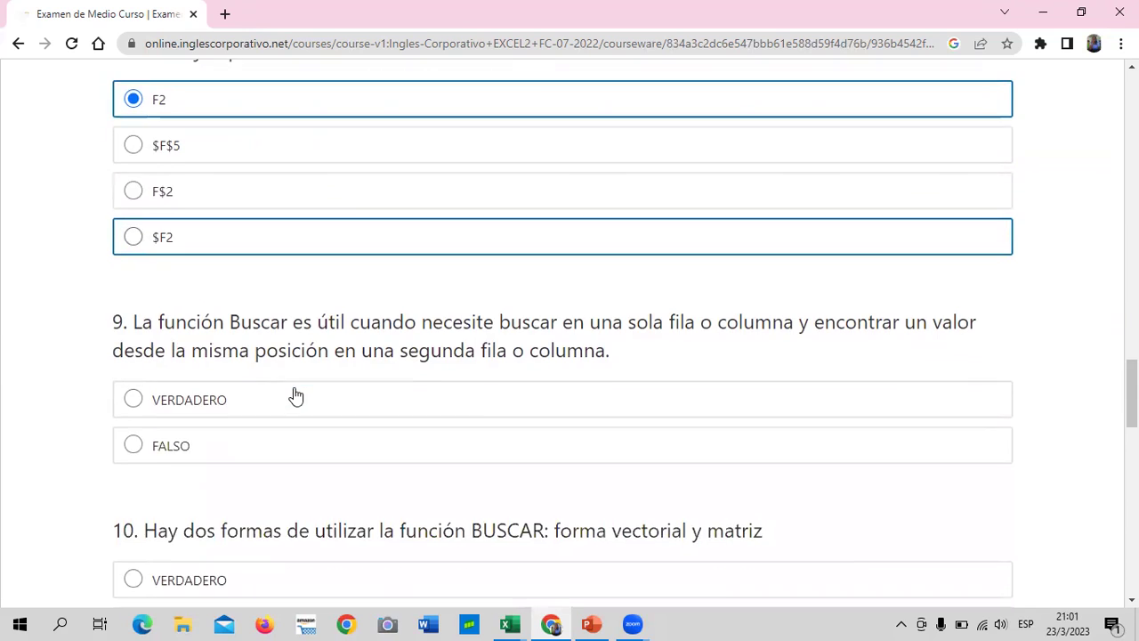
pyautogui.scroll(-2, 114, 346)
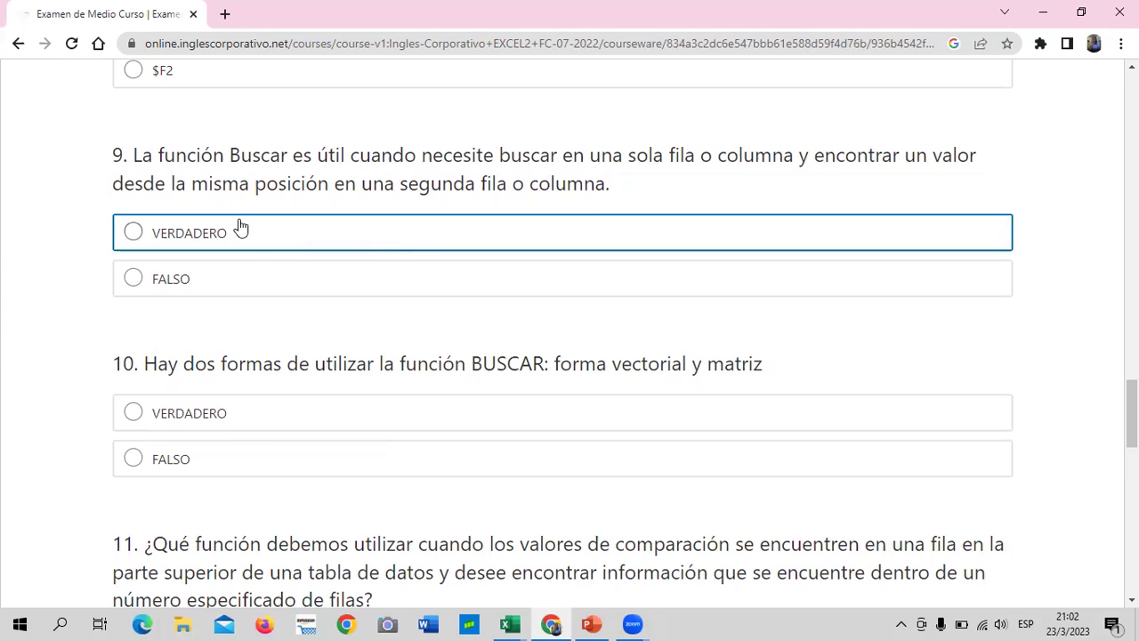
pyautogui.click(151, 234)
pyautogui.scroll(-3, 264, 326)
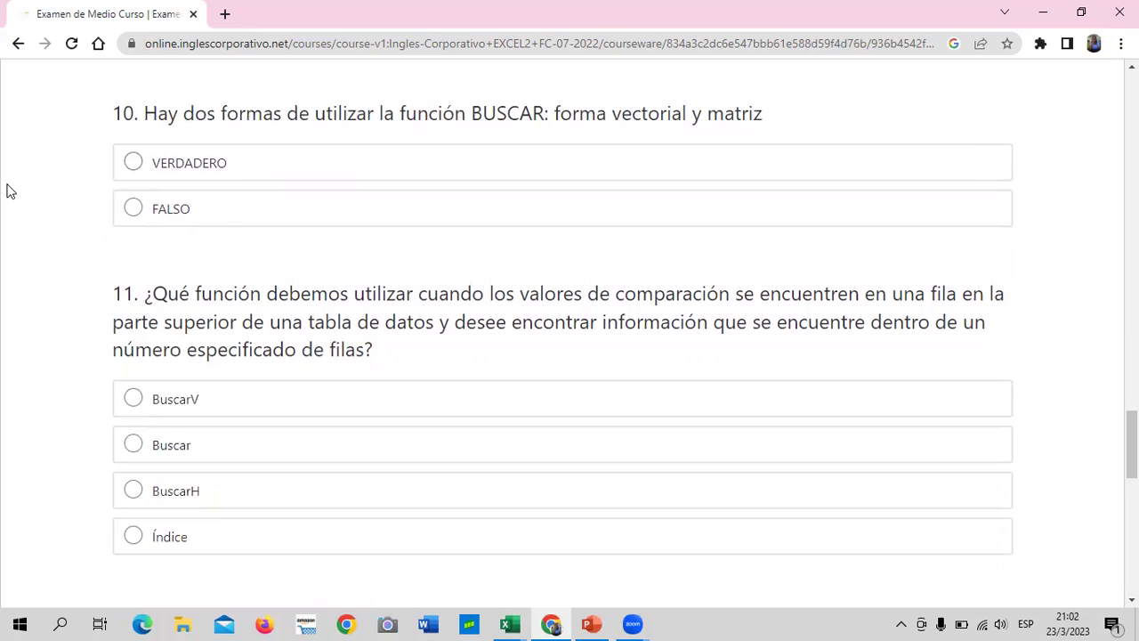
pyautogui.click(136, 165)
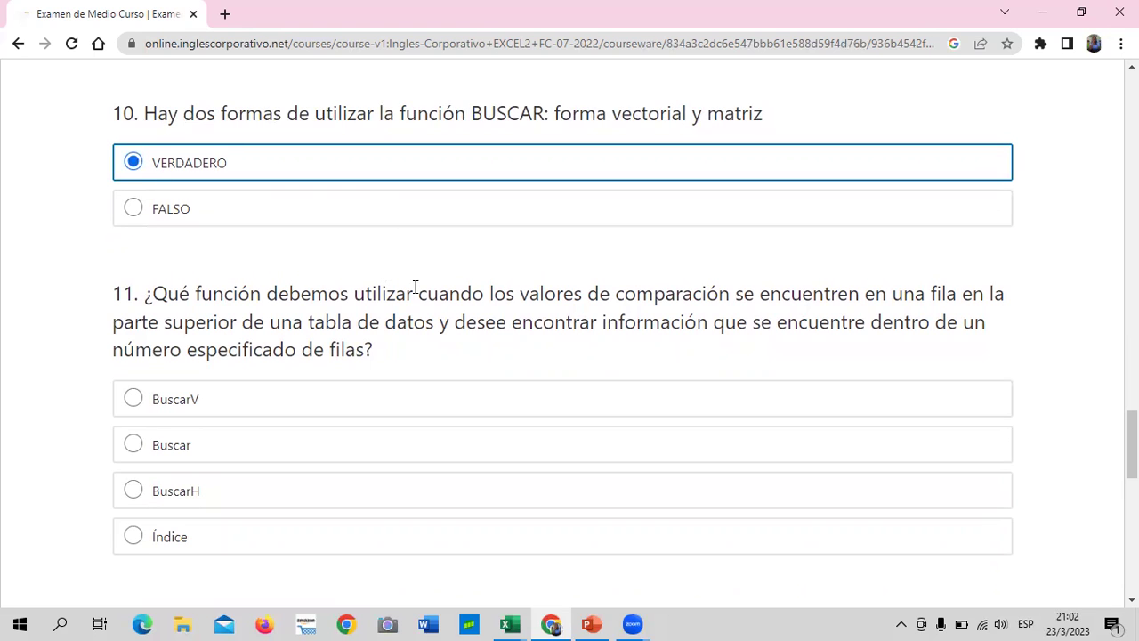
pyautogui.scroll(-2, 415, 288)
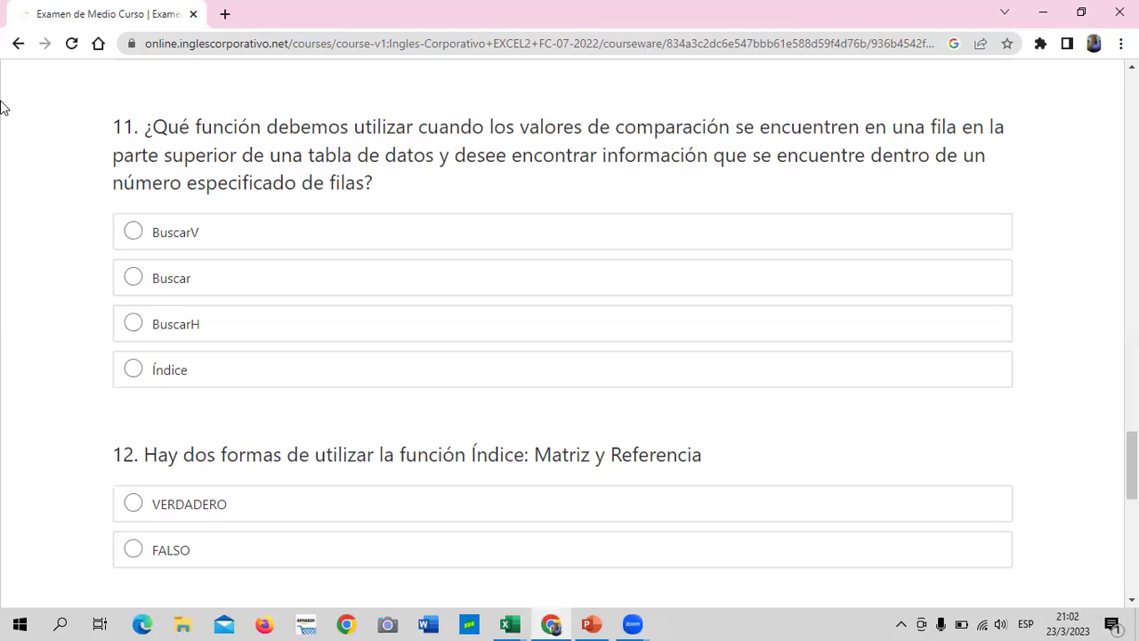
pyautogui.click(149, 326)
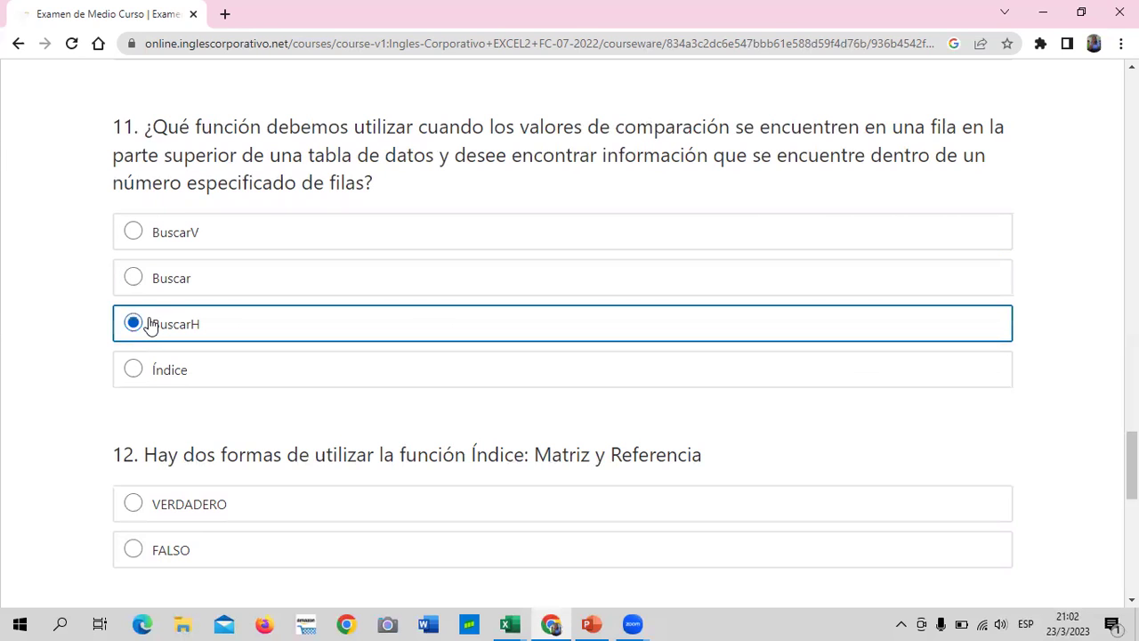
# - Answer questions 12–14 with VERDADERO, Índice de Referencia and FALSO, then return to the top
pyautogui.scroll(-2, 149, 326)
pyautogui.scroll(-1, 117, 322)
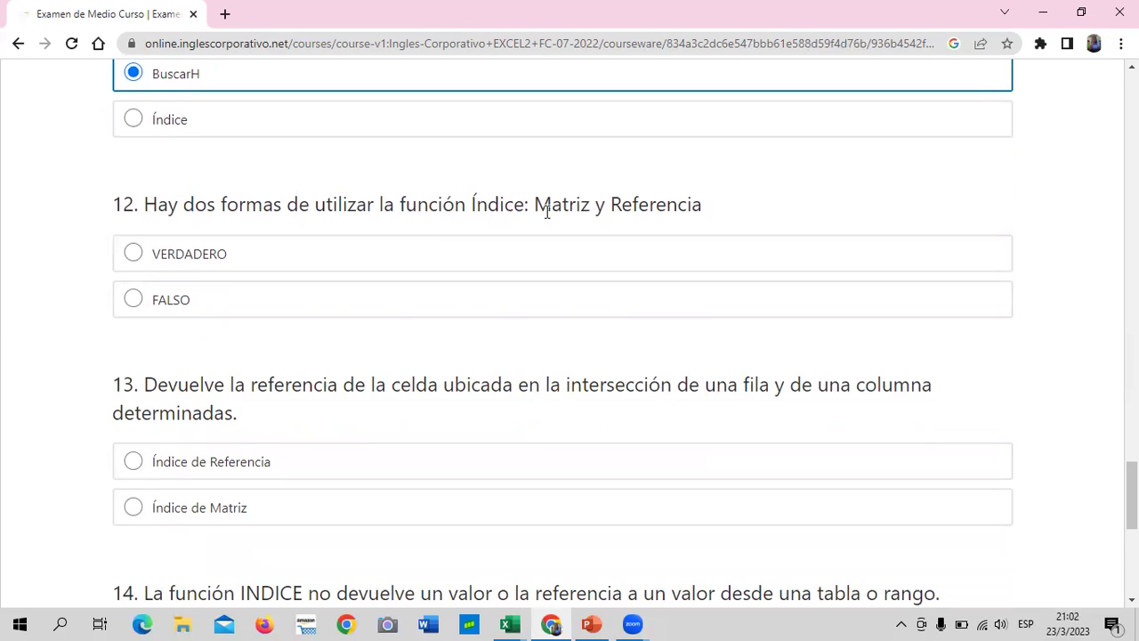
pyautogui.click(174, 259)
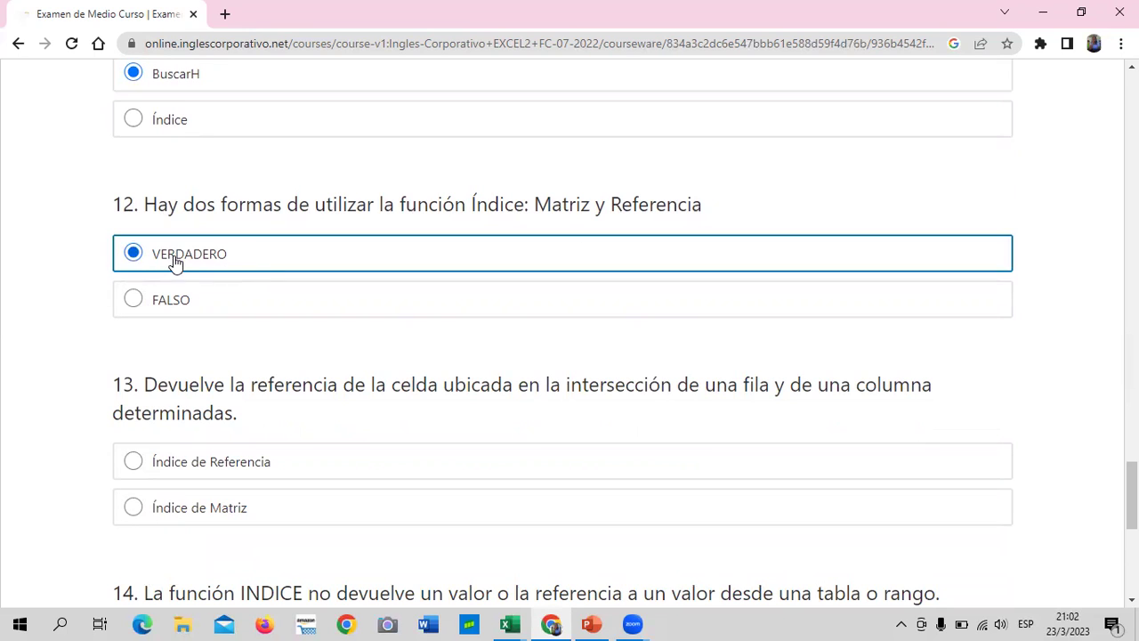
pyautogui.scroll(-2, 89, 254)
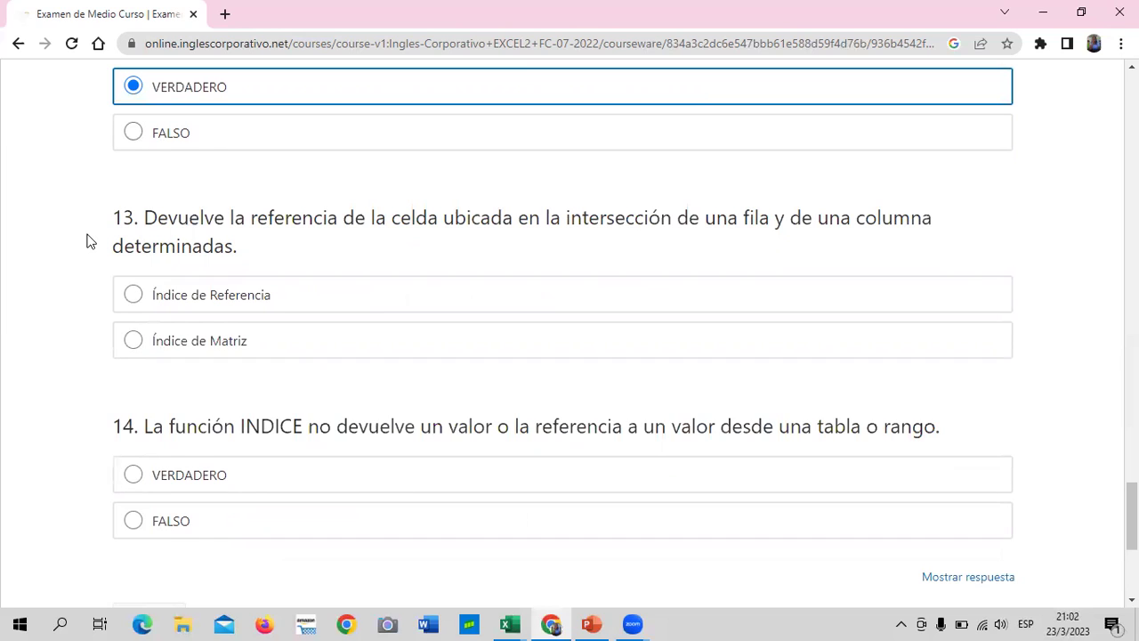
pyautogui.click(146, 298)
pyautogui.scroll(-2, 135, 435)
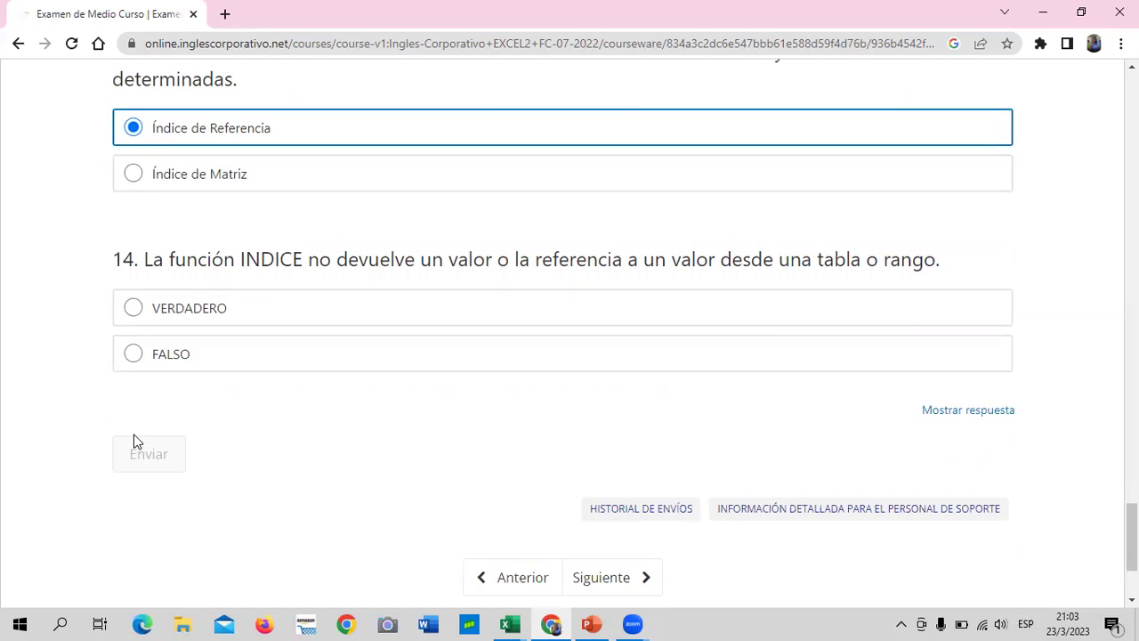
pyautogui.click(175, 357)
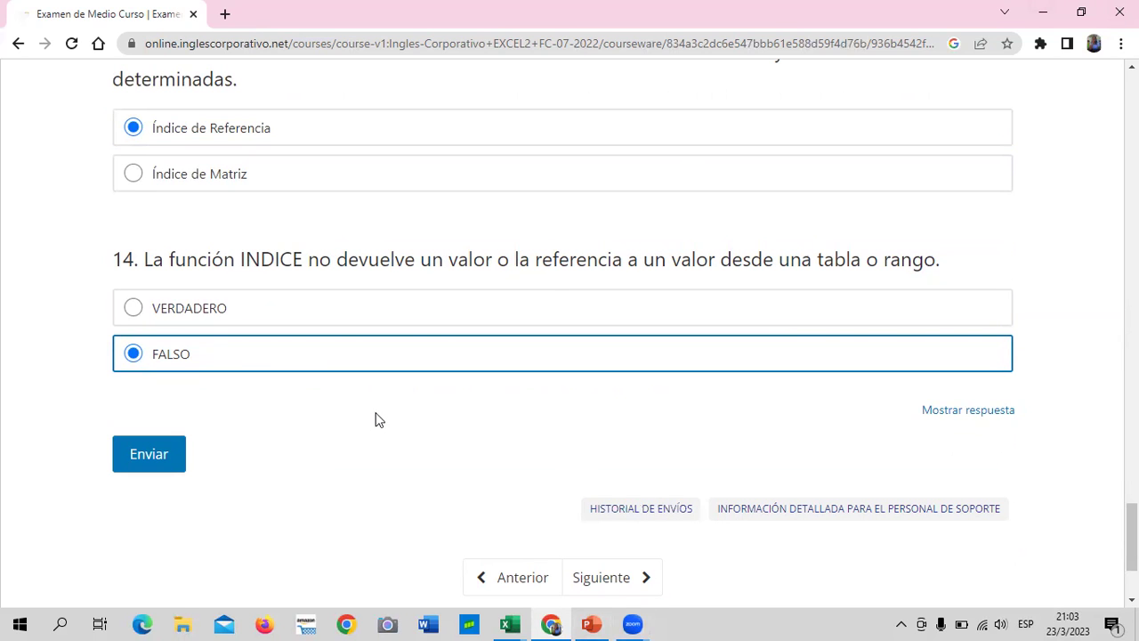
pyautogui.scroll(4, 379, 416)
pyautogui.scroll(4, 384, 404)
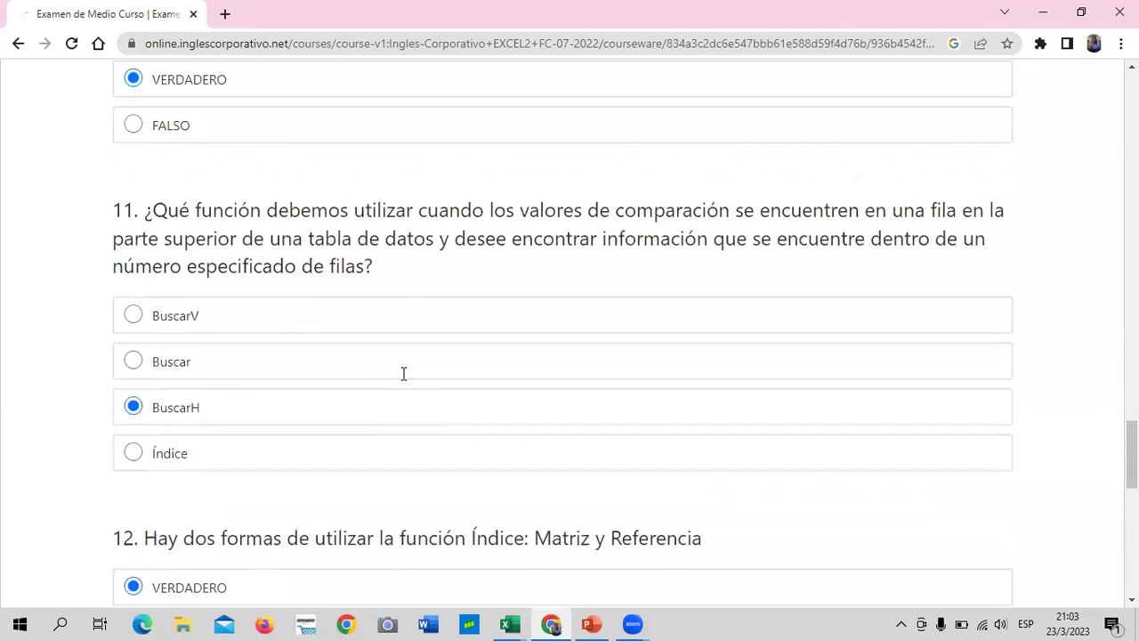
pyautogui.scroll(4, 403, 374)
pyautogui.scroll(3, 405, 369)
pyautogui.scroll(7, 405, 367)
pyautogui.scroll(6, 407, 363)
pyautogui.scroll(7, 409, 361)
pyautogui.scroll(5, 414, 356)
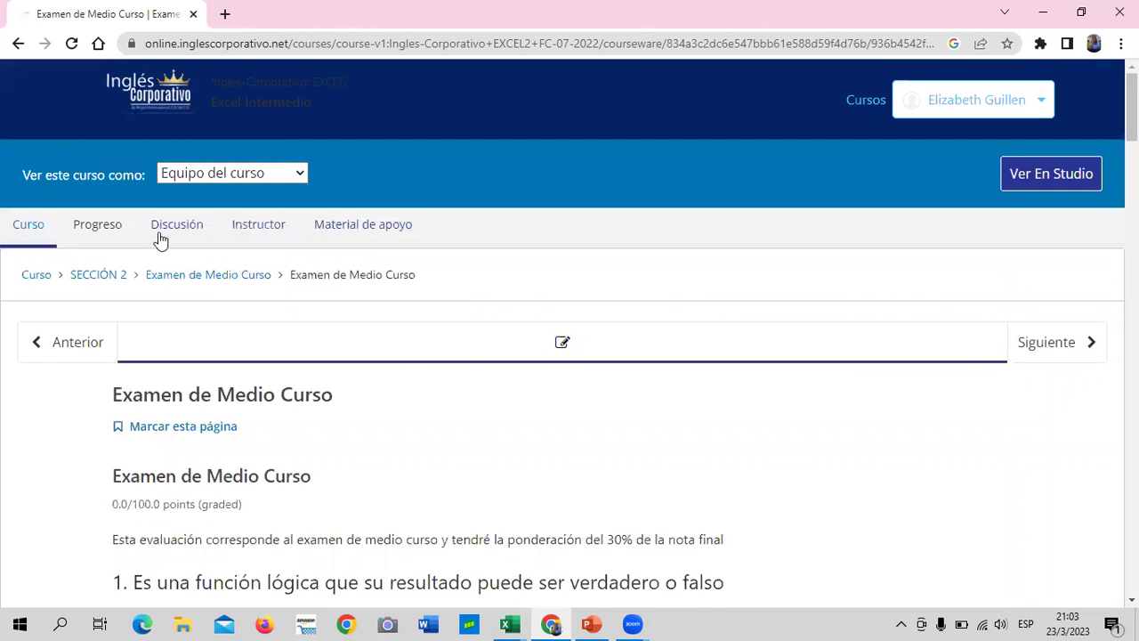
# - Go back to the course outline and expand Sección 2 and Sección 3
pyautogui.click(33, 277)
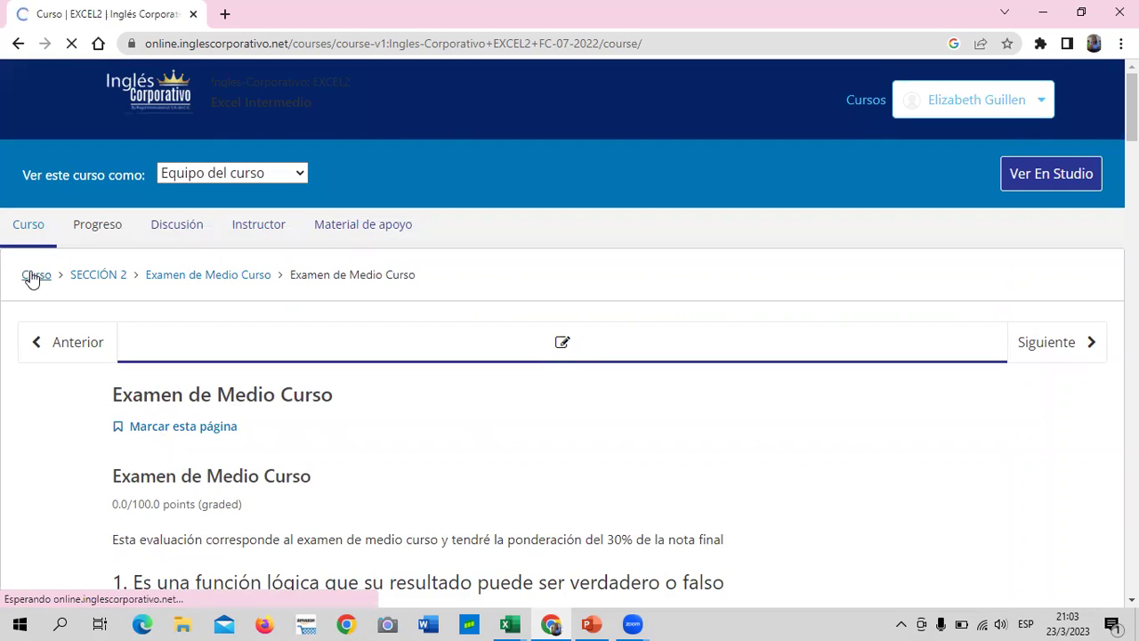
pyautogui.scroll(-3, 224, 427)
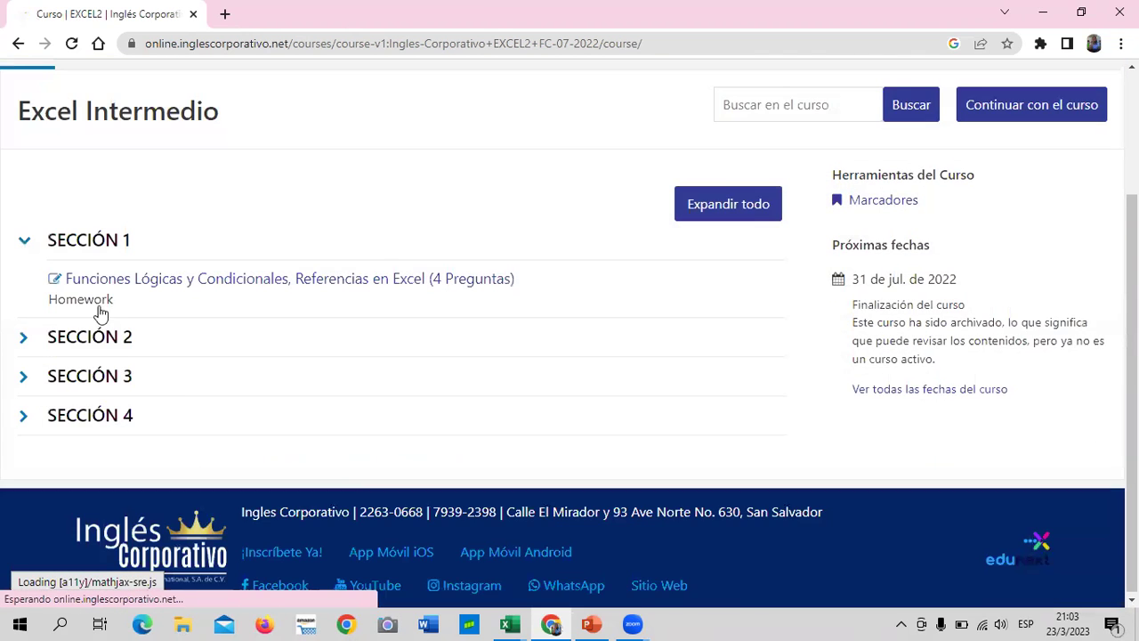
pyautogui.click(90, 341)
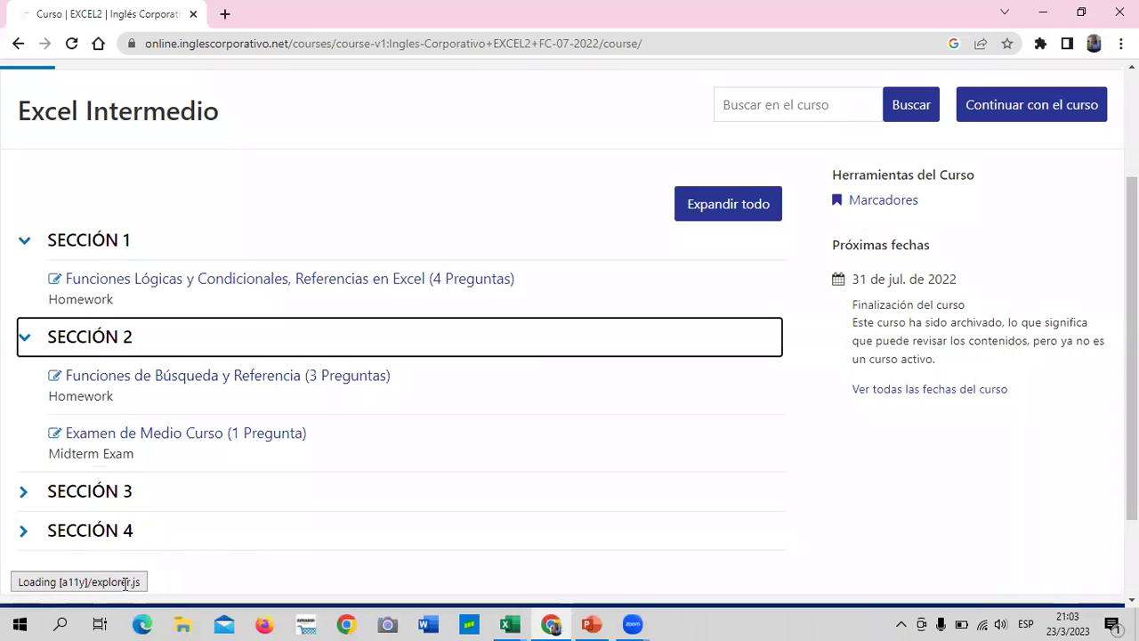
pyautogui.click(110, 492)
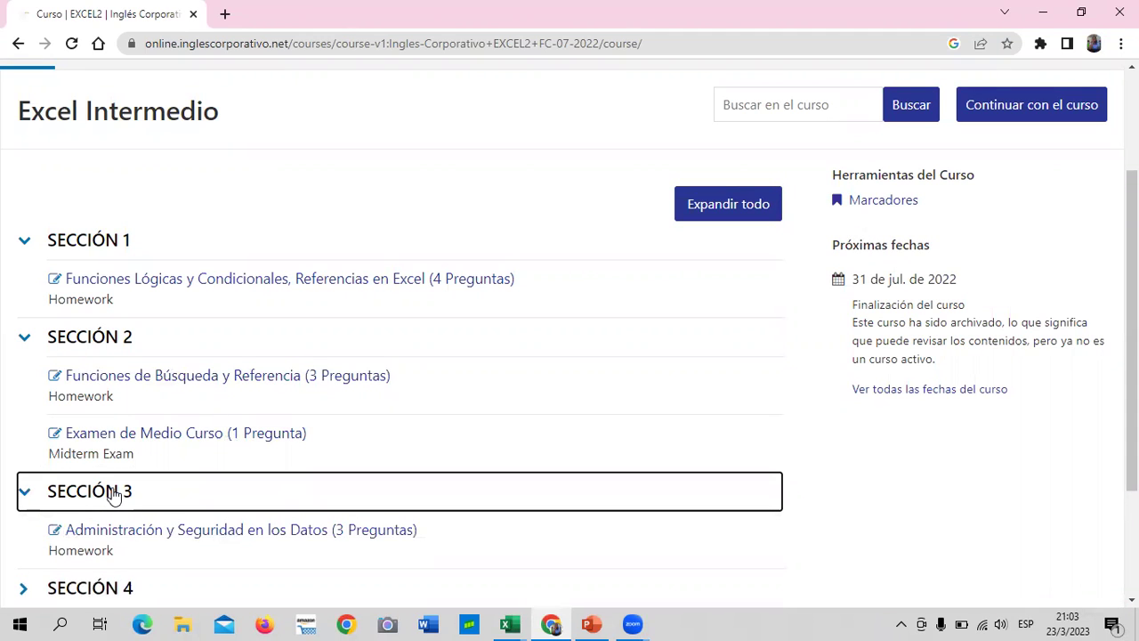
# - Open the Administración y Seguridad en los Datos lesson in Sección 3
pyautogui.scroll(-1, 328, 462)
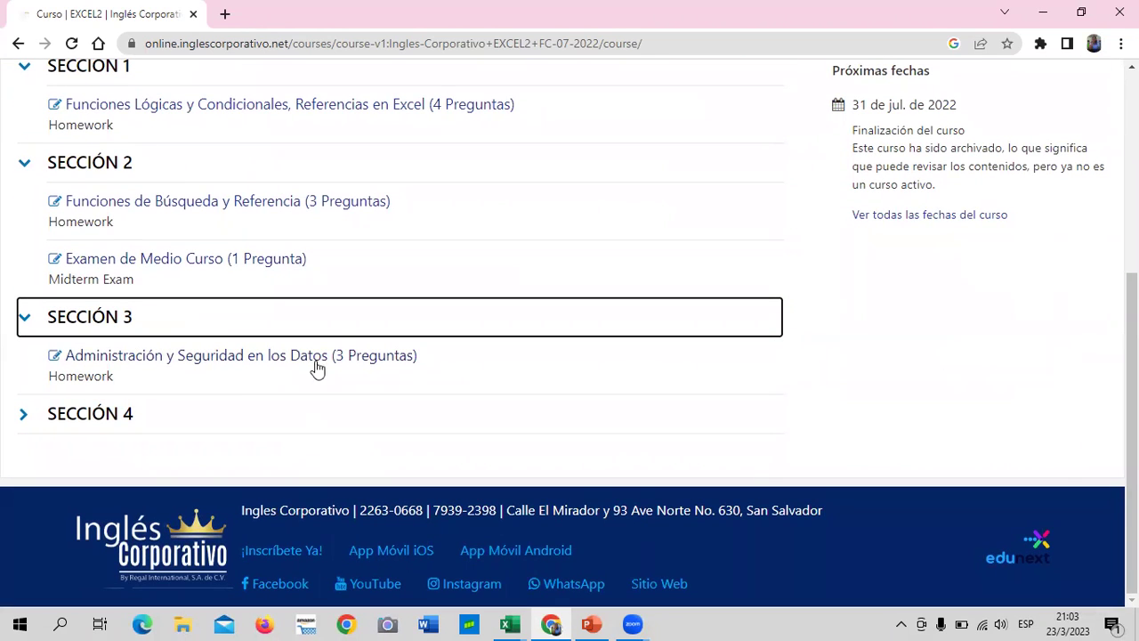
pyautogui.click(190, 359)
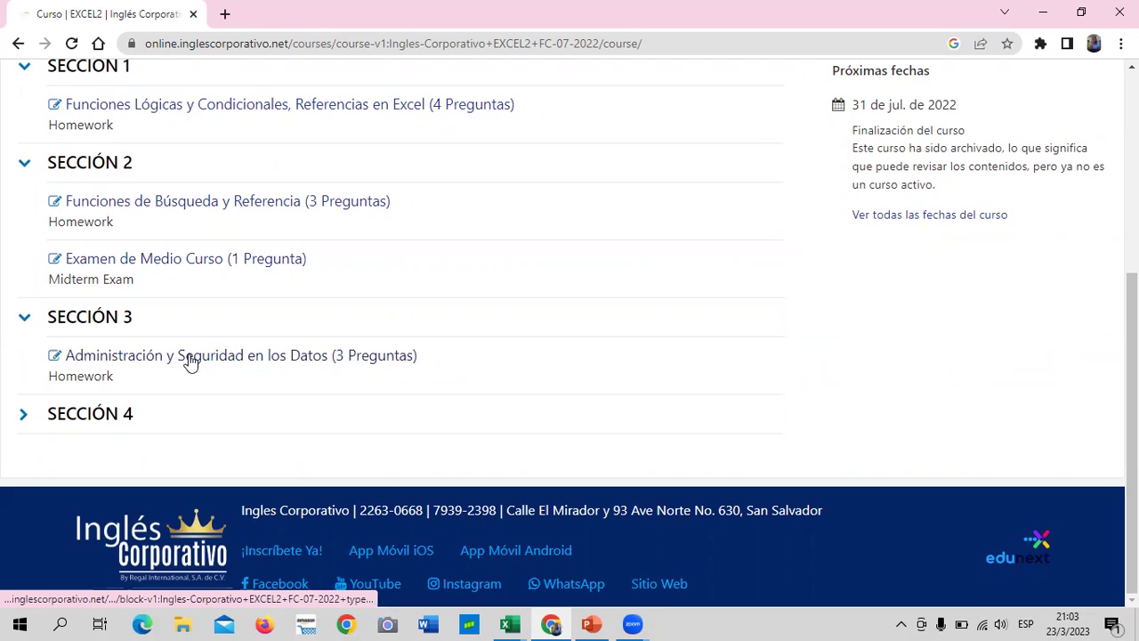
pyautogui.click(190, 359)
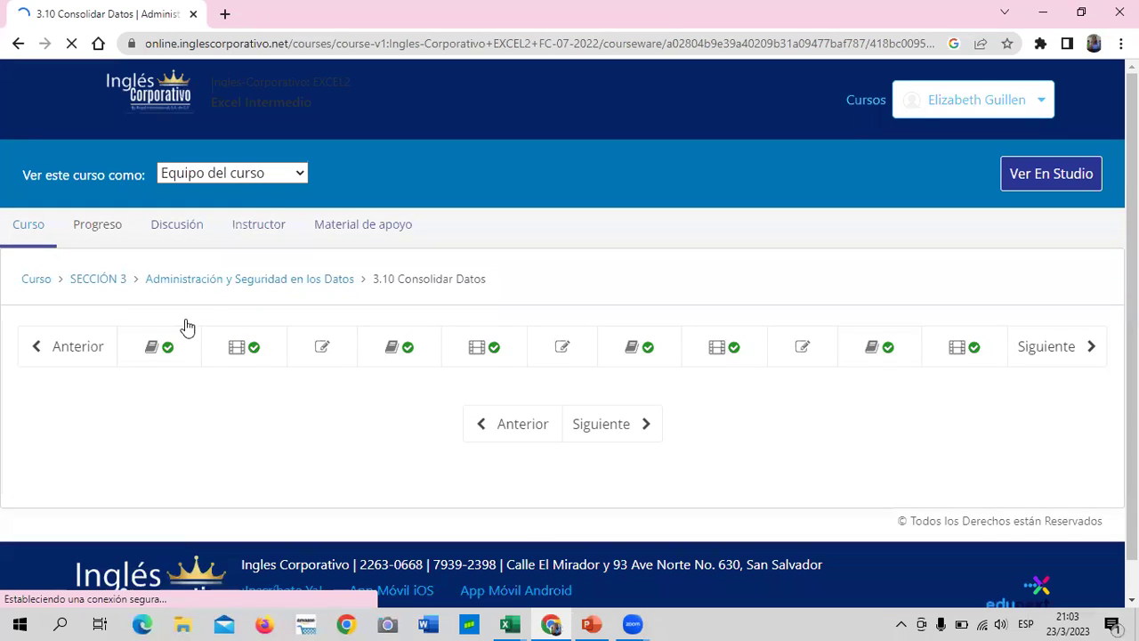
pyautogui.scroll(-2, 228, 416)
pyautogui.scroll(2, 228, 416)
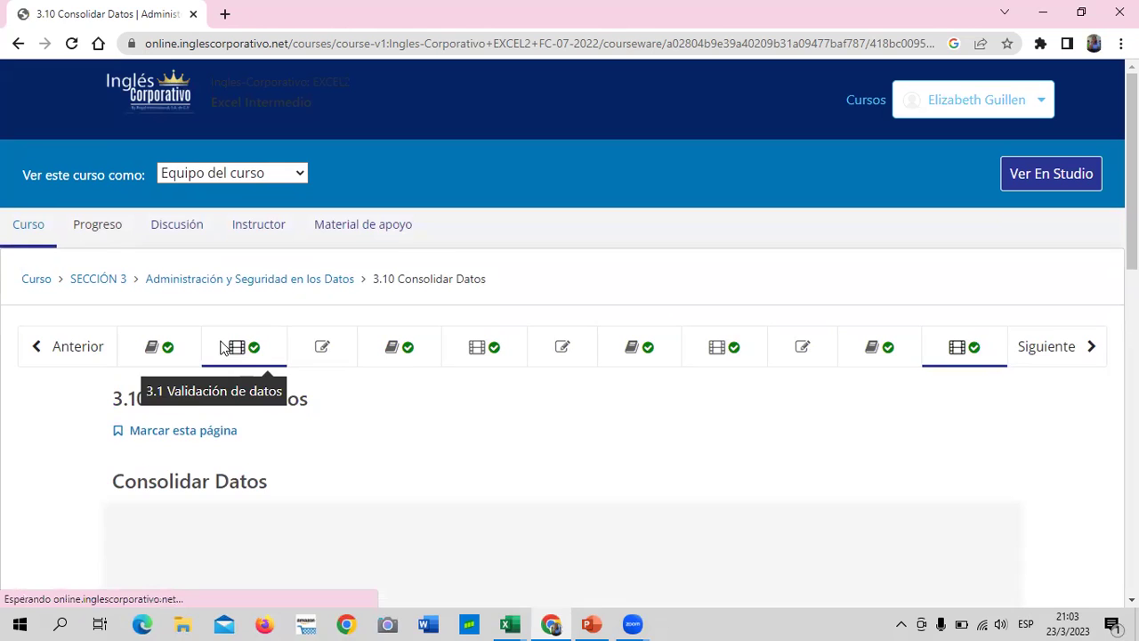
pyautogui.click(234, 348)
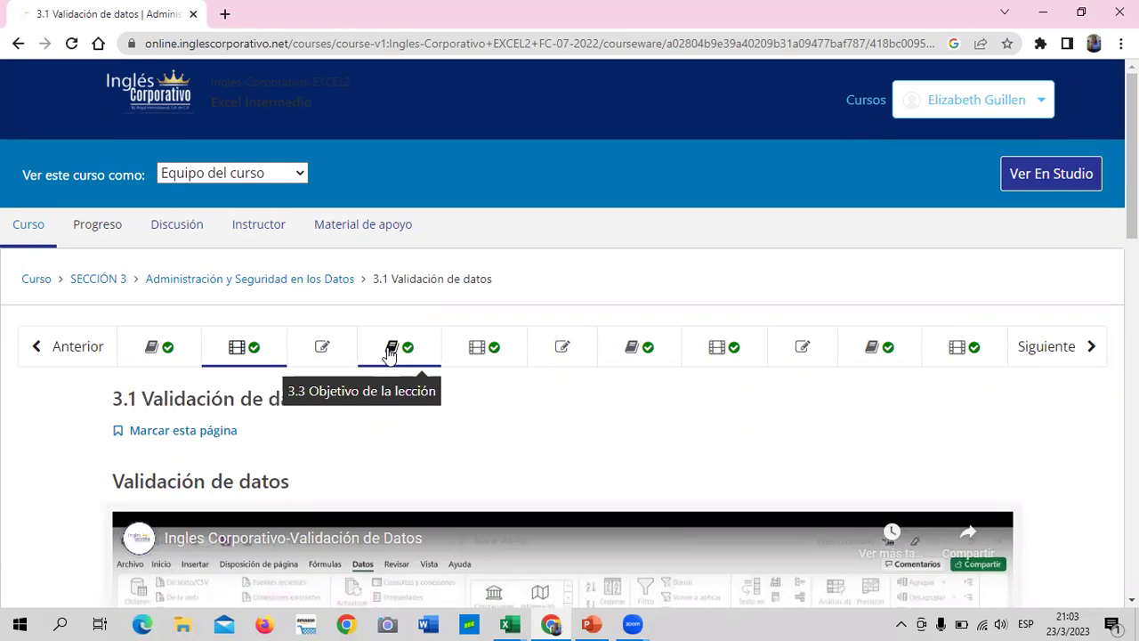
pyautogui.click(687, 348)
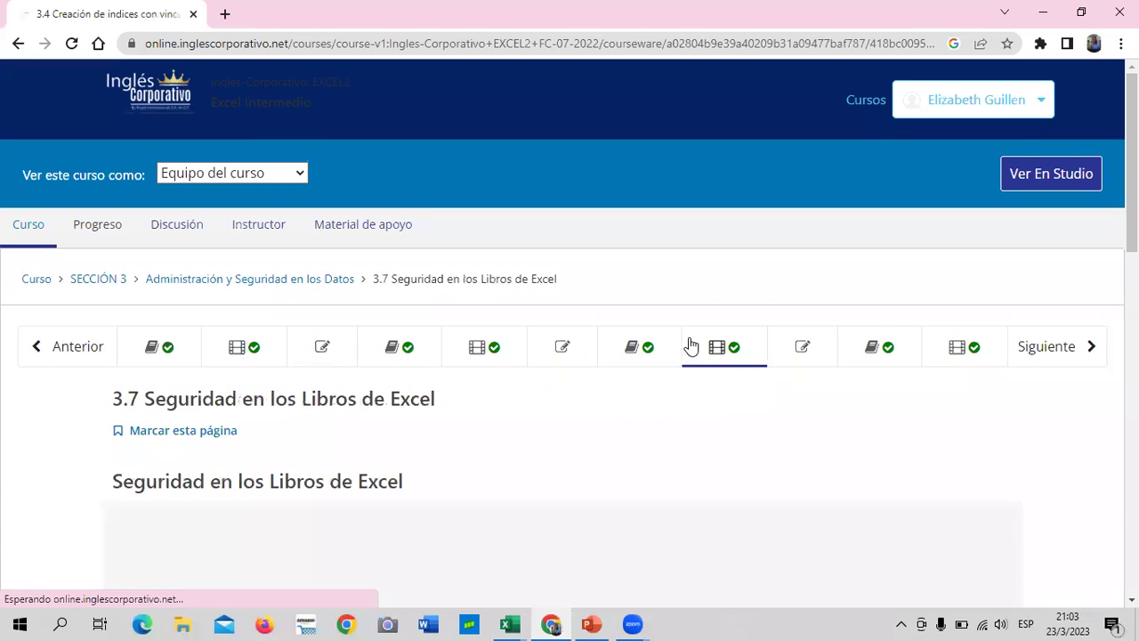
pyautogui.click(930, 344)
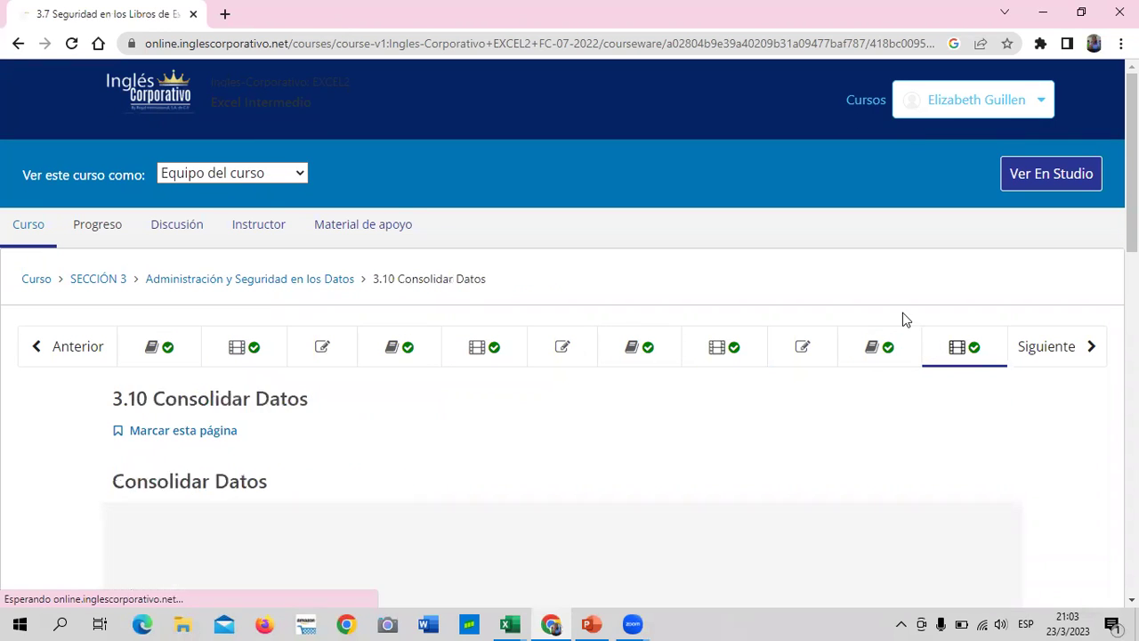
pyautogui.scroll(-5, 660, 448)
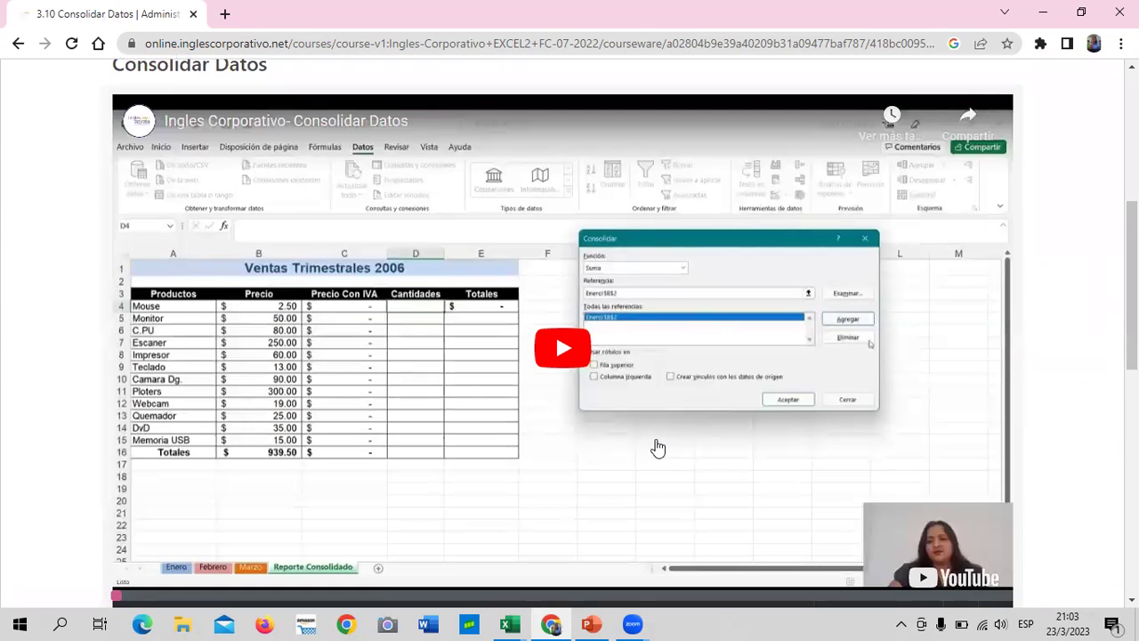
pyautogui.scroll(-4, 660, 447)
pyautogui.scroll(3, 658, 448)
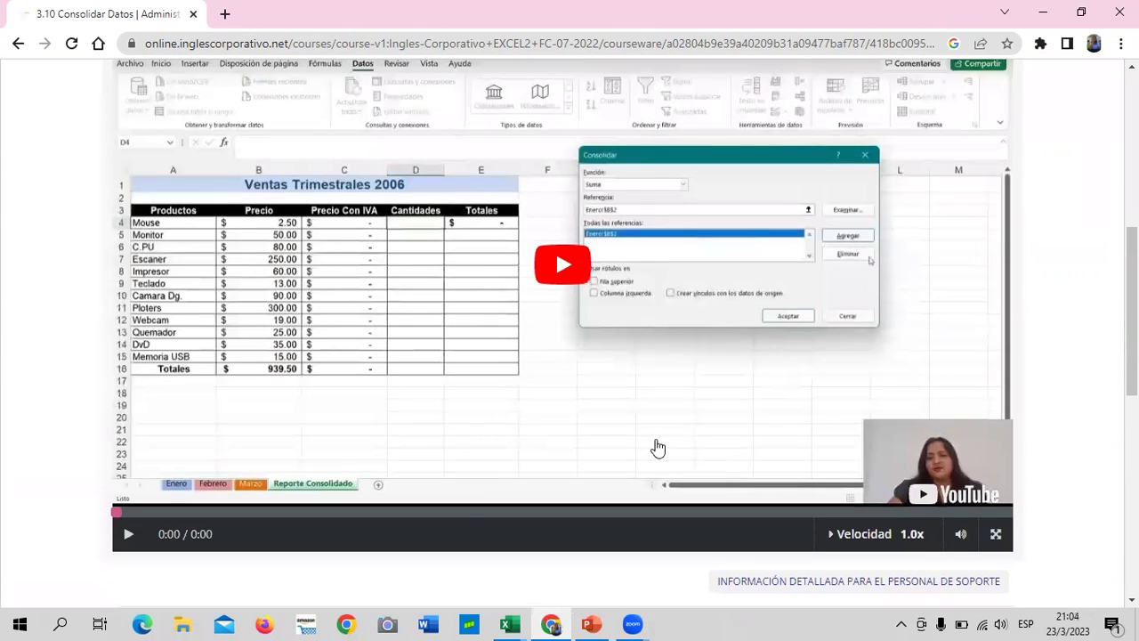